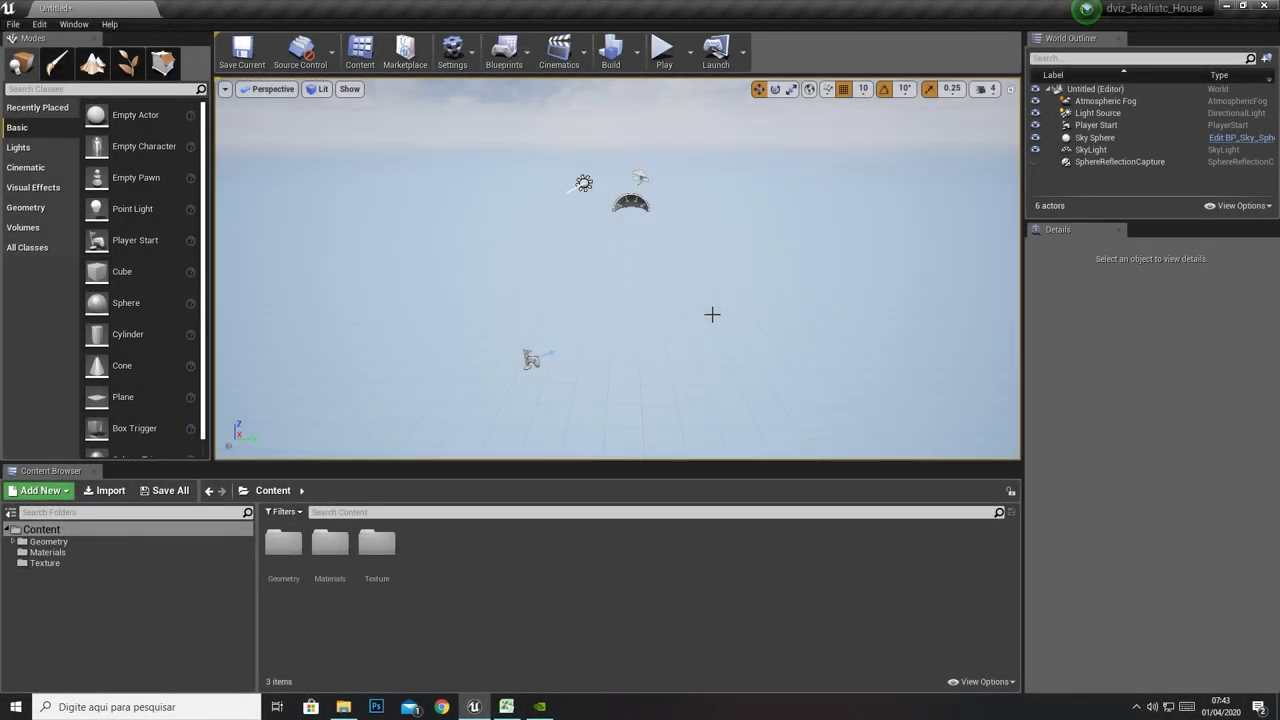
# Expand Content > Geometry and show the 11 meshes in the Terrain folder
pyautogui.click(12, 542)
pyautogui.click(14, 542)
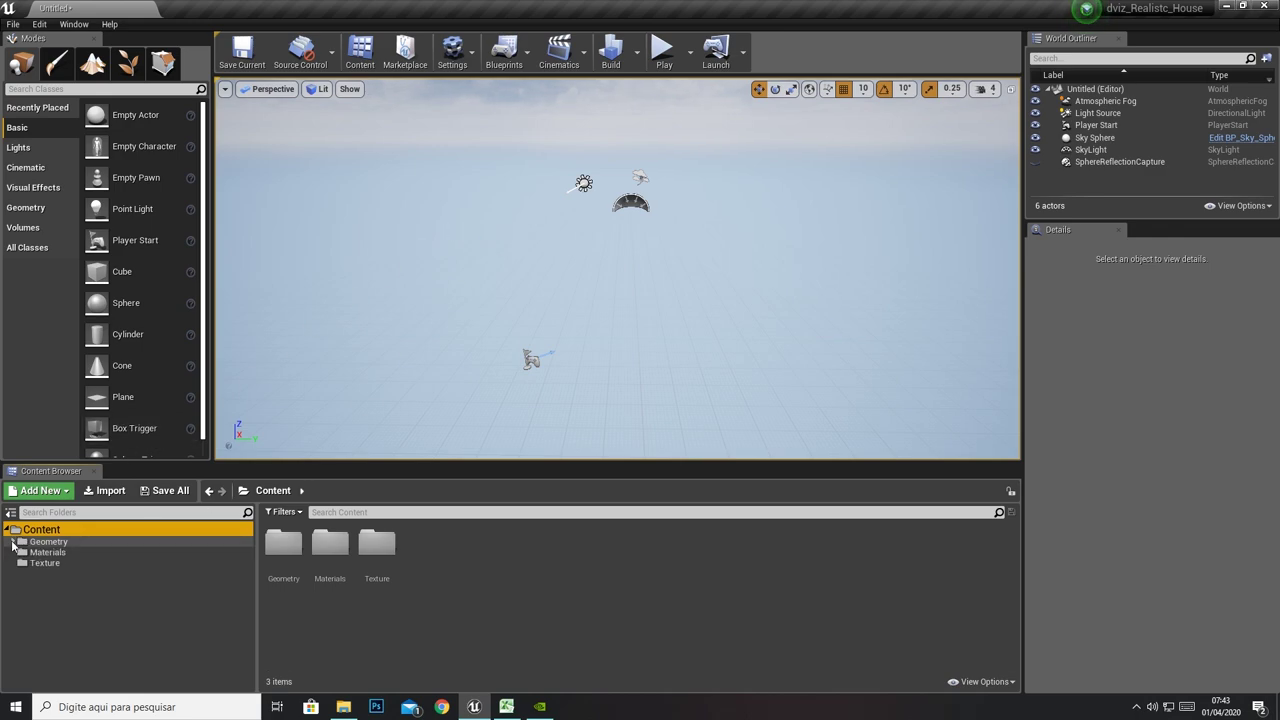
pyautogui.click(457, 309)
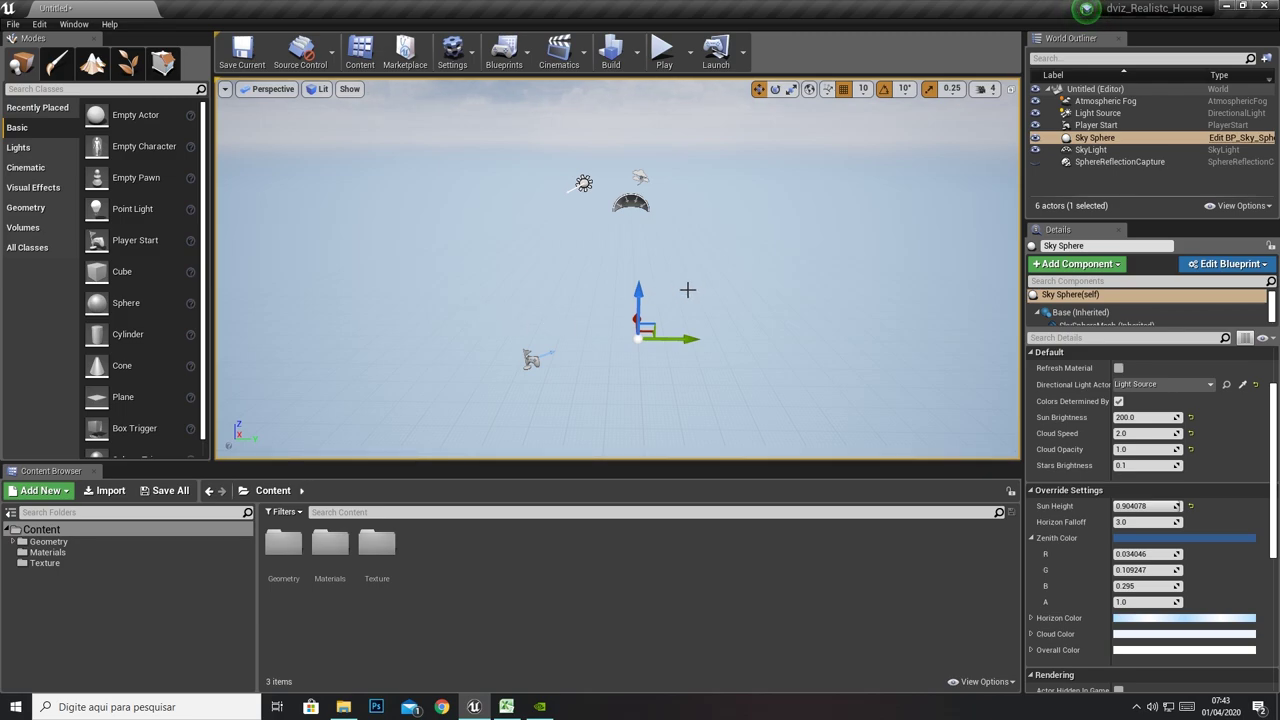
pyautogui.click(13, 542)
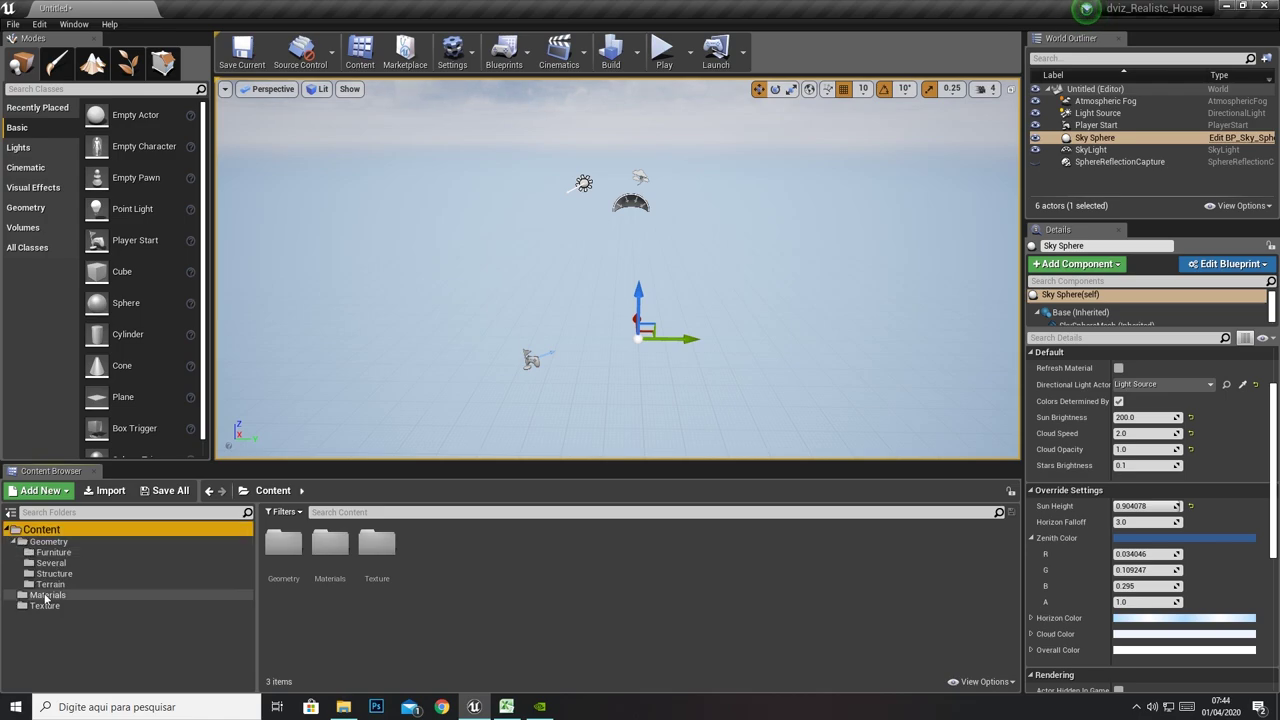
pyautogui.click(48, 585)
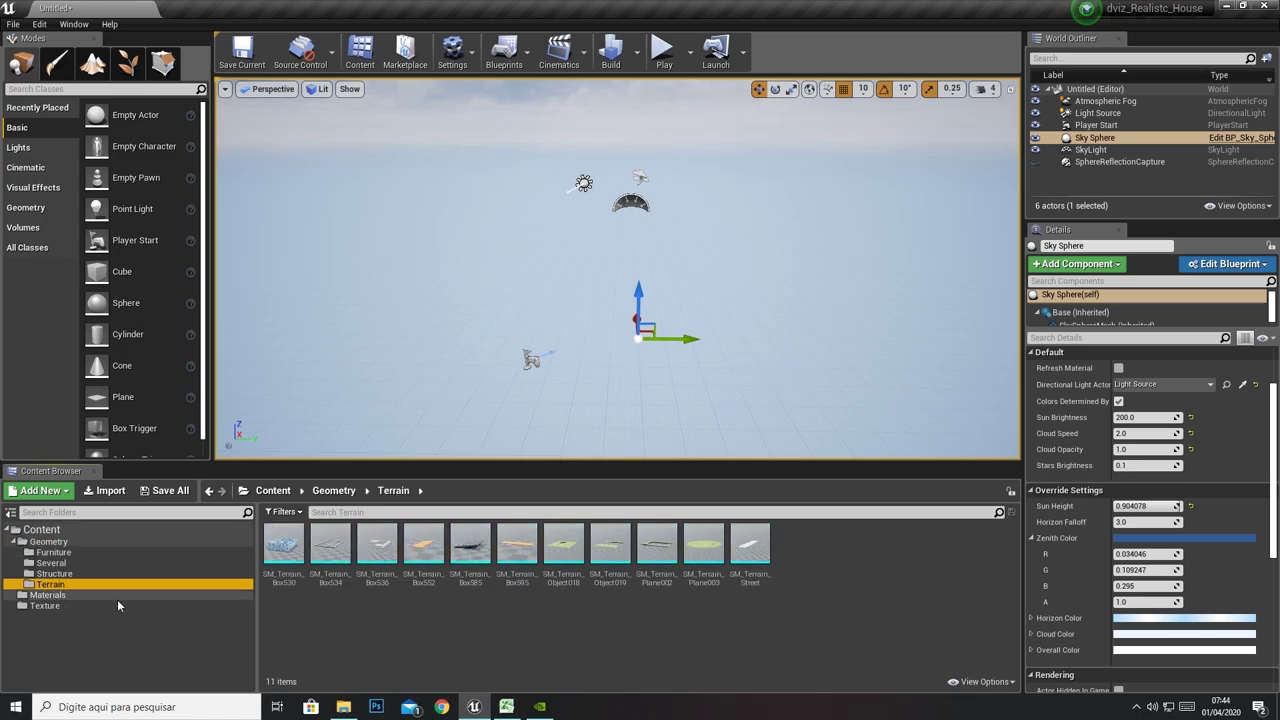
# Place SM_Terrain_Box530 in the level, undoing the first drop and placing it again
pyautogui.click(281, 552)
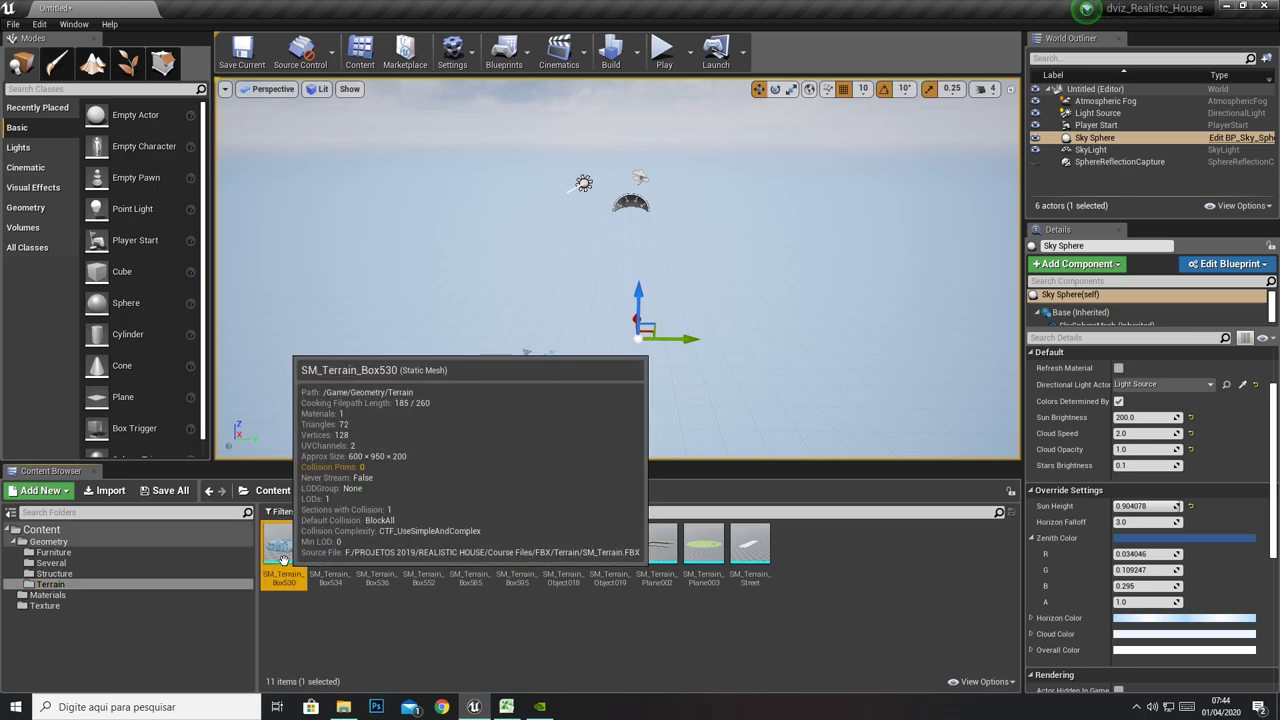
pyautogui.moveTo(306, 426); pyautogui.dragTo(583, 205)
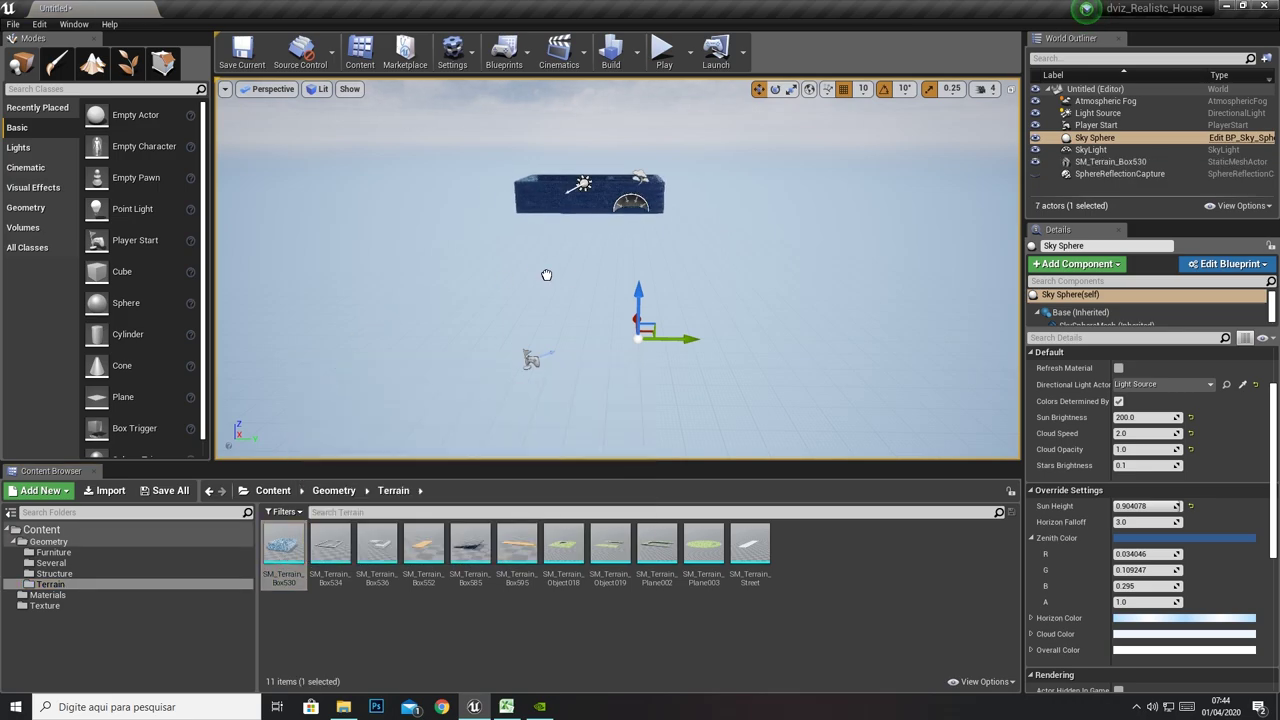
pyautogui.hotkey('ctrl', 'z')
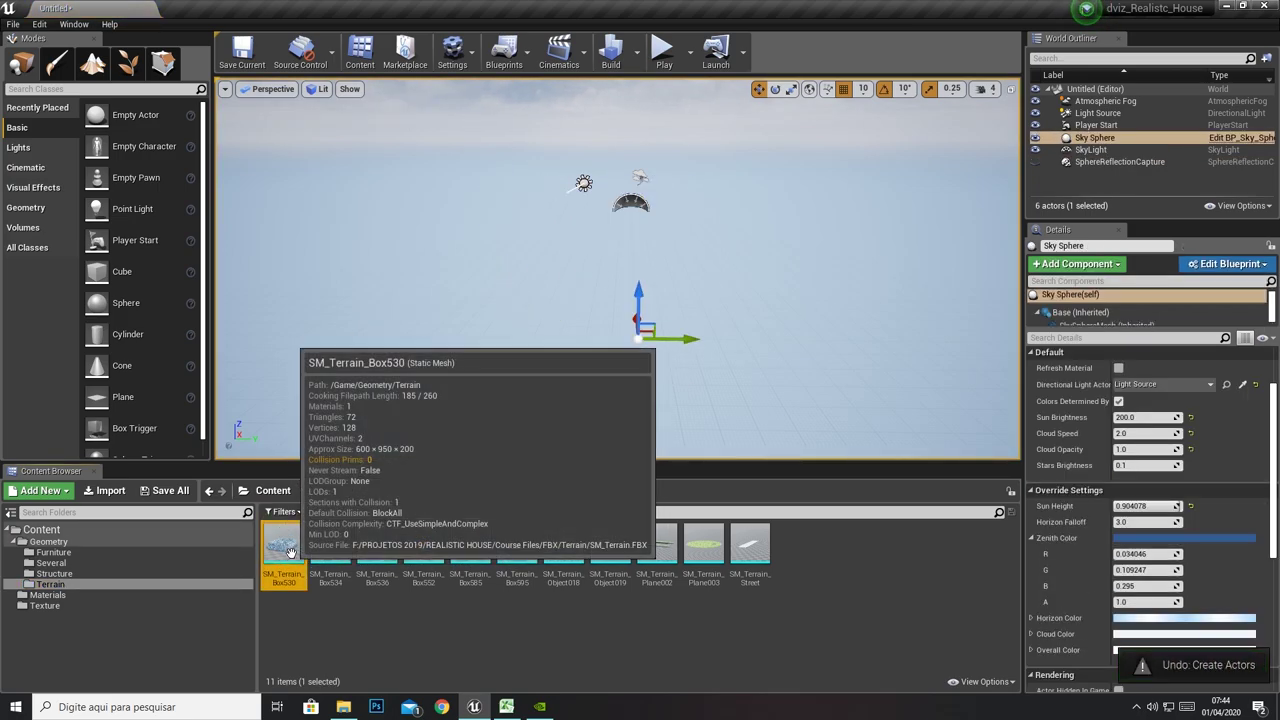
pyautogui.click(290, 547)
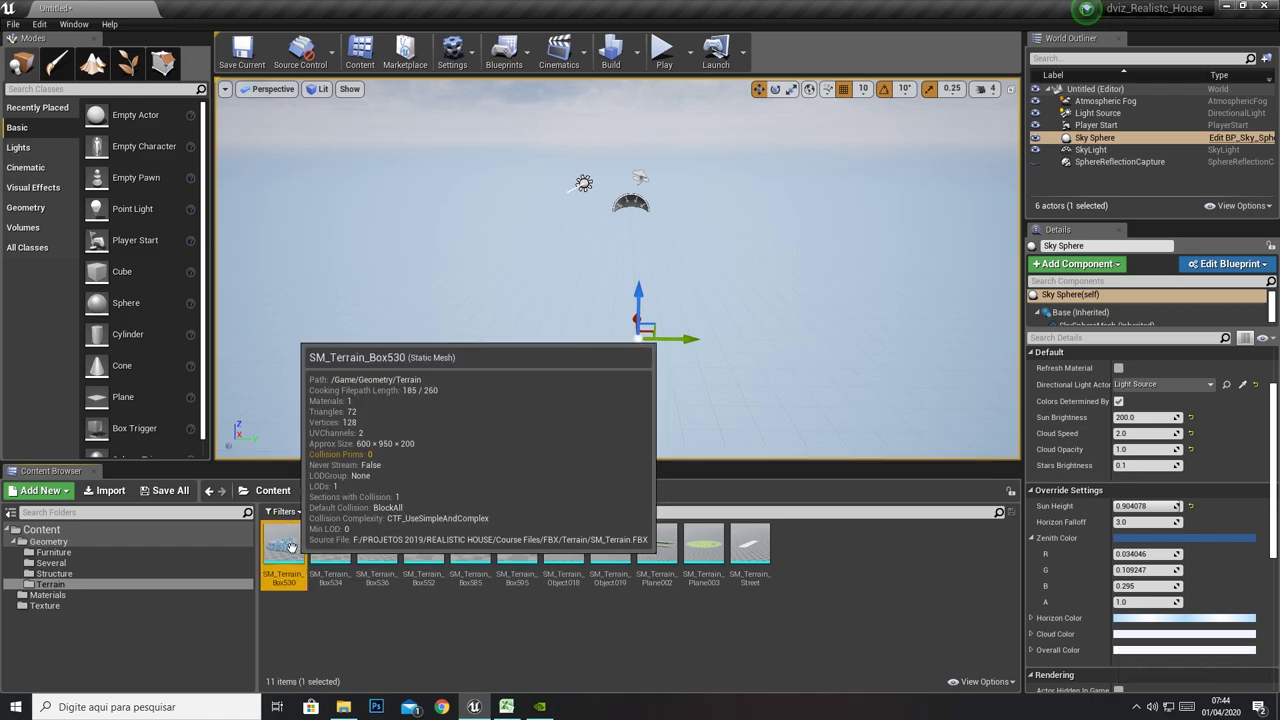
pyautogui.moveTo(290, 547); pyautogui.dragTo(501, 329)
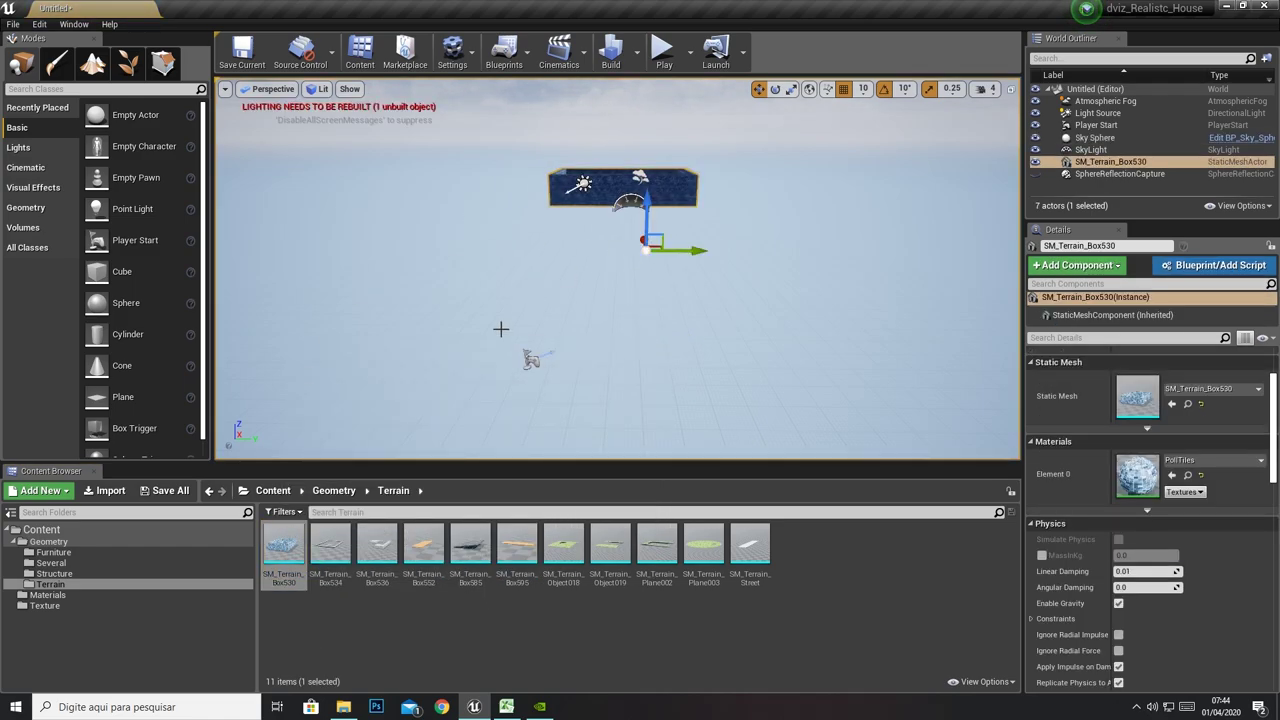
# Add SM_Terrain_Box534, Box536 and the Box552 wooden plank to the level
pyautogui.moveTo(330, 547); pyautogui.dragTo(552, 260)
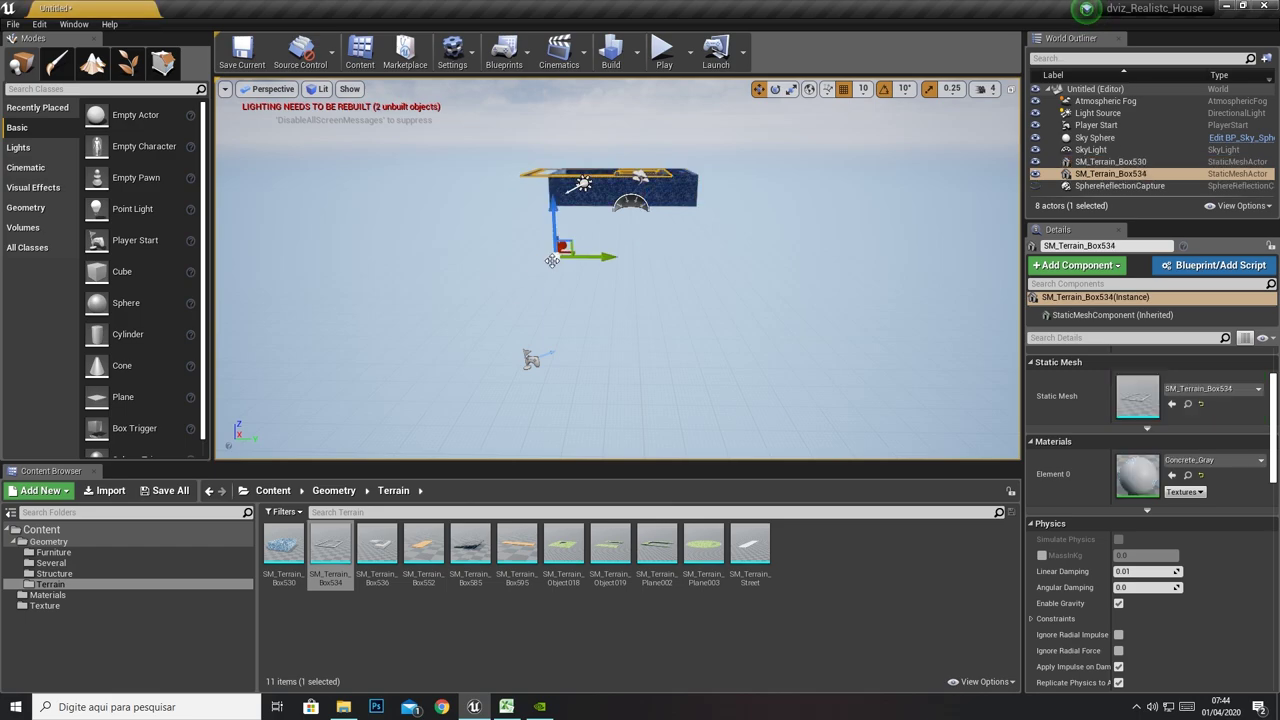
pyautogui.click(380, 543)
pyautogui.moveTo(512, 265); pyautogui.dragTo(528, 362)
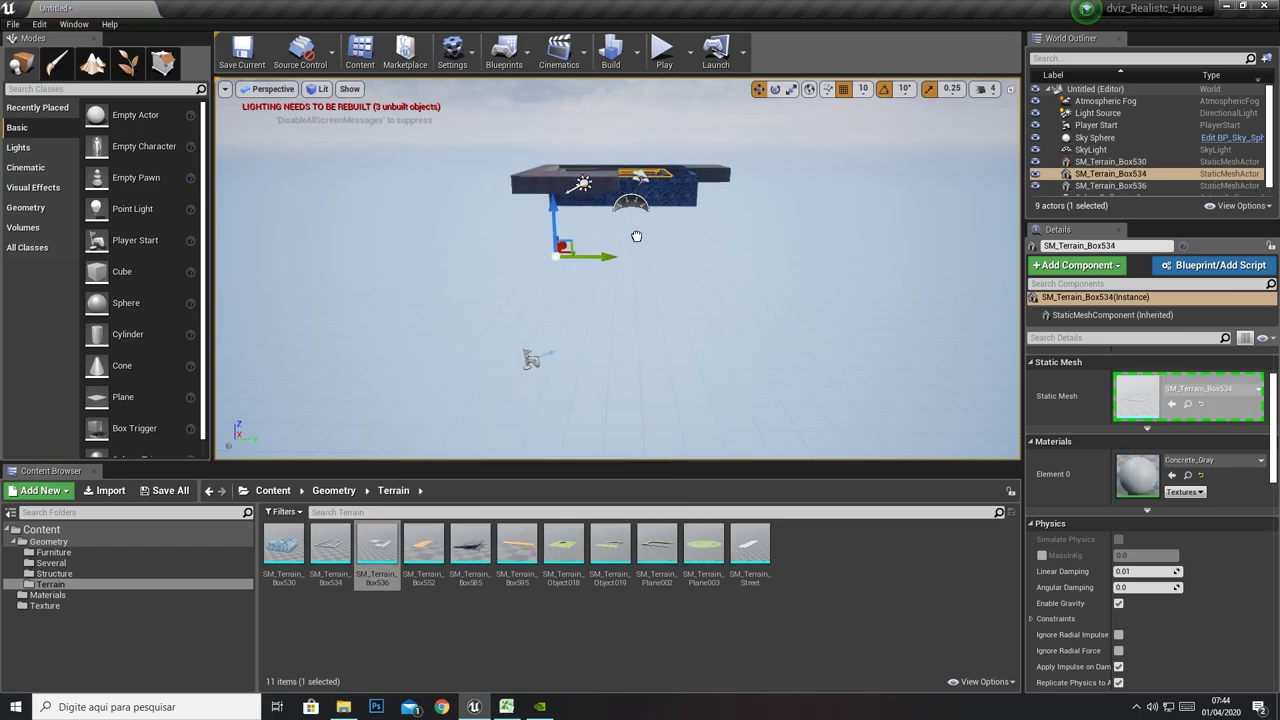
pyautogui.moveTo(424, 545)
pyautogui.mouseDown()
pyautogui.moveTo(623, 323)
pyautogui.moveTo(772, 241)
pyautogui.moveTo(834, 253)
pyautogui.mouseUp()
pyautogui.moveTo(834, 253)
pyautogui.mouseDown(button='right')
pyautogui.moveTo(700, 300)
pyautogui.moveTo(640, 300)
pyautogui.mouseUp(button='right')
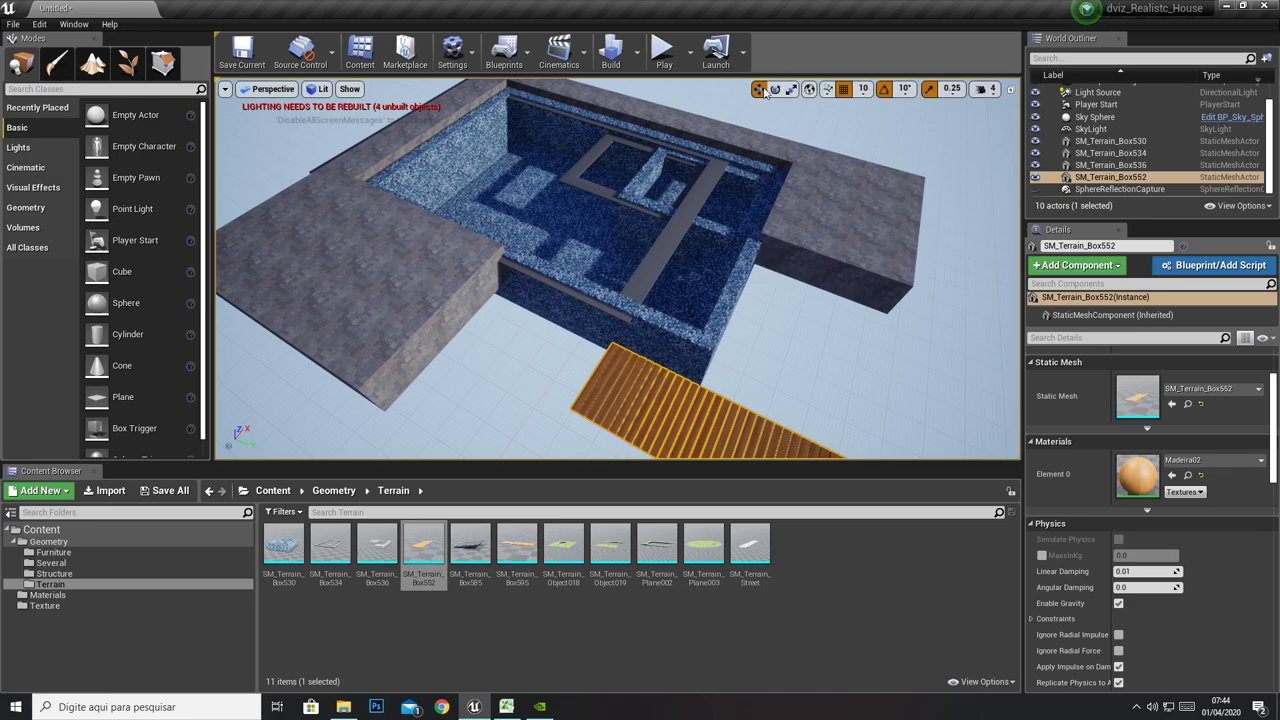
# Slide the wooden plank against the pool edge and shift the grey Box536 slab slightly
pyautogui.moveTo(771, 133)
pyautogui.mouseDown(button='right')
pyautogui.moveTo(660, 160)
pyautogui.moveTo(821, 54)
pyautogui.mouseUp(button='right')
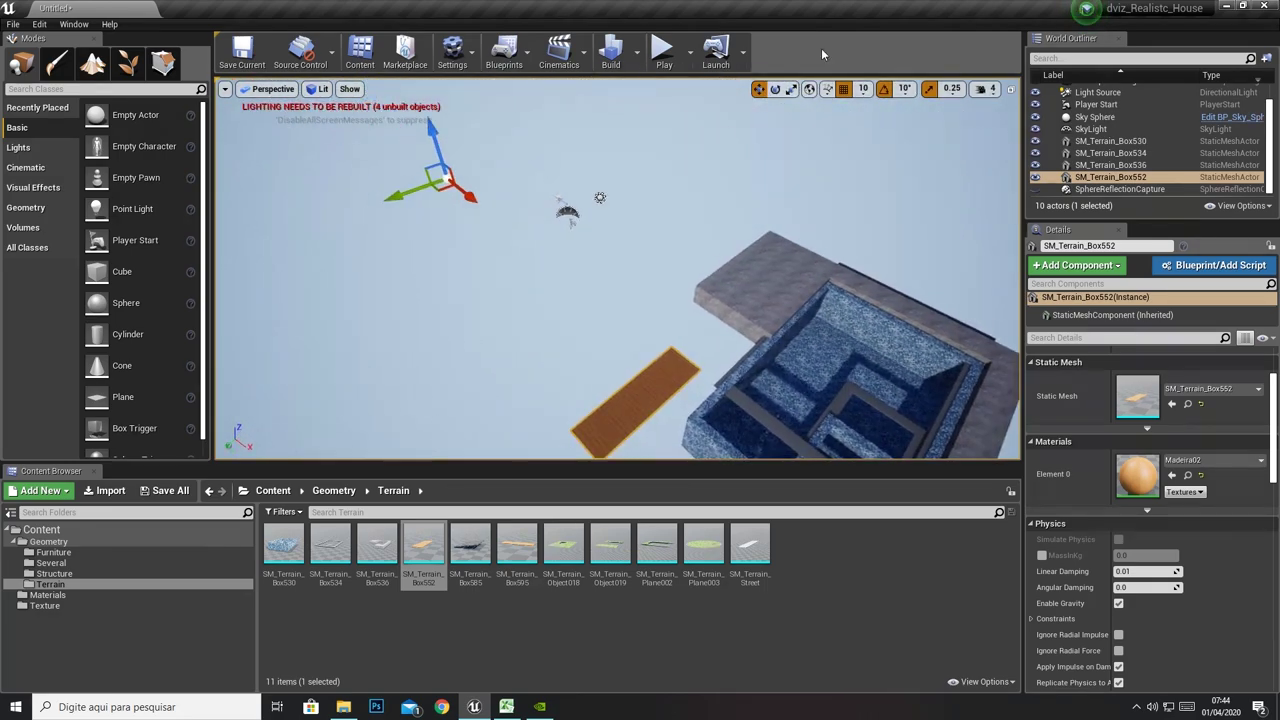
pyautogui.moveTo(436, 188); pyautogui.dragTo(490, 181)
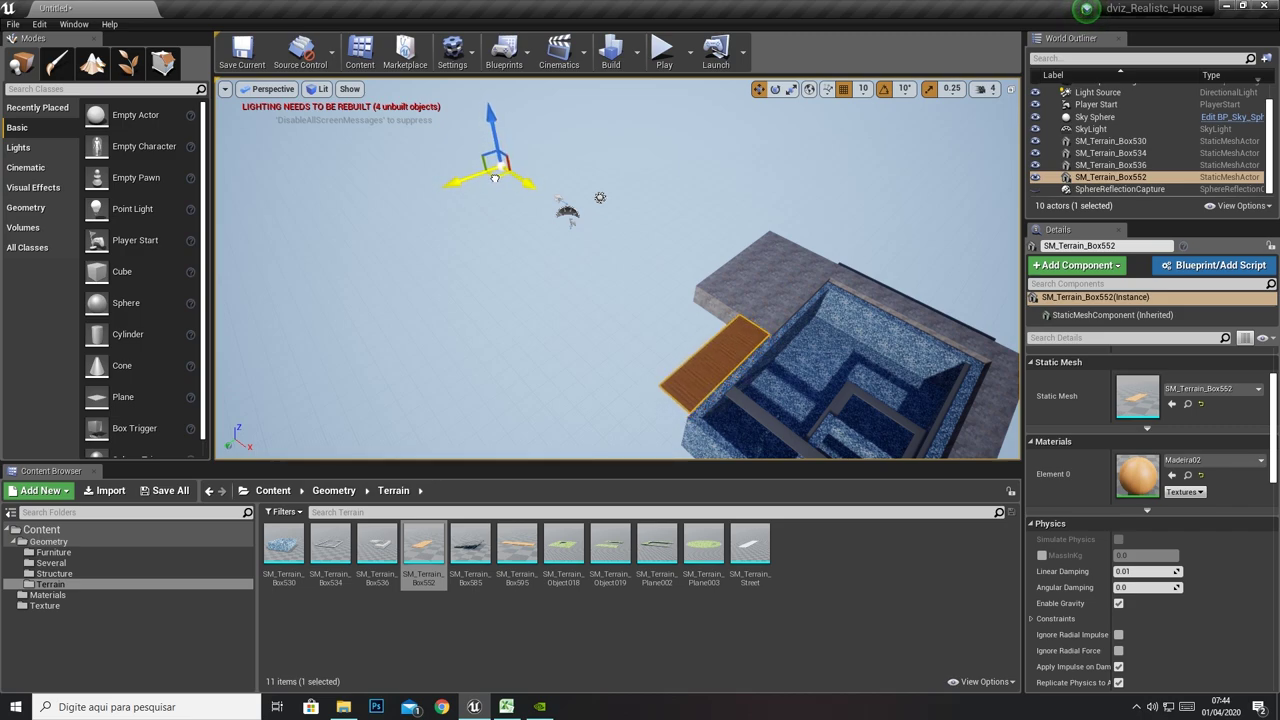
pyautogui.moveTo(493, 179); pyautogui.dragTo(506, 178)
pyautogui.click(765, 300)
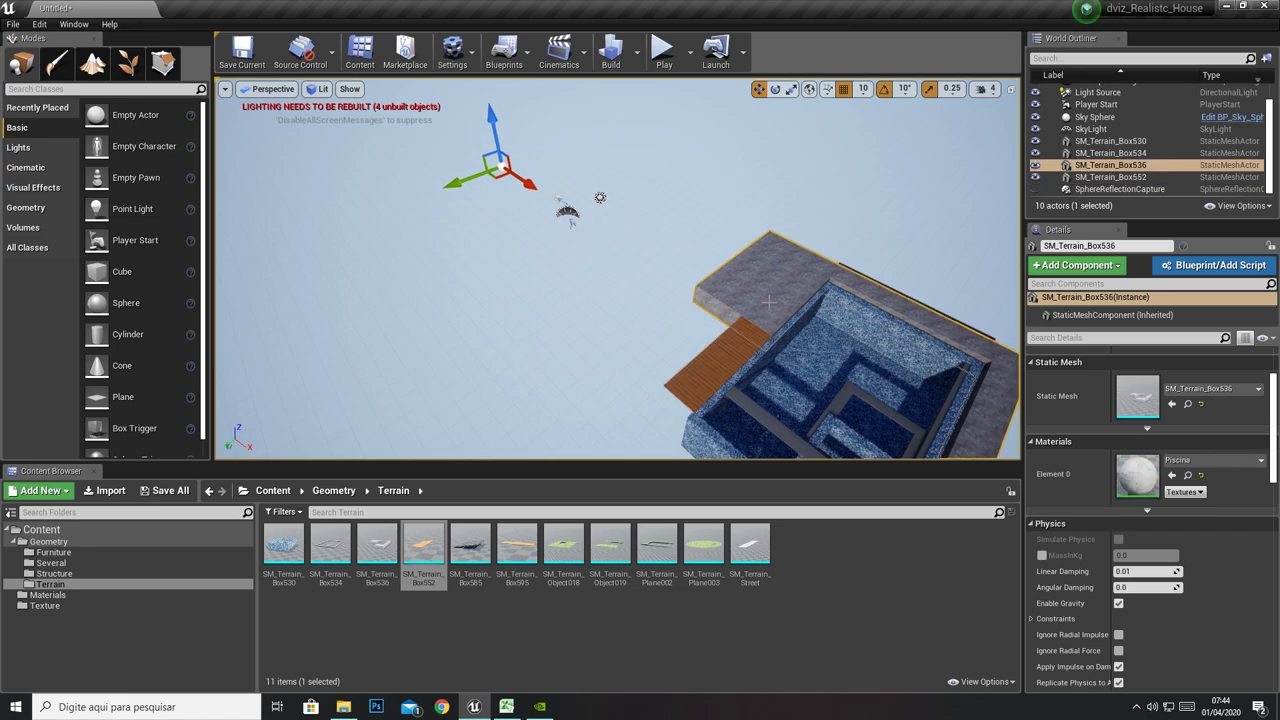
pyautogui.moveTo(765, 300); pyautogui.dragTo(700, 280, button='right')
pyautogui.moveTo(577, 135); pyautogui.dragTo(577, 135, button='right')
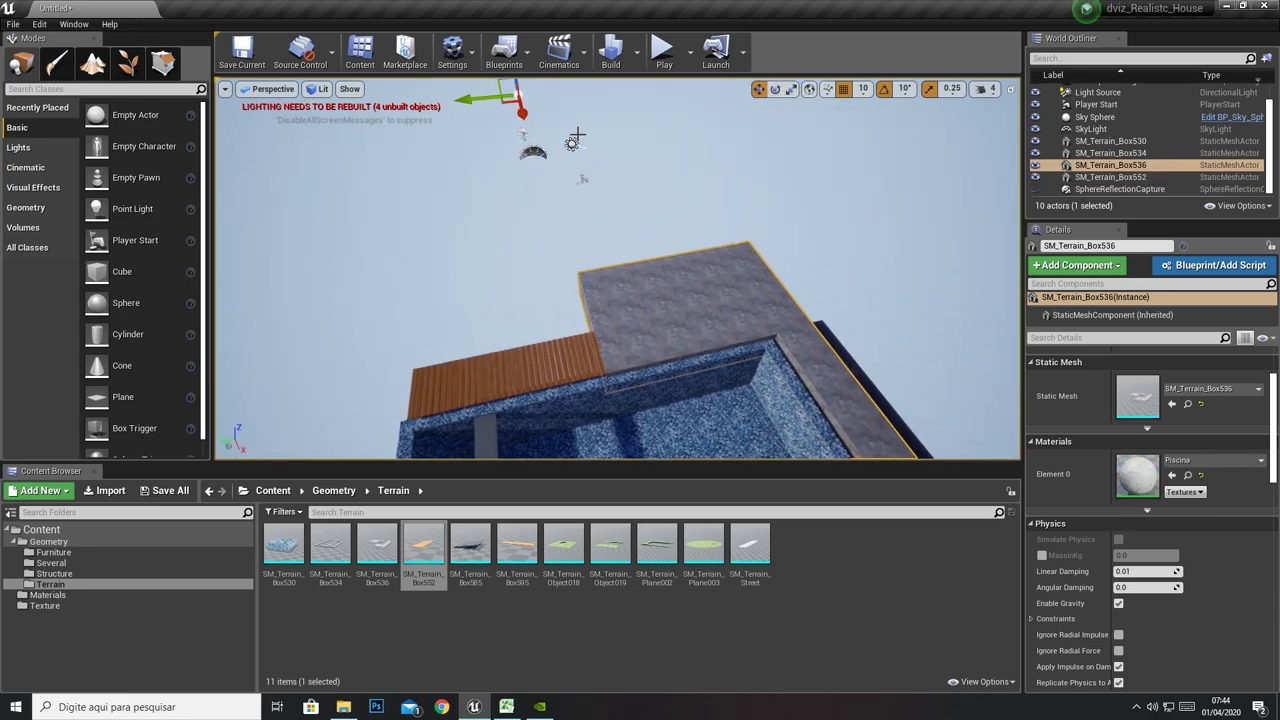
pyautogui.moveTo(507, 105); pyautogui.dragTo(503, 103)
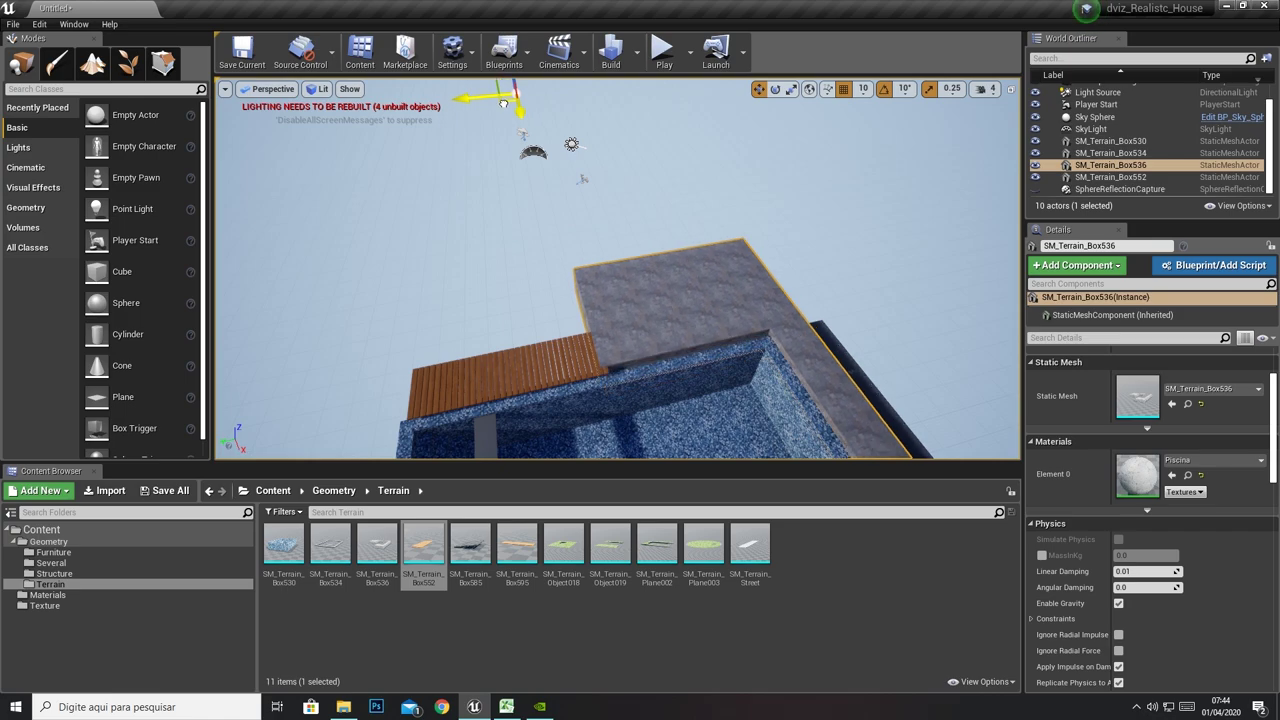
# Frame the SM_Terrain_Box534 pool mesh and reposition it
pyautogui.click(840, 357)
pyautogui.press('f')
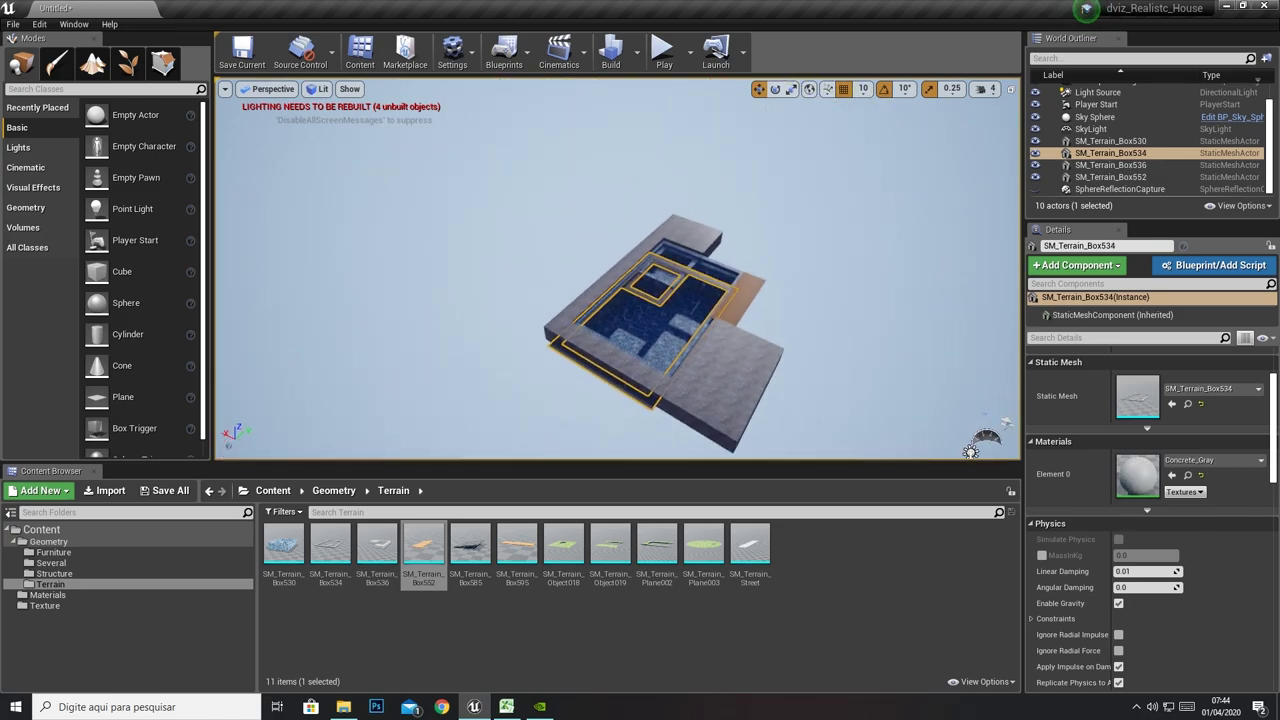
pyautogui.scroll(3, 970, 451)
pyautogui.keyDown('alt'); pyautogui.moveTo(829, 434); pyautogui.dragTo(762, 312); pyautogui.keyUp('alt')
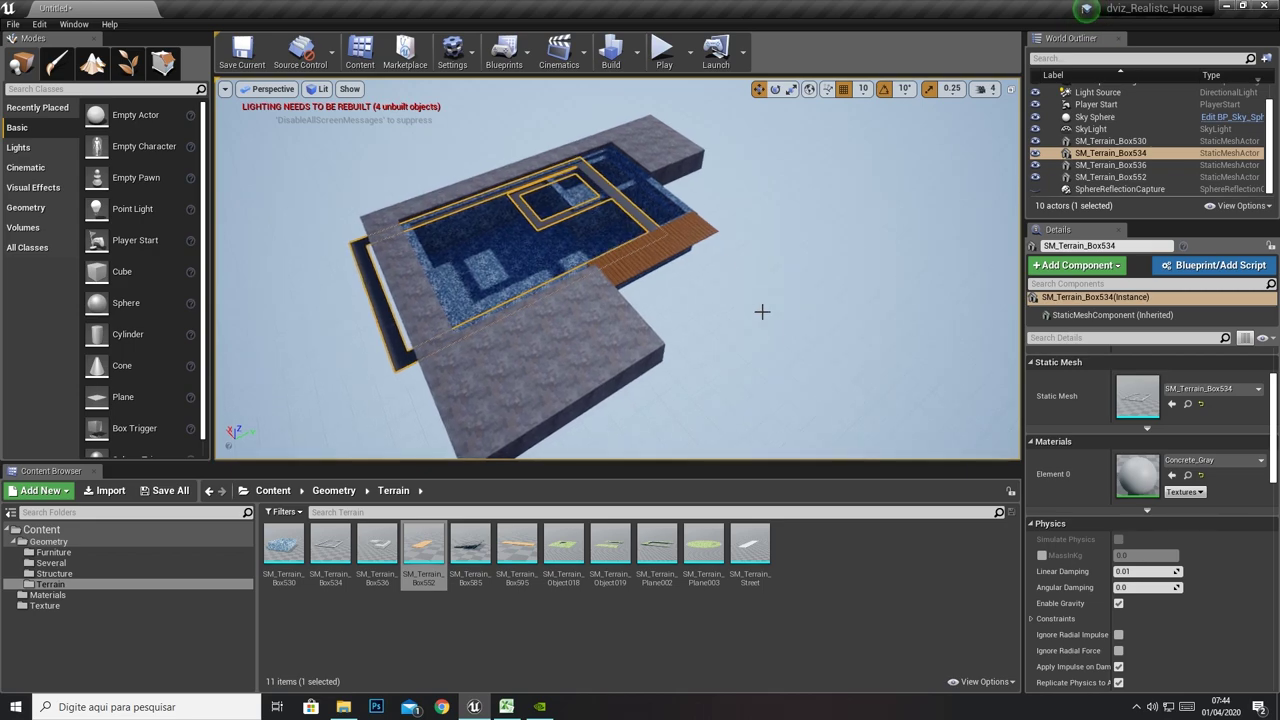
pyautogui.keyDown('alt'); pyautogui.moveTo(765, 113); pyautogui.dragTo(785, 236); pyautogui.keyUp('alt')
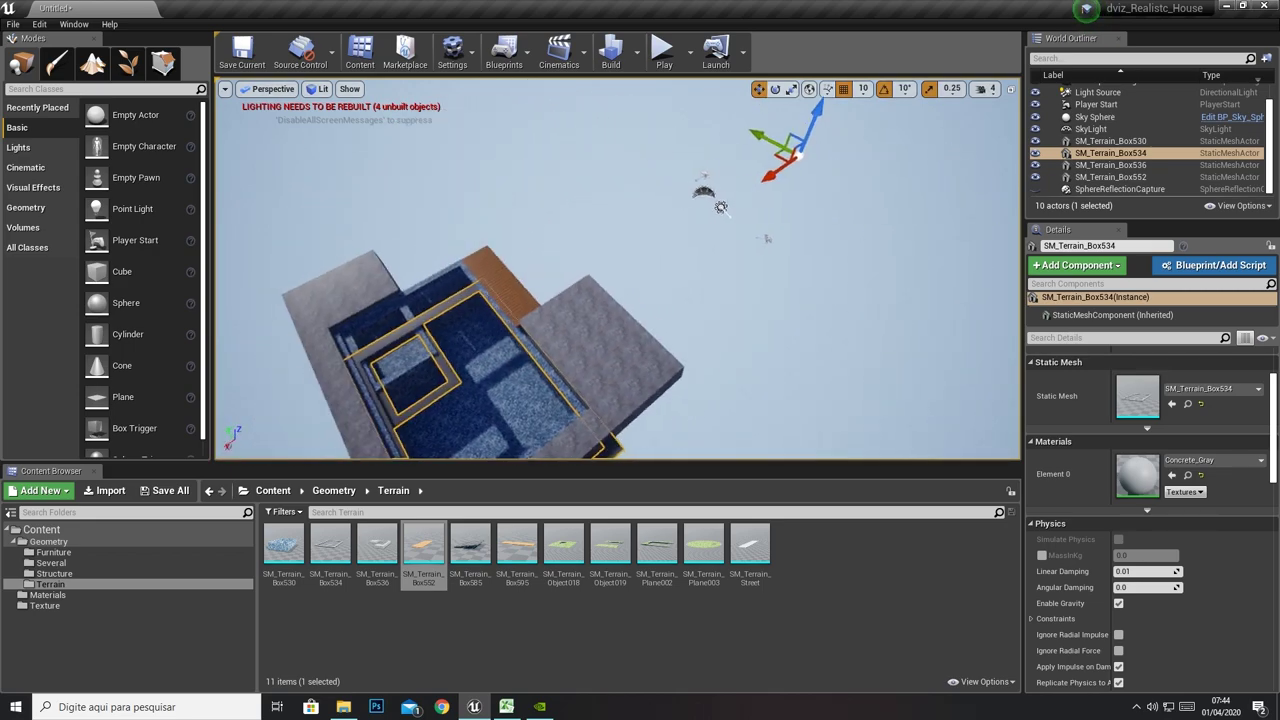
pyautogui.moveTo(790, 150); pyautogui.dragTo(768, 143)
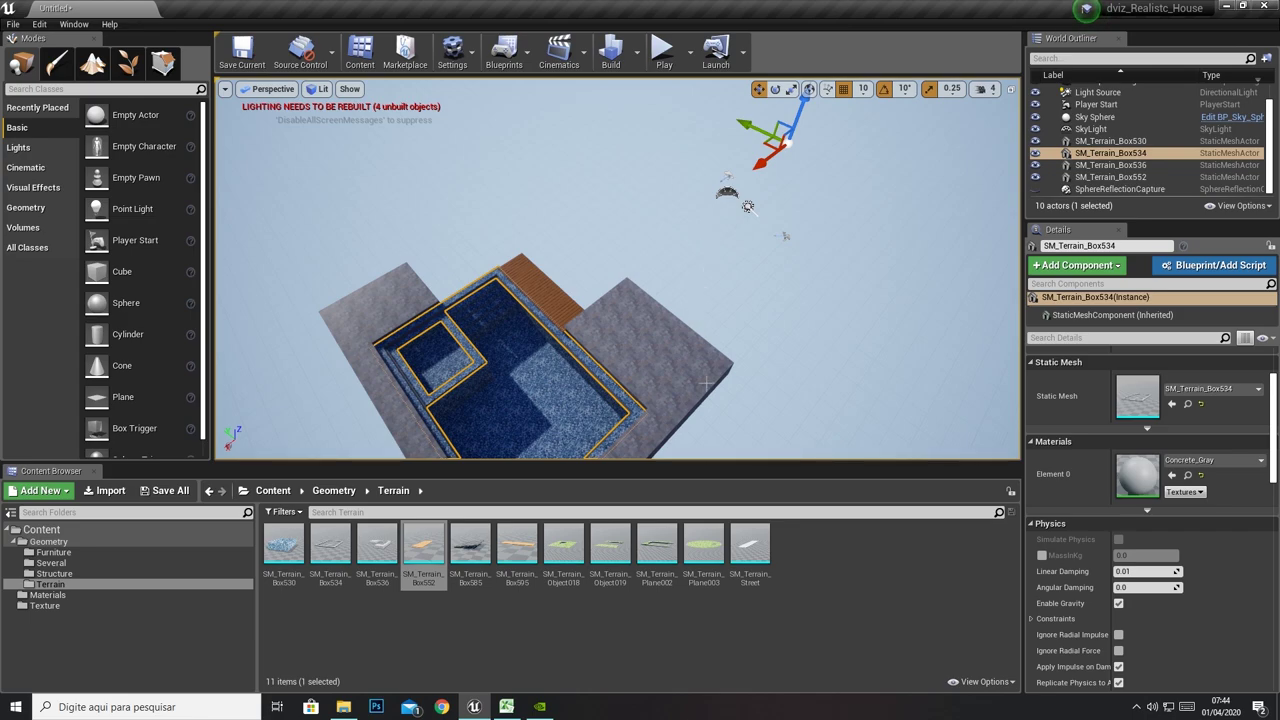
# Move the L-shaped Box536 slab away and shift the Box530 pool up and right
pyautogui.moveTo(636, 262); pyautogui.dragTo(728, 387, button='right')
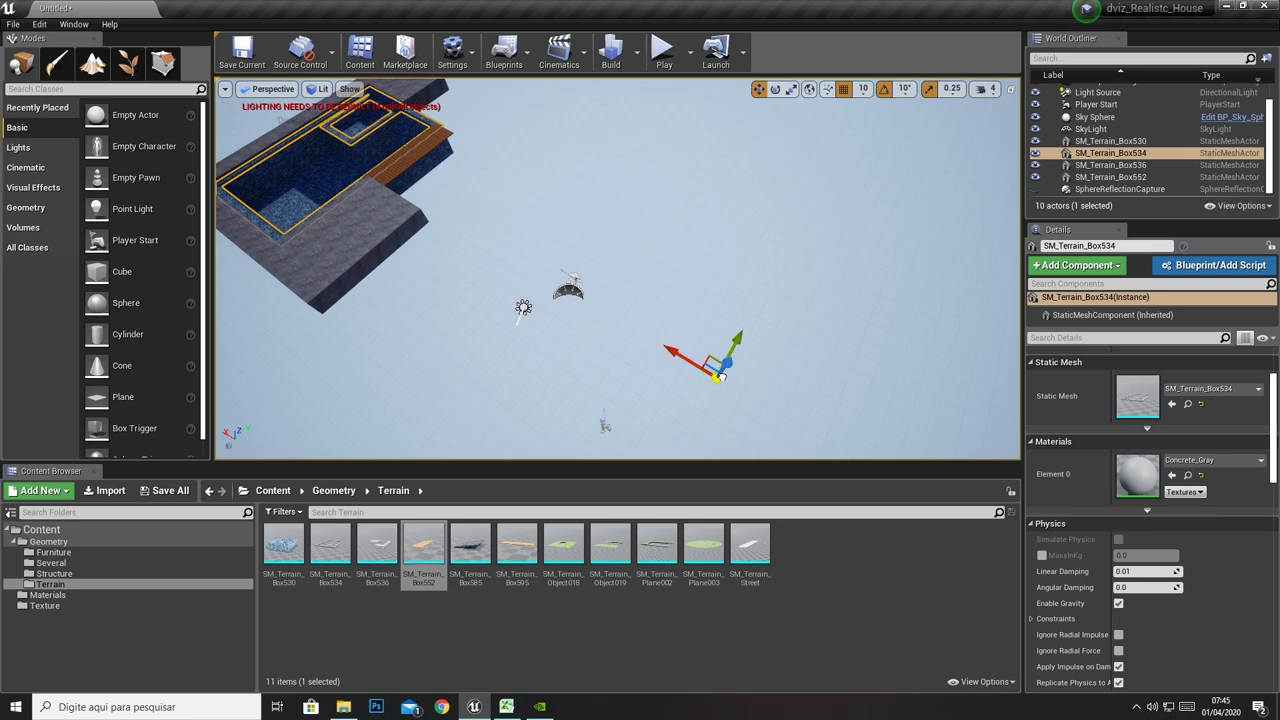
pyautogui.moveTo(720, 378)
pyautogui.mouseDown(button='right')
pyautogui.moveTo(760, 332)
pyautogui.moveTo(815, 327)
pyautogui.moveTo(779, 321)
pyautogui.moveTo(740, 360)
pyautogui.moveTo(523, 206)
pyautogui.mouseUp(button='right')
pyautogui.click(410, 200)
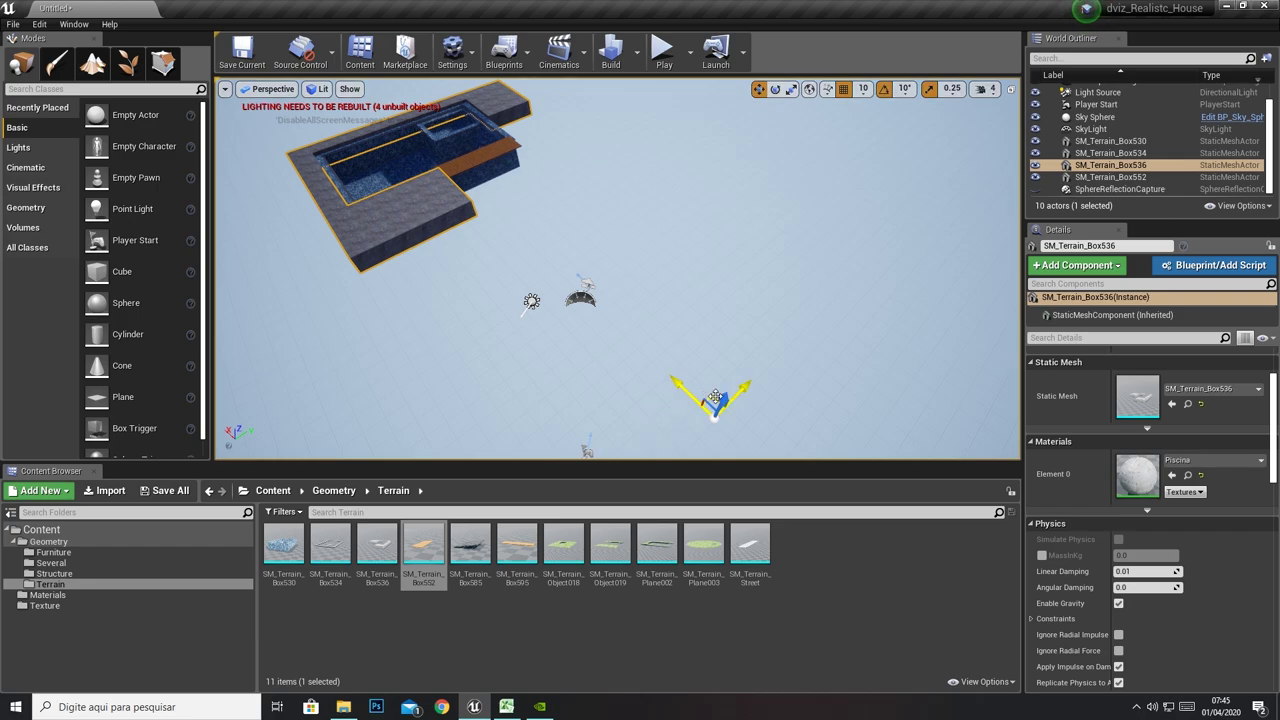
pyautogui.moveTo(716, 398); pyautogui.dragTo(480, 414)
pyautogui.click(412, 174)
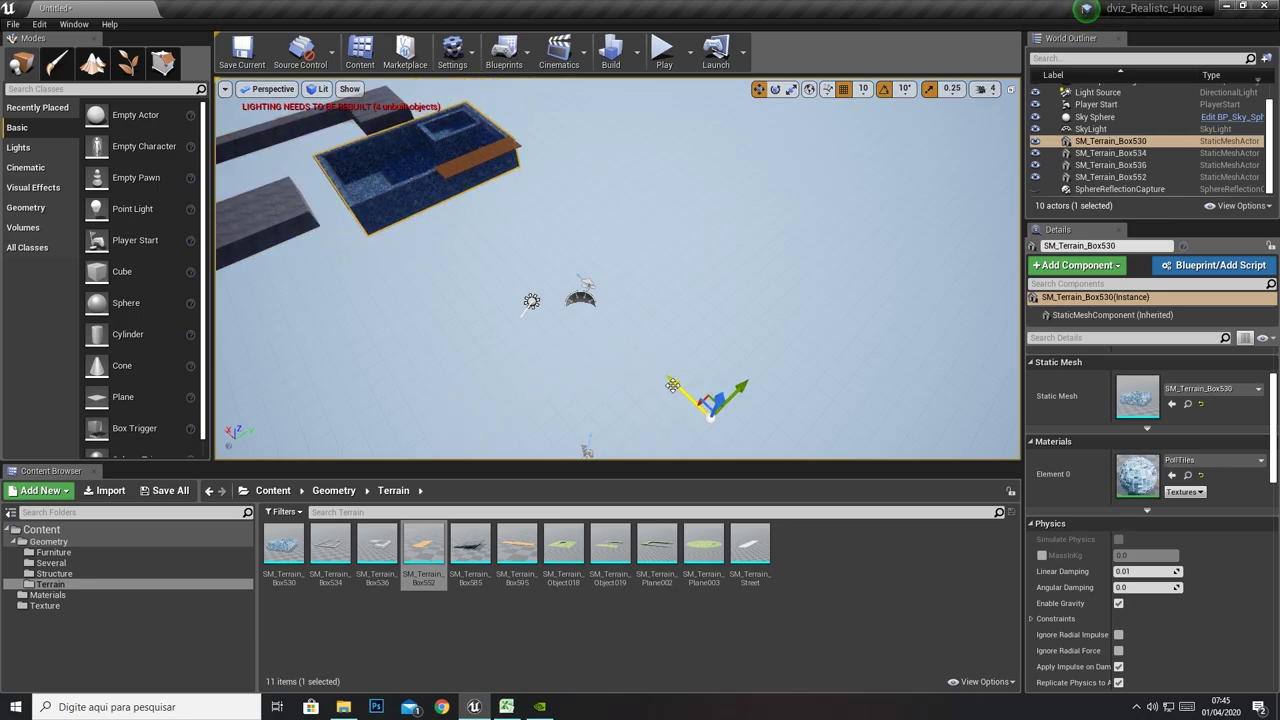
pyautogui.moveTo(710, 398); pyautogui.dragTo(895, 290)
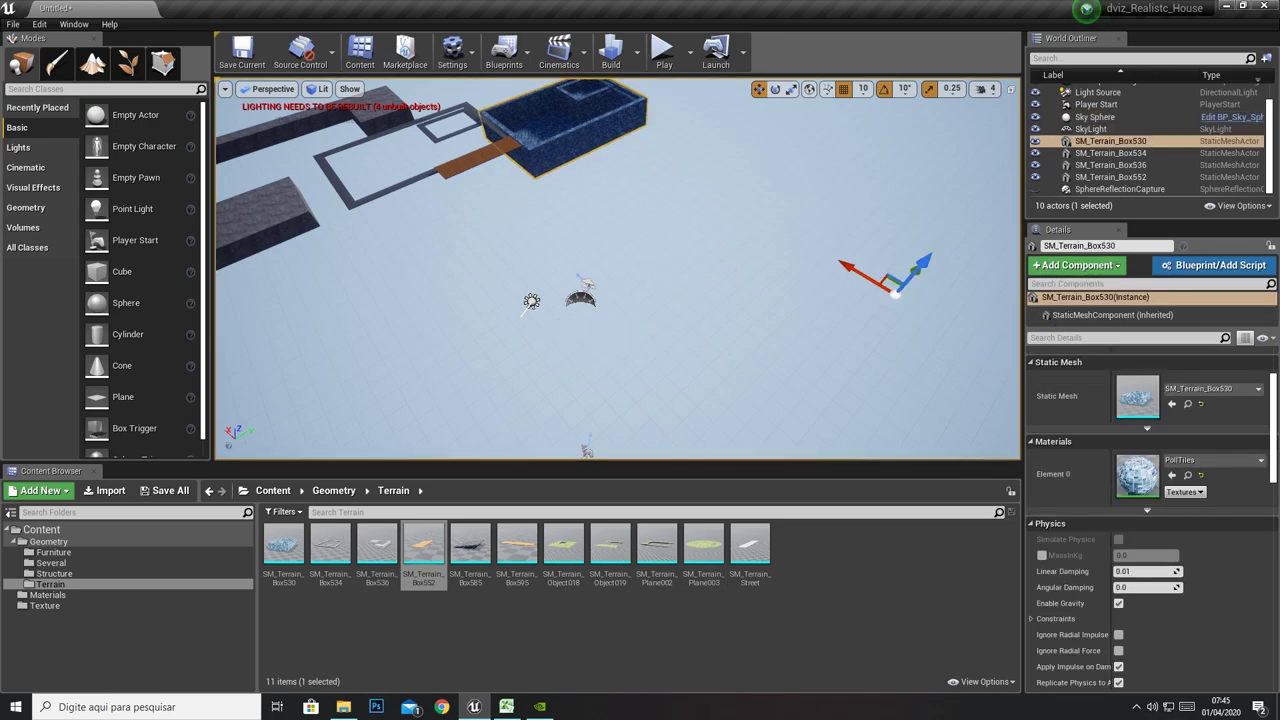
# Set the selected pool mesh's location to 0, 0, 0
pyautogui.scroll(2, 1273, 432)
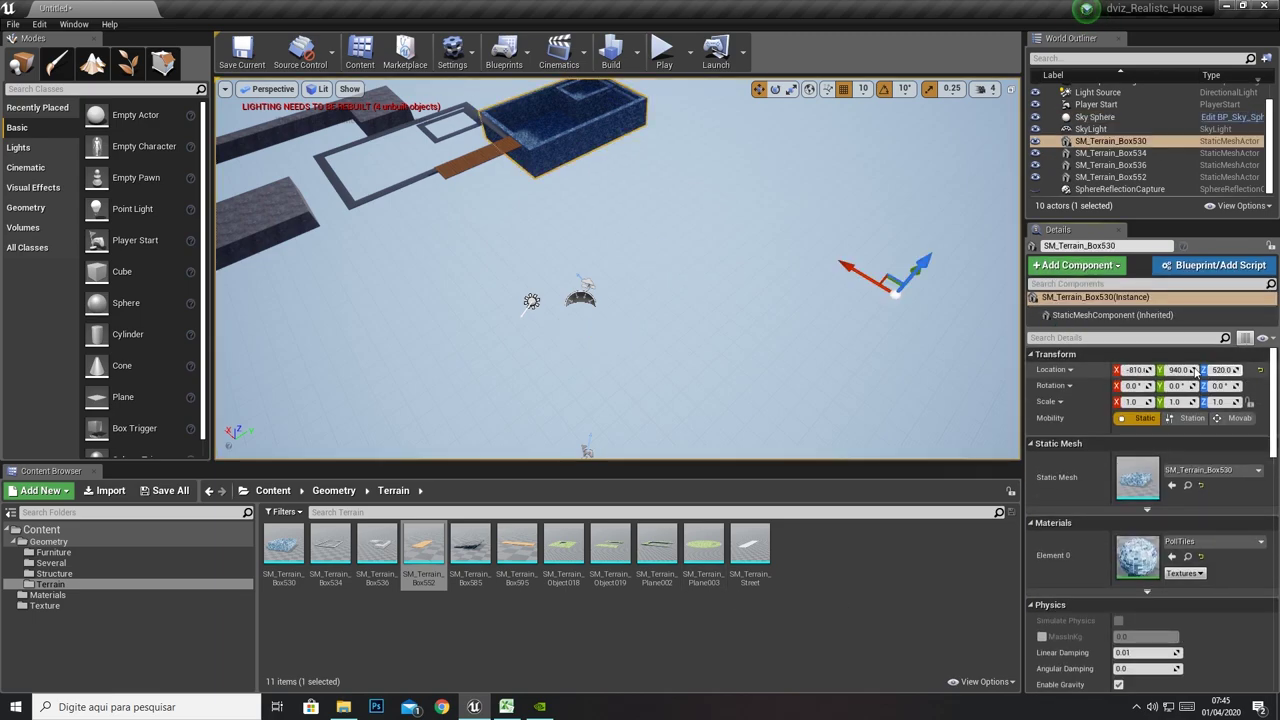
pyautogui.click(1138, 370)
pyautogui.press('Tab')
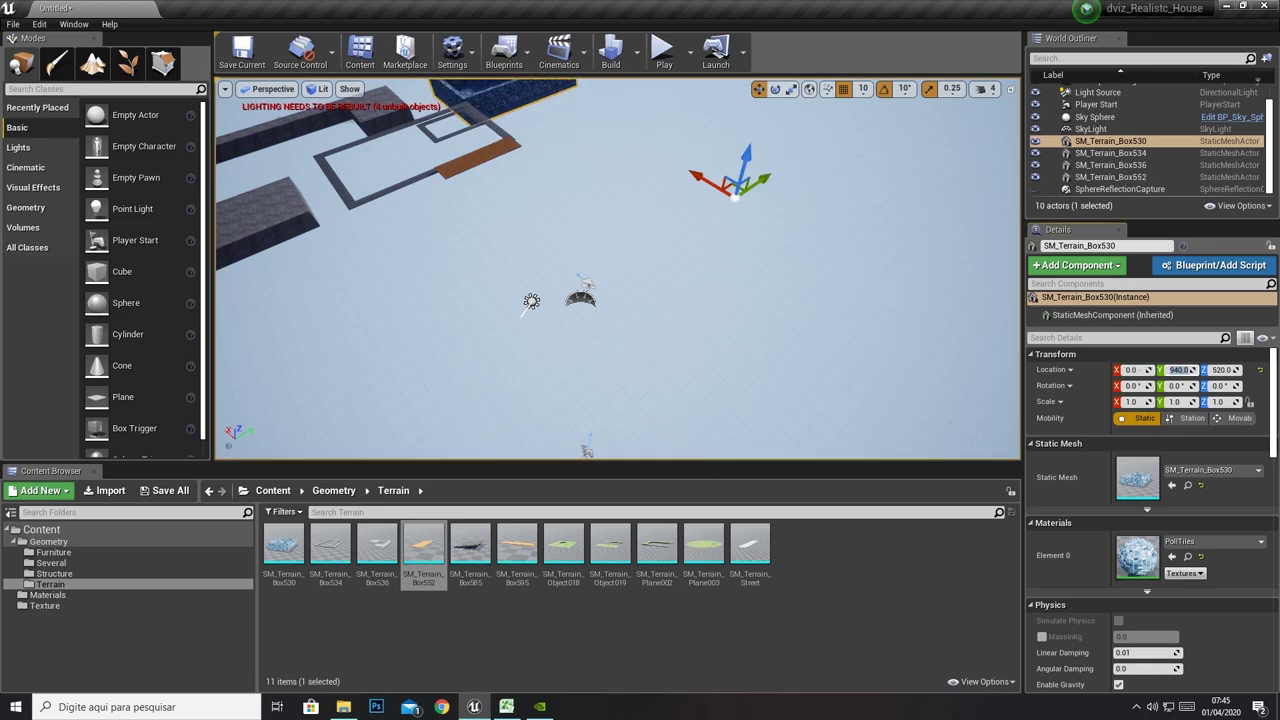
pyautogui.write('0')
pyautogui.press('Tab')
pyautogui.press('Return')
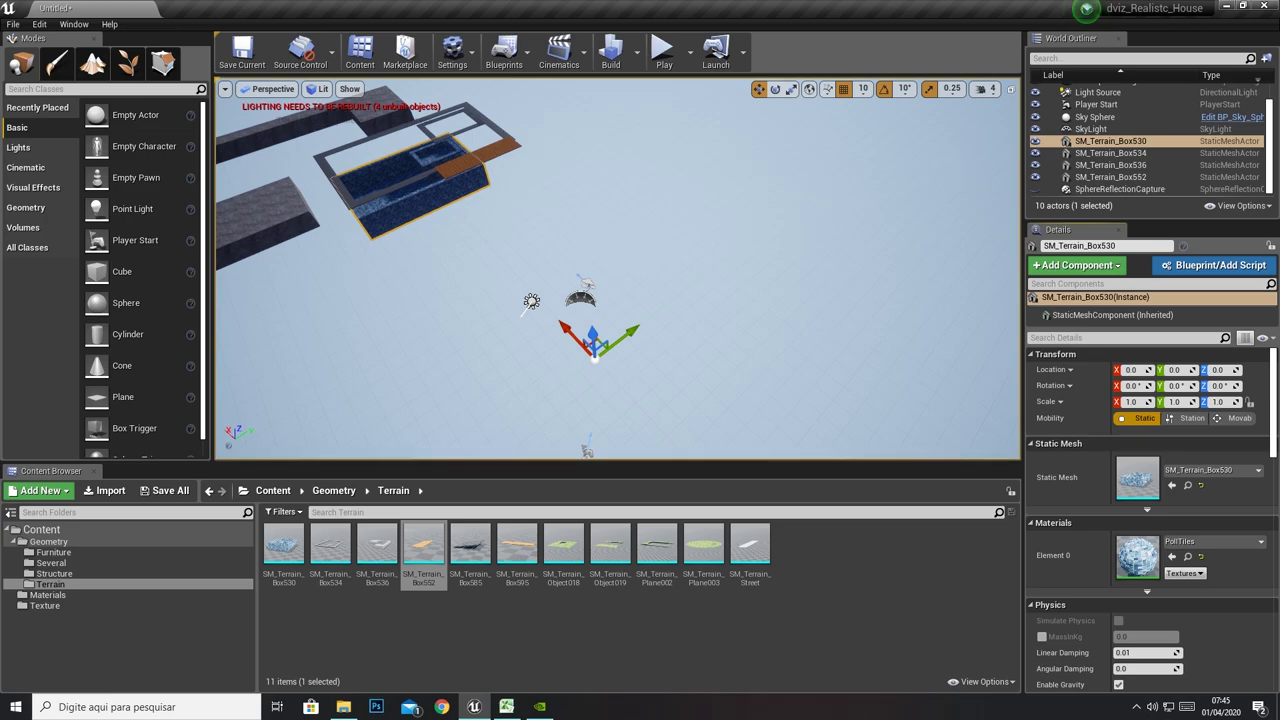
# Select the SM_Terrain_Box536 slab and set its location to 0, 0, 0
pyautogui.click(452, 142)
pyautogui.click(372, 118)
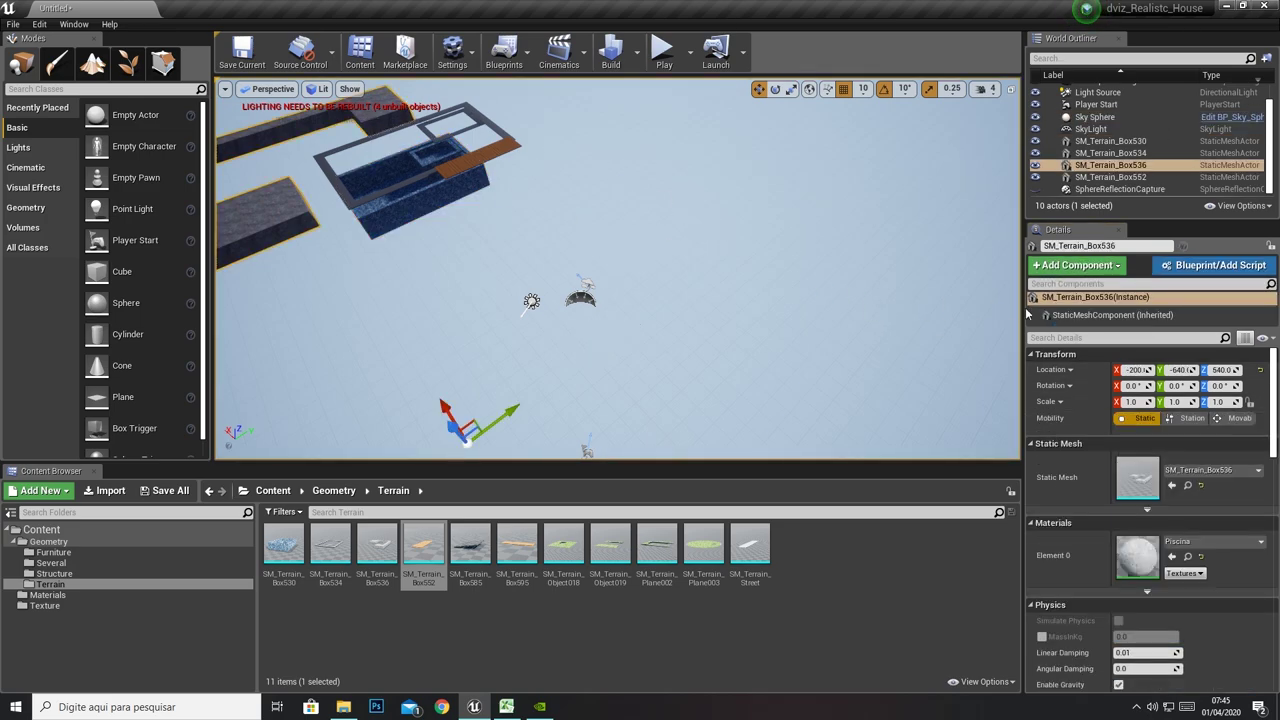
pyautogui.press('Tab')
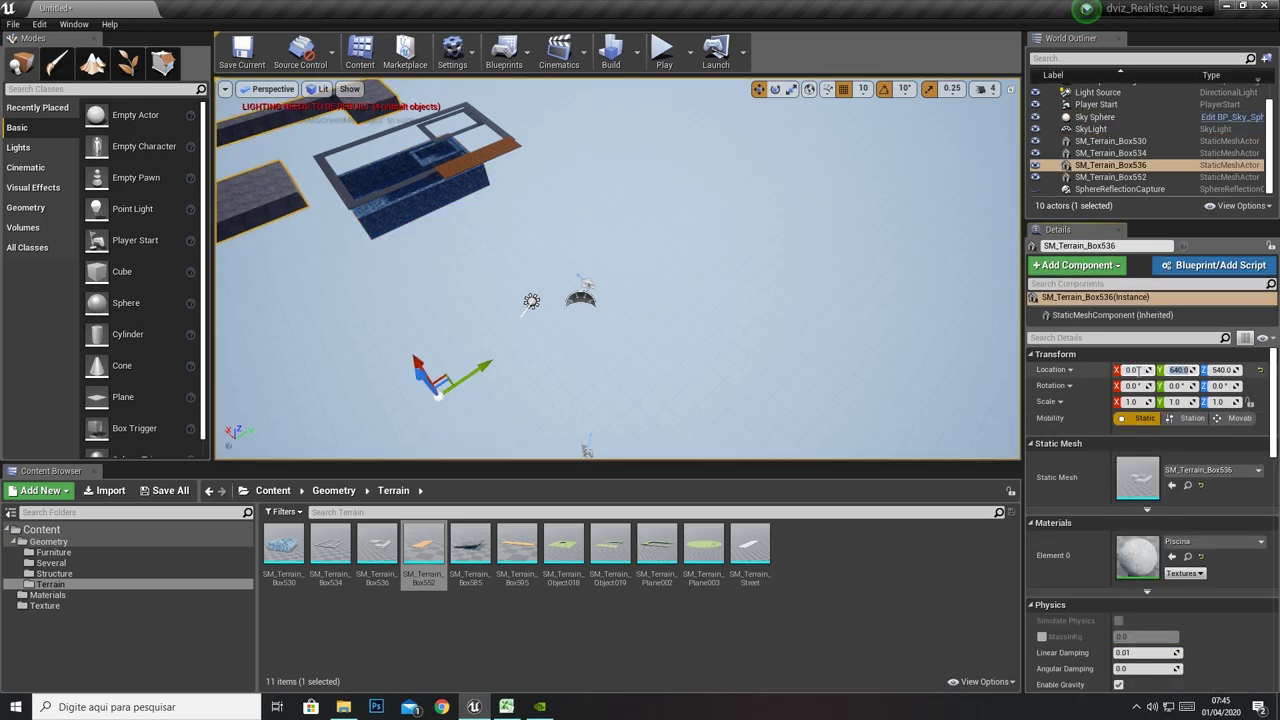
pyautogui.write('0')
pyautogui.press('Tab')
pyautogui.write('0')
pyautogui.press('Return')
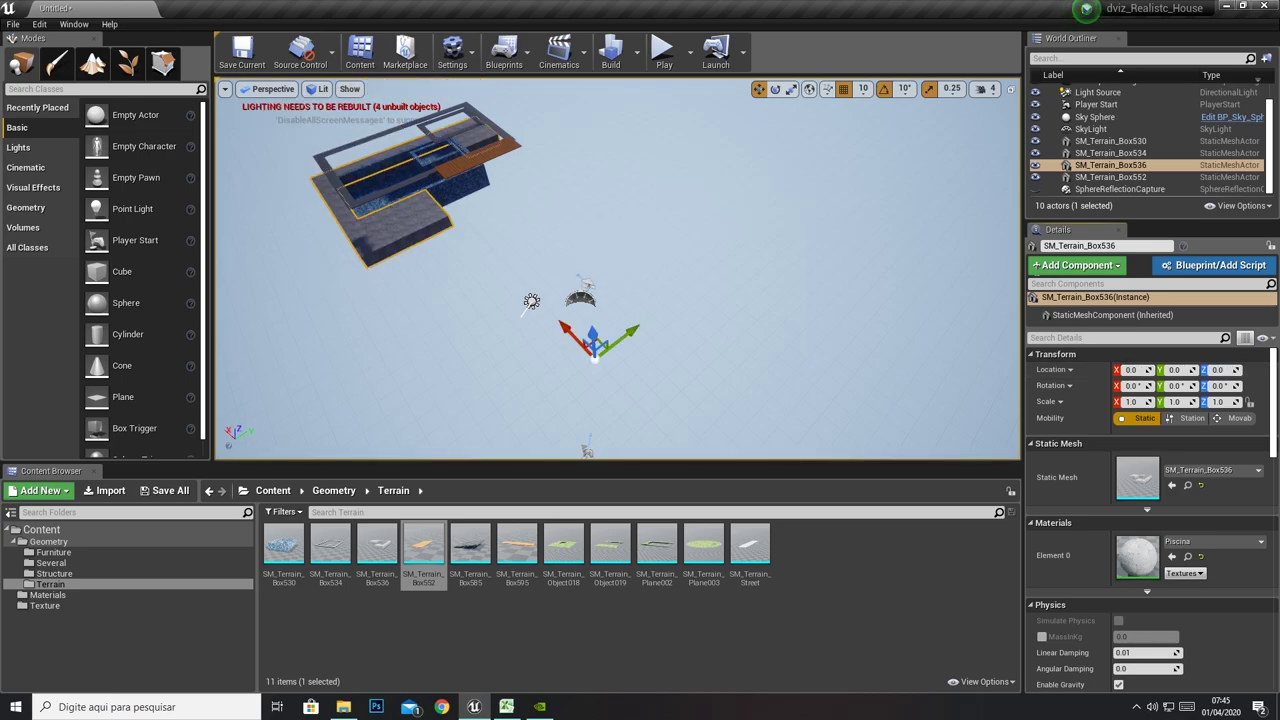
# Select SM_Terrain_Box534 in the Outliner and set its location to 0, 0, 0
pyautogui.click(1110, 153)
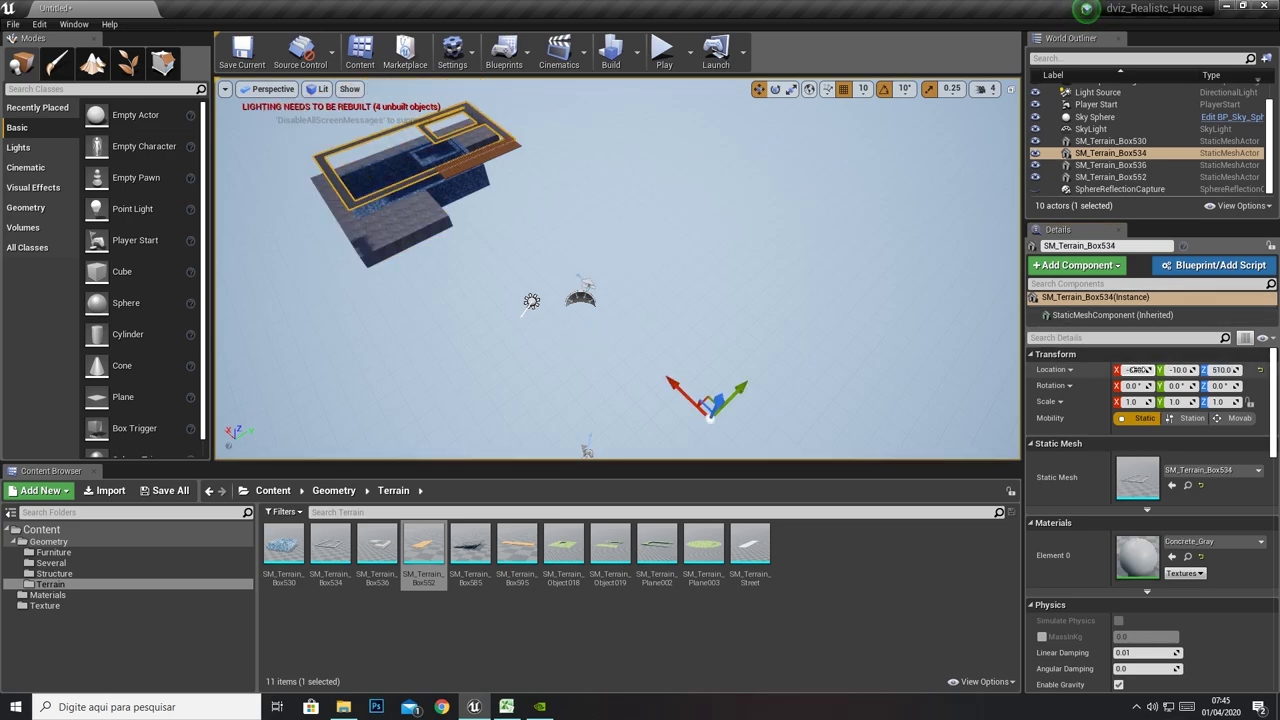
pyautogui.write('0')
pyautogui.press('Tab')
pyautogui.write('0')
pyautogui.press('Tab')
pyautogui.write('0')
pyautogui.press('Return')
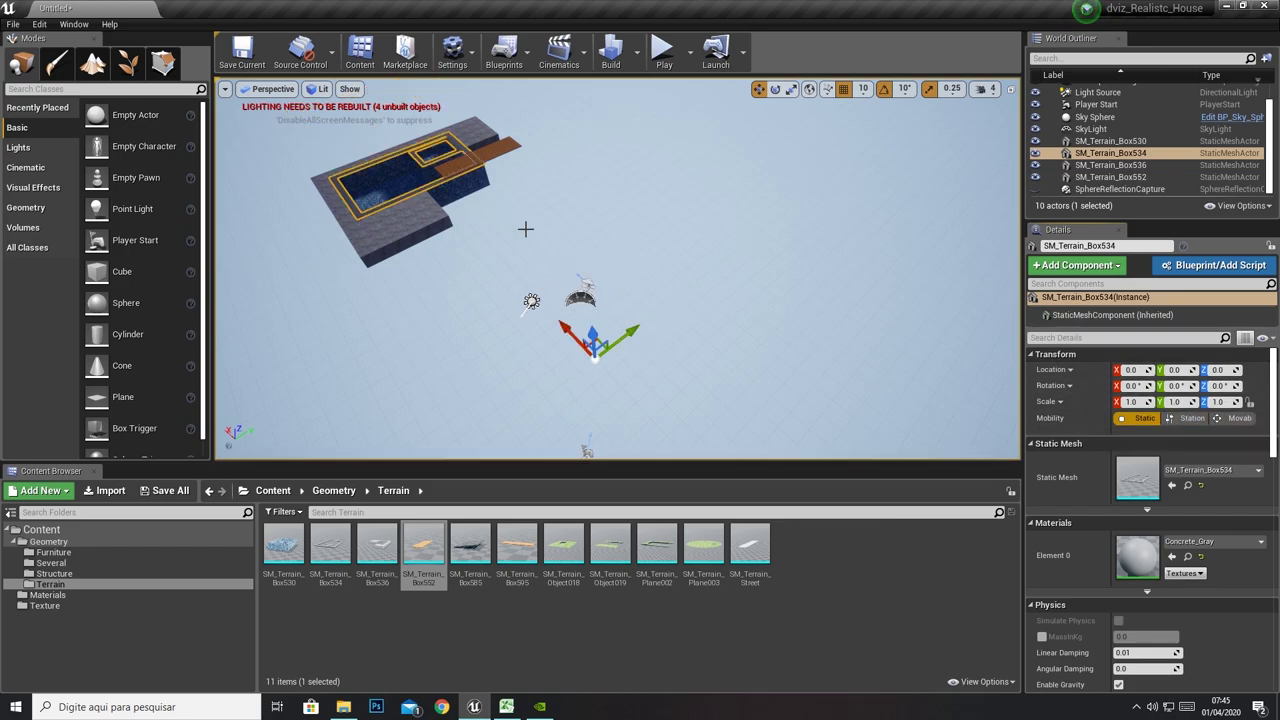
pyautogui.click(507, 148)
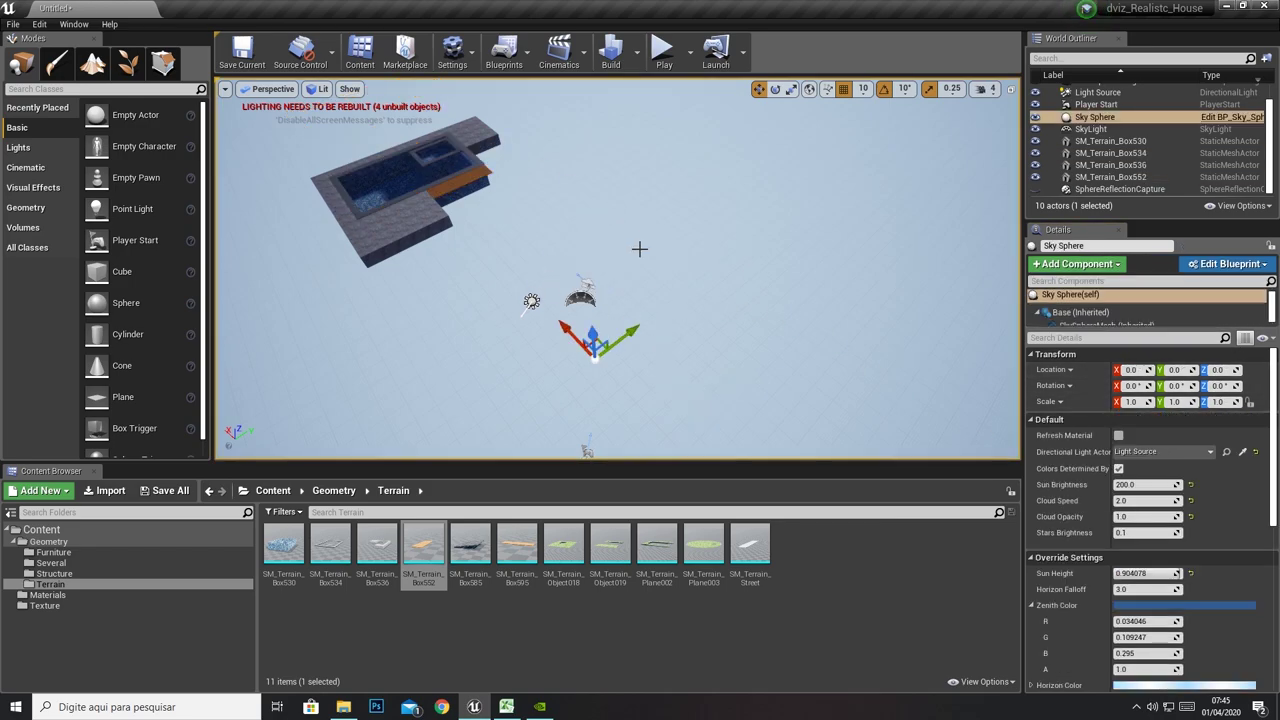
pyautogui.moveTo(634, 246); pyautogui.dragTo(640, 280, button='right')
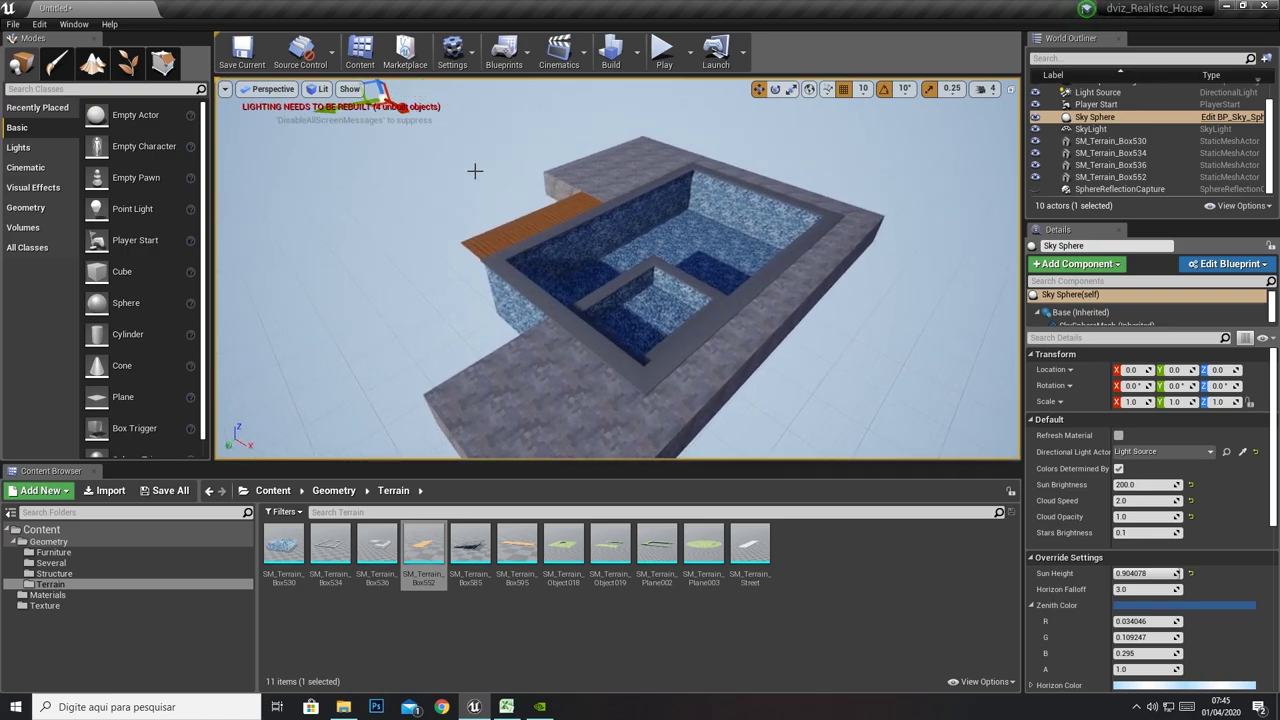
pyautogui.moveTo(689, 173); pyautogui.dragTo(689, 173, button='right')
pyautogui.click(650, 160)
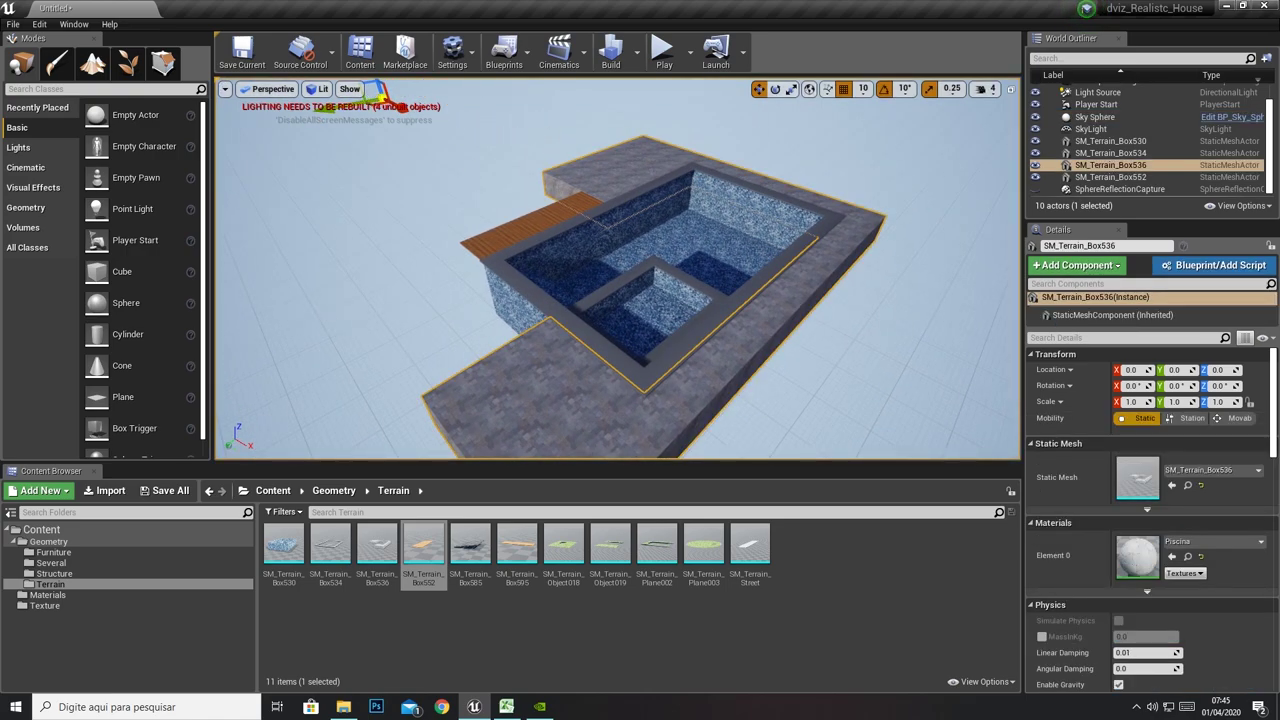
pyautogui.click(375, 100)
pyautogui.moveTo(443, 151)
pyautogui.mouseDown(button='right')
pyautogui.moveTo(372, 120)
pyautogui.moveTo(409, 101)
pyautogui.mouseUp(button='right')
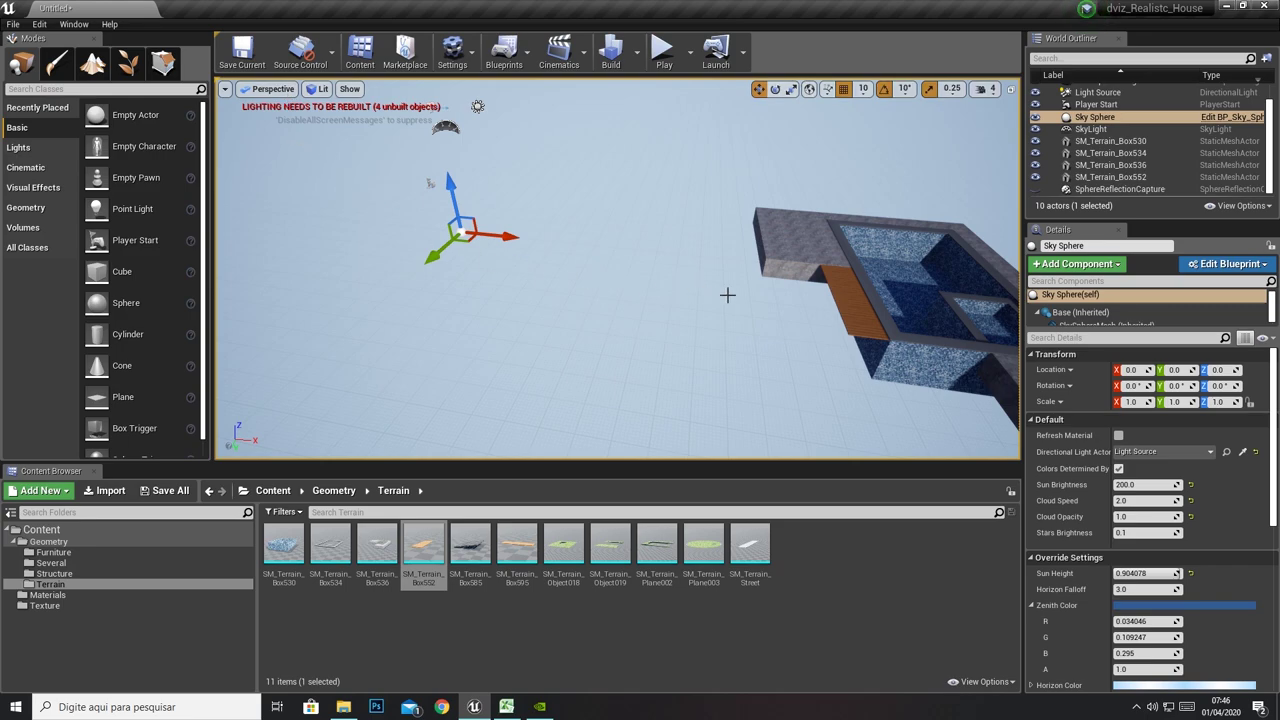
pyautogui.click(757, 236)
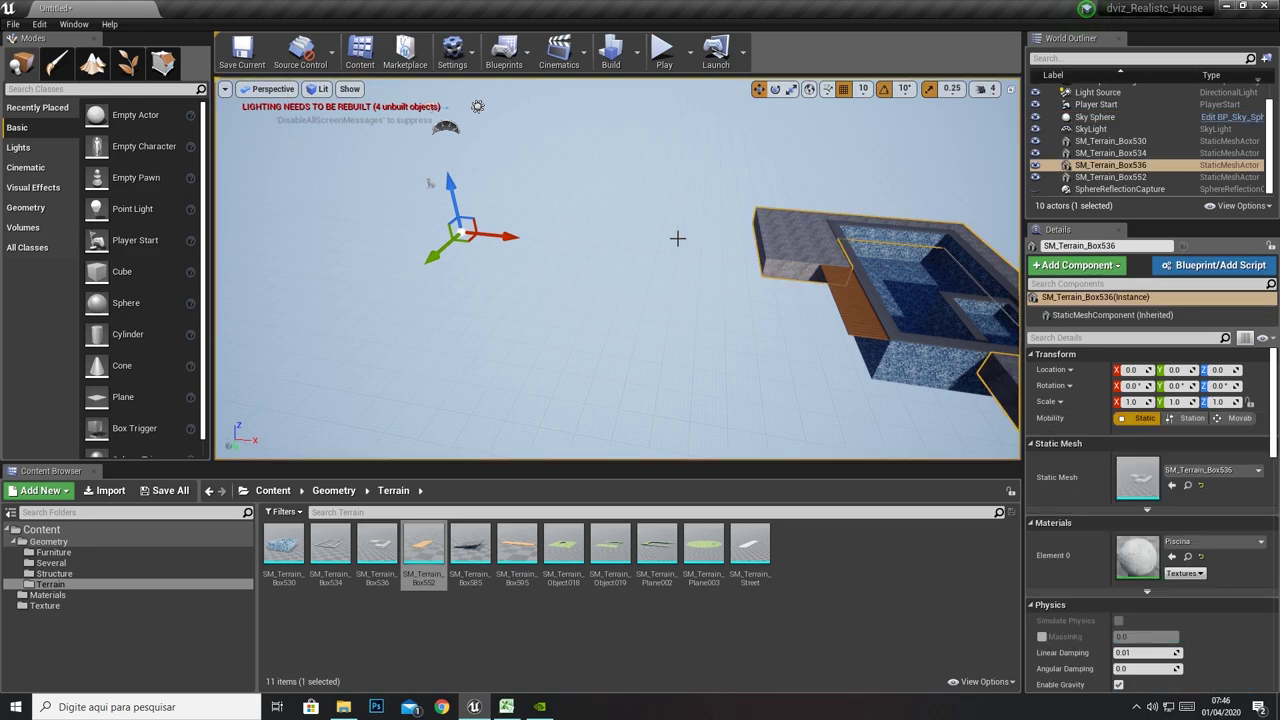
pyautogui.moveTo(780, 224); pyautogui.dragTo(662, 190, button='right')
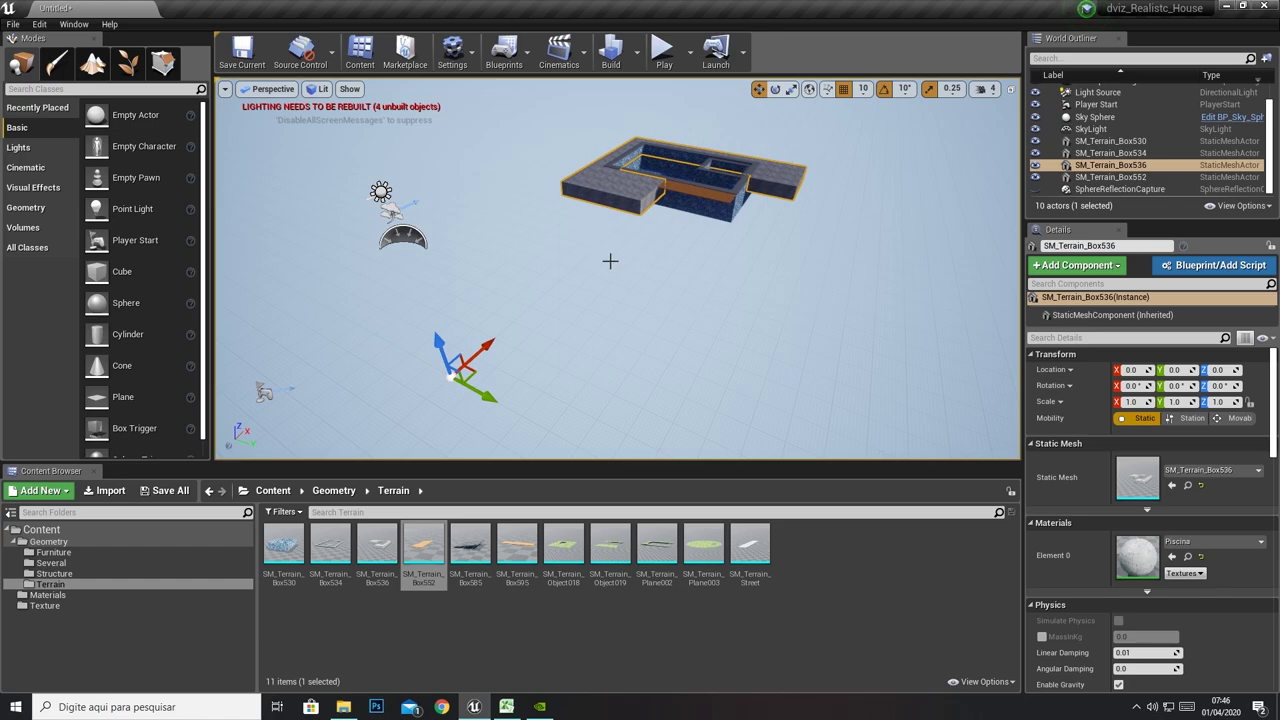
pyautogui.moveTo(474, 376); pyautogui.dragTo(491, 385)
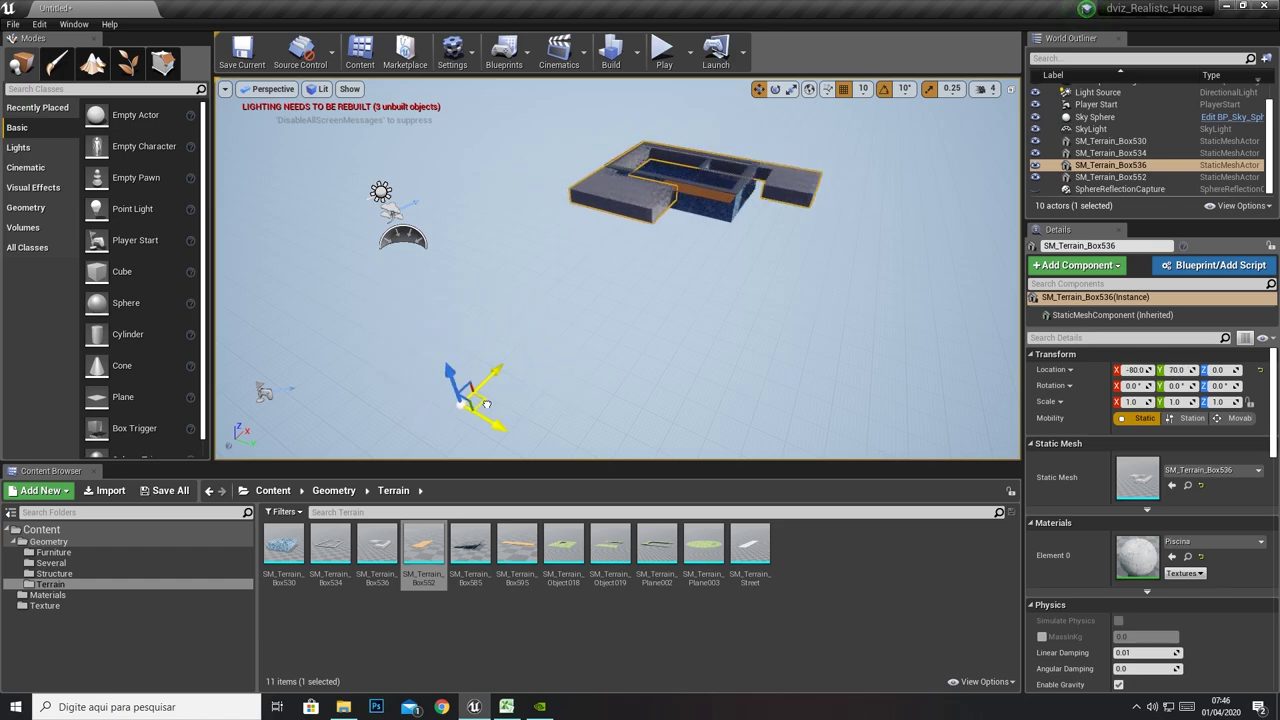
pyautogui.hotkey('ctrl', 'z')
# Add SM_Terrain_Box585, Box595 and Object018 to the level
pyautogui.click(817, 263)
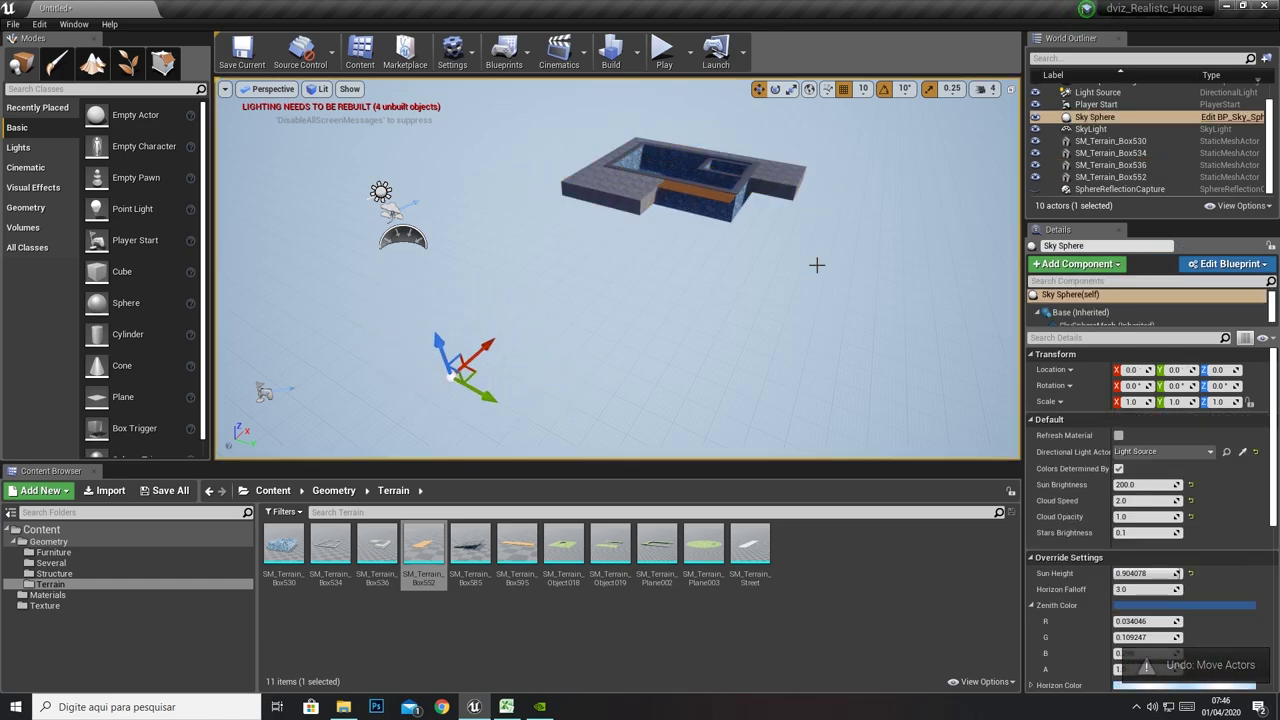
pyautogui.moveTo(470, 545)
pyautogui.mouseDown()
pyautogui.moveTo(520, 422)
pyautogui.moveTo(630, 270)
pyautogui.mouseUp()
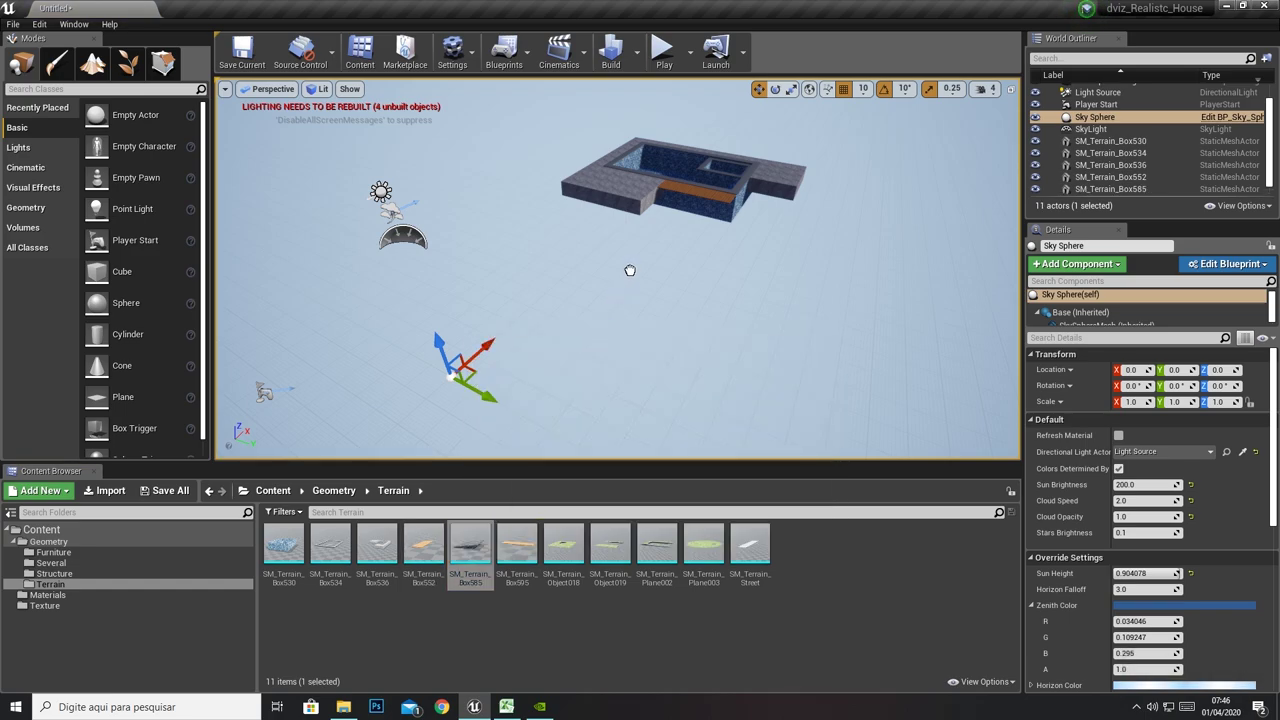
pyautogui.click(518, 542)
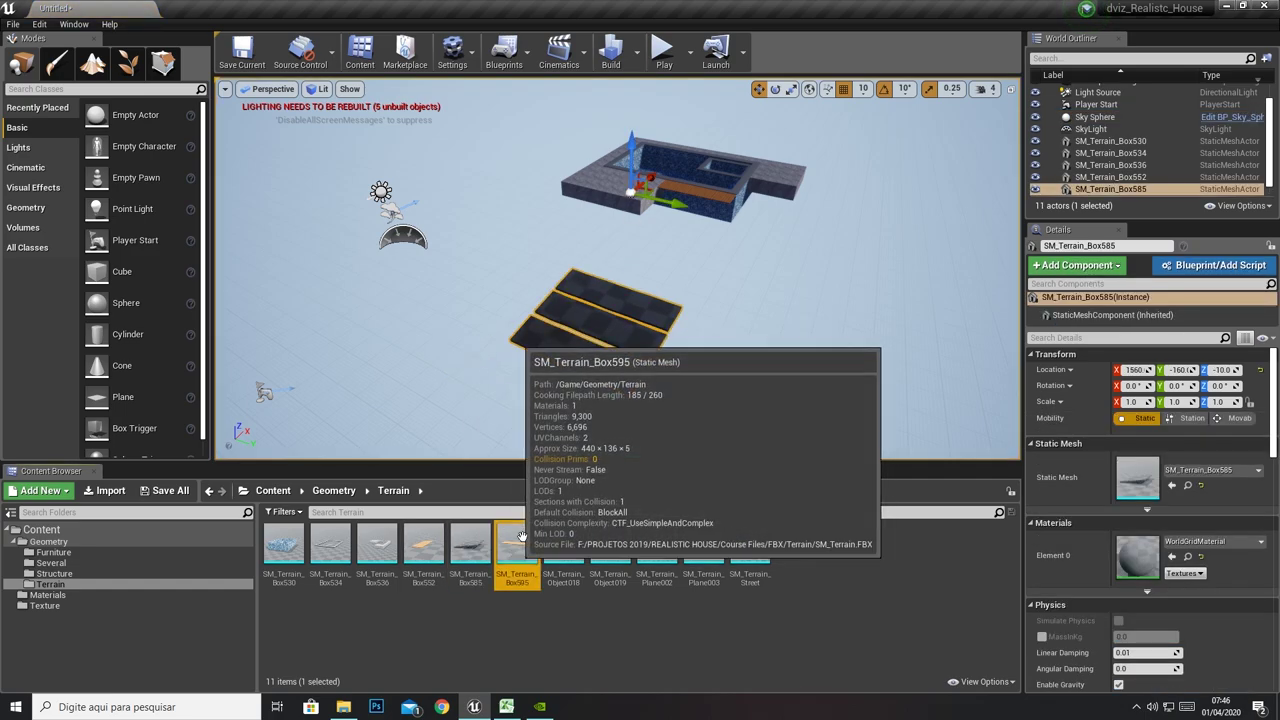
pyautogui.moveTo(605, 247); pyautogui.dragTo(345, 328)
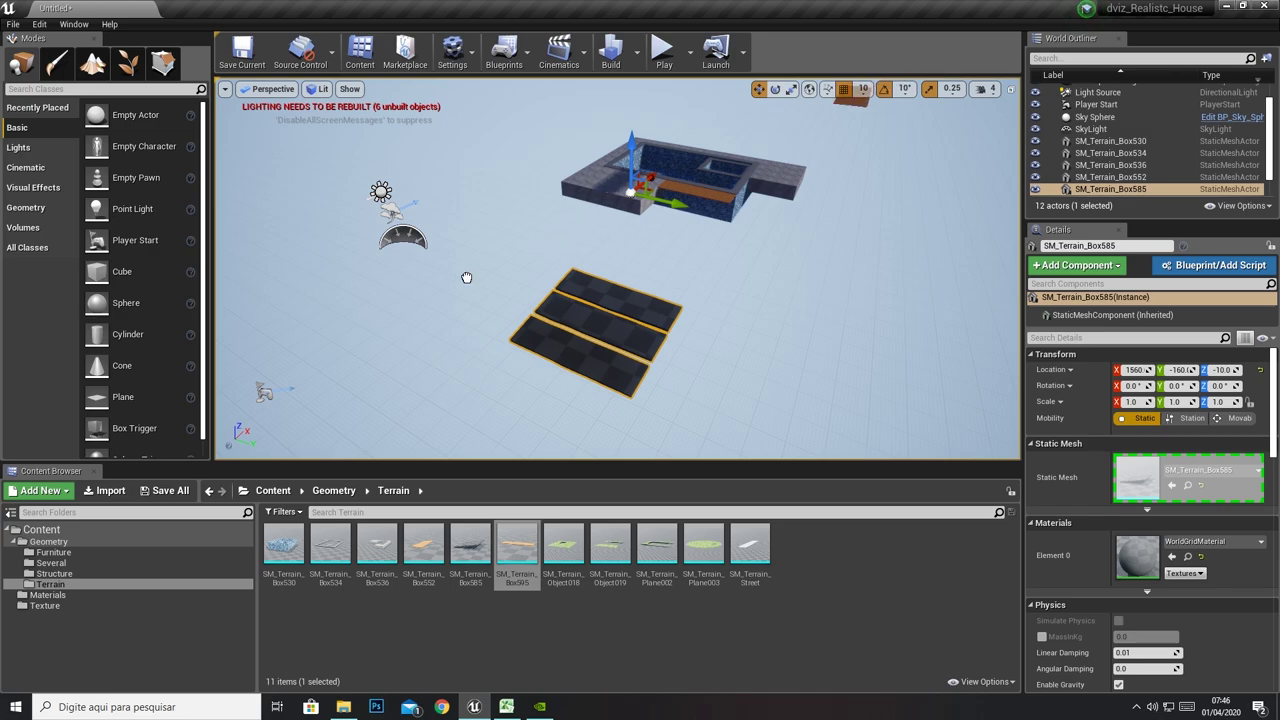
pyautogui.click(563, 545)
pyautogui.moveTo(563, 545); pyautogui.dragTo(260, 346)
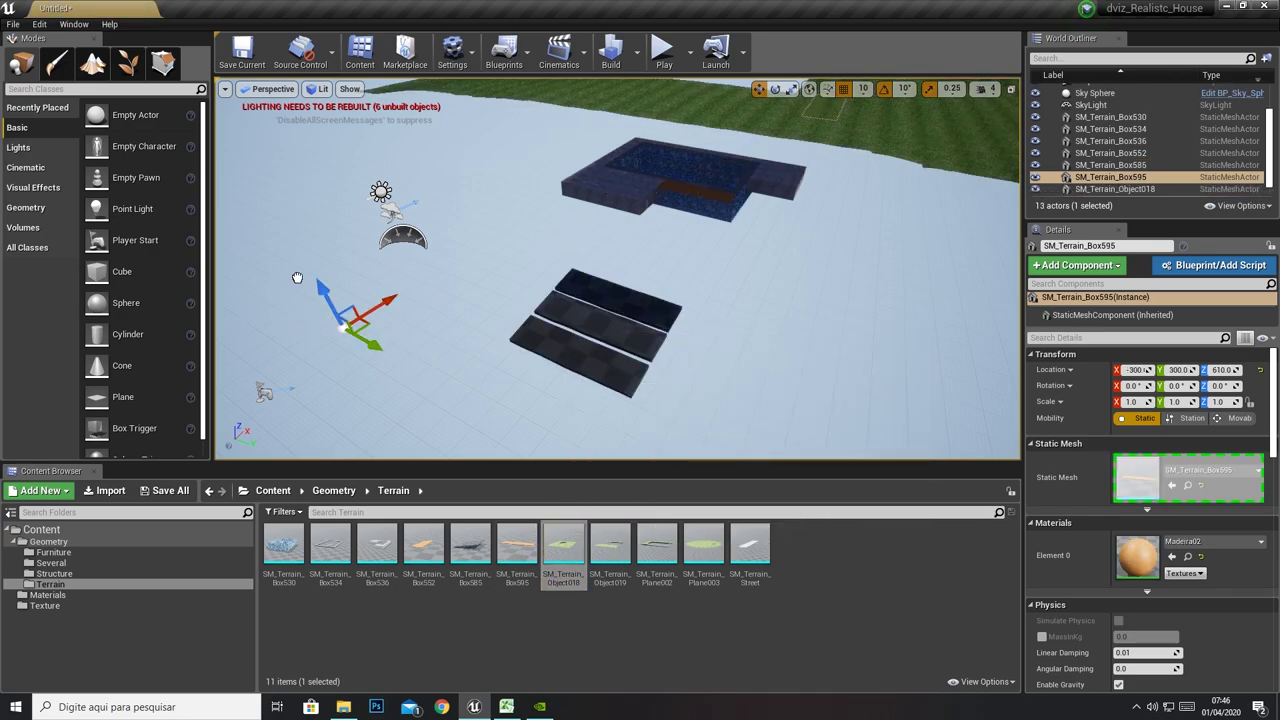
# Zero the X and Y location of the dark strips SM_Terrain_Box585
pyautogui.click(595, 334)
pyautogui.click(1135, 370)
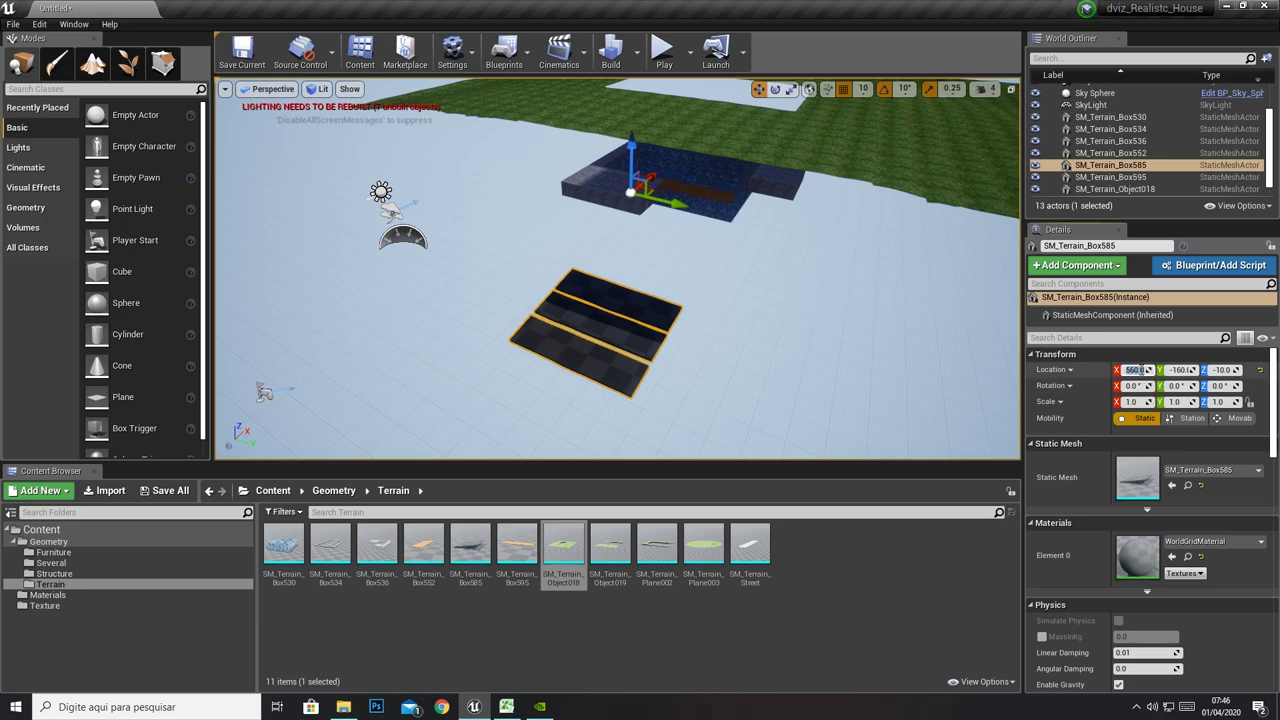
pyautogui.write('0')
pyautogui.press('Tab')
pyautogui.write('0')
pyautogui.press('Tab')
pyautogui.write('0')
pyautogui.write('0')
pyautogui.scroll(-2, 847, 328)
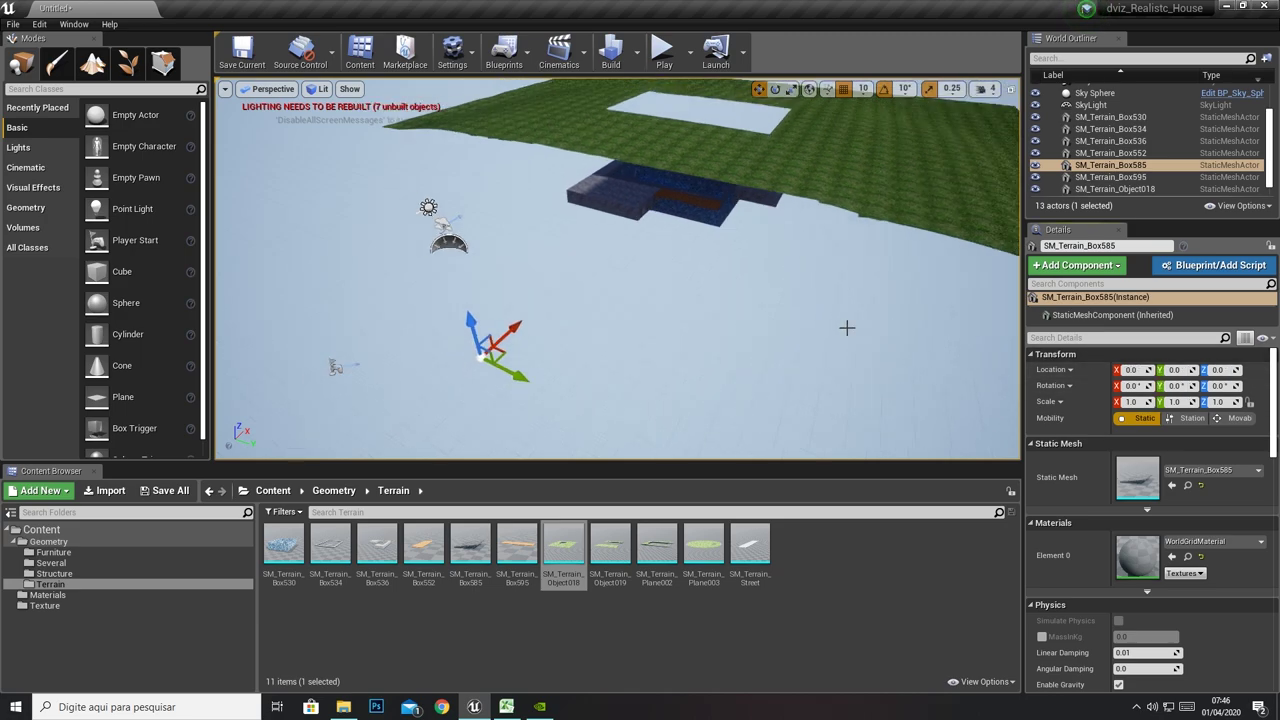
# Set the grass terrain Object018 and wooden deck Box595 locations to 0
pyautogui.click(886, 155)
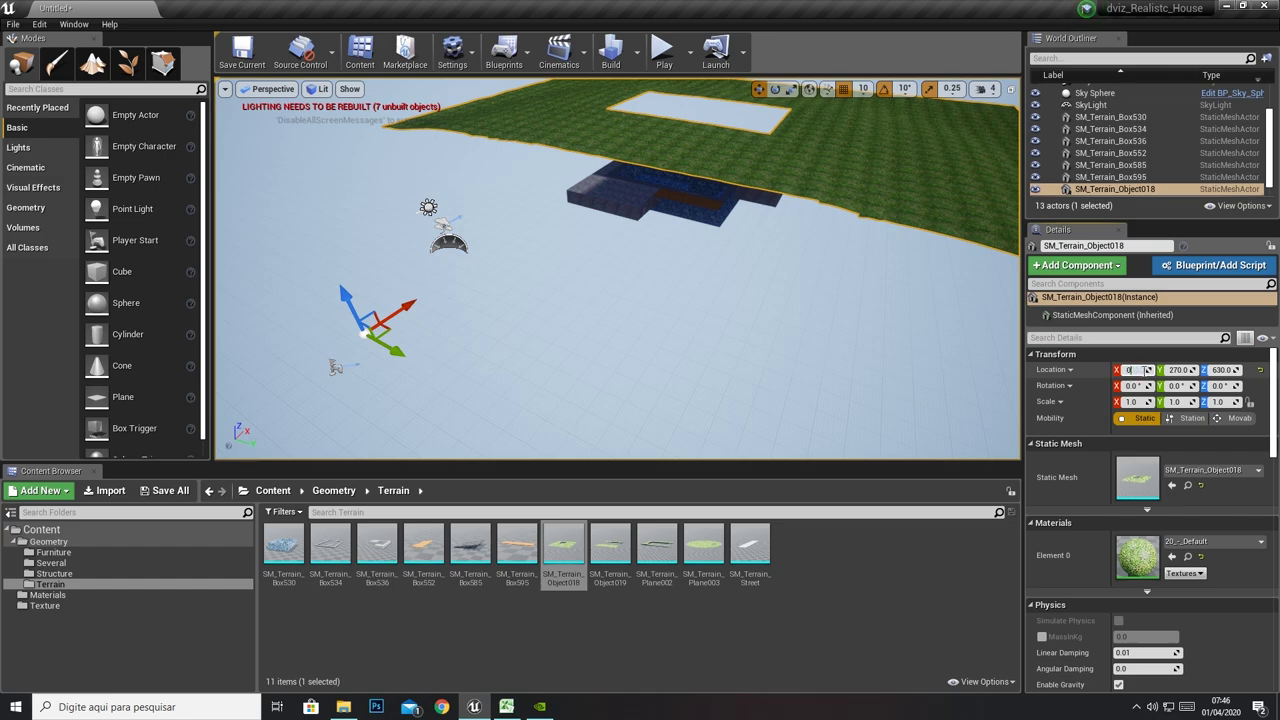
pyautogui.press('Tab')
pyautogui.write('0')
pyautogui.press('Tab')
pyautogui.write('0')
pyautogui.press('Tab')
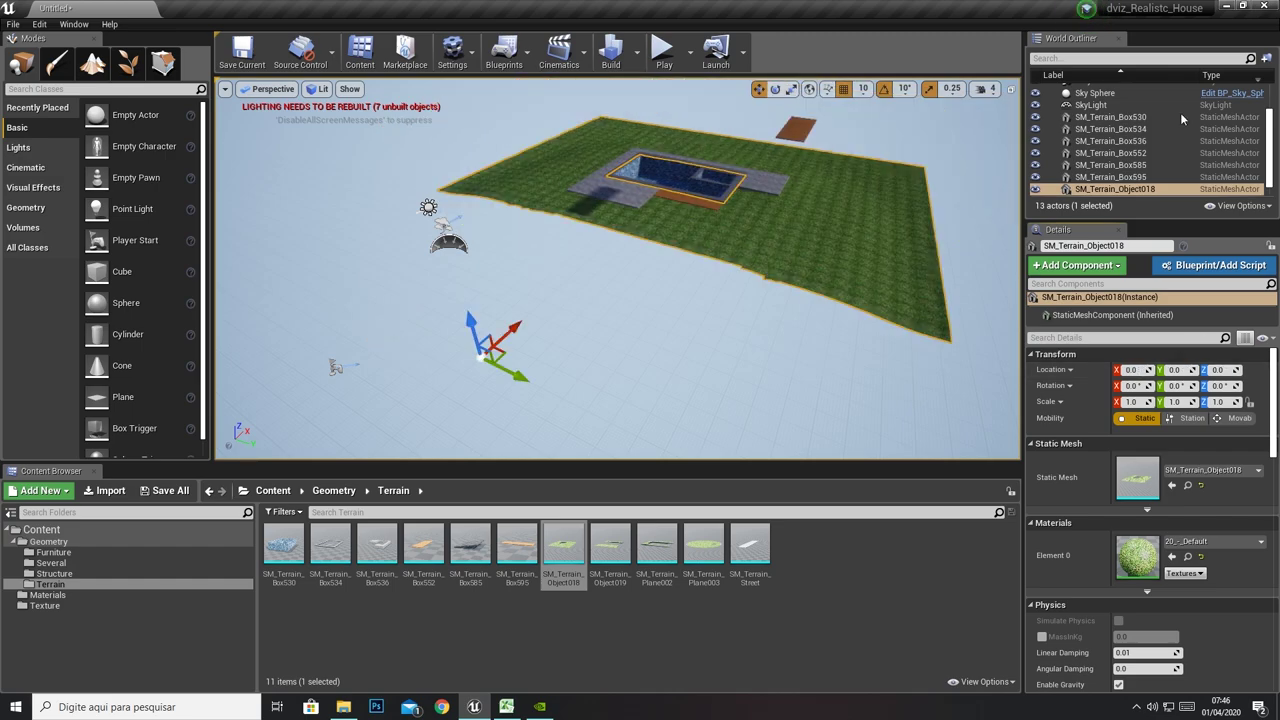
pyautogui.click(1110, 177)
pyautogui.click(1136, 370)
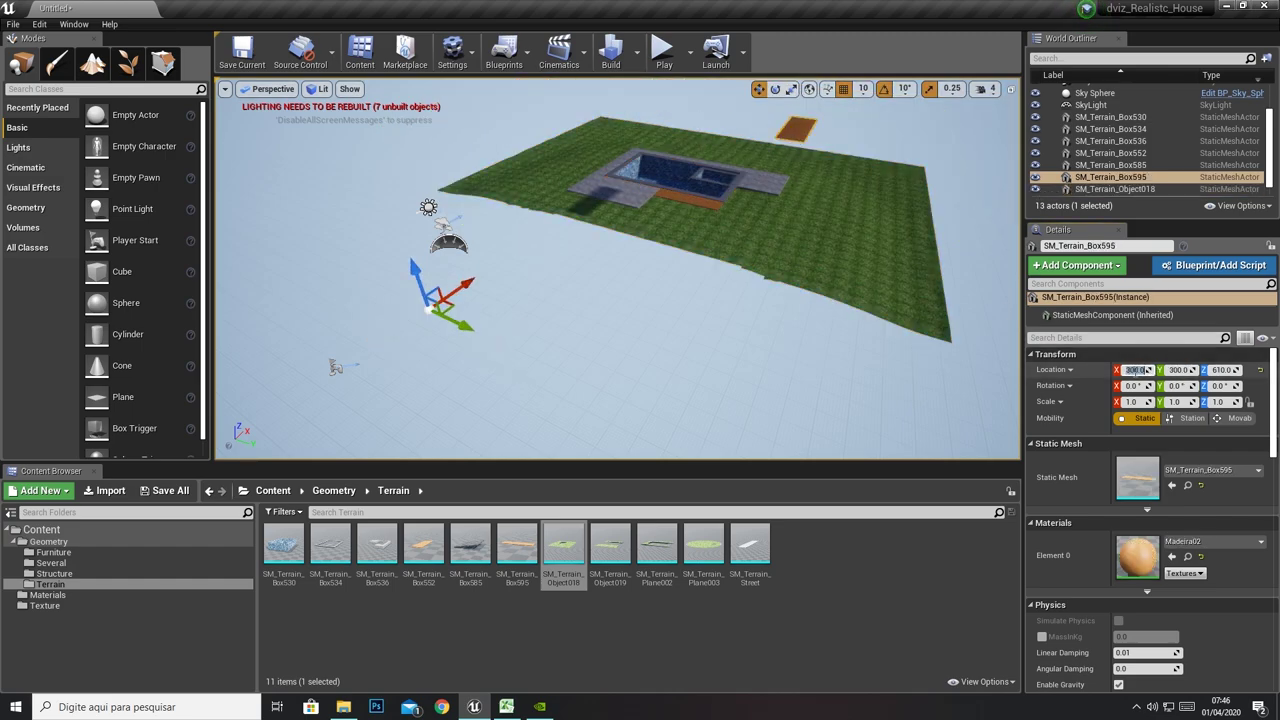
pyautogui.press('Tab')
pyautogui.write('0')
pyautogui.press('Tab')
pyautogui.write('0')
pyautogui.press('Return')
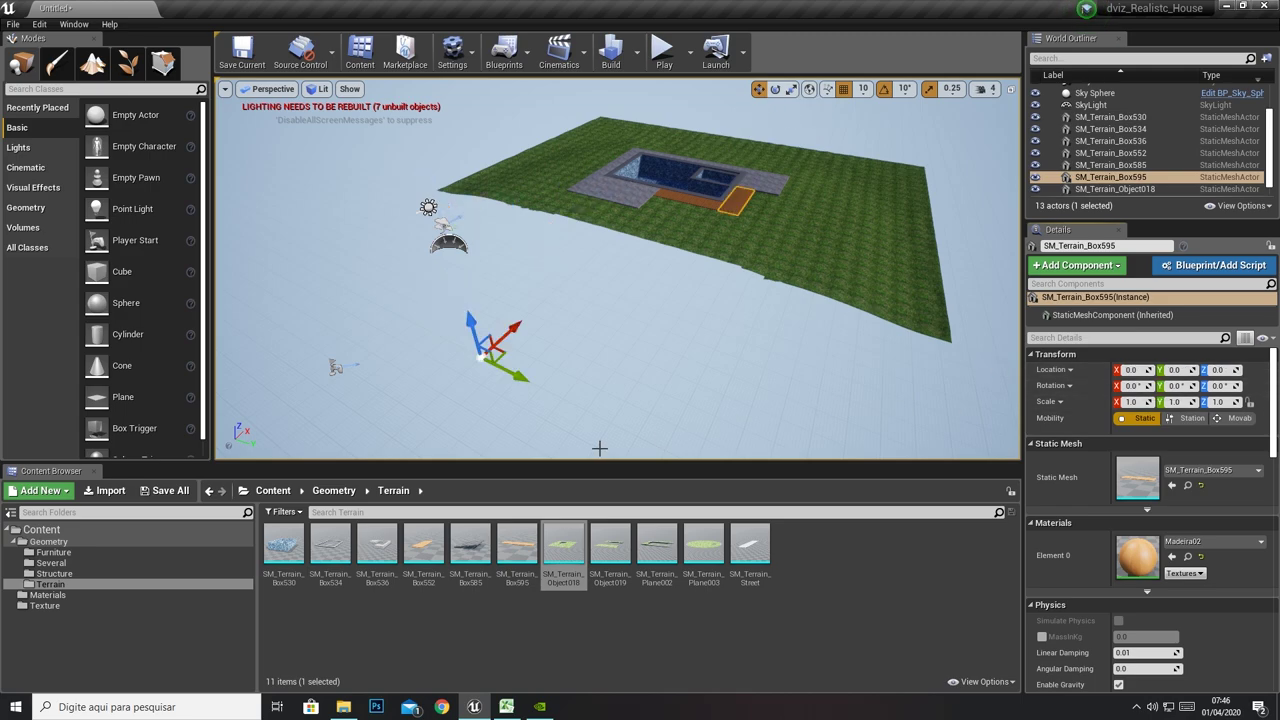
pyautogui.click(697, 391)
# Pull back to view the pool, then move the sky sphere and undo it
pyautogui.moveTo(697, 391)
pyautogui.mouseDown()
pyautogui.moveTo(429, 166)
pyautogui.moveTo(499, 190)
pyautogui.mouseUp()
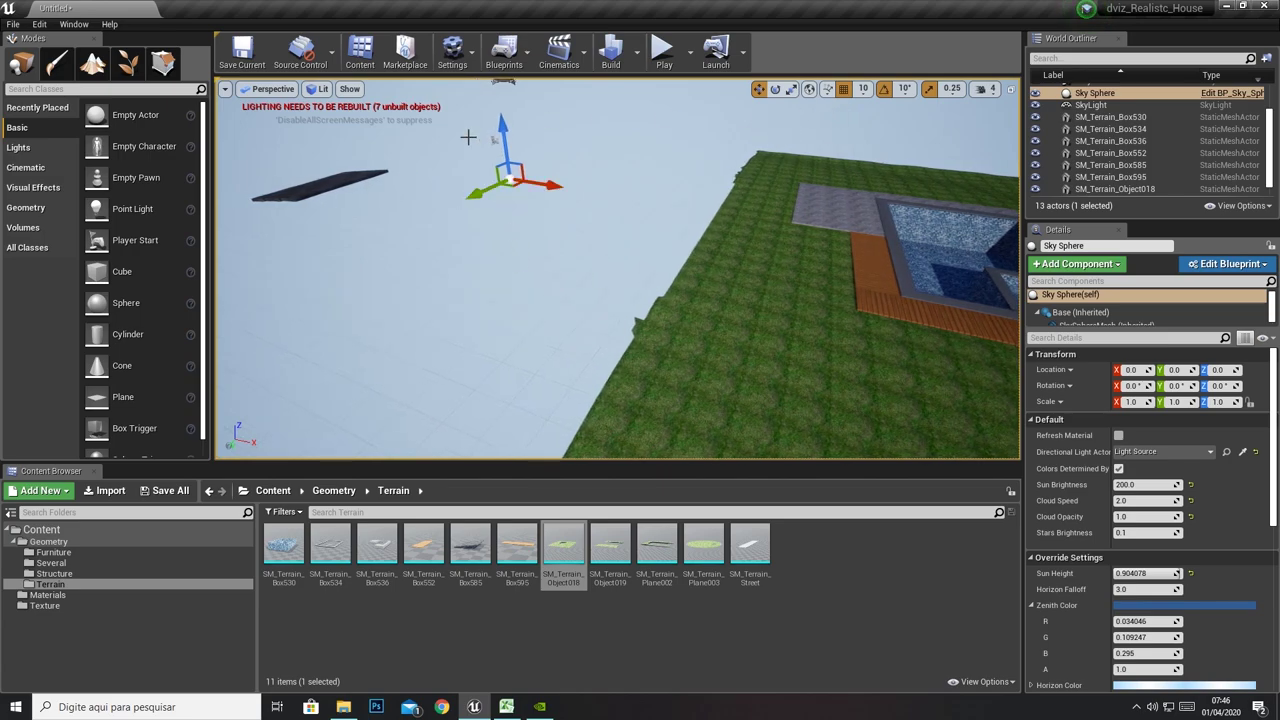
pyautogui.moveTo(720, 150); pyautogui.dragTo(700, 197)
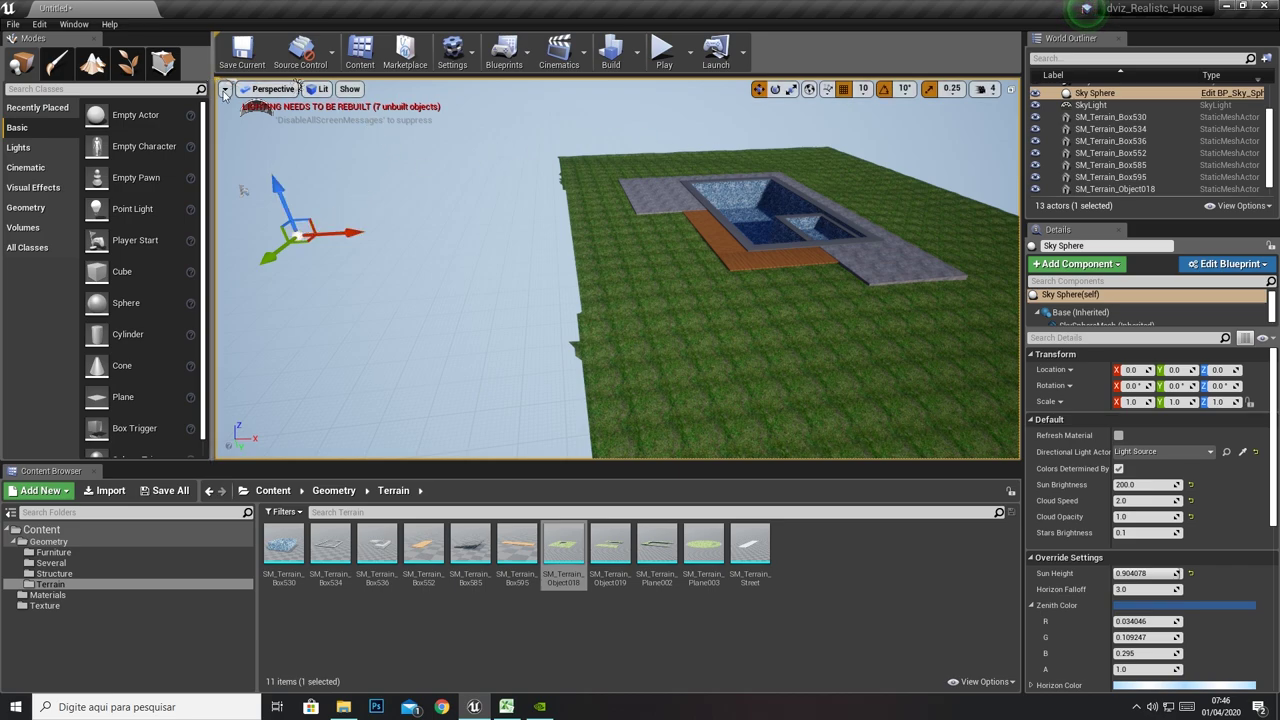
pyautogui.moveTo(400, 306); pyautogui.dragTo(355, 92)
pyautogui.moveTo(396, 315); pyautogui.dragTo(396, 345)
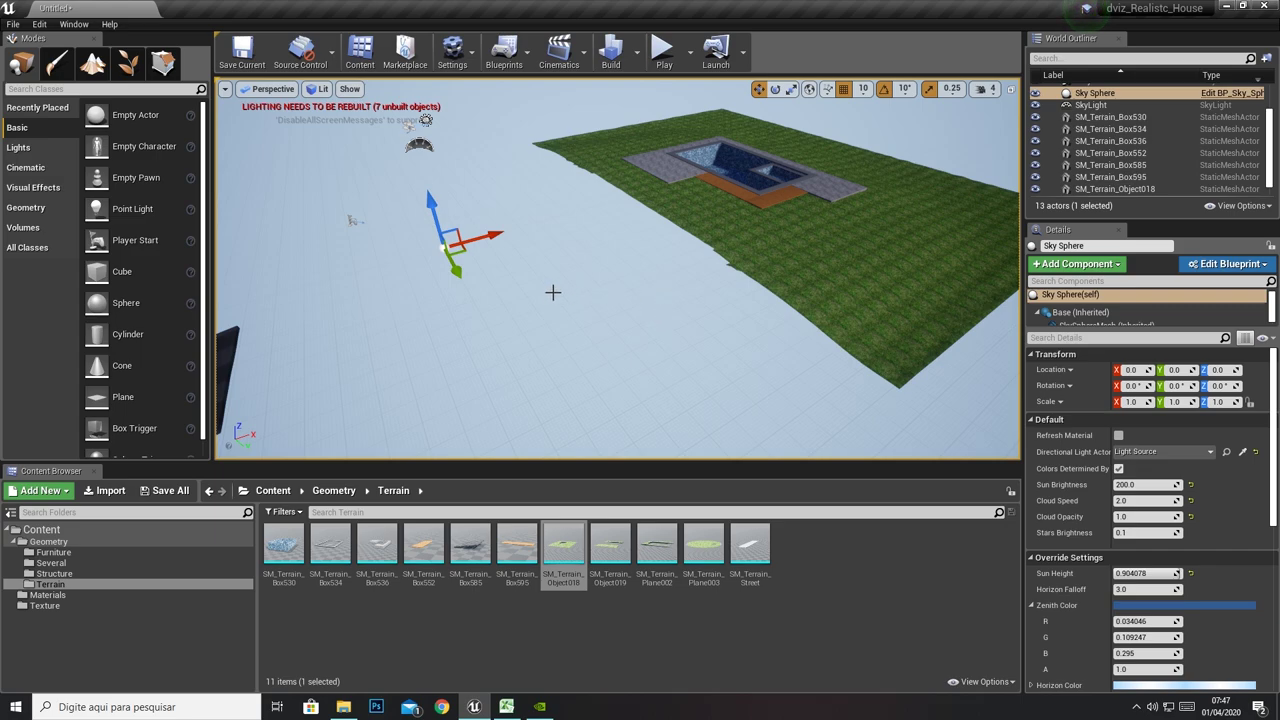
pyautogui.moveTo(461, 254); pyautogui.dragTo(526, 260)
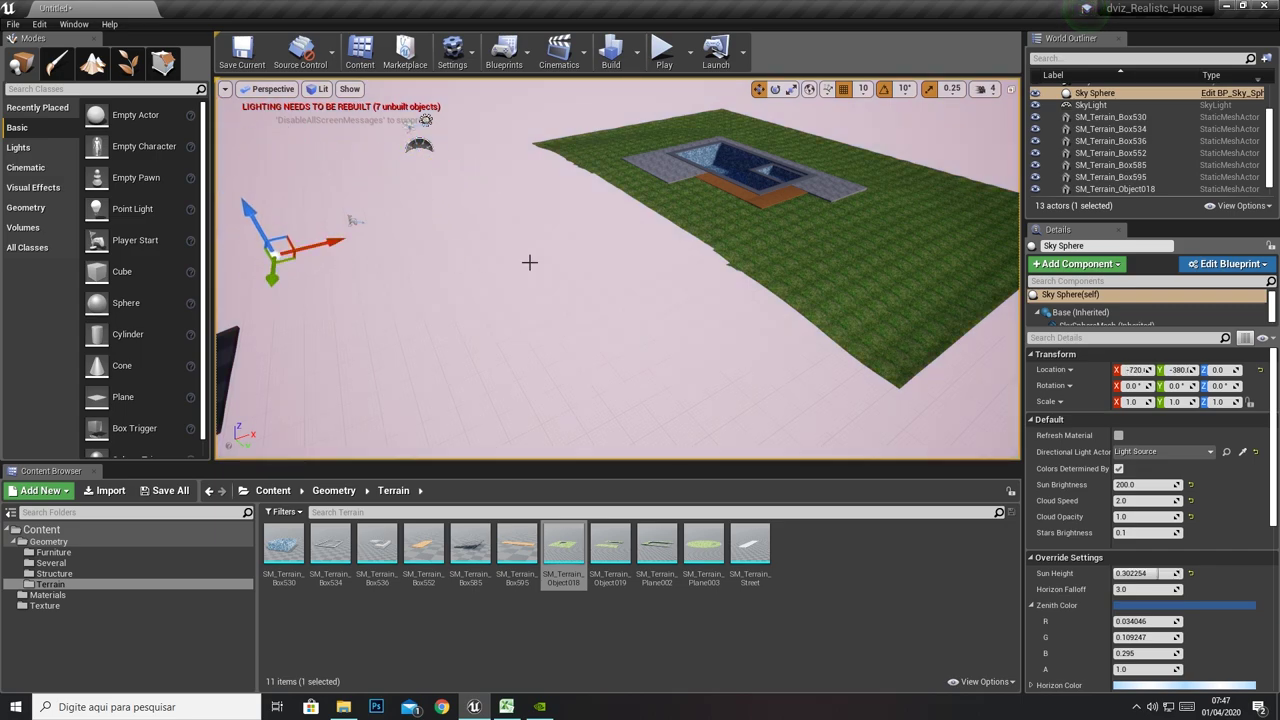
pyautogui.hotkey('ctrl', 'z')
# Slide the grass terrain, reset its X location to 0, and undo the last moves
pyautogui.moveTo(455, 243)
pyautogui.mouseDown()
pyautogui.moveTo(592, 237)
pyautogui.moveTo(420, 237)
pyautogui.mouseUp()
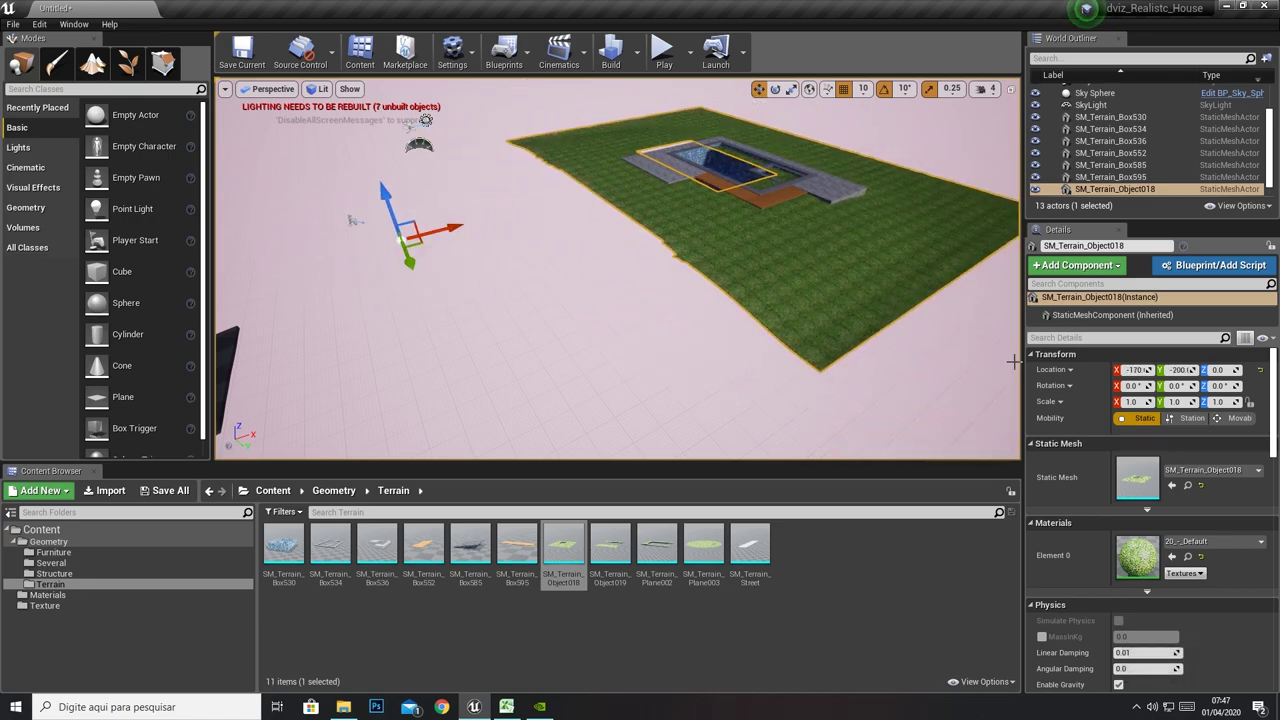
pyautogui.click(1136, 370)
pyautogui.write('0')
pyautogui.press('Tab')
pyautogui.write('0')
pyautogui.press('Tab')
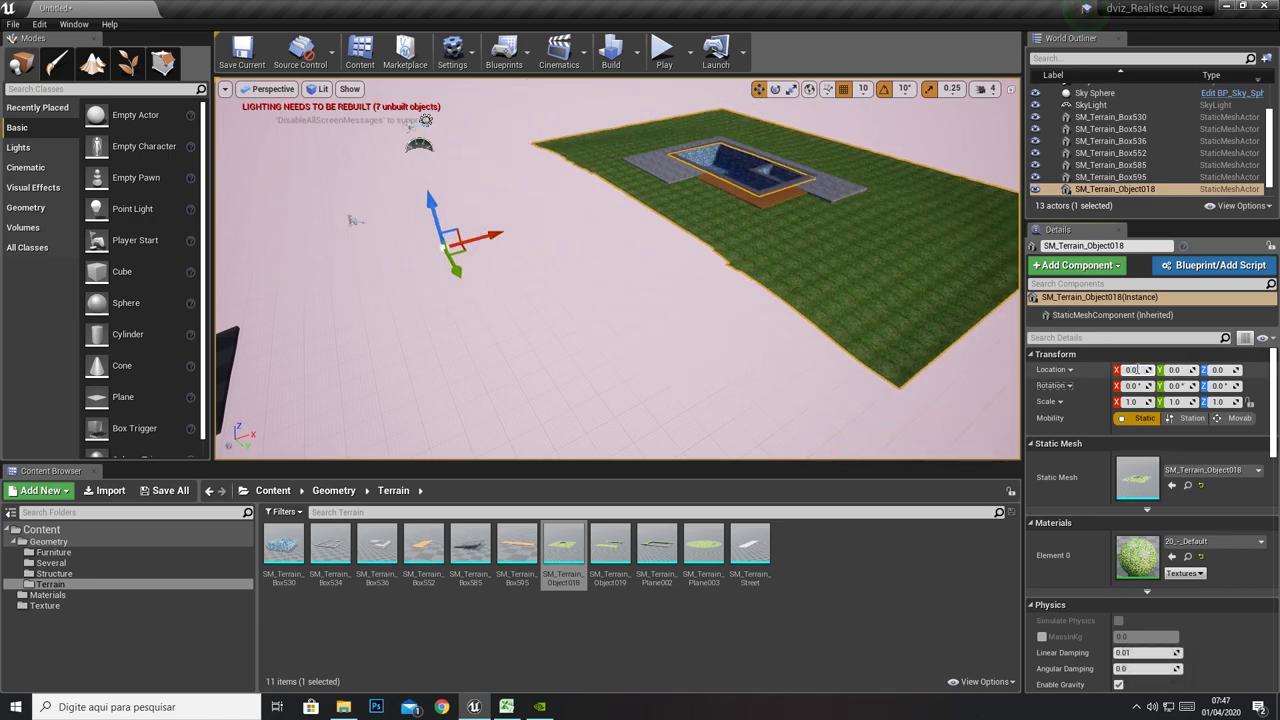
pyautogui.click(686, 340)
pyautogui.hotkey('ctrl', 'z')
pyautogui.hotkey('ctrl', 'z')
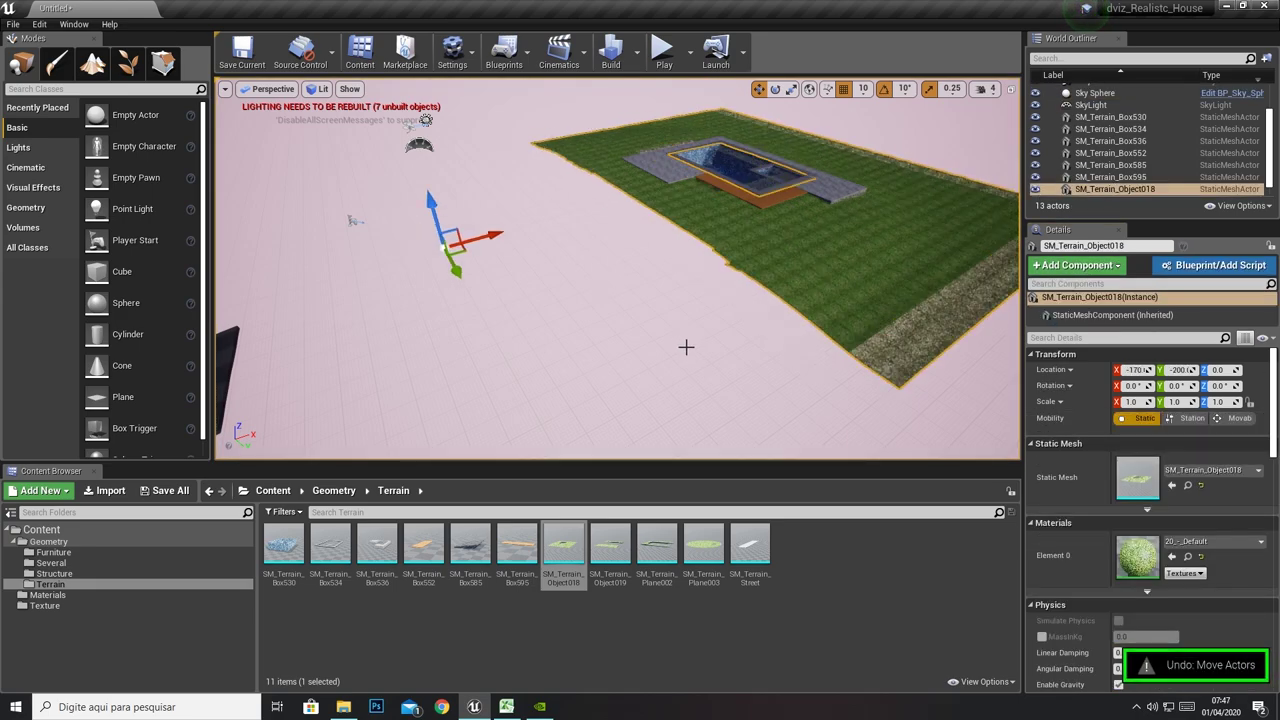
pyautogui.hotkey('ctrl', 'z')
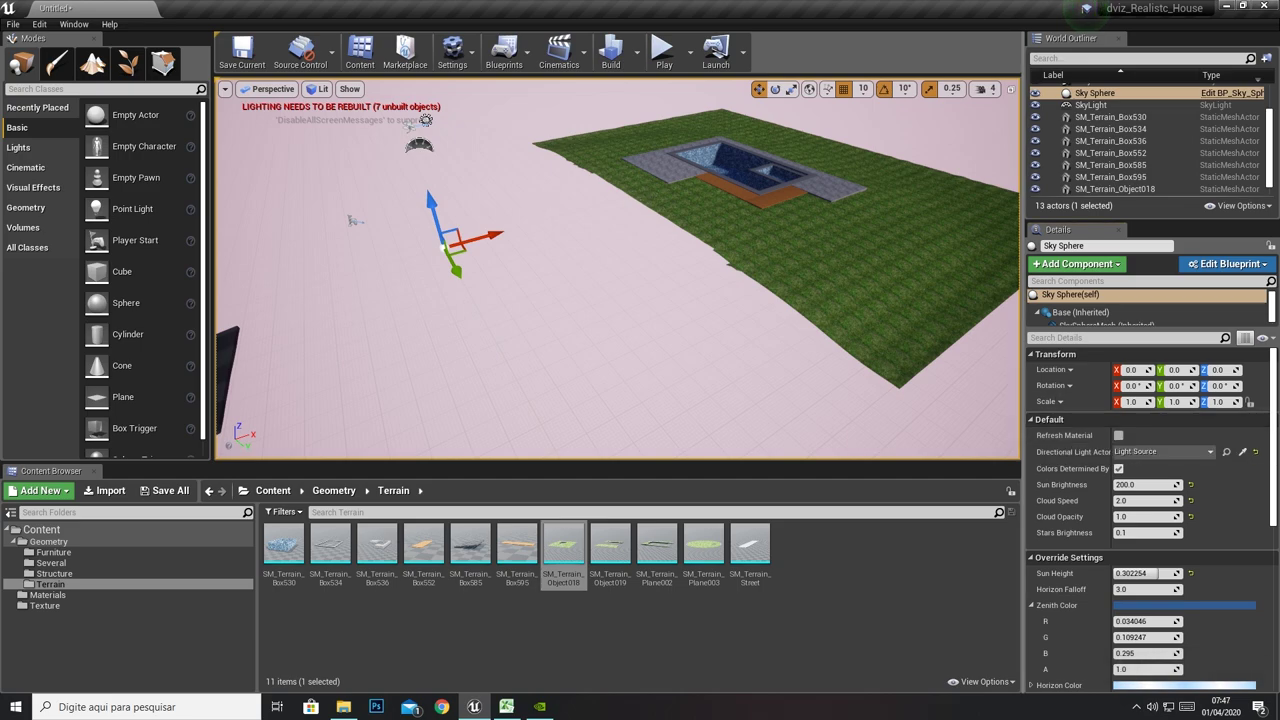
pyautogui.moveTo(600, 300); pyautogui.dragTo(600, 300, button='right')
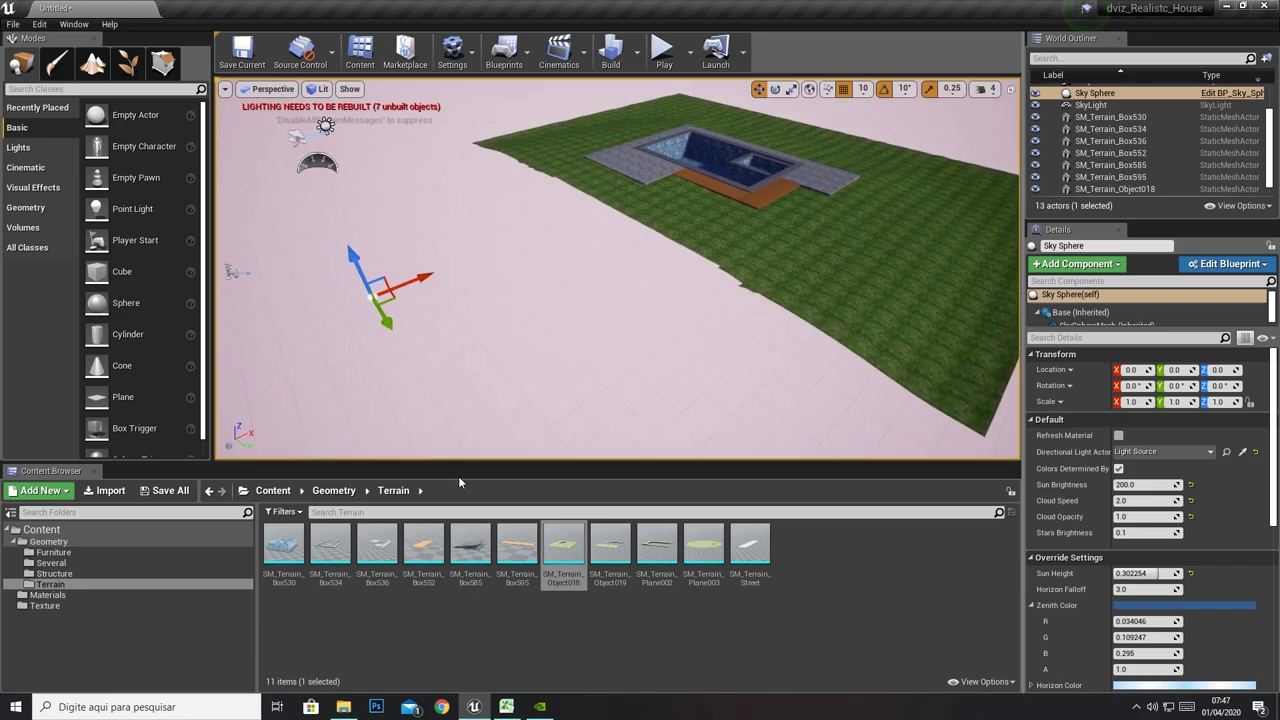
# Place the Object019, Plane002, Plane003 and Street terrain pieces in the level
pyautogui.scroll(-5, 590, 326)
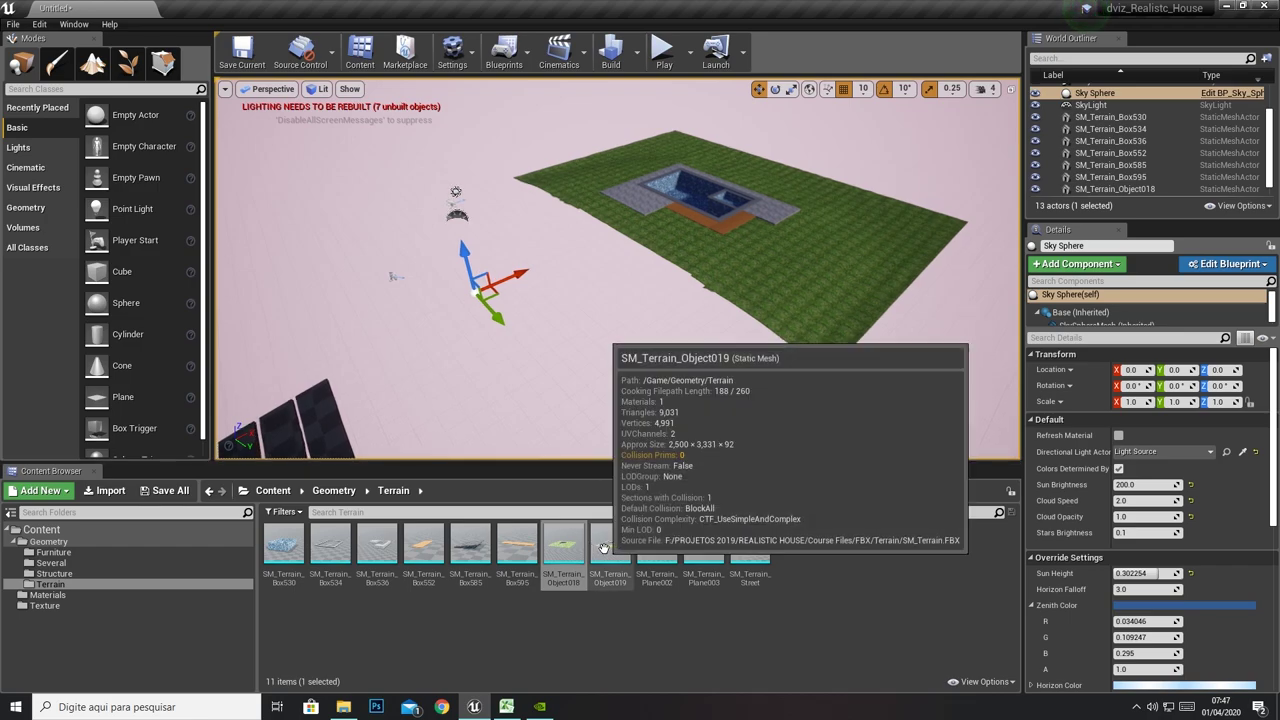
pyautogui.moveTo(603, 548); pyautogui.dragTo(480, 230)
pyautogui.moveTo(657, 548); pyautogui.dragTo(503, 249)
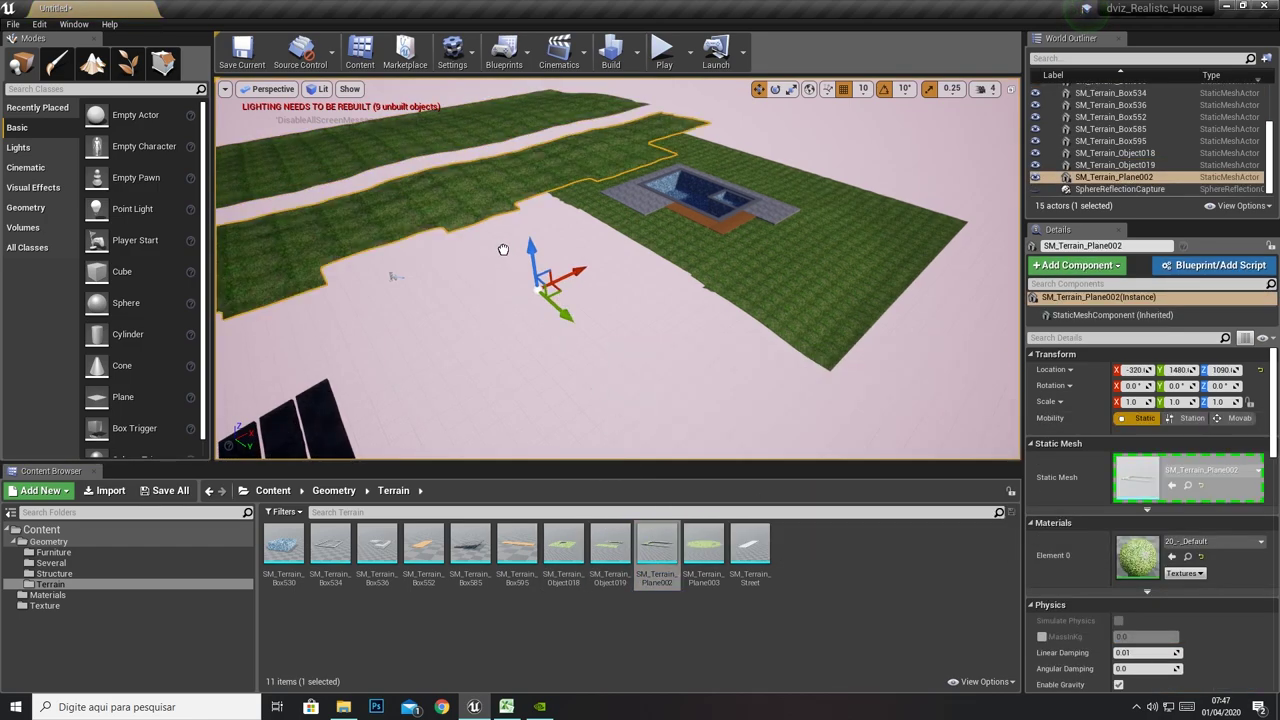
pyautogui.moveTo(704, 548); pyautogui.dragTo(565, 295)
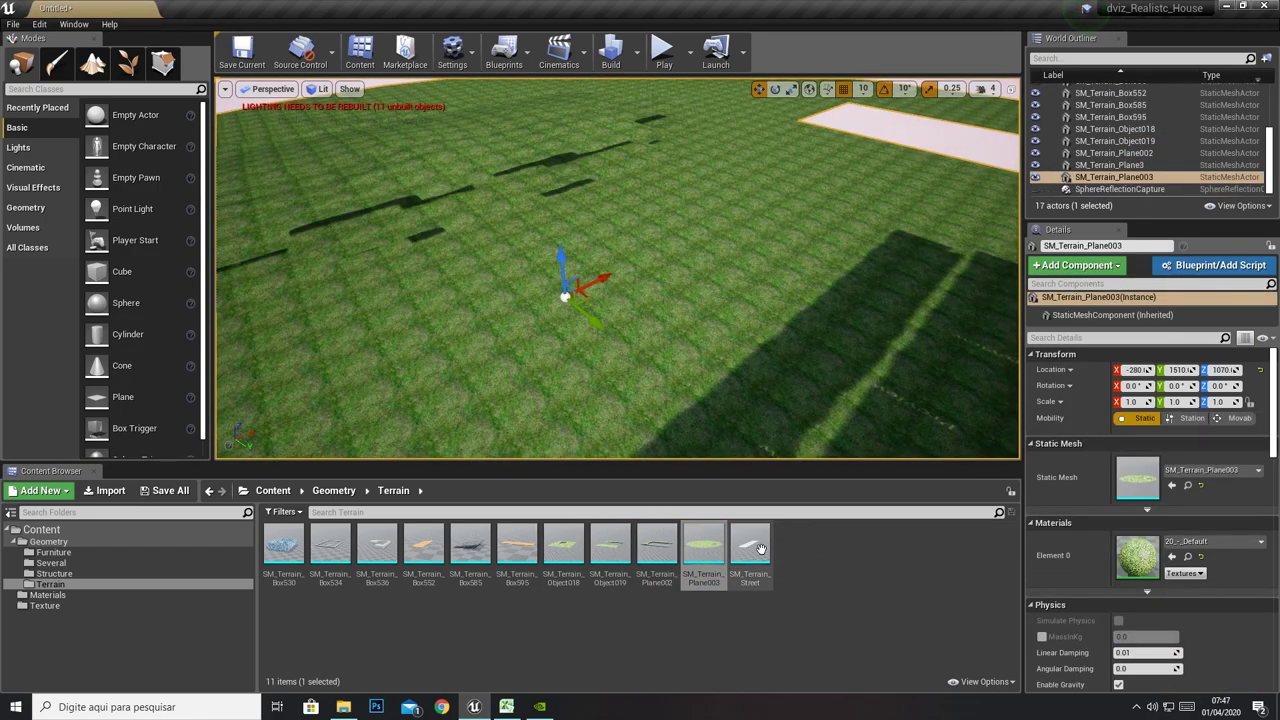
pyautogui.moveTo(760, 548); pyautogui.dragTo(613, 337)
pyautogui.moveTo(1052, 415); pyautogui.dragTo(736, 374)
pyautogui.scroll(-3, 720, 360)
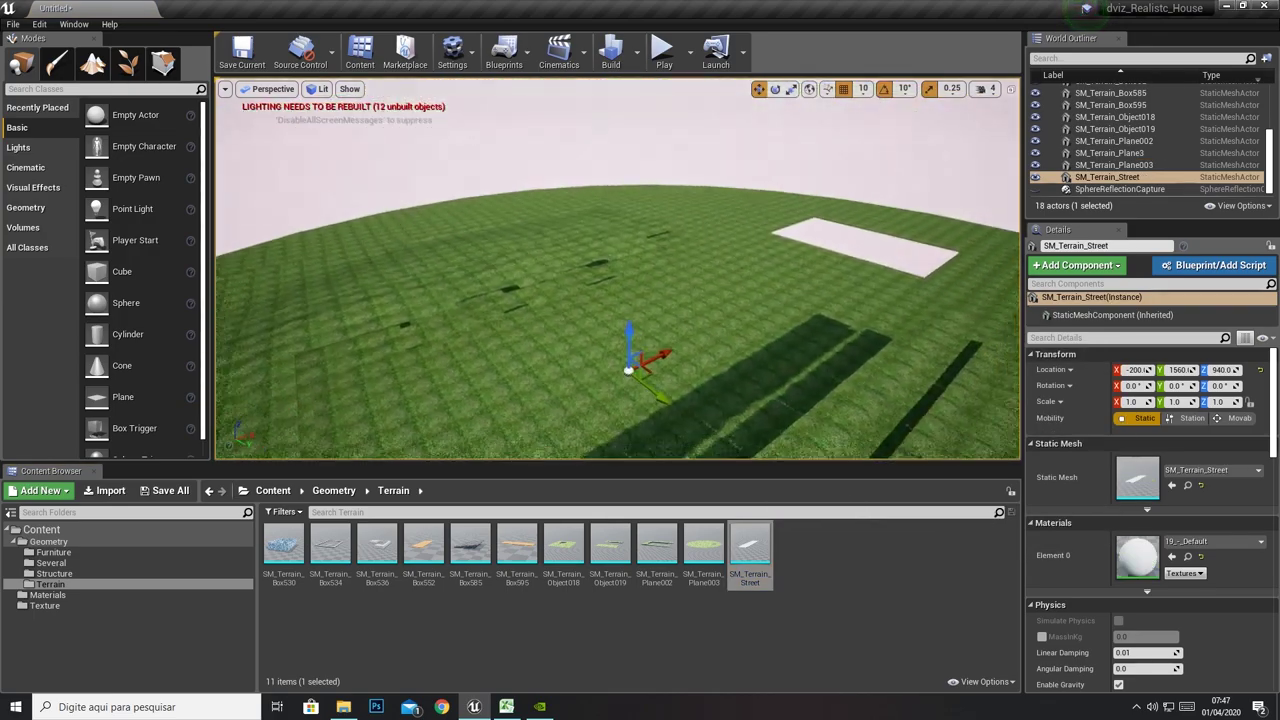
pyautogui.scroll(-3, 710, 352)
pyautogui.scroll(-3, 703, 347)
# Reset Object019 and Plane3 locations to the origin and delete the duplicate Plane002
pyautogui.click(703, 347)
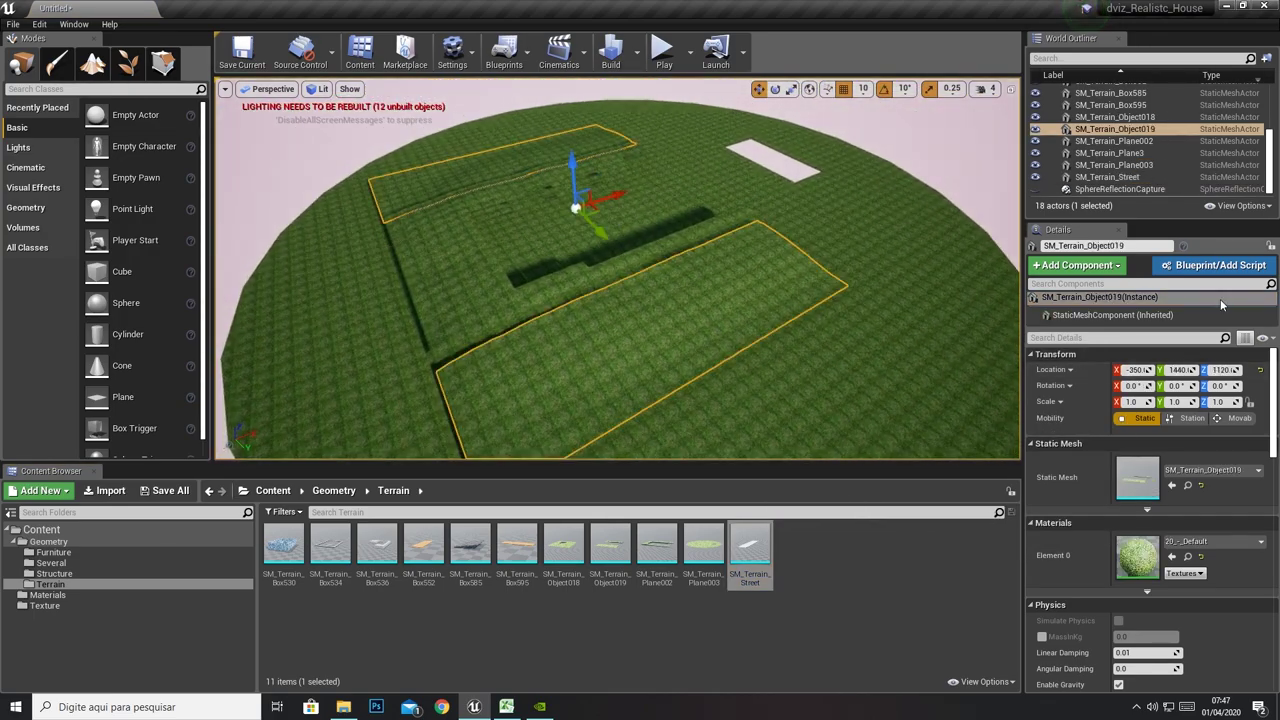
pyautogui.click(1259, 369)
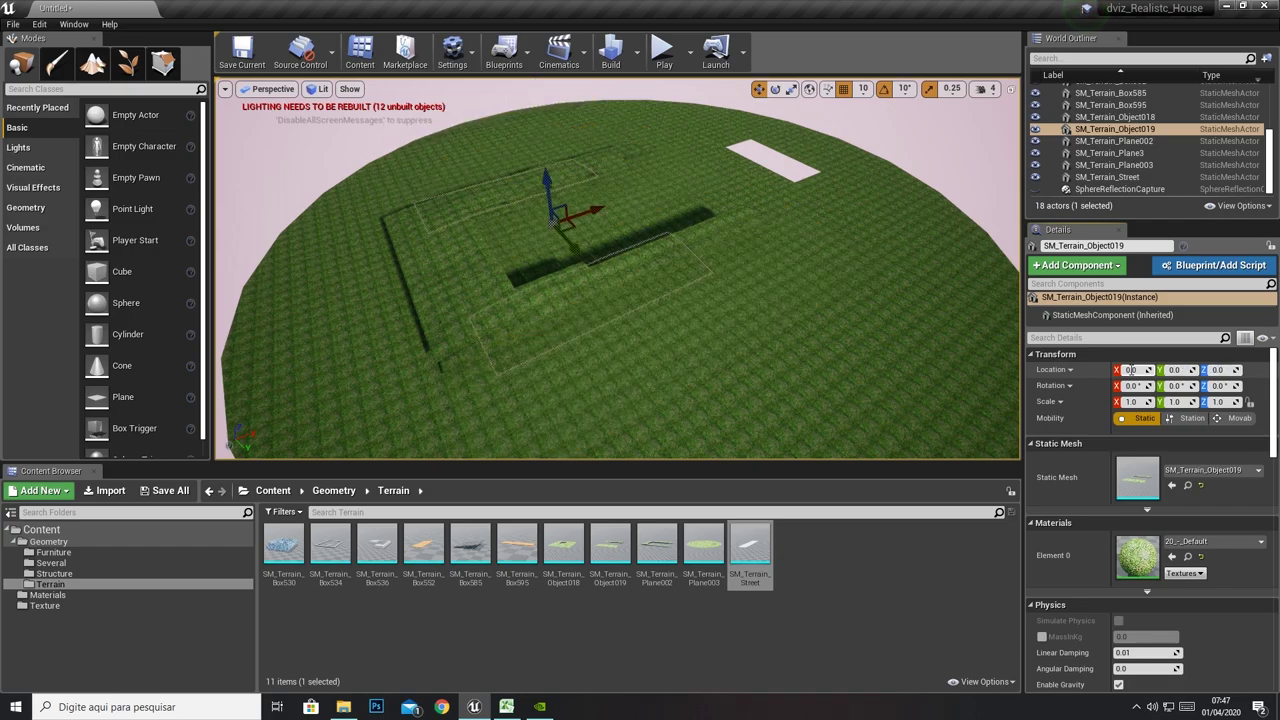
pyautogui.click(420, 234)
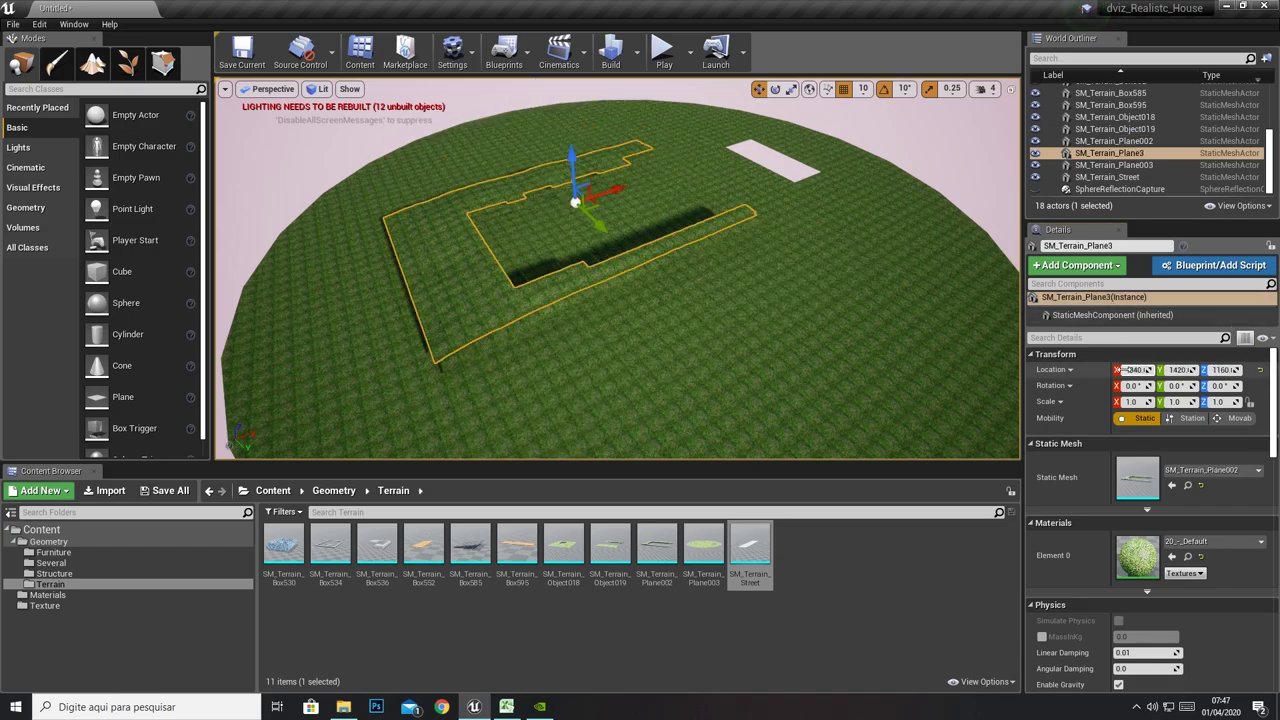
pyautogui.click(1259, 369)
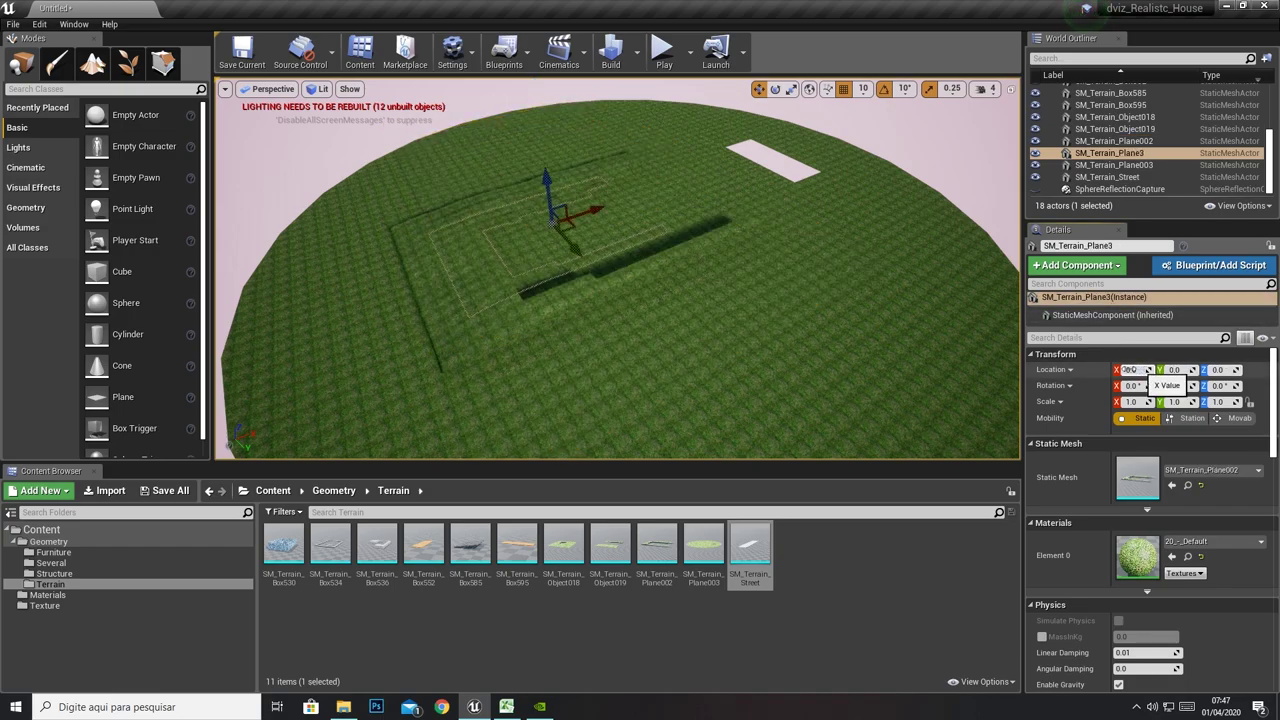
pyautogui.click(573, 298)
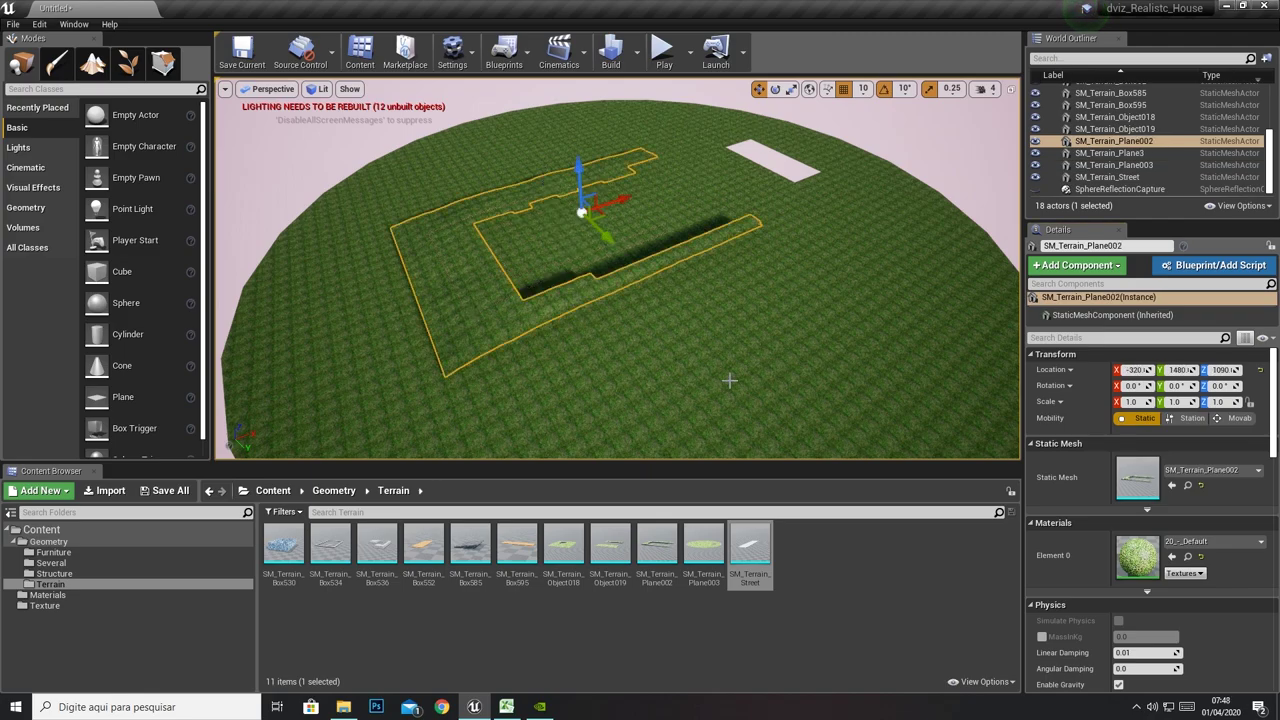
pyautogui.press('Delete')
# Zero the locations of the large Plane003 grass terrain and the street piece
pyautogui.click(479, 253)
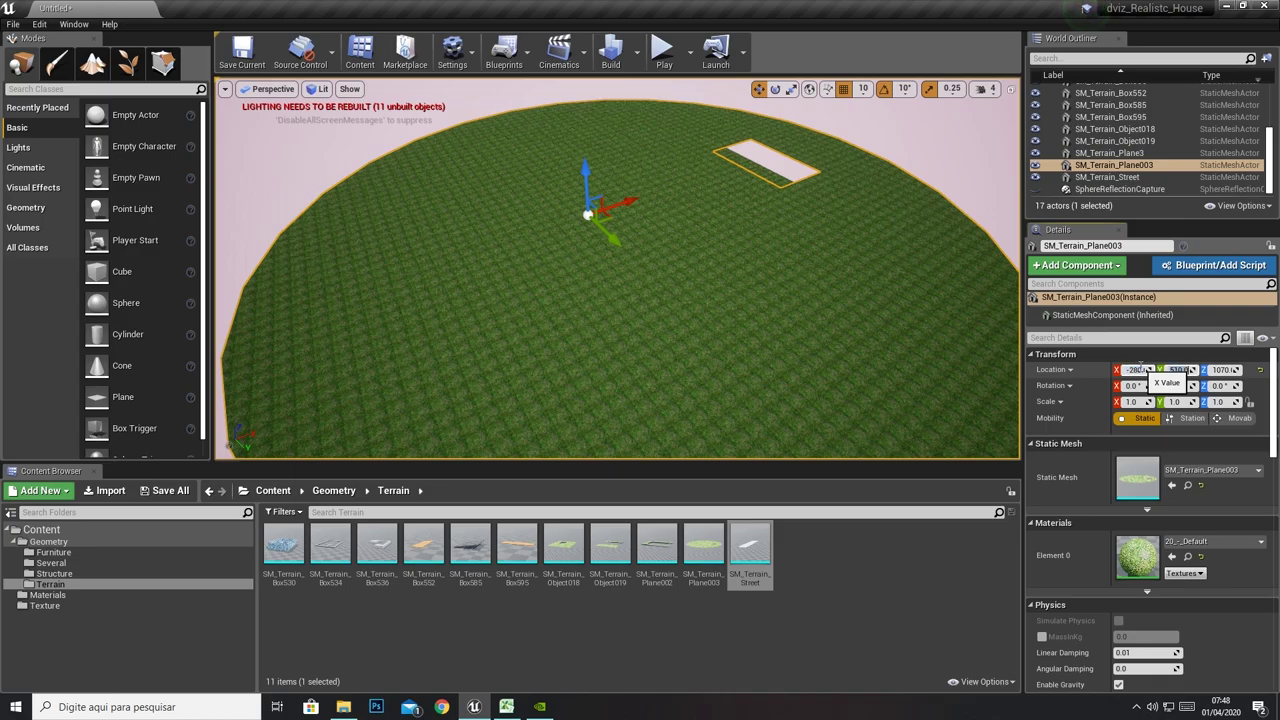
pyautogui.write('0')
pyautogui.press('Tab')
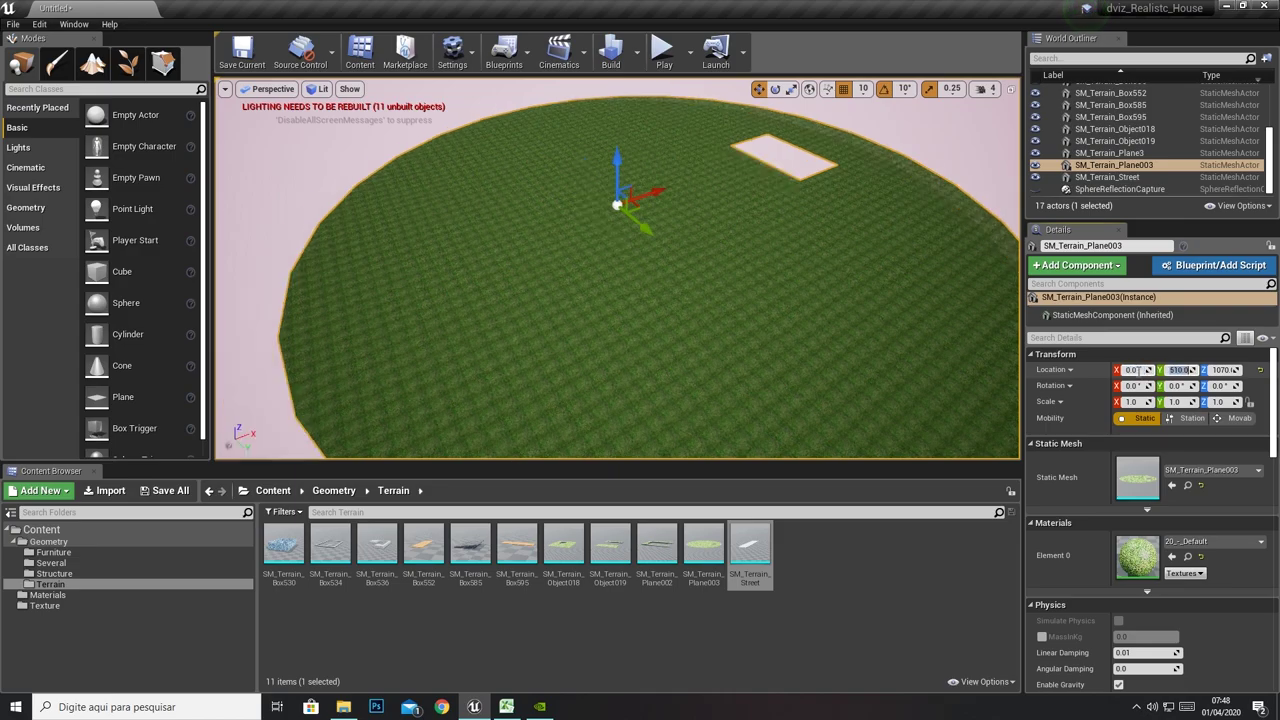
pyautogui.write('0')
pyautogui.press('Tab')
pyautogui.write('0')
pyautogui.press('Return')
pyautogui.click(424, 332)
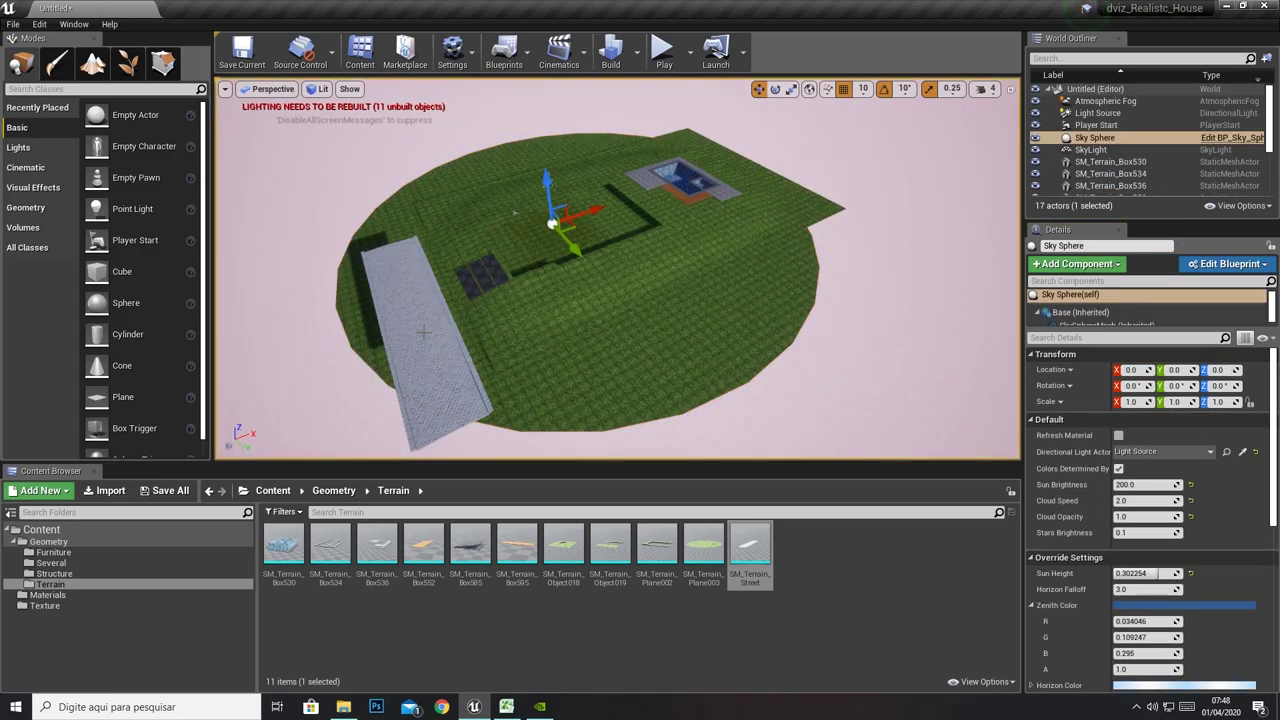
pyautogui.click(1136, 370)
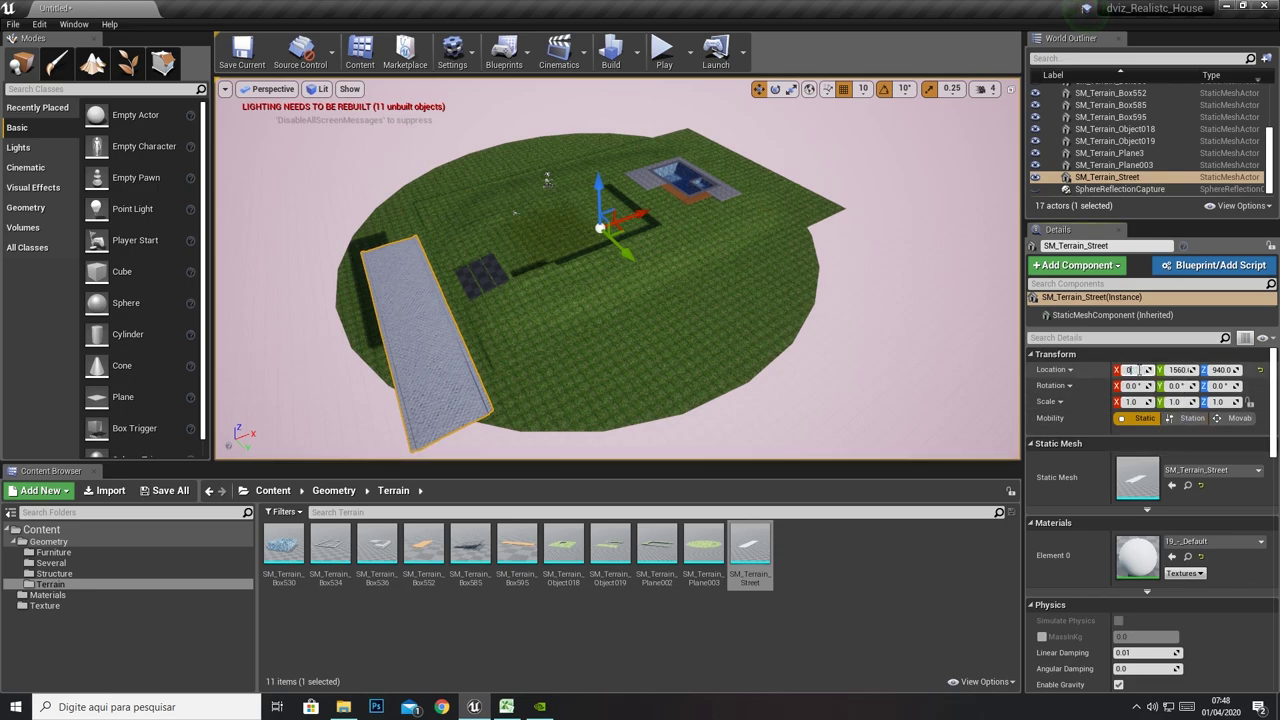
pyautogui.press('Tab')
pyautogui.write('0')
pyautogui.press('Tab')
pyautogui.write('0')
pyautogui.press('Return')
pyautogui.click(900, 300)
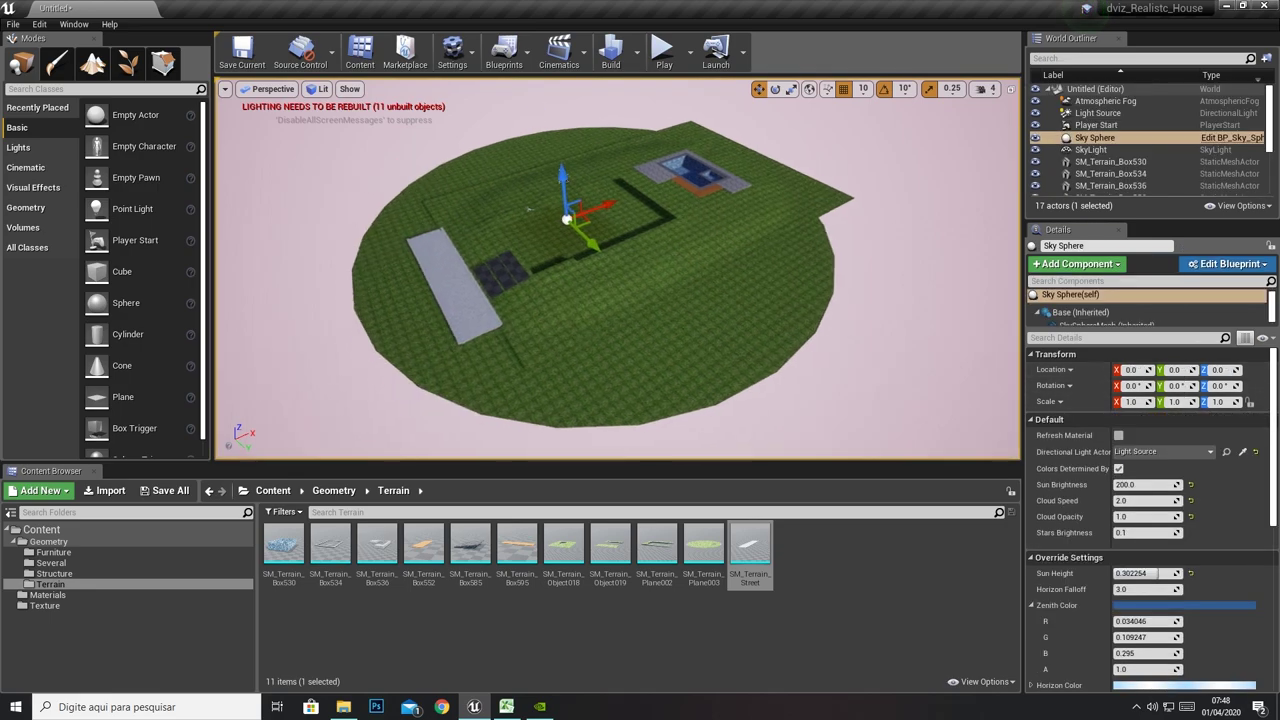
pyautogui.moveTo(900, 300)
pyautogui.mouseDown(button='right')
pyautogui.moveTo(1000, 300)
pyautogui.moveTo(820, 300)
pyautogui.mouseUp(button='right')
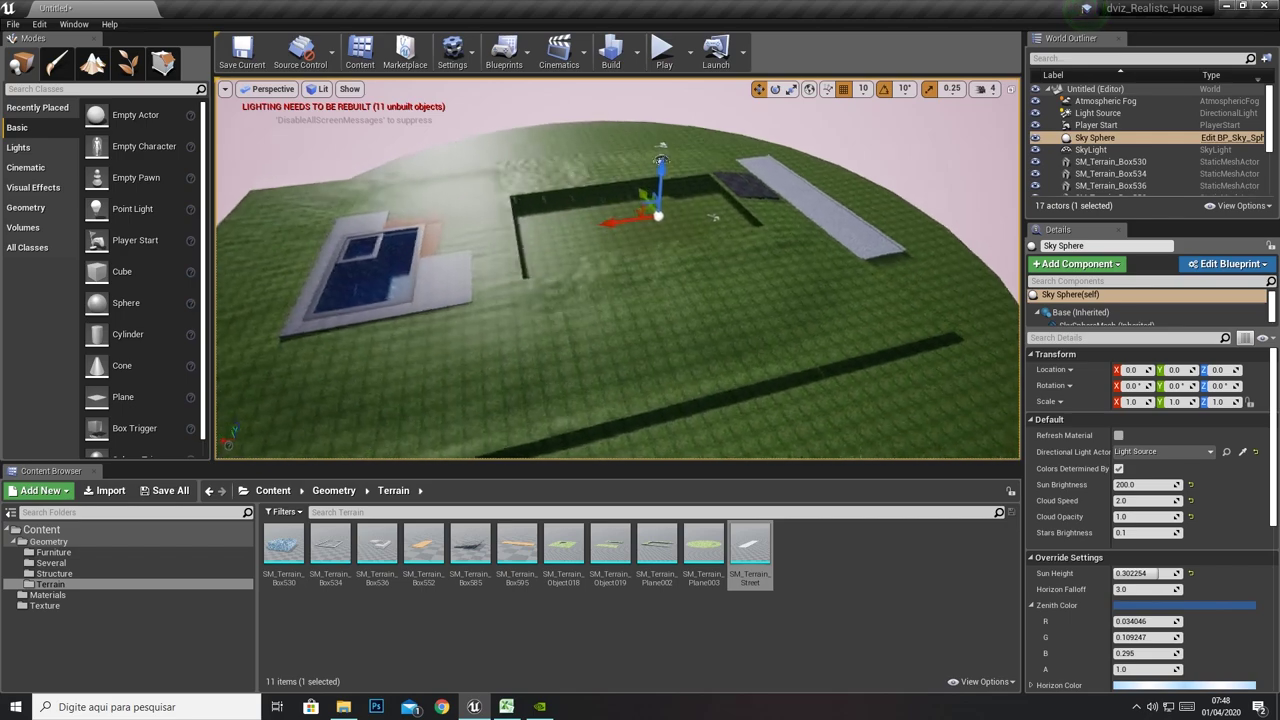
pyautogui.moveTo(733, 138)
pyautogui.mouseDown(button='right')
pyautogui.moveTo(698, 152)
pyautogui.moveTo(713, 363)
pyautogui.mouseUp(button='right')
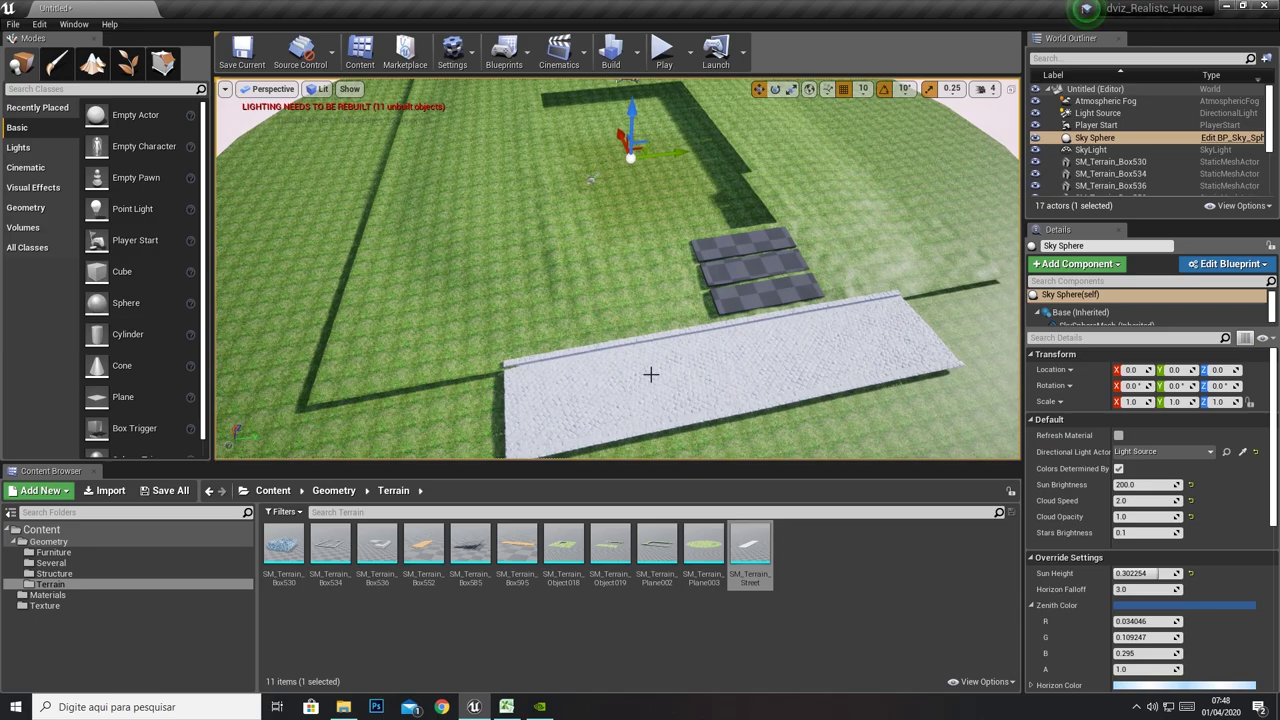
pyautogui.moveTo(651, 374); pyautogui.dragTo(651, 374, button='right')
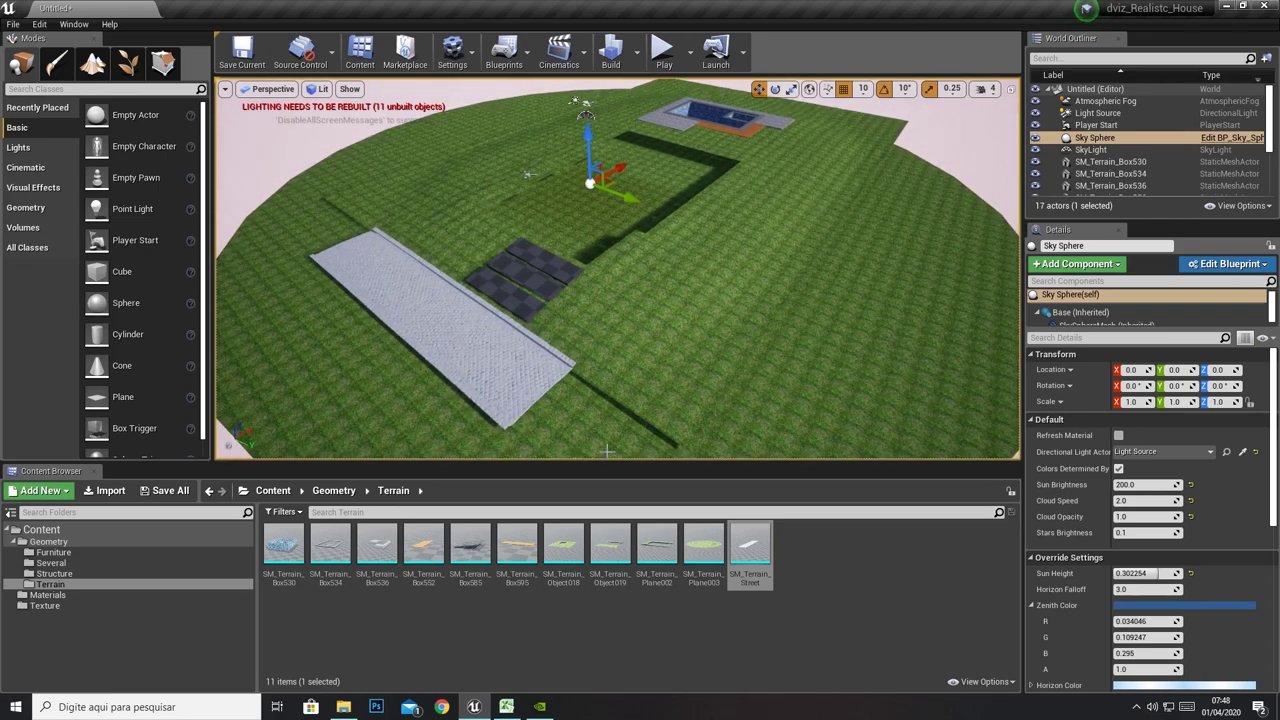
# Open the Structure folder and place Box279, the Box253 wooden wall, Box285 and Box287
pyautogui.click(55, 563)
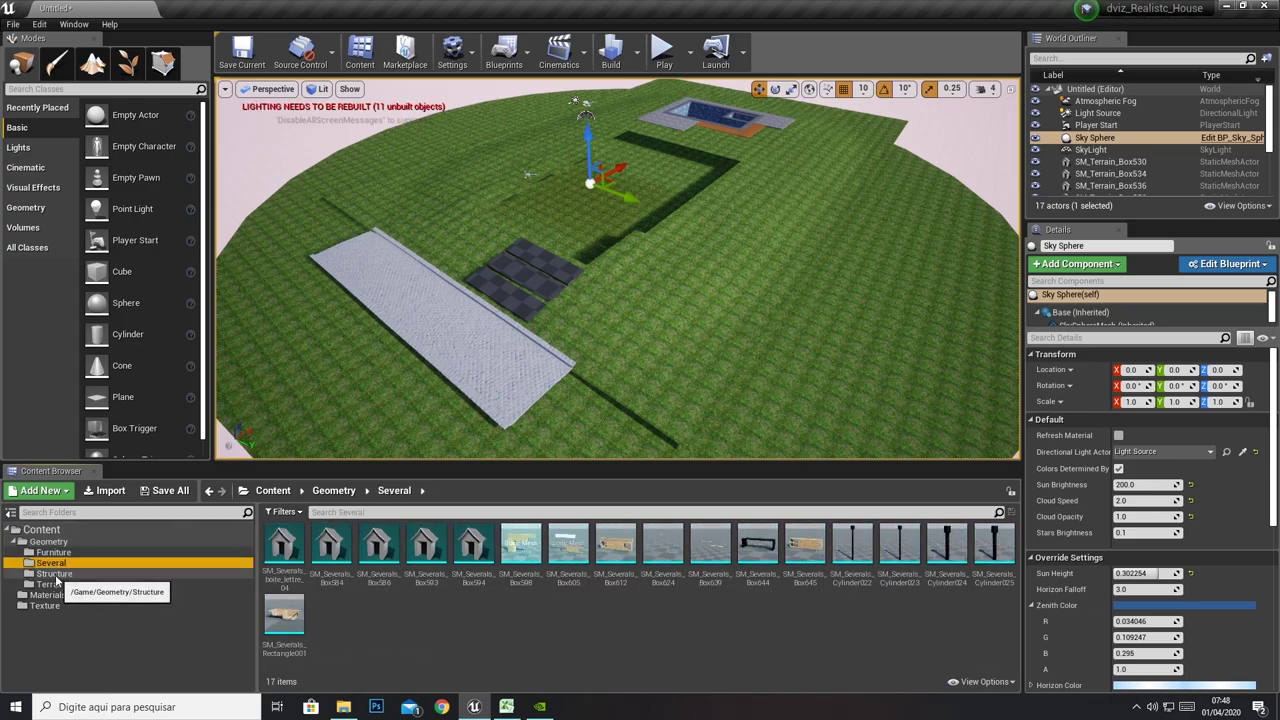
pyautogui.click(55, 574)
pyautogui.click(52, 585)
pyautogui.click(55, 574)
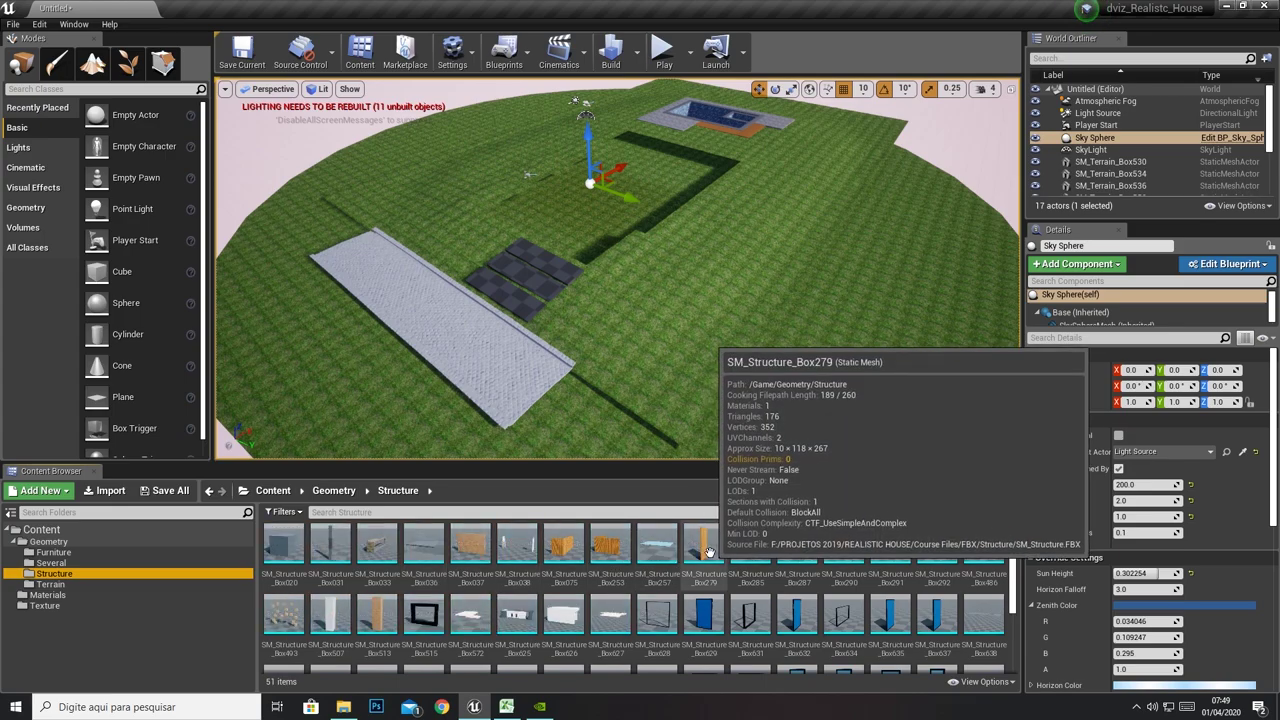
pyautogui.moveTo(715, 550); pyautogui.dragTo(532, 217)
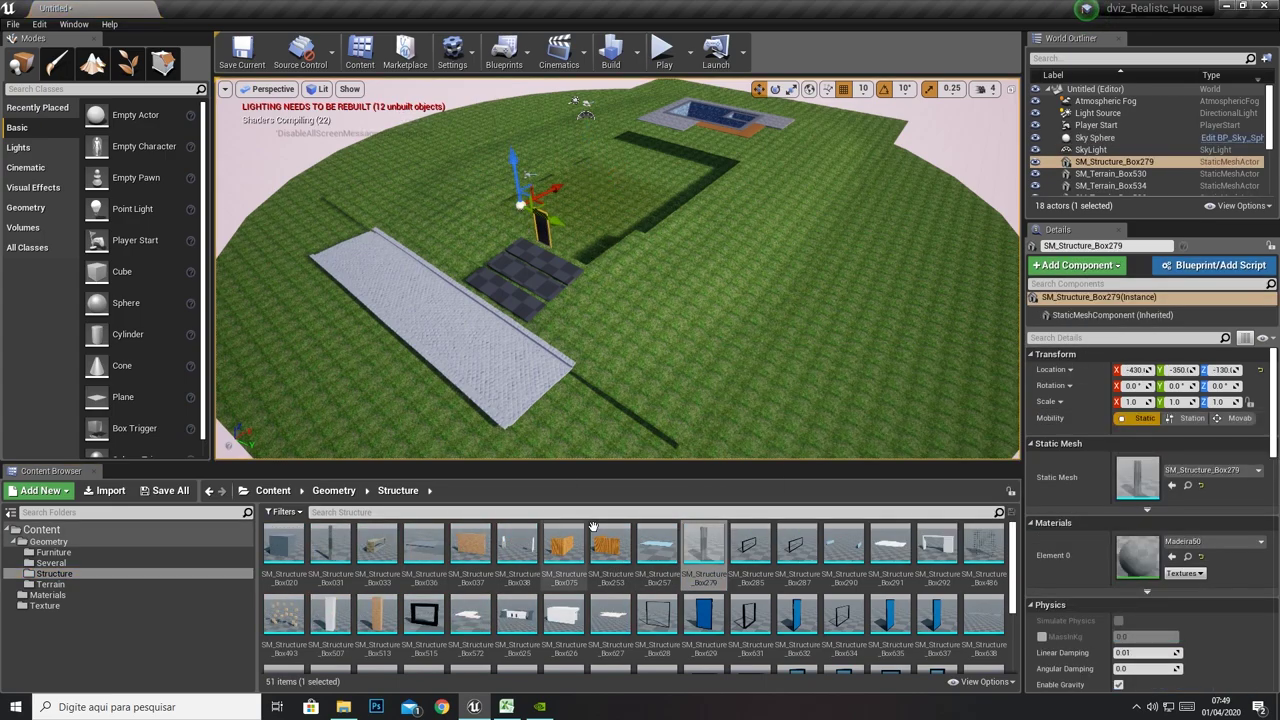
pyautogui.moveTo(610, 548); pyautogui.dragTo(555, 235)
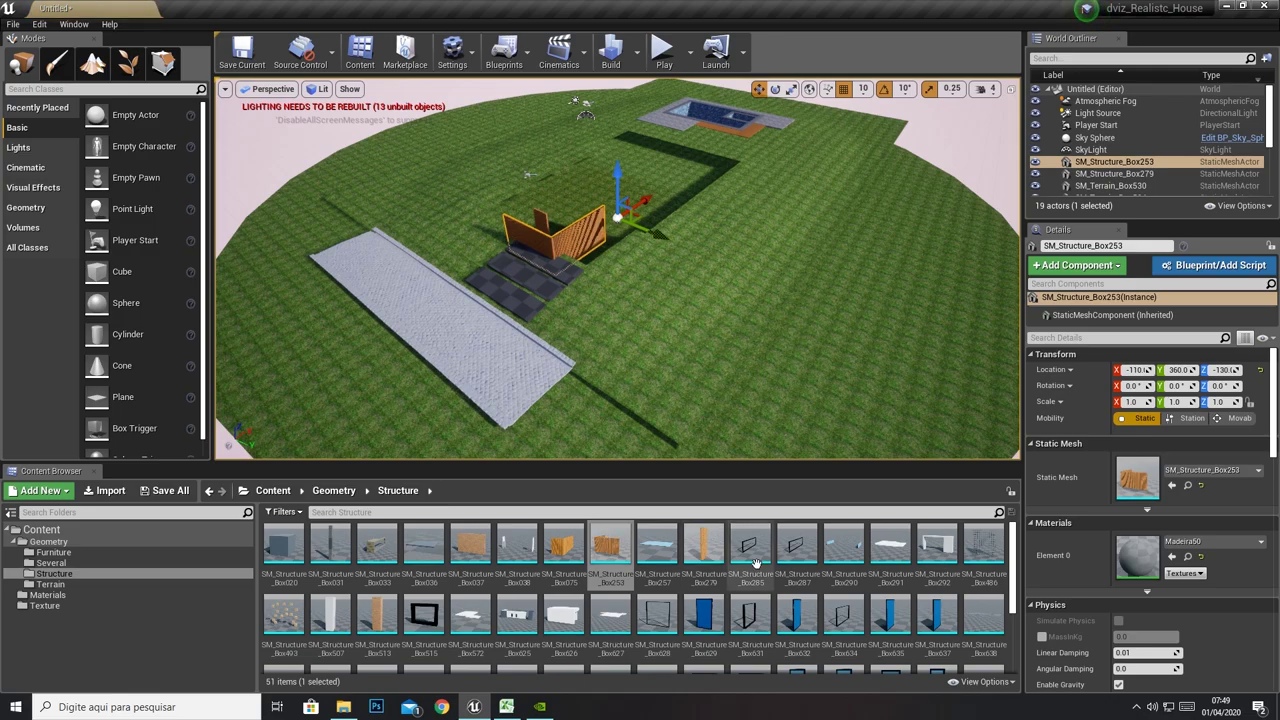
pyautogui.moveTo(750, 548); pyautogui.dragTo(690, 178)
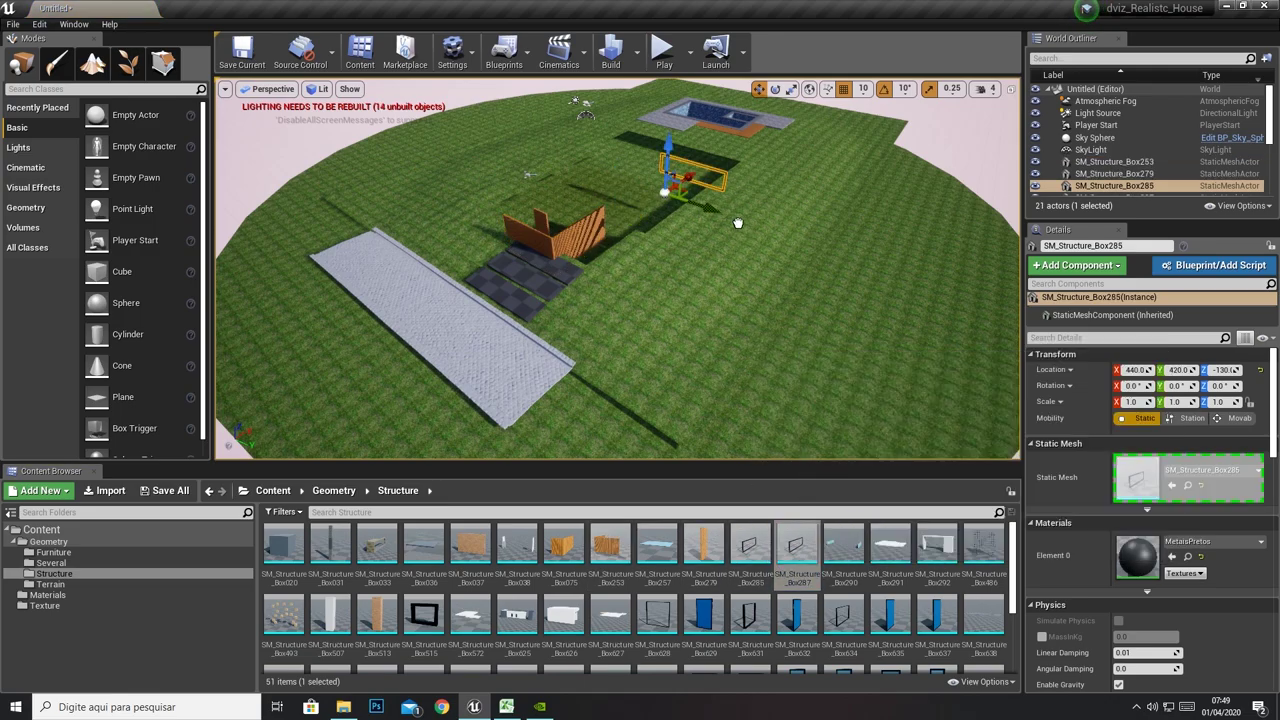
pyautogui.moveTo(792, 555); pyautogui.dragTo(727, 185)
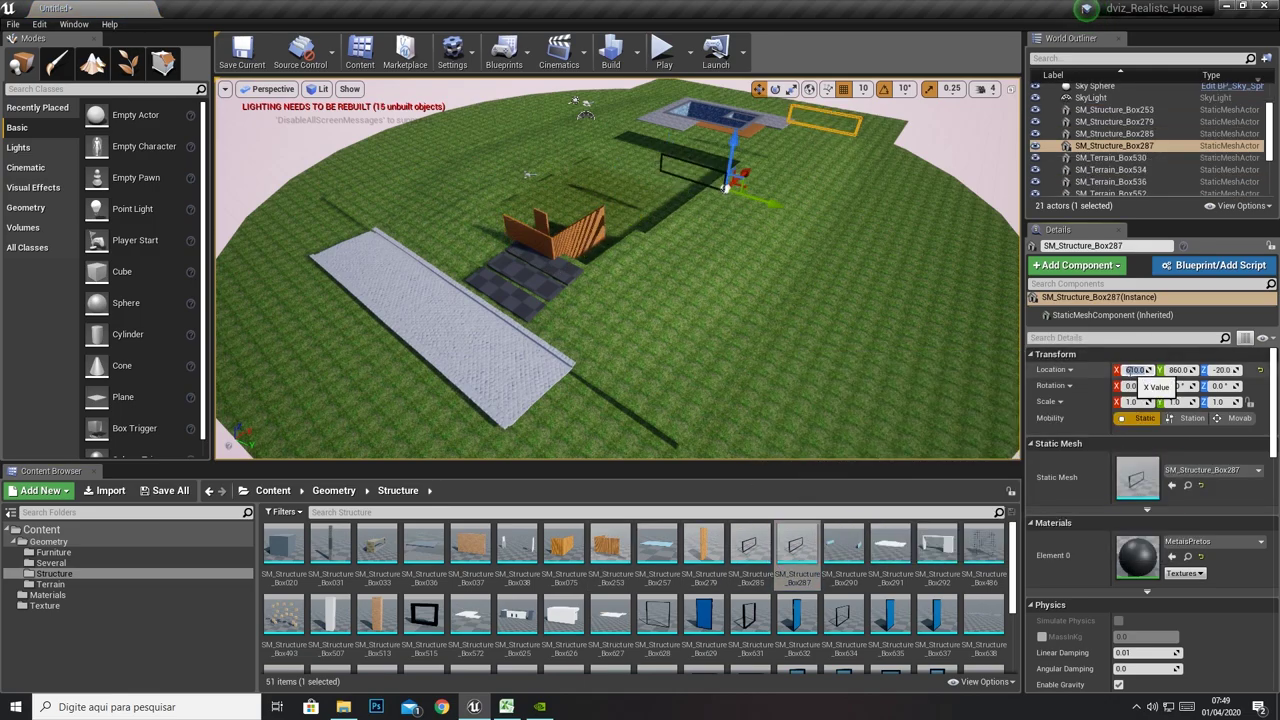
# Set Box287's location to 0, 0, 0
pyautogui.press('Tab')
pyautogui.write('0')
pyautogui.press('Tab')
pyautogui.write('0')
pyautogui.press('Return')
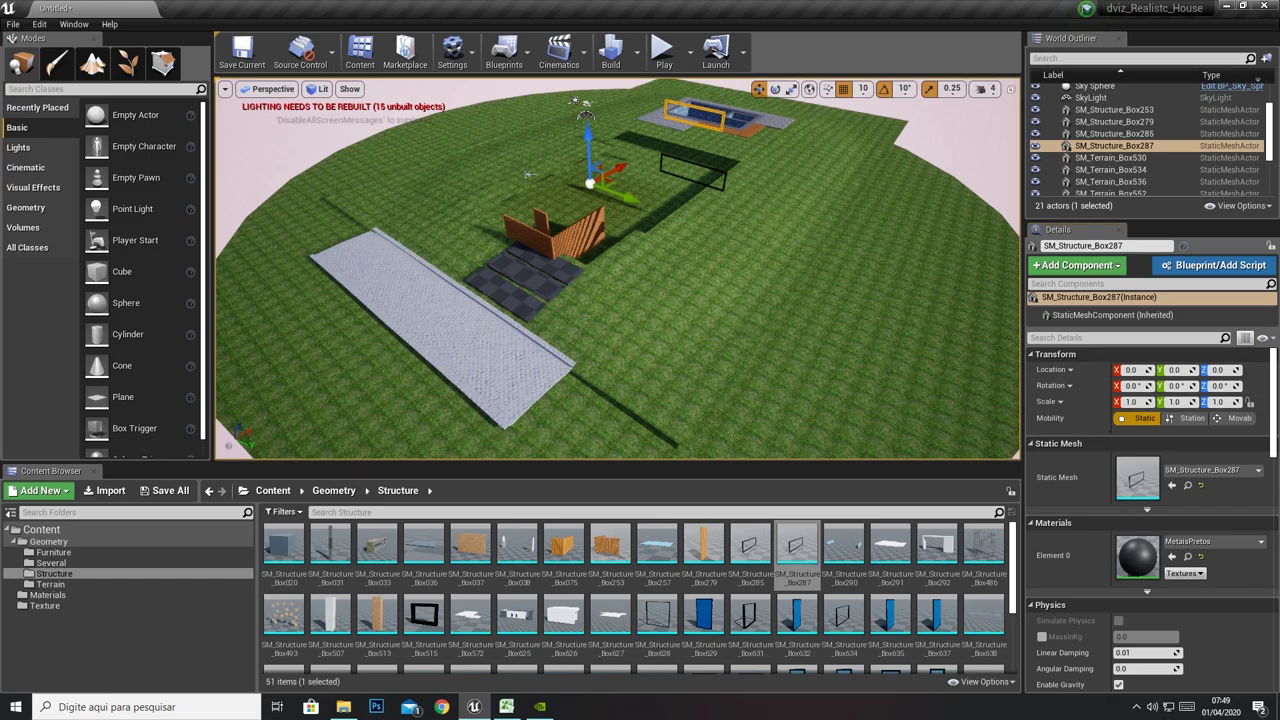
pyautogui.click(965, 134)
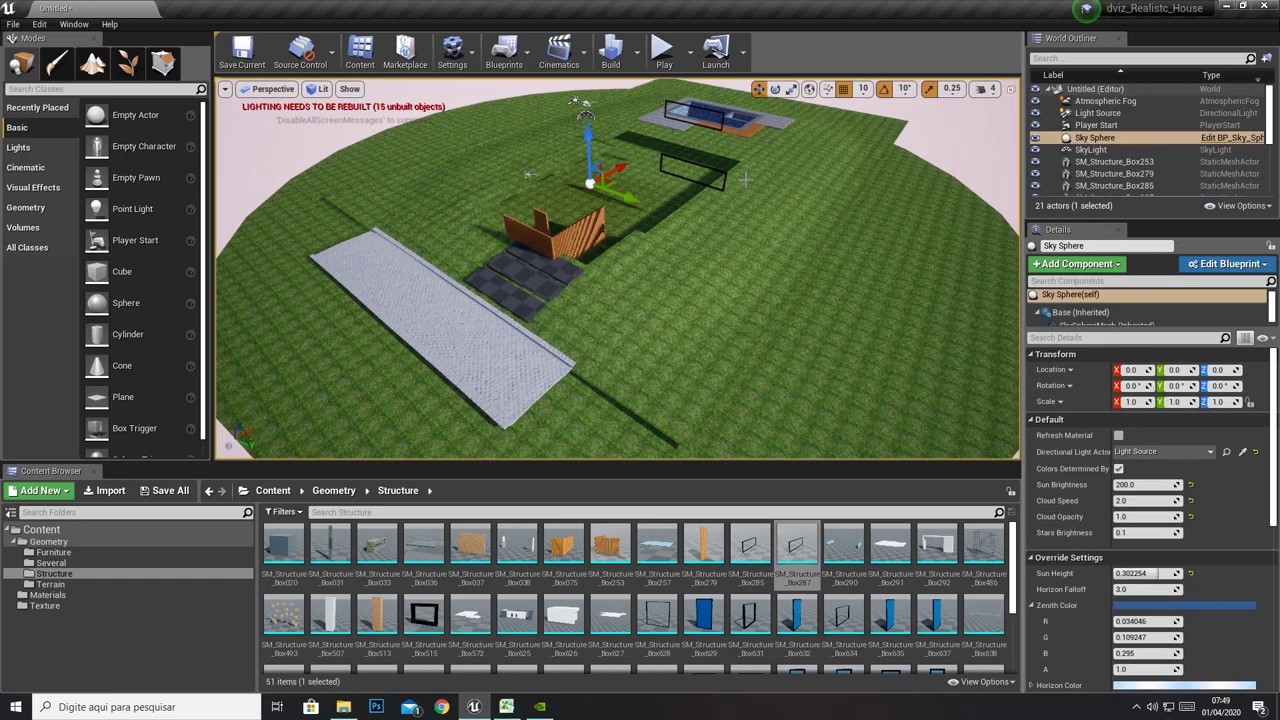
pyautogui.click(716, 229)
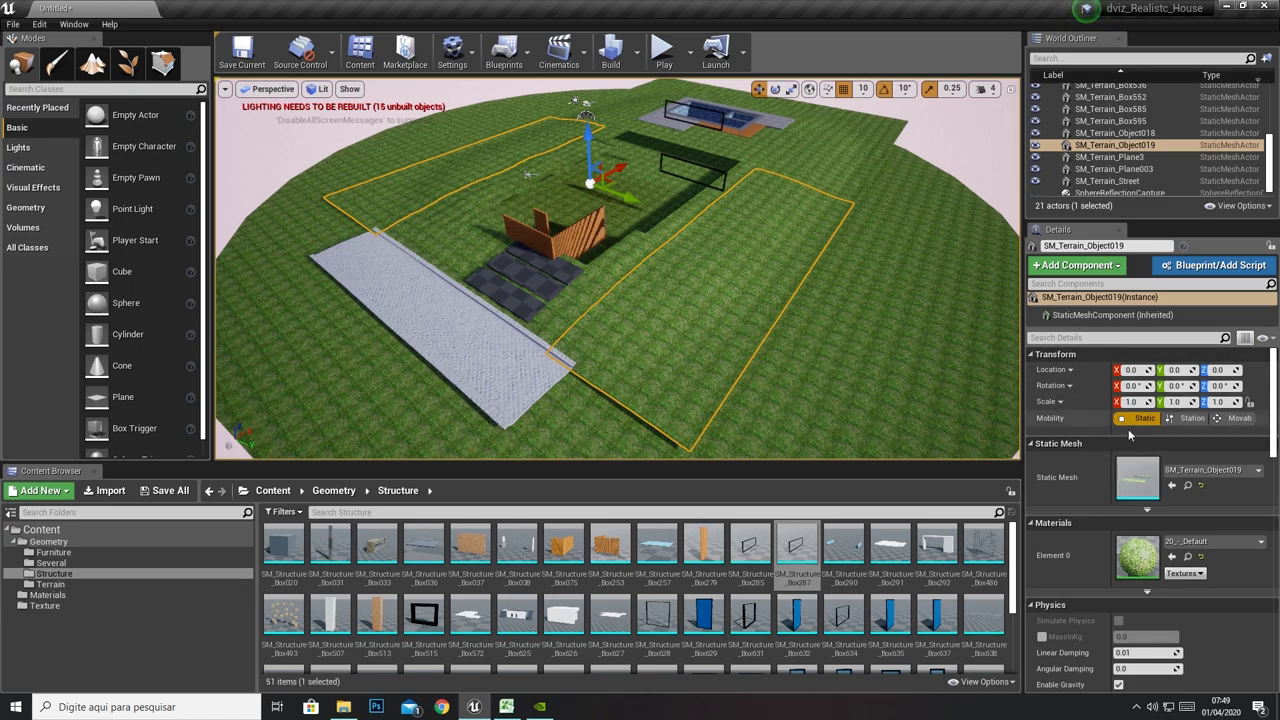
pyautogui.moveTo(1271, 370)
pyautogui.mouseDown()
pyautogui.moveTo(1270, 551)
pyautogui.moveTo(1270, 362)
pyautogui.mouseUp()
pyautogui.hotkey('ctrl', 'z')
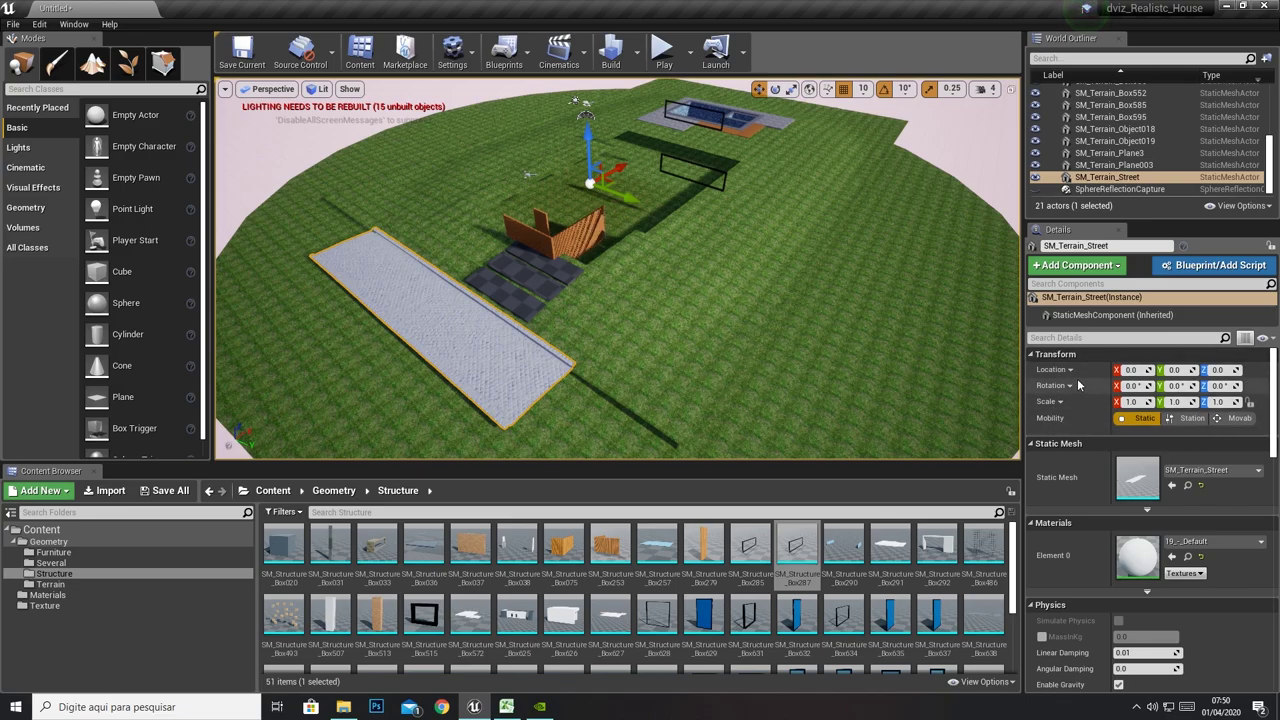
# Try different X, Y and Z values for the street, then reset its Location to 0, 0, 0
pyautogui.moveTo(1148, 370); pyautogui.dragTo(1131, 370)
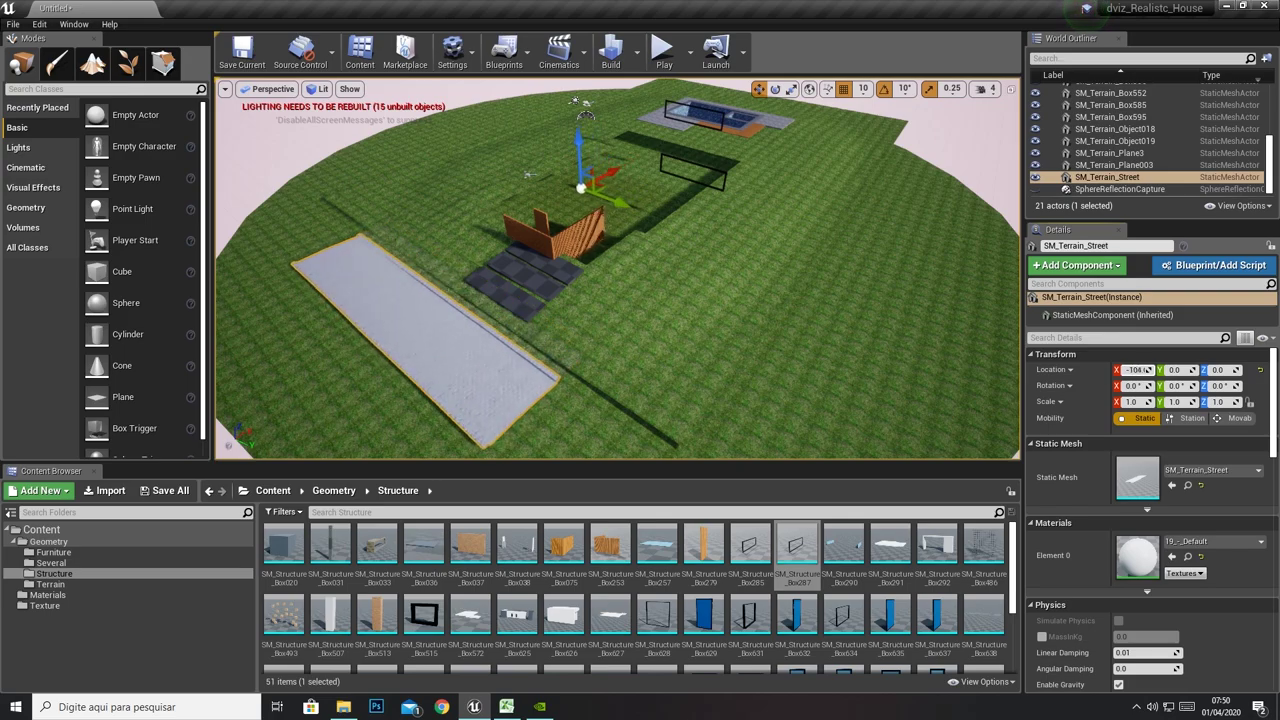
pyautogui.hotkey('ctrl', 'z')
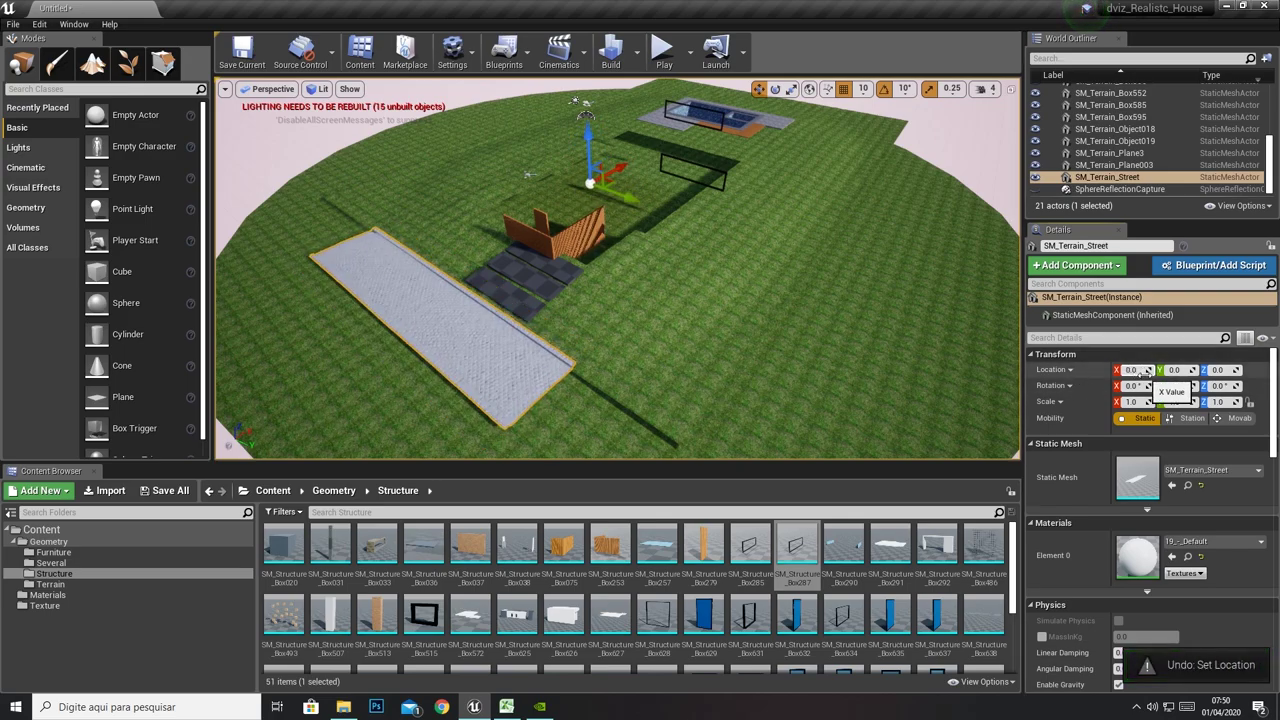
pyautogui.moveTo(1148, 370); pyautogui.dragTo(1177, 370)
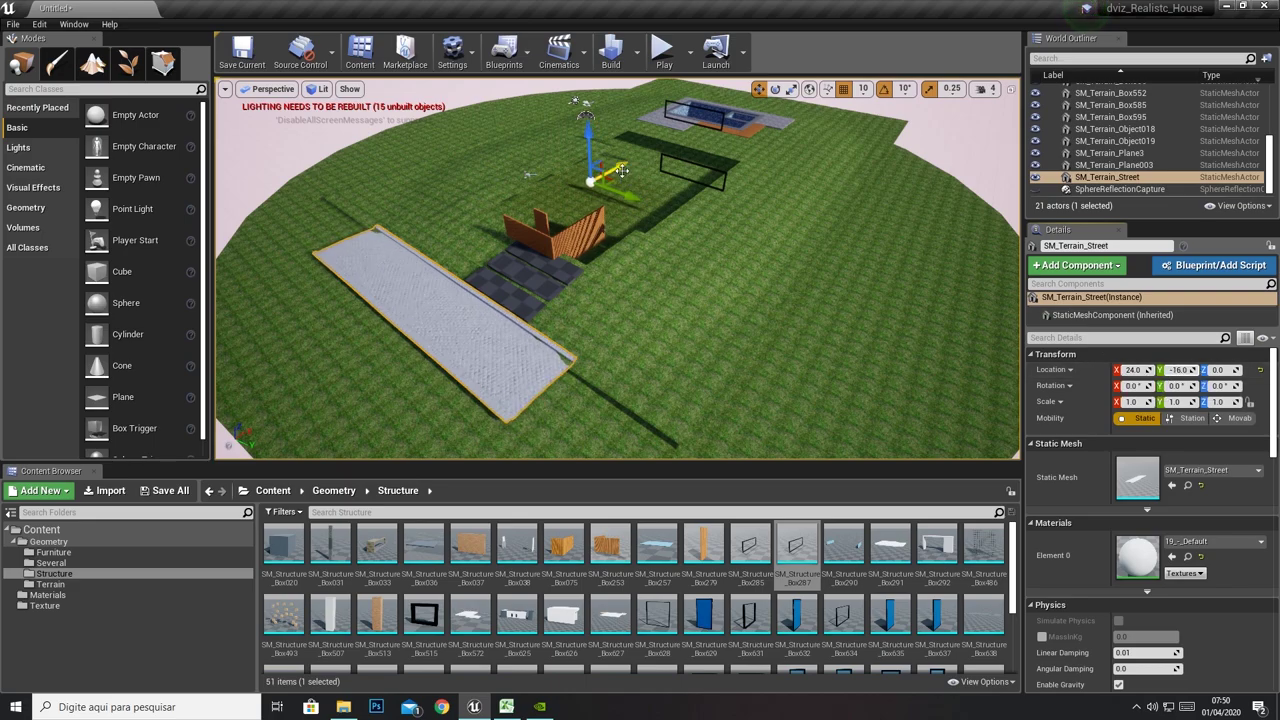
pyautogui.moveTo(1148, 370); pyautogui.dragTo(1130, 370)
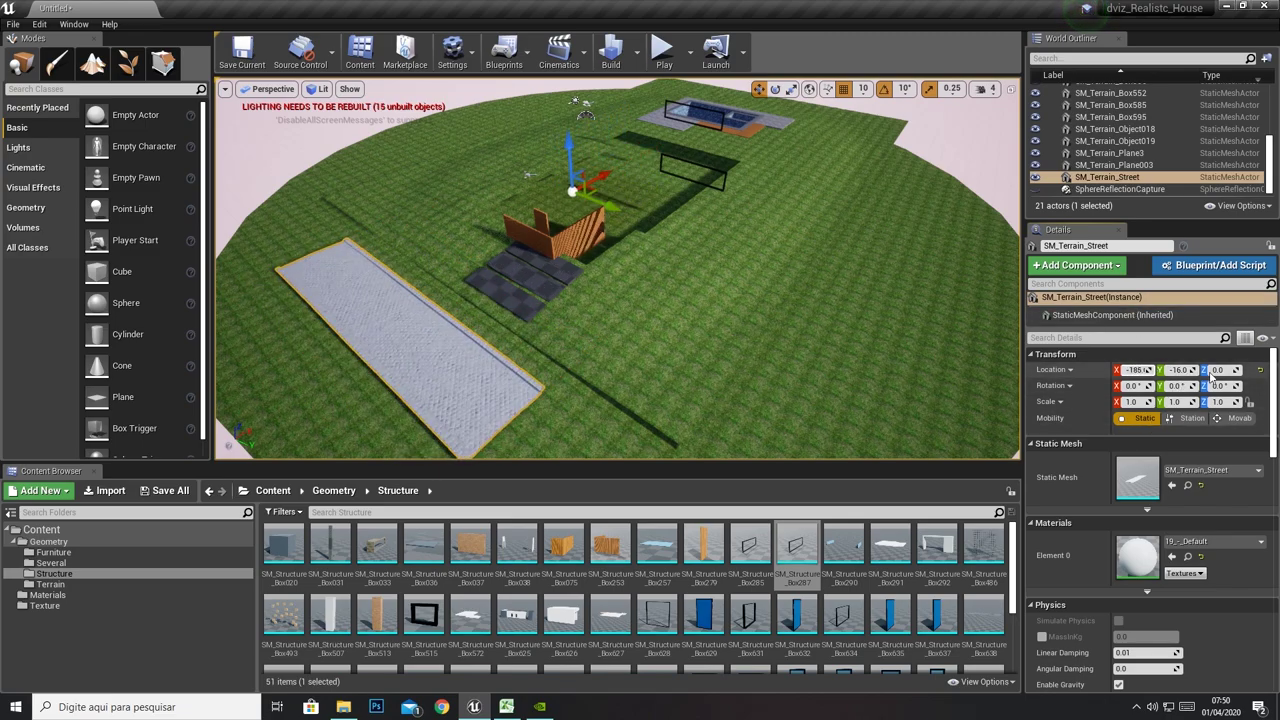
pyautogui.moveTo(1193, 371); pyautogui.dragTo(1185, 371)
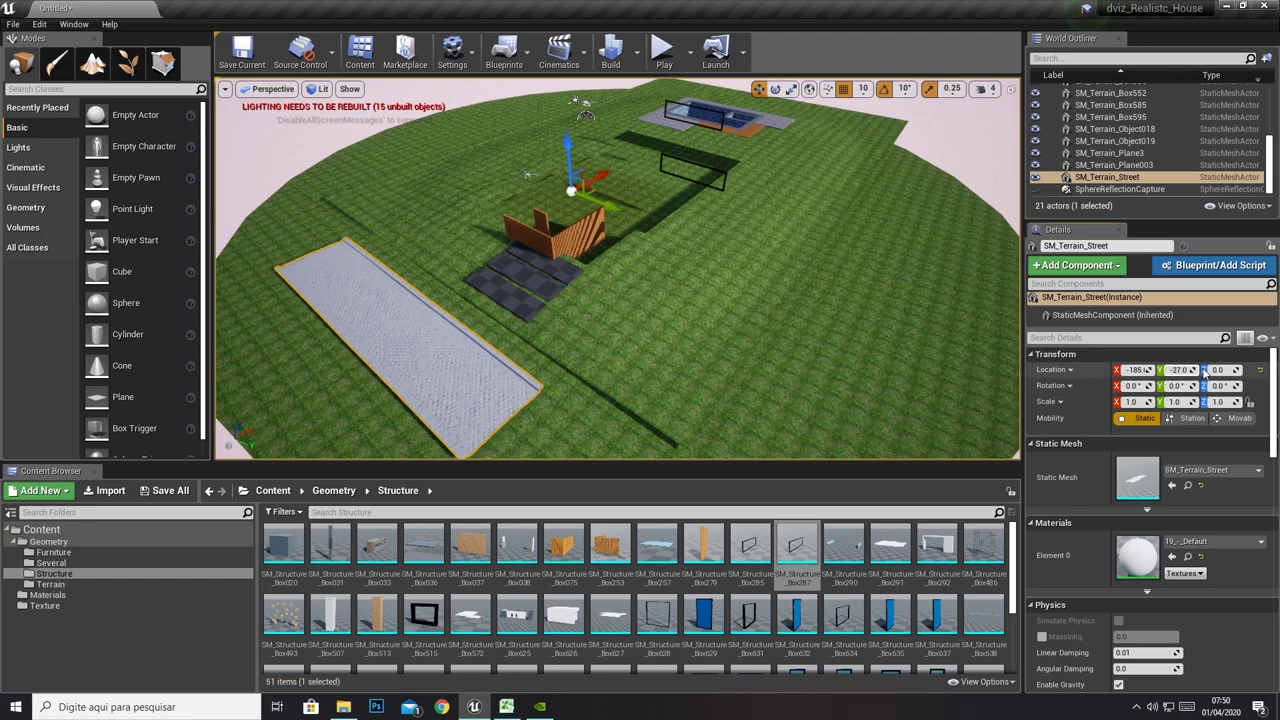
pyautogui.moveTo(1238, 370); pyautogui.dragTo(1250, 370)
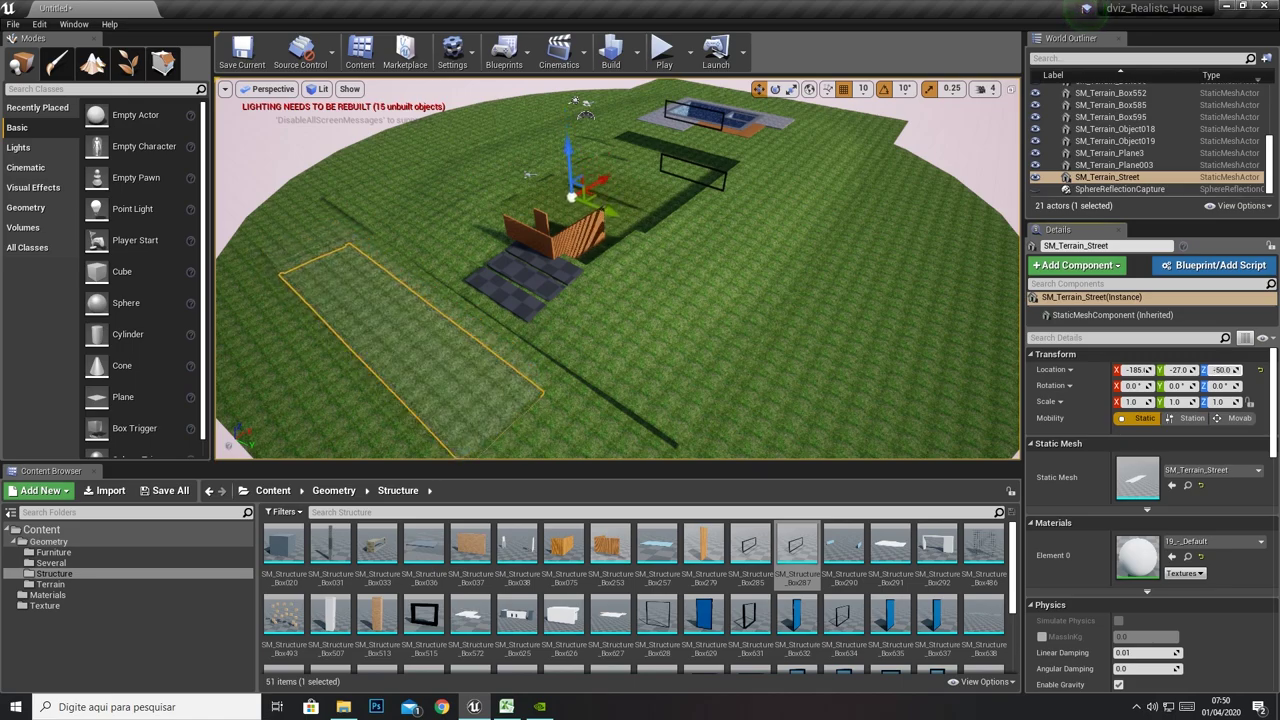
pyautogui.hotkey('ctrl', 'z')
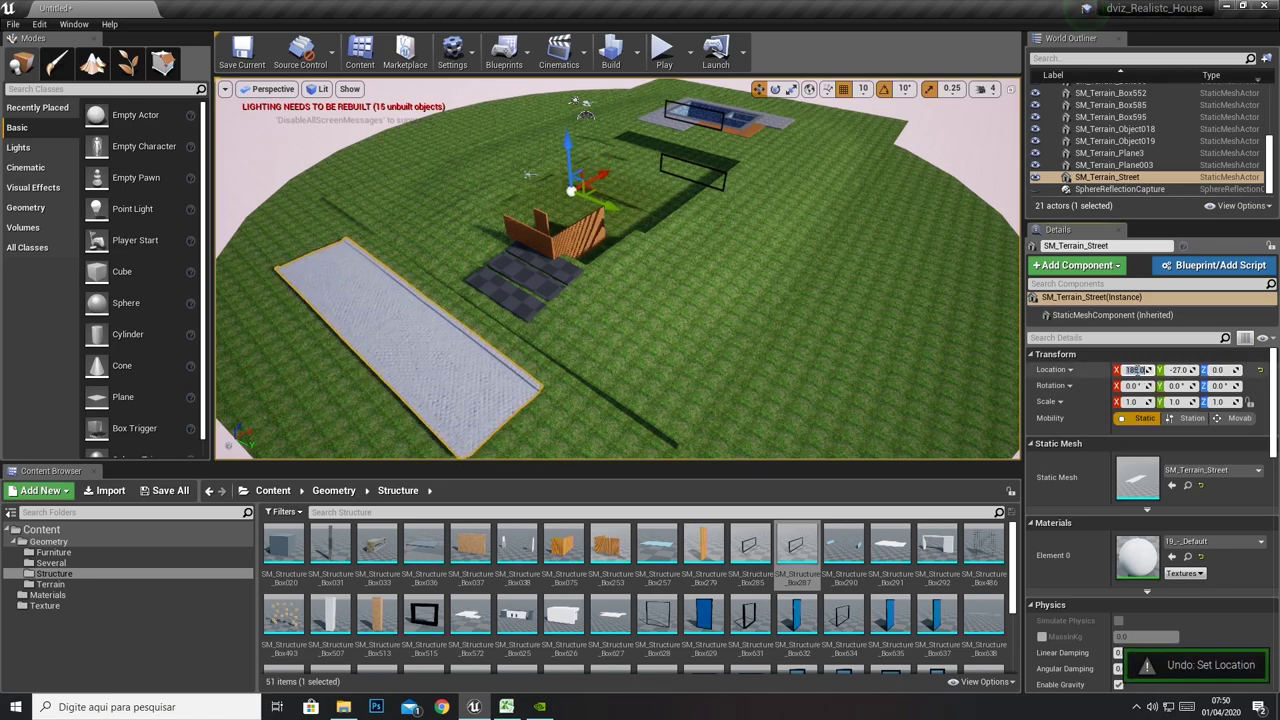
pyautogui.click(1260, 370)
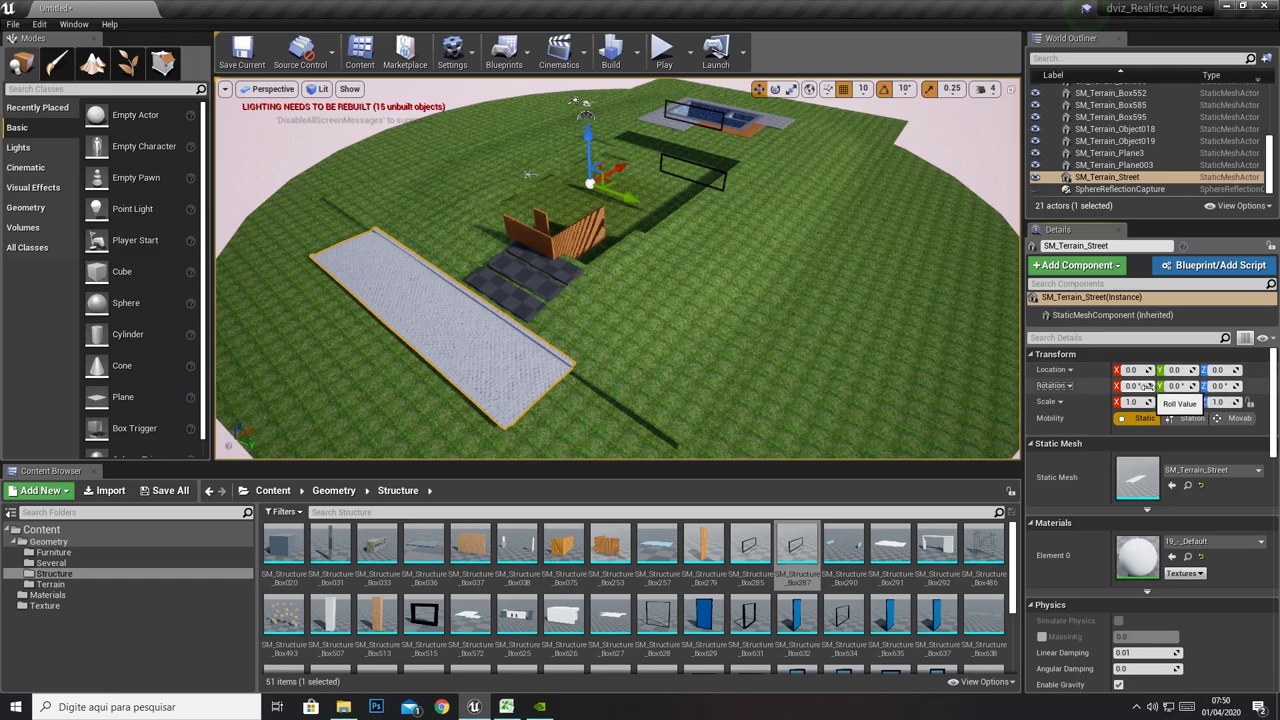
pyautogui.moveTo(1147, 386)
pyautogui.mouseDown()
pyautogui.moveTo(1180, 386)
pyautogui.moveTo(1128, 386)
pyautogui.moveTo(1258, 386)
pyautogui.mouseUp()
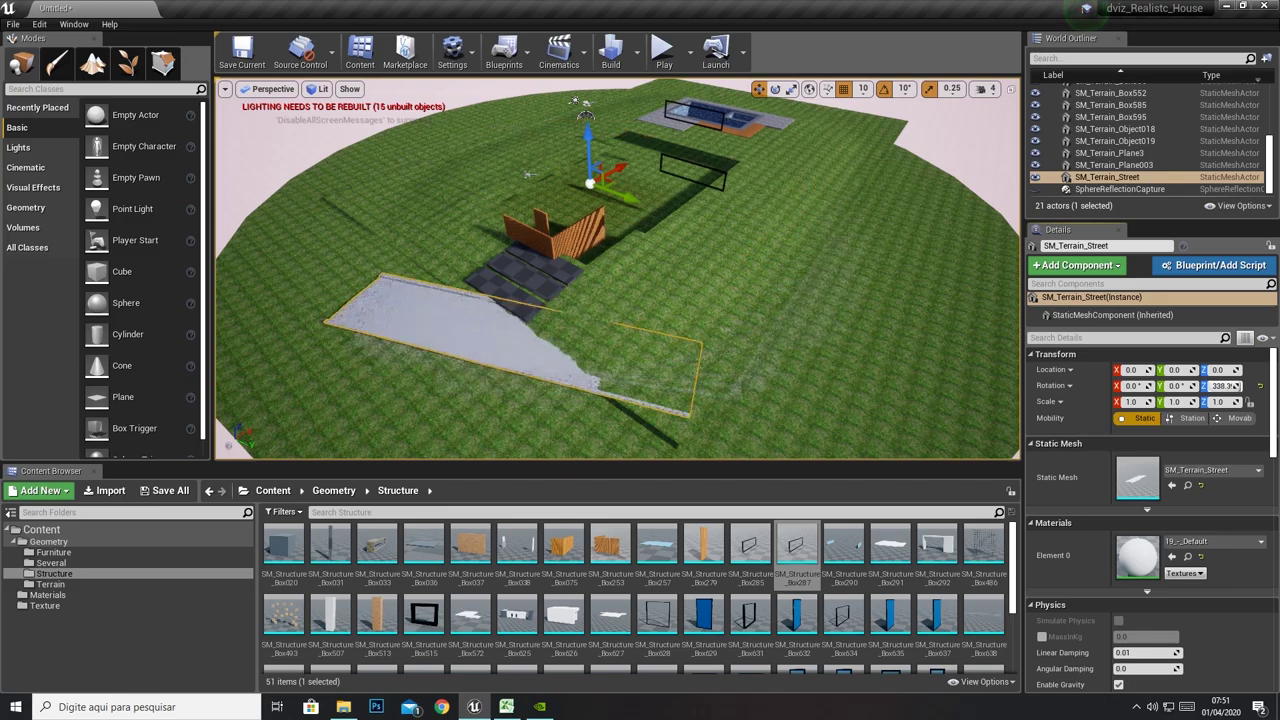
pyautogui.click(1259, 386)
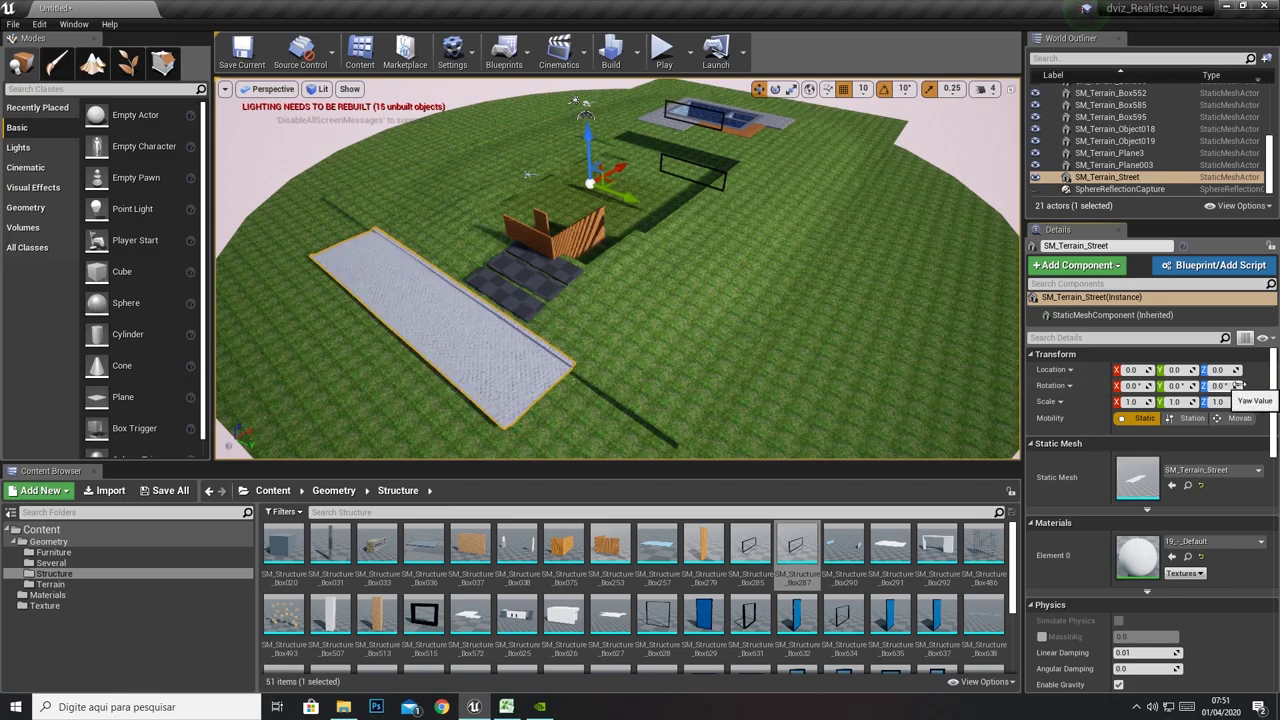
pyautogui.hotkey('ctrl', 'z')
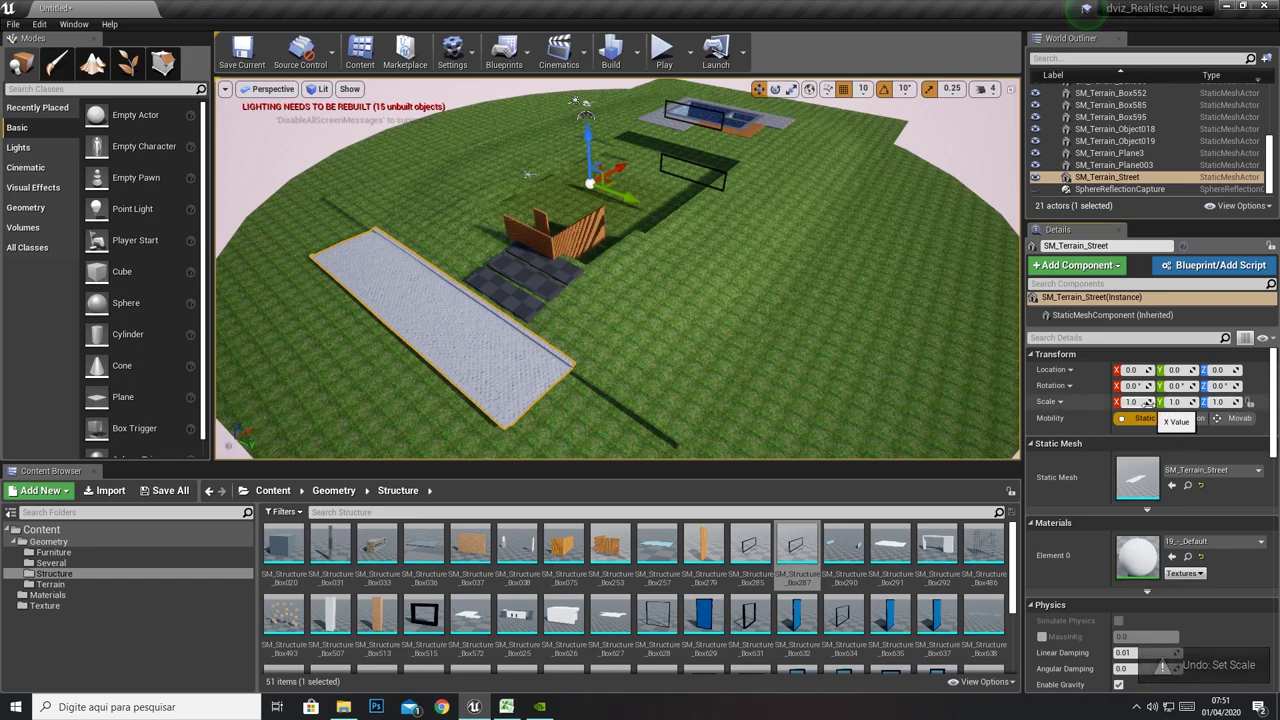
pyautogui.moveTo(1147, 401)
pyautogui.mouseDown()
pyautogui.moveTo(1095, 401)
pyautogui.moveTo(1165, 401)
pyautogui.moveTo(1169, 417)
pyautogui.moveTo(1163, 401)
pyautogui.mouseUp()
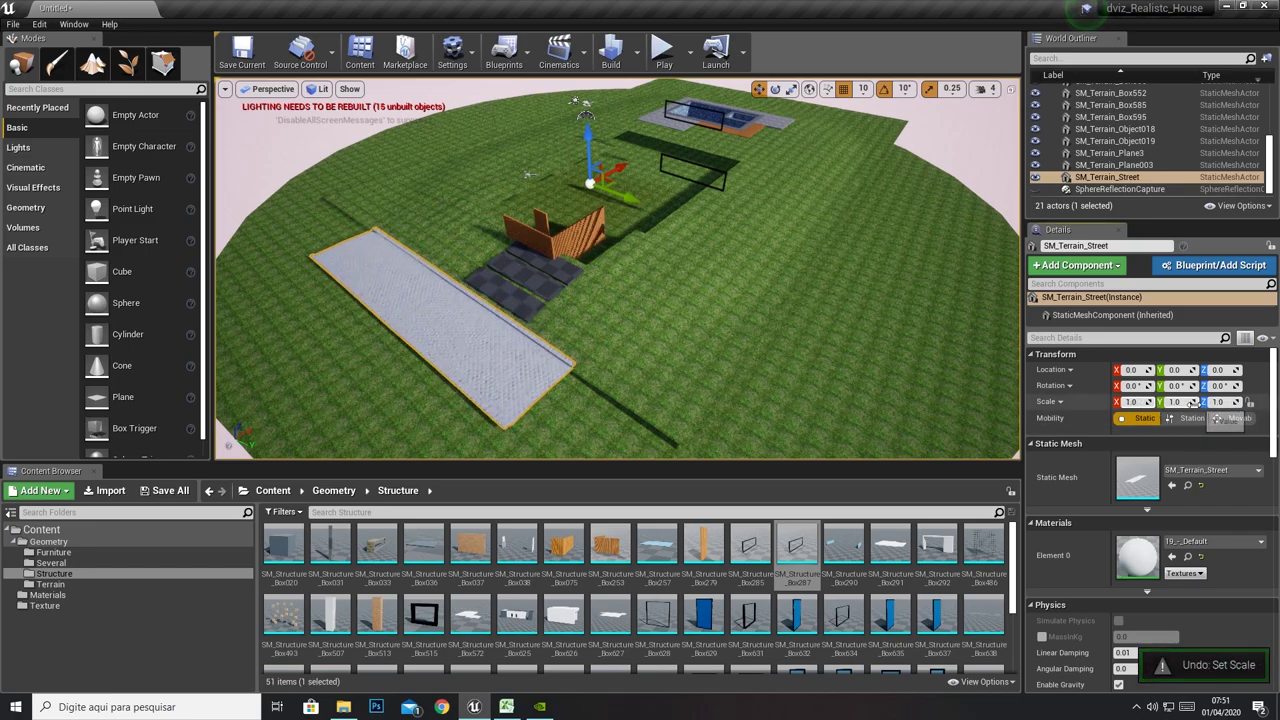
pyautogui.hotkey('ctrl', 'z')
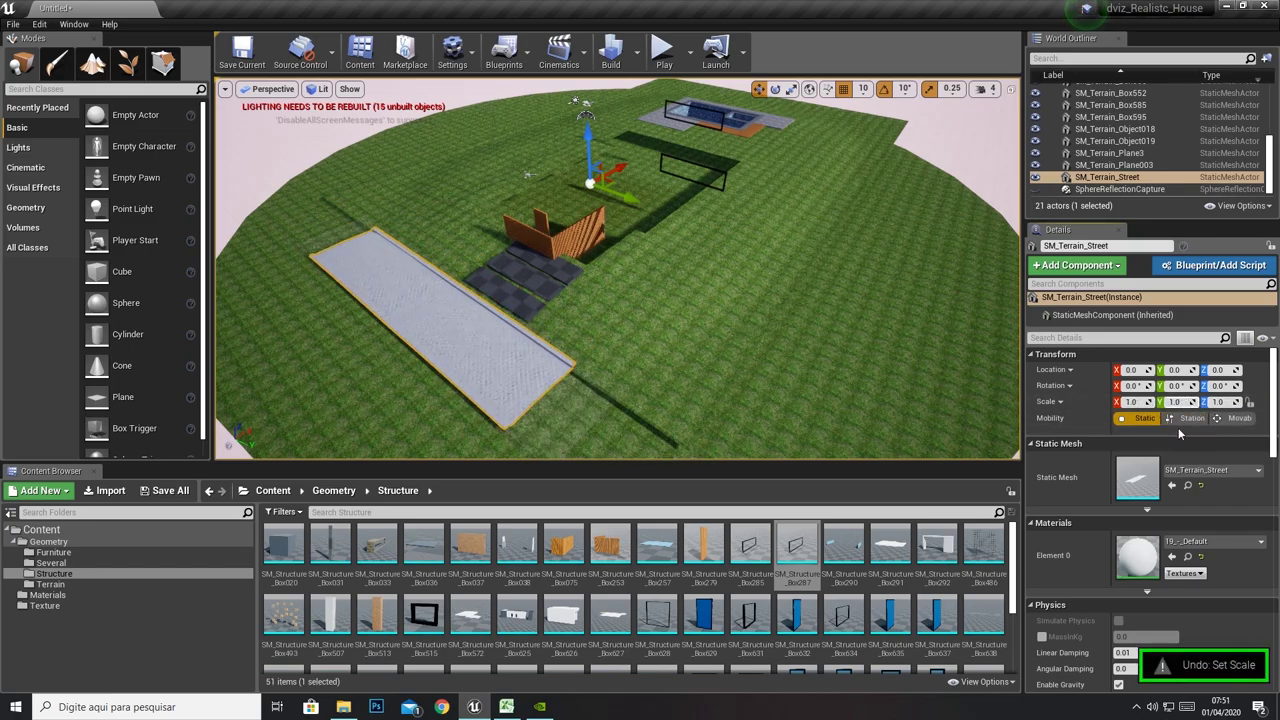
pyautogui.moveTo(1218, 401); pyautogui.dragTo(1230, 401)
pyautogui.hotkey('ctrl', 'z')
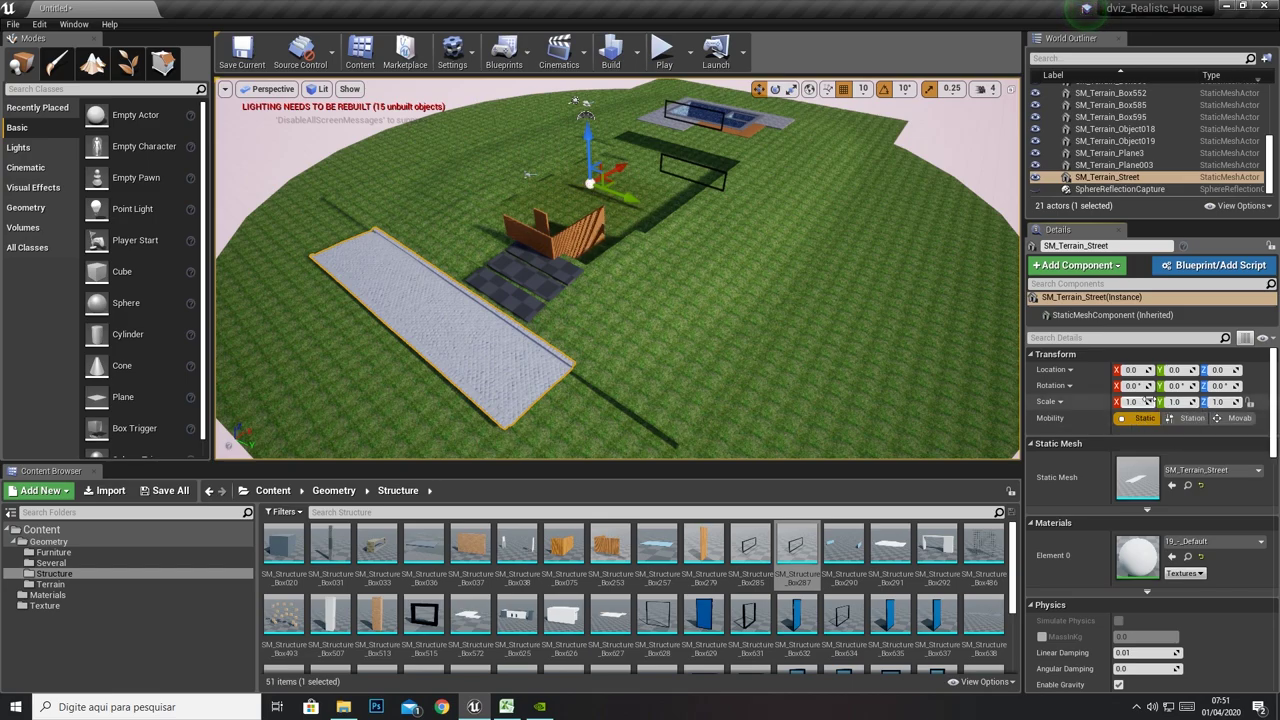
pyautogui.moveTo(1148, 400); pyautogui.dragTo(1148, 400)
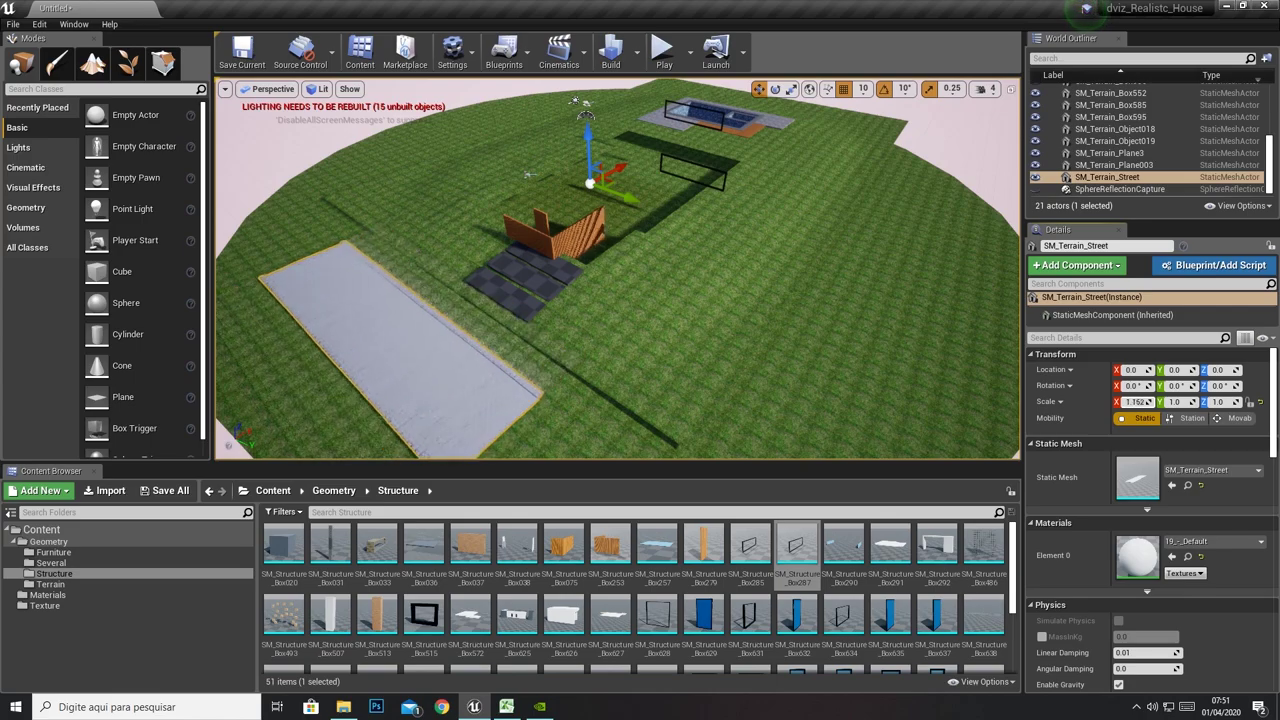
pyautogui.moveTo(1148, 400); pyautogui.dragTo(1148, 400)
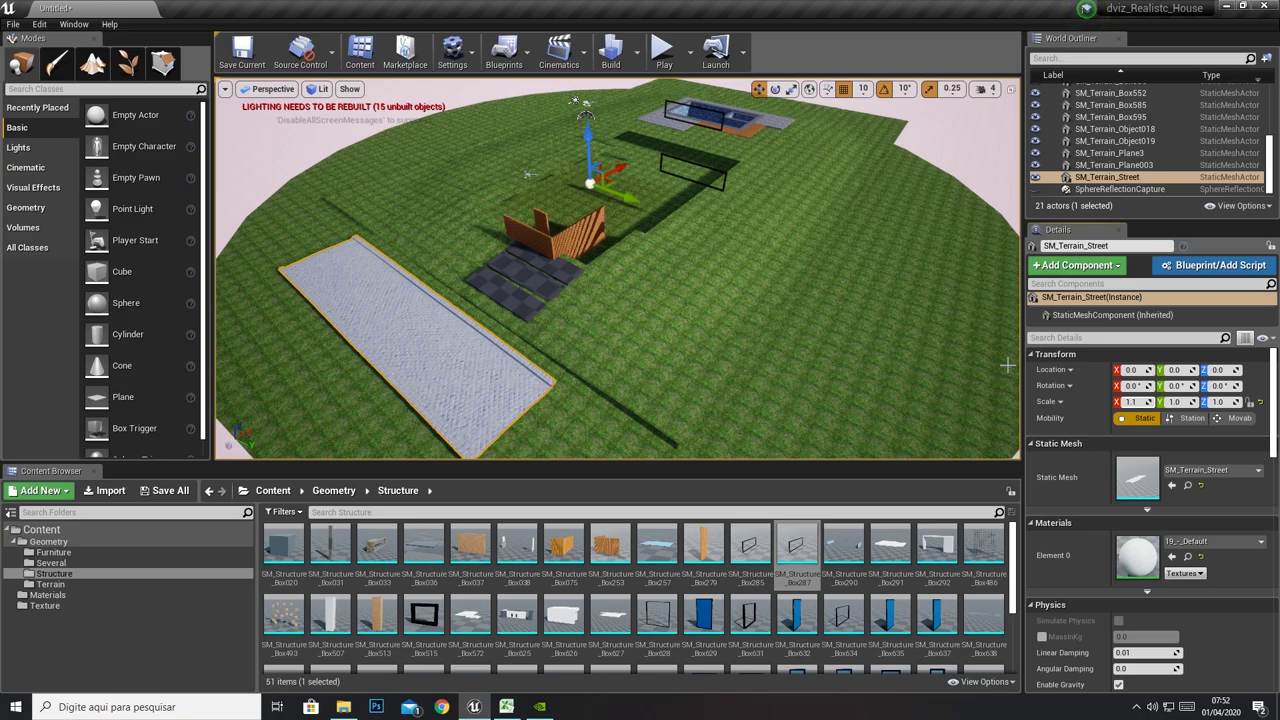
pyautogui.click(1259, 401)
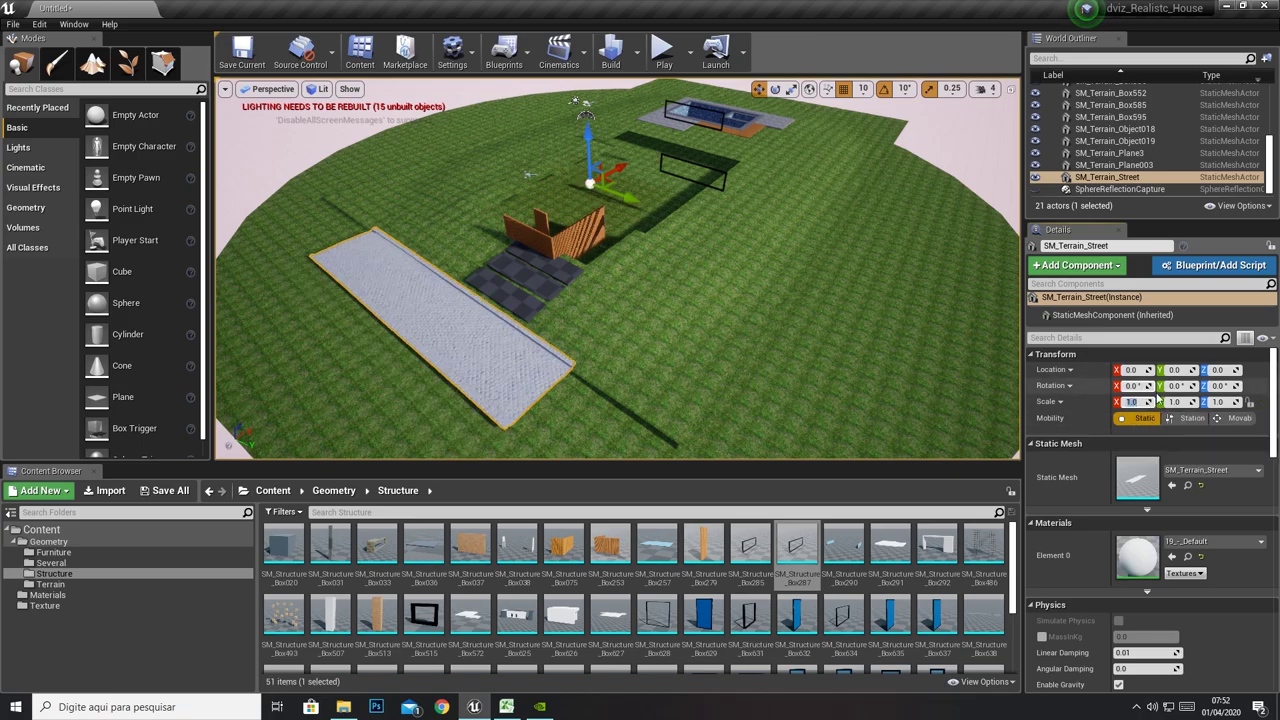
pyautogui.click(1251, 402)
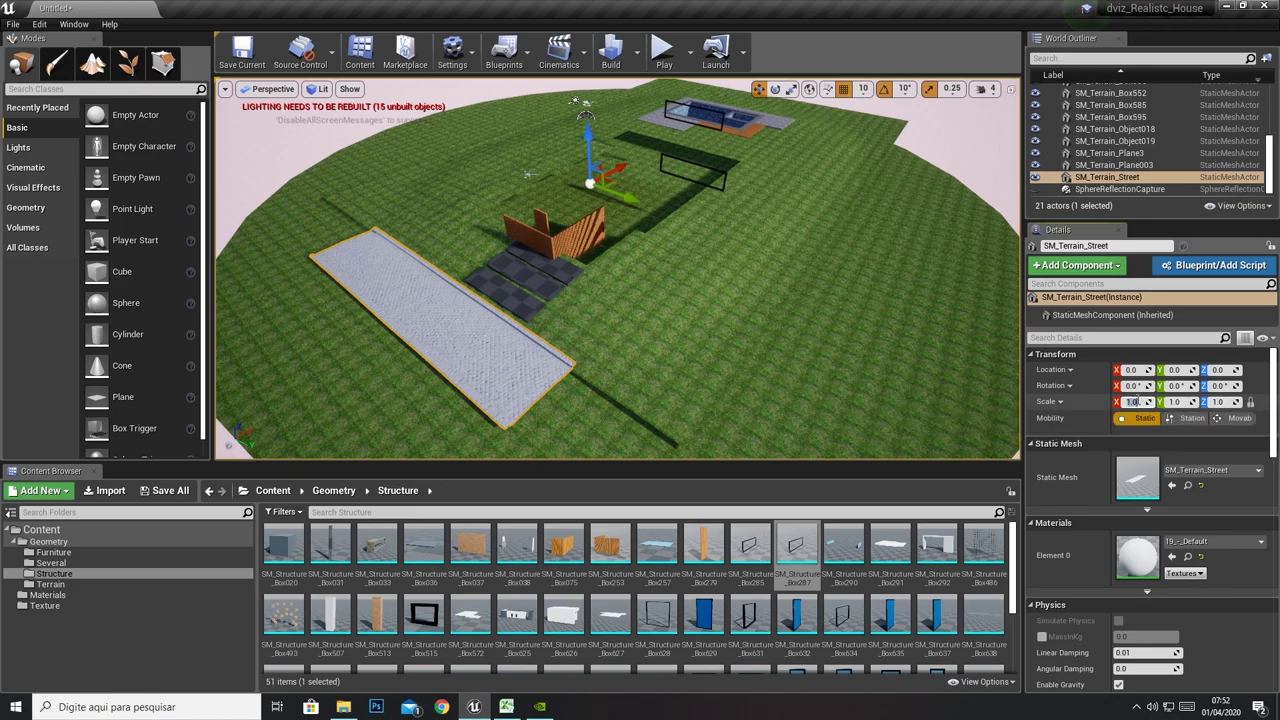
pyautogui.write('50')
pyautogui.press('Return')
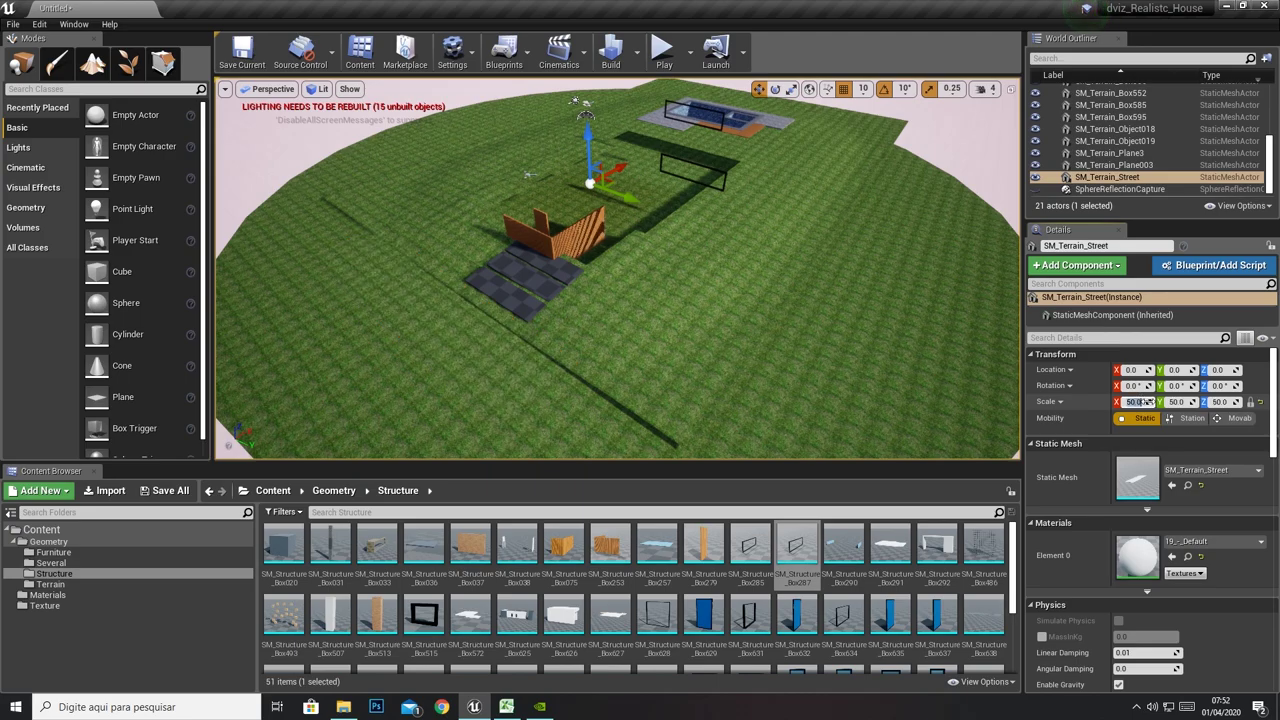
pyautogui.moveTo(620, 300); pyautogui.dragTo(700, 250, button='right')
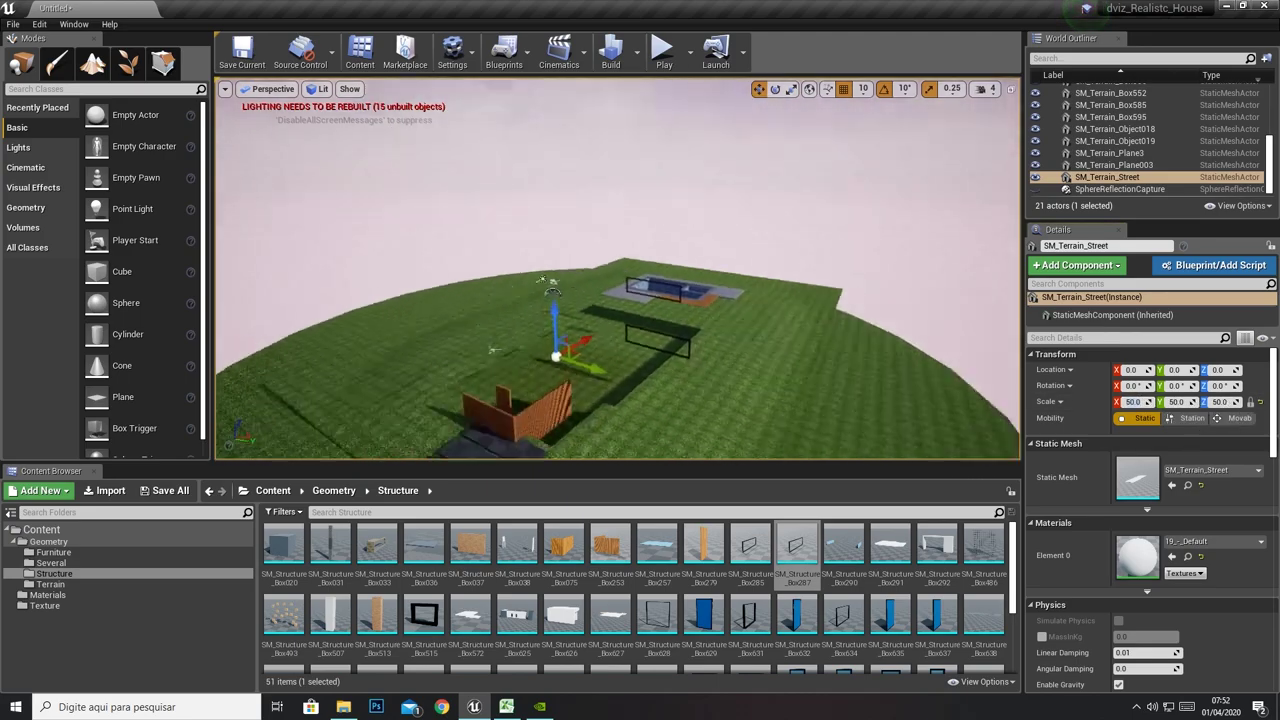
pyautogui.moveTo(987, 330); pyautogui.dragTo(987, 330, button='right')
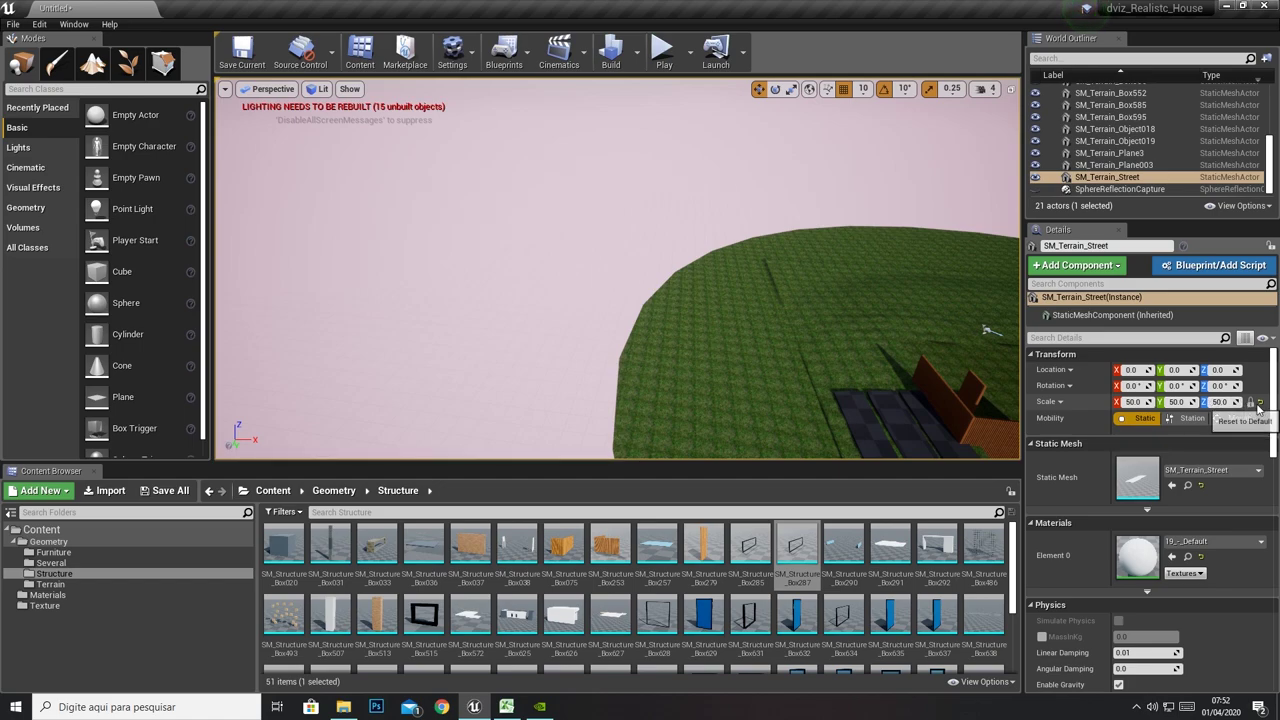
pyautogui.write('1')
pyautogui.press('Return')
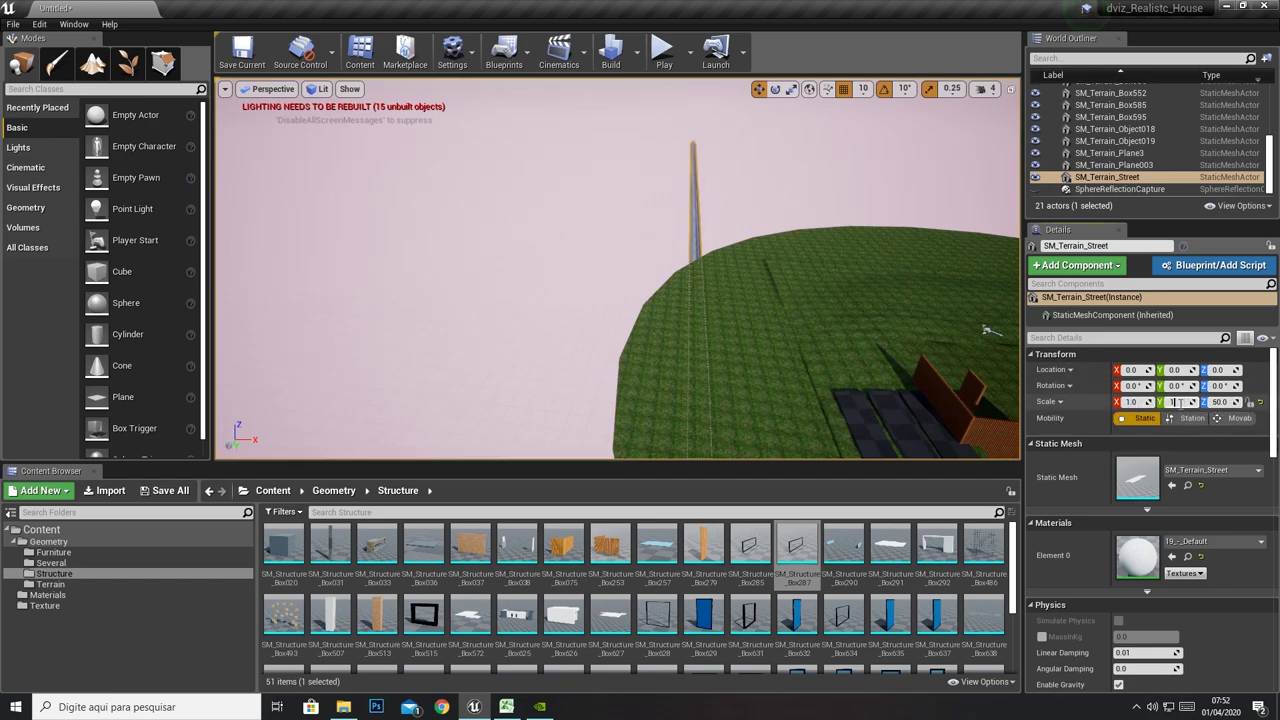
pyautogui.press('Return')
pyautogui.write('1')
pyautogui.press('Return')
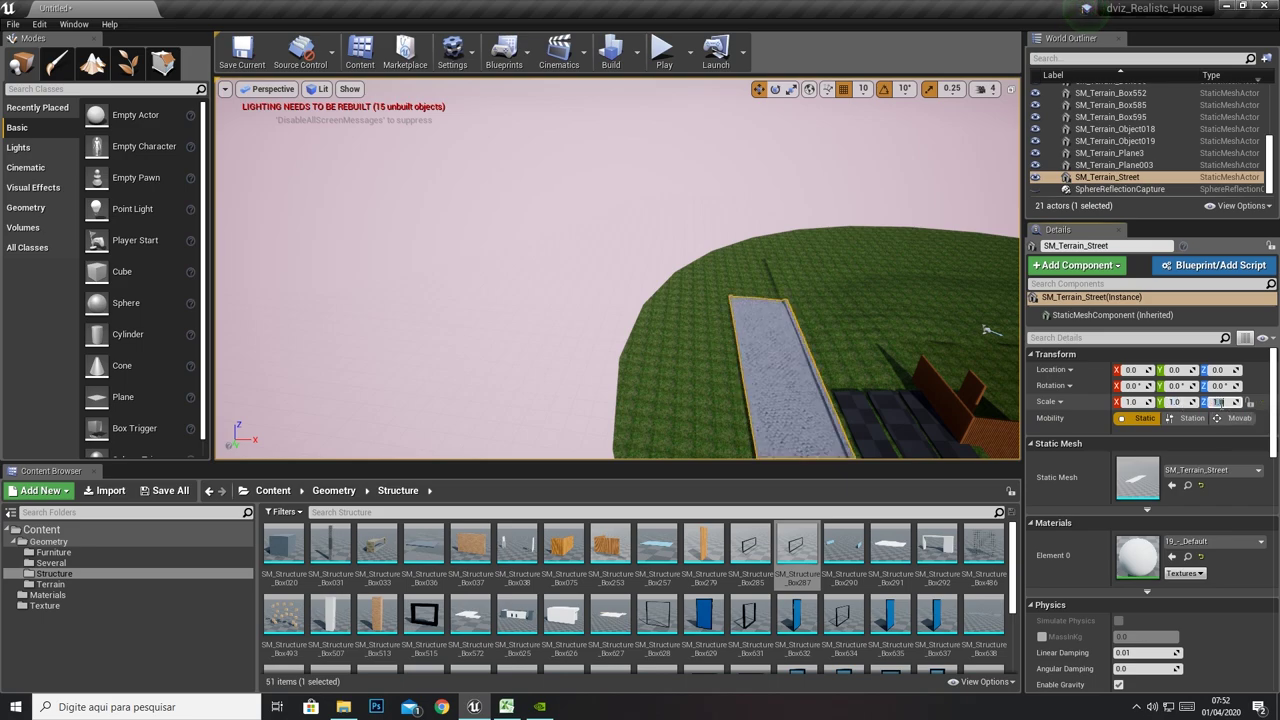
pyautogui.moveTo(560, 330); pyautogui.dragTo(476, 254)
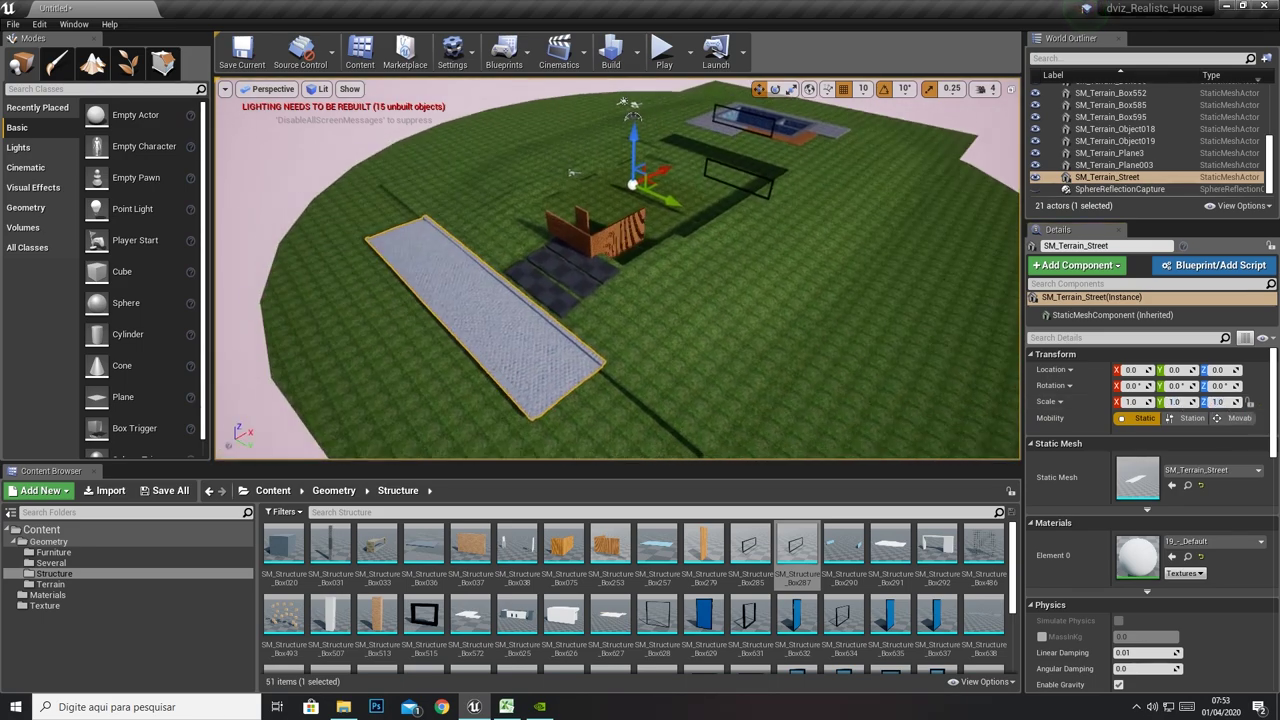
pyautogui.moveTo(560, 330); pyautogui.dragTo(540, 250)
pyautogui.moveTo(1274, 367); pyautogui.dragTo(1274, 570)
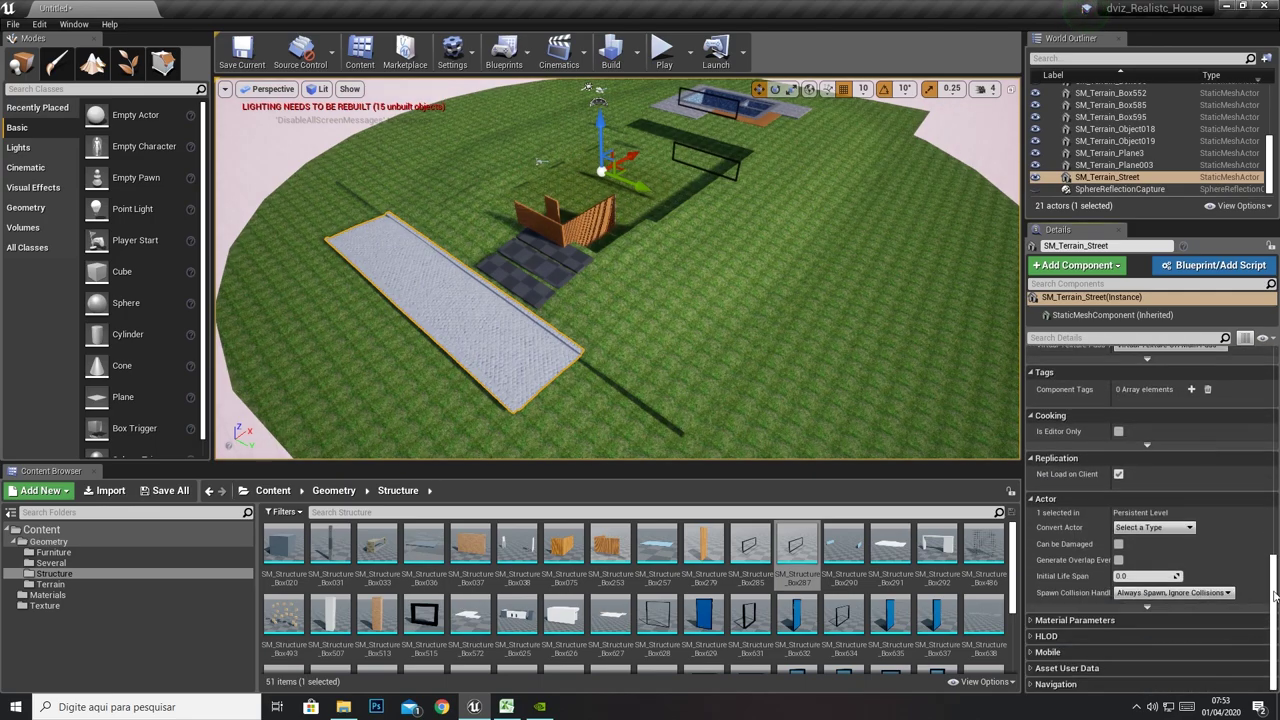
pyautogui.scroll(10, 1211, 522)
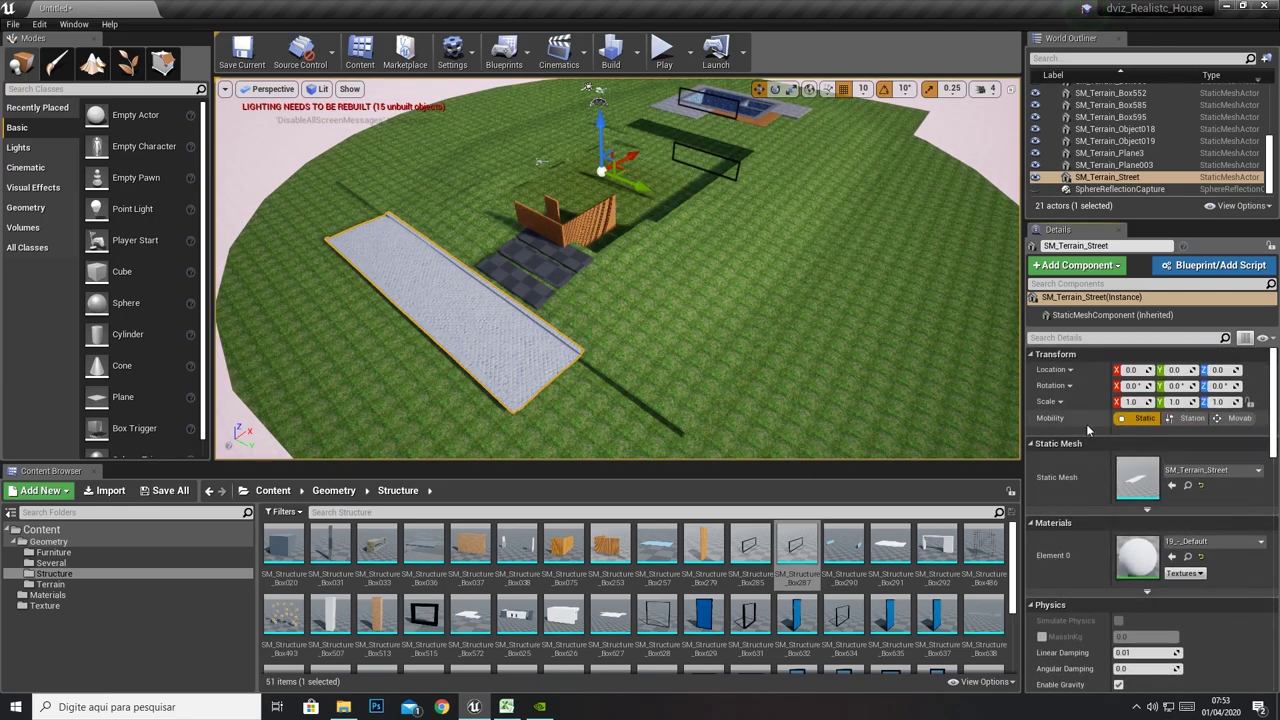
pyautogui.click(1224, 419)
pyautogui.click(1140, 418)
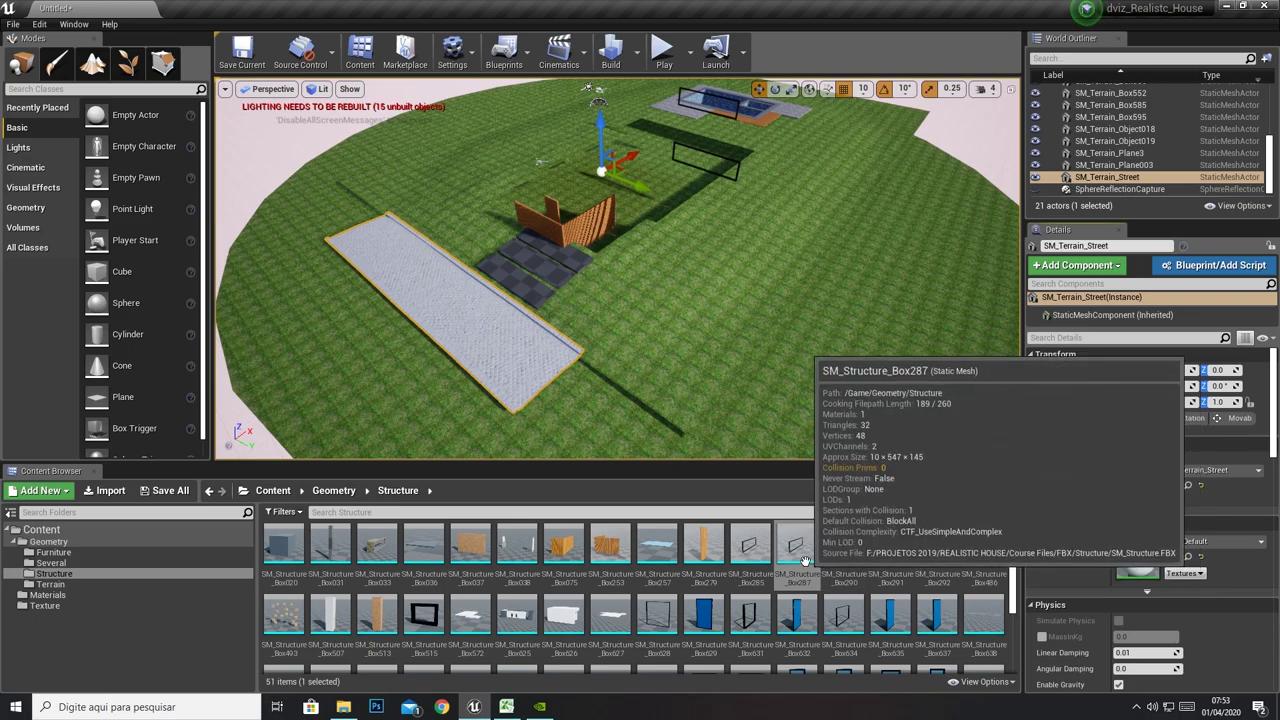
# Drag the Box288, Box291, Box292, Box486, Box628 and Box253 structure meshes into the level
pyautogui.moveTo(796, 543); pyautogui.dragTo(676, 236)
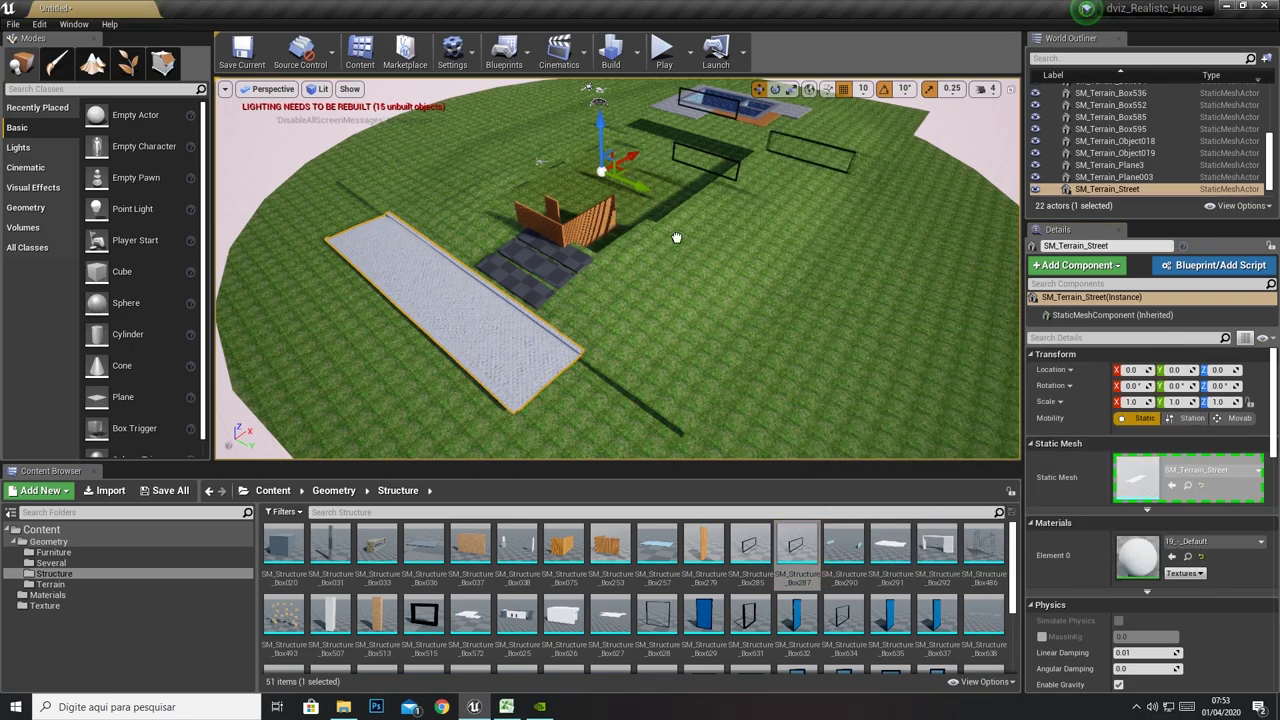
pyautogui.moveTo(843, 448); pyautogui.dragTo(600, 240)
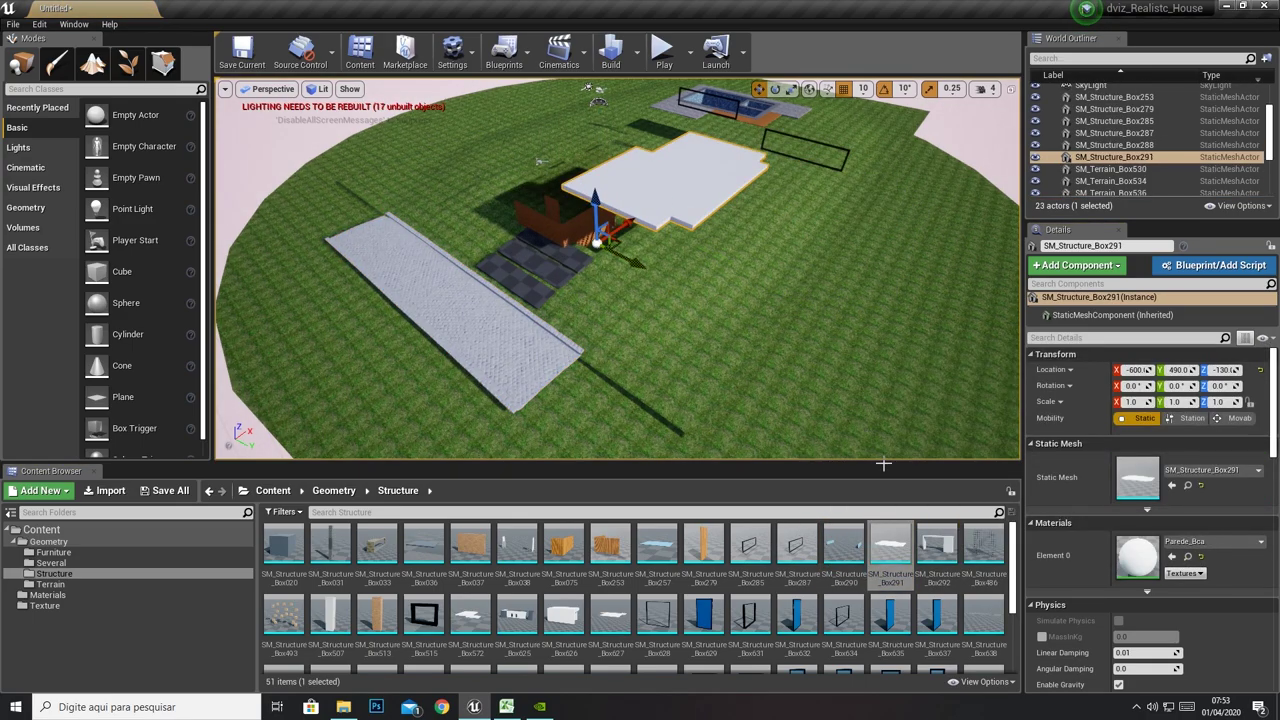
pyautogui.moveTo(937, 545)
pyautogui.mouseDown()
pyautogui.moveTo(689, 272)
pyautogui.moveTo(390, 195)
pyautogui.mouseUp()
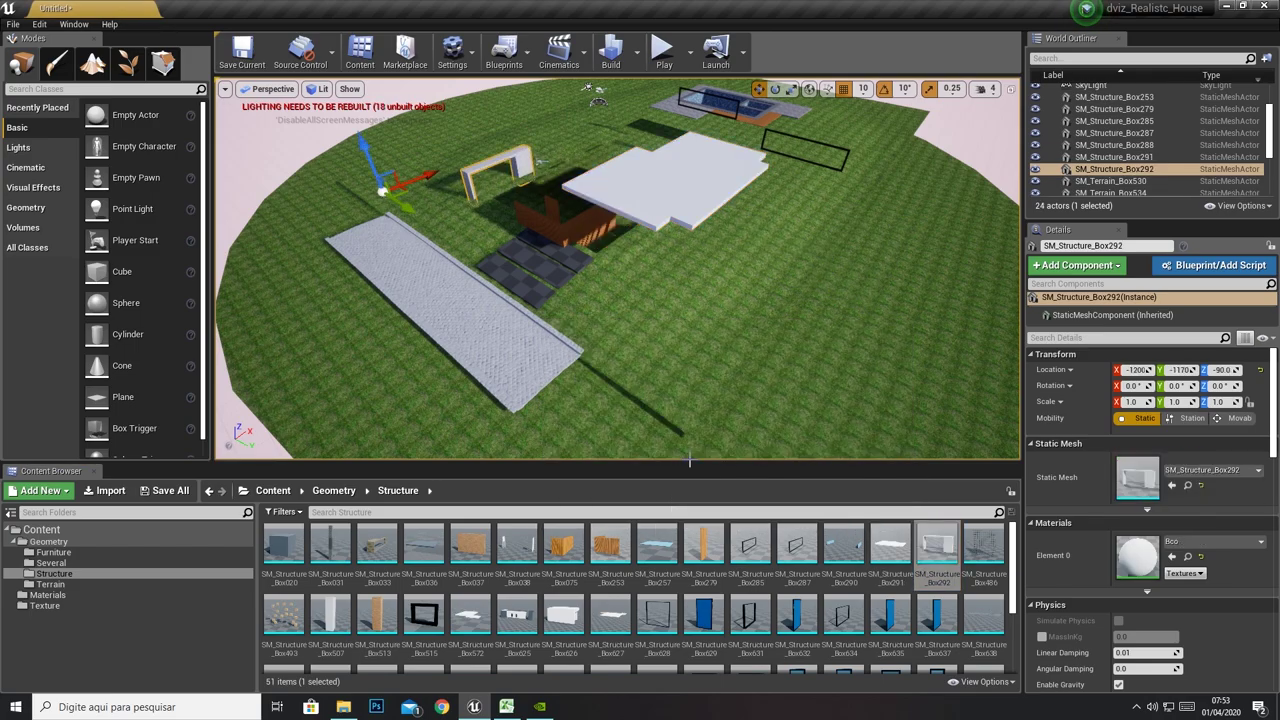
pyautogui.moveTo(984, 545)
pyautogui.mouseDown()
pyautogui.moveTo(774, 360)
pyautogui.moveTo(478, 298)
pyautogui.mouseUp()
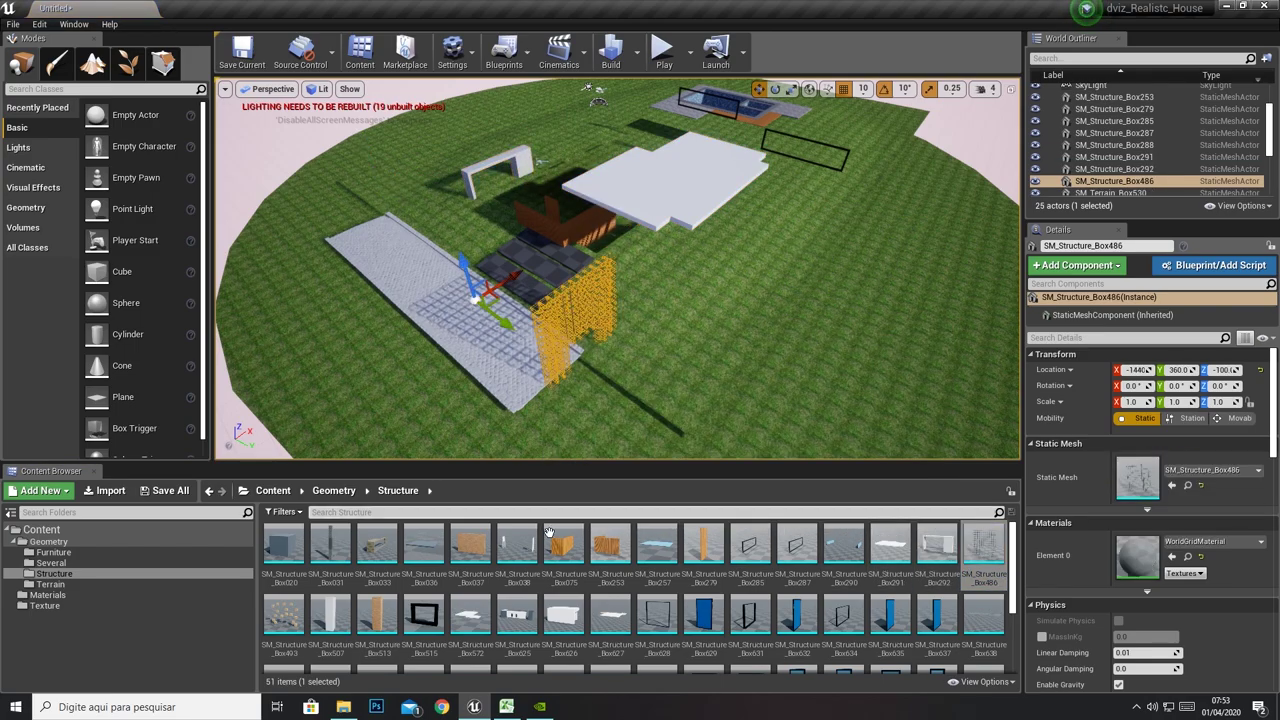
pyautogui.moveTo(960, 570); pyautogui.dragTo(700, 320)
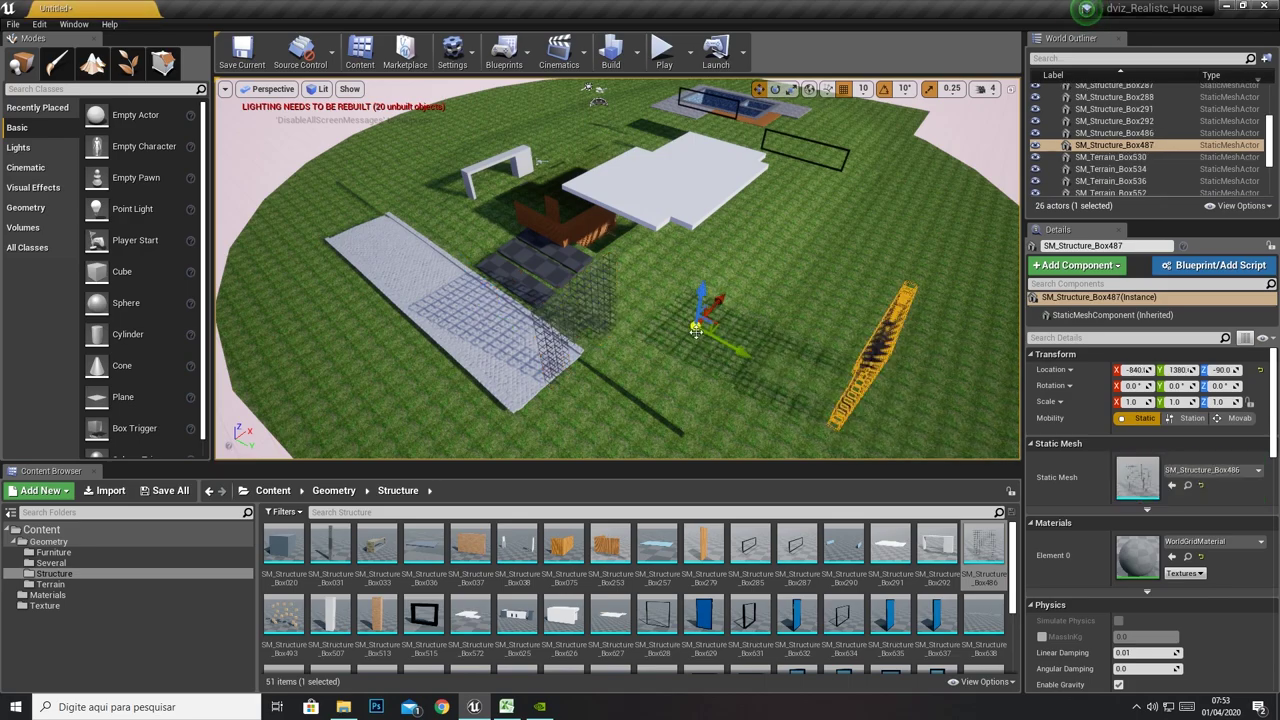
pyautogui.moveTo(657, 615)
pyautogui.mouseDown()
pyautogui.moveTo(505, 408)
pyautogui.moveTo(425, 330)
pyautogui.mouseUp()
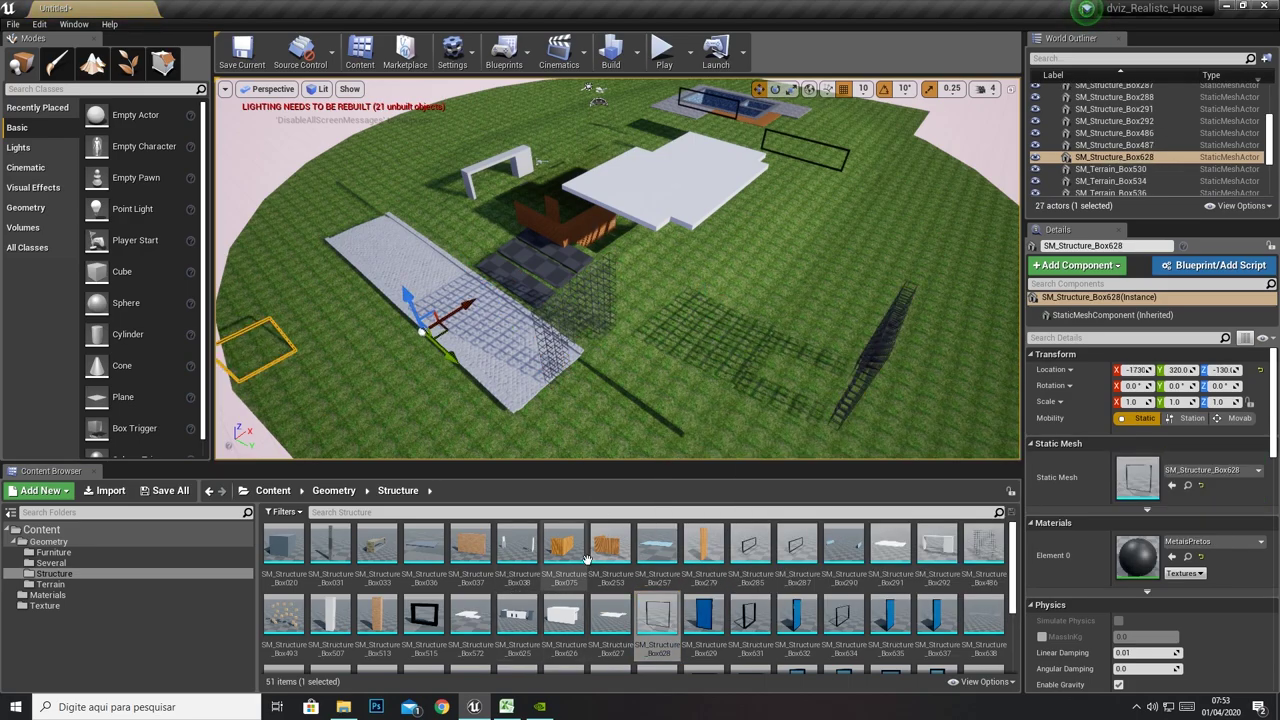
pyautogui.moveTo(610, 545); pyautogui.dragTo(705, 262)
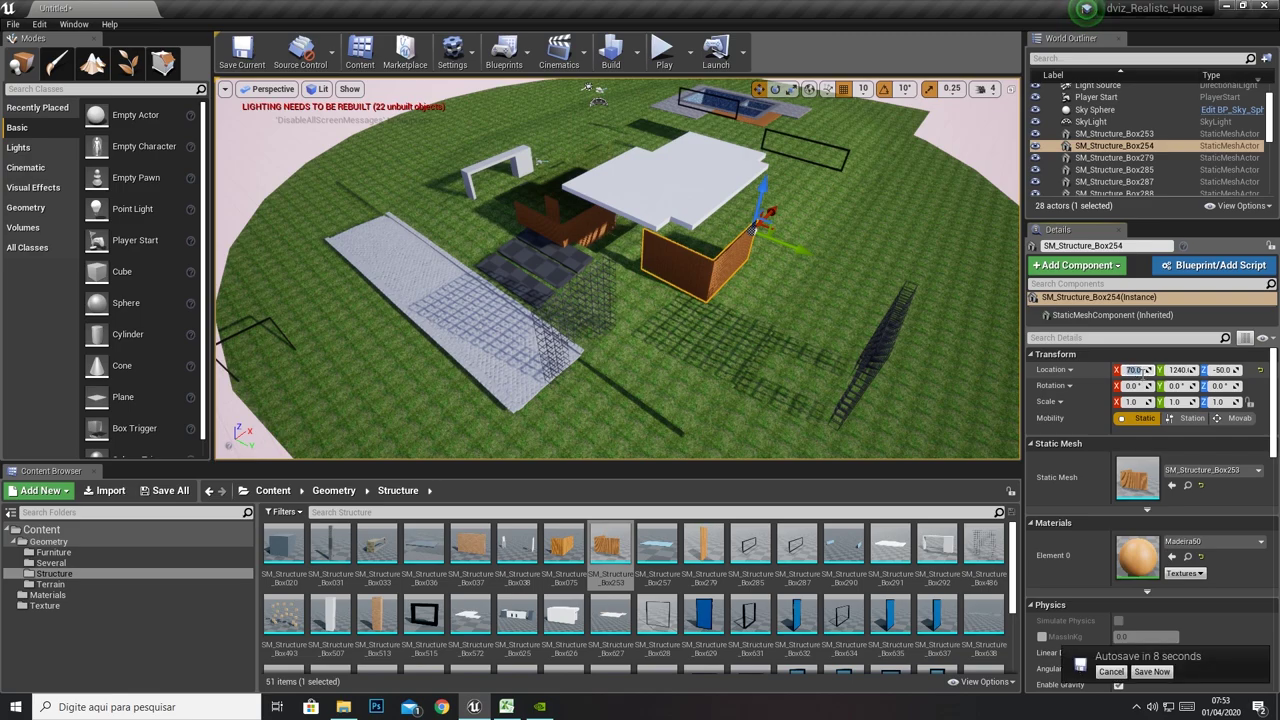
# Set the brick wall's location to 0, 0, 0
pyautogui.write('0')
pyautogui.press('Tab')
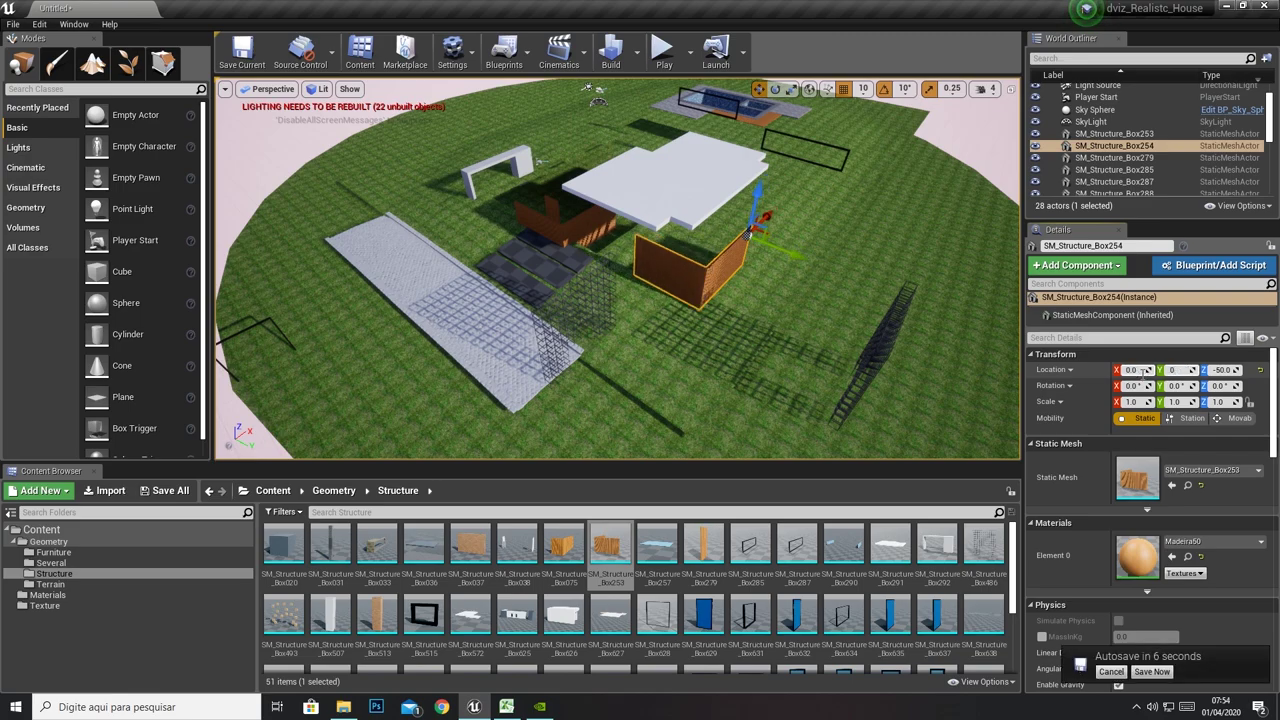
pyautogui.press('Tab')
pyautogui.write('0')
pyautogui.press('Return')
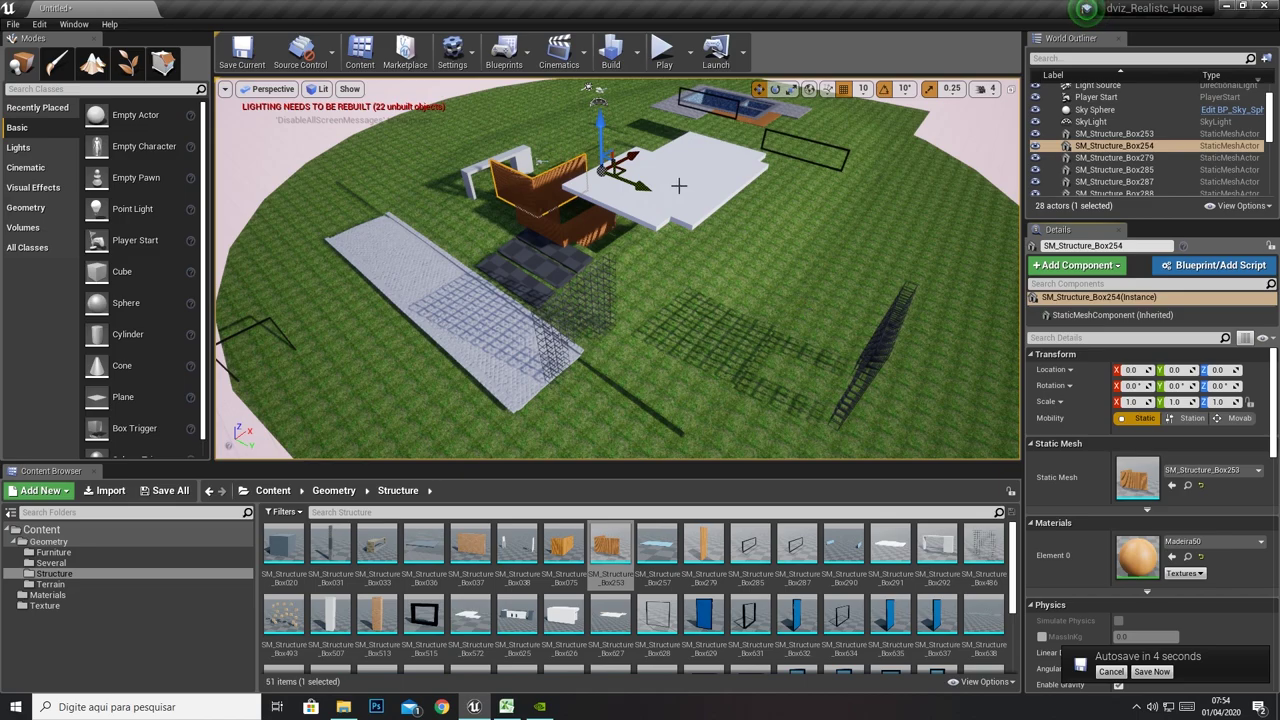
# Move the white platform slab to location 0, 0, 0
pyautogui.click(679, 186)
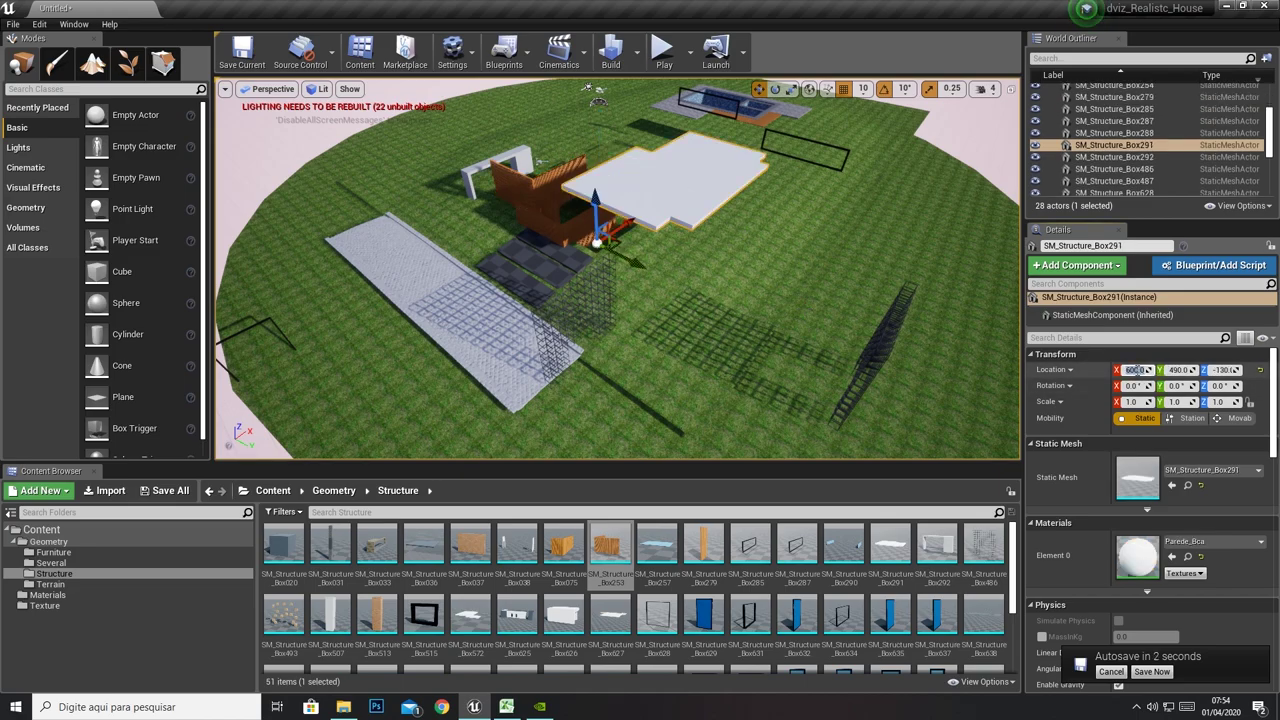
pyautogui.write('0')
pyautogui.press('Tab')
pyautogui.write('0')
pyautogui.press('Tab')
pyautogui.write('0')
pyautogui.press('Return')
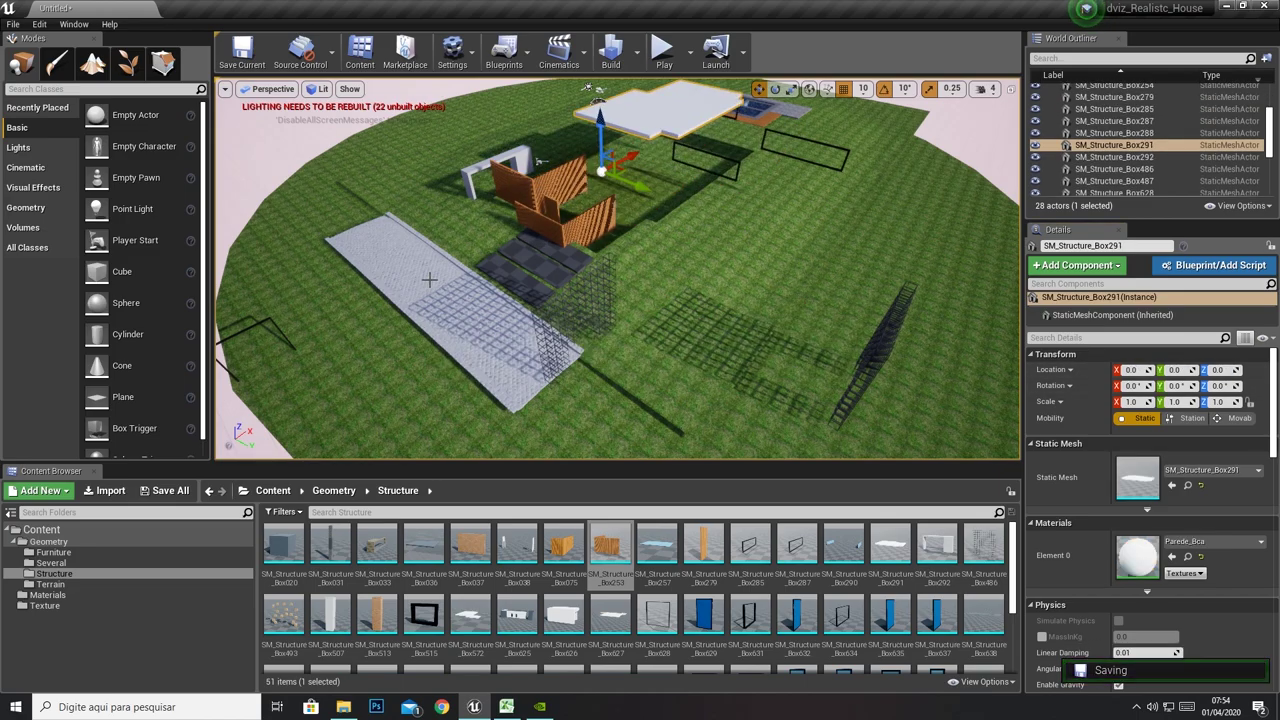
# Select the arch-shaped structure piece and set its location to 0, 0, 0
pyautogui.click(541, 237)
pyautogui.click(868, 231)
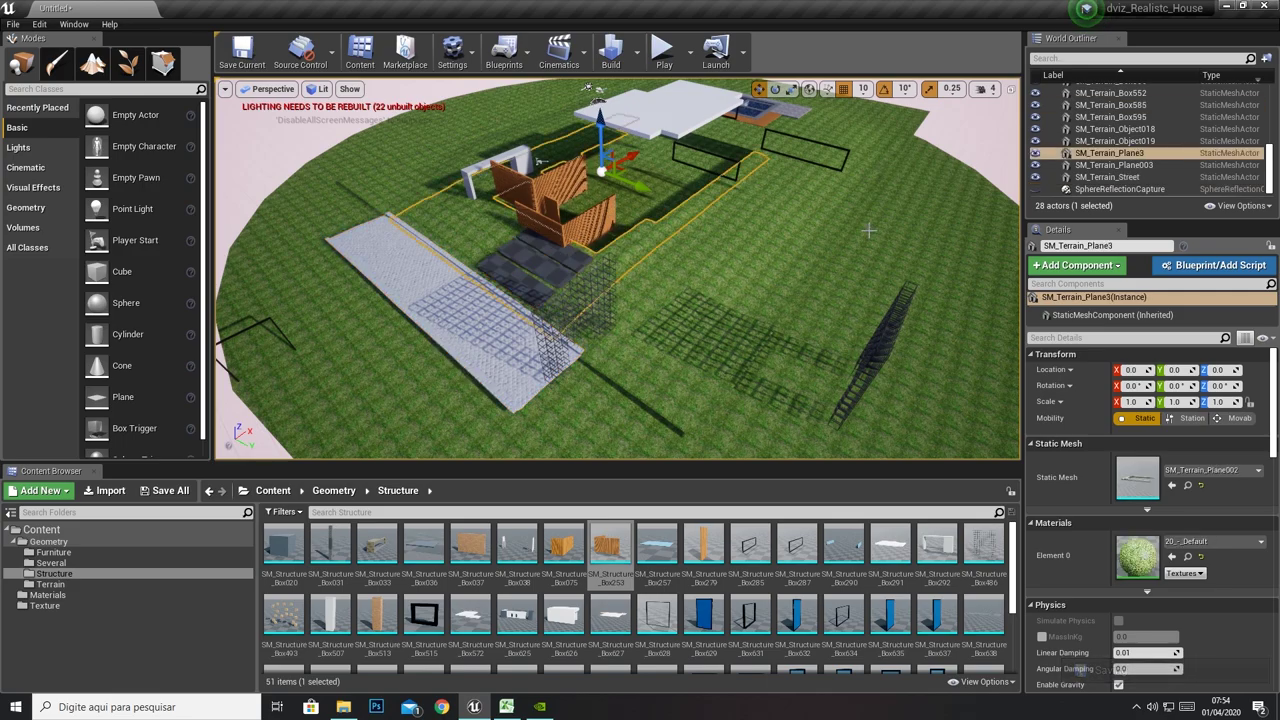
pyautogui.click(520, 159)
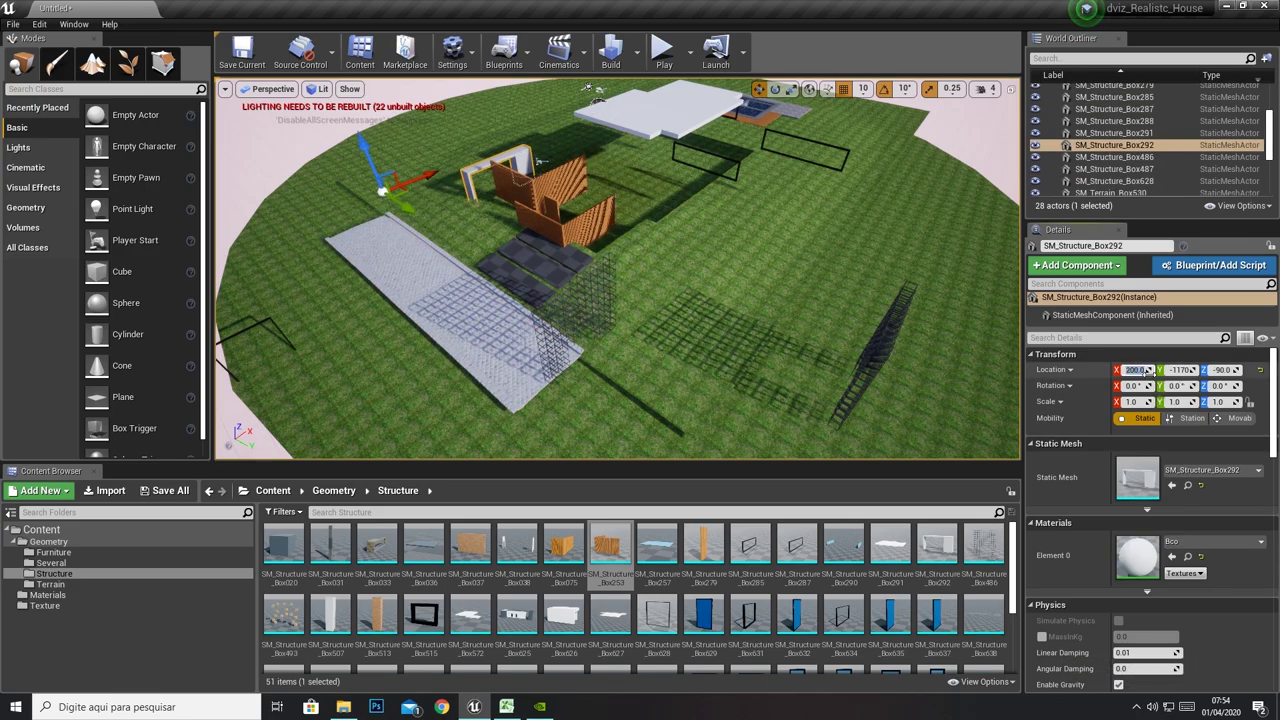
pyautogui.press('Tab')
pyautogui.write('0')
pyautogui.press('Tab')
pyautogui.write('0')
pyautogui.press('Return')
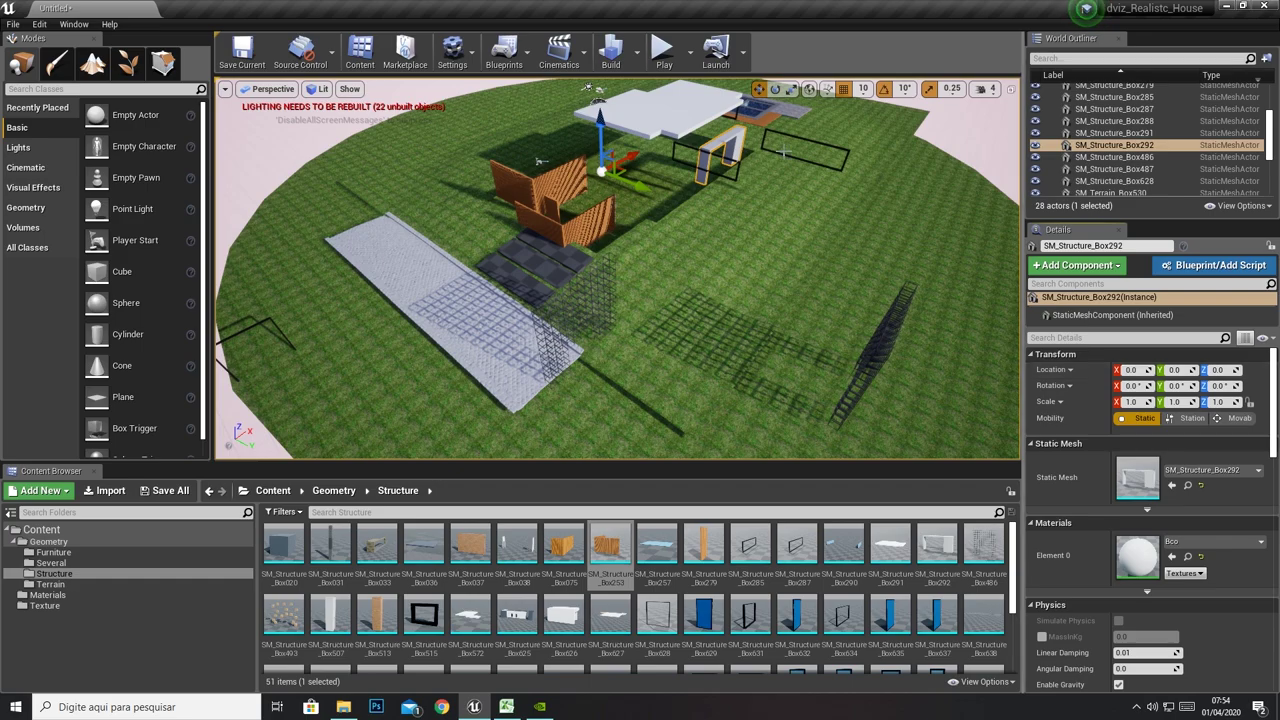
# Add the Box287 frame, blue Box290 plank and Box033 block to the level
pyautogui.click(810, 157)
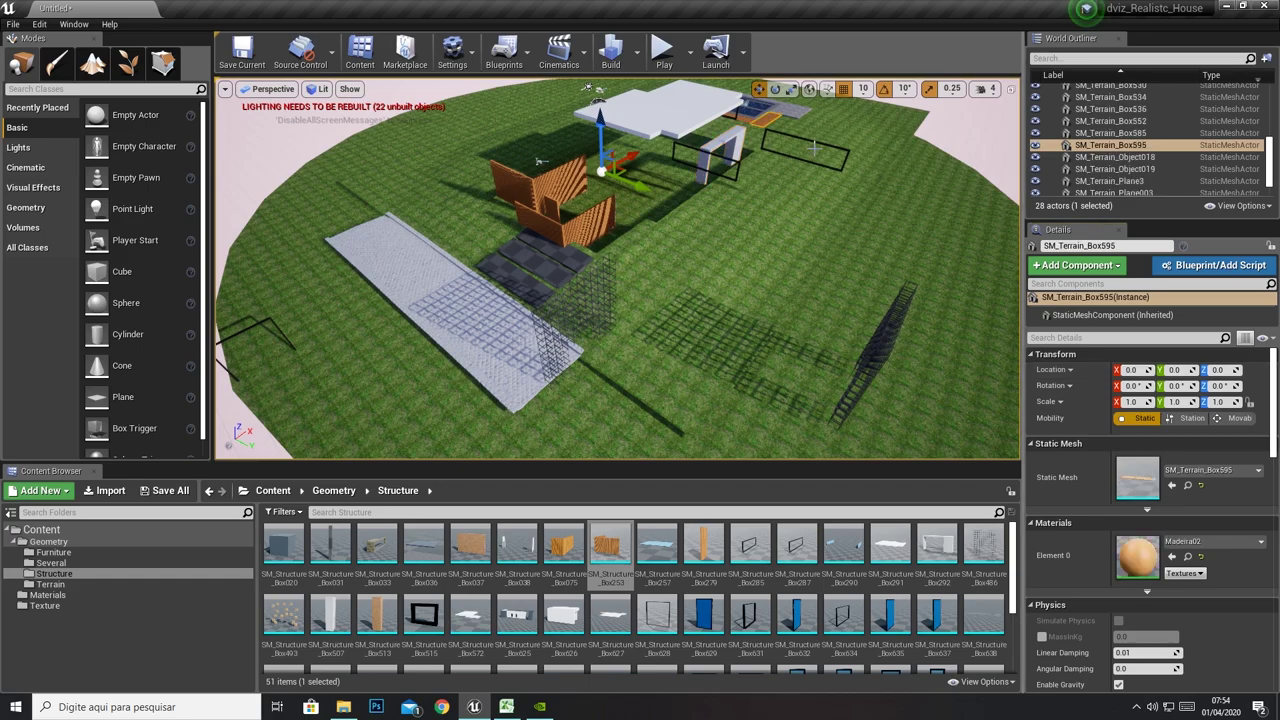
pyautogui.click(947, 134)
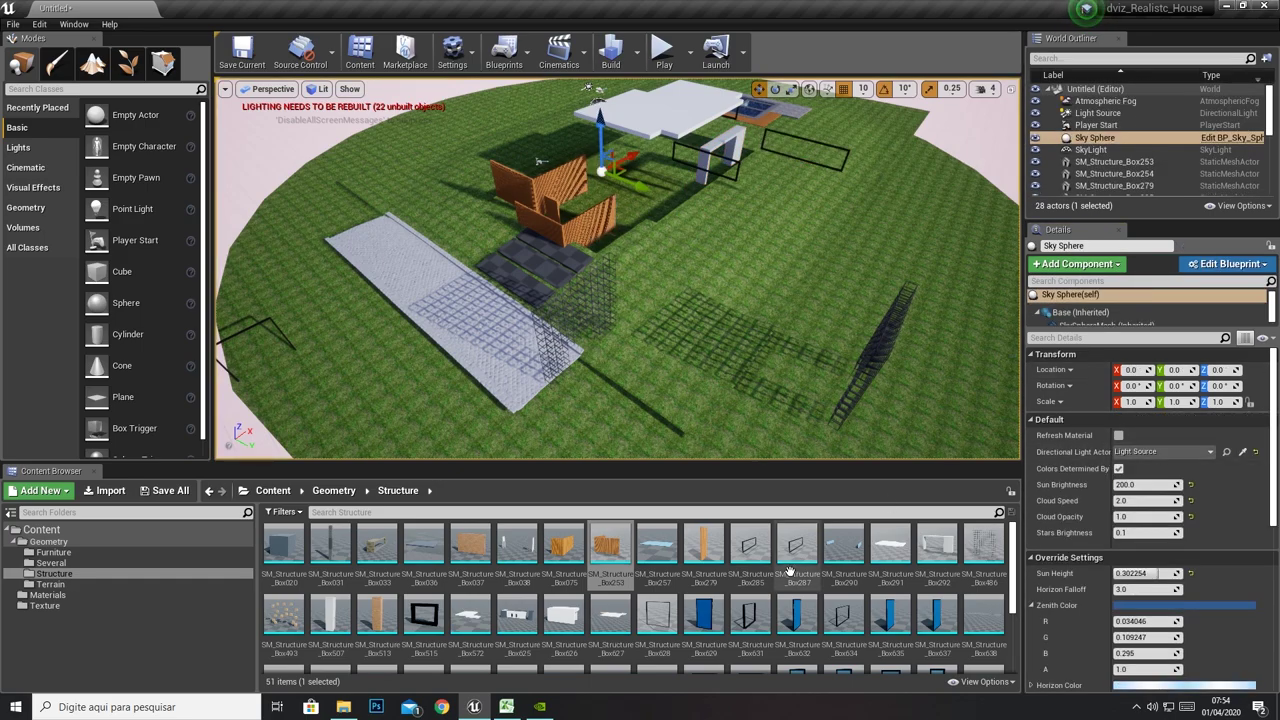
pyautogui.moveTo(790, 570); pyautogui.dragTo(855, 168)
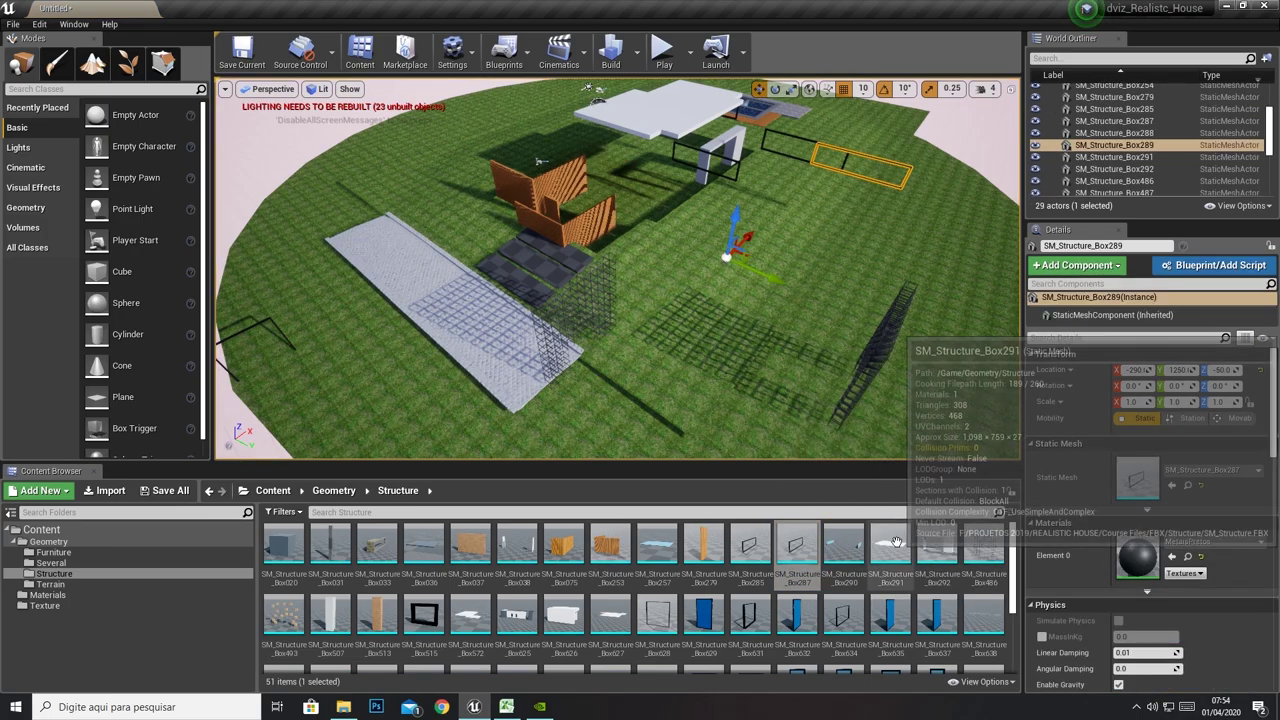
pyautogui.moveTo(843, 545); pyautogui.dragTo(640, 268)
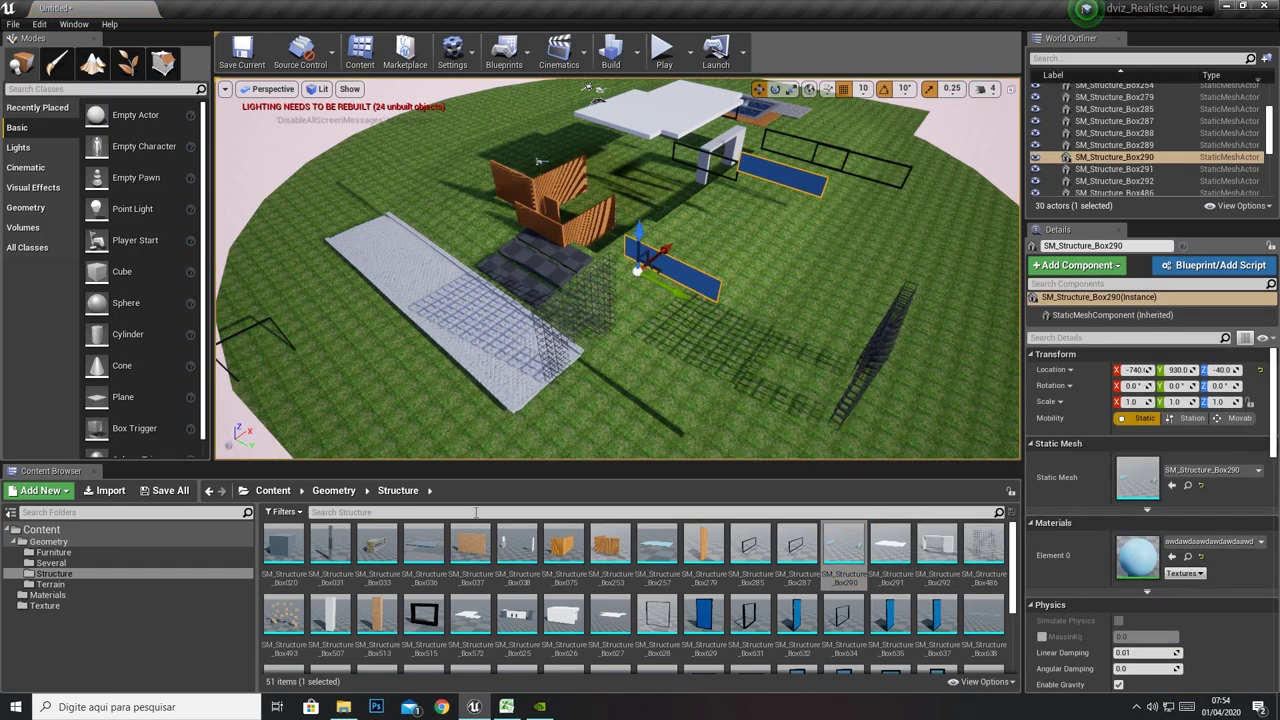
pyautogui.moveTo(377, 545); pyautogui.dragTo(377, 338)
pyautogui.moveTo(419, 212); pyautogui.dragTo(420, 212)
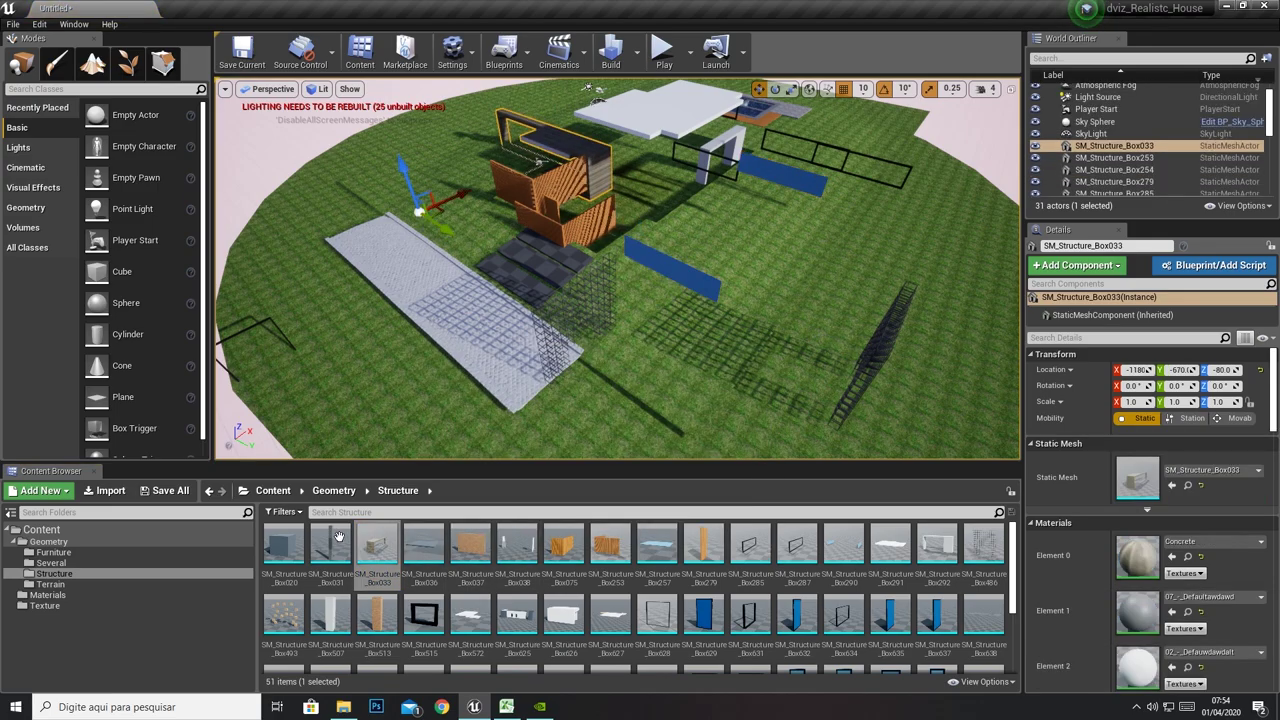
# Select all 51 Structure assets and drag them into the level together
pyautogui.scroll(-3, 335, 560)
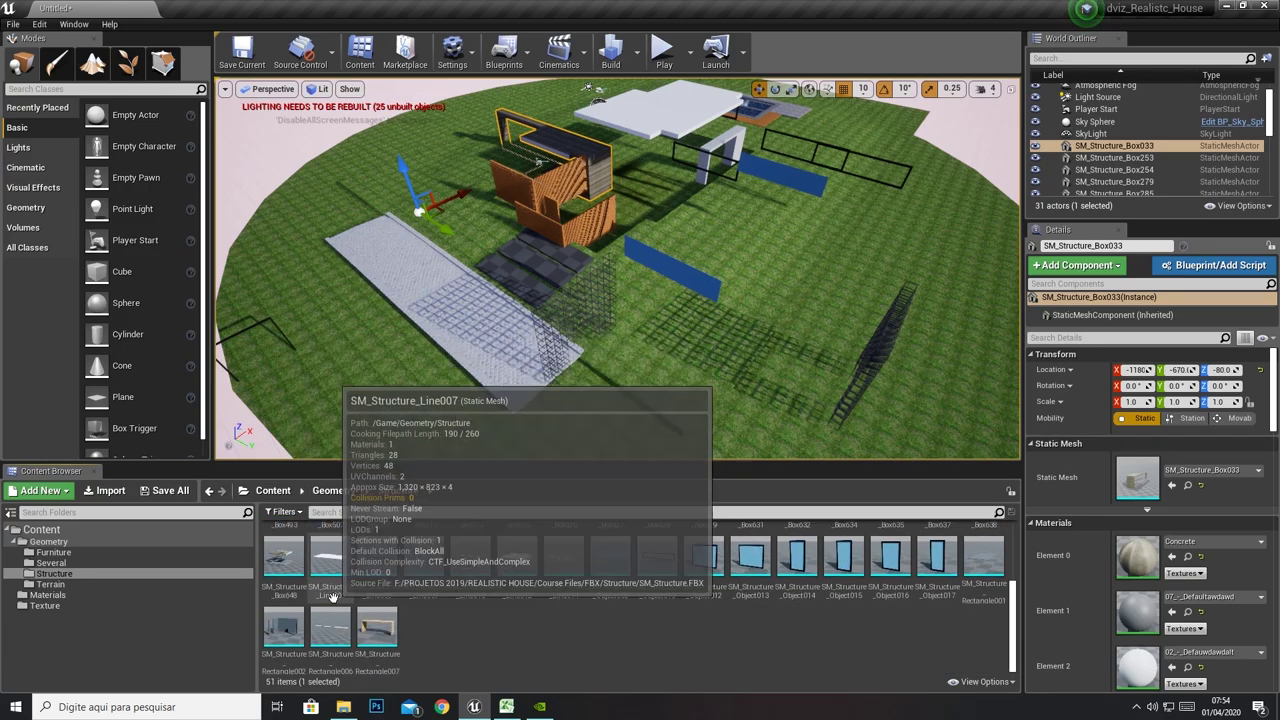
pyautogui.hotkey('ctrl', 'a')
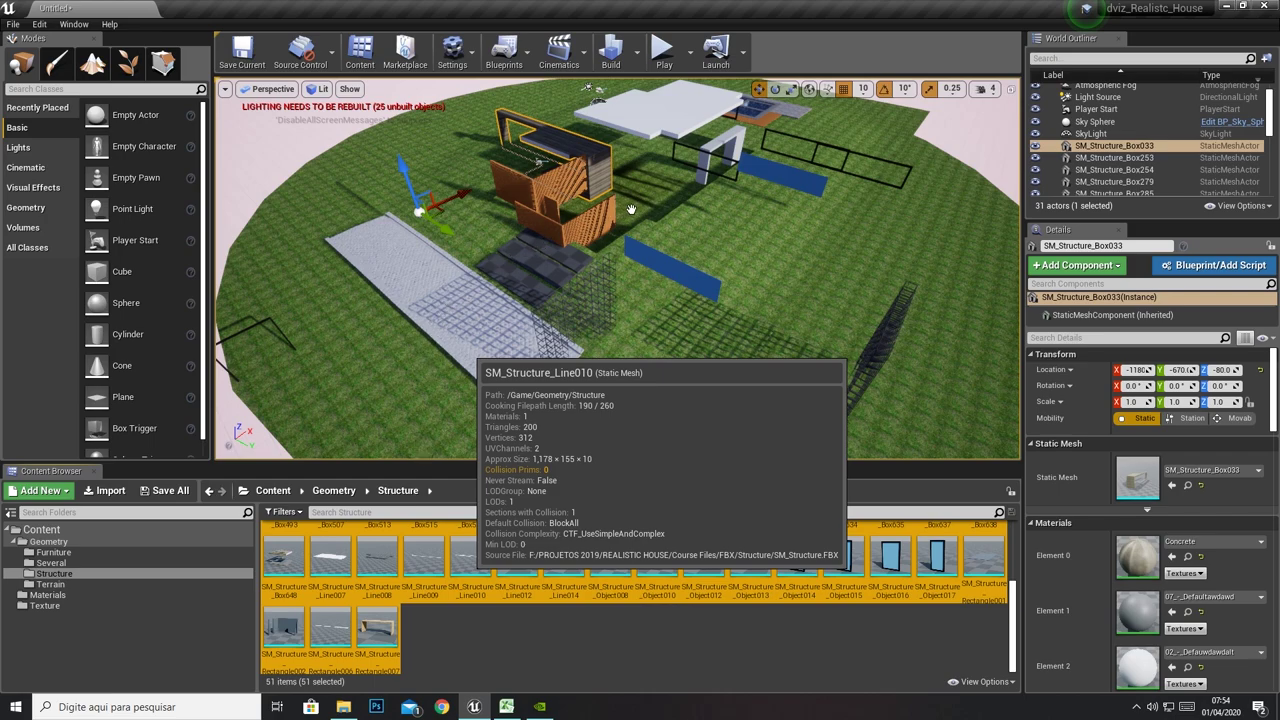
pyautogui.click(744, 641)
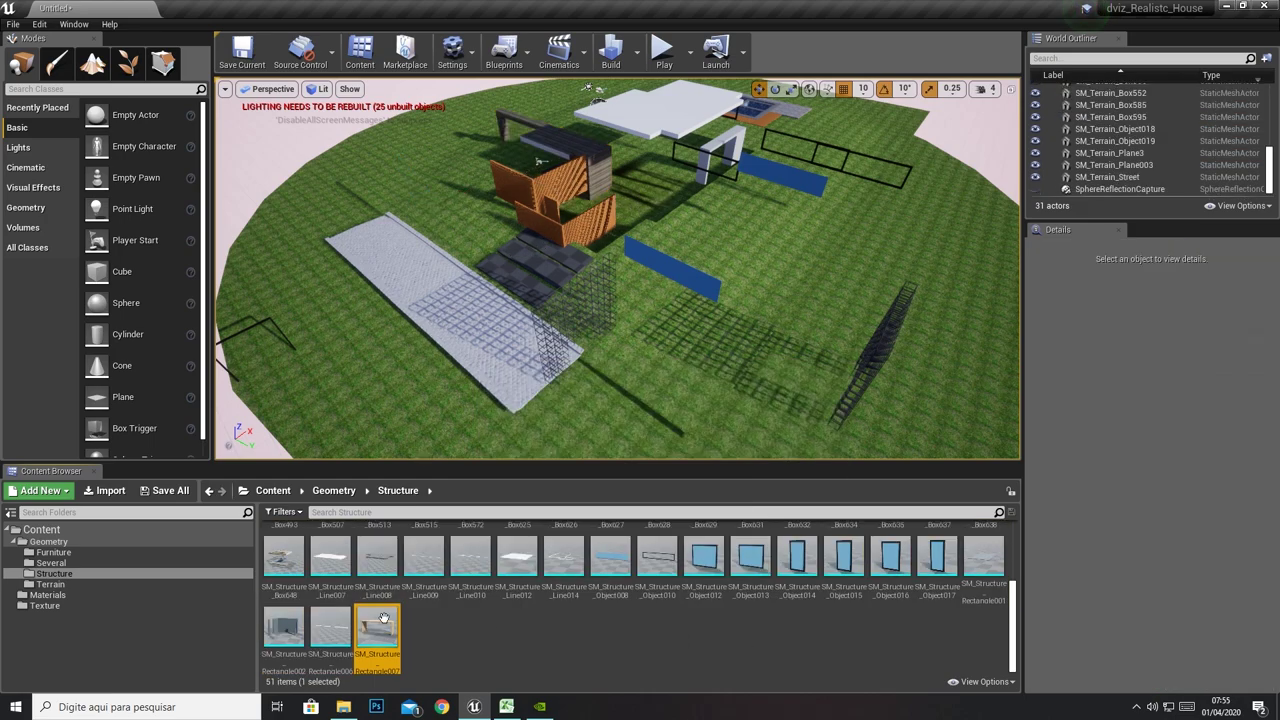
pyautogui.scroll(5, 383, 618)
pyautogui.hotkey('ctrl', 'a')
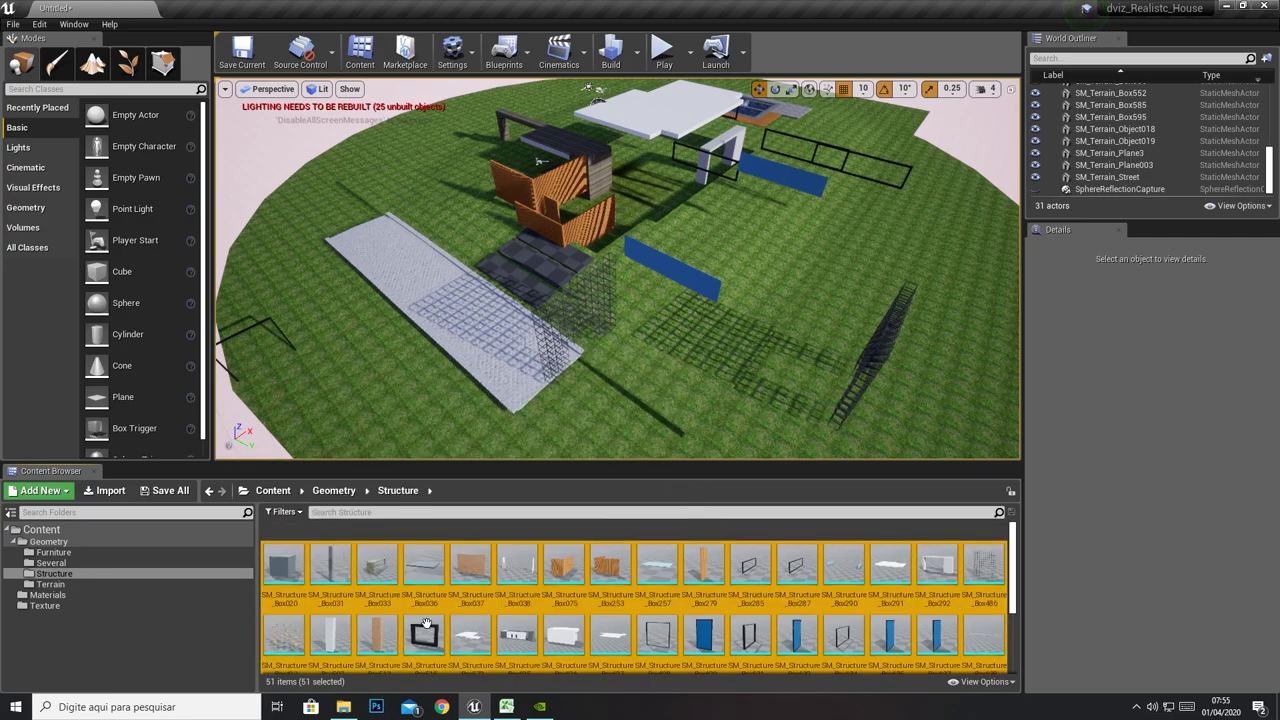
pyautogui.scroll(-3, 440, 615)
pyautogui.click(445, 649)
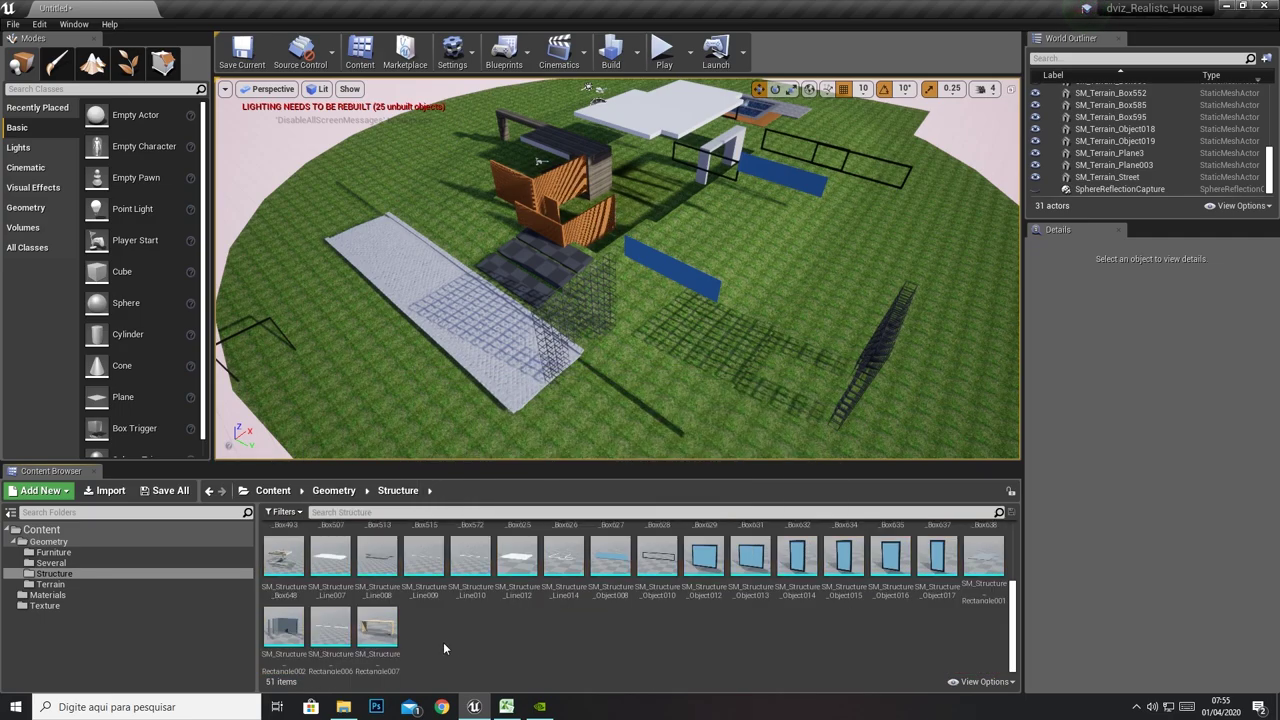
pyautogui.click(378, 630)
pyautogui.scroll(1, 430, 650)
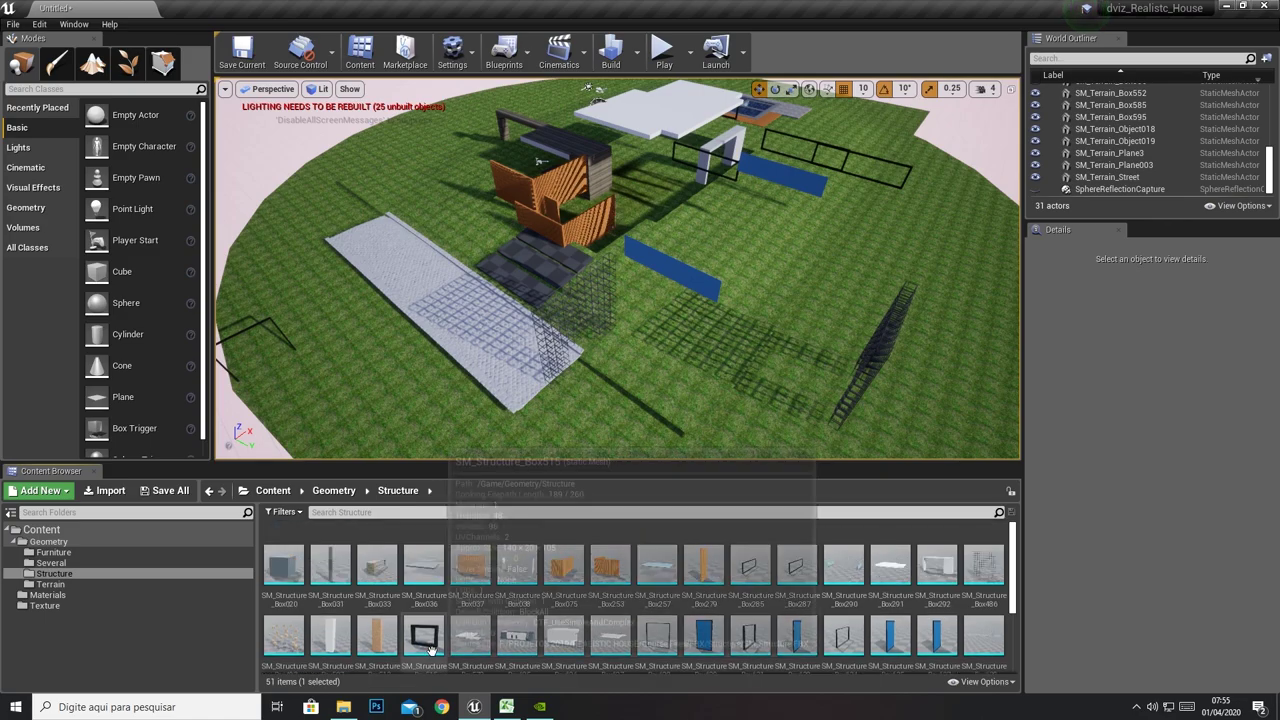
pyautogui.hotkey('ctrl', 'a')
pyautogui.moveTo(430, 648)
pyautogui.mouseDown()
pyautogui.moveTo(404, 535)
pyautogui.moveTo(582, 187)
pyautogui.mouseUp()
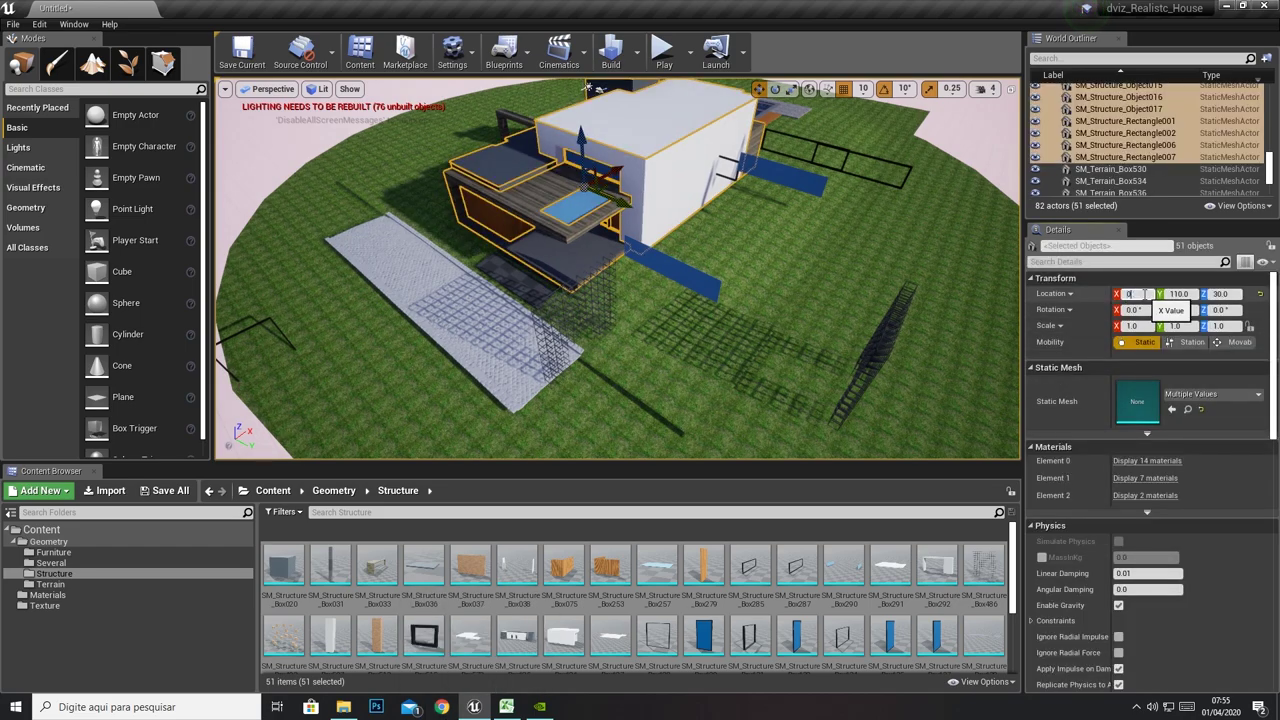
# Set the placed house meshes' location to 0, 0, 0
pyautogui.press('Tab')
pyautogui.write('0')
pyautogui.press('Tab')
pyautogui.write('0')
pyautogui.press('Return')
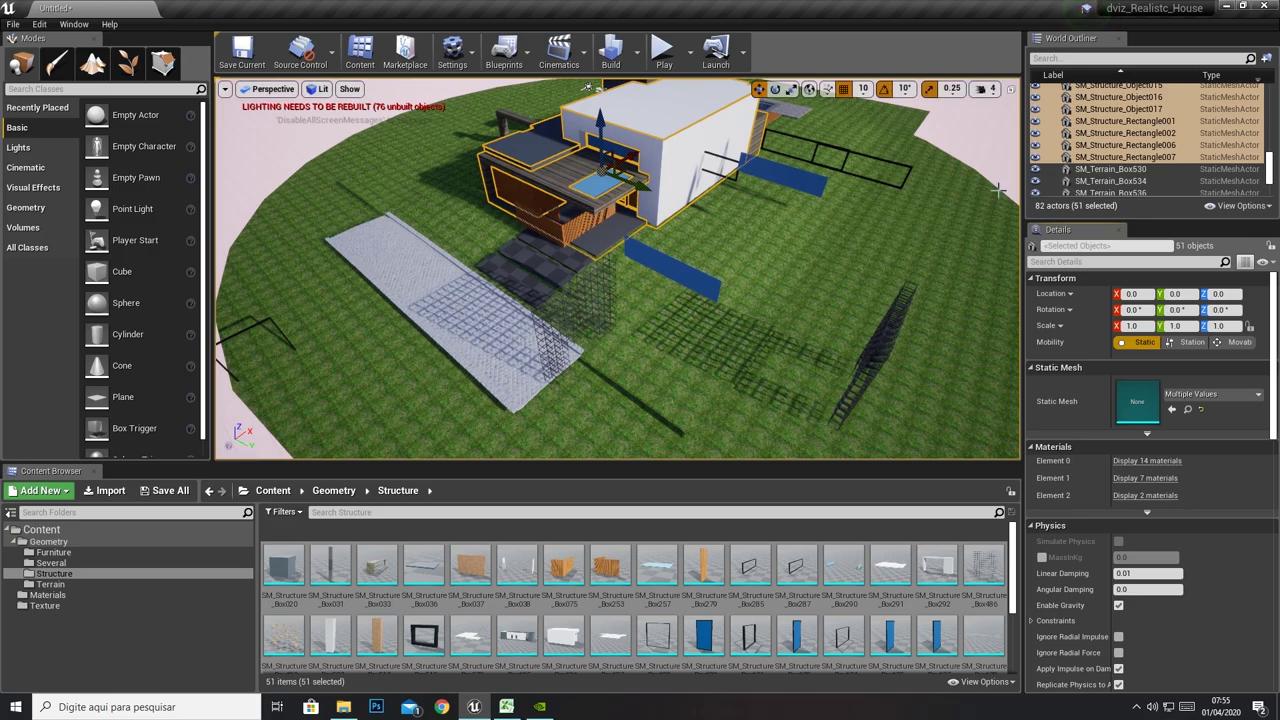
# Select the 76 actors from SM_Structure_Box020 to the last terrain piece in the World Outliner and delete them
pyautogui.moveTo(1273, 170)
pyautogui.mouseDown()
pyautogui.moveTo(1272, 203)
pyautogui.moveTo(1278, 136)
pyautogui.mouseUp()
pyautogui.click(1123, 180)
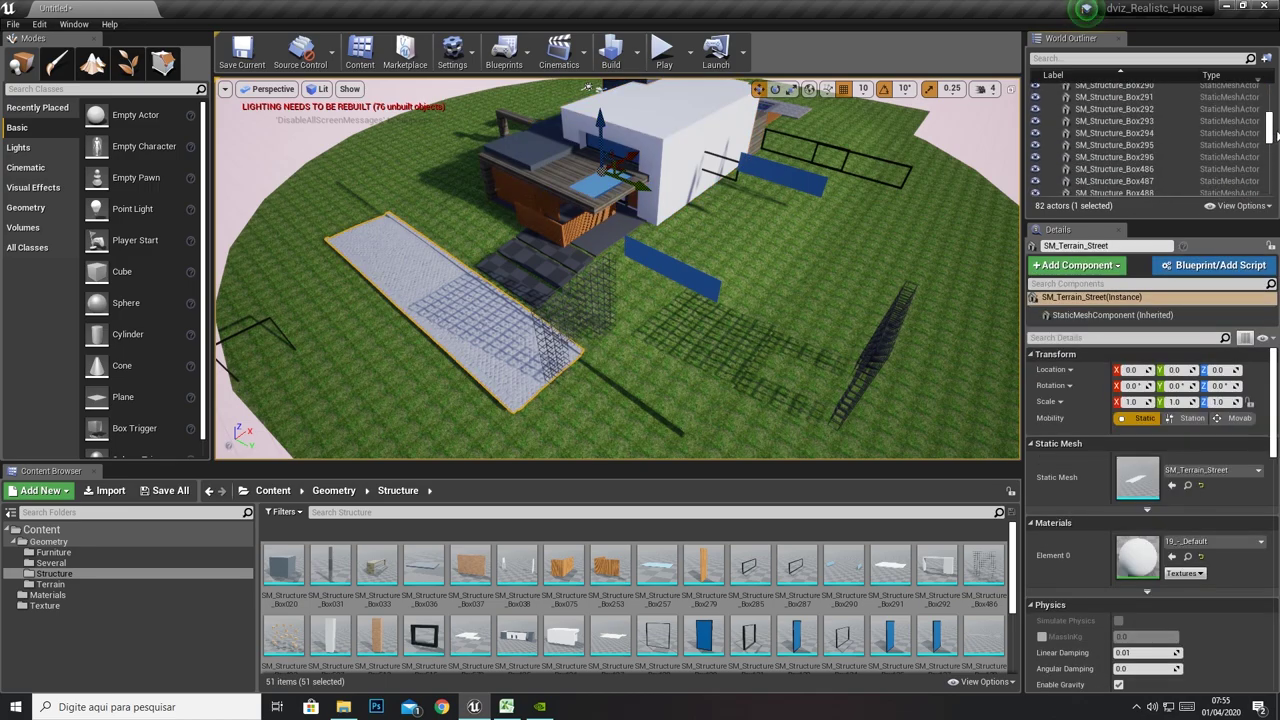
pyautogui.moveTo(1278, 136); pyautogui.dragTo(1276, 92)
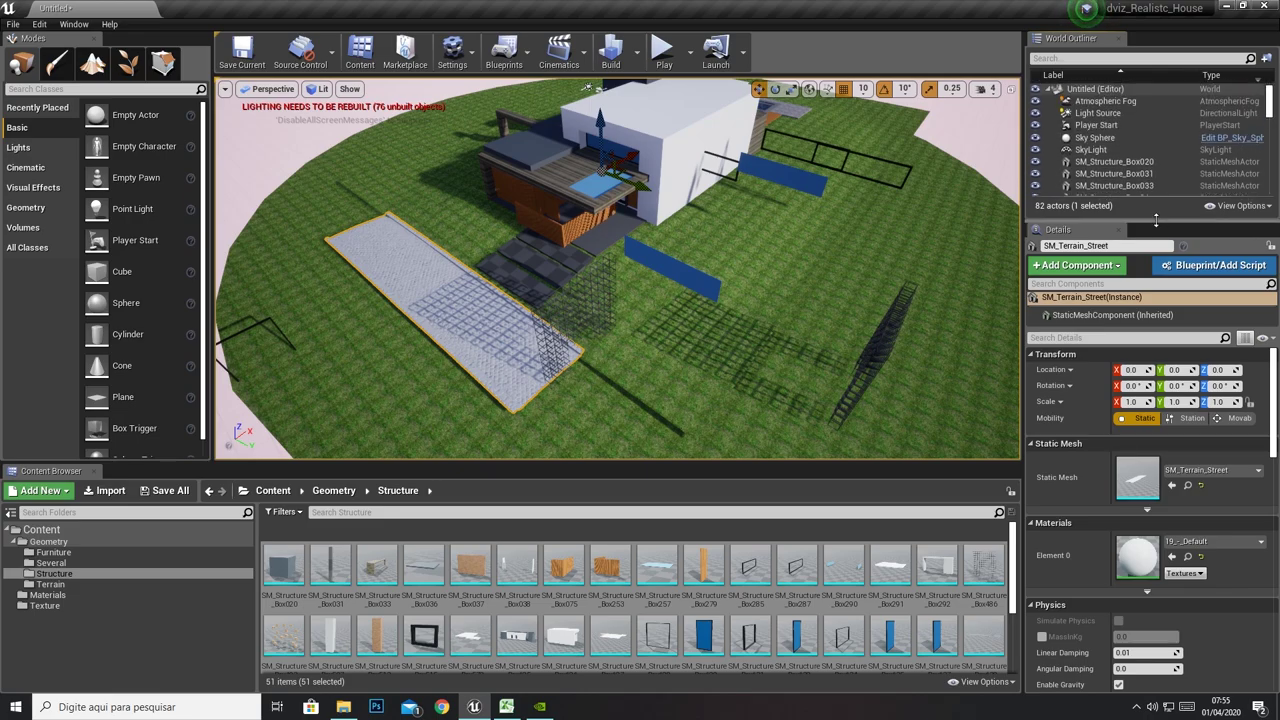
pyautogui.moveTo(1156, 219); pyautogui.dragTo(1157, 446)
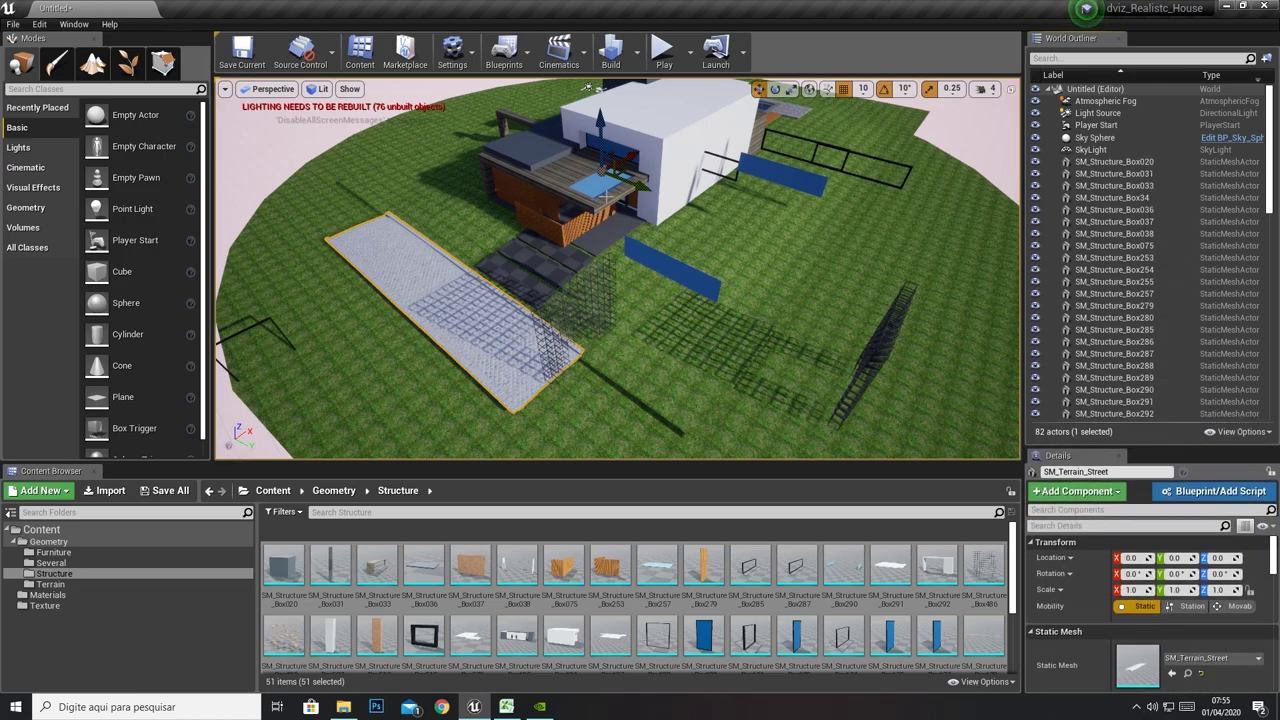
pyautogui.keyDown('shift'); pyautogui.click(1072, 162); pyautogui.keyUp('shift')
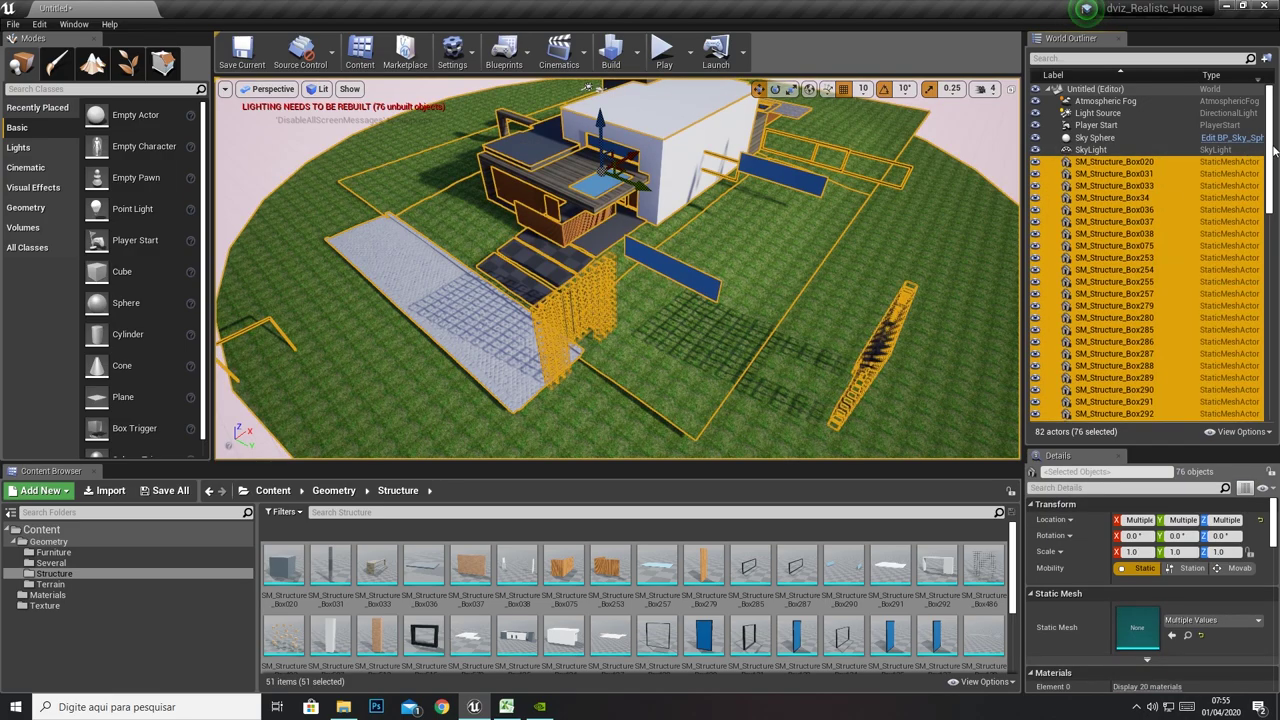
pyautogui.moveTo(1270, 153); pyautogui.dragTo(1270, 410)
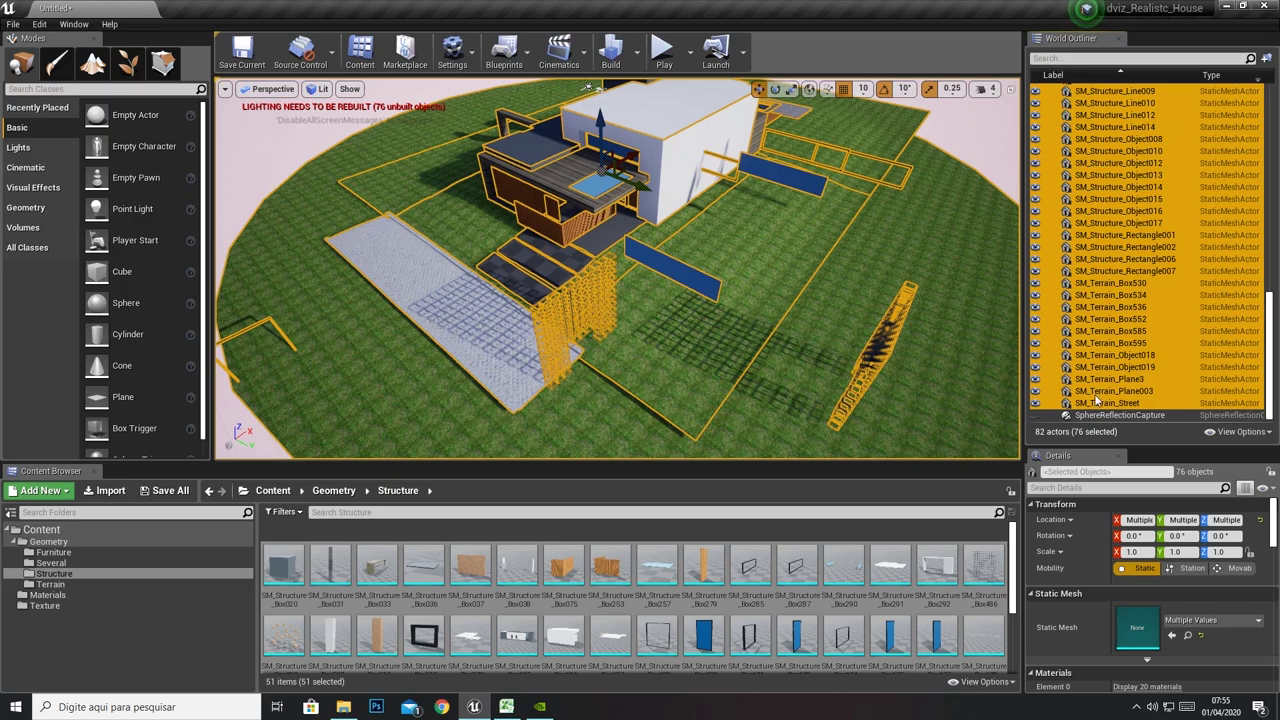
pyautogui.press('Delete')
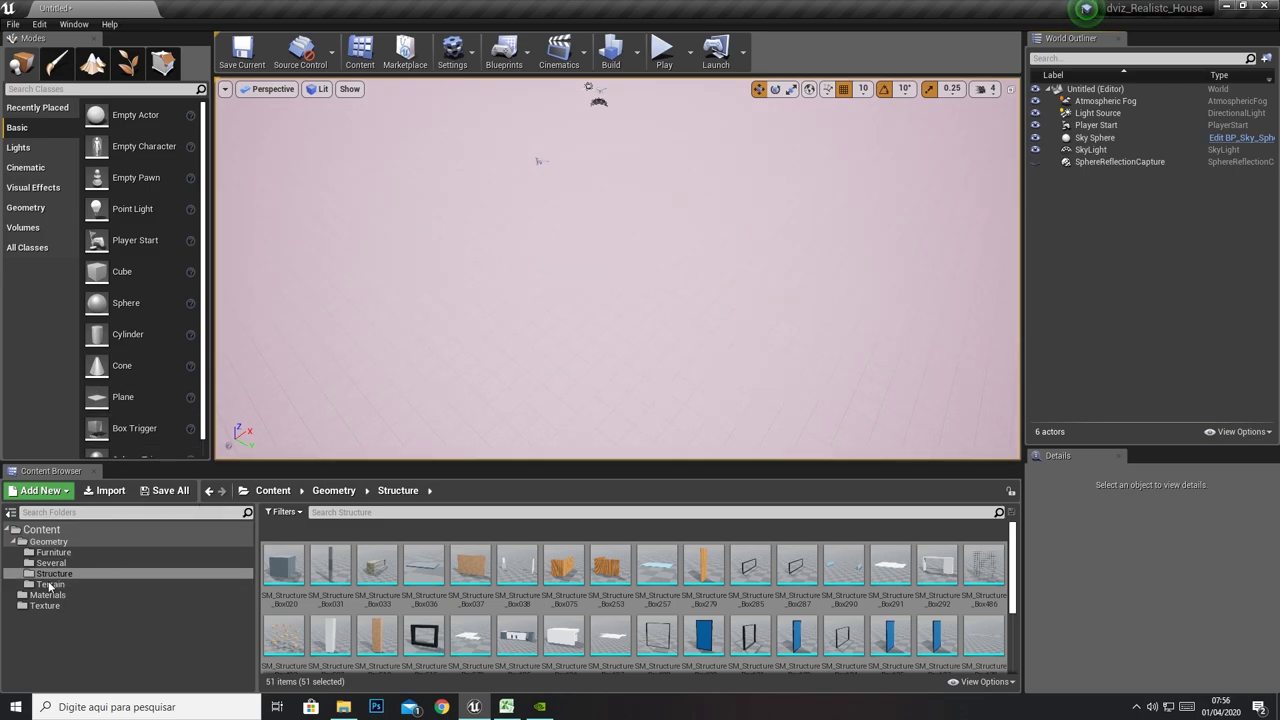
# Select all 11 Terrain meshes and drag them into the level
pyautogui.click(49, 584)
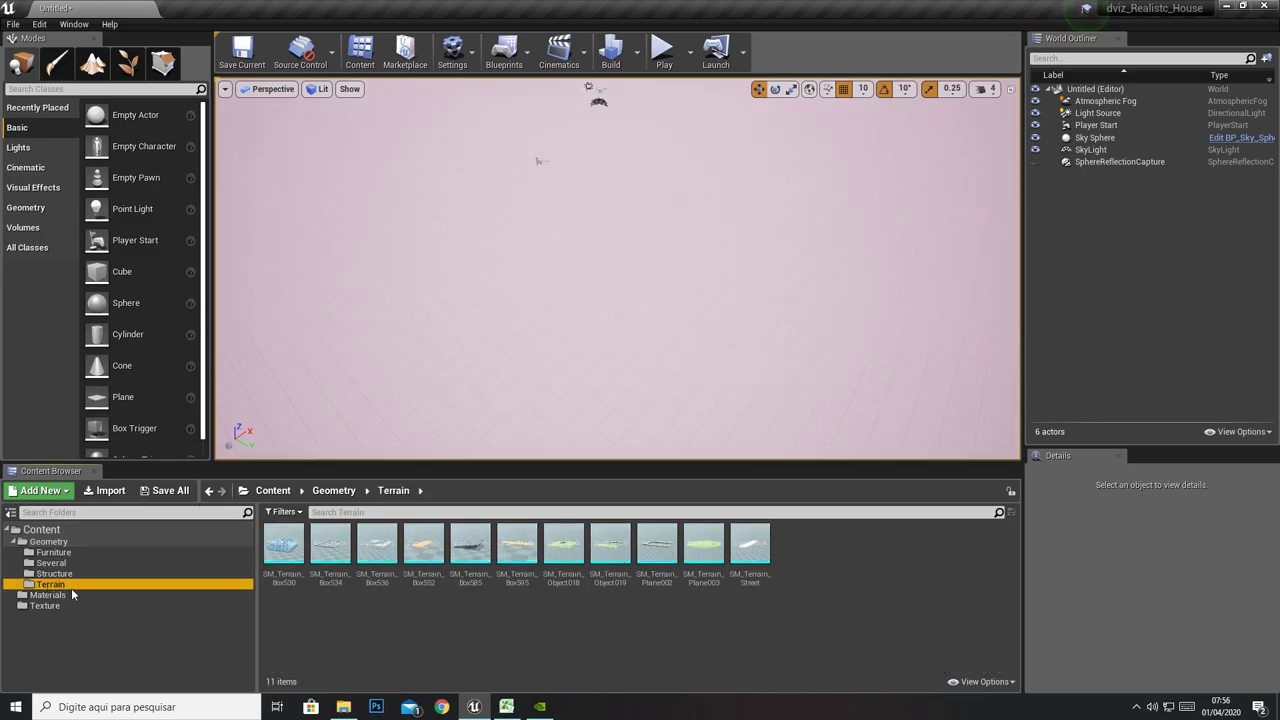
pyautogui.click(265, 537)
pyautogui.keyDown('shift'); pyautogui.click(750, 545); pyautogui.keyUp('shift')
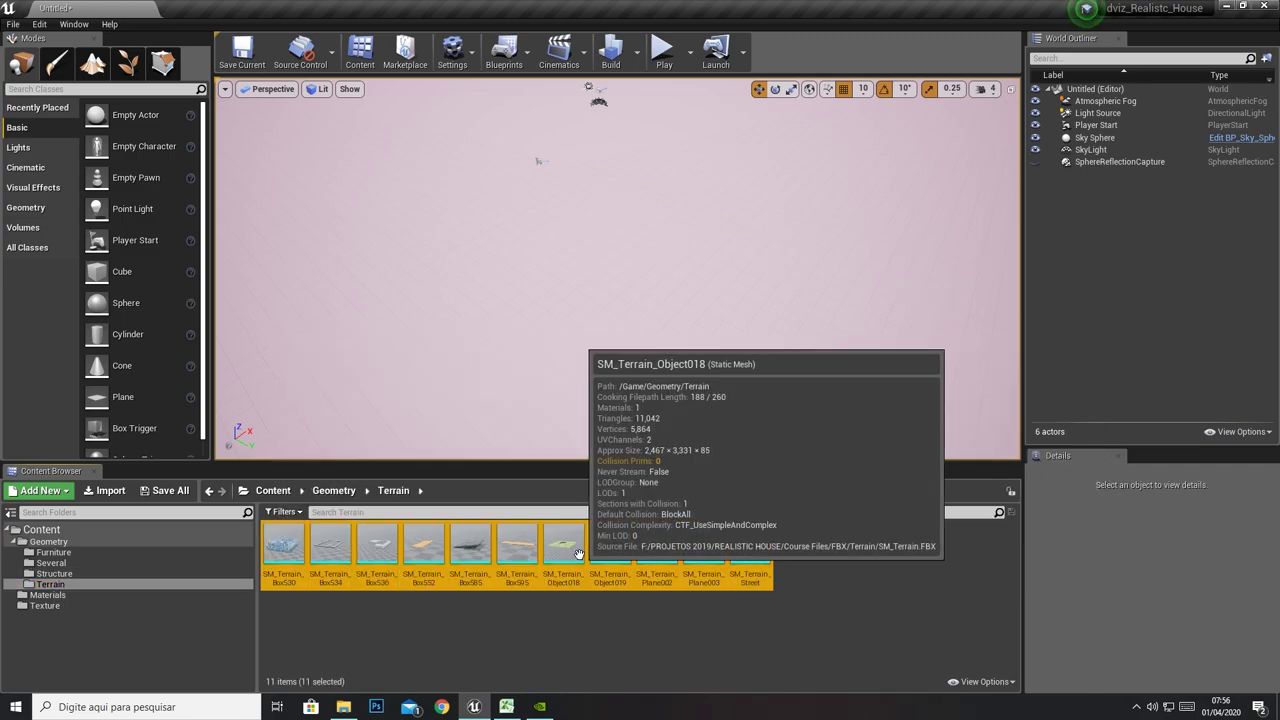
pyautogui.moveTo(579, 553); pyautogui.dragTo(592, 266)
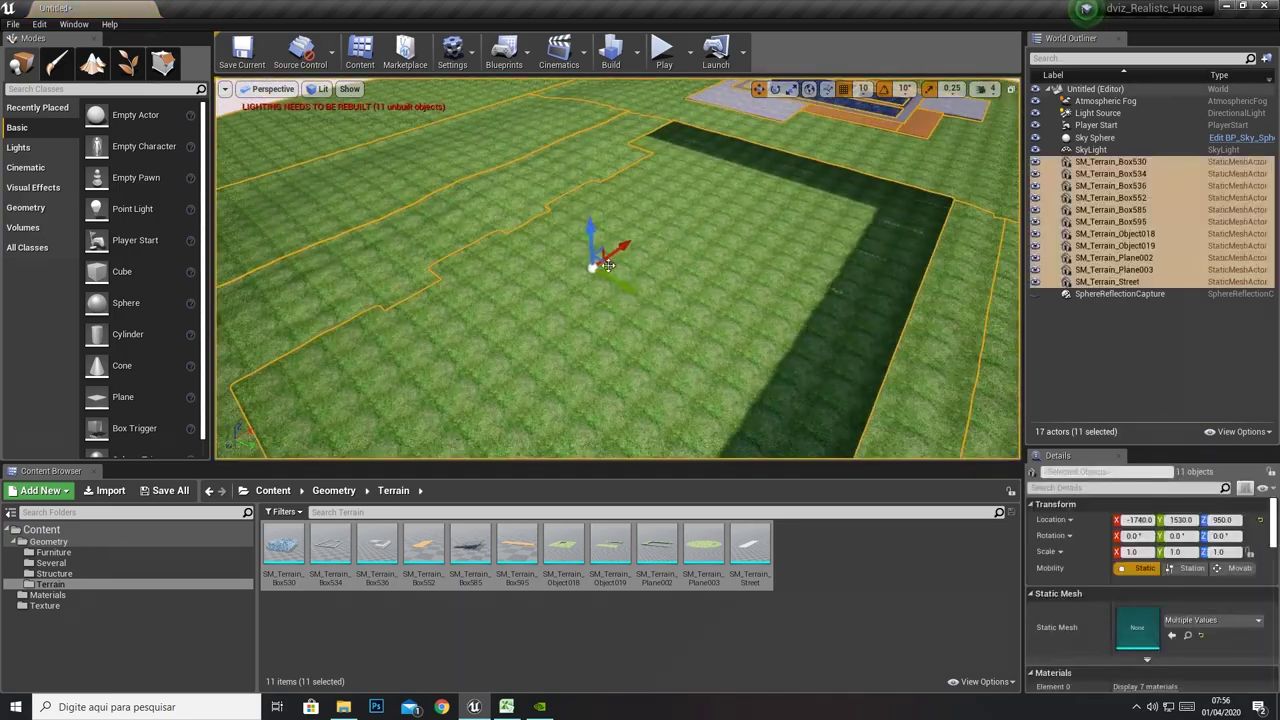
# Set the terrain meshes' location to 0, 0, 0
pyautogui.scroll(-3, 607, 265)
pyautogui.scroll(-3, 607, 265)
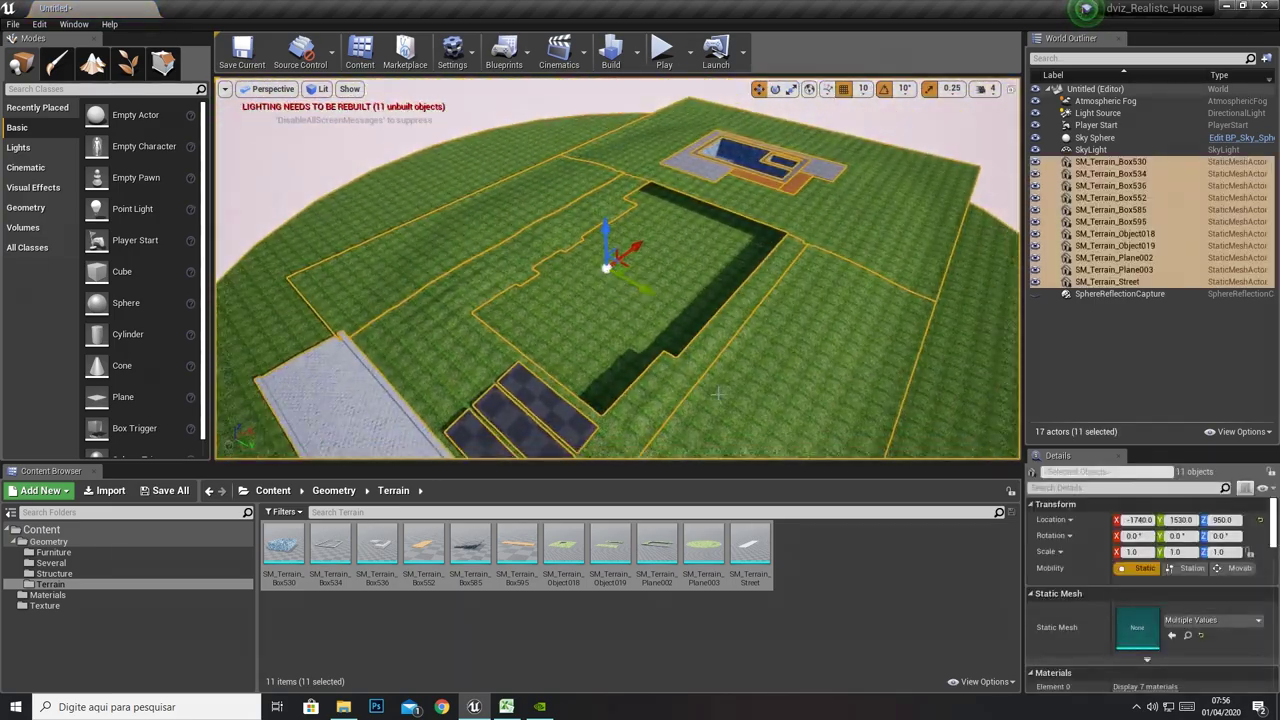
pyautogui.click(1137, 520)
pyautogui.write('0')
pyautogui.press('Tab')
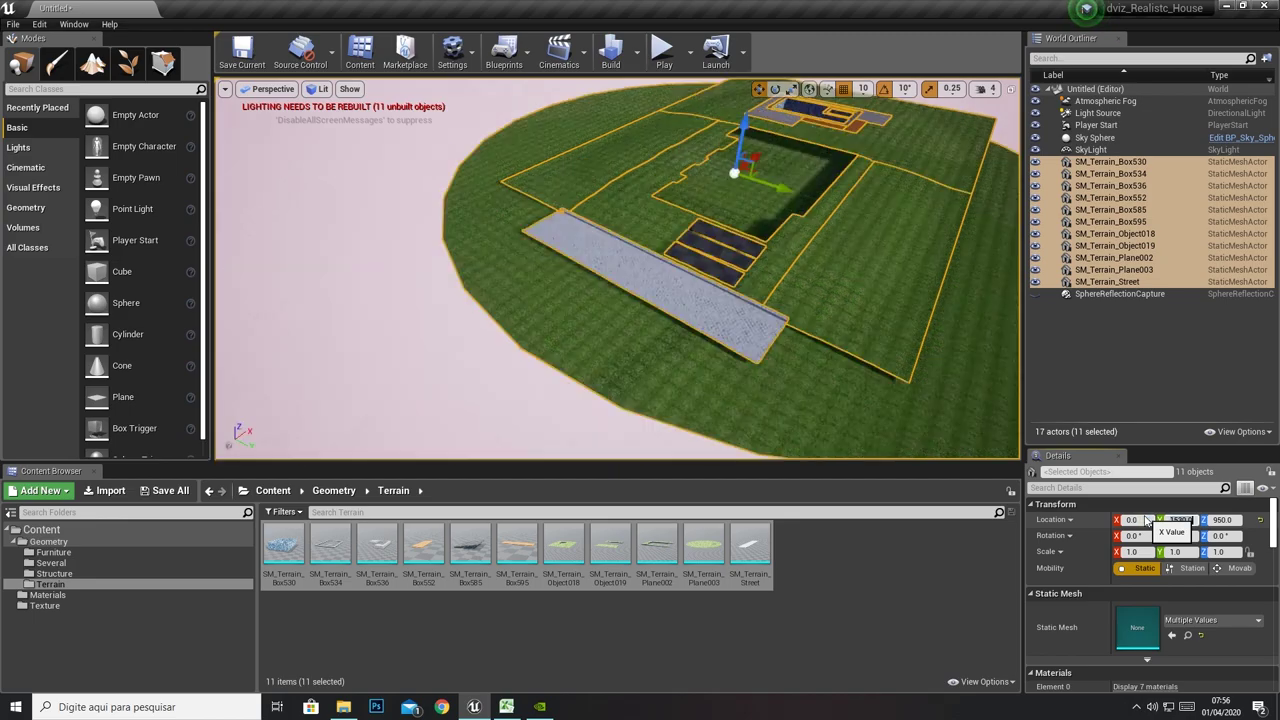
pyautogui.write('0')
pyautogui.press('Tab')
pyautogui.write('0')
pyautogui.press('Return')
pyautogui.click(973, 369)
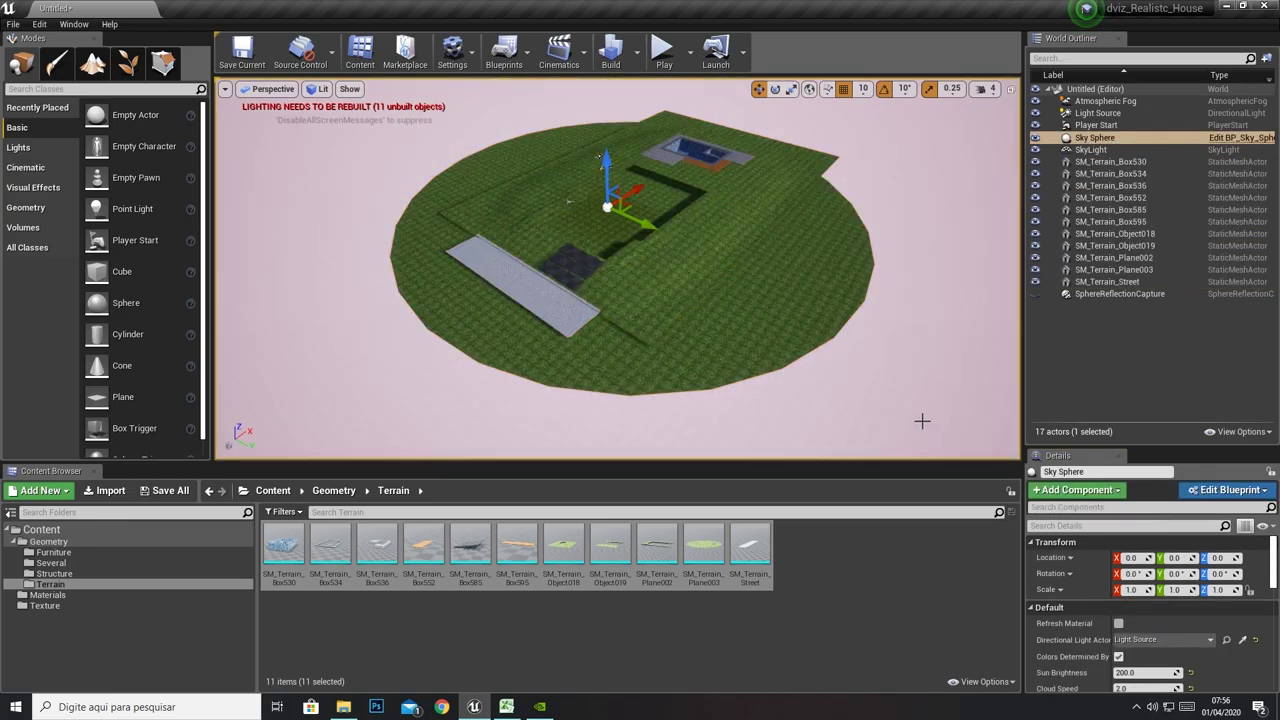
# Select all 51 Structure meshes and drag them into the level
pyautogui.click(58, 575)
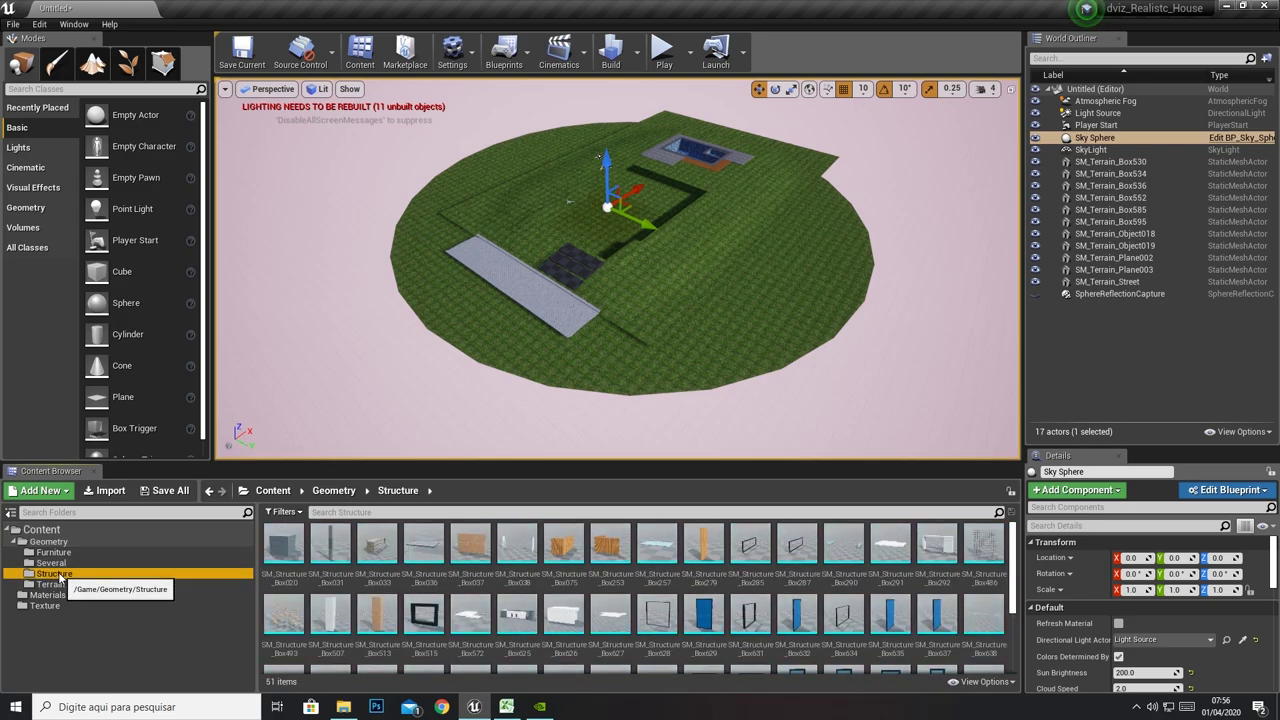
pyautogui.click(284, 565)
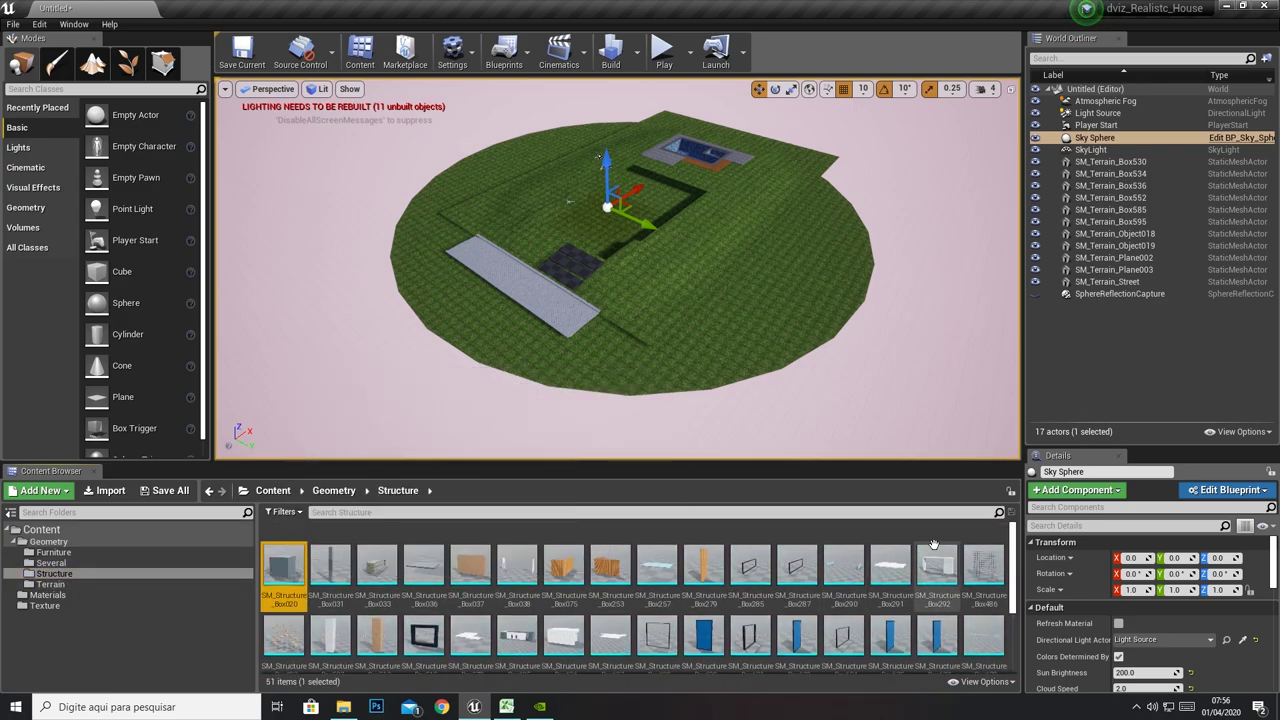
pyautogui.moveTo(1013, 541); pyautogui.dragTo(1015, 633)
pyautogui.keyDown('shift'); pyautogui.click(377, 628); pyautogui.keyUp('shift')
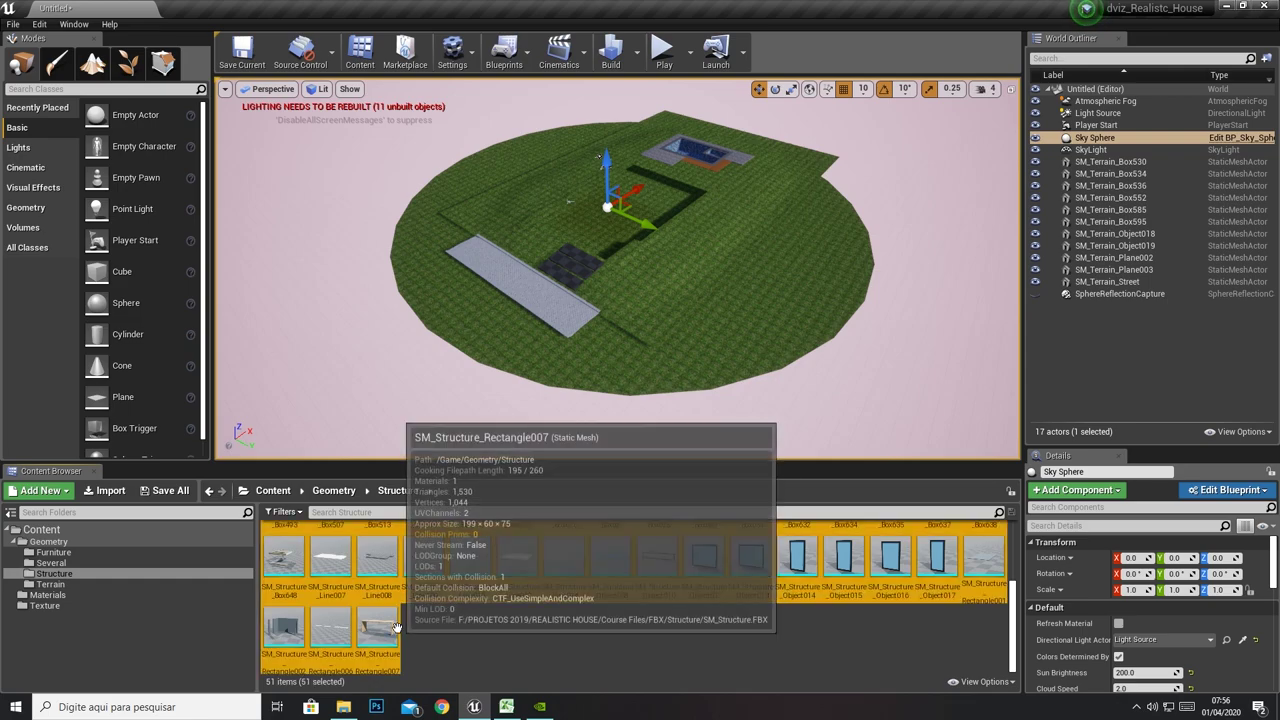
pyautogui.moveTo(813, 561)
pyautogui.mouseDown()
pyautogui.moveTo(627, 313)
pyautogui.moveTo(586, 231)
pyautogui.moveTo(668, 180)
pyautogui.mouseUp()
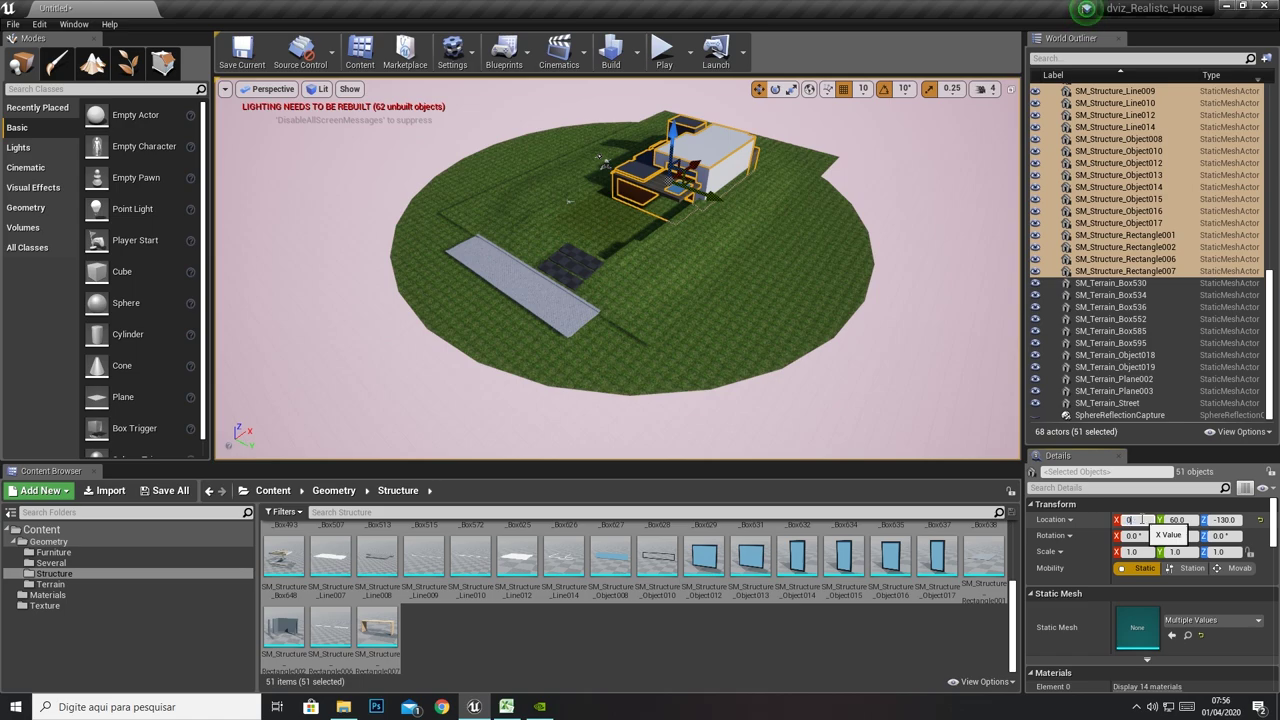
# Set the house meshes' location to 0, 0, 0
pyautogui.press('Tab')
pyautogui.write('0')
pyautogui.press('Tab')
pyautogui.write('0')
pyautogui.press('Return')
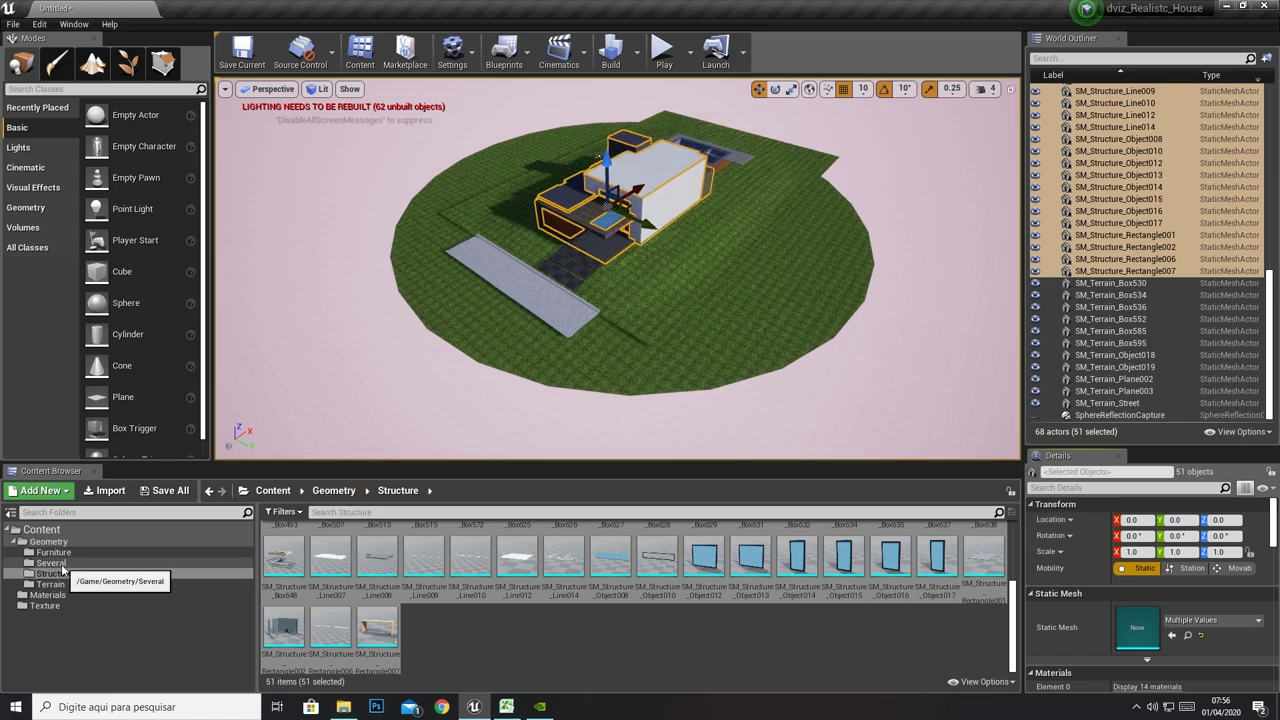
# Select all 17 assets in the Several folder and drag them into the level
pyautogui.click(60, 563)
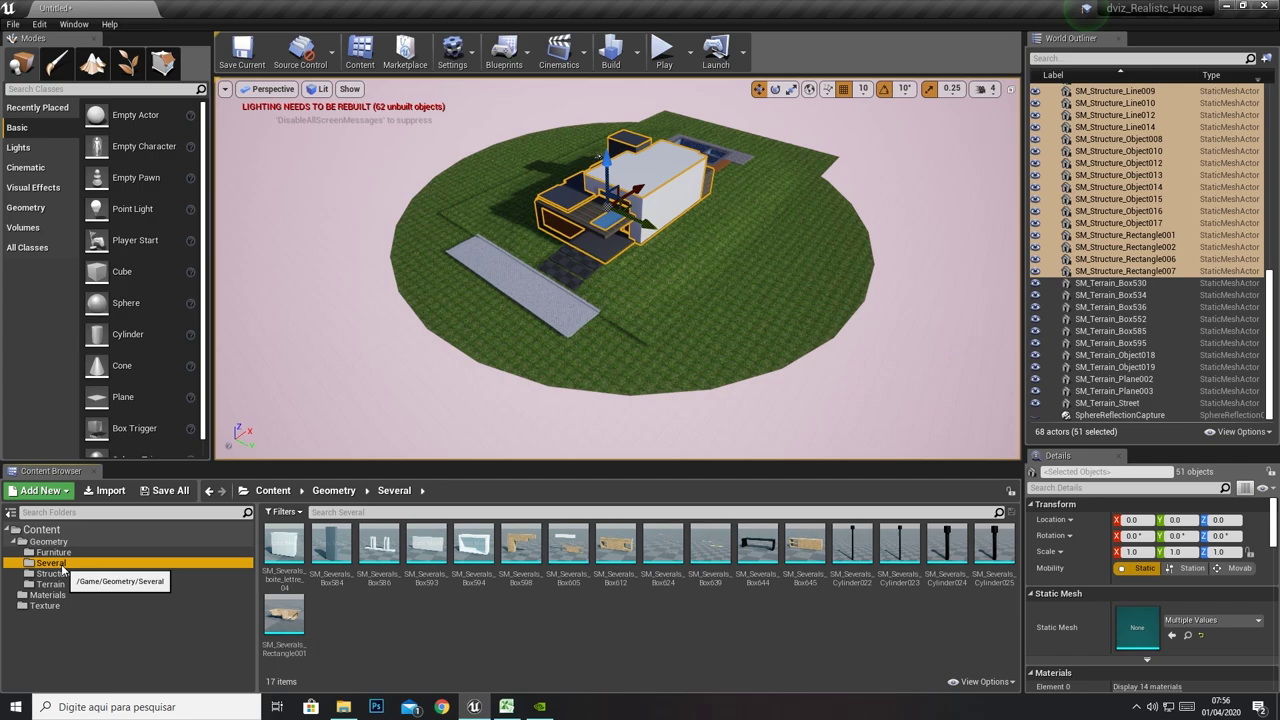
pyautogui.click(283, 548)
pyautogui.keyDown('shift'); pyautogui.click(284, 618); pyautogui.keyUp('shift')
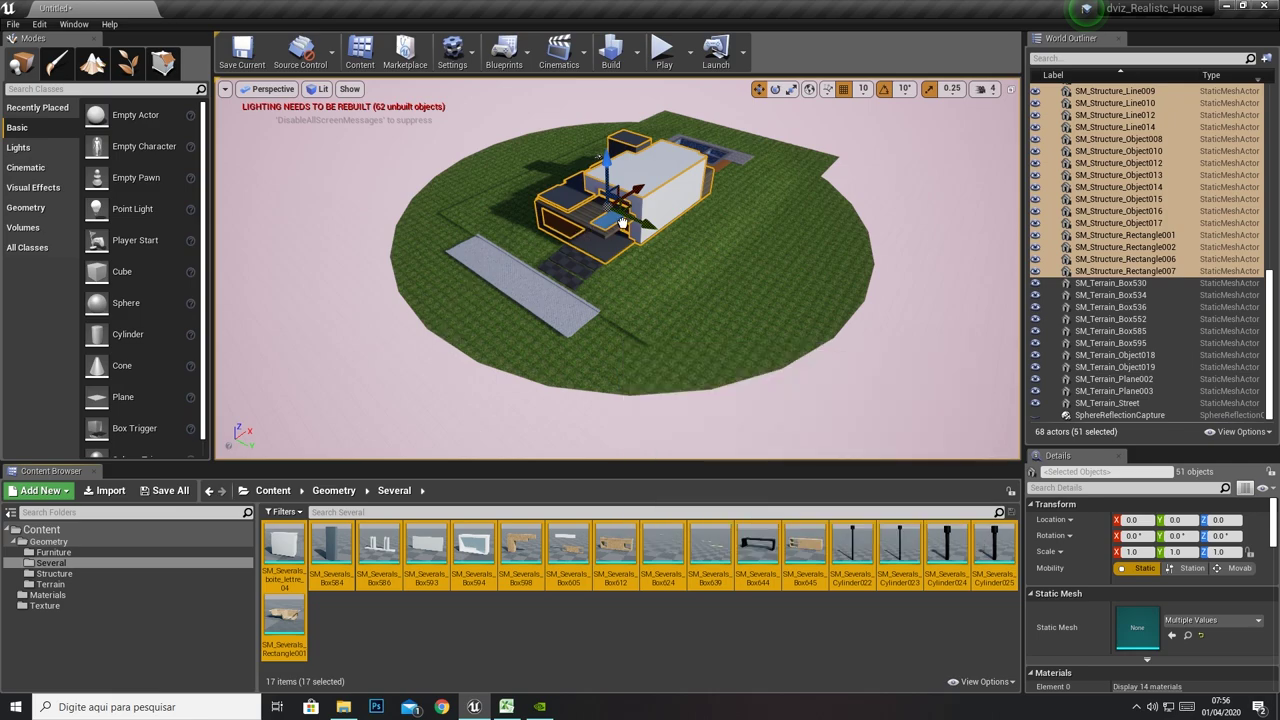
pyautogui.moveTo(622, 224); pyautogui.dragTo(623, 222)
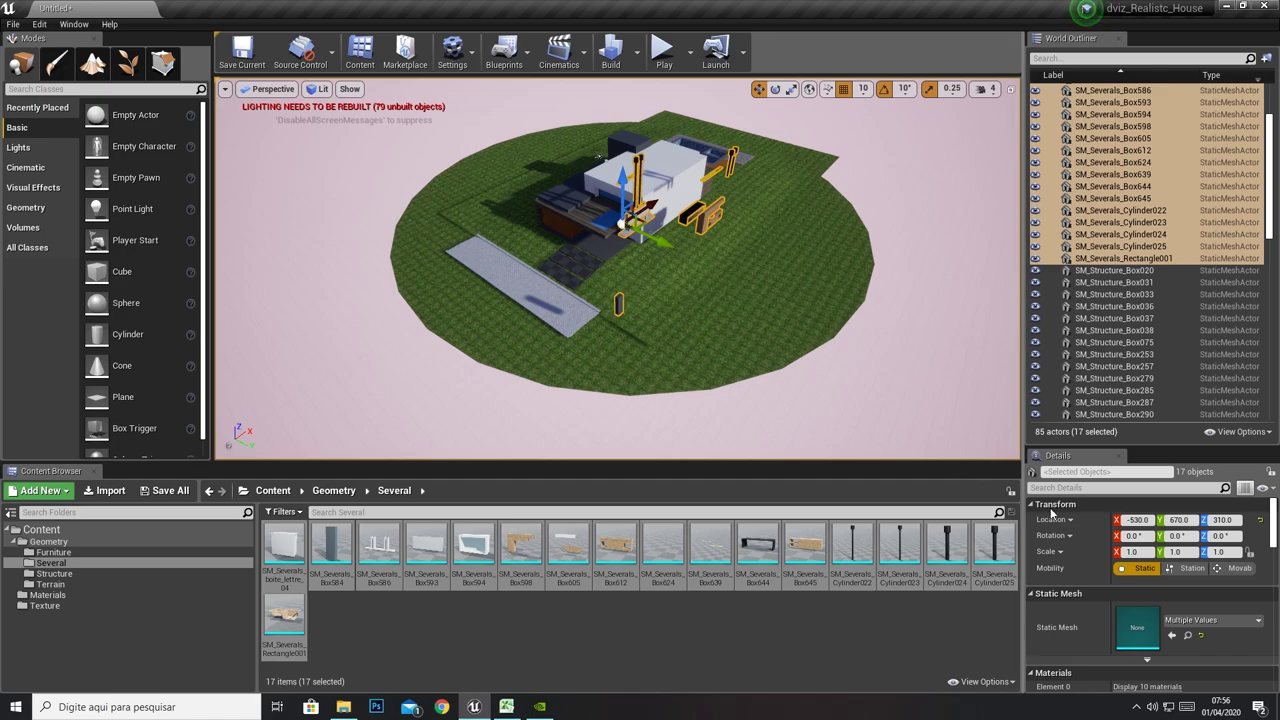
# Set the 17 Several meshes' location to 0, 0, 0
pyautogui.write('0')
pyautogui.press('Tab')
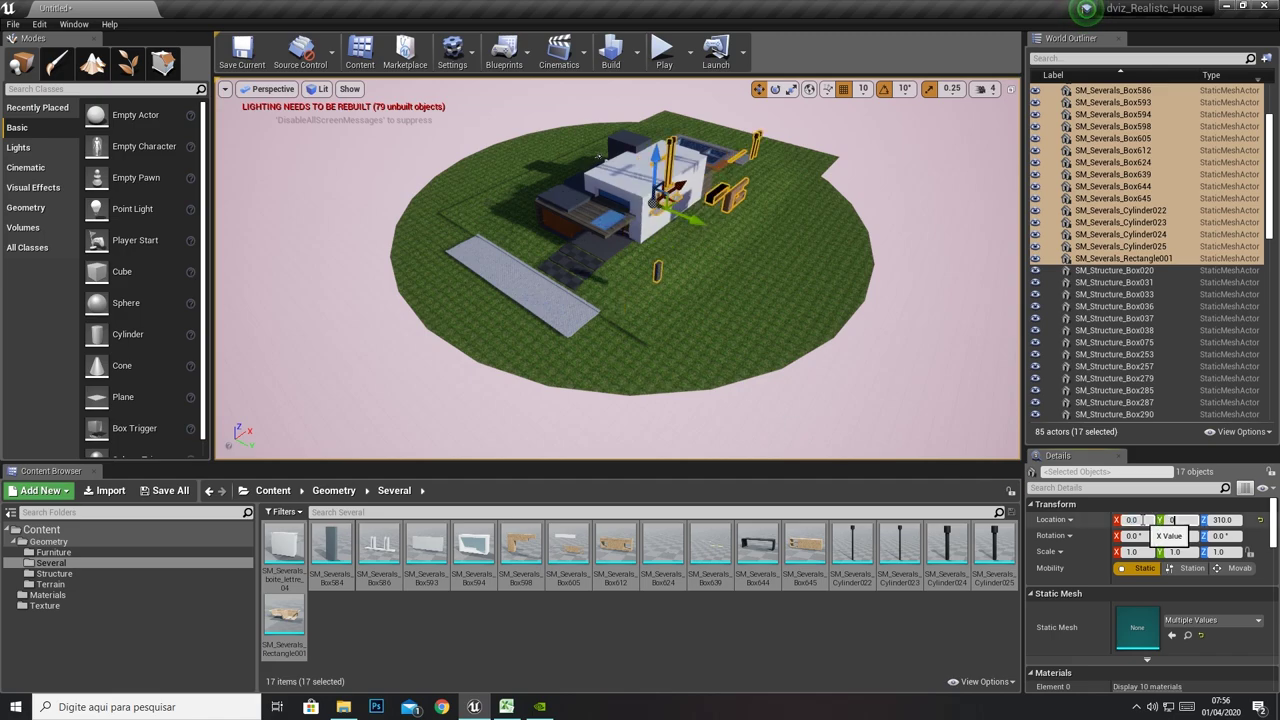
pyautogui.write('0')
pyautogui.press('Tab')
pyautogui.write('0')
pyautogui.press('Return')
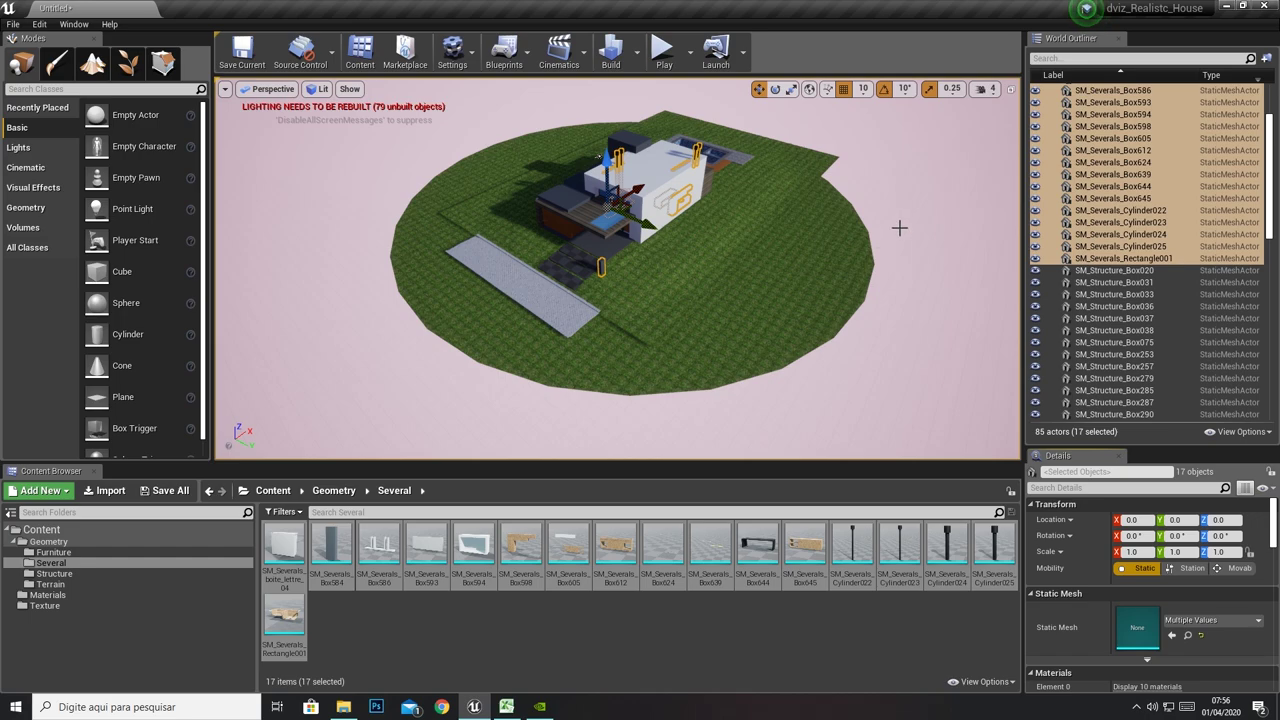
pyautogui.click(899, 228)
pyautogui.click(53, 552)
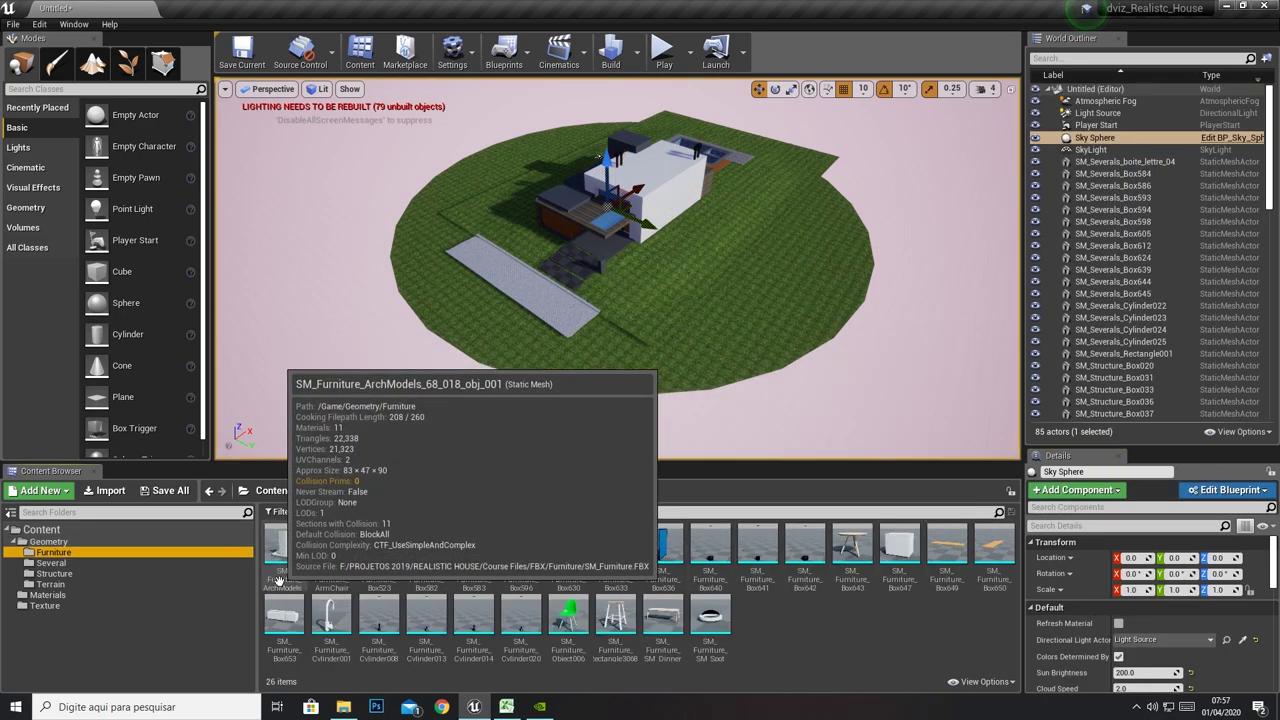
pyautogui.moveTo(620, 380); pyautogui.dragTo(620, 220)
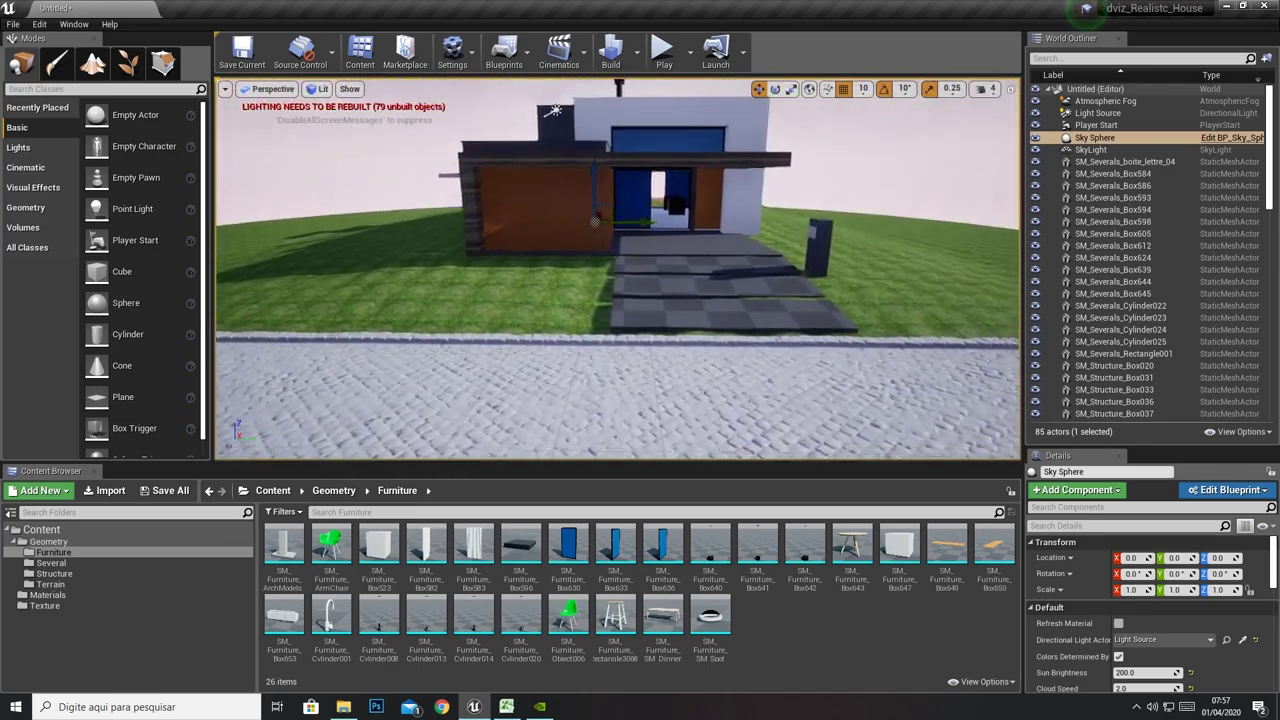
pyautogui.moveTo(620, 300)
pyautogui.mouseDown()
pyautogui.moveTo(700, 260)
pyautogui.moveTo(600, 260)
pyautogui.mouseUp()
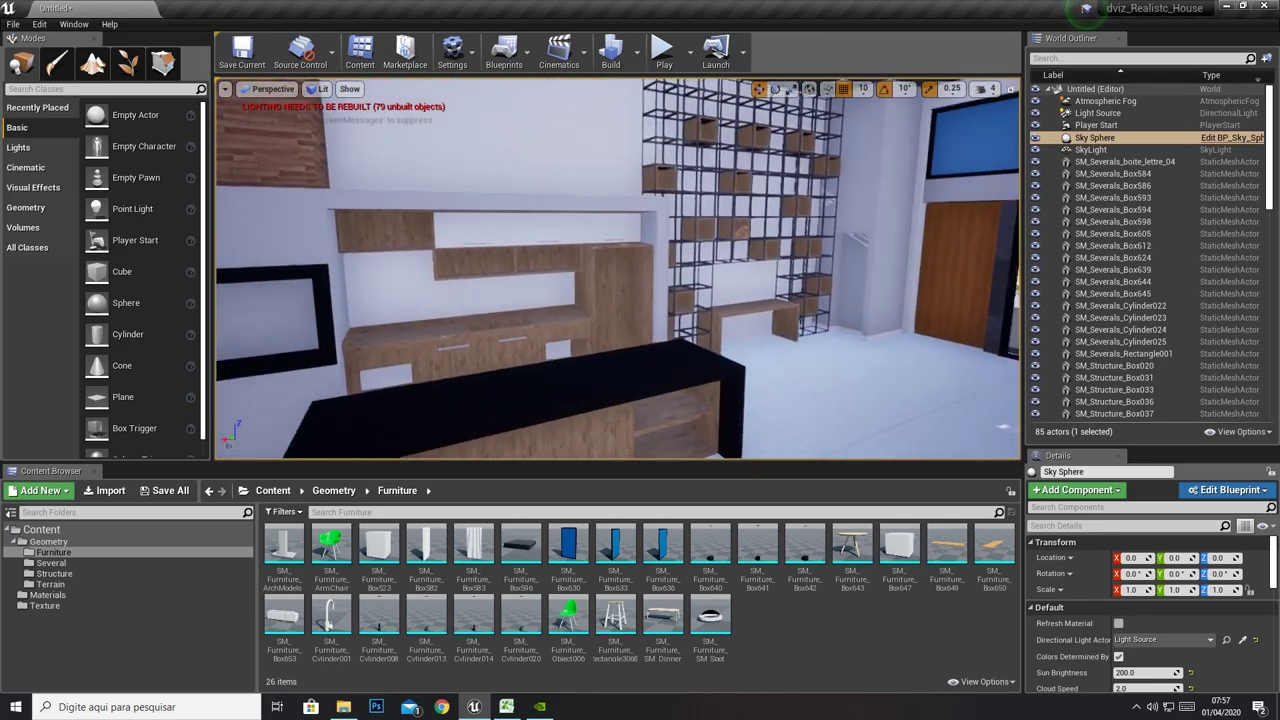
pyautogui.moveTo(600, 260)
pyautogui.mouseDown()
pyautogui.moveTo(500, 260)
pyautogui.moveTo(480, 300)
pyautogui.moveTo(460, 300)
pyautogui.moveTo(490, 290)
pyautogui.mouseUp()
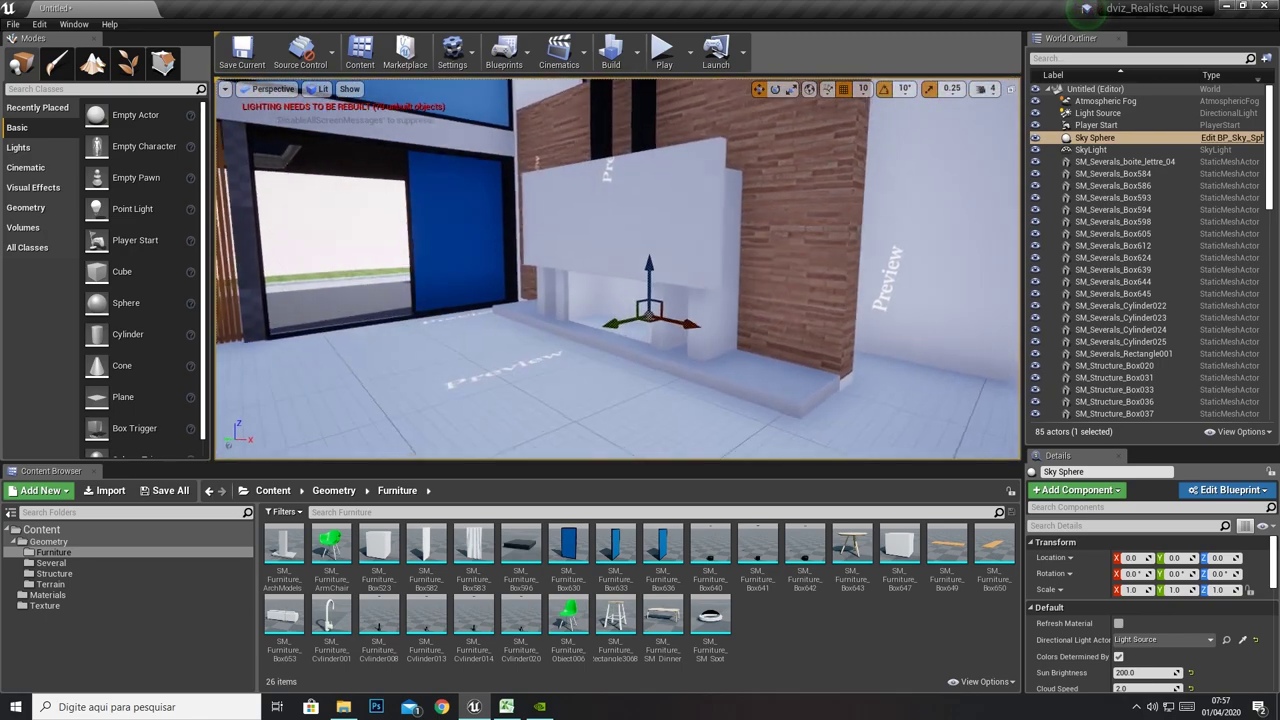
pyautogui.moveTo(490, 290)
pyautogui.mouseDown()
pyautogui.moveTo(430, 290)
pyautogui.moveTo(430, 250)
pyautogui.moveTo(430, 290)
pyautogui.moveTo(470, 290)
pyautogui.moveTo(470, 270)
pyautogui.moveTo(225, 280)
pyautogui.mouseUp()
pyautogui.click(681, 220)
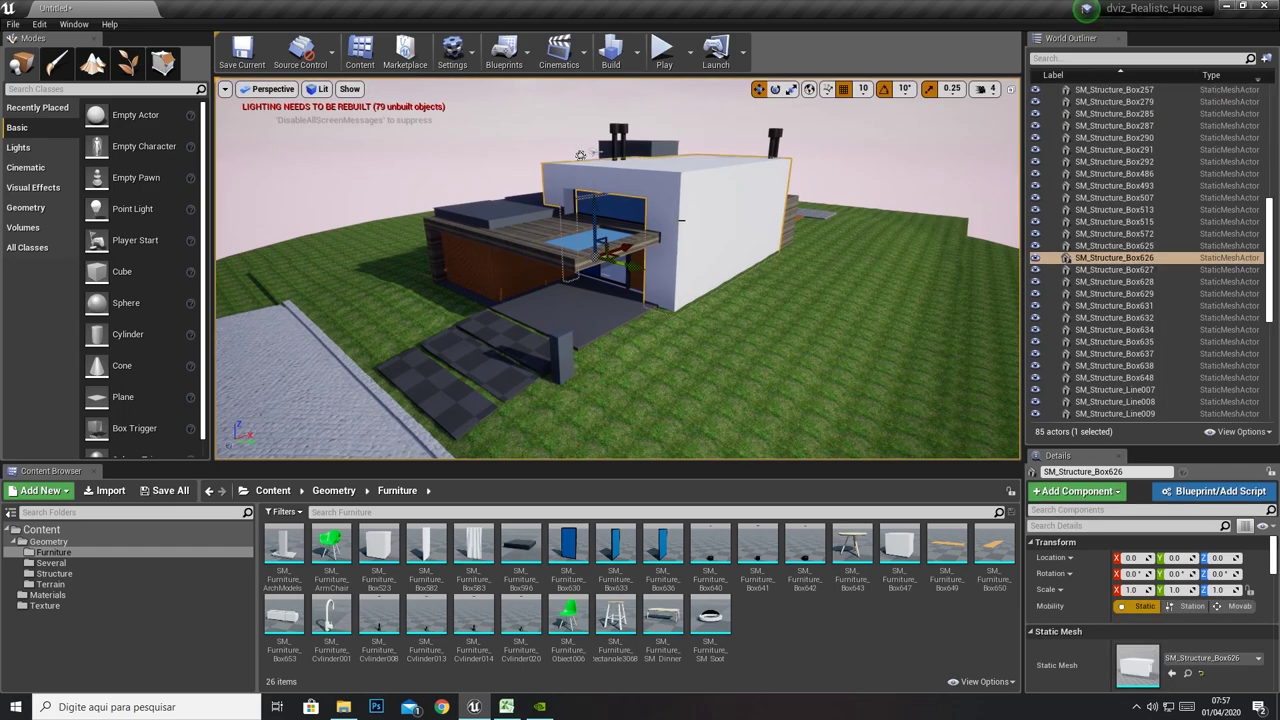
pyautogui.click(774, 89)
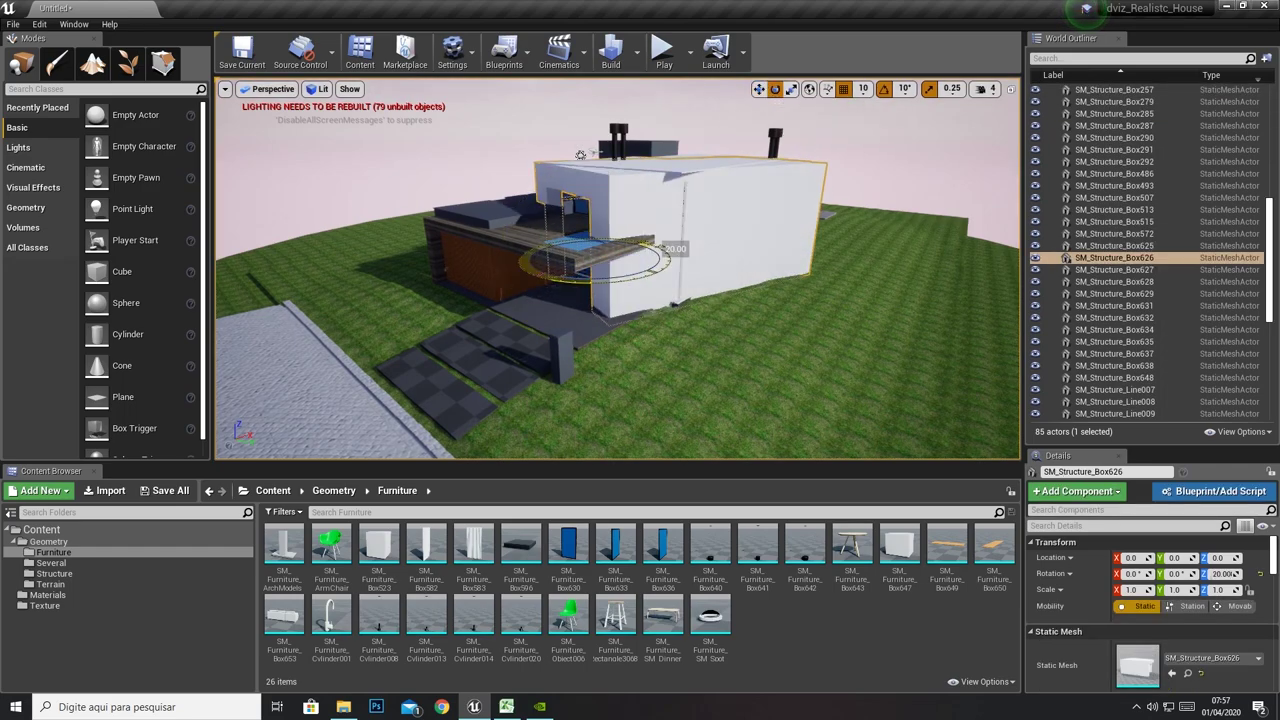
pyautogui.moveTo(655, 248); pyautogui.dragTo(665, 252)
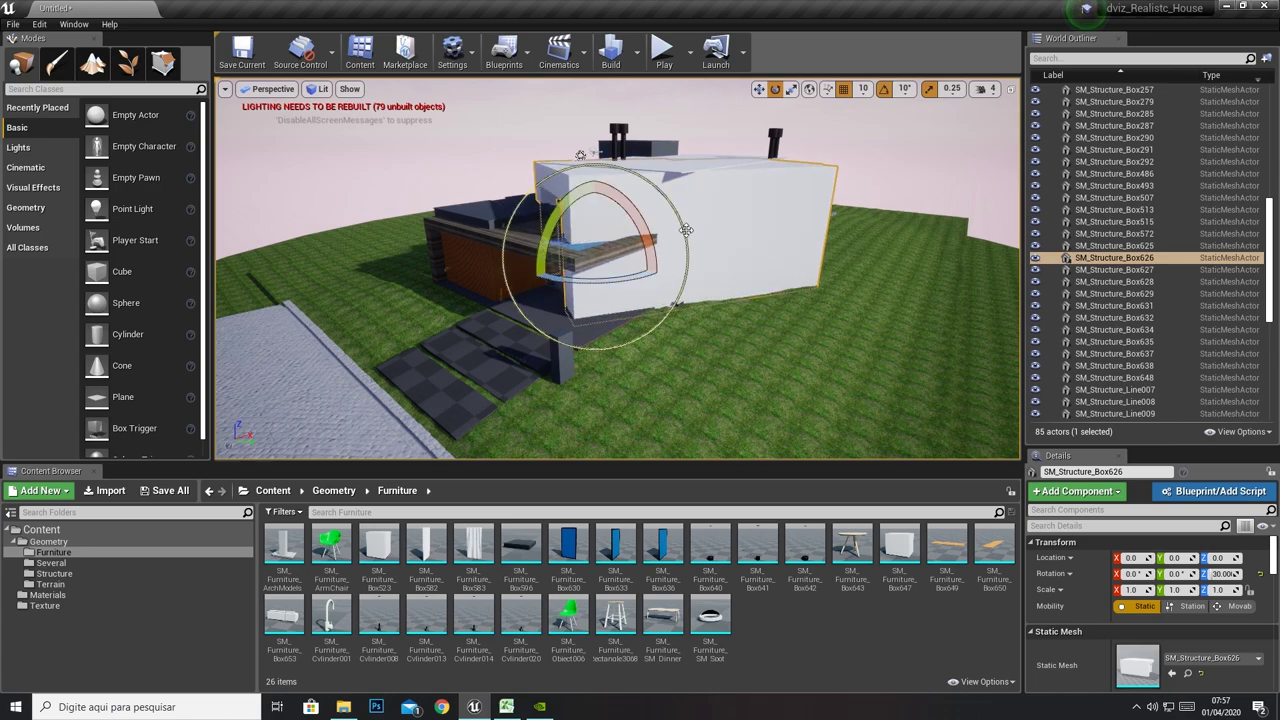
pyautogui.hotkey('ctrl', 'z')
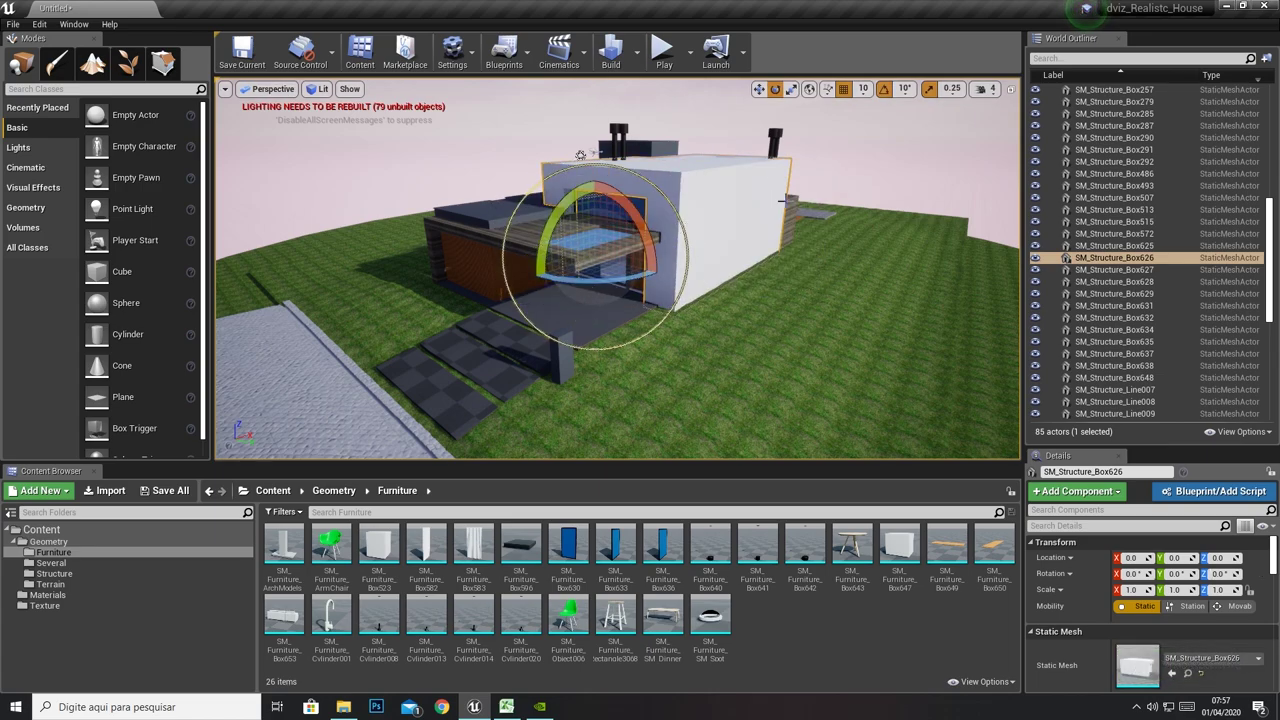
pyautogui.keyDown('alt'); pyautogui.moveTo(400, 250); pyautogui.dragTo(550, 240); pyautogui.keyUp('alt')
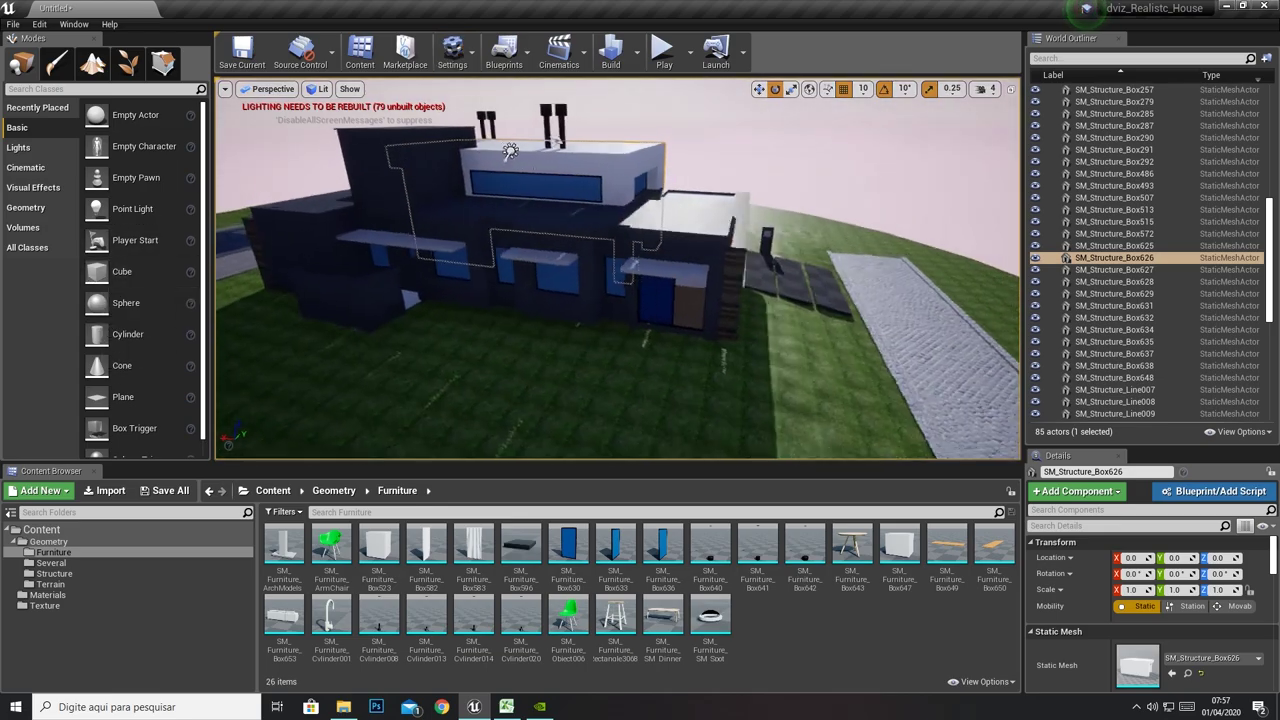
pyautogui.moveTo(462, 162)
pyautogui.keyDown('alt'); pyautogui.mouseDown()
pyautogui.moveTo(609, 135)
pyautogui.moveTo(463, 98)
pyautogui.moveTo(530, 147)
pyautogui.moveTo(575, 238)
pyautogui.moveTo(531, 174)
pyautogui.mouseUp(); pyautogui.keyUp('alt')
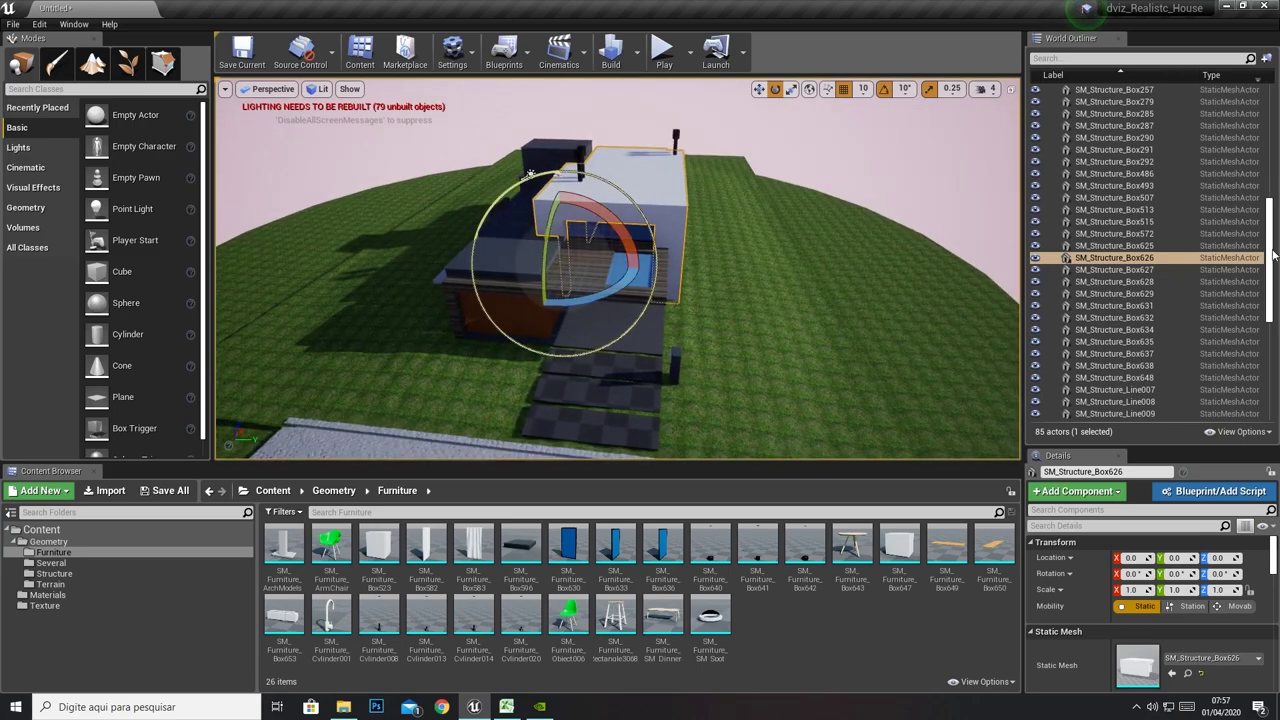
pyautogui.scroll(10, 1100, 180)
pyautogui.click(1097, 114)
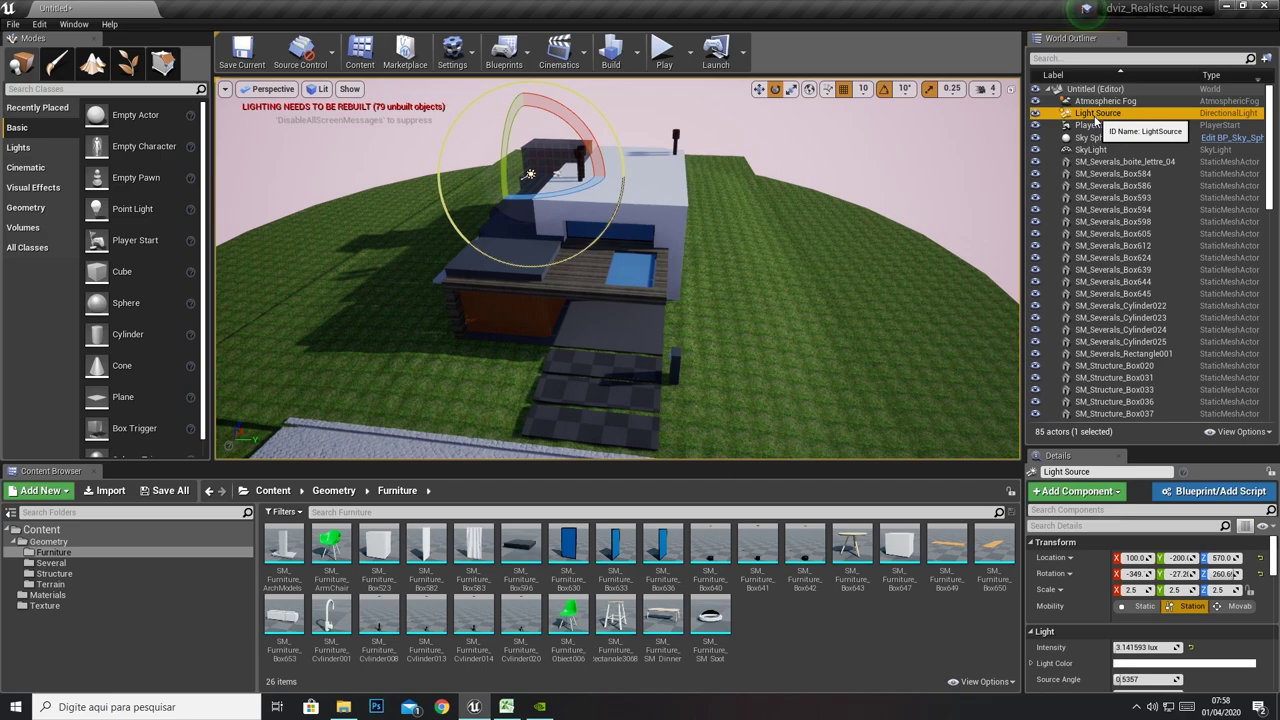
pyautogui.click(1095, 137)
pyautogui.click(1090, 149)
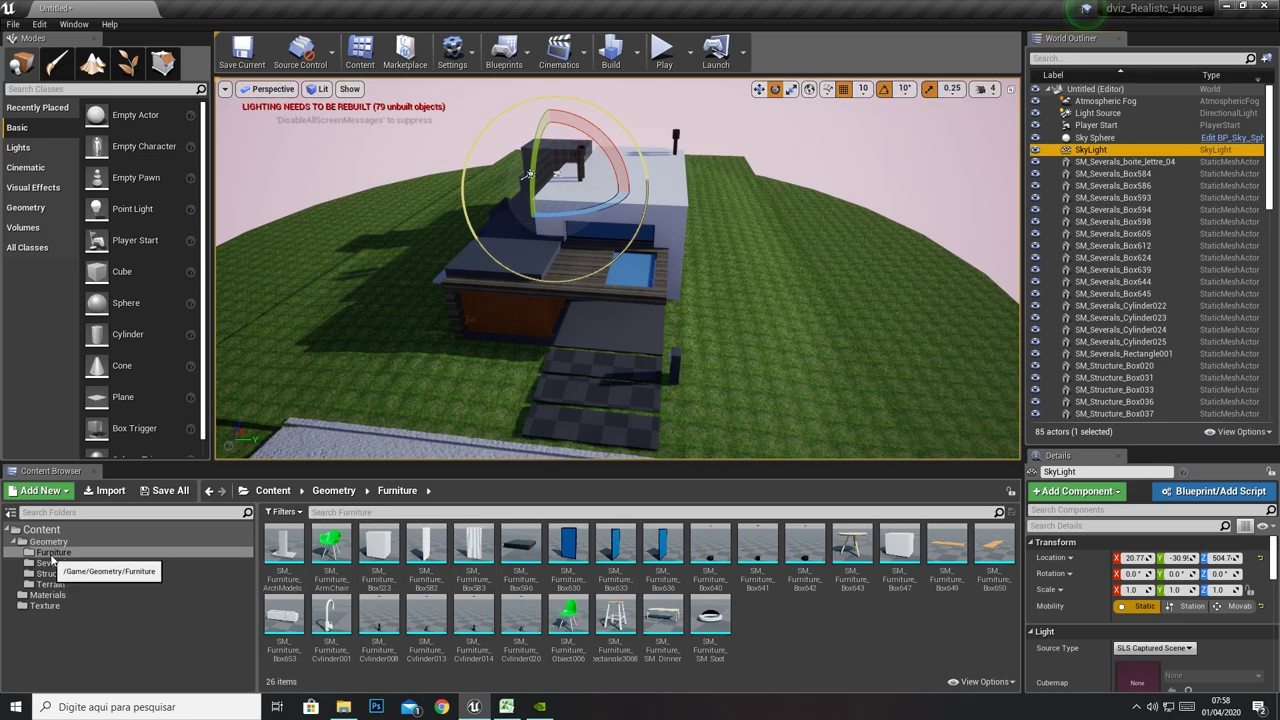
# Place the ArmChair, a second green chair and a stool on the front patio
pyautogui.click(330, 545)
pyautogui.moveTo(338, 489); pyautogui.dragTo(456, 378)
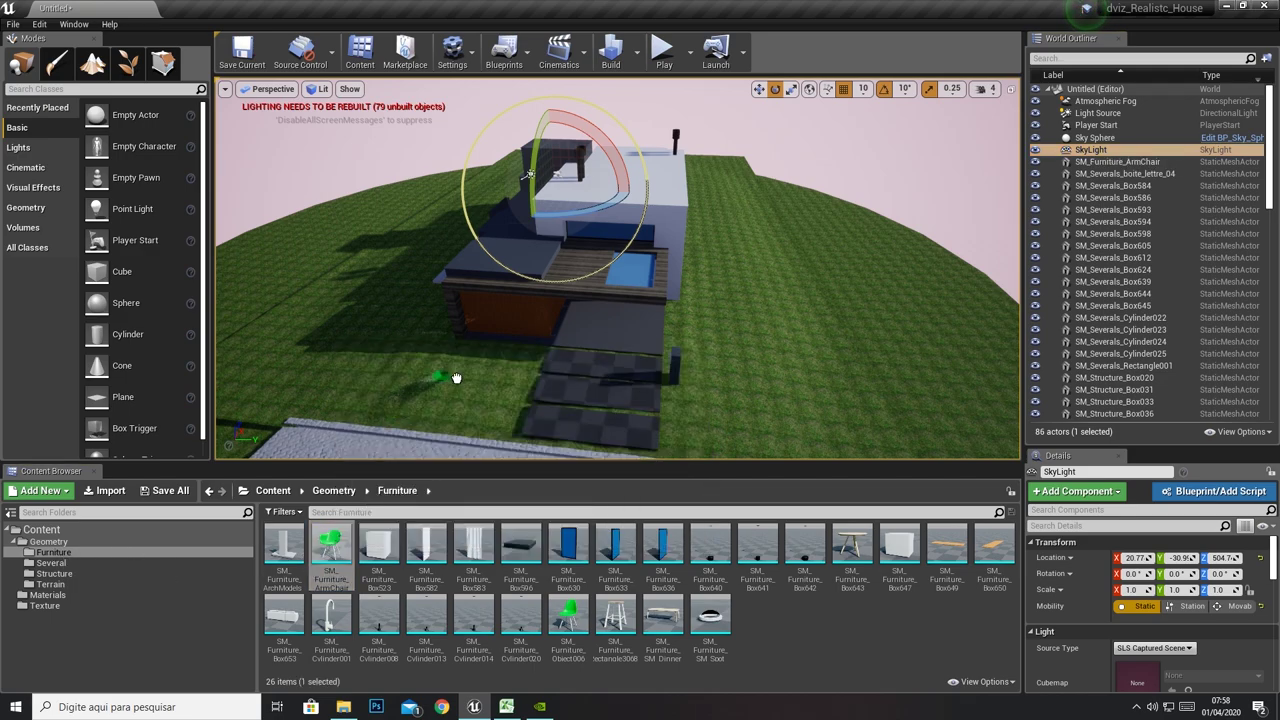
pyautogui.click(644, 336)
pyautogui.press('f')
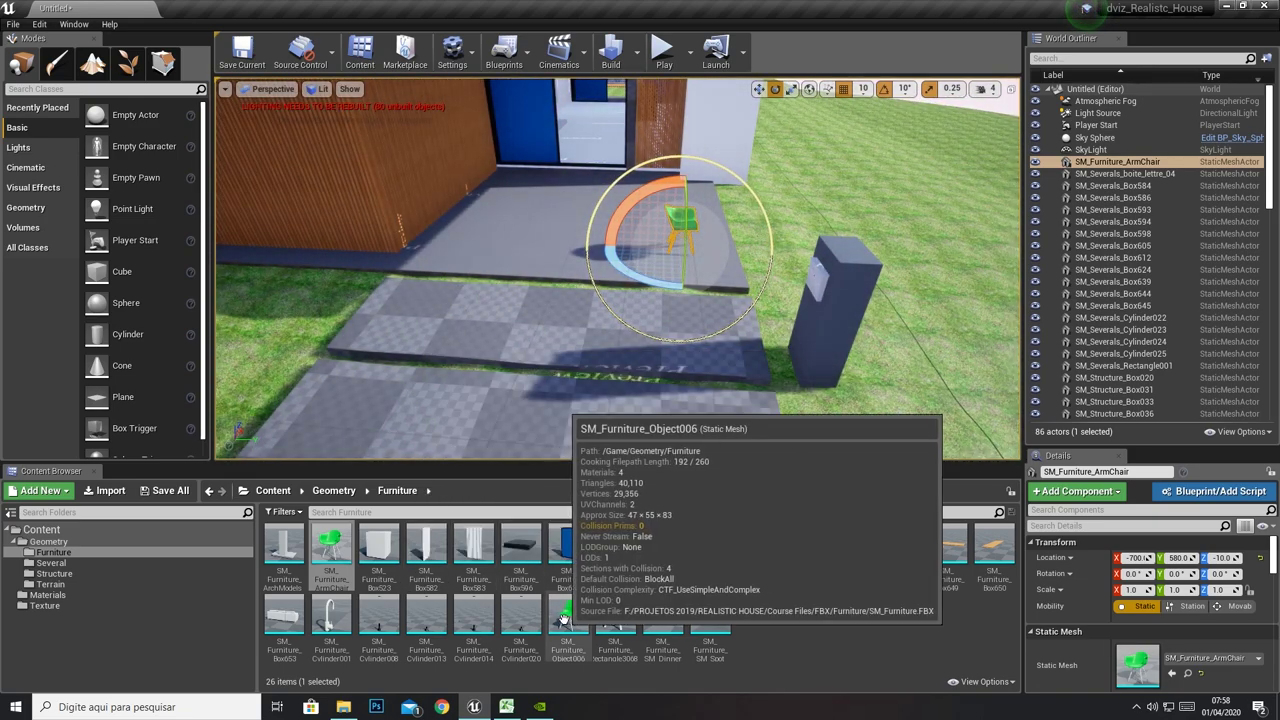
pyautogui.moveTo(566, 620); pyautogui.dragTo(508, 188)
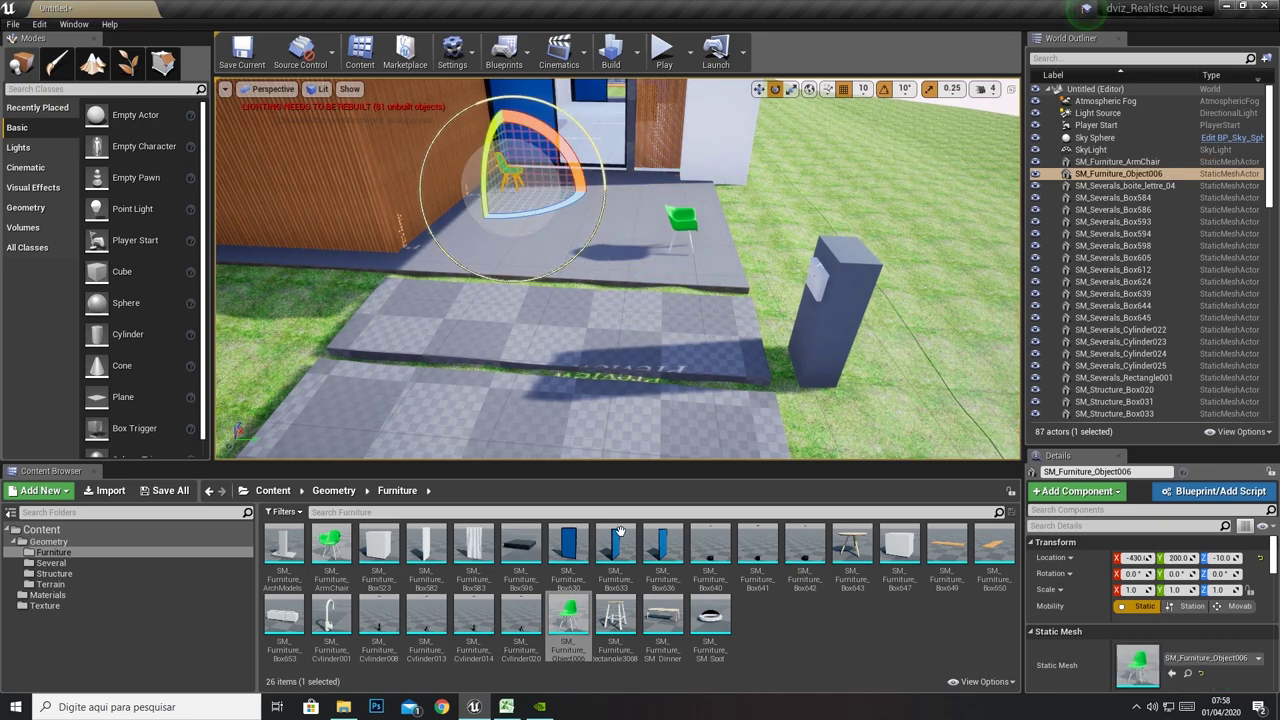
pyautogui.moveTo(469, 242); pyautogui.dragTo(431, 252)
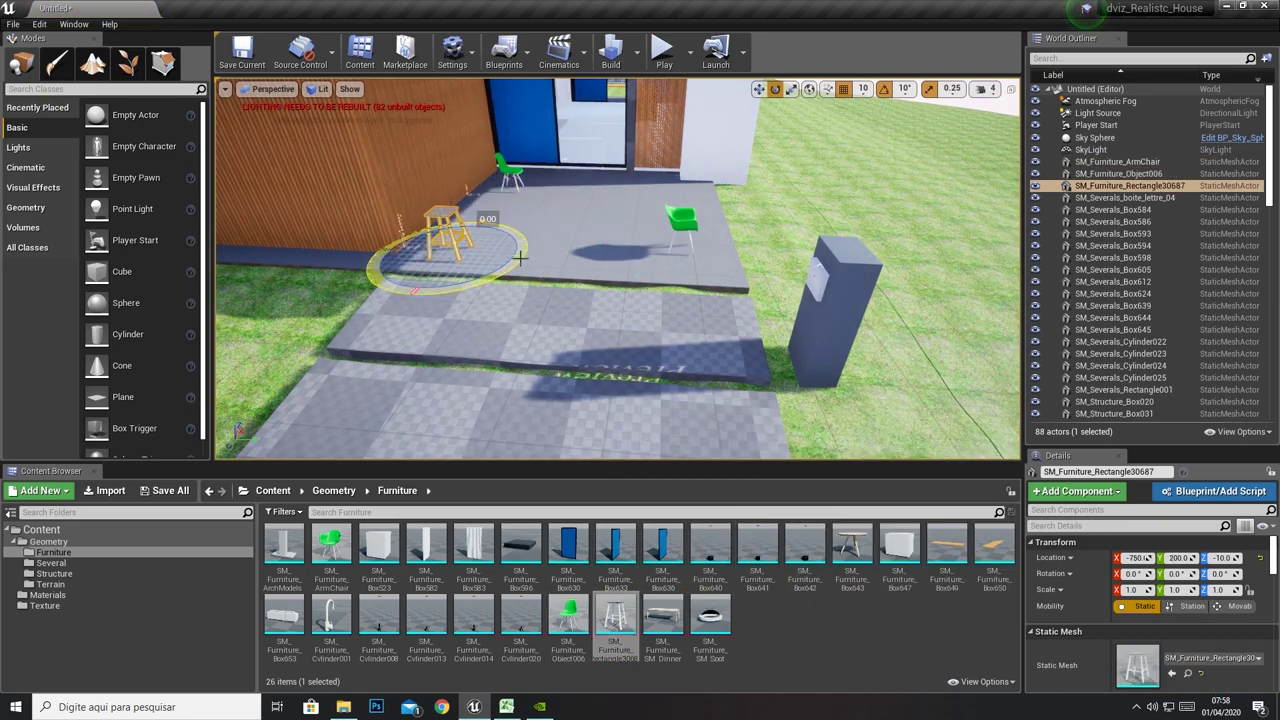
# Switch to translate mode with the ArmChair selected and zoom in on it
pyautogui.click(440, 208)
pyautogui.click(442, 215)
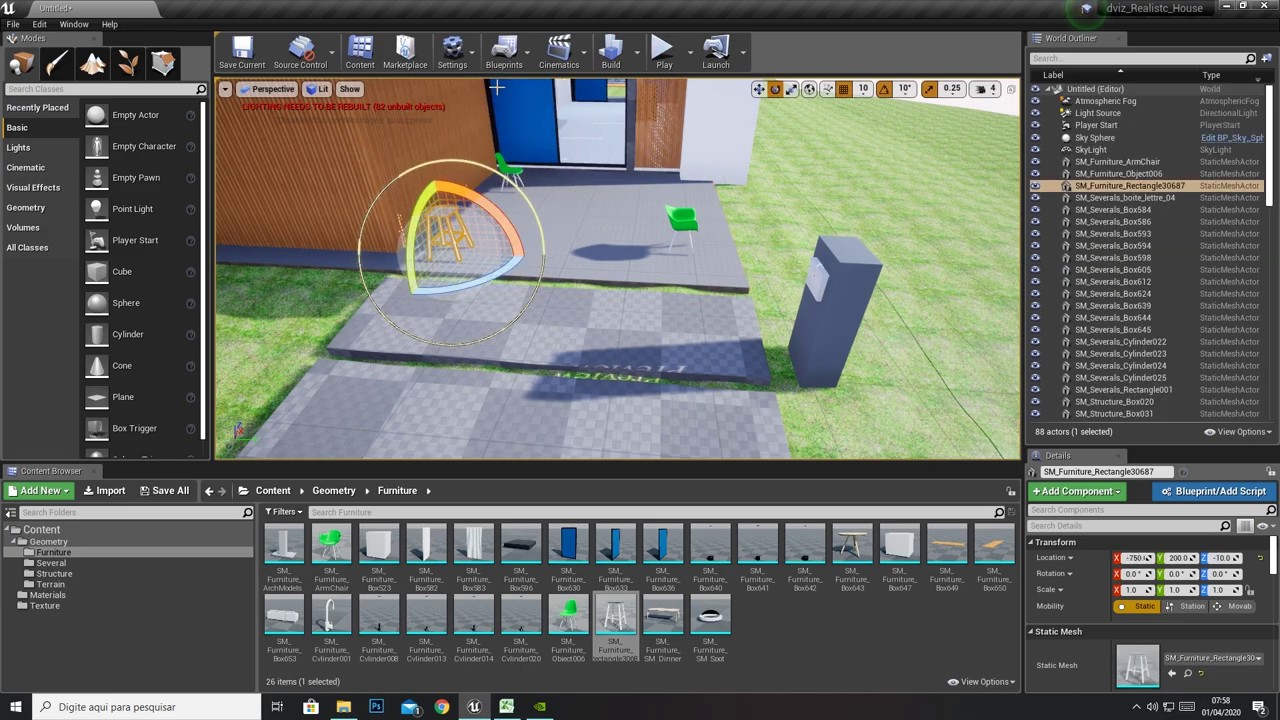
pyautogui.click(758, 89)
pyautogui.click(680, 215)
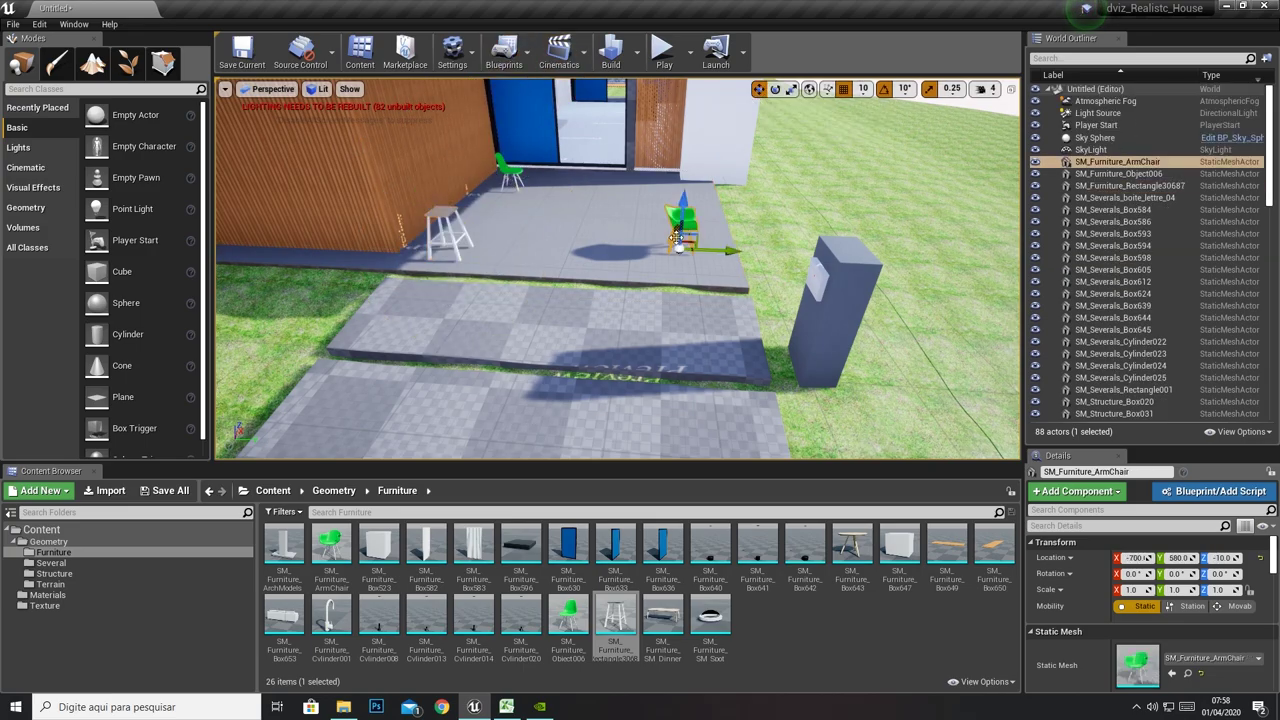
pyautogui.scroll(2, 660, 235)
pyautogui.moveTo(660, 235); pyautogui.dragTo(668, 192, button='right')
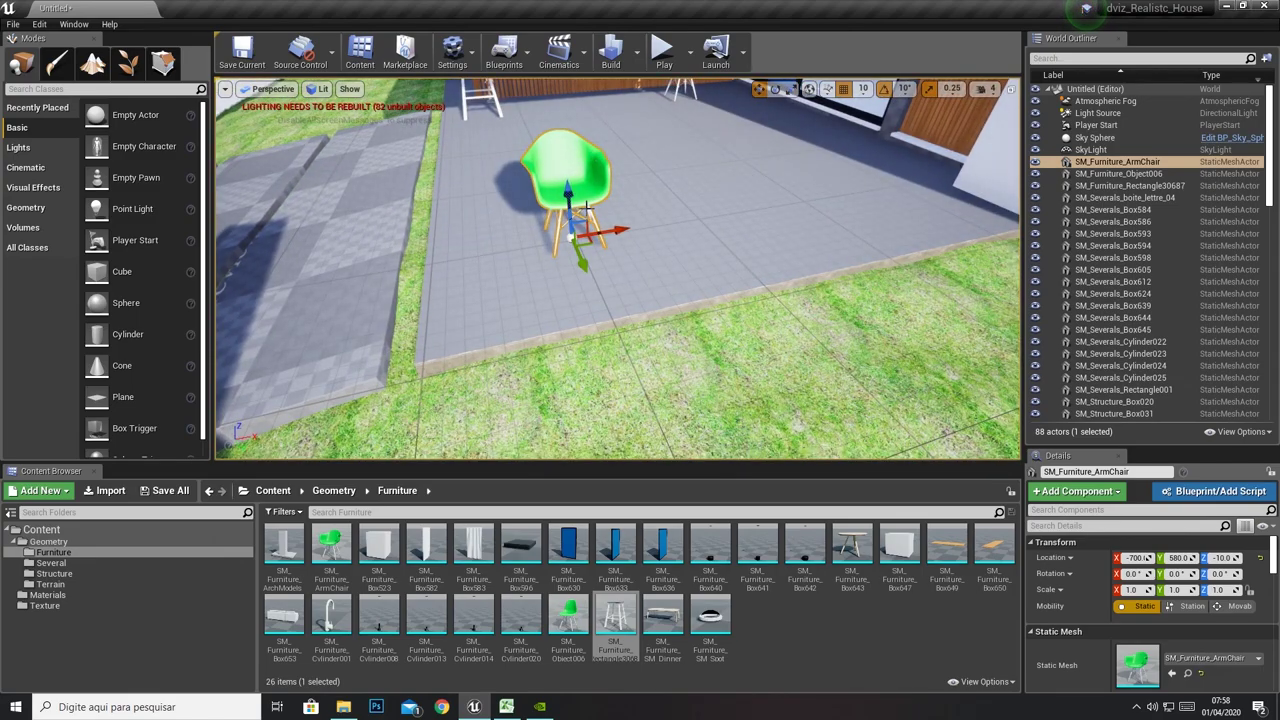
pyautogui.scroll(-2, 590, 205)
pyautogui.scroll(-2, 600, 230)
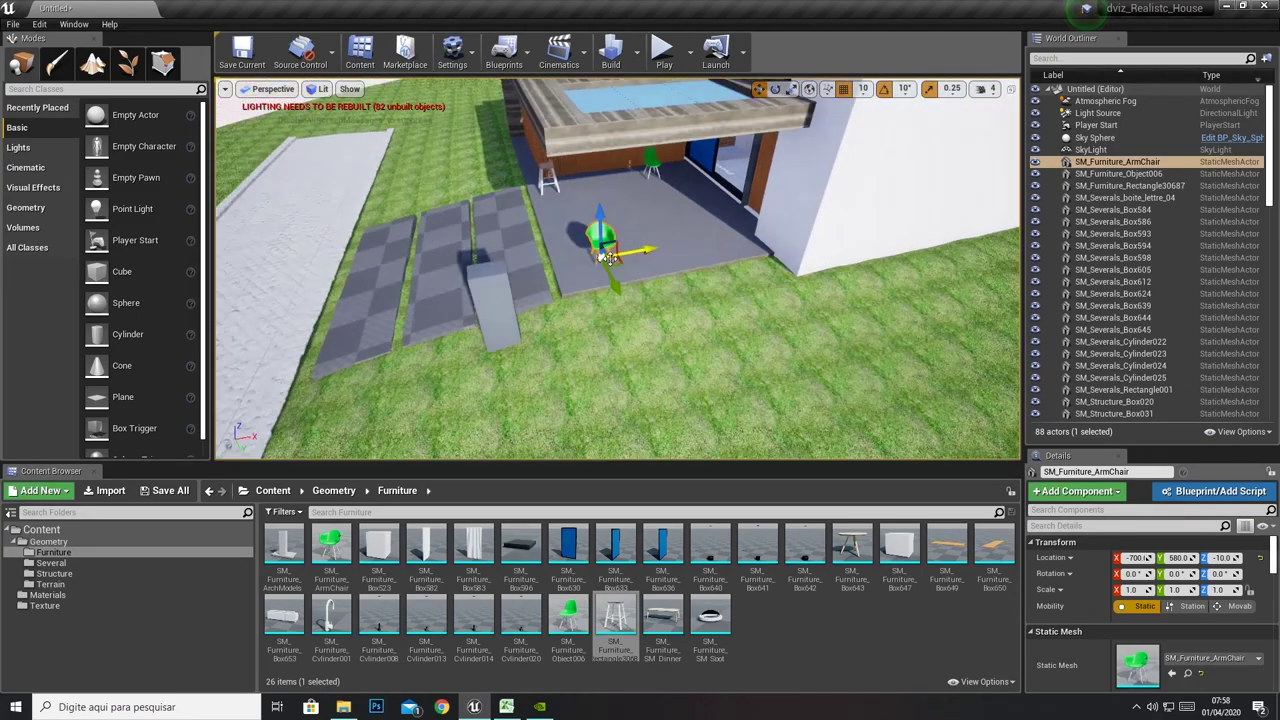
pyautogui.scroll(-2, 614, 258)
# Move the ArmChair onto the covered patio at about X -610, Y 490, Z -10
pyautogui.moveTo(602, 257)
pyautogui.mouseDown()
pyautogui.moveTo(284, 283)
pyautogui.moveTo(301, 281)
pyautogui.mouseUp()
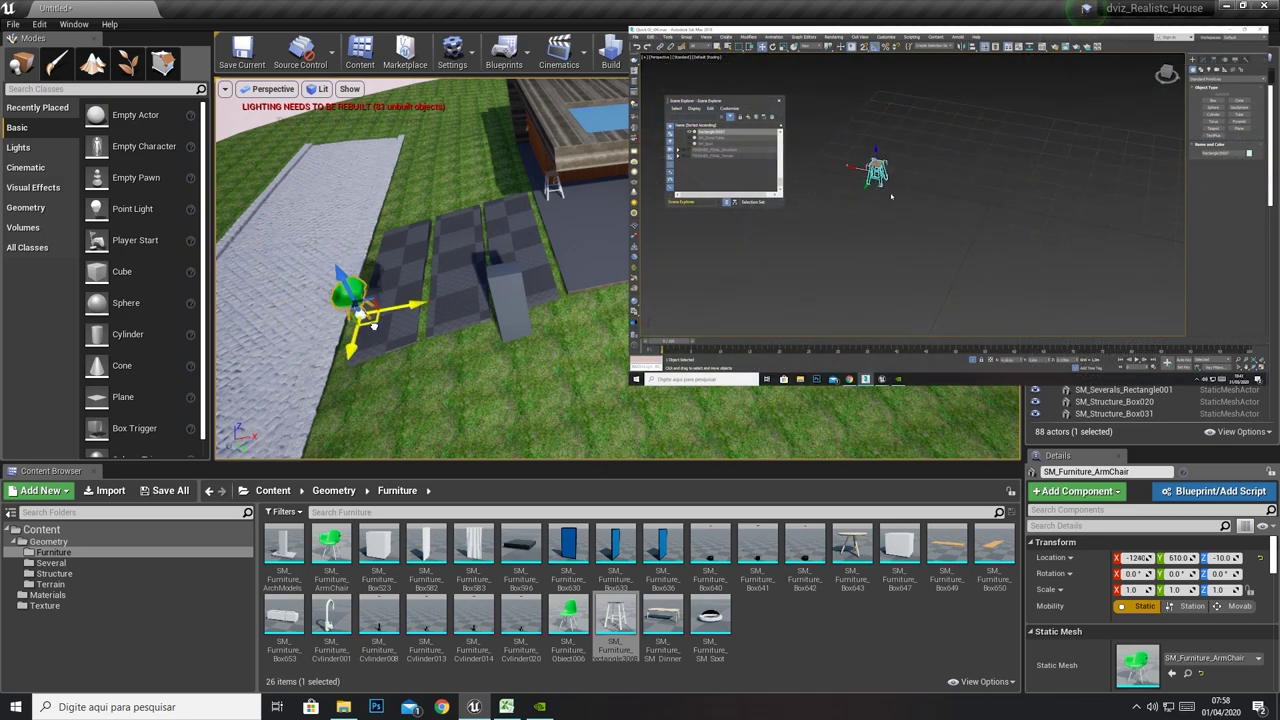
pyautogui.moveTo(301, 281)
pyautogui.mouseDown()
pyautogui.moveTo(607, 305)
pyautogui.moveTo(614, 262)
pyautogui.mouseUp()
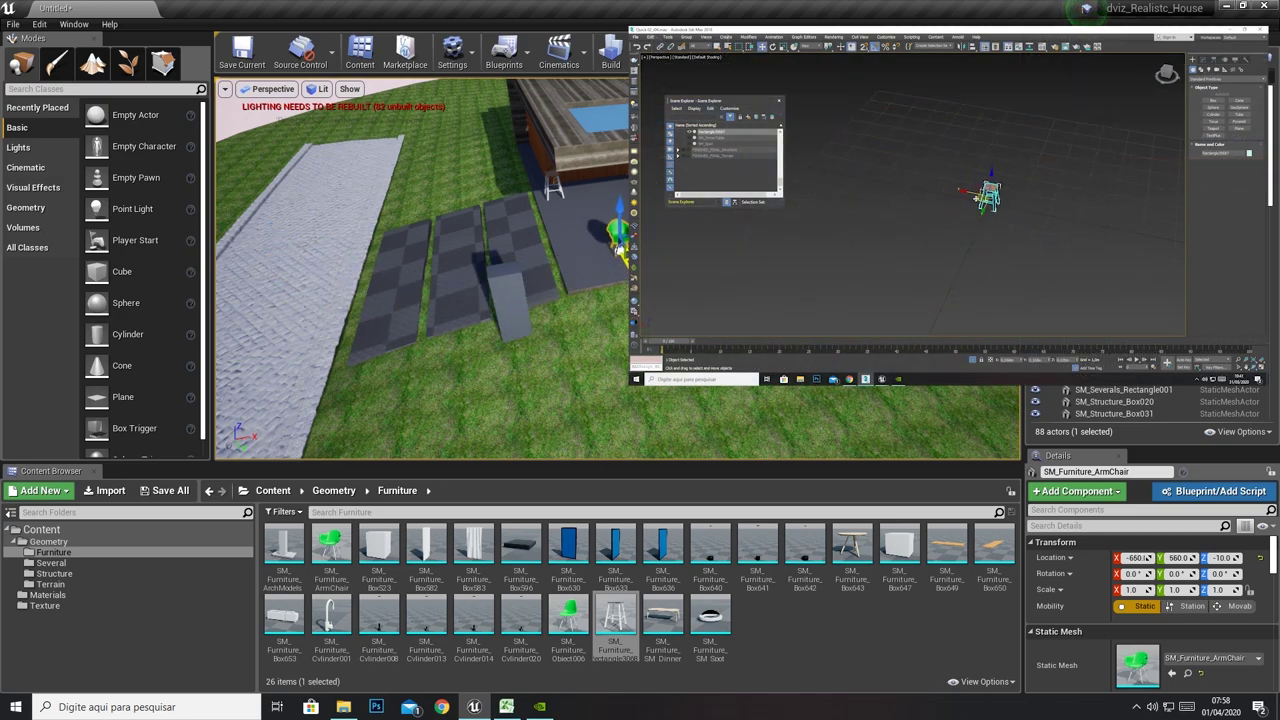
pyautogui.moveTo(882, 379)
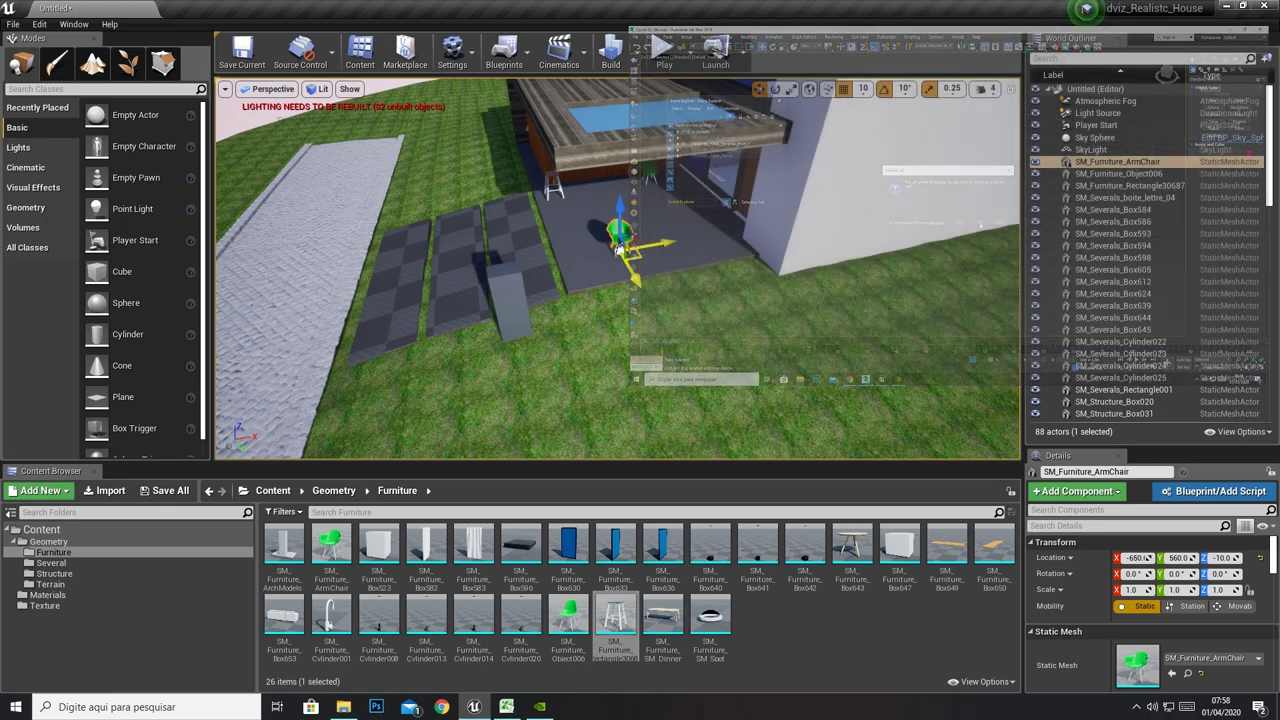
pyautogui.moveTo(638, 246); pyautogui.dragTo(630, 257)
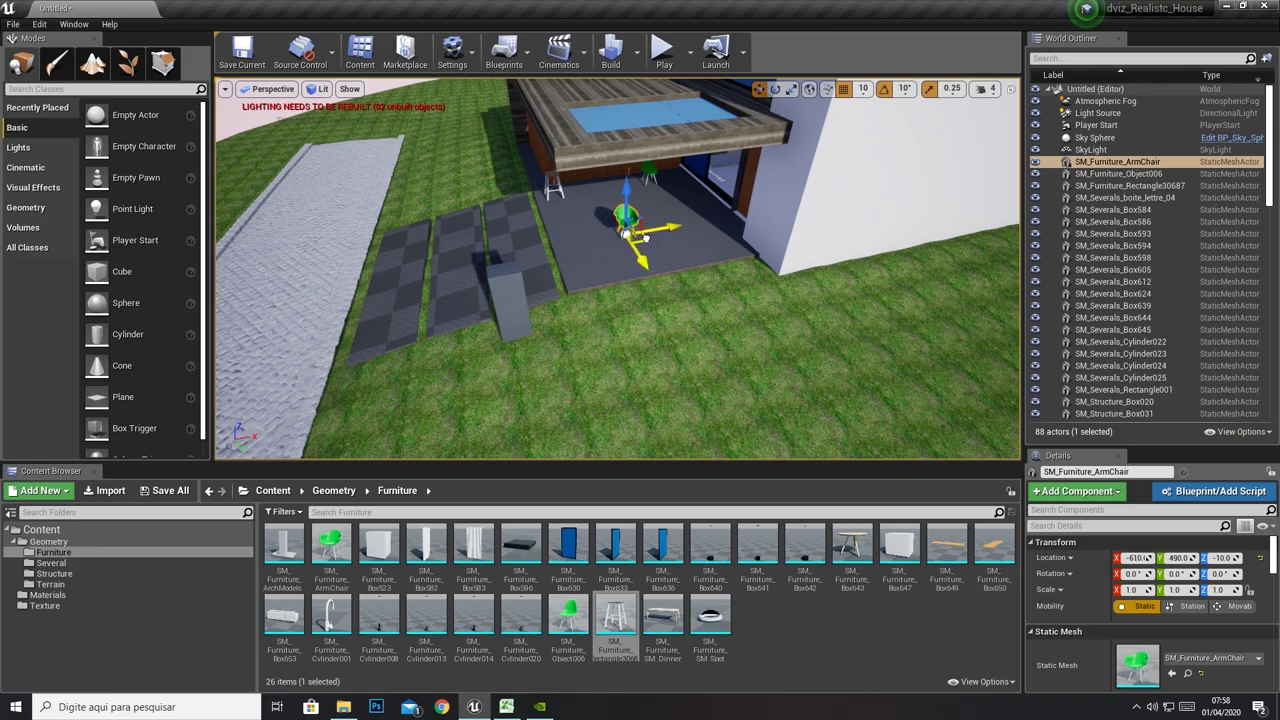
pyautogui.press('f')
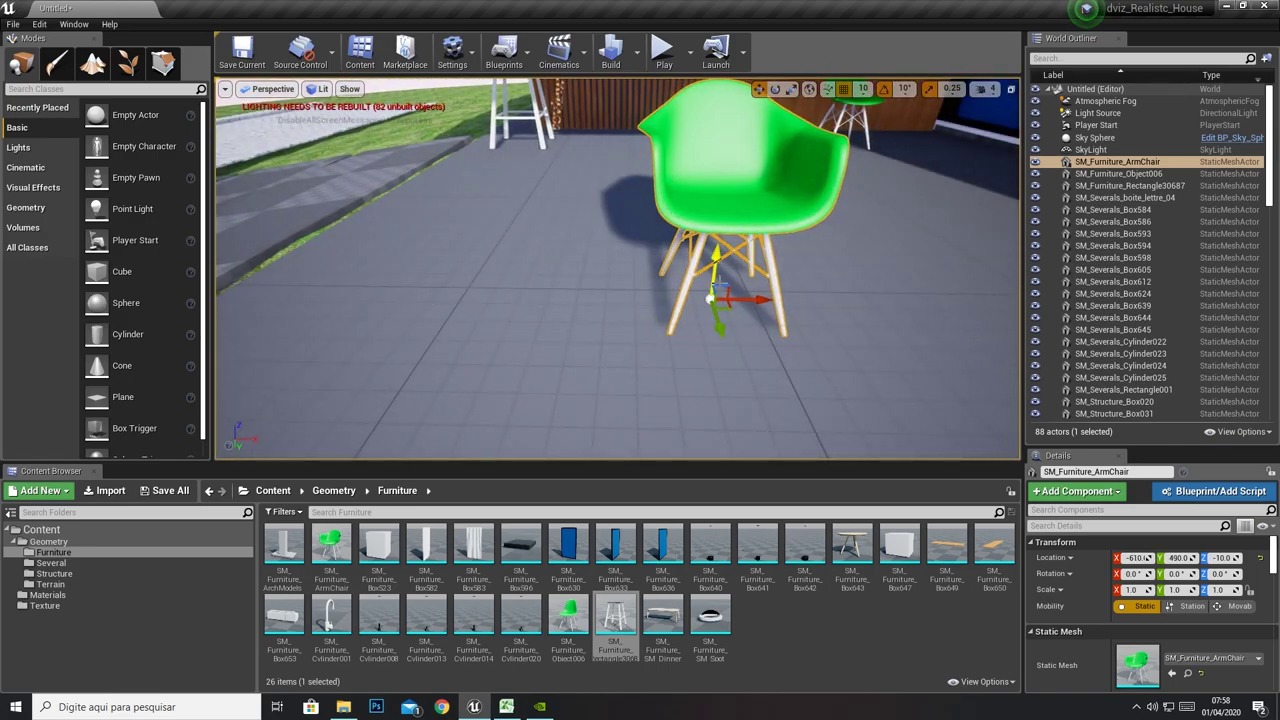
# Rotate the ArmChair about 10° around Z and scale it to 0.75 on all axes
pyautogui.click(774, 89)
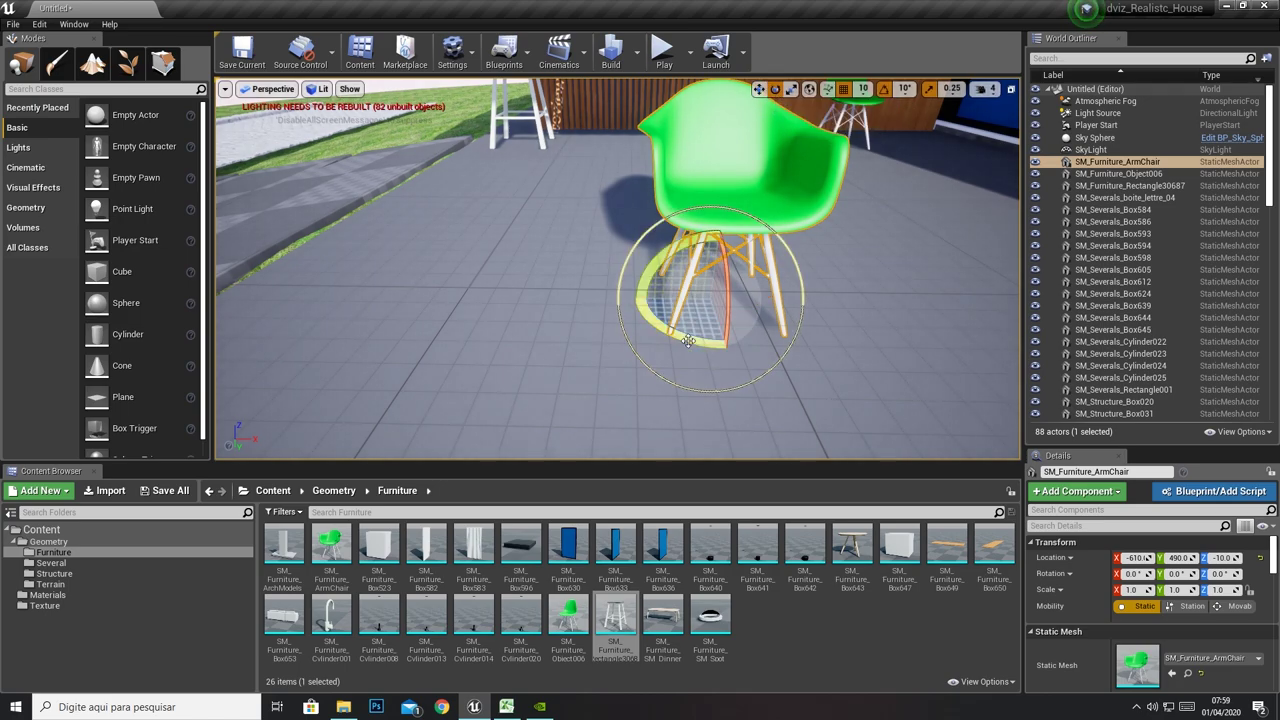
pyautogui.moveTo(688, 341)
pyautogui.mouseDown()
pyautogui.moveTo(789, 302)
pyautogui.moveTo(717, 302)
pyautogui.mouseUp()
pyautogui.press('w')
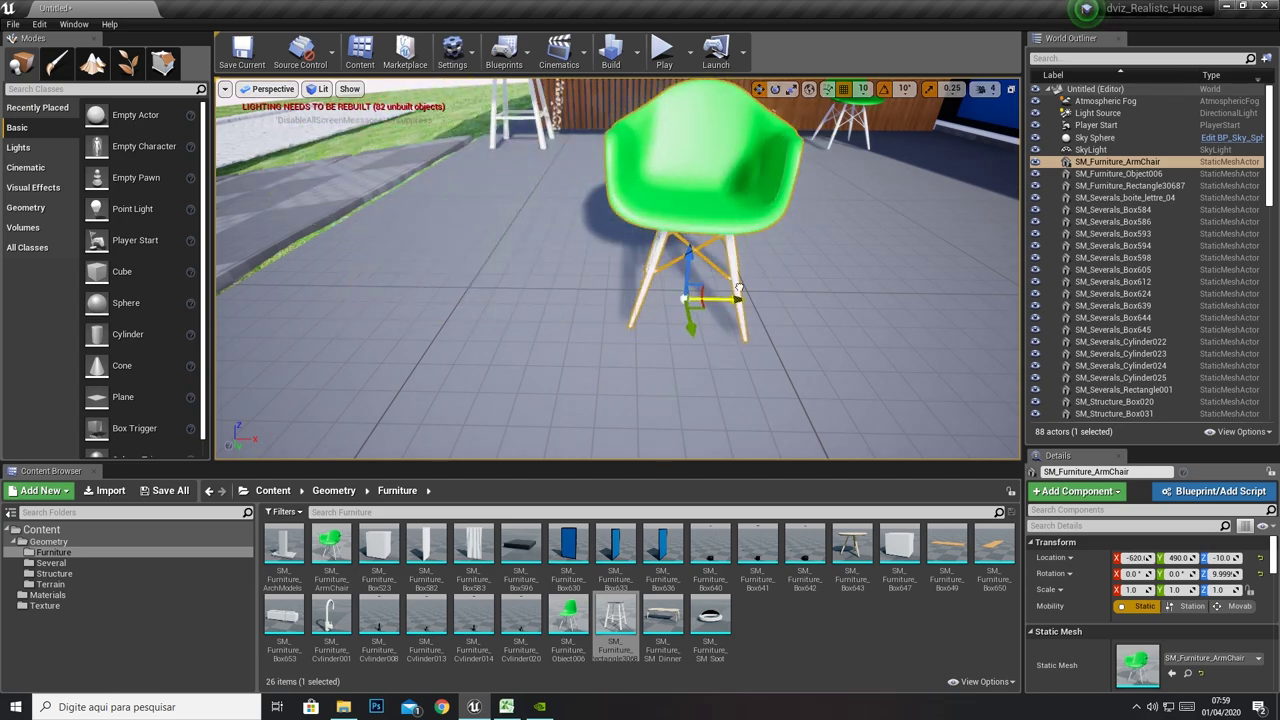
pyautogui.moveTo(710, 300); pyautogui.dragTo(729, 313)
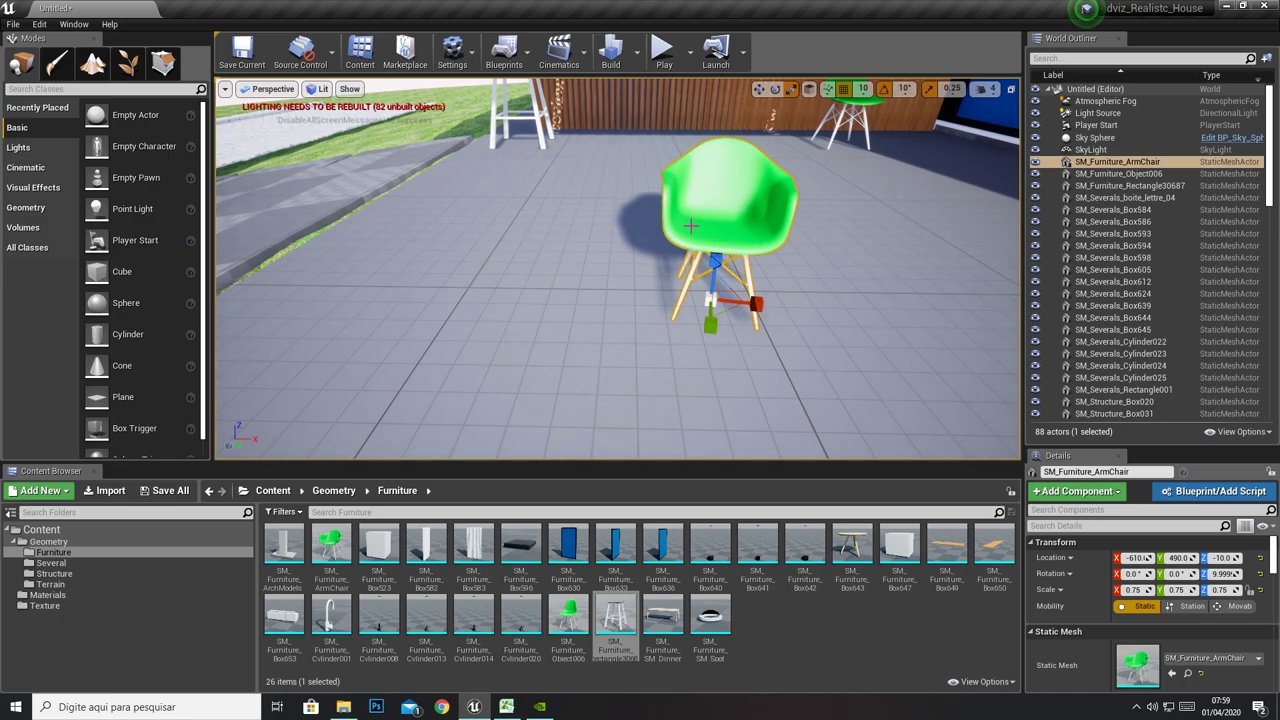
pyautogui.keyDown('alt'); pyautogui.moveTo(690, 226); pyautogui.dragTo(582, 260); pyautogui.keyUp('alt')
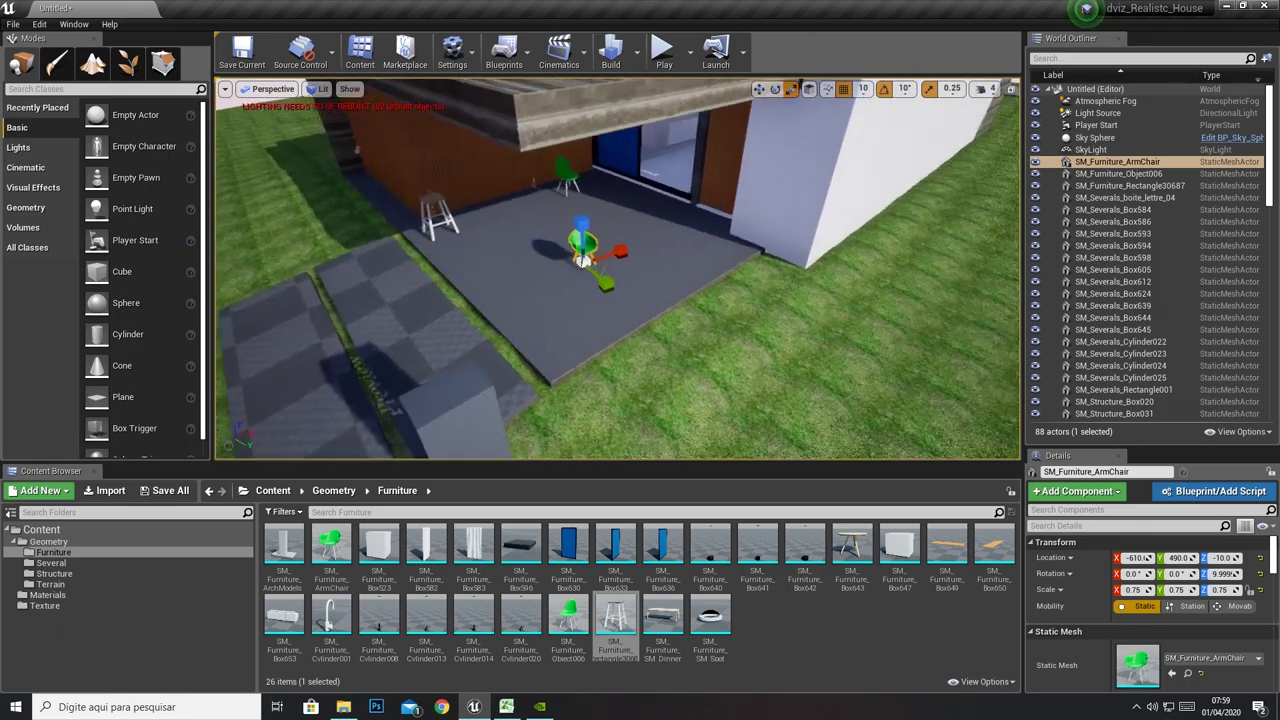
pyautogui.scroll(3, 582, 260)
pyautogui.scroll(3, 580, 261)
pyautogui.scroll(3, 575, 263)
pyautogui.scroll(2, 561, 267)
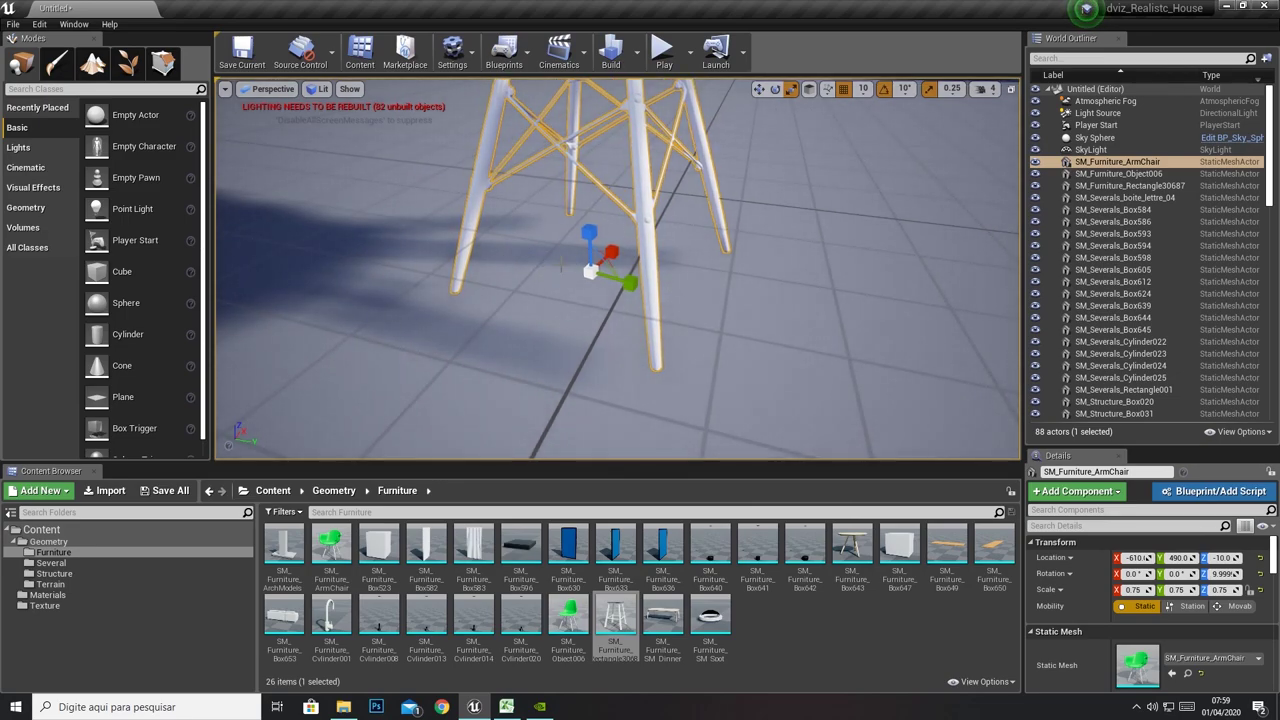
pyautogui.rightClick(610, 205)
pyautogui.scroll(-3, 610, 205)
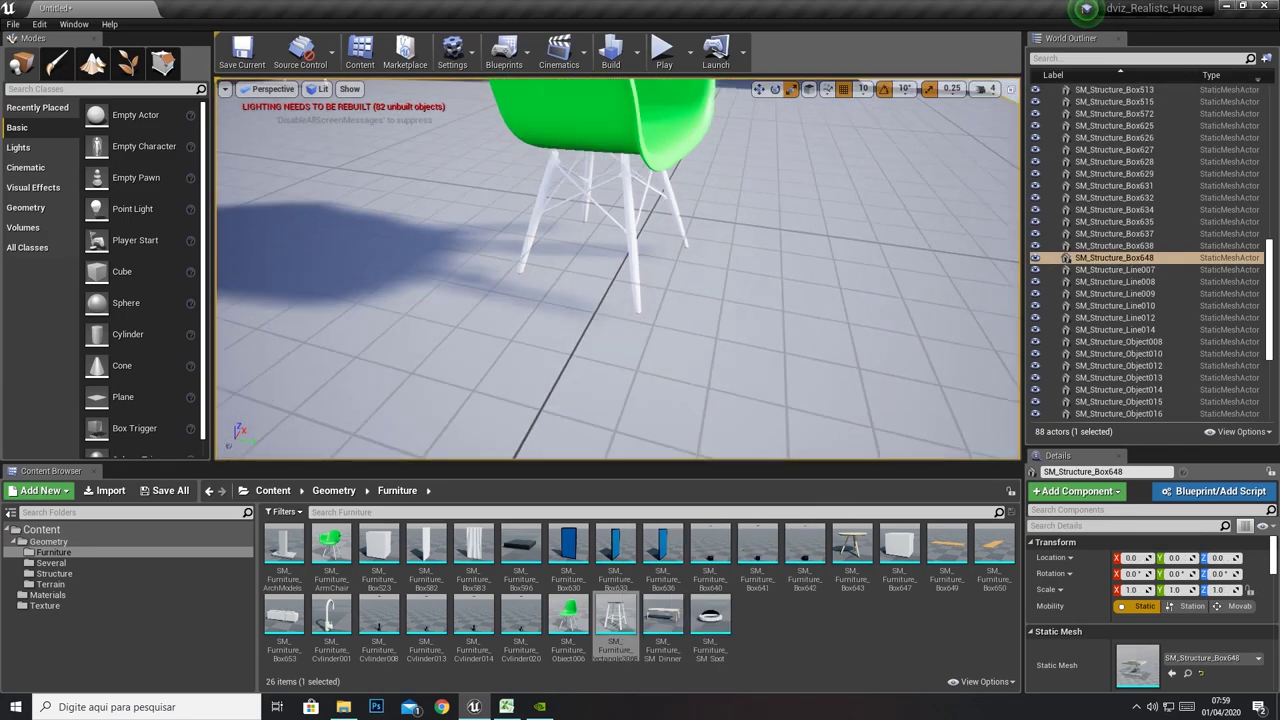
pyautogui.scroll(-5, 610, 205)
pyautogui.click(615, 230)
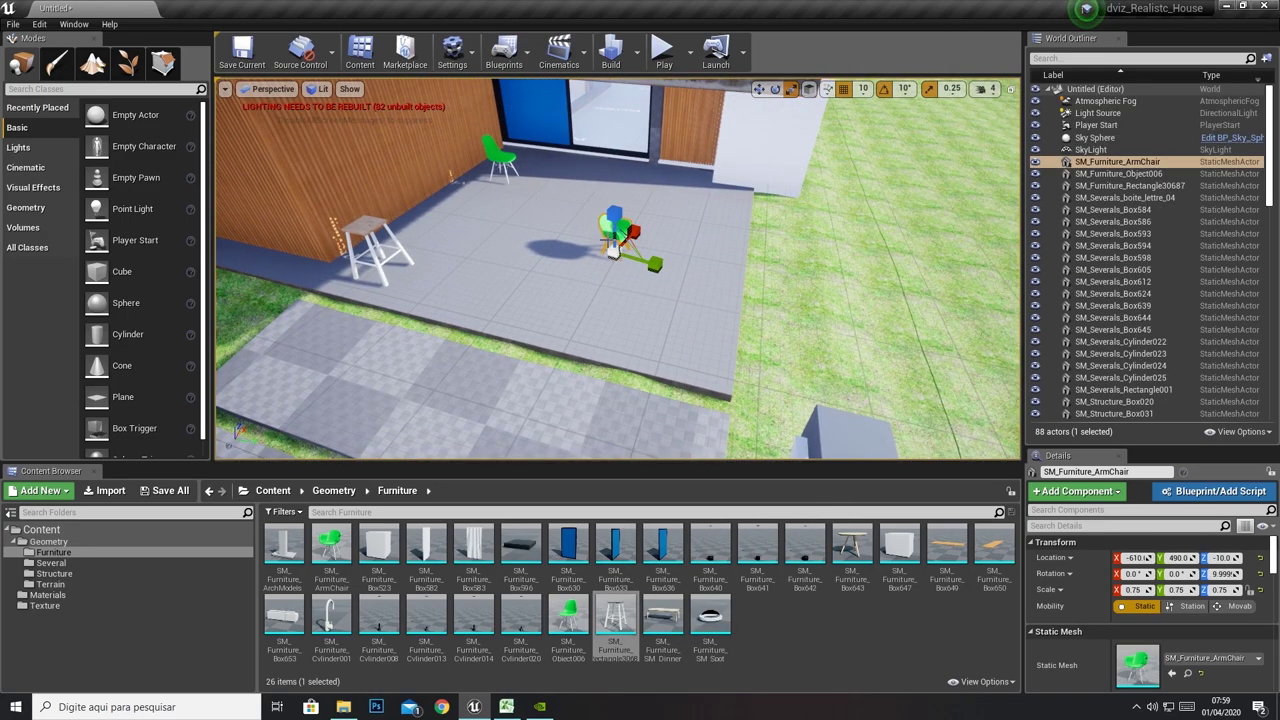
pyautogui.scroll(-5, 652, 304)
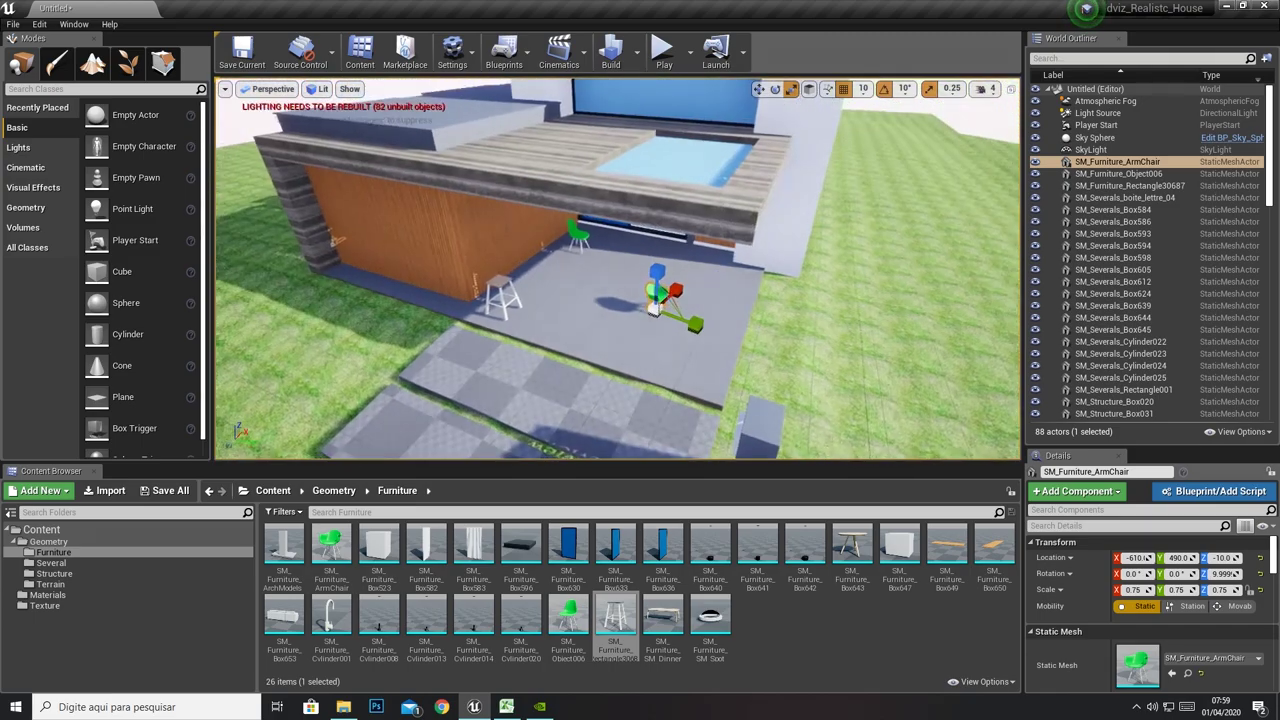
pyautogui.scroll(-3, 652, 304)
pyautogui.click(668, 241)
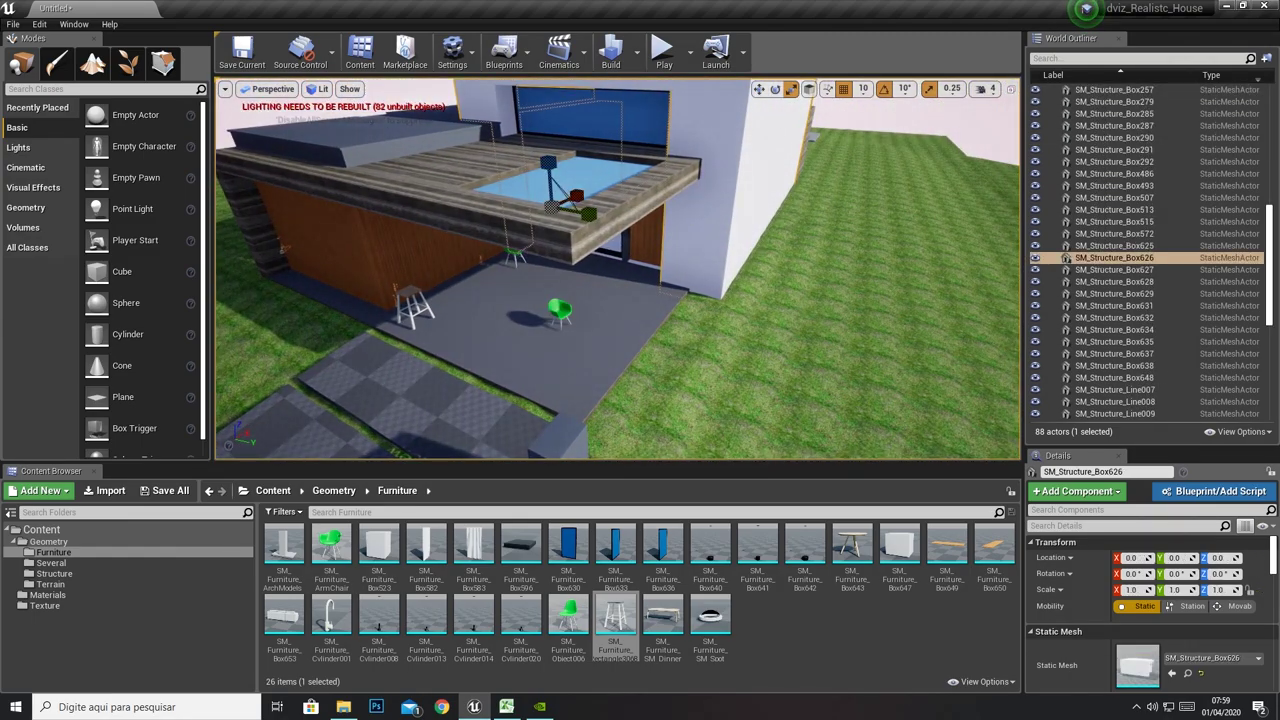
pyautogui.click(564, 328)
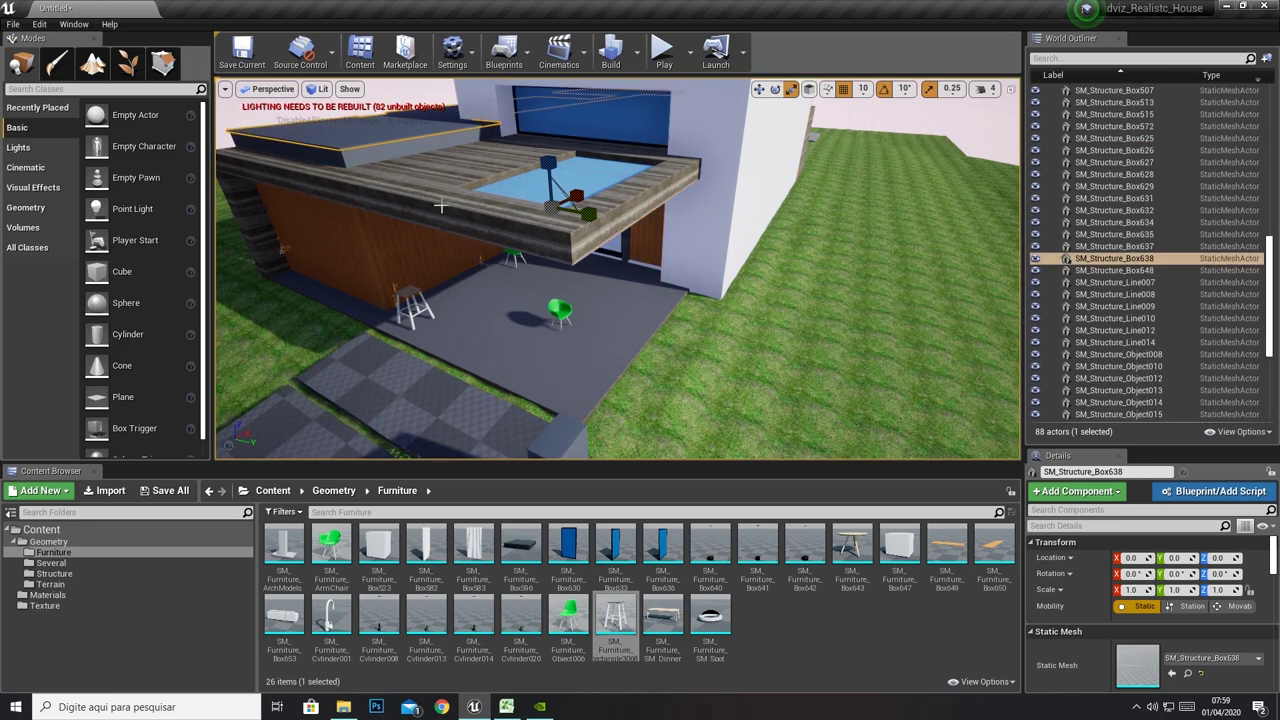
pyautogui.click(572, 183)
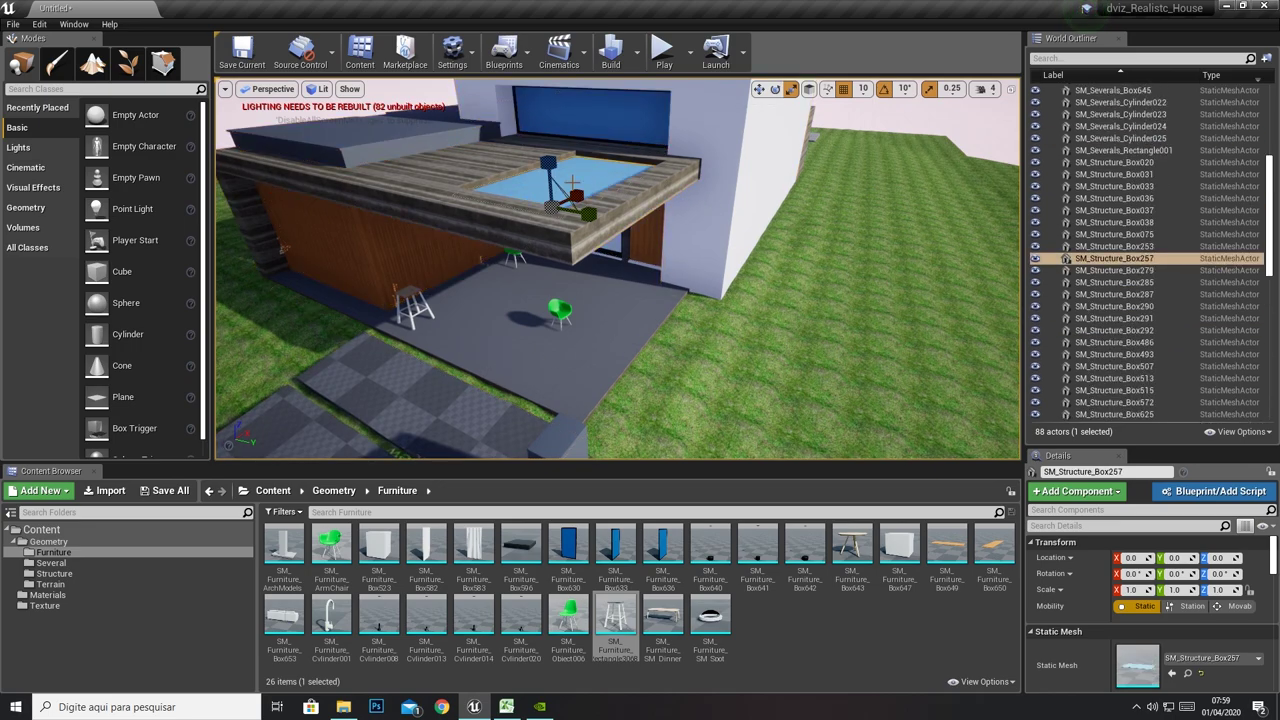
pyautogui.click(437, 156)
pyautogui.click(693, 140)
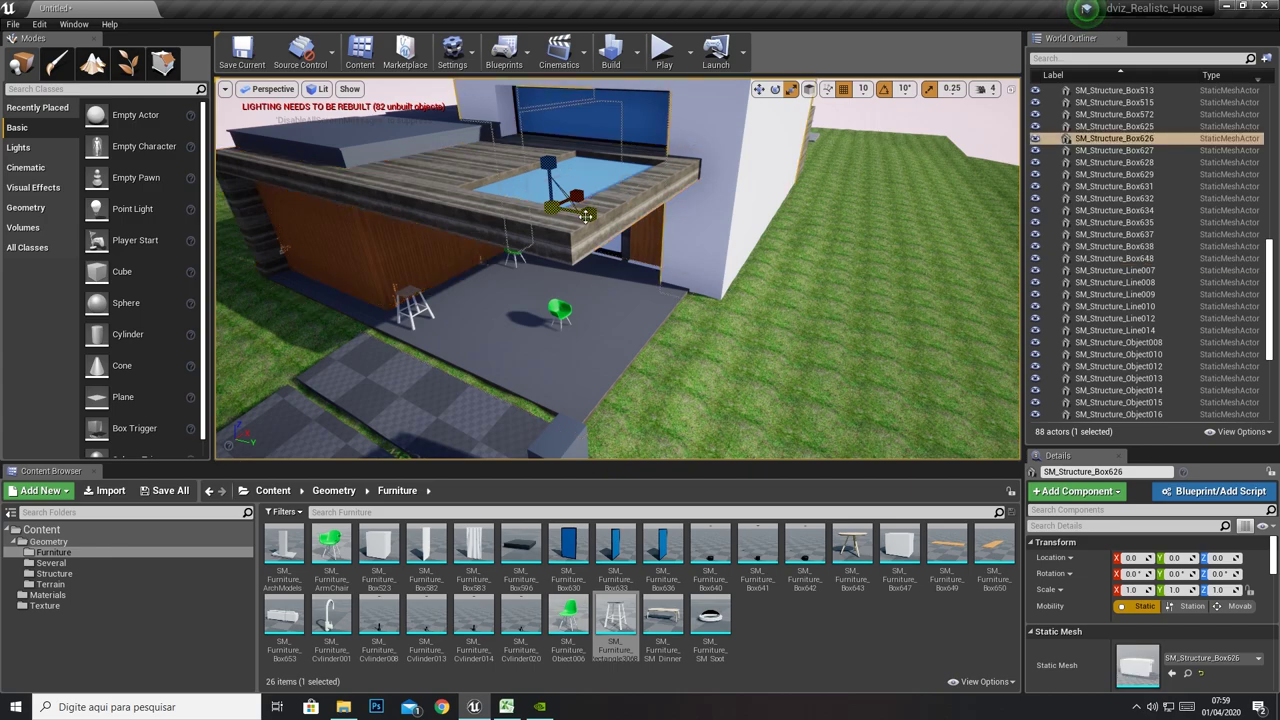
pyautogui.click(693, 140)
pyautogui.click(714, 136)
pyautogui.click(594, 190)
pyautogui.click(496, 171)
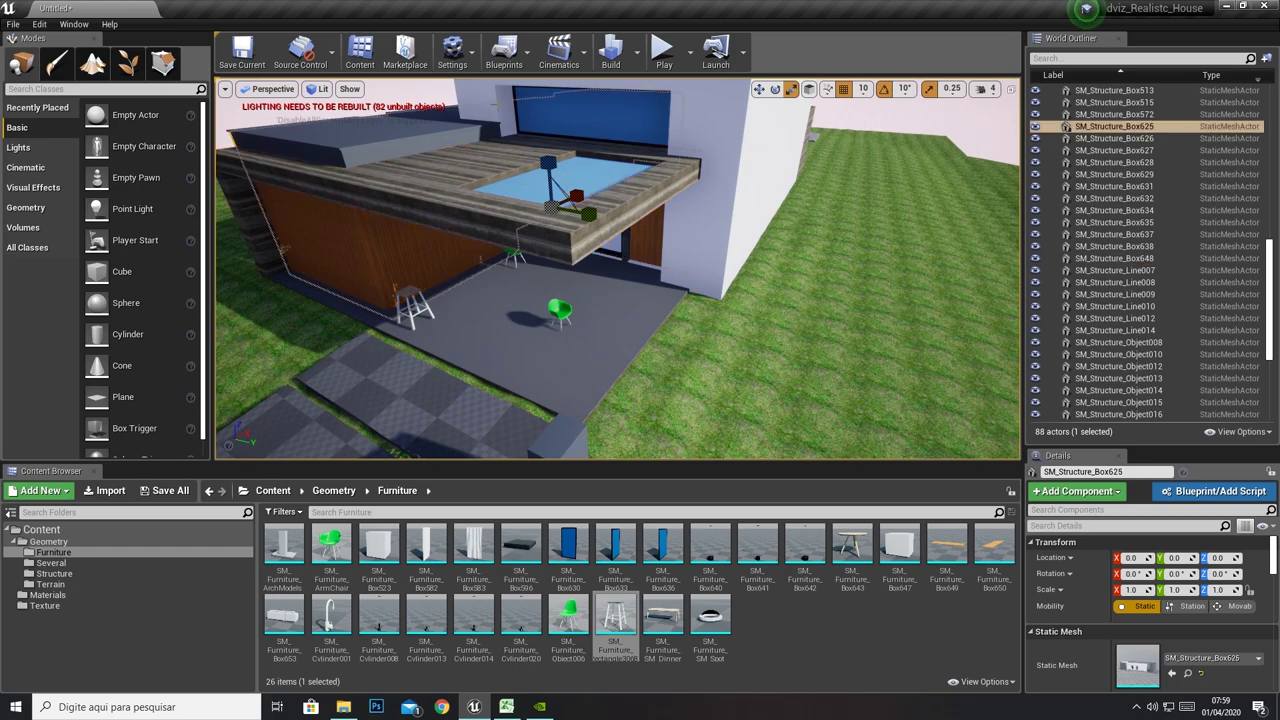
pyautogui.click(473, 316)
pyautogui.click(806, 426)
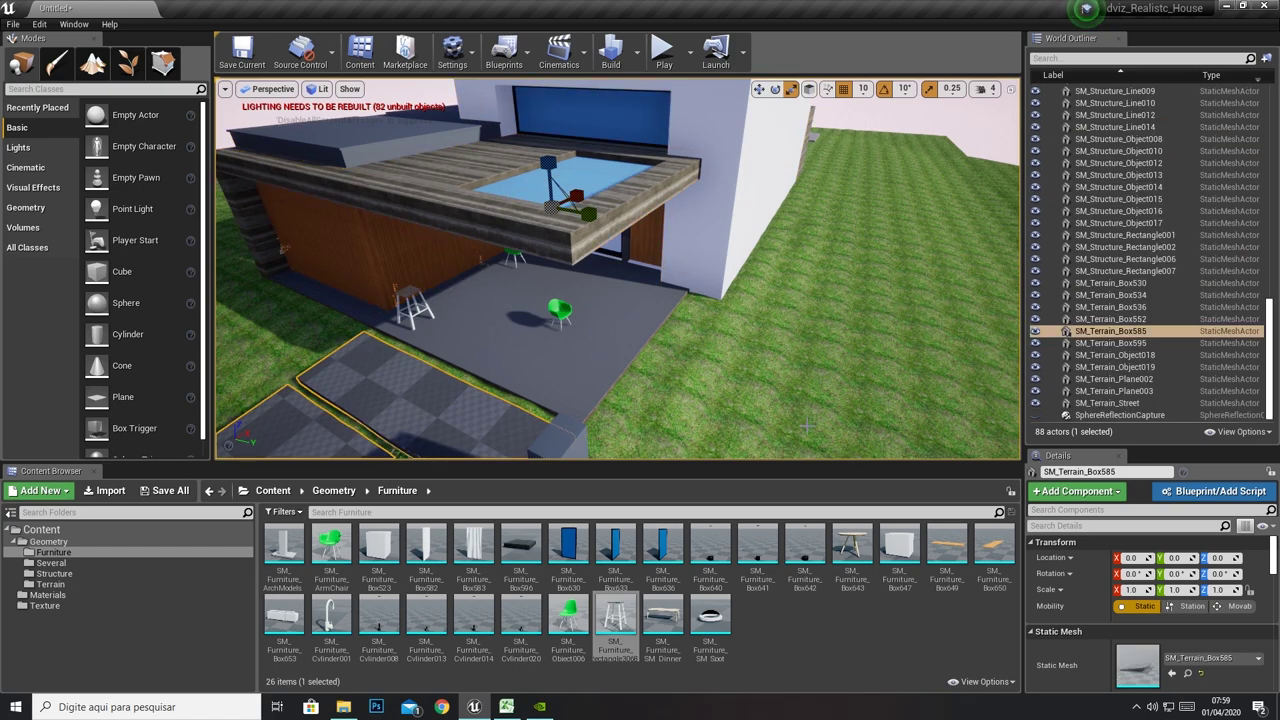
pyautogui.click(549, 204)
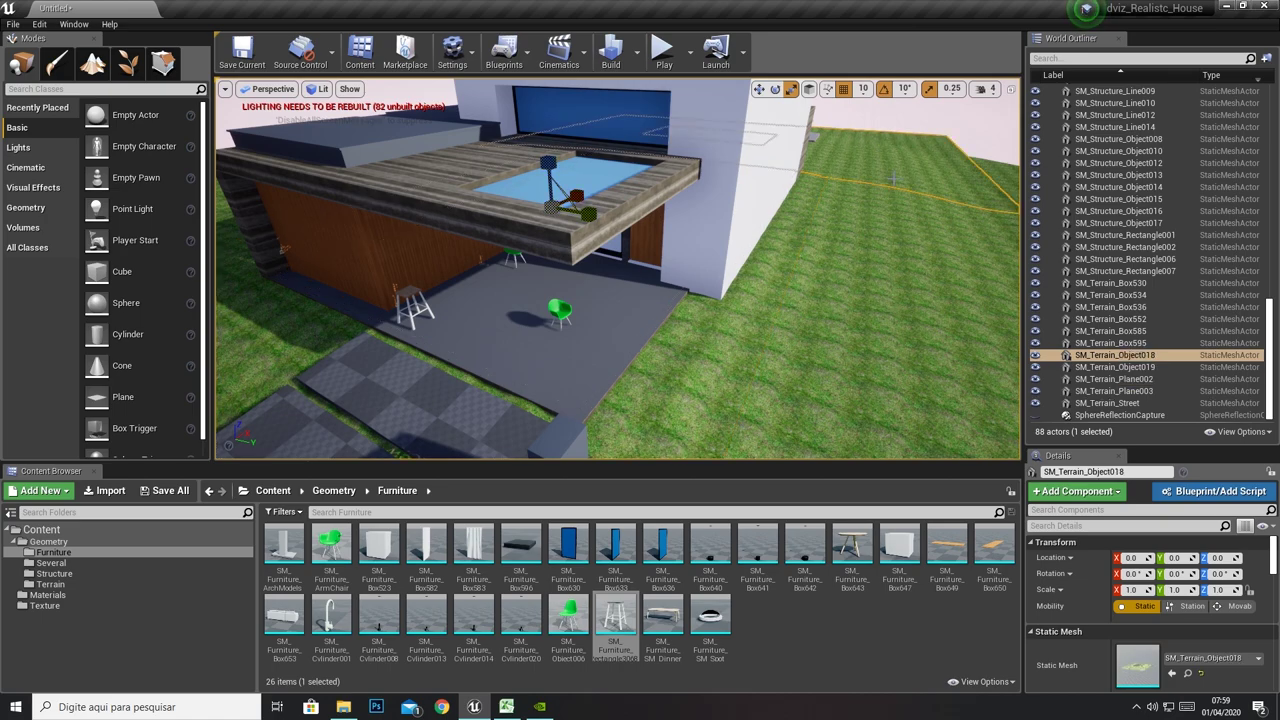
pyautogui.click(952, 268)
pyautogui.click(610, 202)
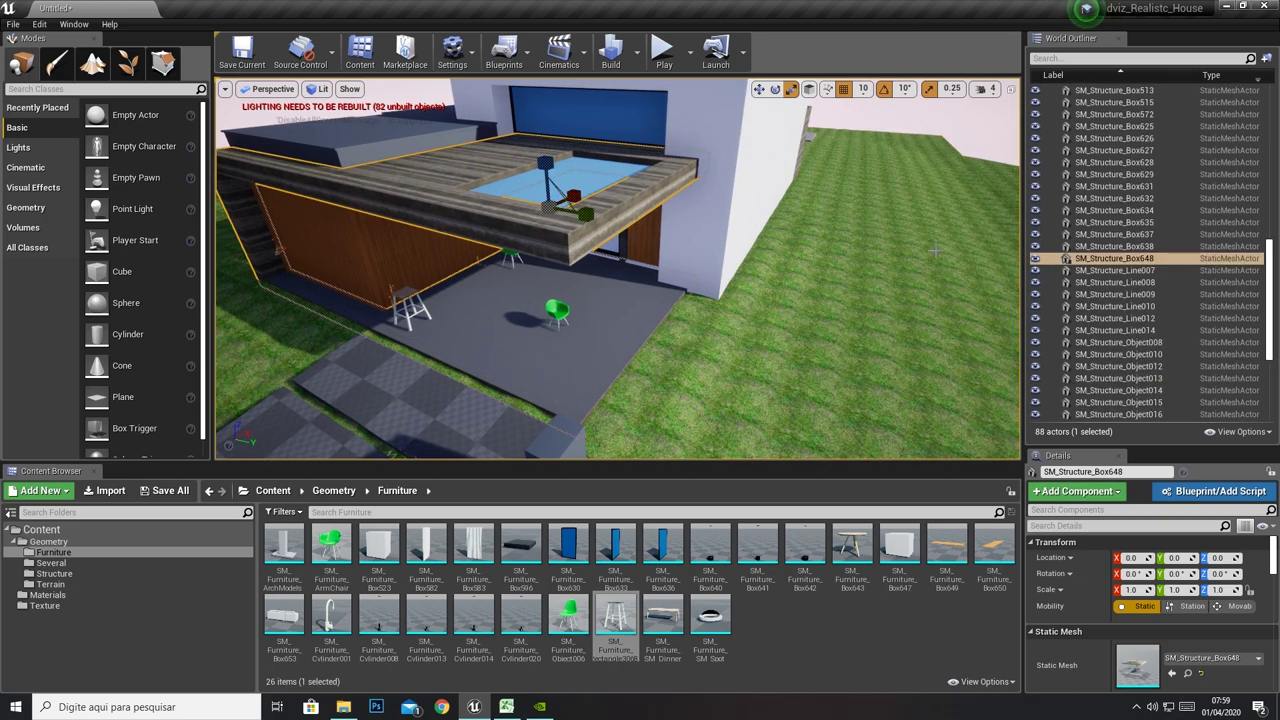
pyautogui.click(585, 303)
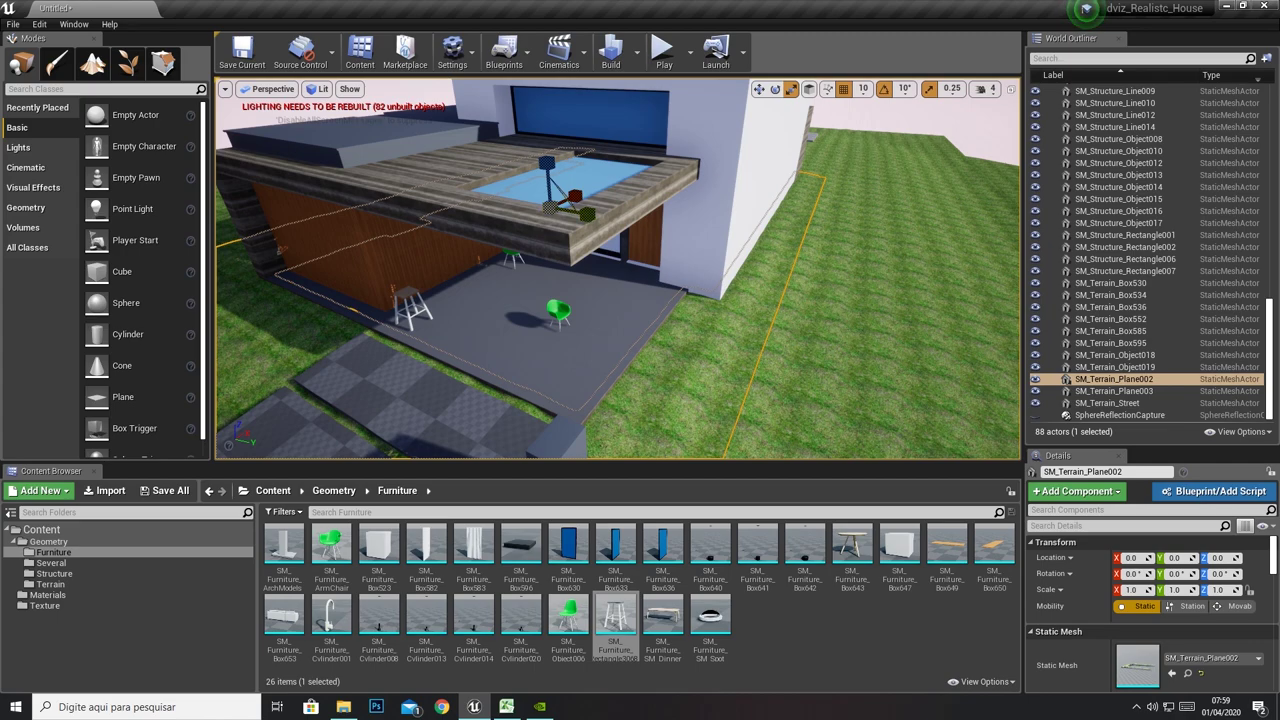
pyautogui.click(392, 134)
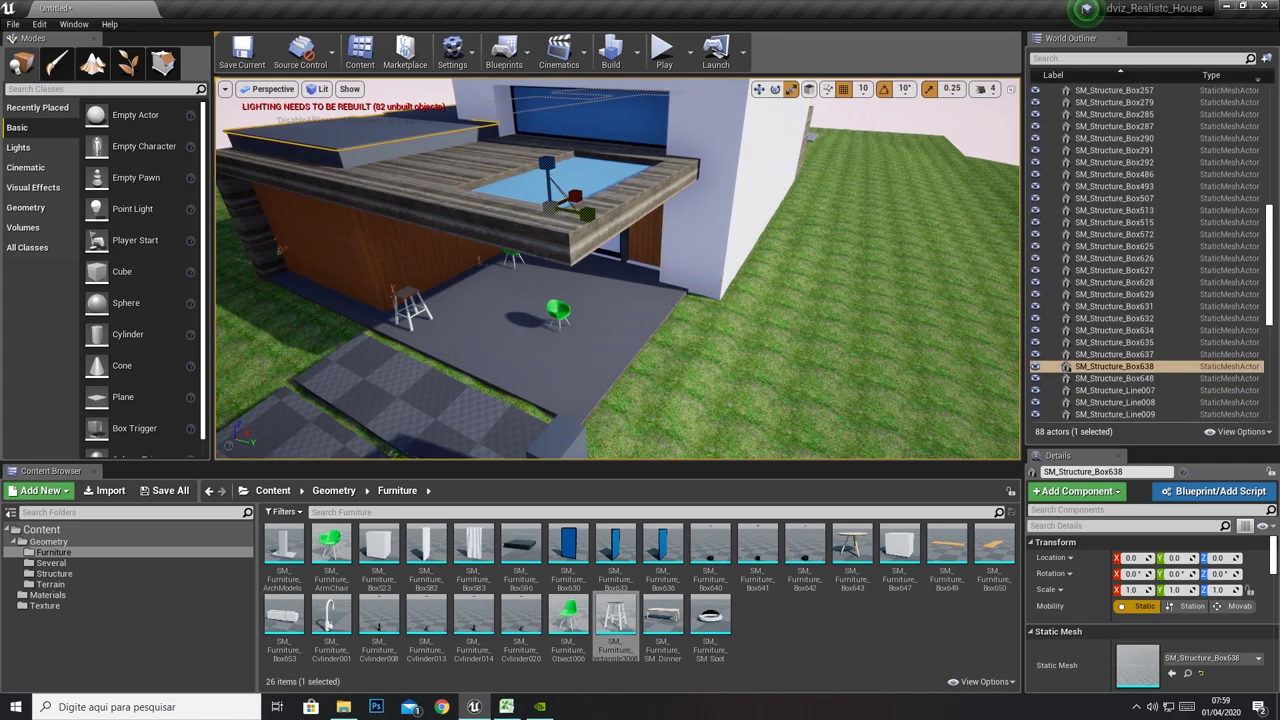
pyautogui.click(328, 248)
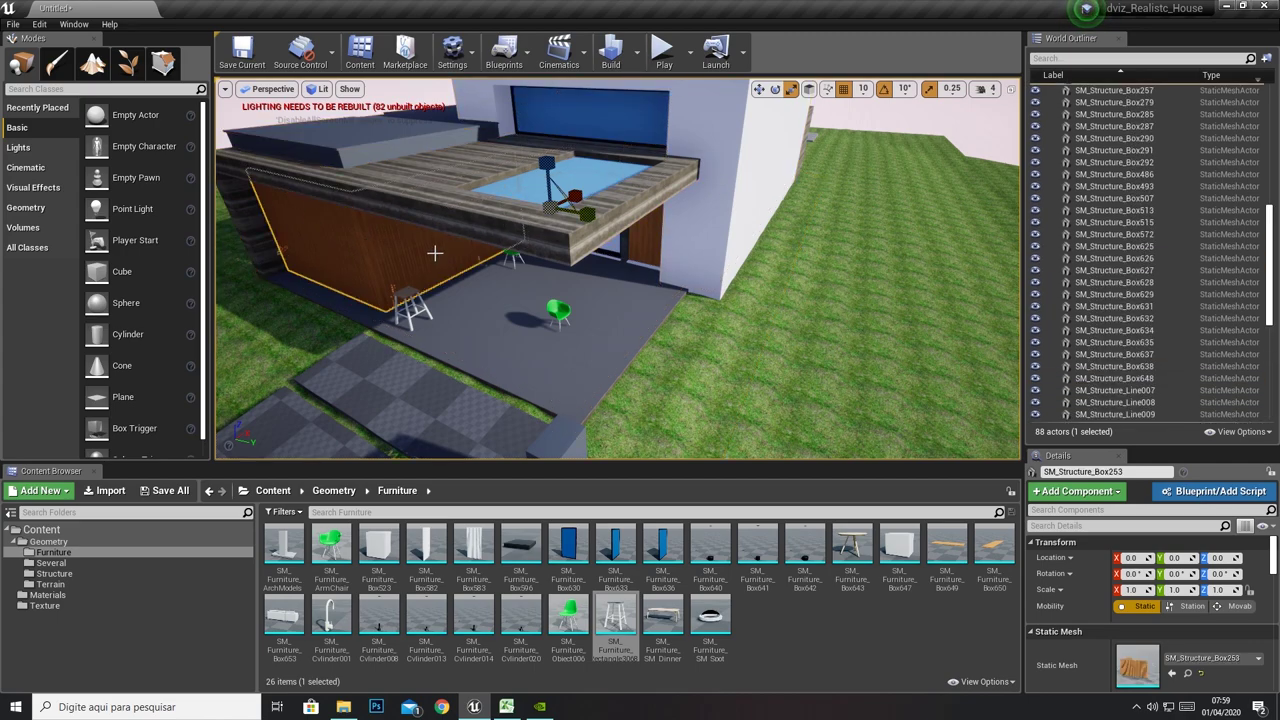
pyautogui.click(785, 175)
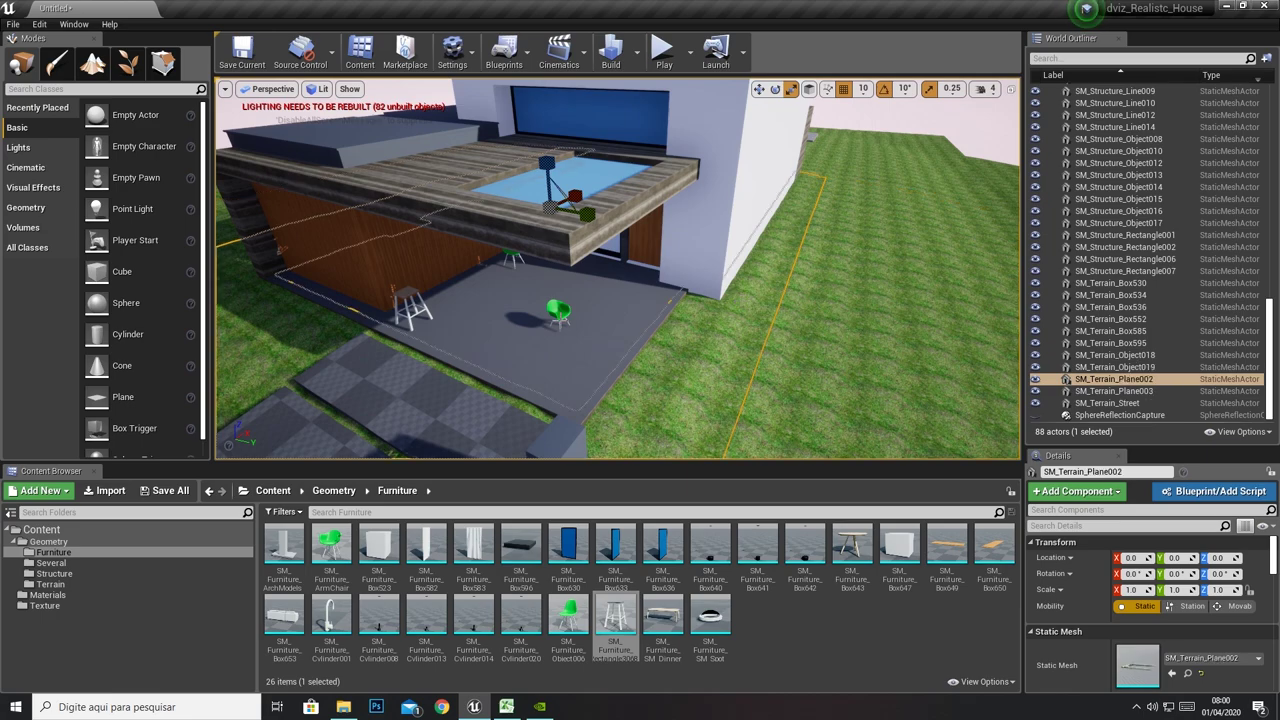
pyautogui.click(423, 272)
pyautogui.click(423, 272)
# Move the ArmChair under the deck overhang on the patio
pyautogui.click(566, 314)
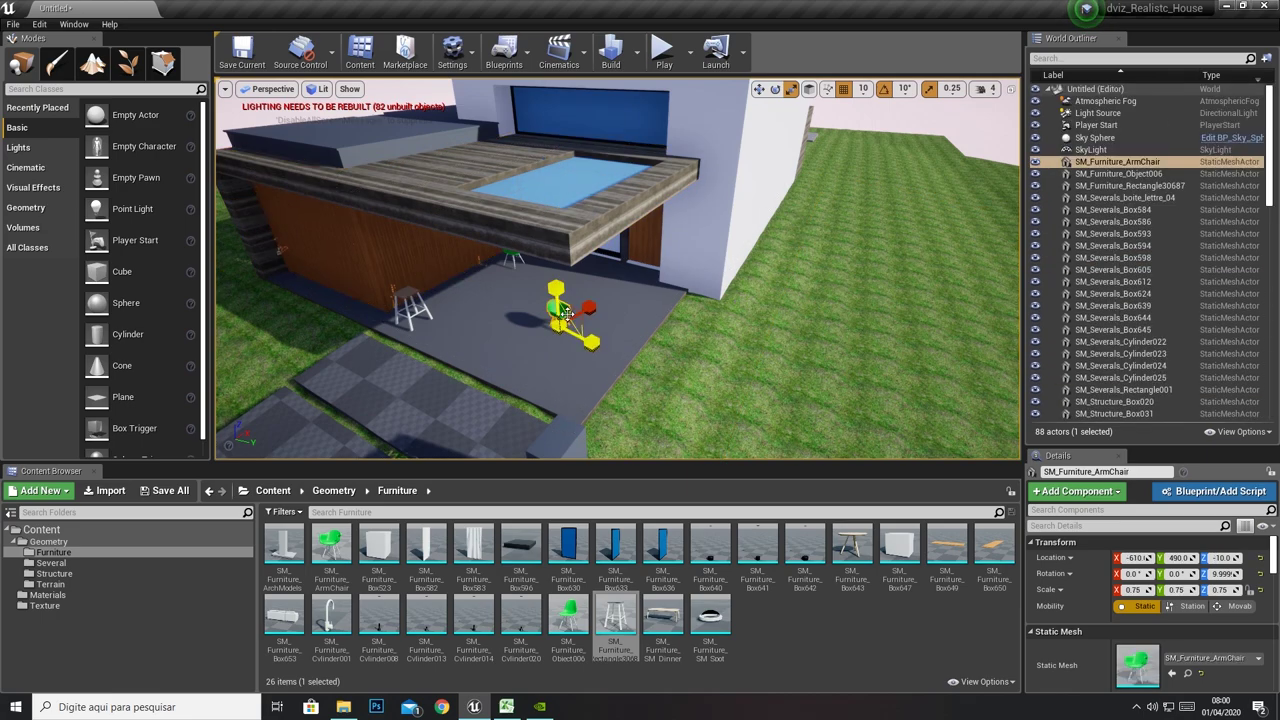
pyautogui.click(759, 89)
pyautogui.moveTo(582, 320); pyautogui.dragTo(633, 241)
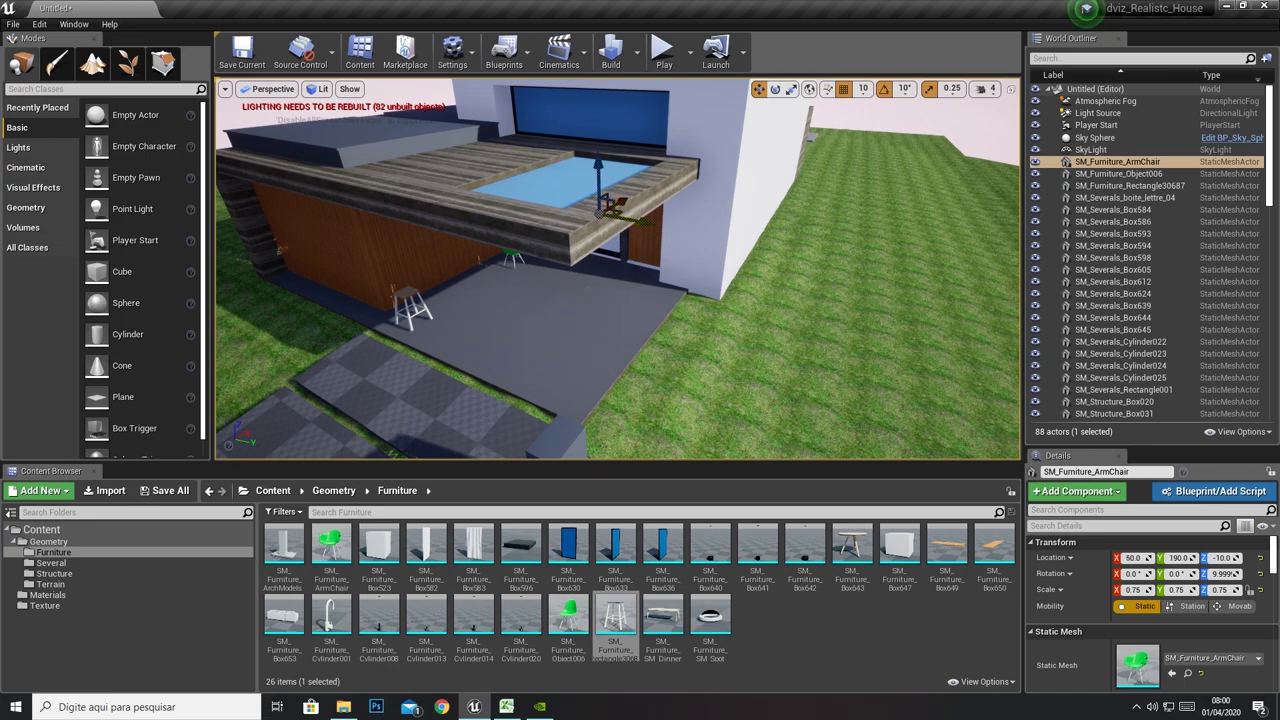
pyautogui.press('f')
pyautogui.scroll(-3, 618, 268)
pyautogui.moveTo(675, 272)
pyautogui.mouseDown()
pyautogui.moveTo(693, 281)
pyautogui.moveTo(659, 232)
pyautogui.mouseUp()
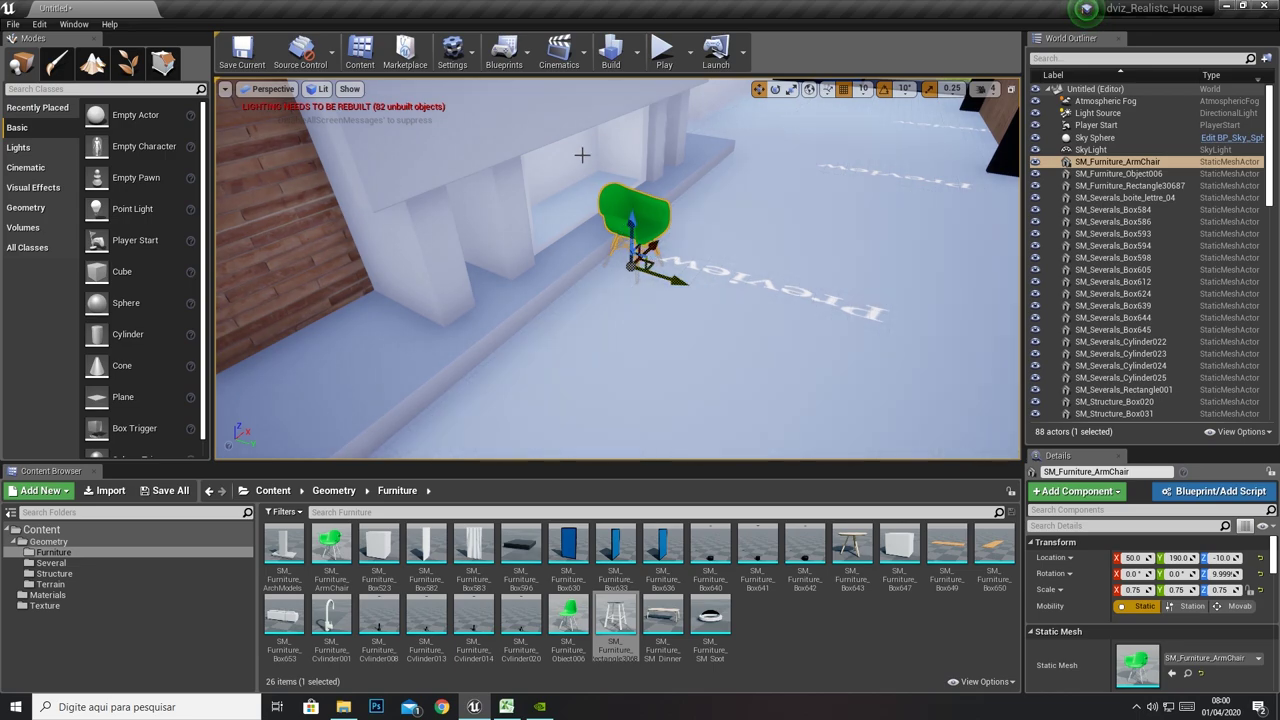
pyautogui.moveTo(652, 264); pyautogui.dragTo(723, 192)
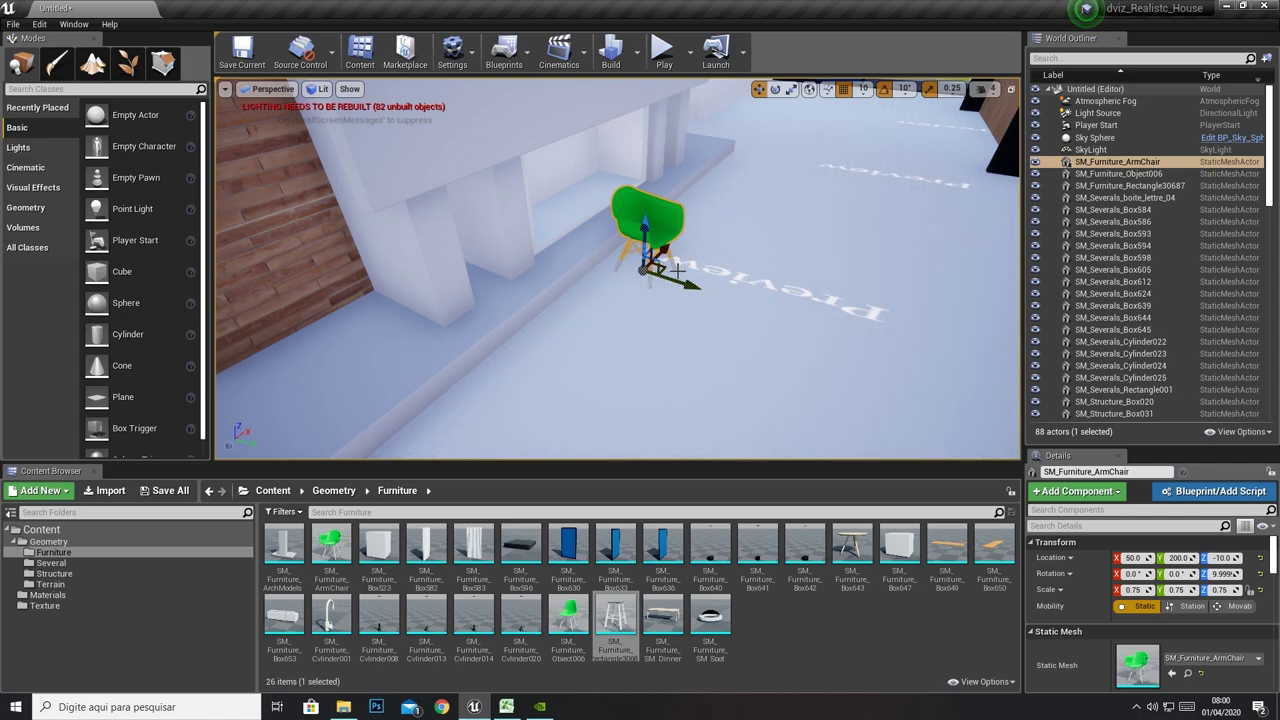
# Slide the ArmChair beside the other chair near the window, at X -430, Y 360
pyautogui.keyDown('alt'); pyautogui.moveTo(683, 266); pyautogui.dragTo(600, 240); pyautogui.keyUp('alt')
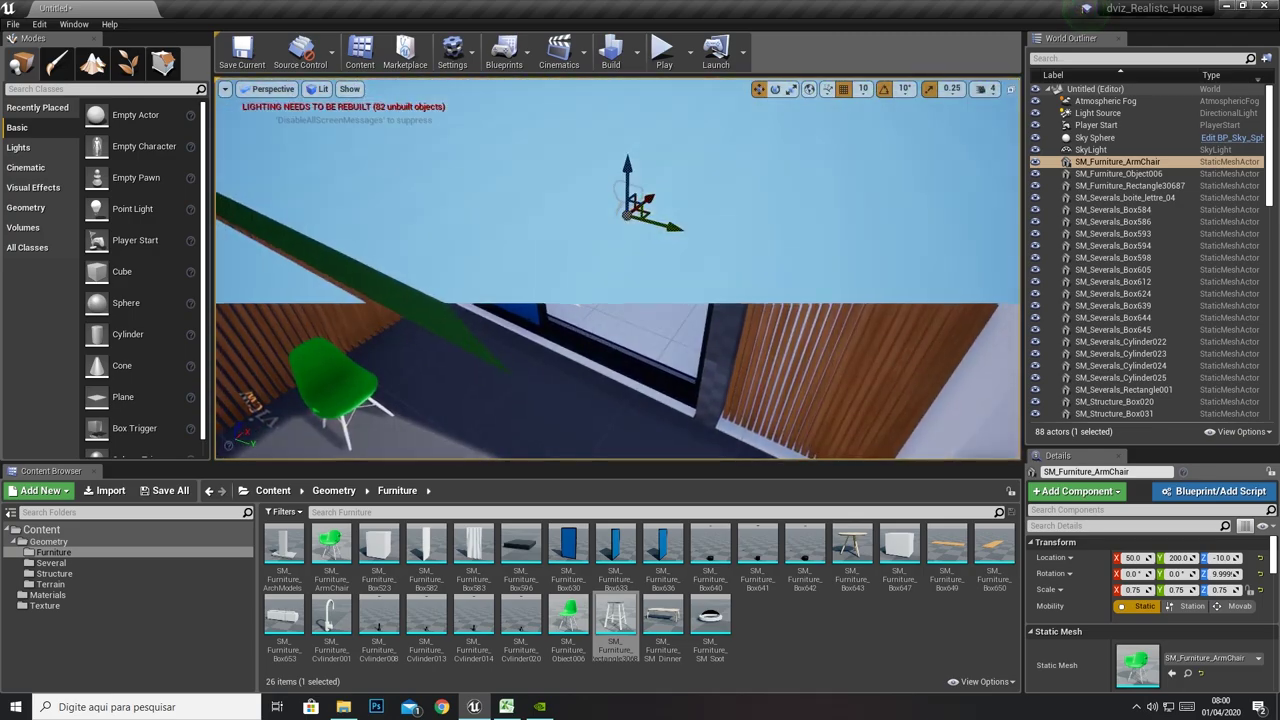
pyautogui.moveTo(624, 192)
pyautogui.keyDown('alt'); pyautogui.mouseDown()
pyautogui.moveTo(639, 198)
pyautogui.moveTo(543, 337)
pyautogui.mouseUp(); pyautogui.keyUp('alt')
pyautogui.press('f')
pyautogui.moveTo(609, 257)
pyautogui.keyDown('alt'); pyautogui.mouseDown()
pyautogui.moveTo(499, 256)
pyautogui.moveTo(918, 271)
pyautogui.moveTo(544, 238)
pyautogui.mouseUp(); pyautogui.keyUp('alt')
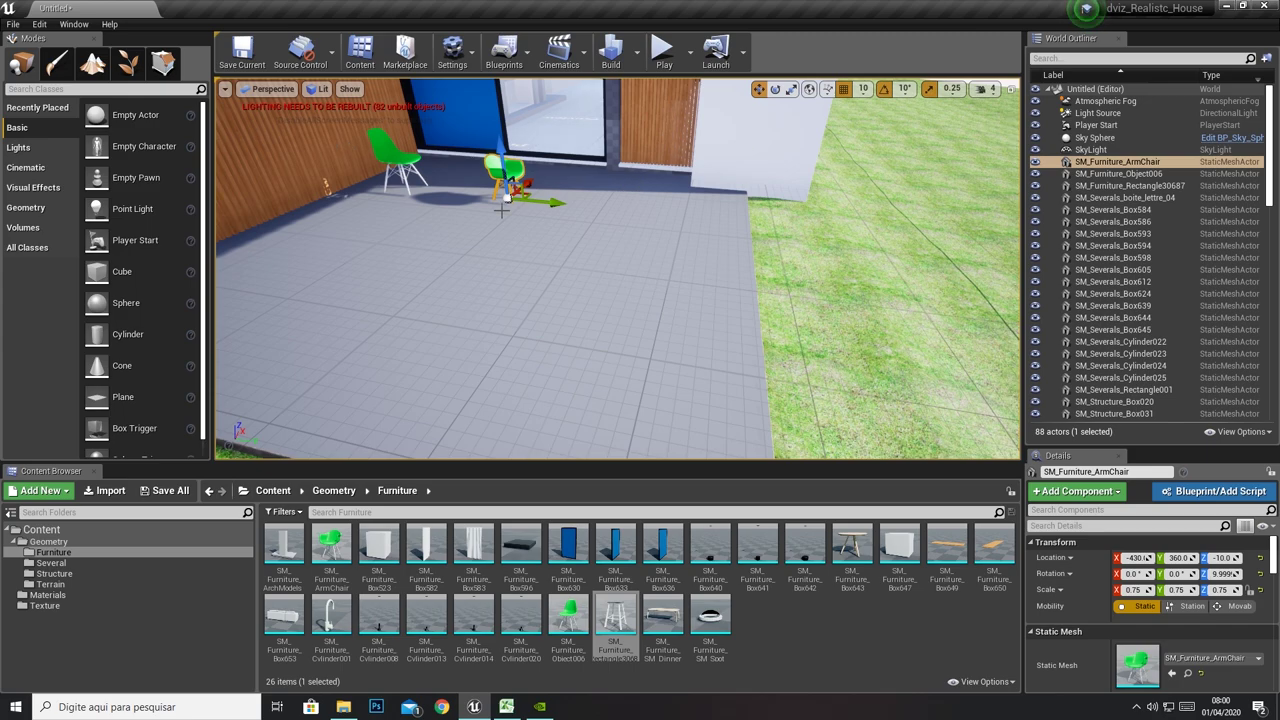
pyautogui.click(708, 153)
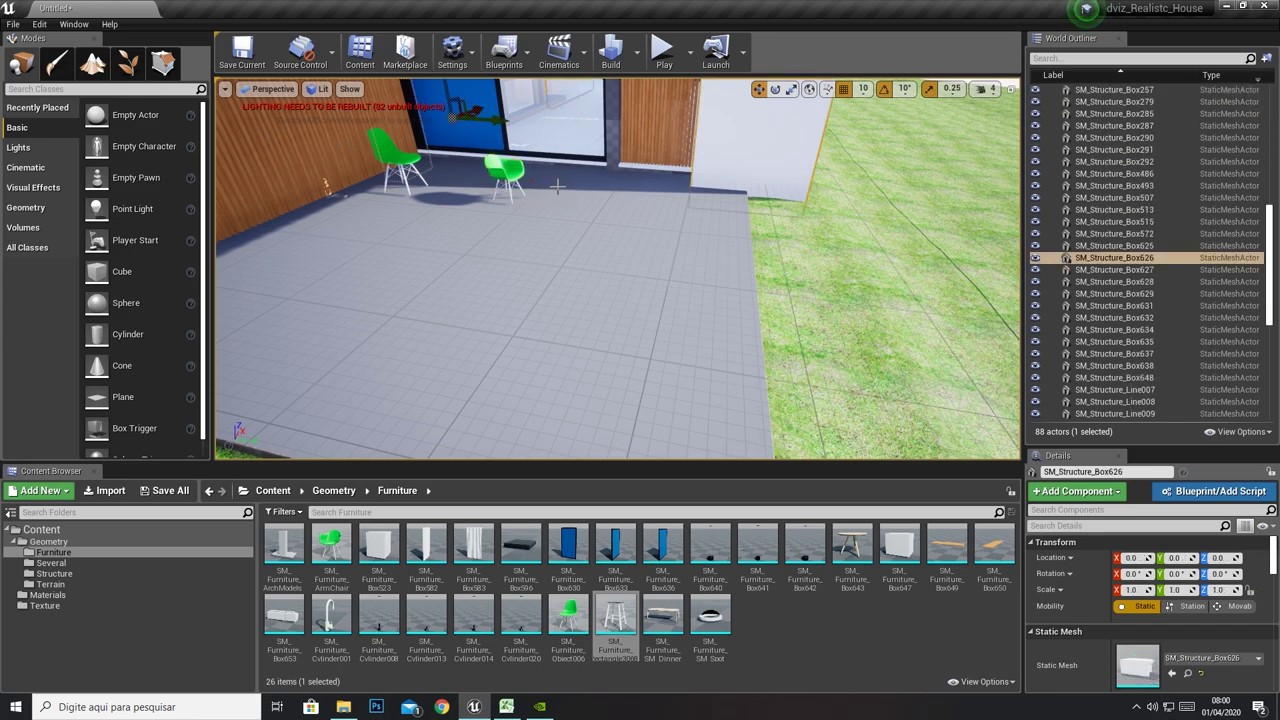
pyautogui.moveTo(474, 138)
pyautogui.mouseDown()
pyautogui.moveTo(220, 285)
pyautogui.moveTo(592, 185)
pyautogui.mouseUp()
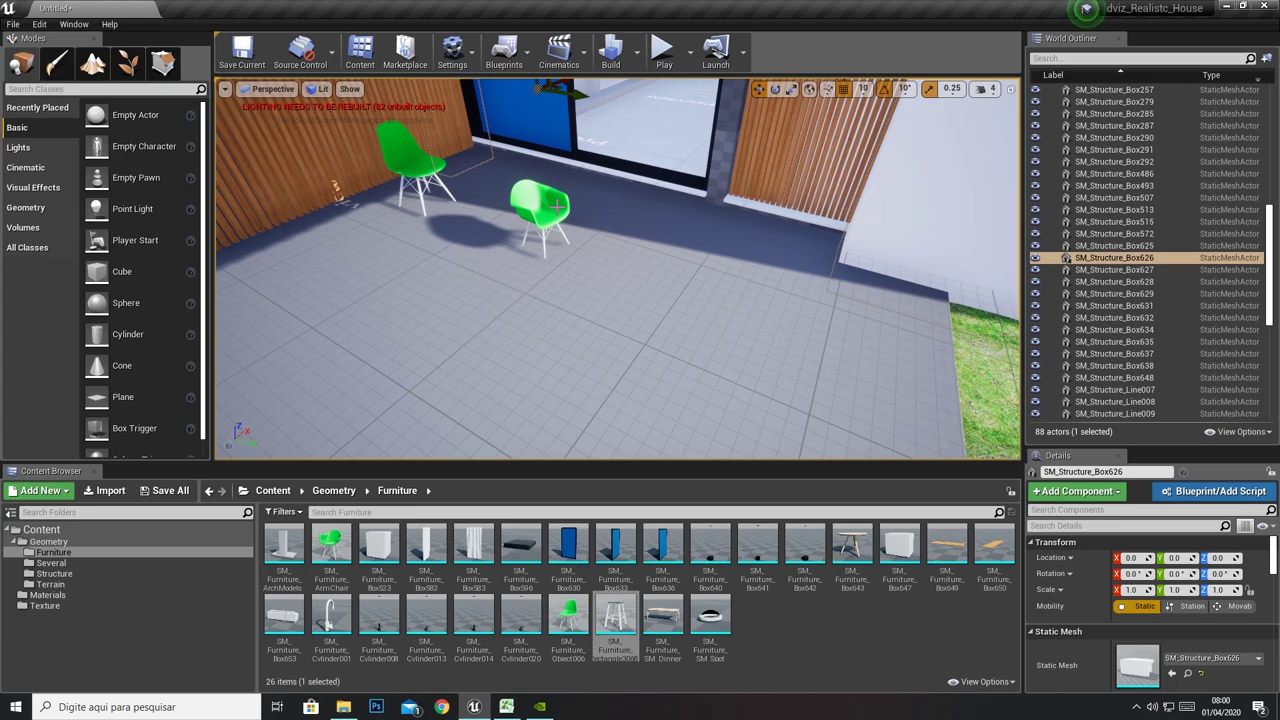
pyautogui.click(543, 201)
# Set the green armchair's pivot offset and move it farther out onto the patio
pyautogui.rightClick(545, 204)
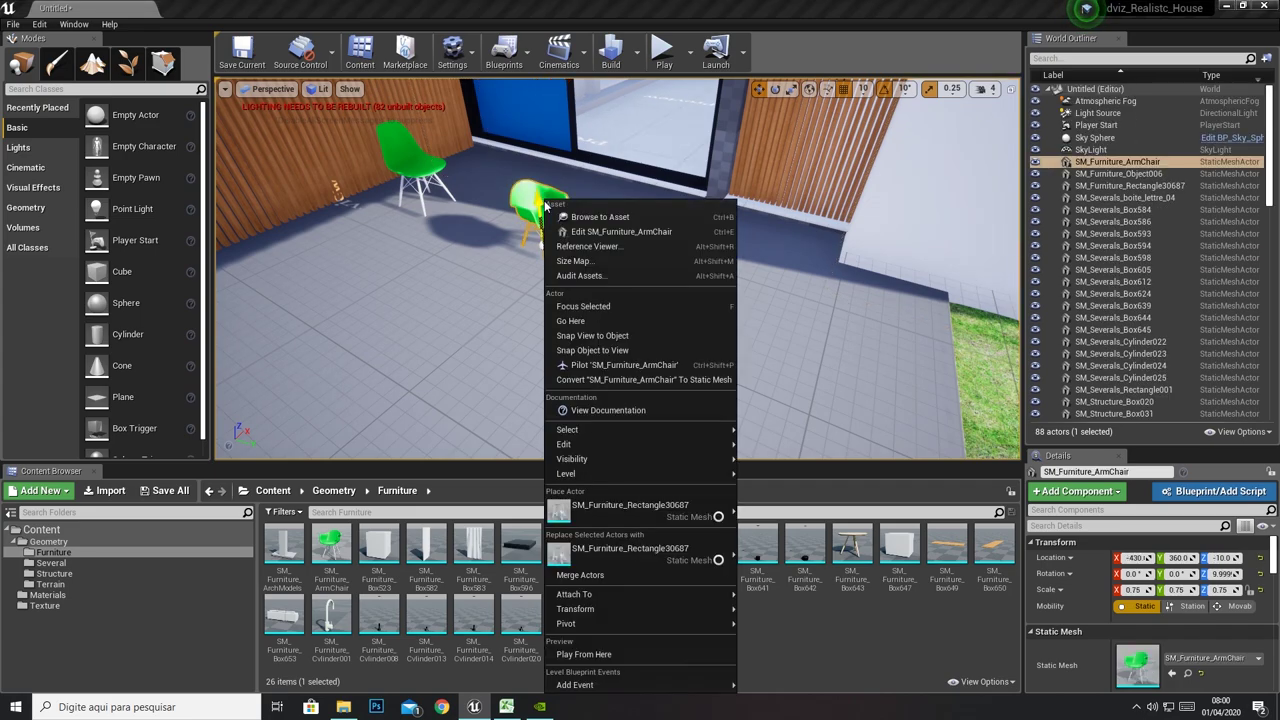
pyautogui.moveTo(570, 627)
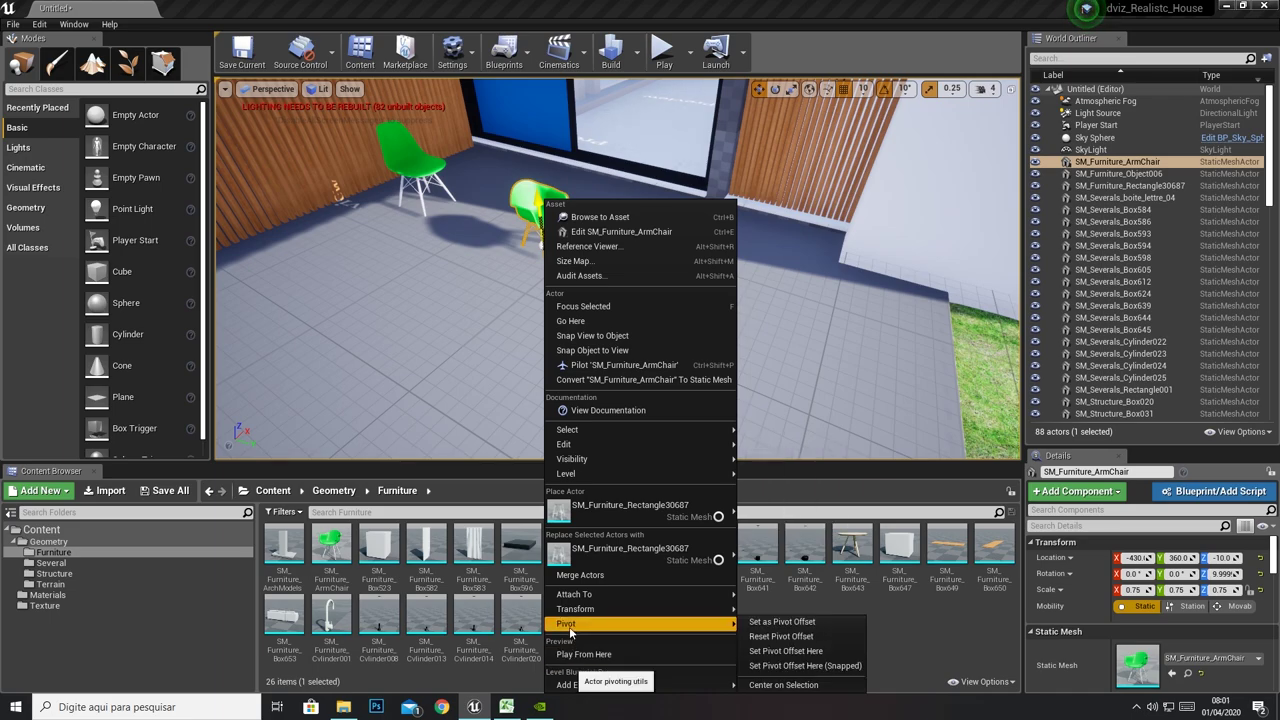
pyautogui.click(789, 651)
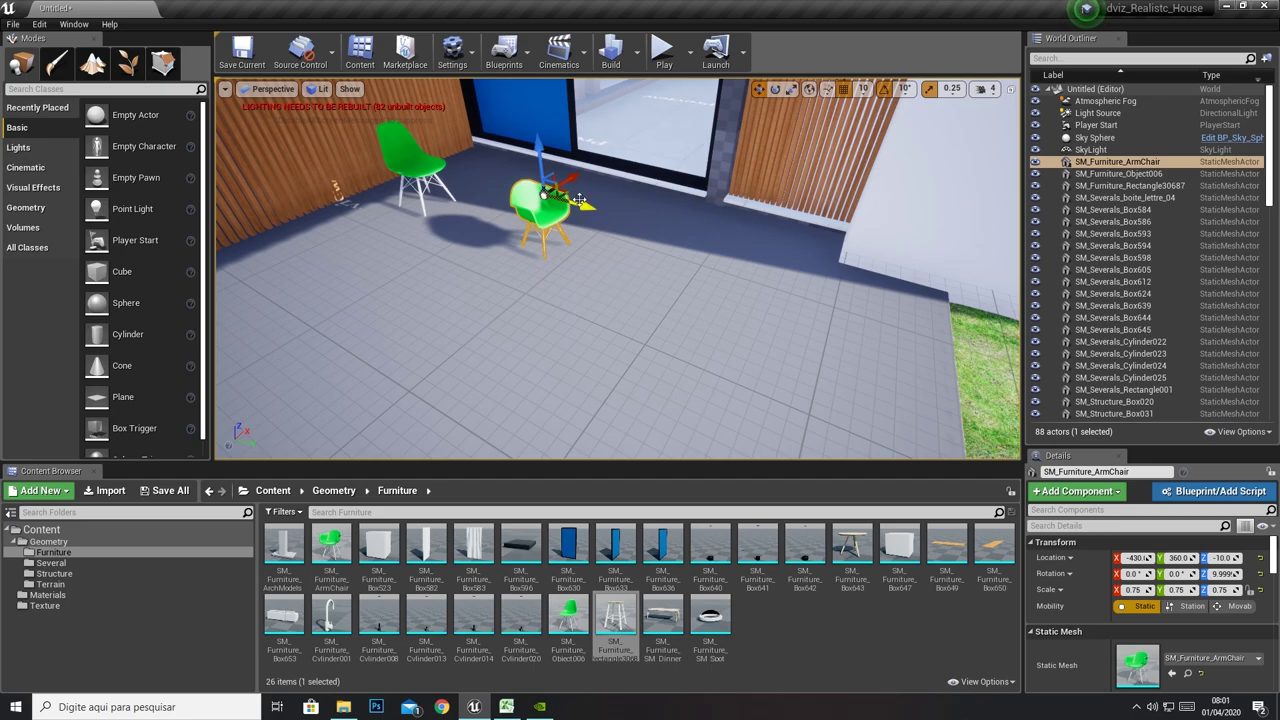
pyautogui.moveTo(566, 193)
pyautogui.mouseDown()
pyautogui.moveTo(633, 224)
pyautogui.moveTo(487, 316)
pyautogui.mouseUp()
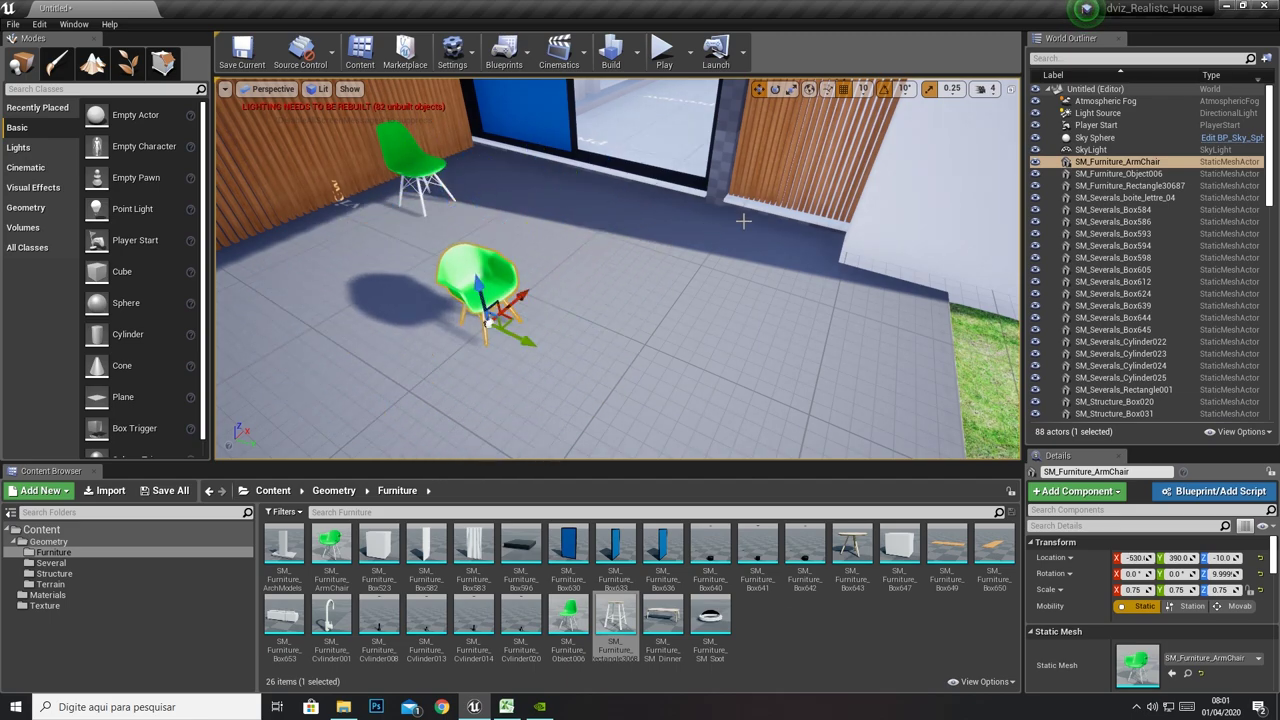
# Set wall SM_Structure_Box626's pivot offset and shift it toward the window to -40, -10, 0
pyautogui.click(890, 197)
pyautogui.rightClick(889, 199)
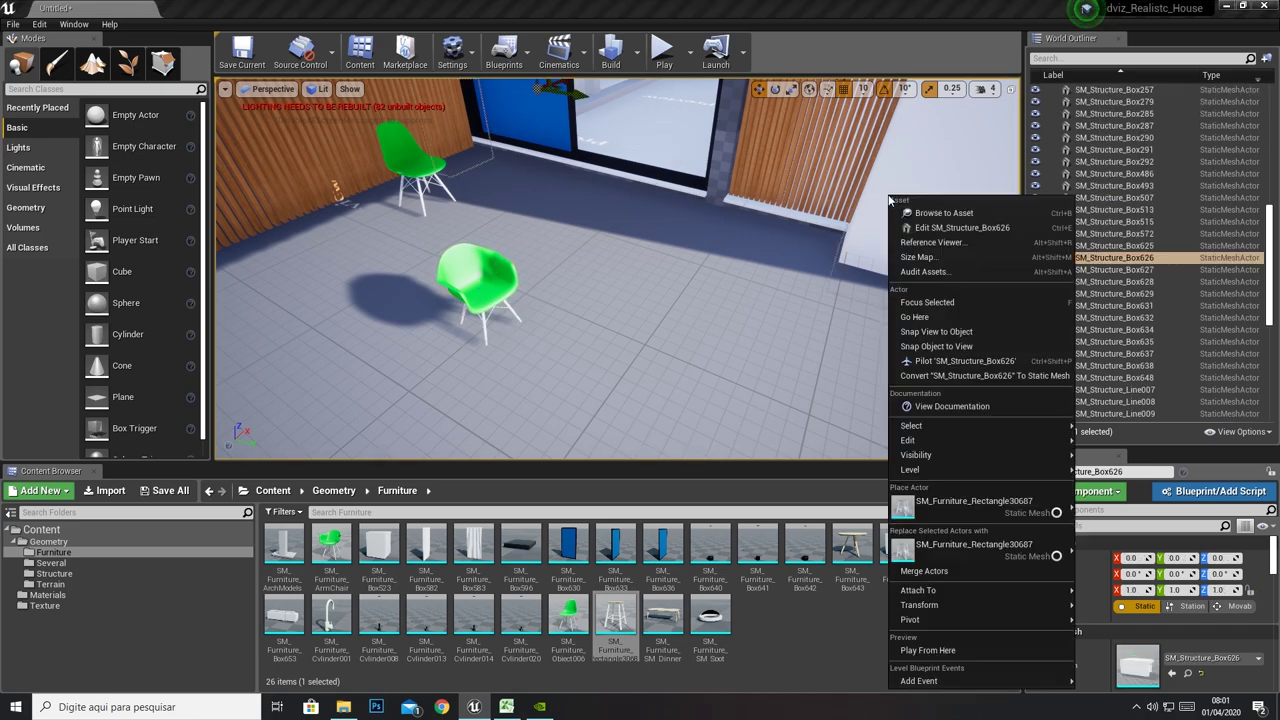
pyautogui.rightClick(897, 178)
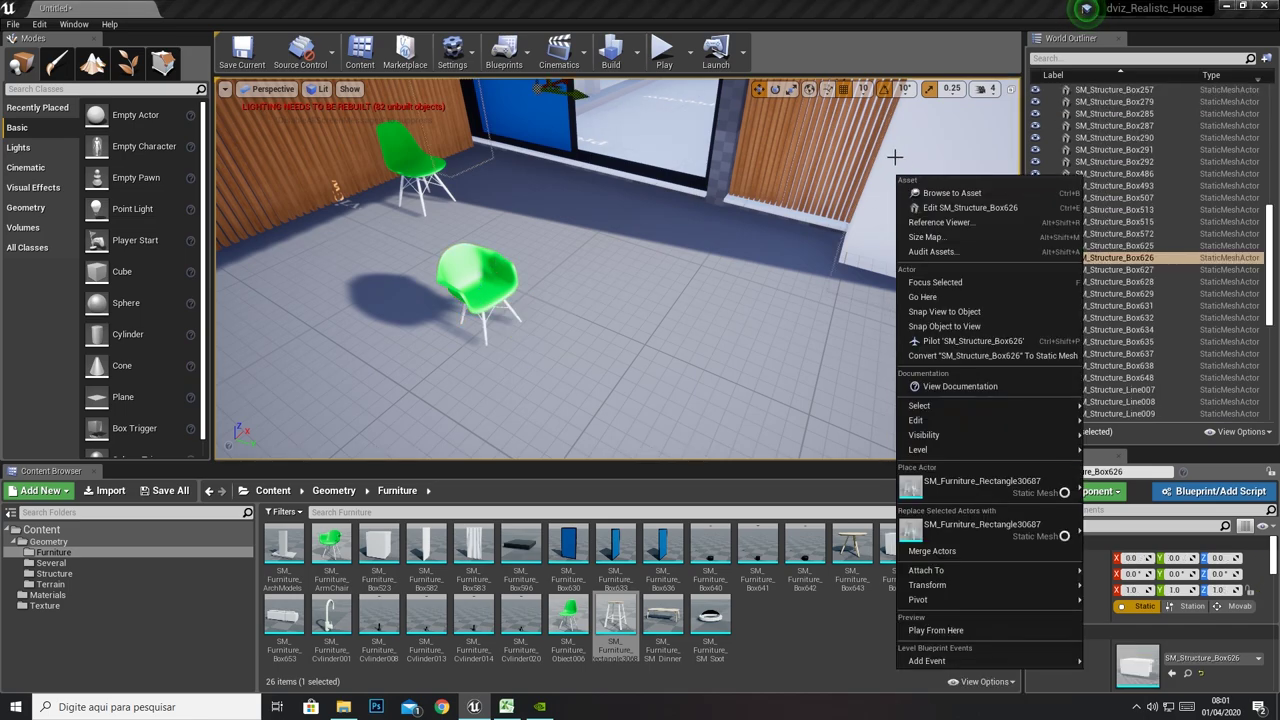
pyautogui.moveTo(931, 600)
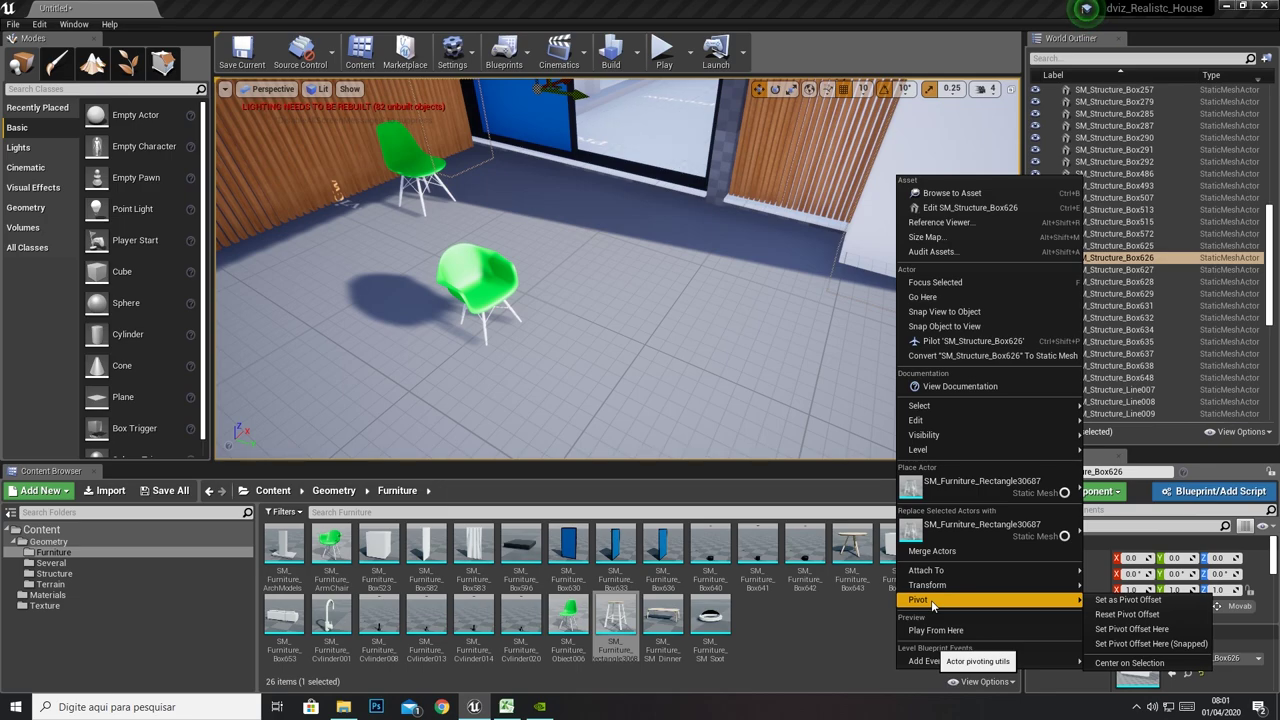
pyautogui.click(1134, 632)
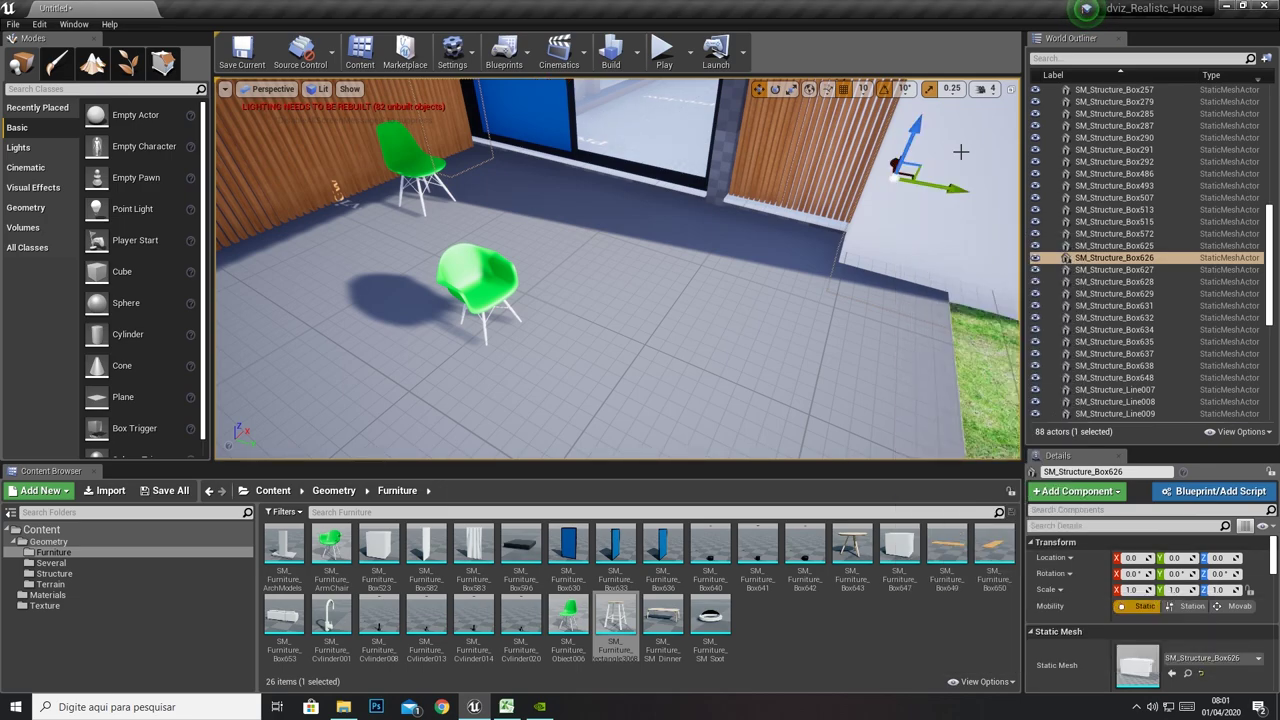
pyautogui.moveTo(903, 176)
pyautogui.mouseDown()
pyautogui.moveTo(834, 148)
pyautogui.moveTo(817, 333)
pyautogui.mouseUp()
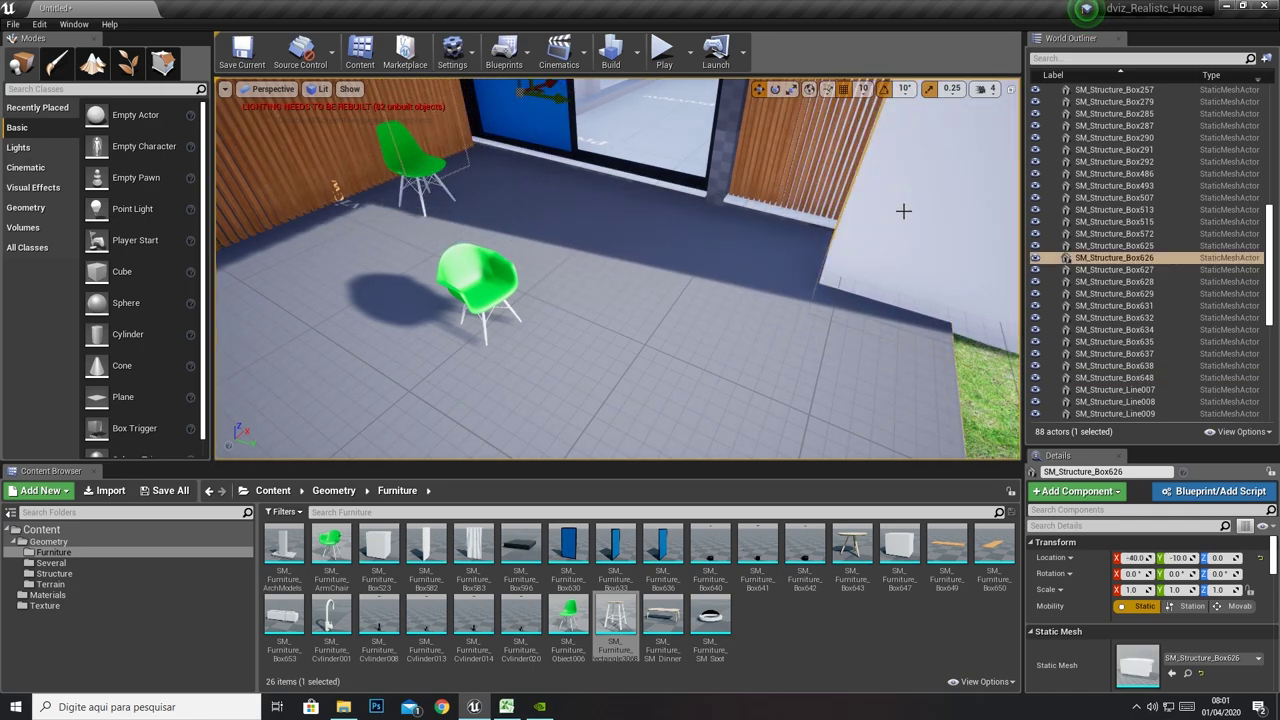
pyautogui.moveTo(736, 239)
pyautogui.mouseDown(button='right')
pyautogui.moveTo(736, 330)
pyautogui.moveTo(736, 260)
pyautogui.mouseUp(button='right')
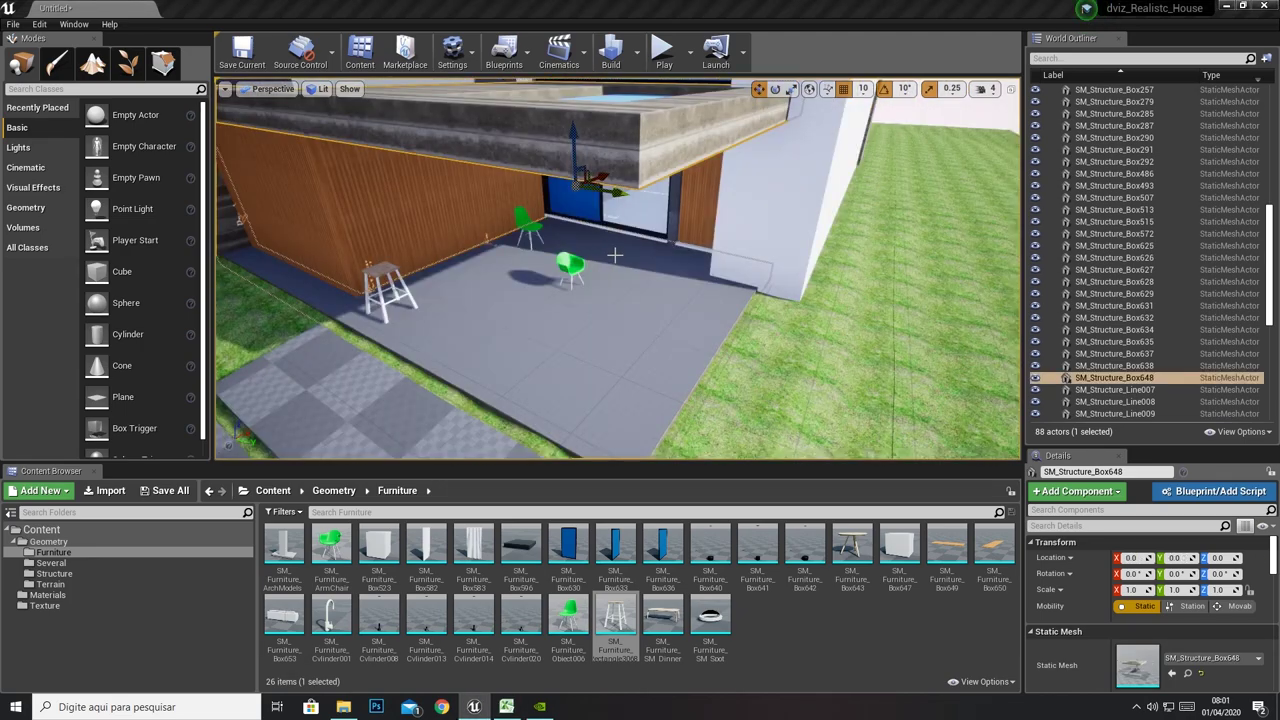
# Select every World Outliner actor from SM_Furniture_ArmChair through SM_Terrain_Street
pyautogui.click(600, 240)
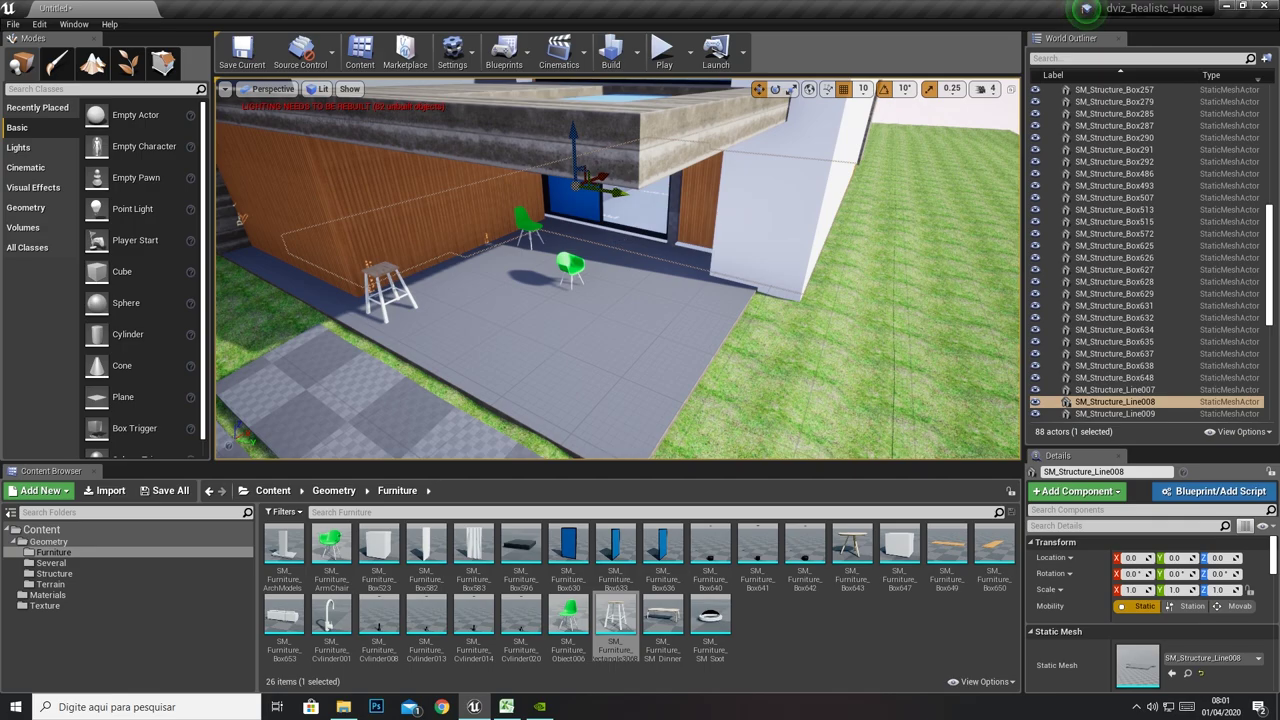
pyautogui.moveTo(814, 298); pyautogui.dragTo(814, 298, button='right')
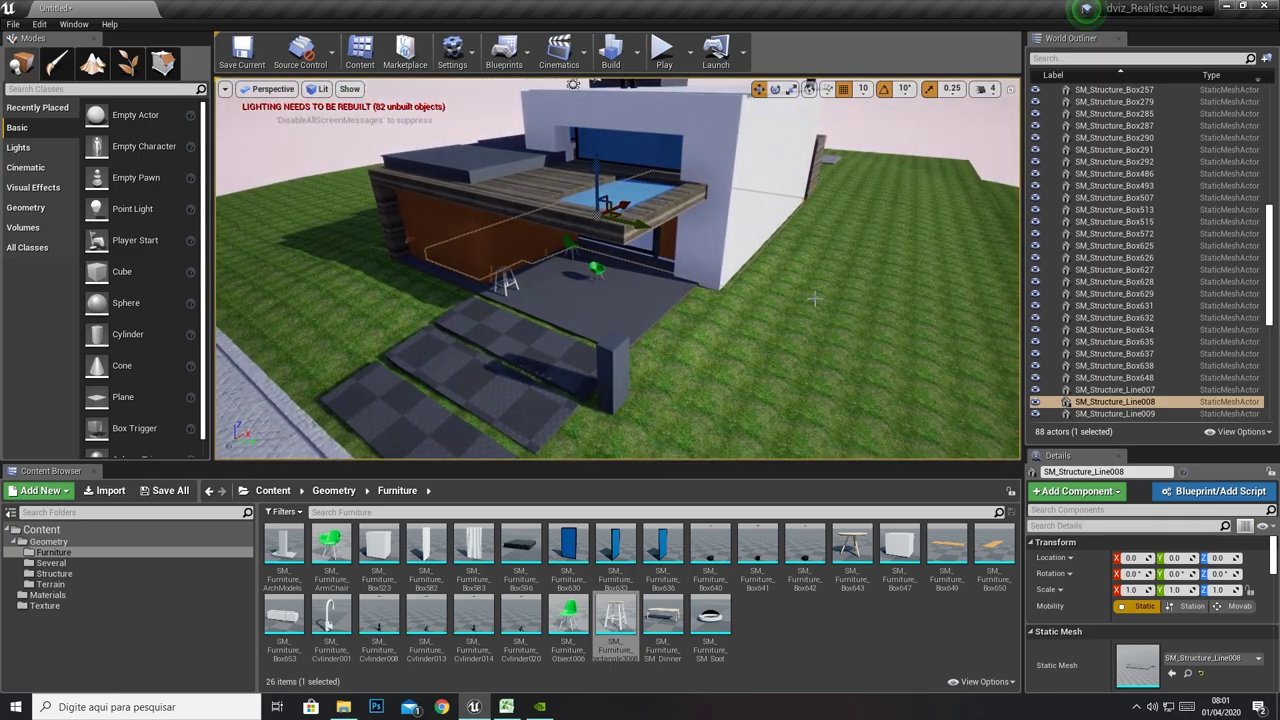
pyautogui.moveTo(786, 279); pyautogui.dragTo(903, 233, button='right')
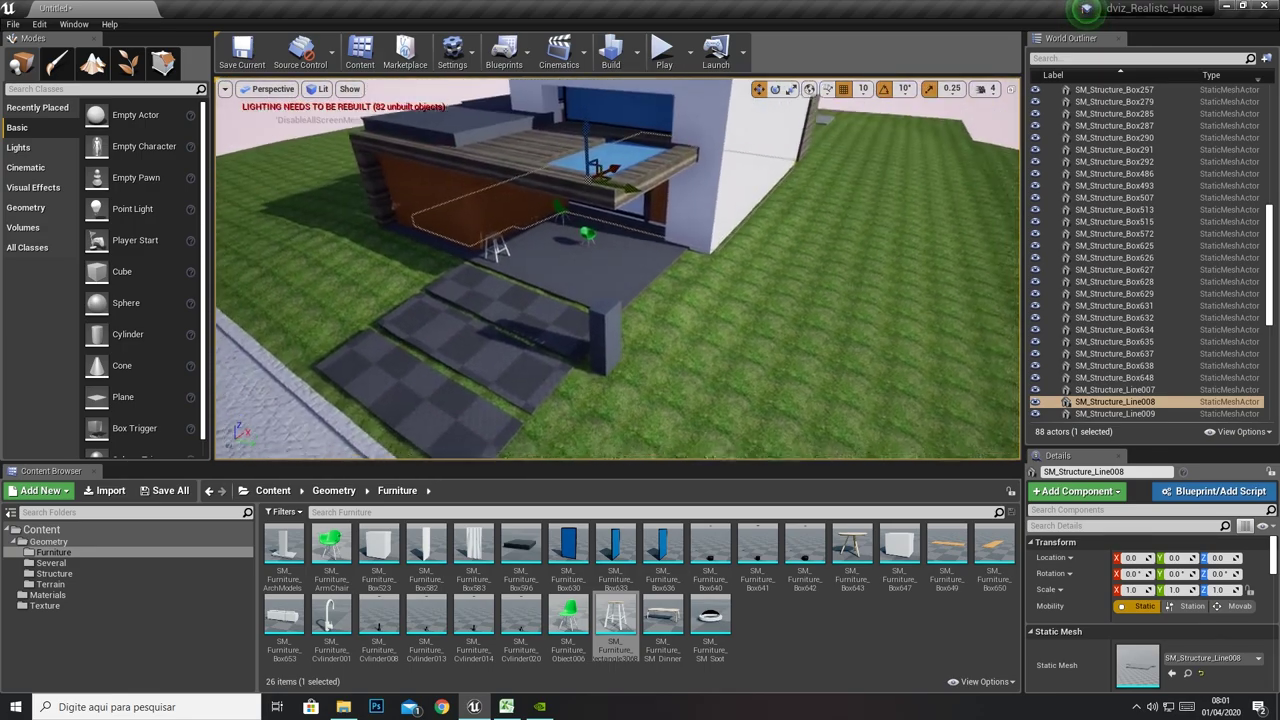
pyautogui.scroll(-2, 1110, 396)
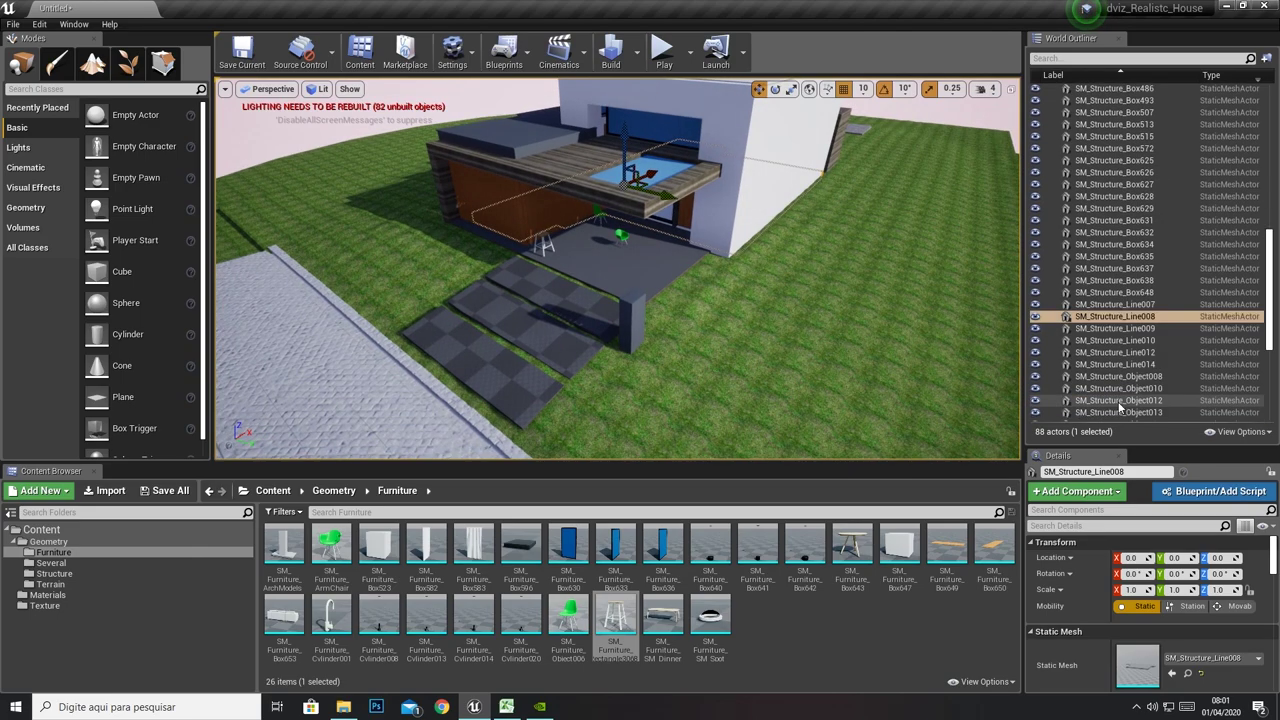
pyautogui.scroll(-6, 1110, 396)
pyautogui.click(1108, 403)
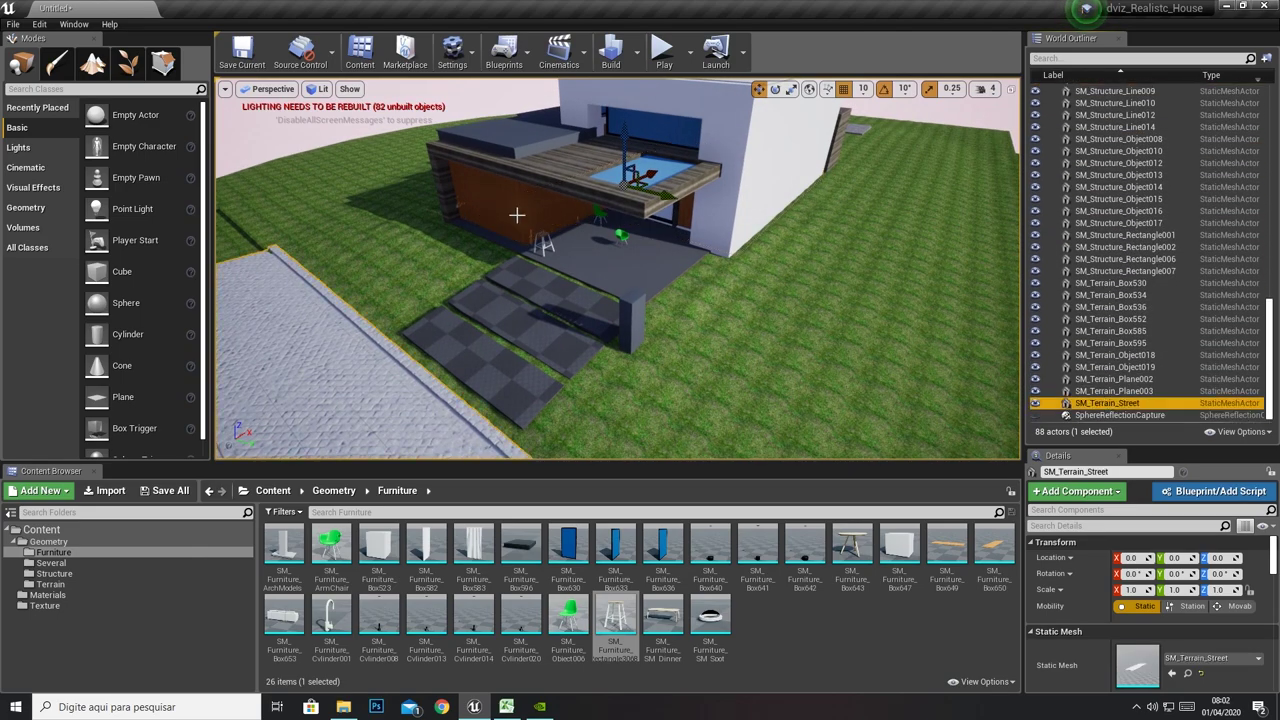
pyautogui.moveTo(1271, 356); pyautogui.dragTo(1271, 140)
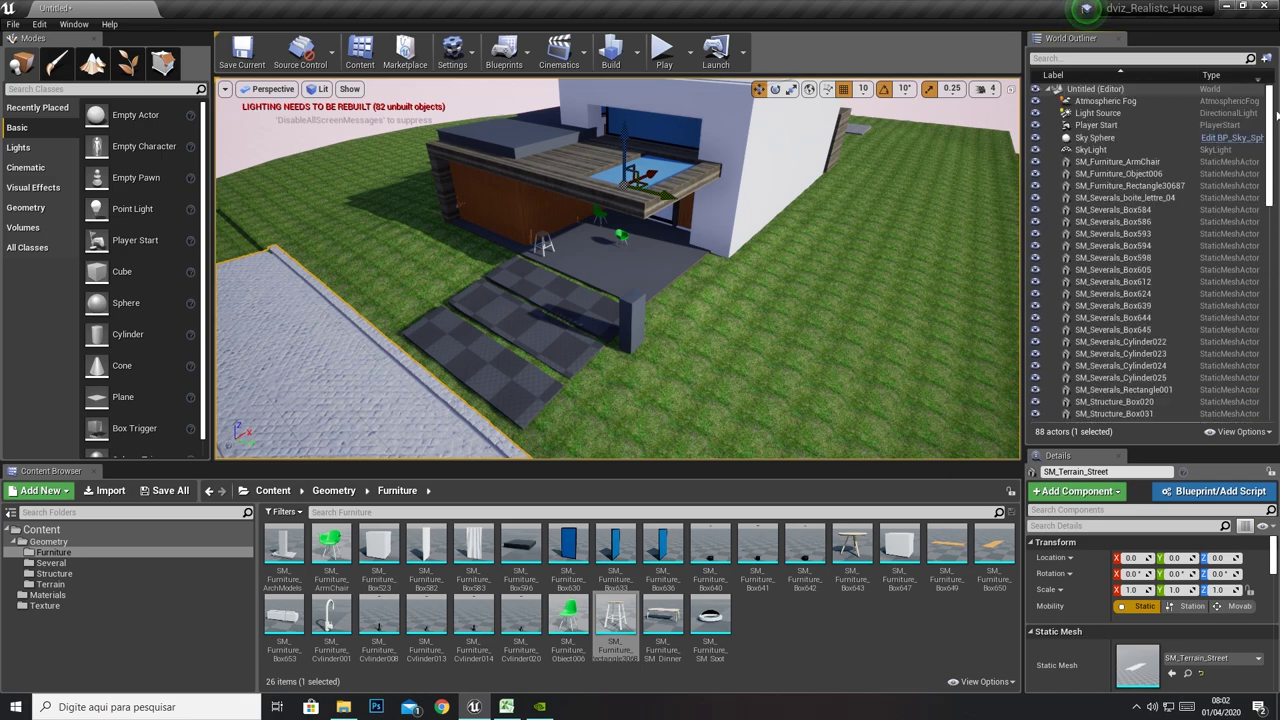
pyautogui.keyDown('shift'); pyautogui.click(1110, 161); pyautogui.keyUp('shift')
# Delete the selected actors, then place the 11 Terrain meshes at location 0, 0, 0
pyautogui.press('Delete')
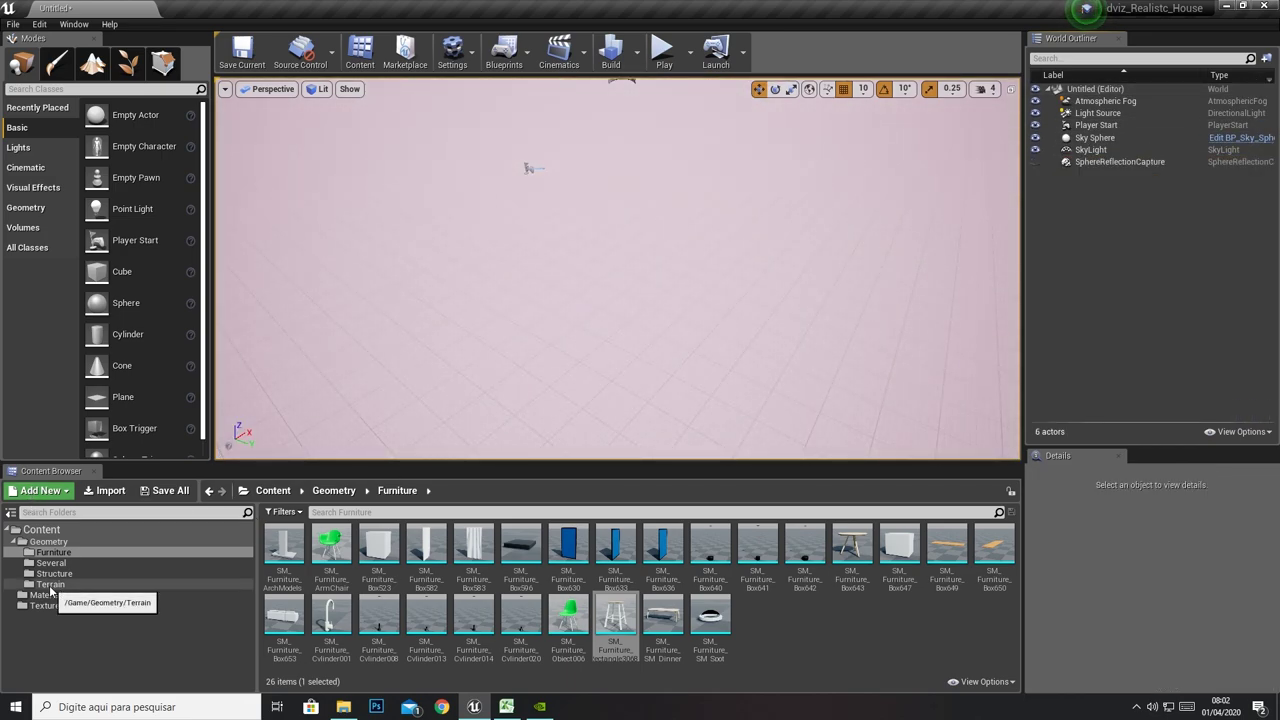
pyautogui.click(50, 584)
pyautogui.click(283, 548)
pyautogui.keyDown('shift'); pyautogui.click(745, 541); pyautogui.keyUp('shift')
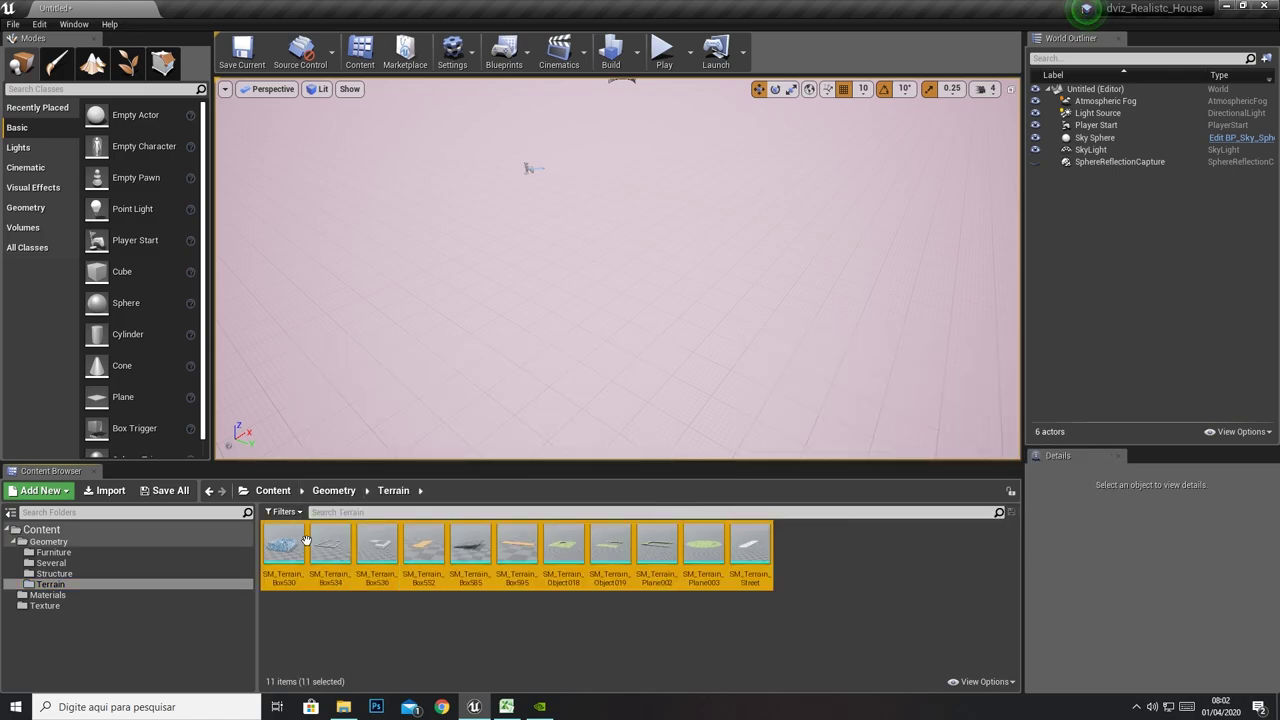
pyautogui.moveTo(290, 545); pyautogui.dragTo(423, 229)
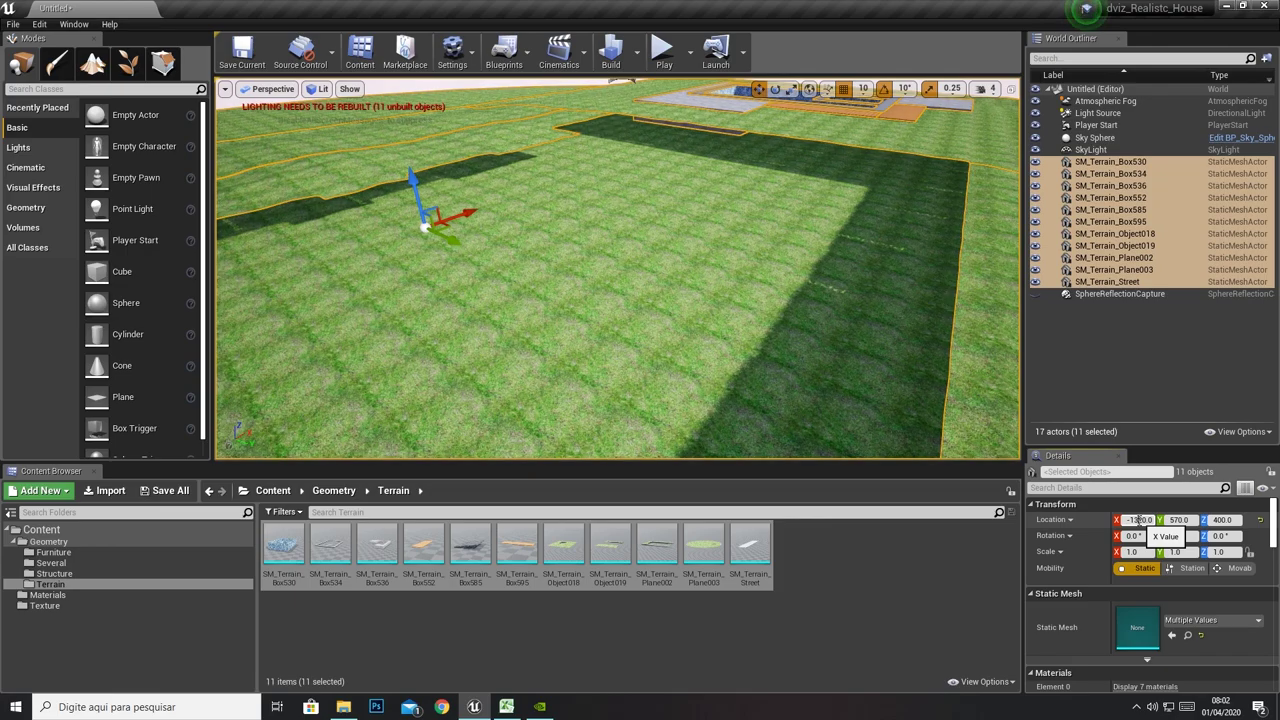
pyautogui.click(1138, 520)
pyautogui.write('0')
pyautogui.press('Tab')
pyautogui.write('0')
pyautogui.press('Tab')
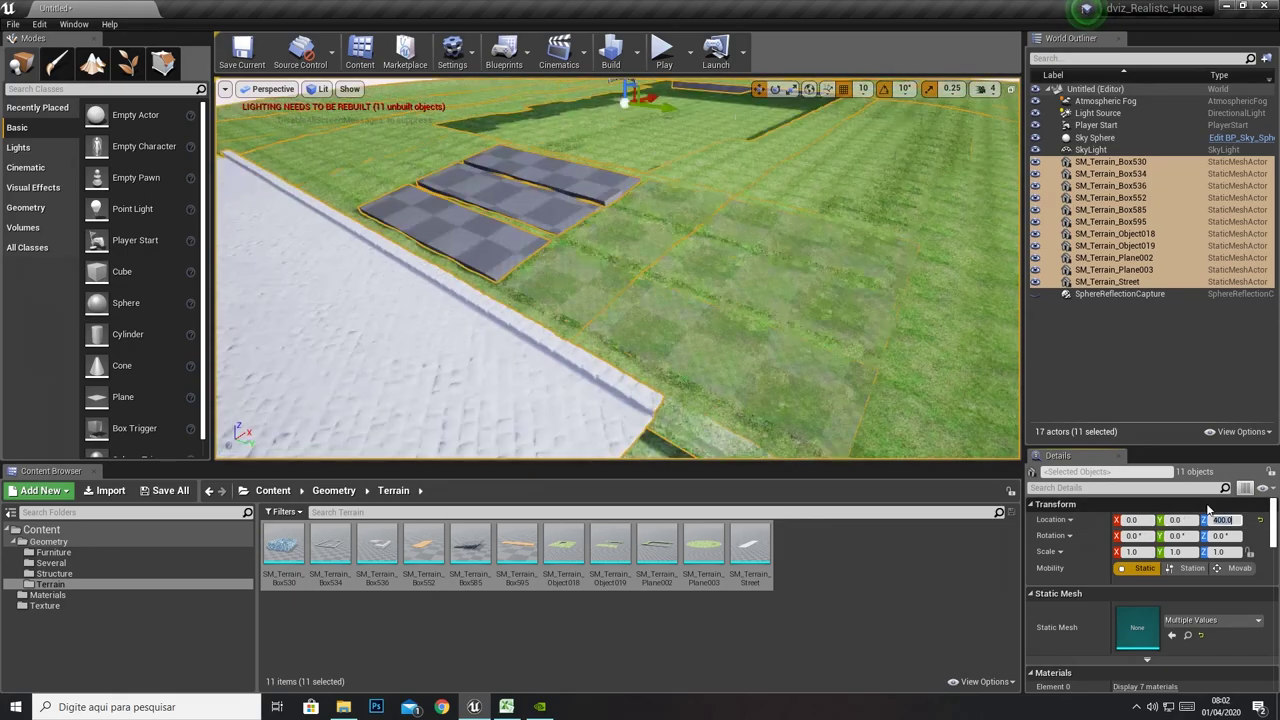
pyautogui.write('0')
pyautogui.press('Return')
# Place all 51 Structure meshes into the level and move them to the origin
pyautogui.click(74, 574)
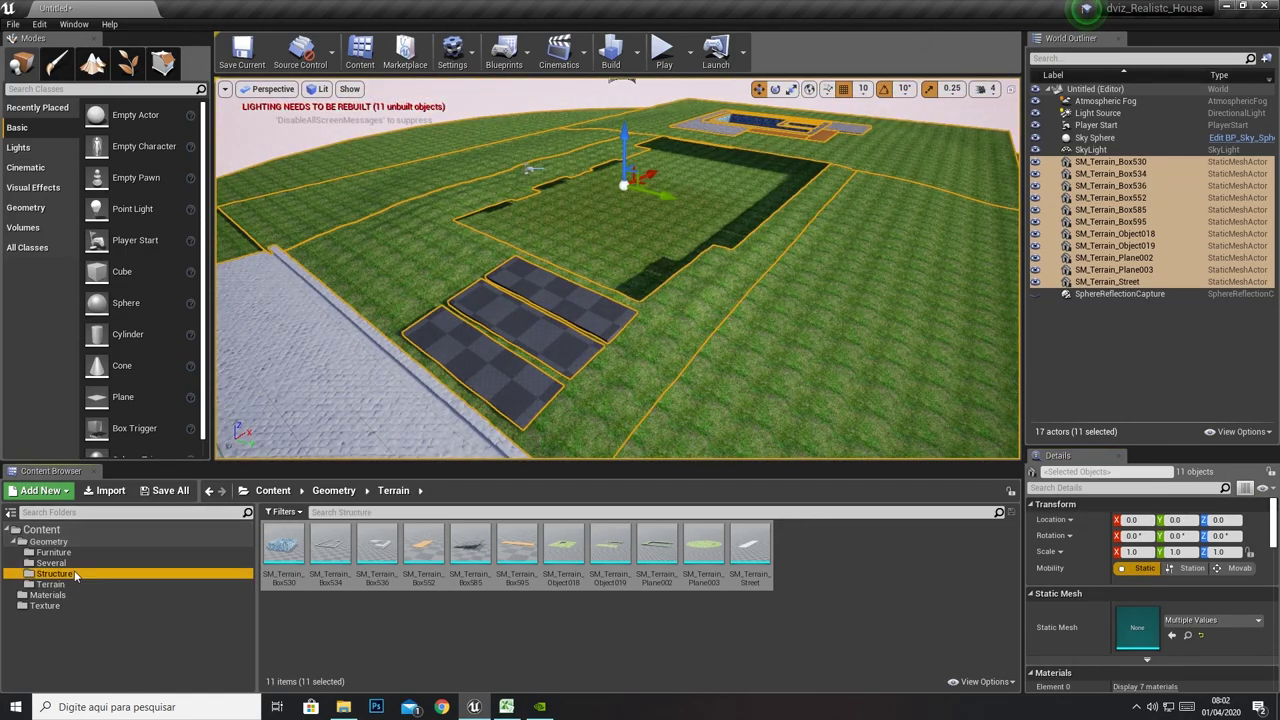
pyautogui.scroll(-3, 370, 640)
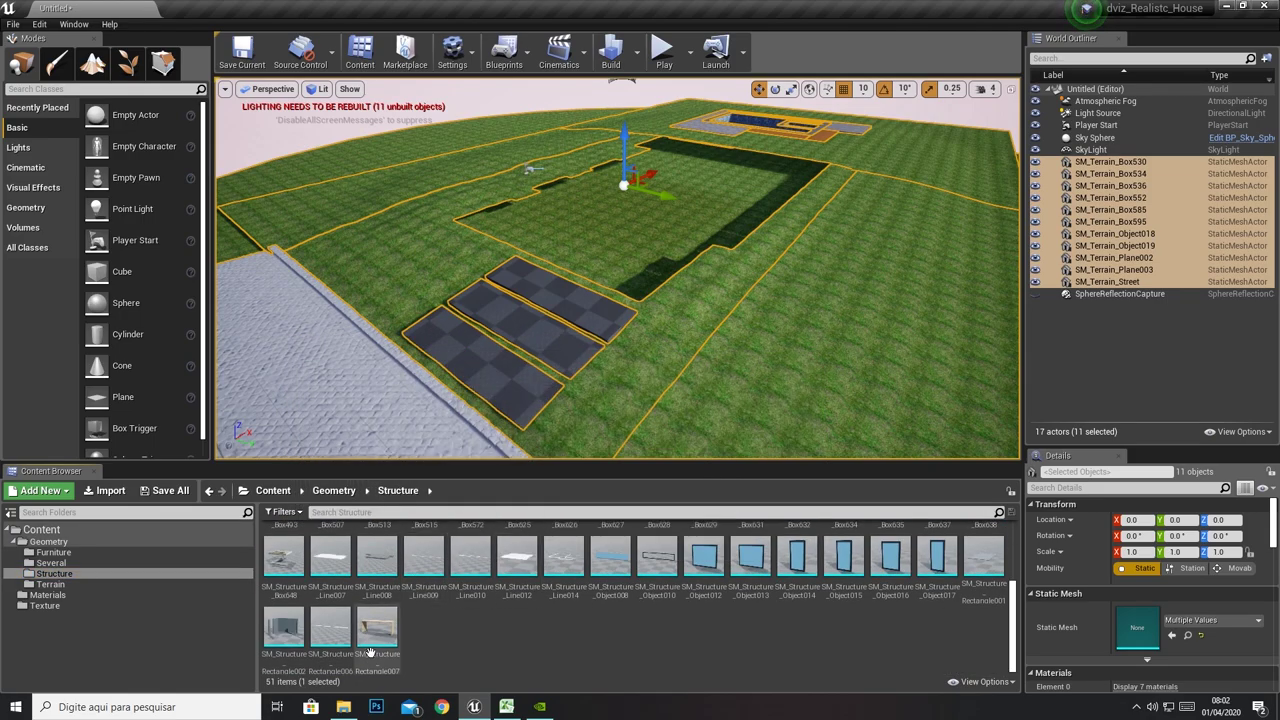
pyautogui.hotkey('ctrl', 'a')
pyautogui.moveTo(370, 652); pyautogui.dragTo(732, 367)
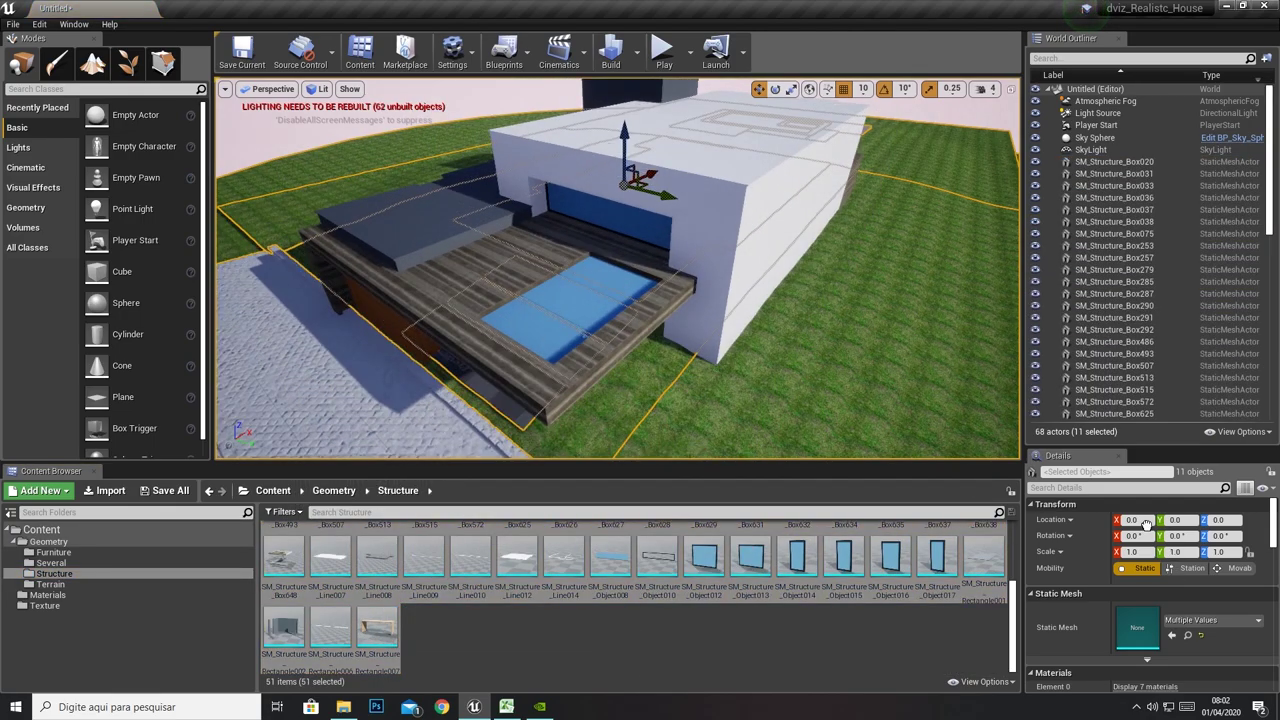
pyautogui.click(1260, 519)
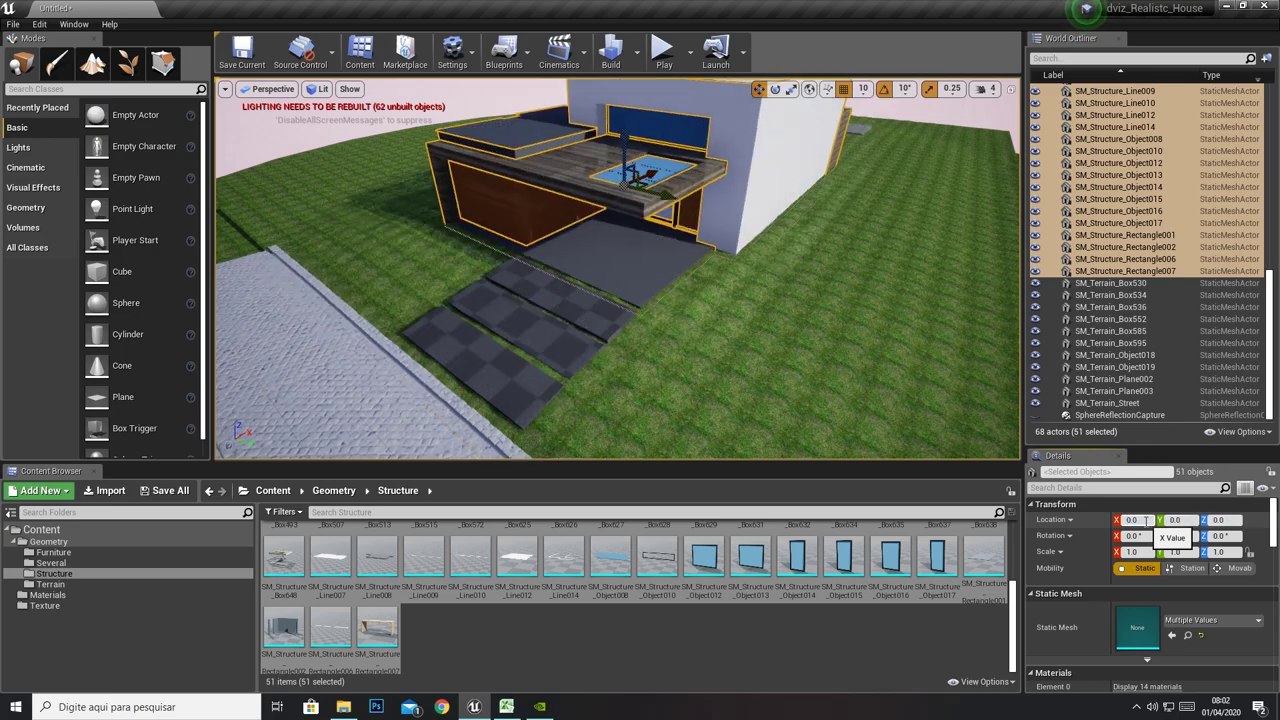
# Place the 17 Several meshes into the level at the origin and clear the selection
pyautogui.click(50, 563)
pyautogui.click(284, 550)
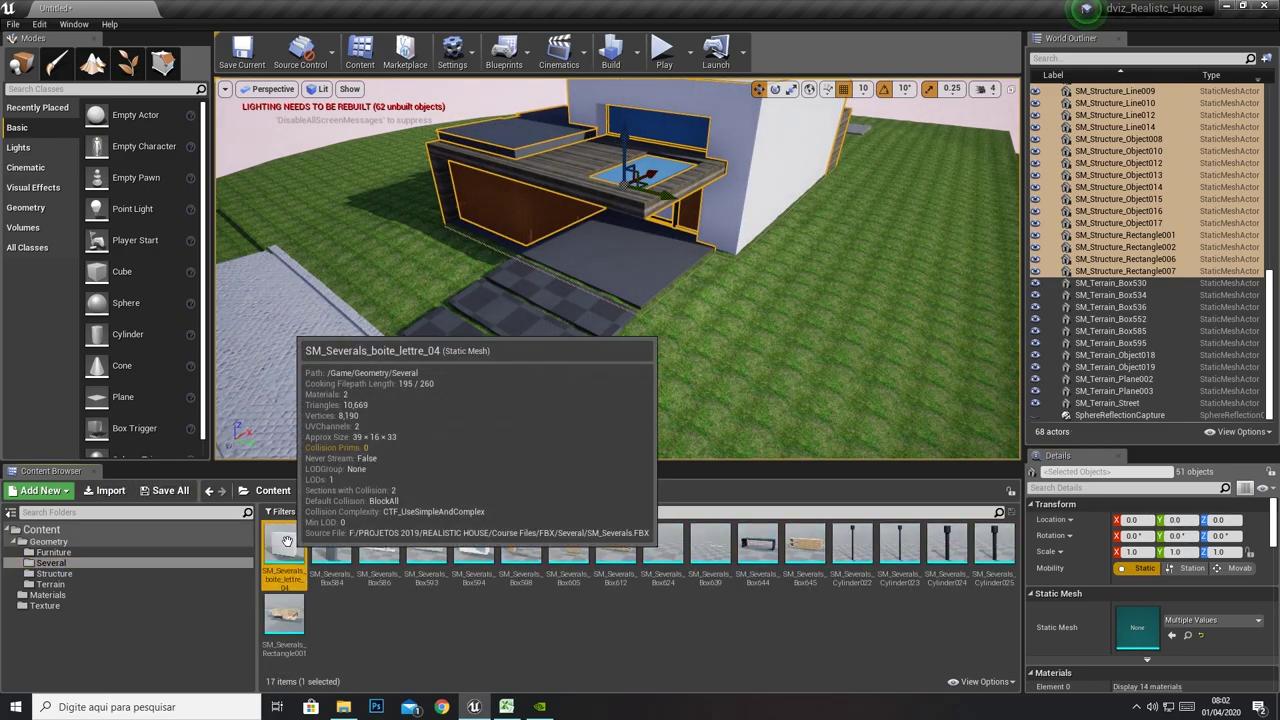
pyautogui.hotkey('ctrl', 'a')
pyautogui.moveTo(464, 563); pyautogui.dragTo(545, 310)
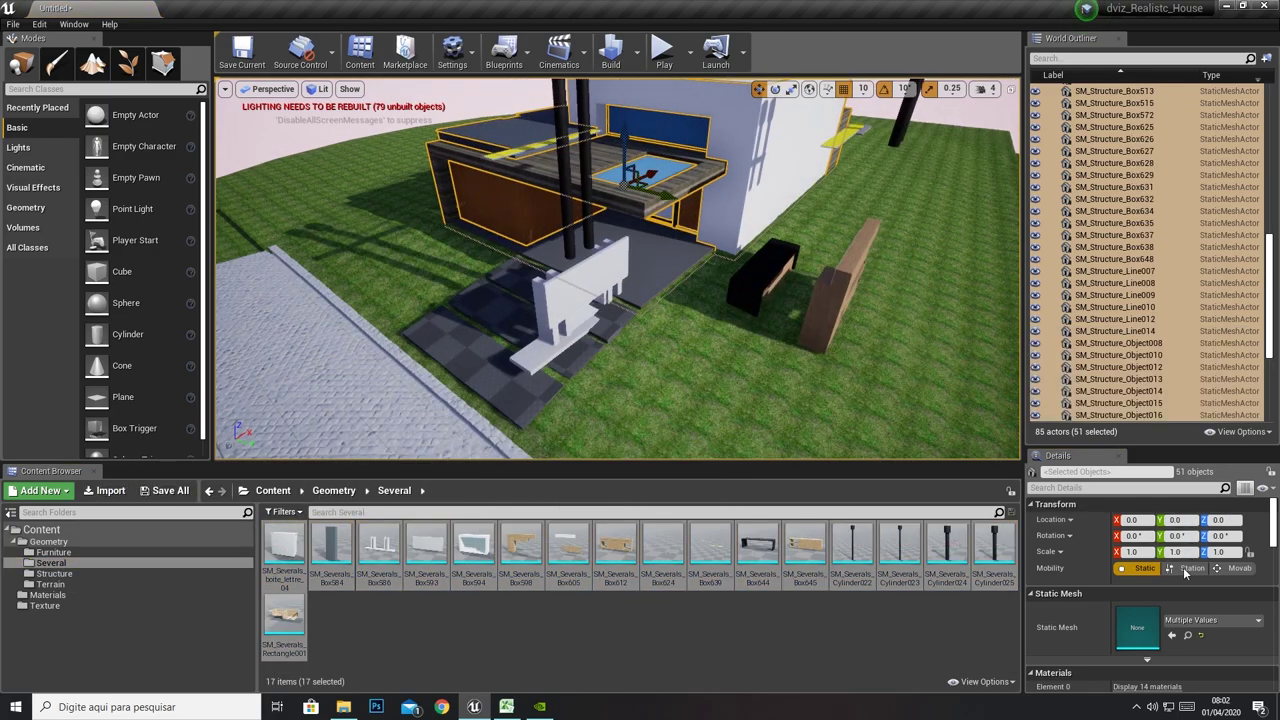
pyautogui.click(1140, 520)
pyautogui.click(1260, 519)
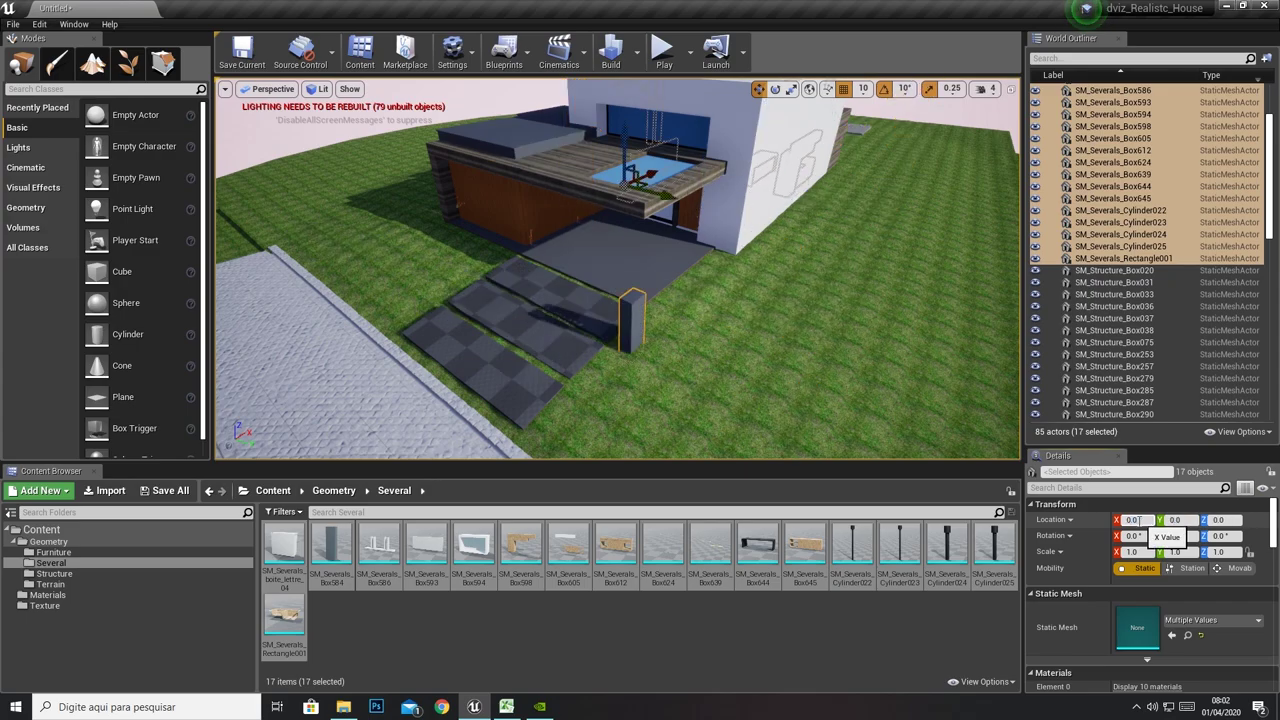
pyautogui.click(265, 152)
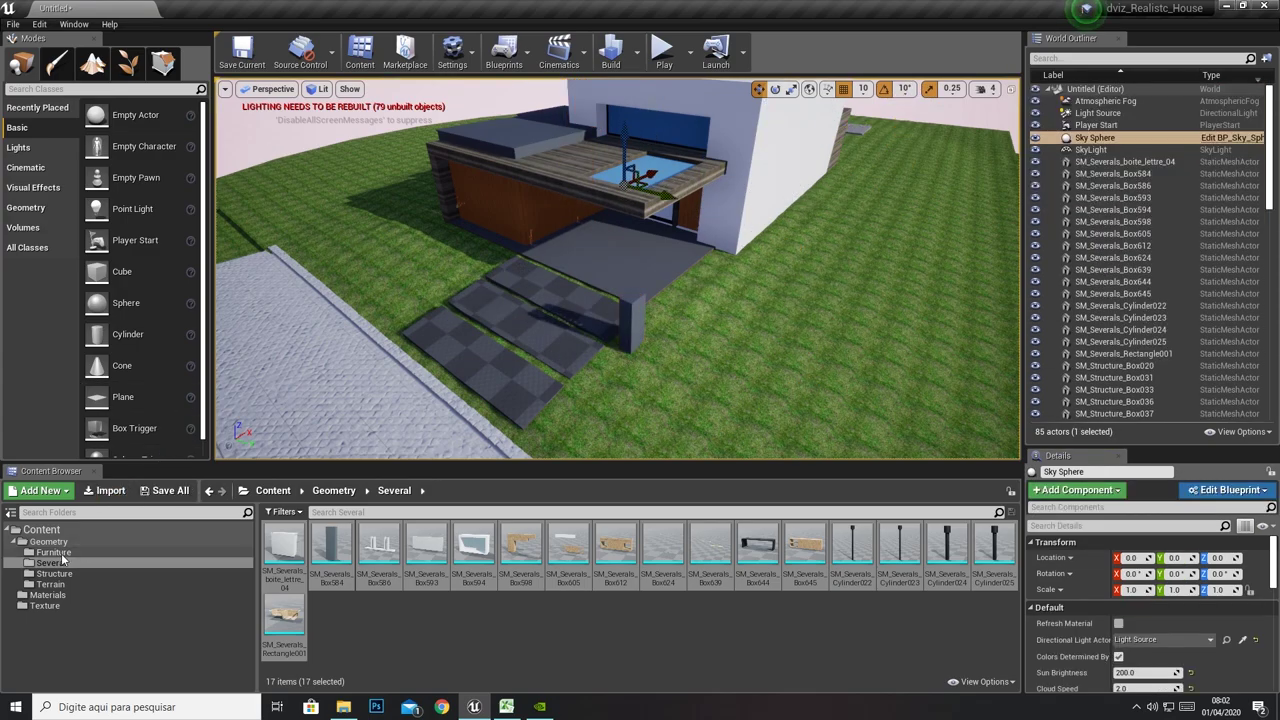
pyautogui.click(53, 552)
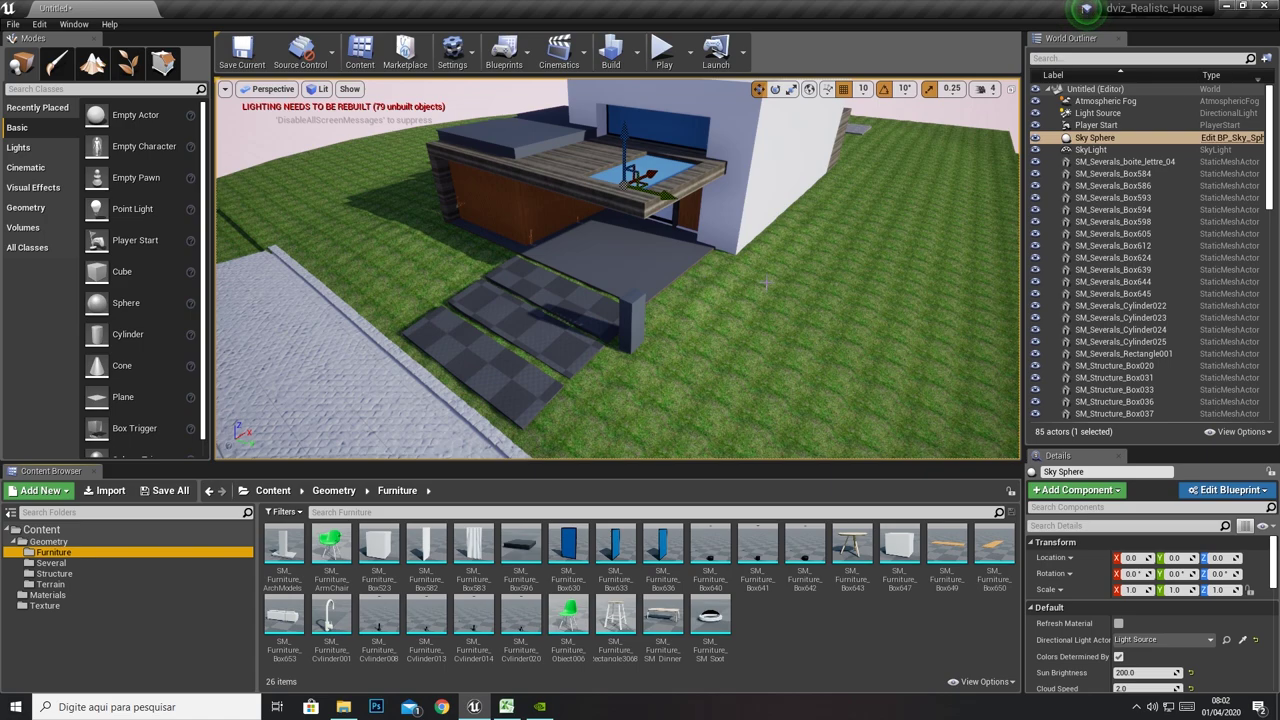
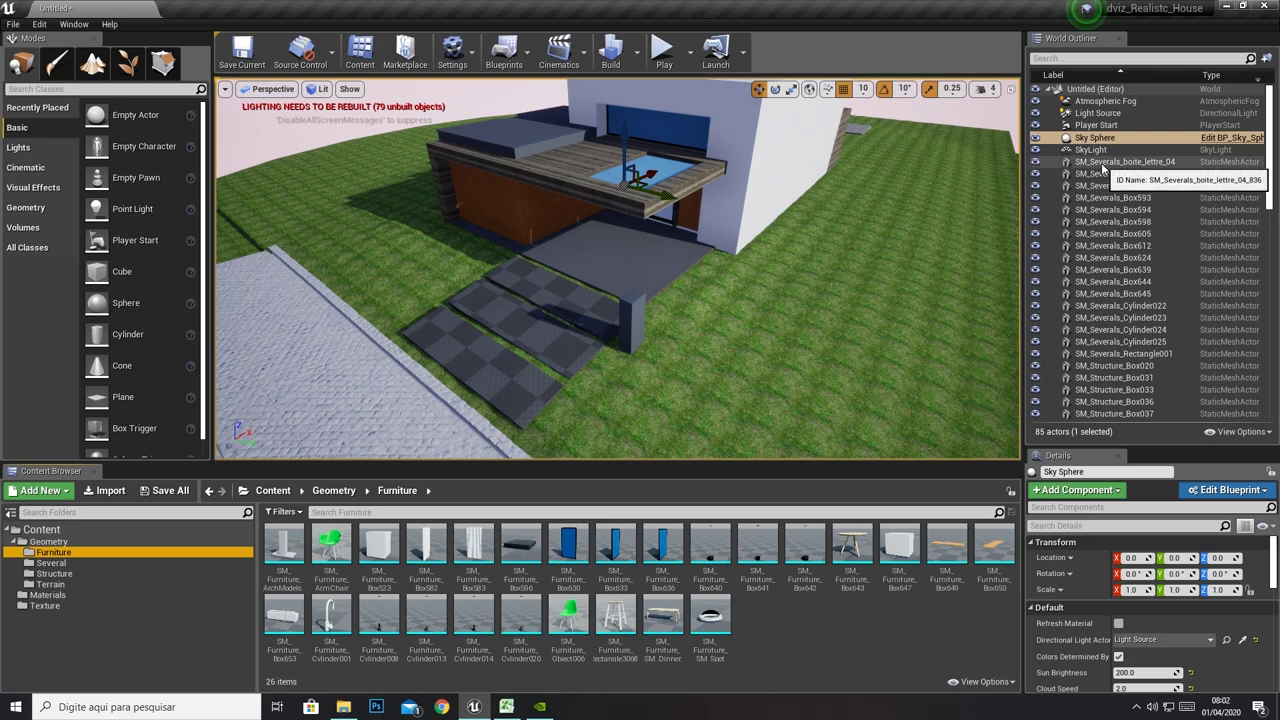
# Inspect the Sky Sphere, Atmospheric Fog, Light Source and SkyLight actors in the World Outliner
pyautogui.click(1248, 143)
pyautogui.scroll(-5, 1248, 150)
pyautogui.scroll(5, 1248, 150)
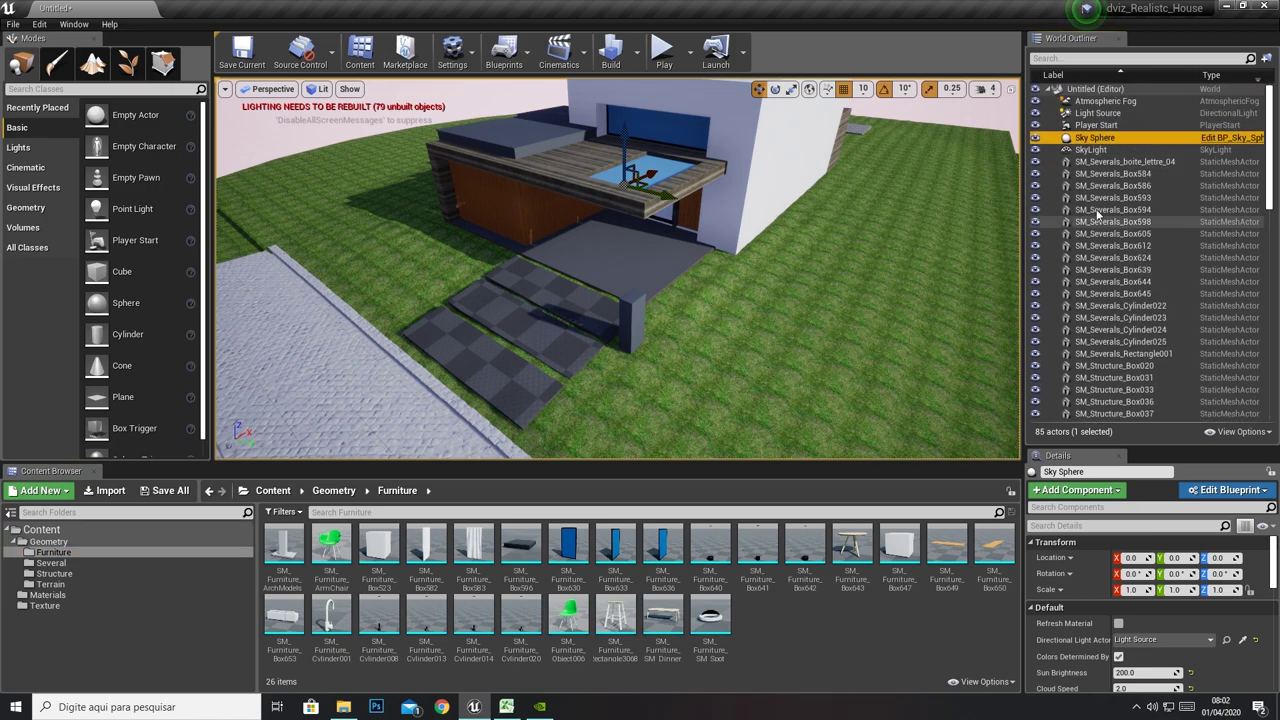
pyautogui.click(1097, 104)
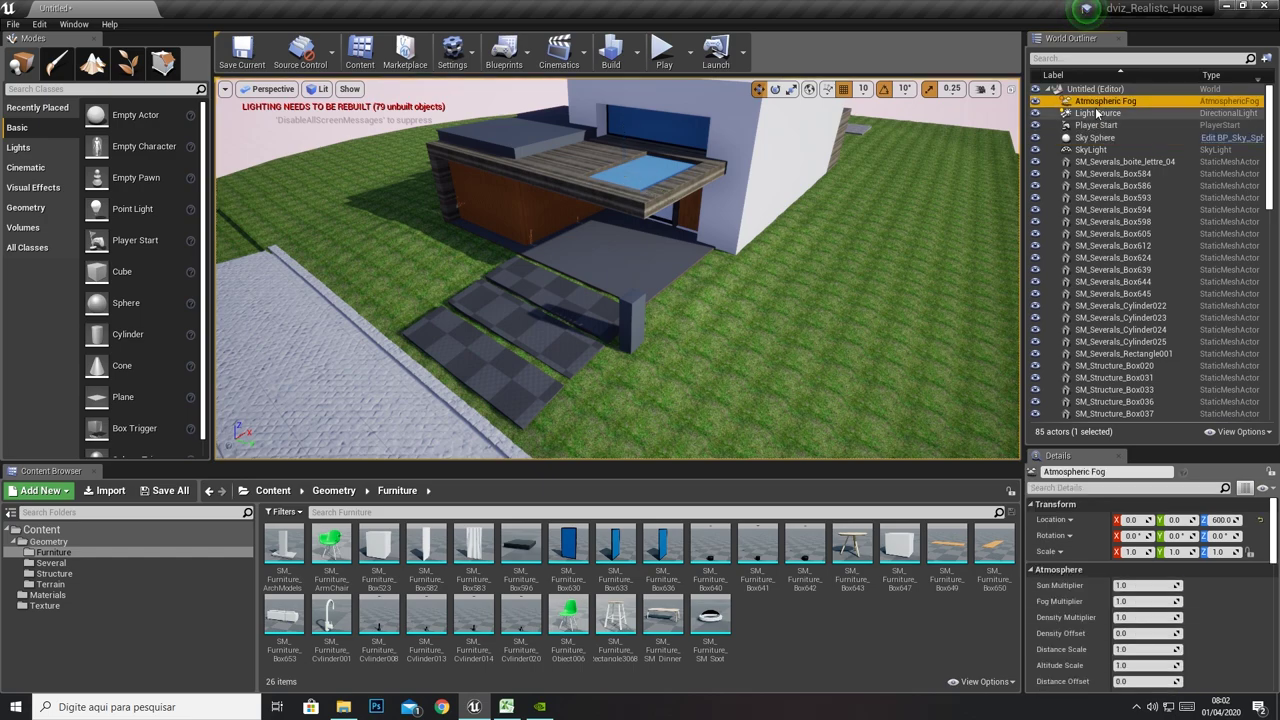
pyautogui.click(1097, 113)
pyautogui.keyDown('ctrl'); pyautogui.click(1090, 149); pyautogui.keyUp('ctrl')
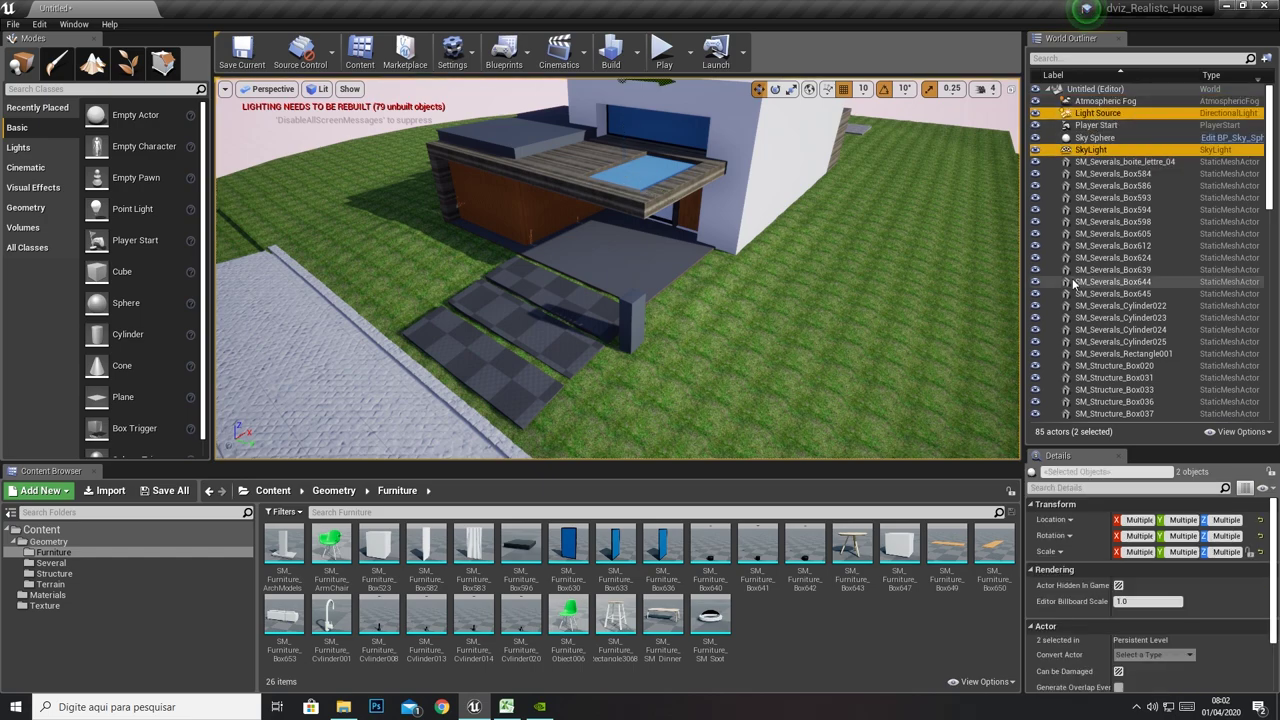
pyautogui.click(1130, 102)
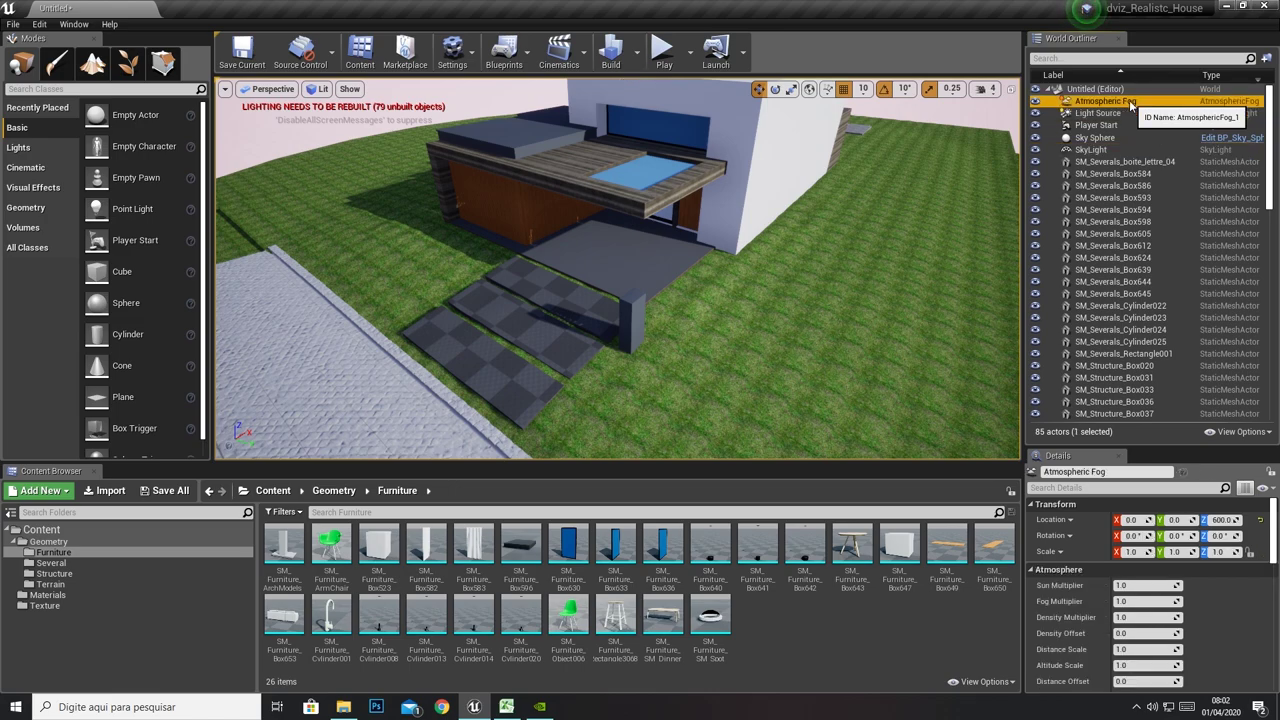
# Step down the actor list to the mesh actors and select SM_Terrain_Street
pyautogui.press('Down')
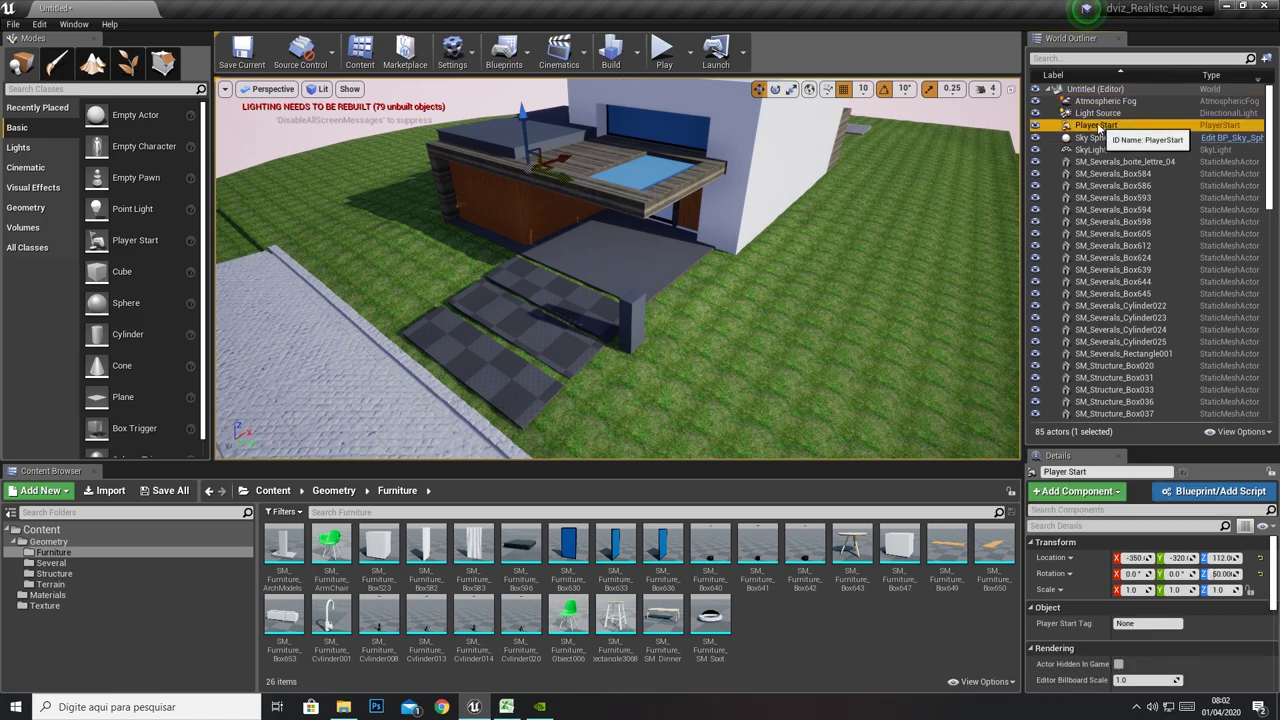
pyautogui.press('Down')
pyautogui.press('Down')
pyautogui.press('Down')
pyautogui.press('Down')
pyautogui.scroll(-15, 1104, 400)
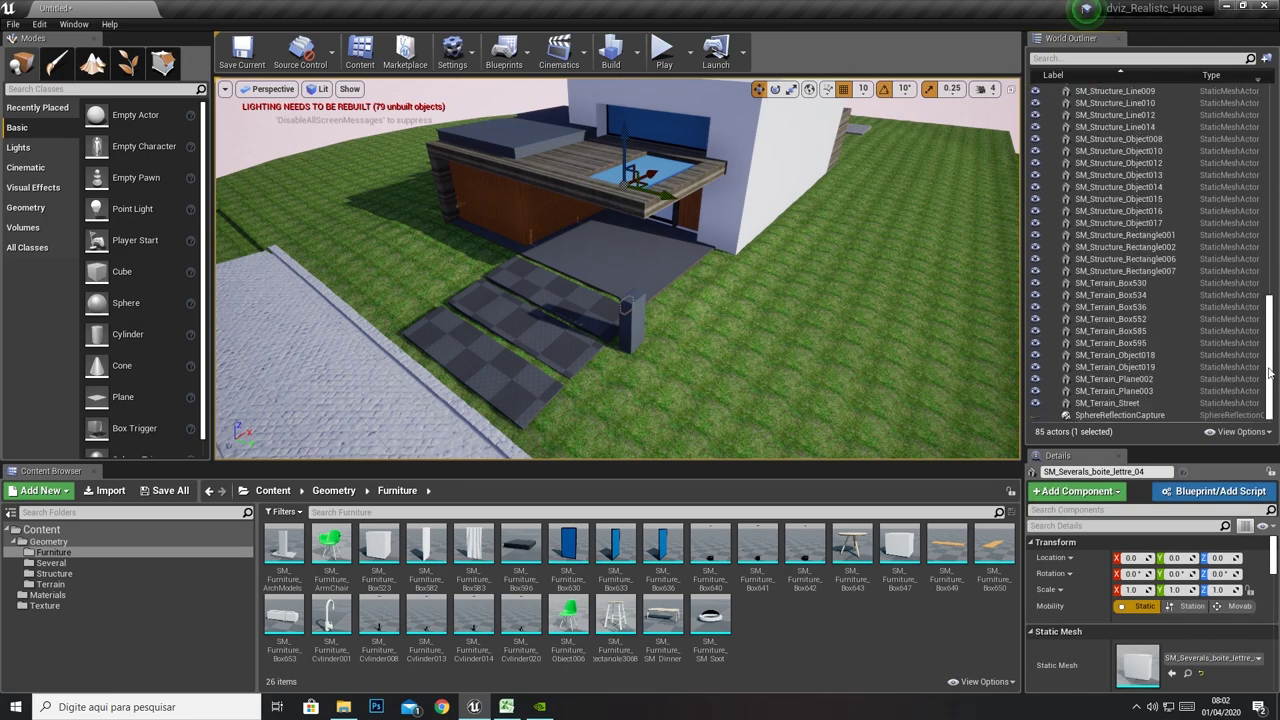
pyautogui.keyDown('shift'); pyautogui.click(1104, 414); pyautogui.keyUp('shift')
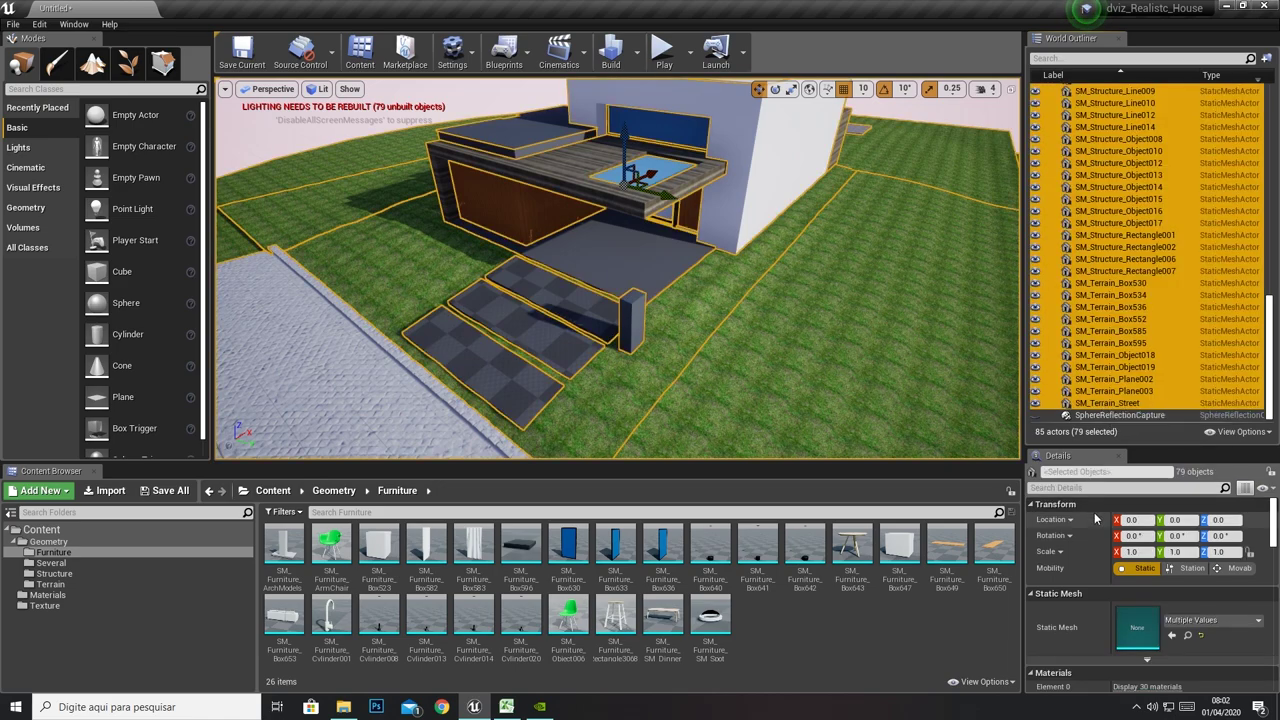
pyautogui.click(1043, 416)
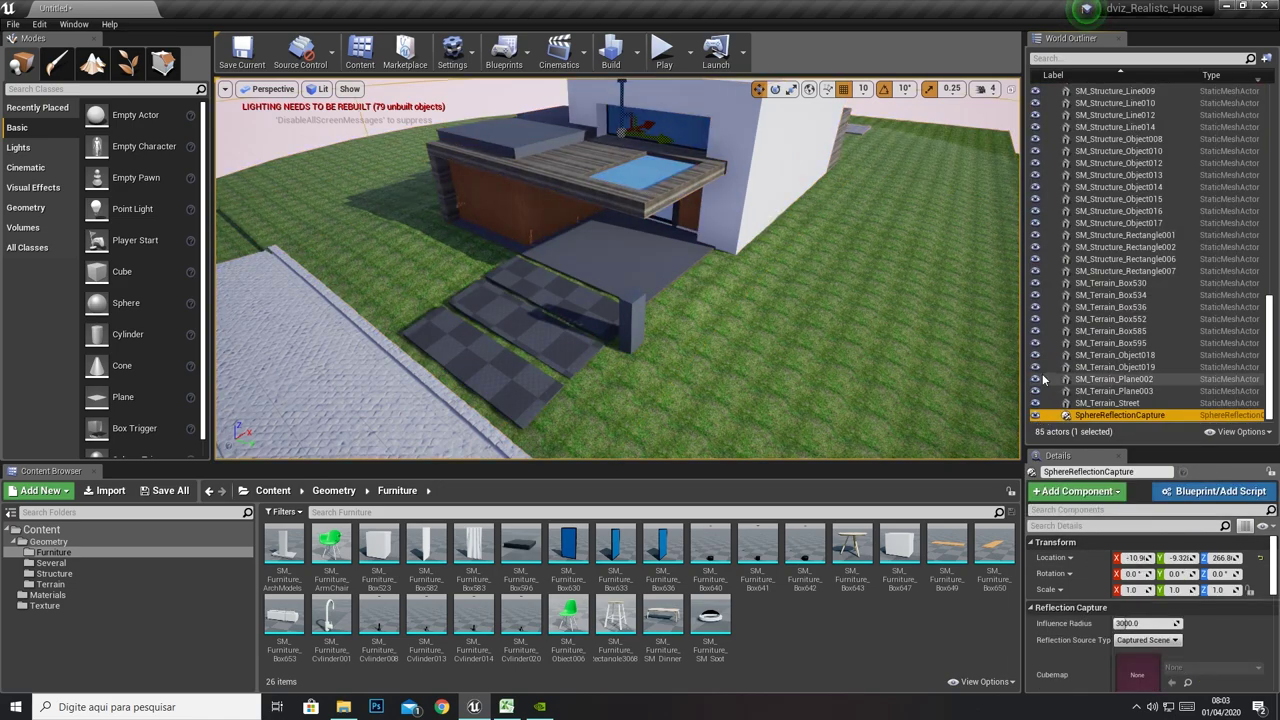
pyautogui.click(1110, 404)
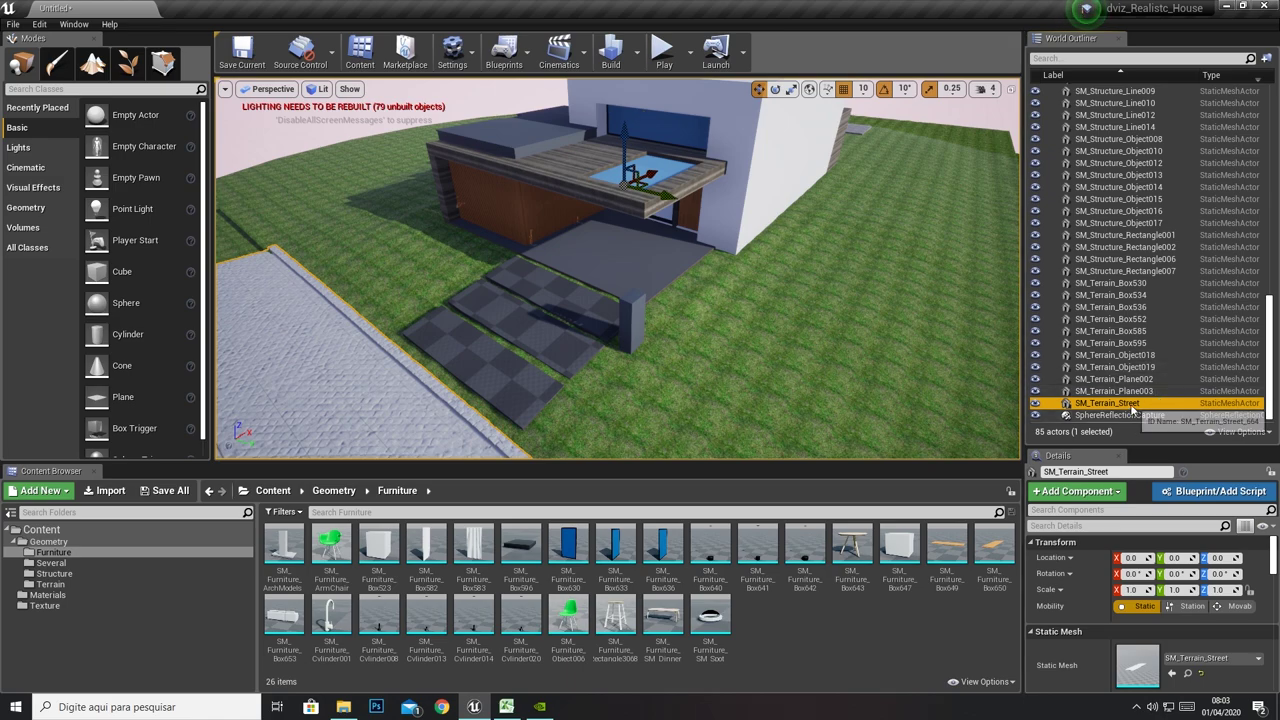
pyautogui.click(1120, 404)
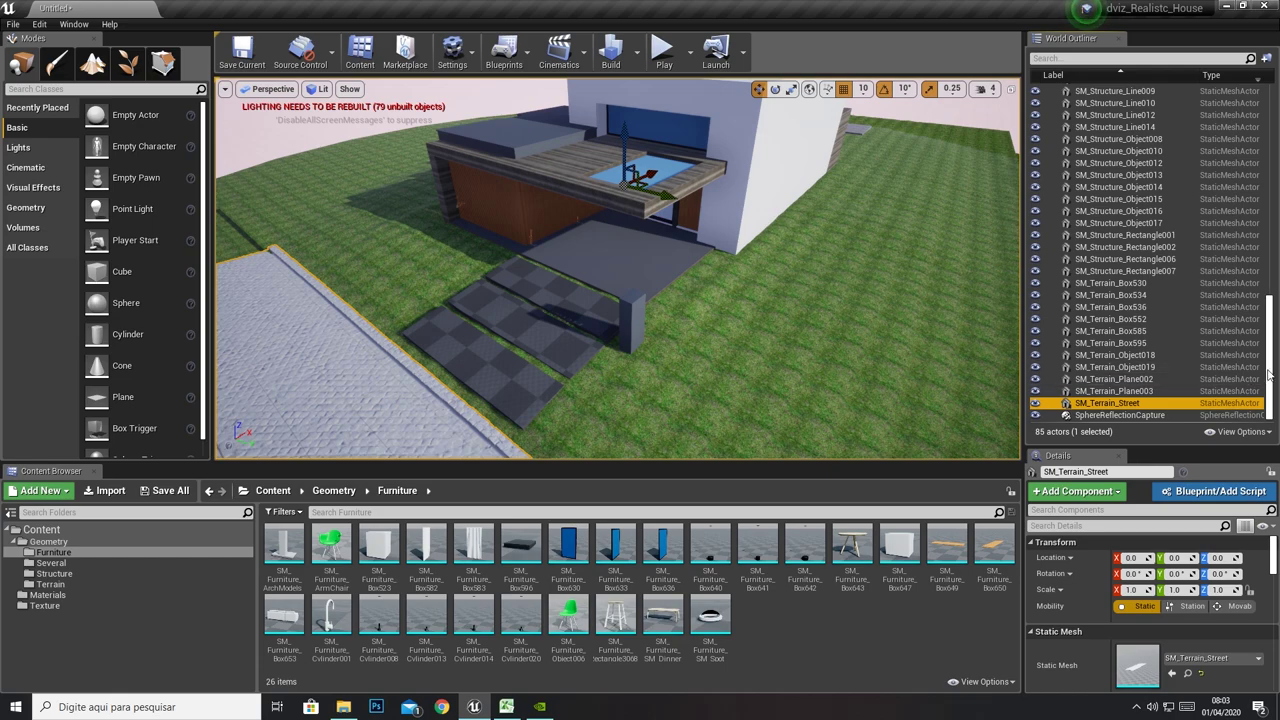
pyautogui.scroll(10, 1150, 250)
# Move the mesh actors from mailbox to street into a new folder named Static Meshes
pyautogui.keyDown('shift'); pyautogui.click(1120, 161); pyautogui.keyUp('shift')
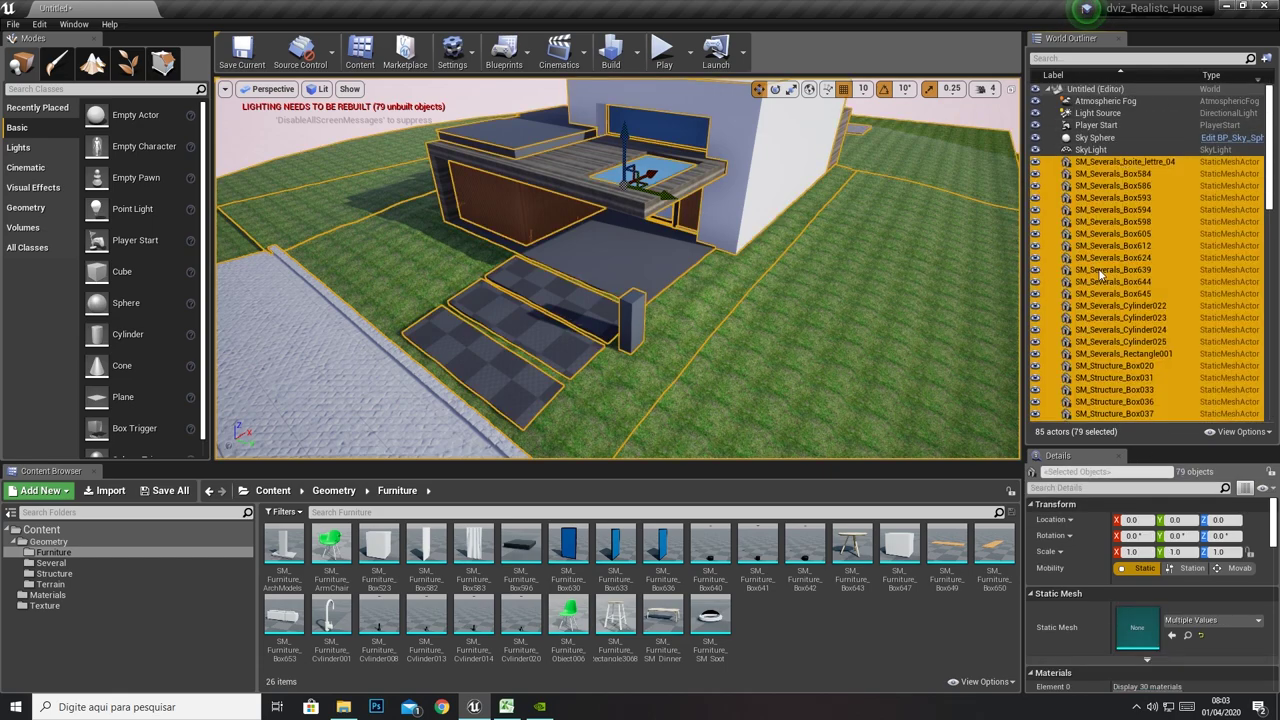
pyautogui.rightClick(1103, 165)
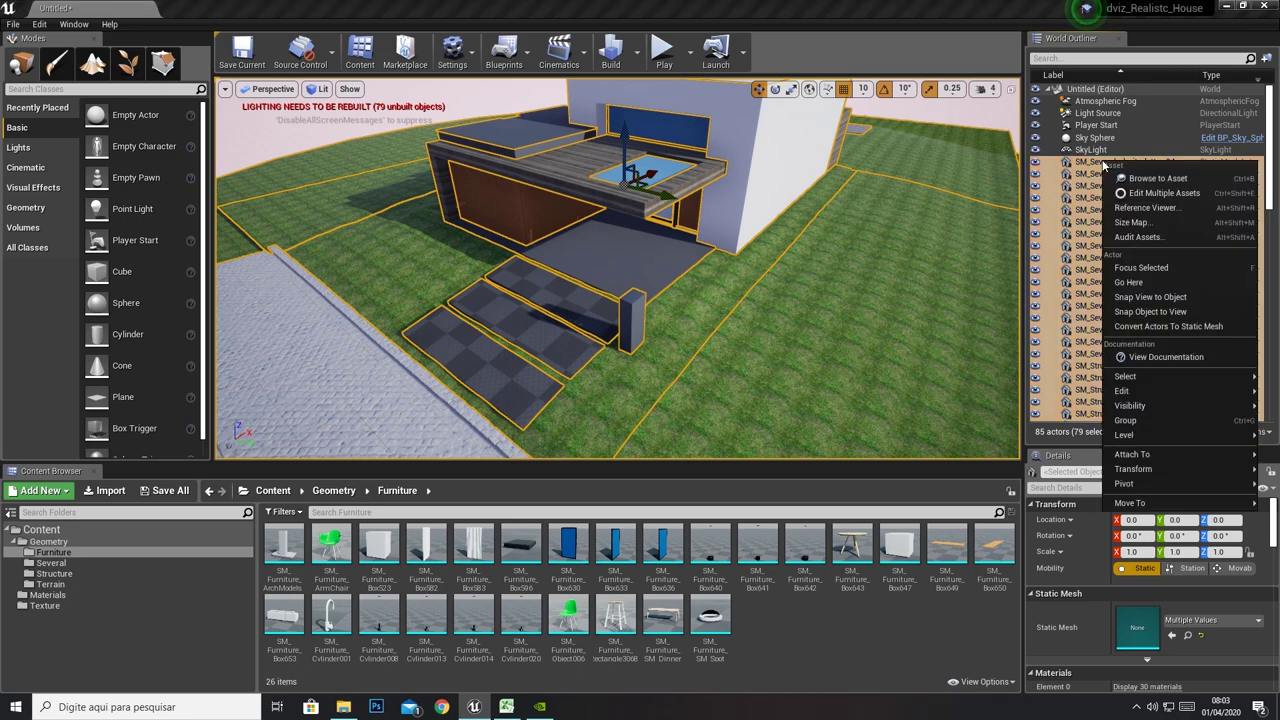
pyautogui.moveTo(1132, 505)
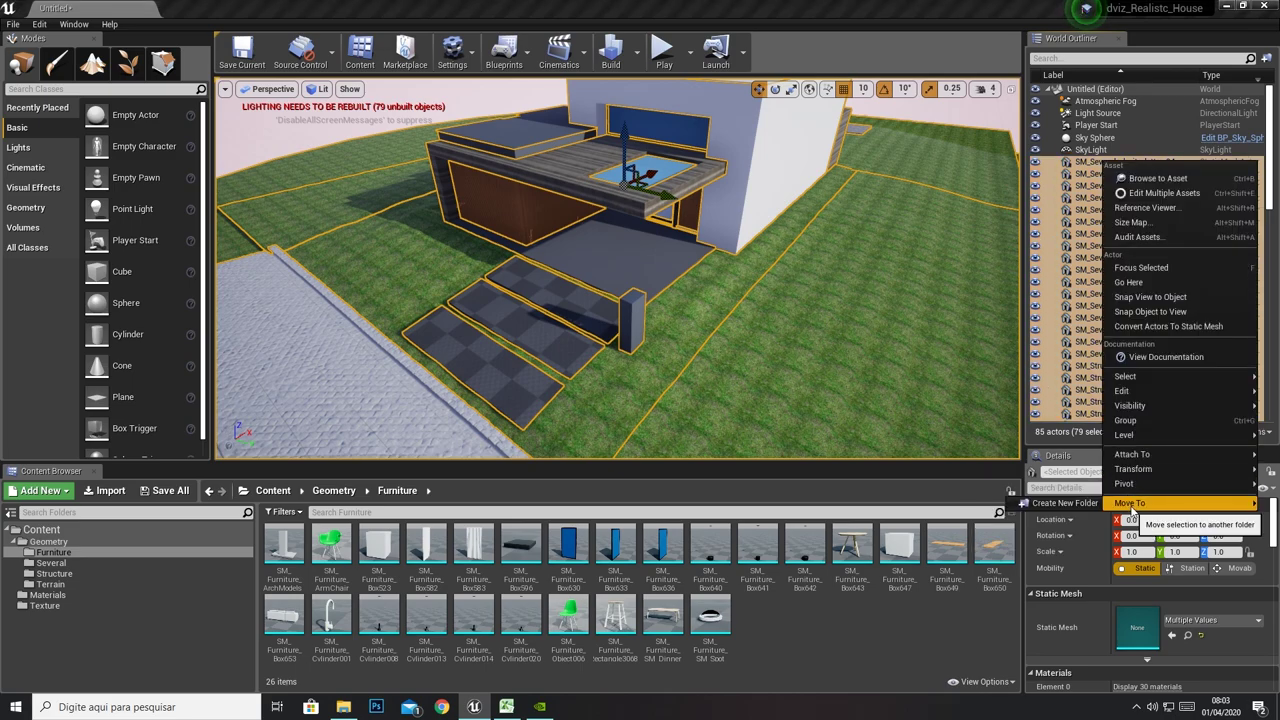
pyautogui.click(1062, 505)
pyautogui.write('Static Meshes')
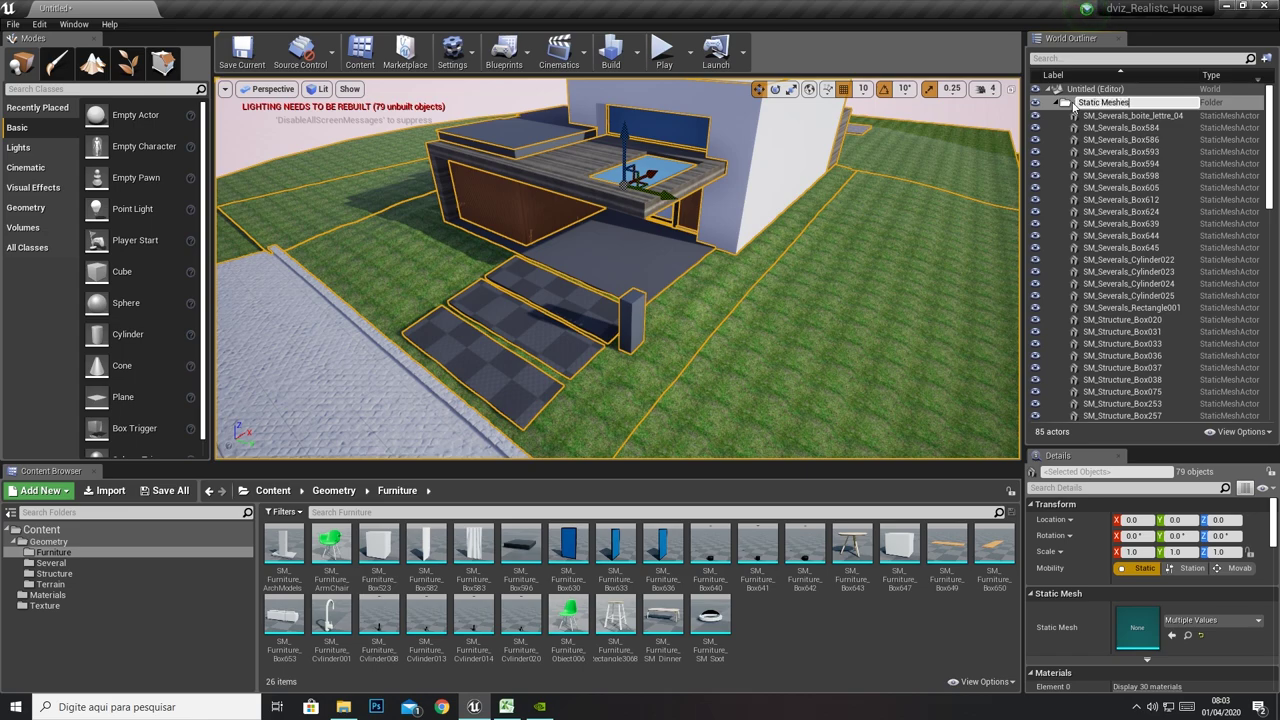
pyautogui.press('Return')
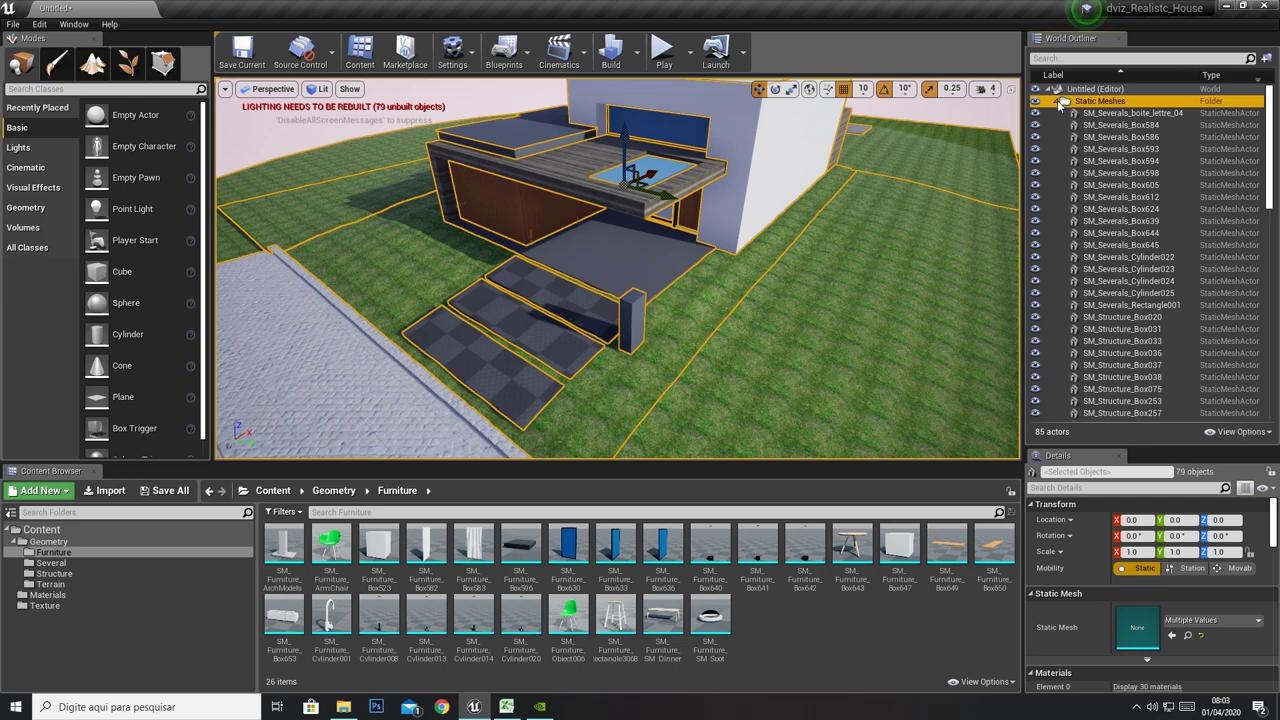
# Collapse the Static Meshes folder and select it
pyautogui.click(1059, 102)
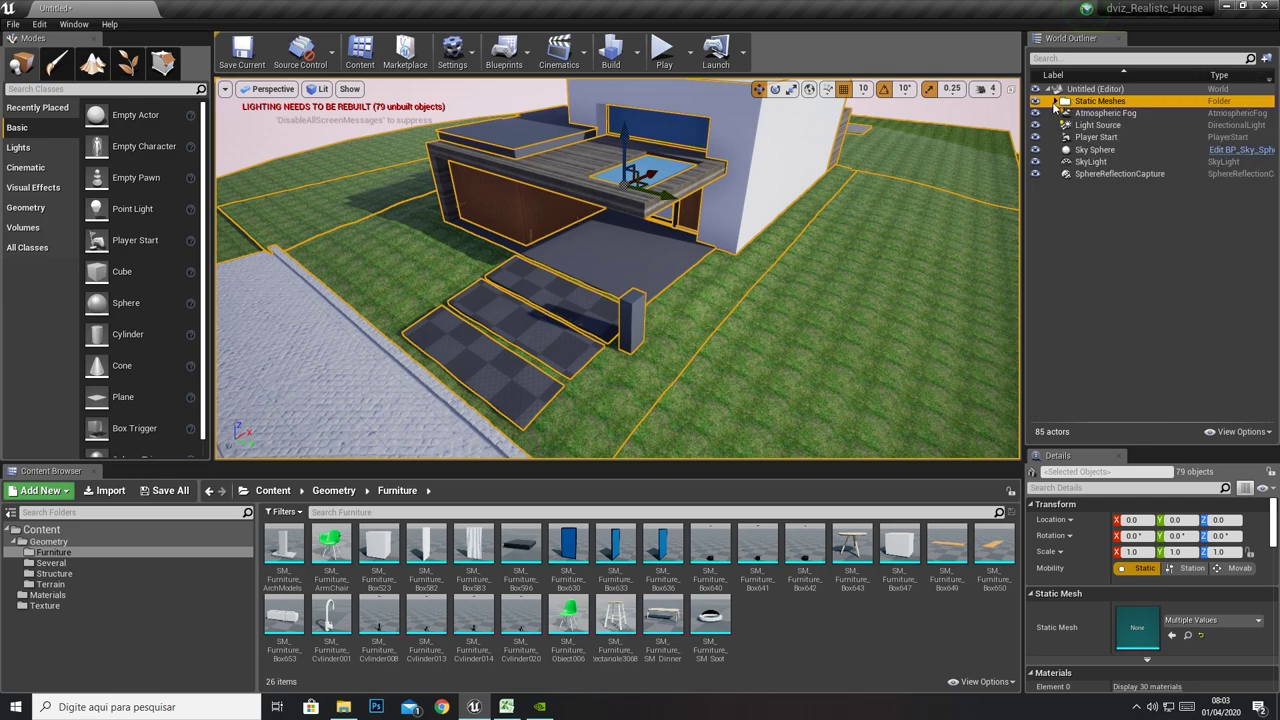
pyautogui.click(878, 196)
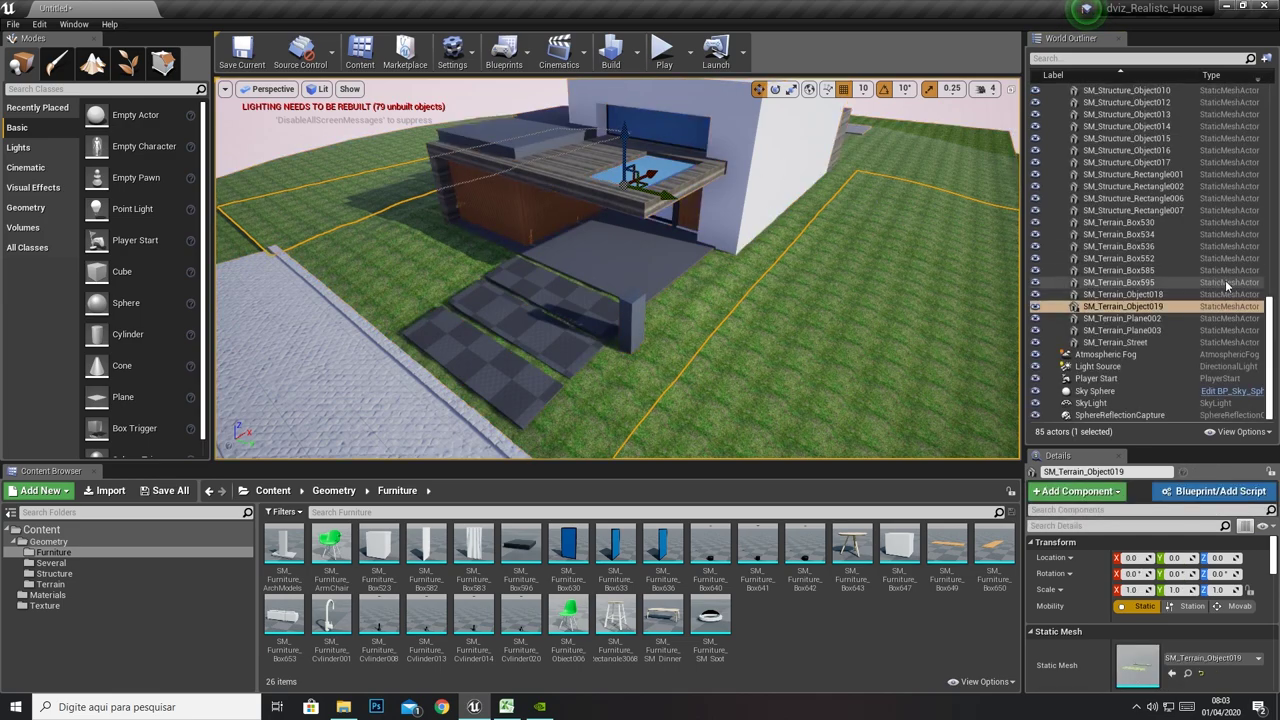
pyautogui.moveTo(1269, 300); pyautogui.dragTo(1277, 104)
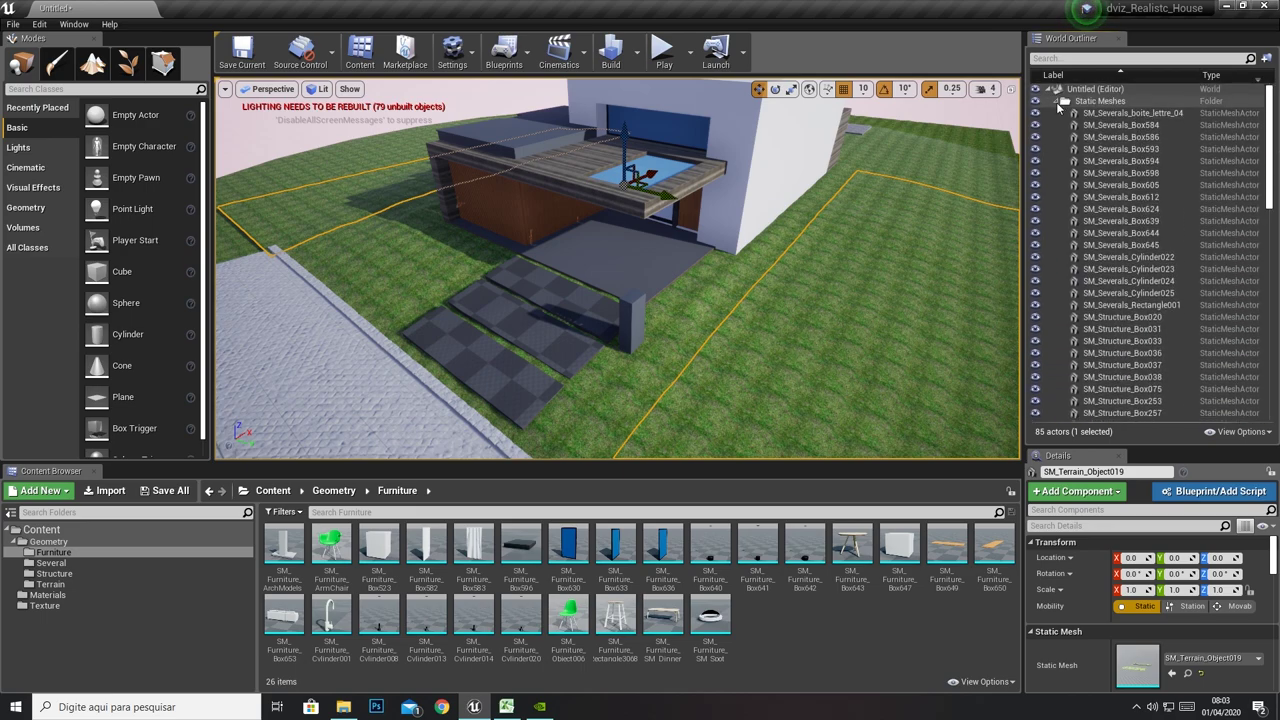
pyautogui.click(1062, 102)
pyautogui.click(1098, 102)
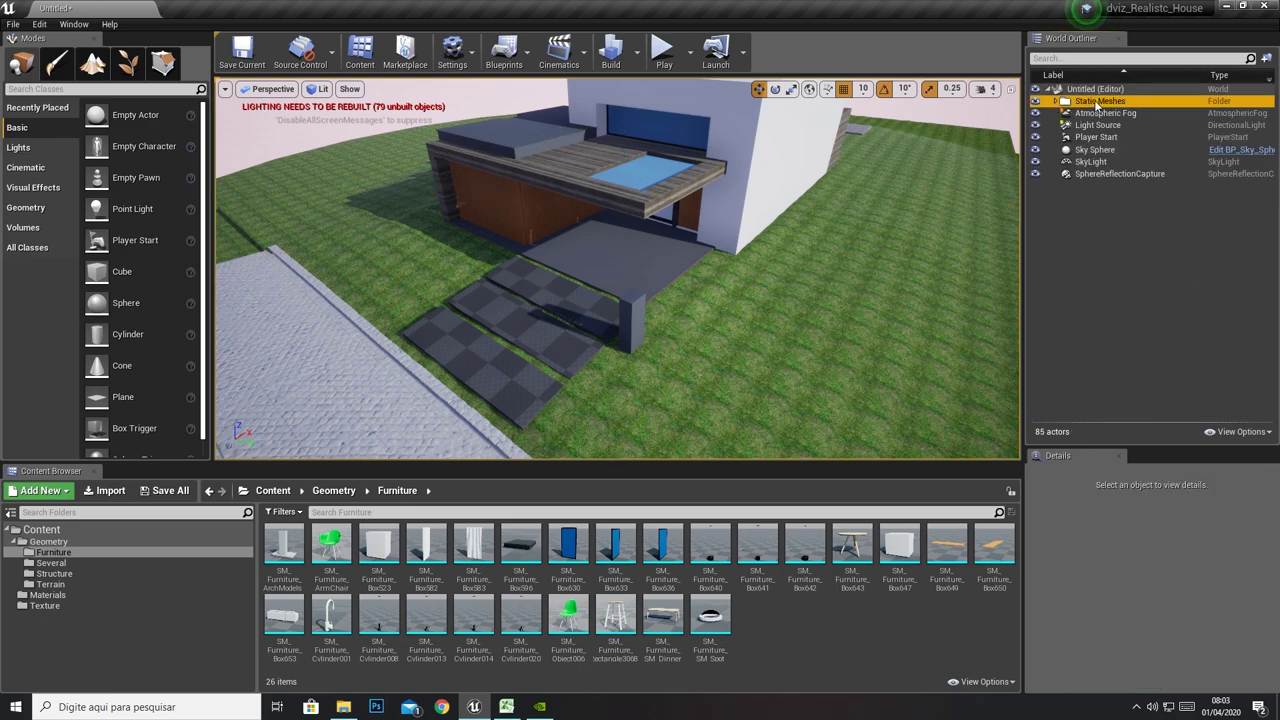
# Toggle the Static Meshes folder's visibility repeatedly, ending with the house meshes shown
pyautogui.click(1036, 102)
pyautogui.click(1036, 102)
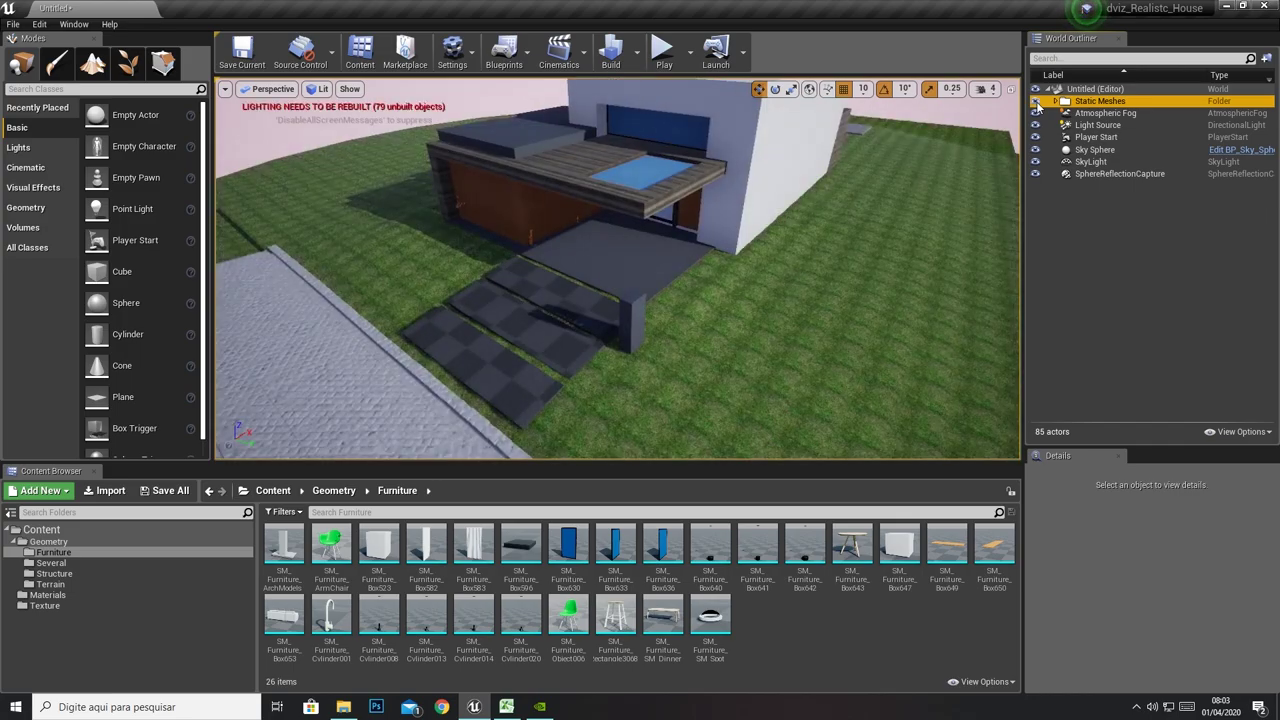
pyautogui.click(1036, 102)
pyautogui.click(1036, 102)
pyautogui.click(1036, 102)
pyautogui.click(1036, 102)
pyautogui.click(1036, 102)
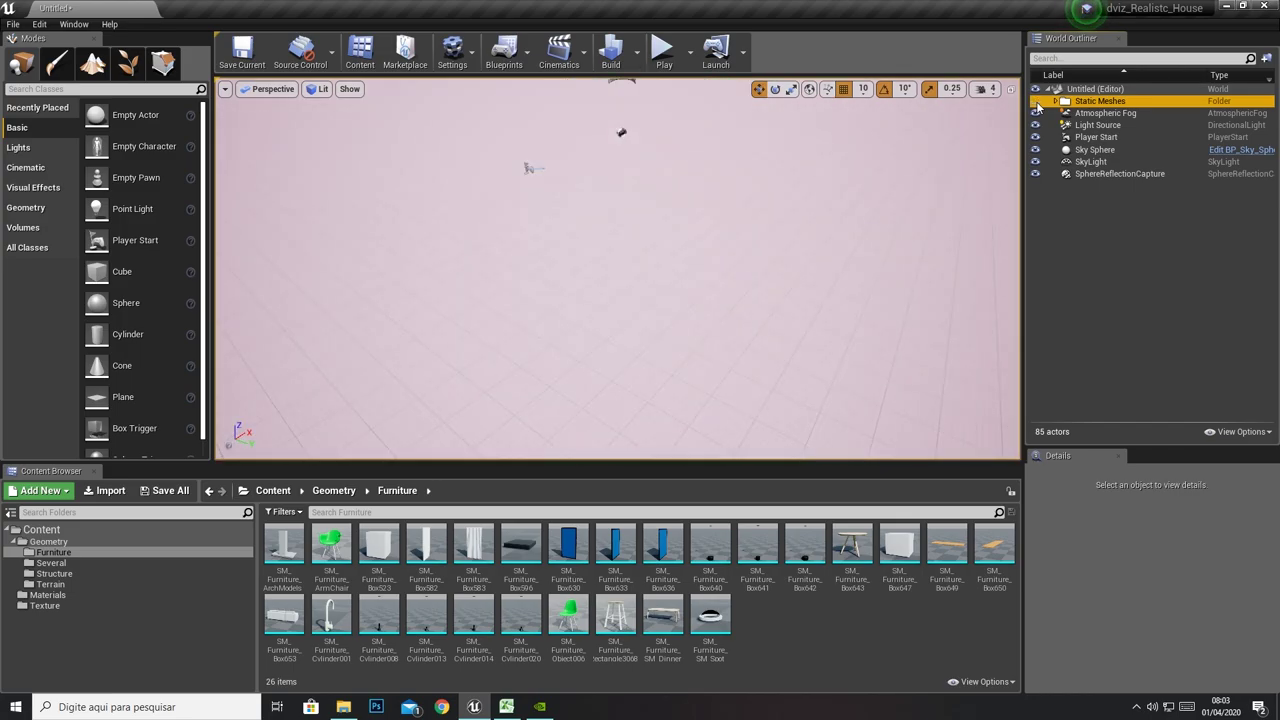
pyautogui.click(1036, 102)
pyautogui.click(1036, 102)
pyautogui.click(1036, 102)
pyautogui.click(1036, 102)
pyautogui.click(1036, 102)
pyautogui.click(1036, 102)
pyautogui.click(1036, 102)
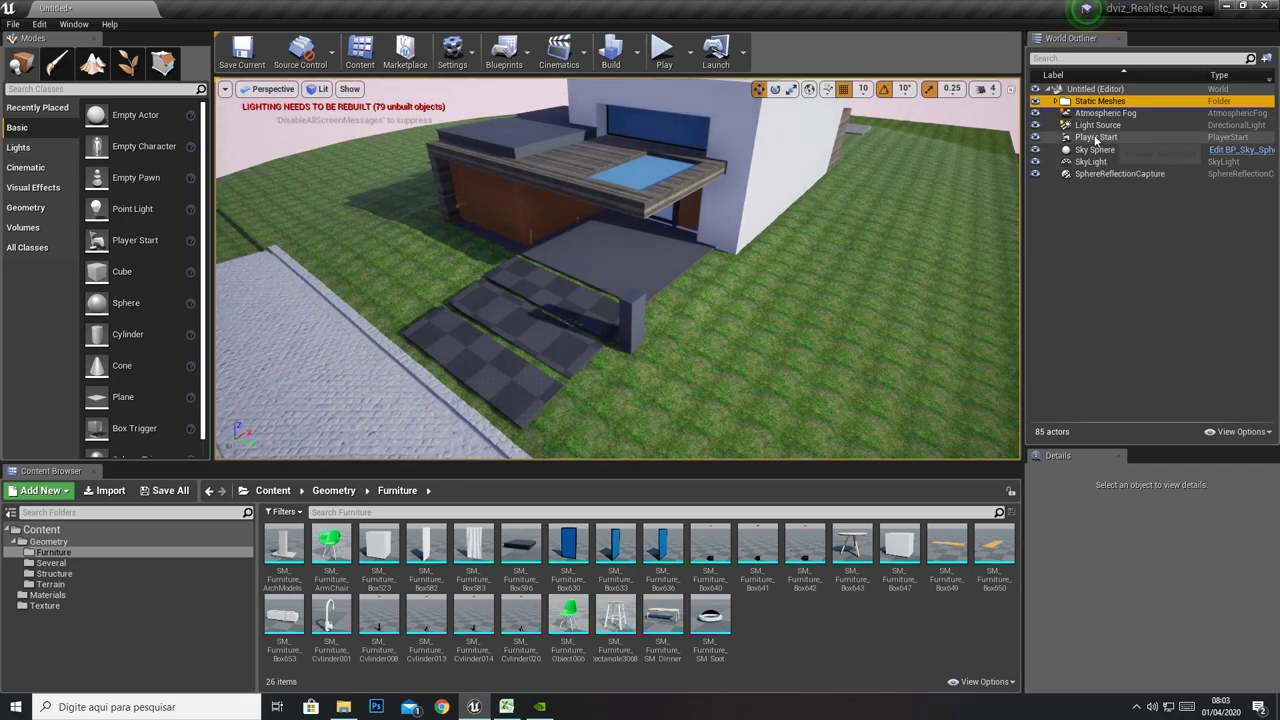
# Move Light Source and SkyLight into a new folder named Light
pyautogui.click(1097, 125)
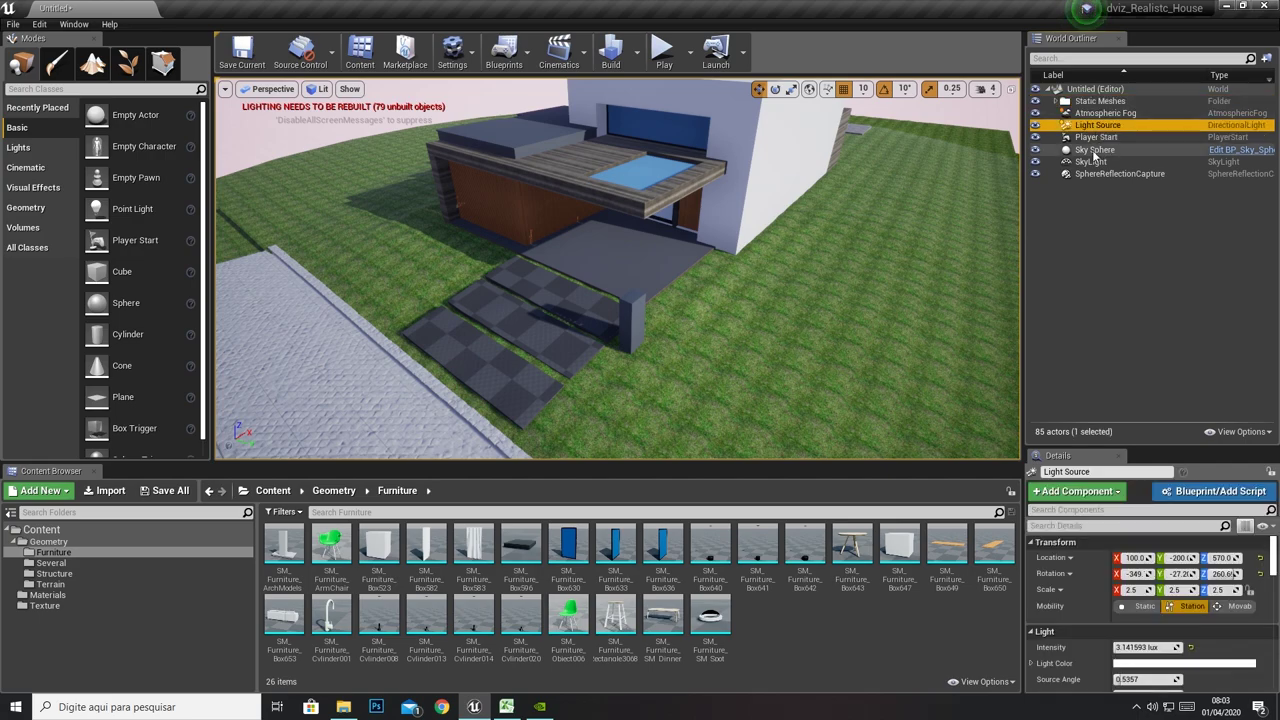
pyautogui.keyDown('ctrl'); pyautogui.click(1090, 162); pyautogui.keyUp('ctrl')
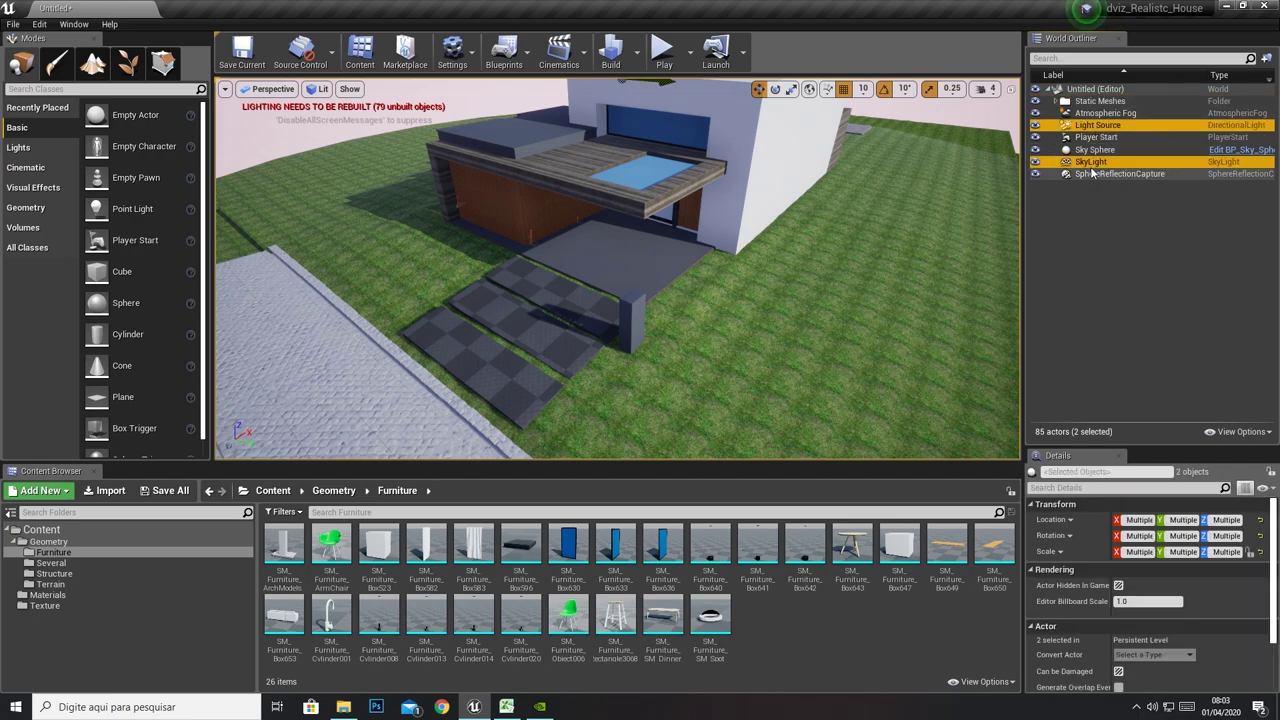
pyautogui.rightClick(1092, 165)
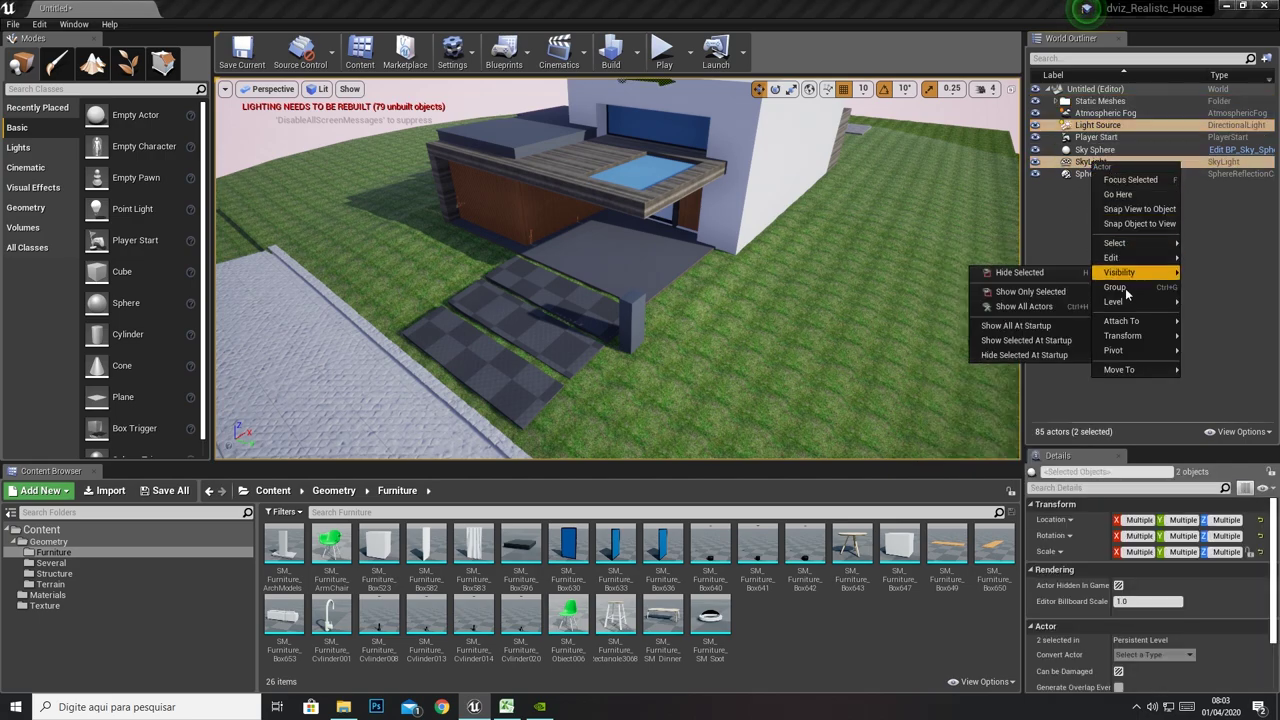
pyautogui.moveTo(1125, 369)
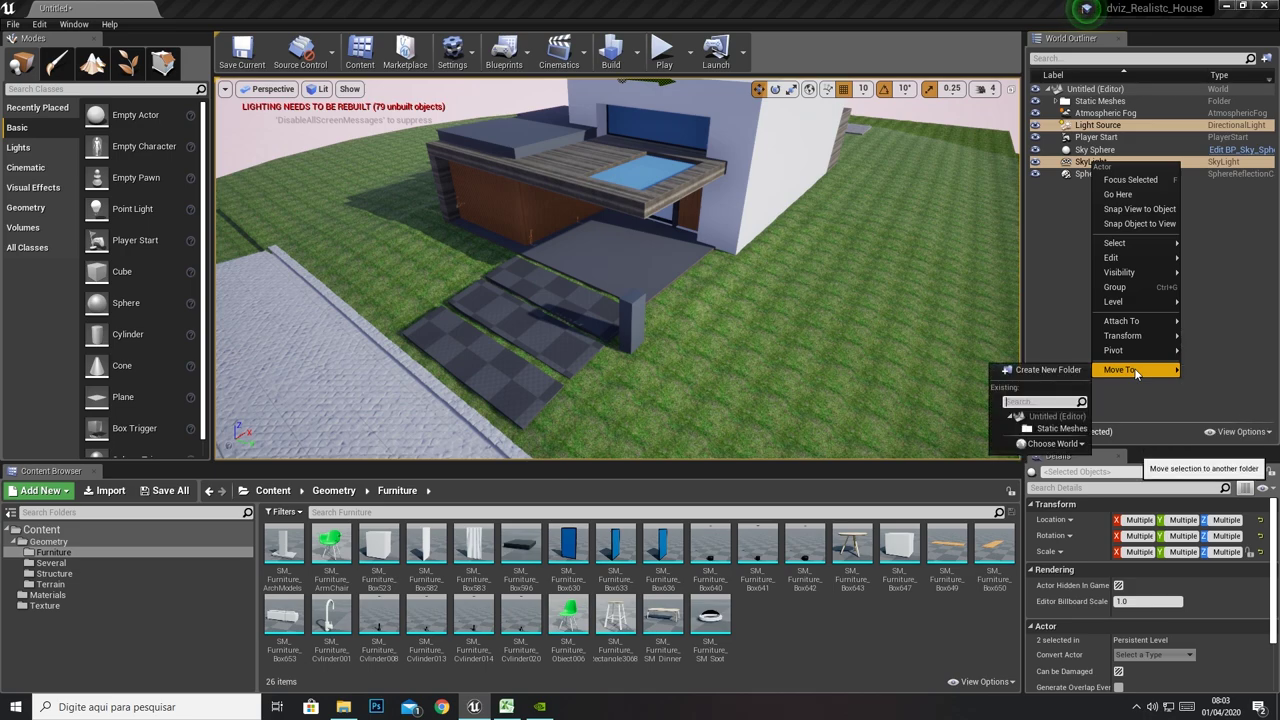
pyautogui.click(1050, 370)
pyautogui.write('Light')
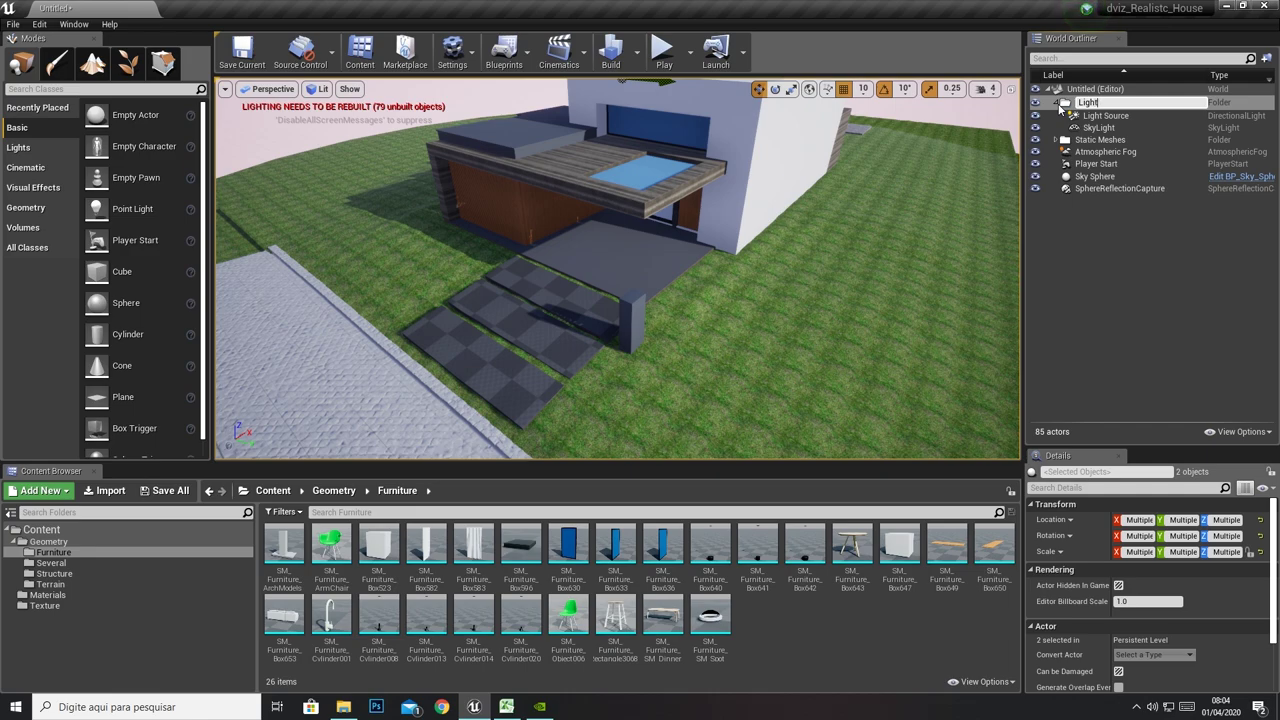
pyautogui.press('Return')
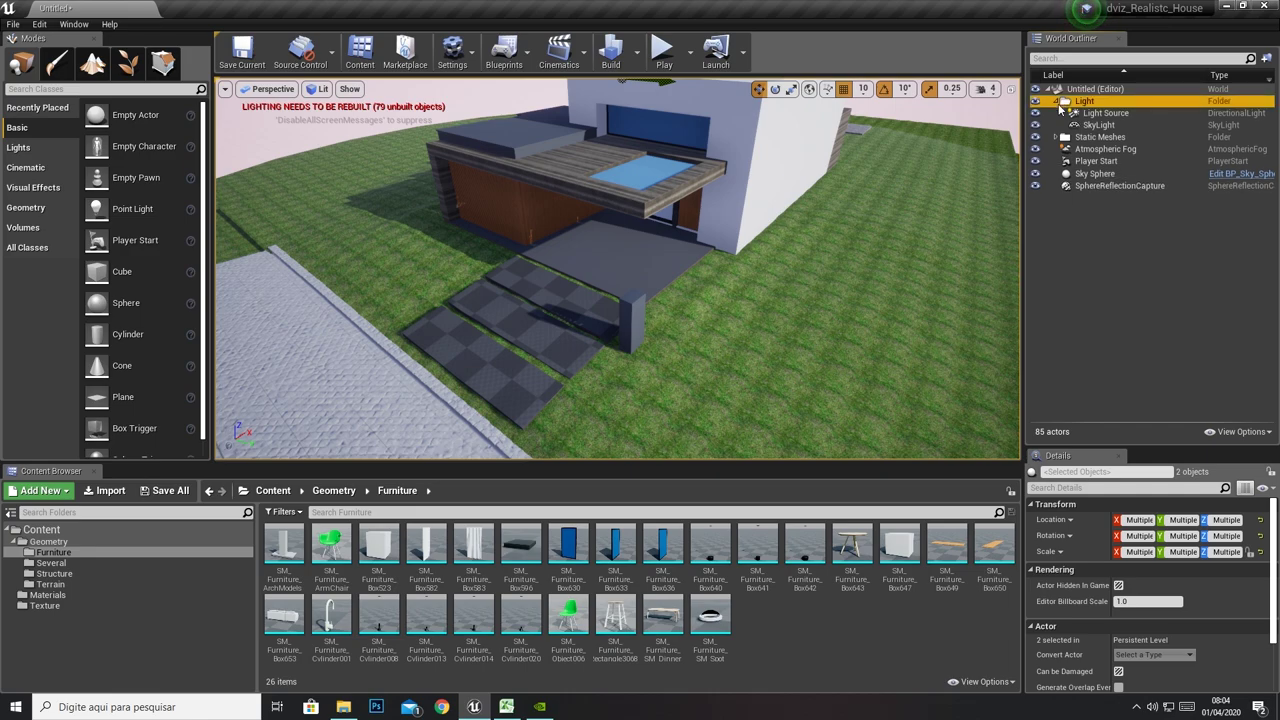
# Collapse and frame the Light folder, toggle its lights off and on, then select Atmospheric Fog
pyautogui.click(1056, 102)
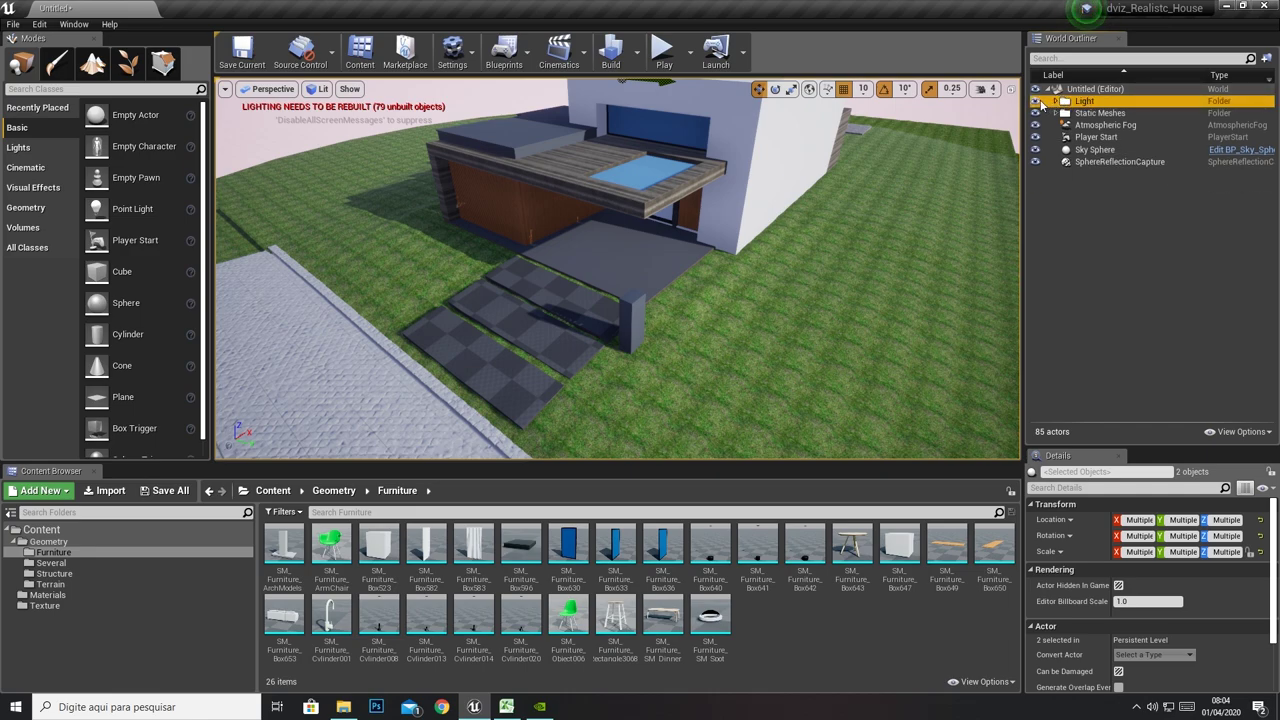
pyautogui.press('f')
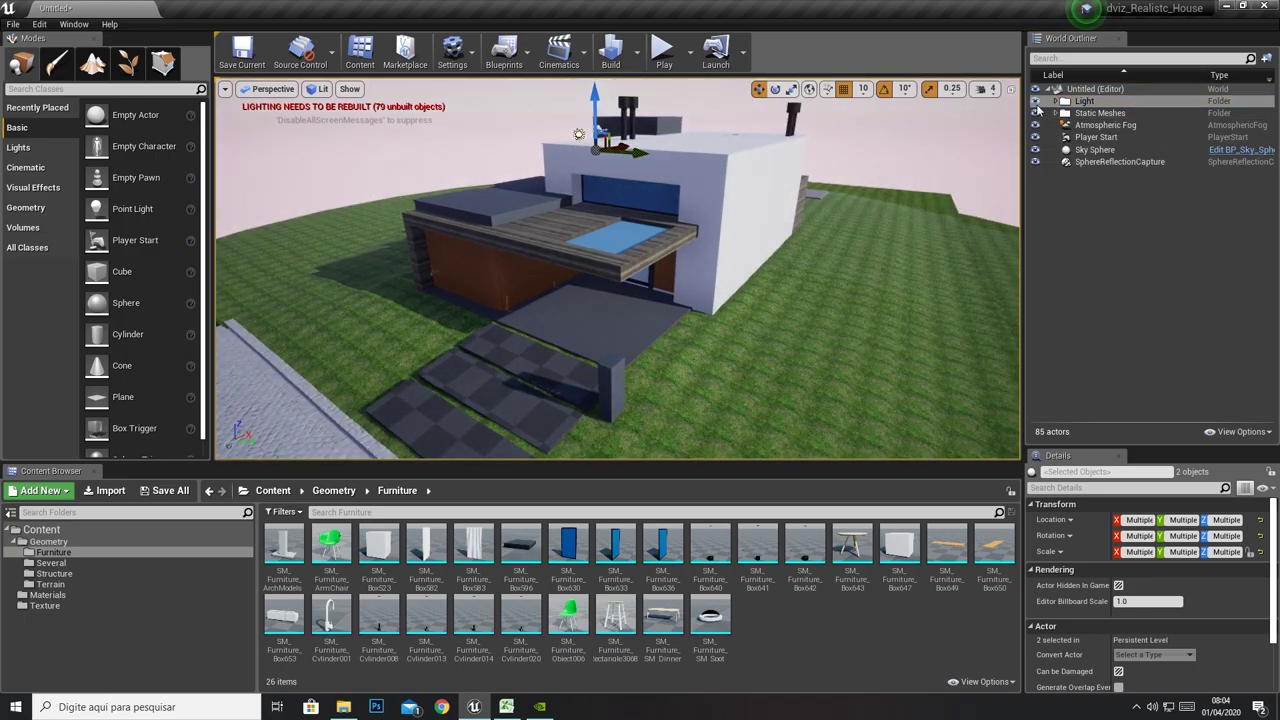
pyautogui.click(1036, 103)
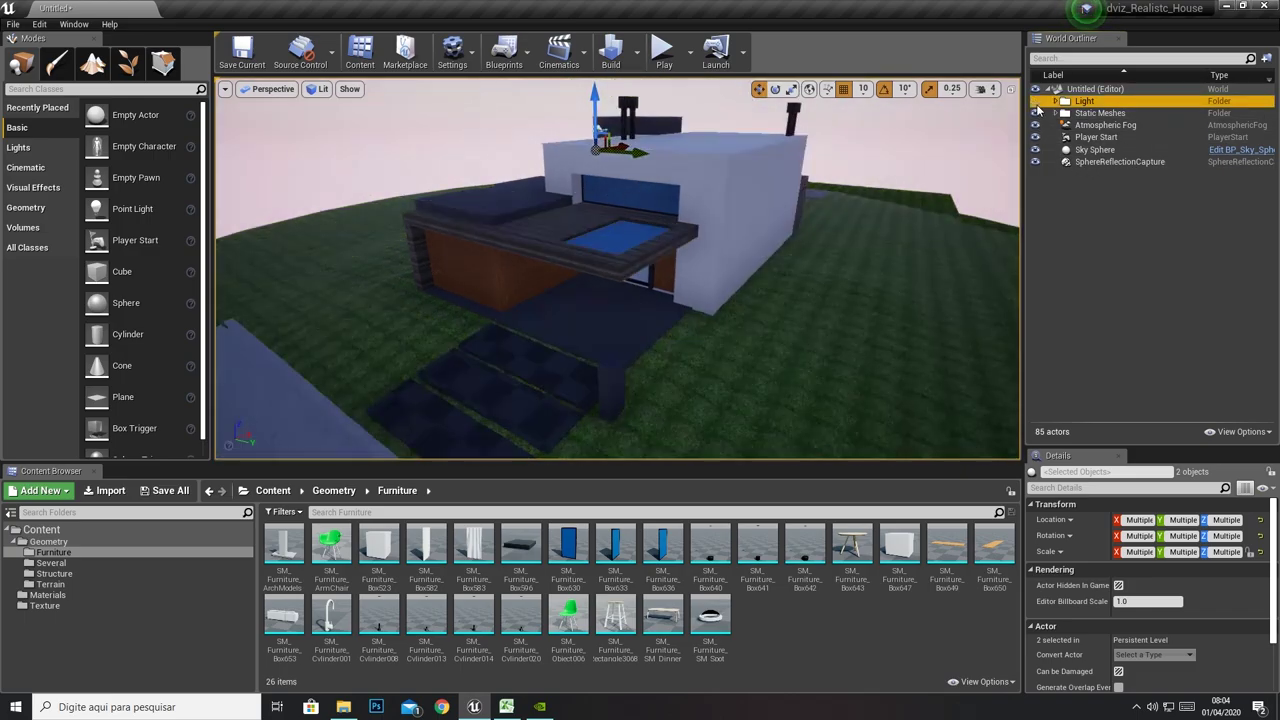
pyautogui.click(1036, 103)
pyautogui.click(1036, 103)
pyautogui.click(1036, 103)
pyautogui.click(1036, 103)
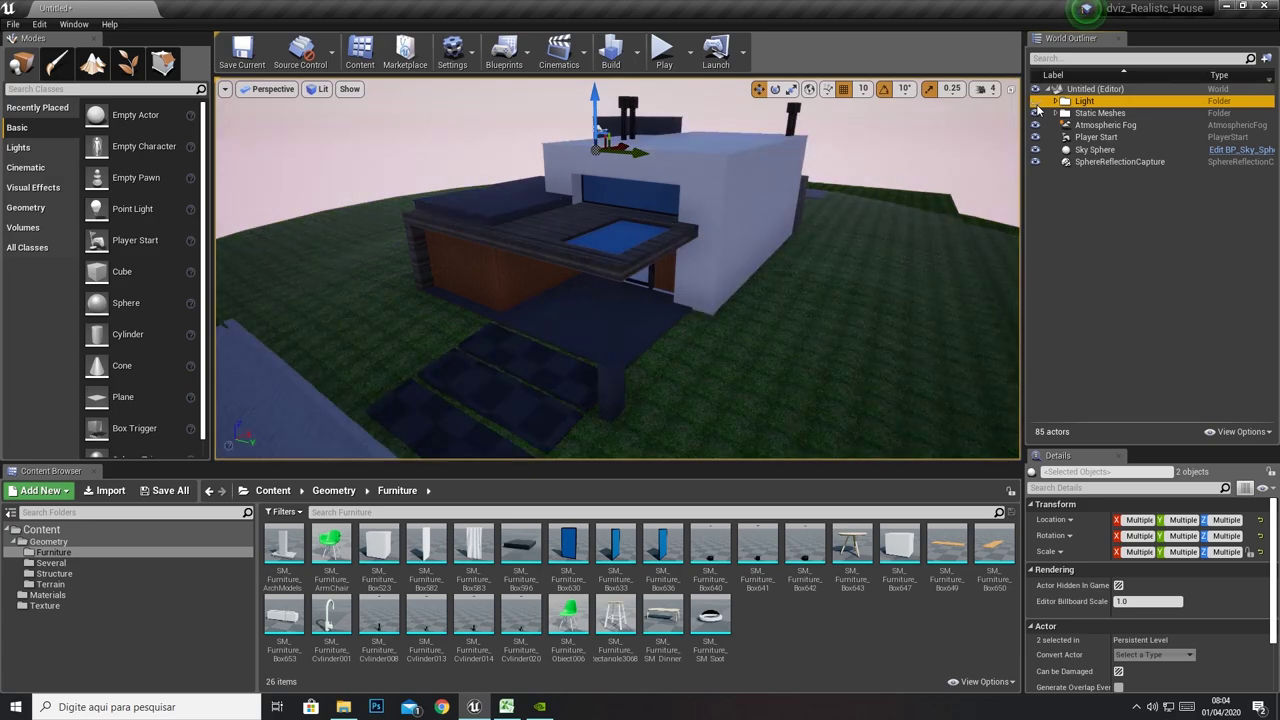
pyautogui.click(1036, 103)
pyautogui.click(1084, 126)
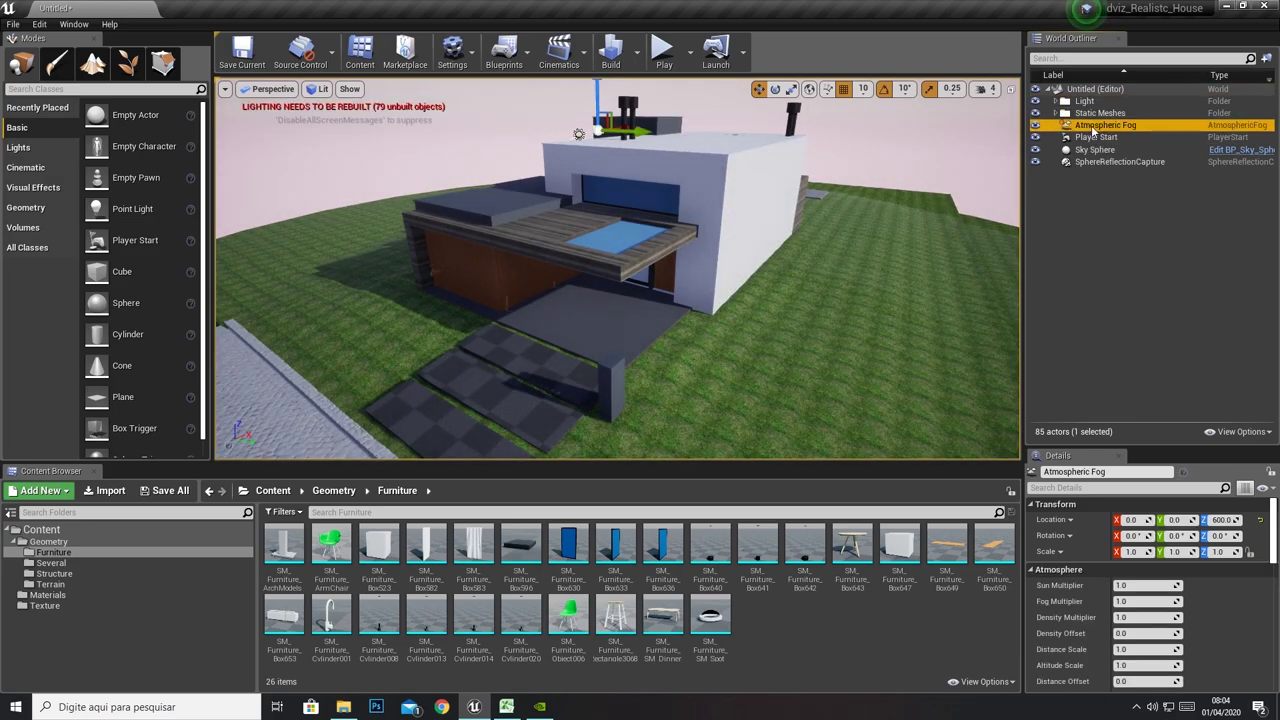
# Put Atmospheric Fog and SphereReflectionCapture into a new folder named Effects
pyautogui.keyDown('ctrl'); pyautogui.click(1100, 161); pyautogui.keyUp('ctrl')
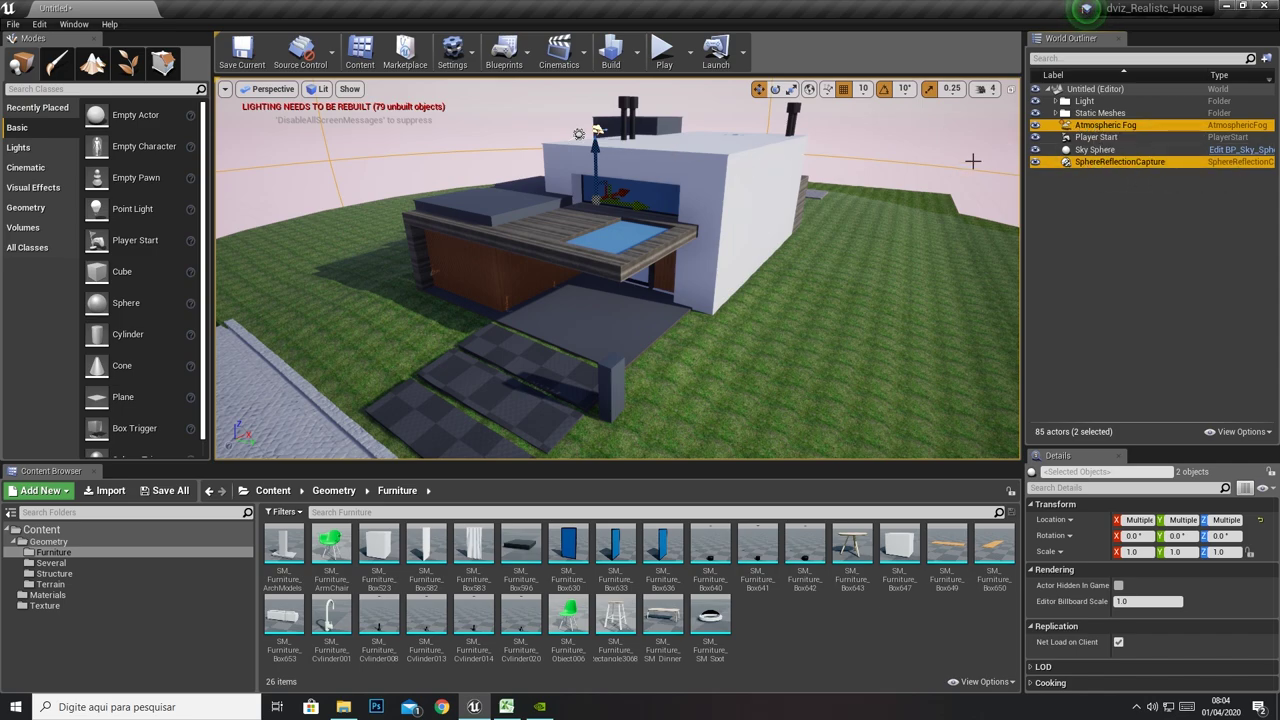
pyautogui.rightClick(1115, 124)
pyautogui.moveTo(1133, 312)
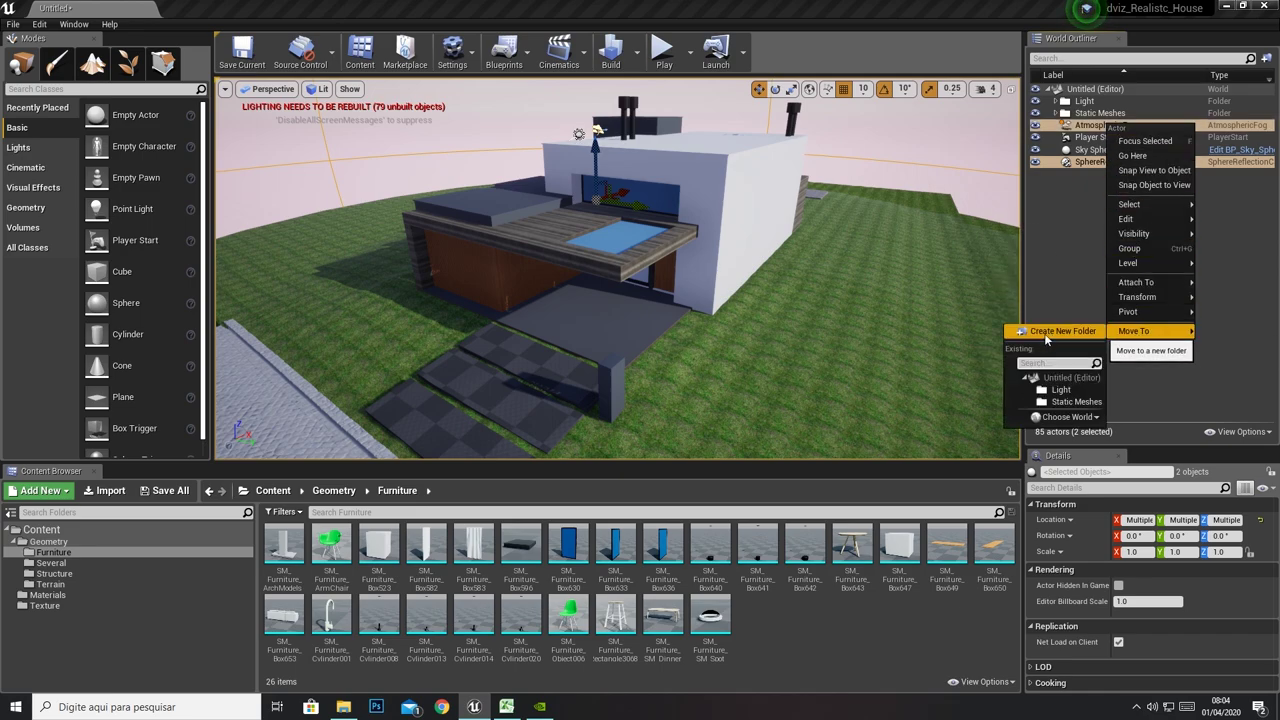
pyautogui.click(1046, 338)
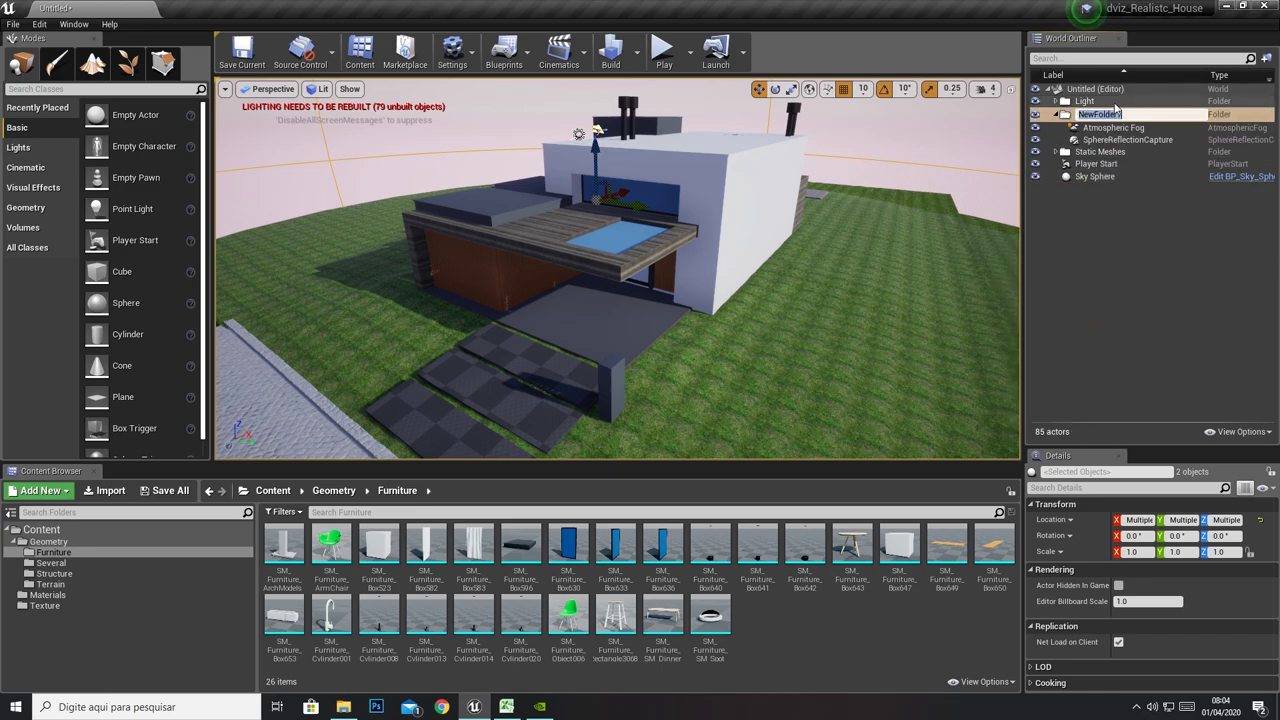
pyautogui.write('Effects')
pyautogui.press('Return')
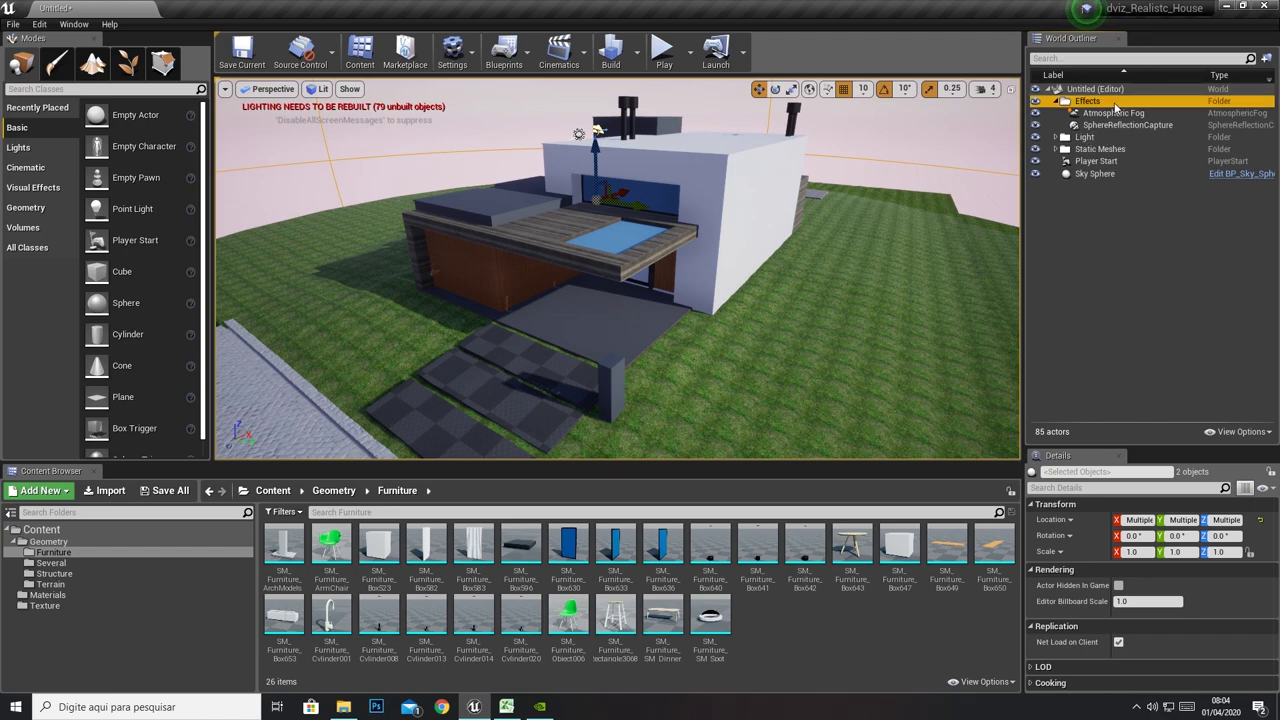
# Collapse the Effects folder and try dragging Sky Sphere into it
pyautogui.click(1057, 102)
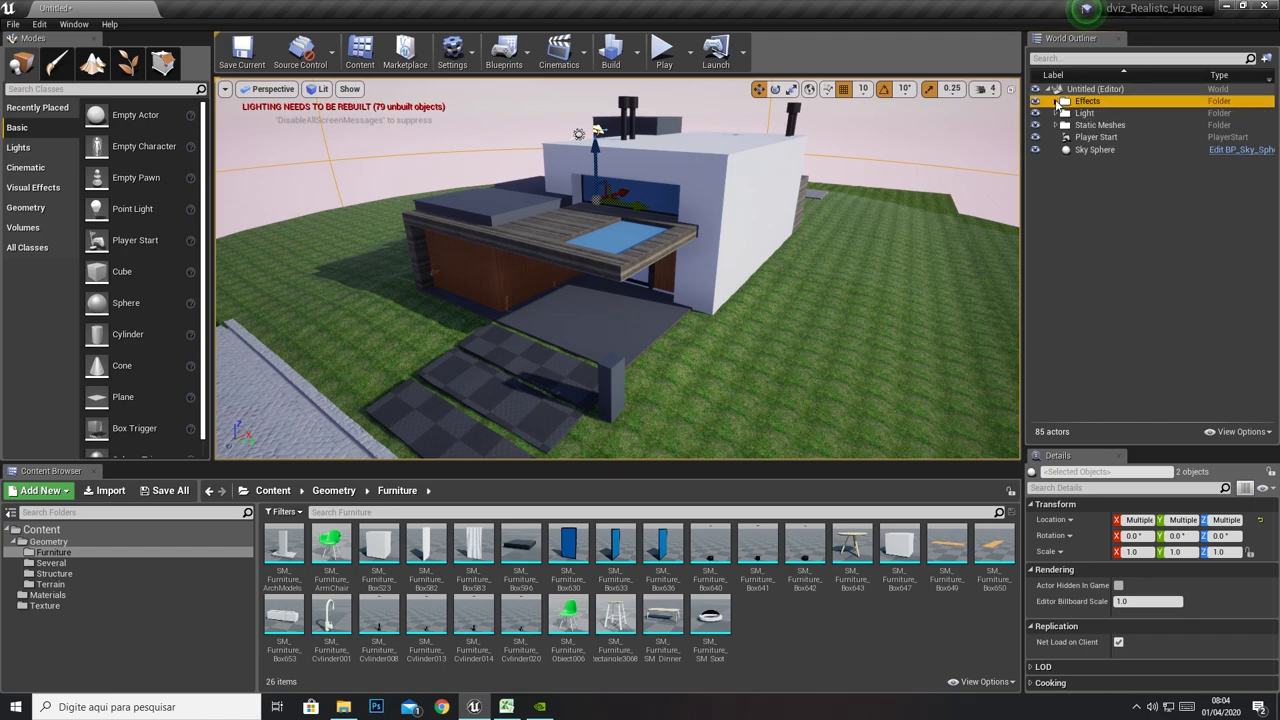
pyautogui.click(1092, 150)
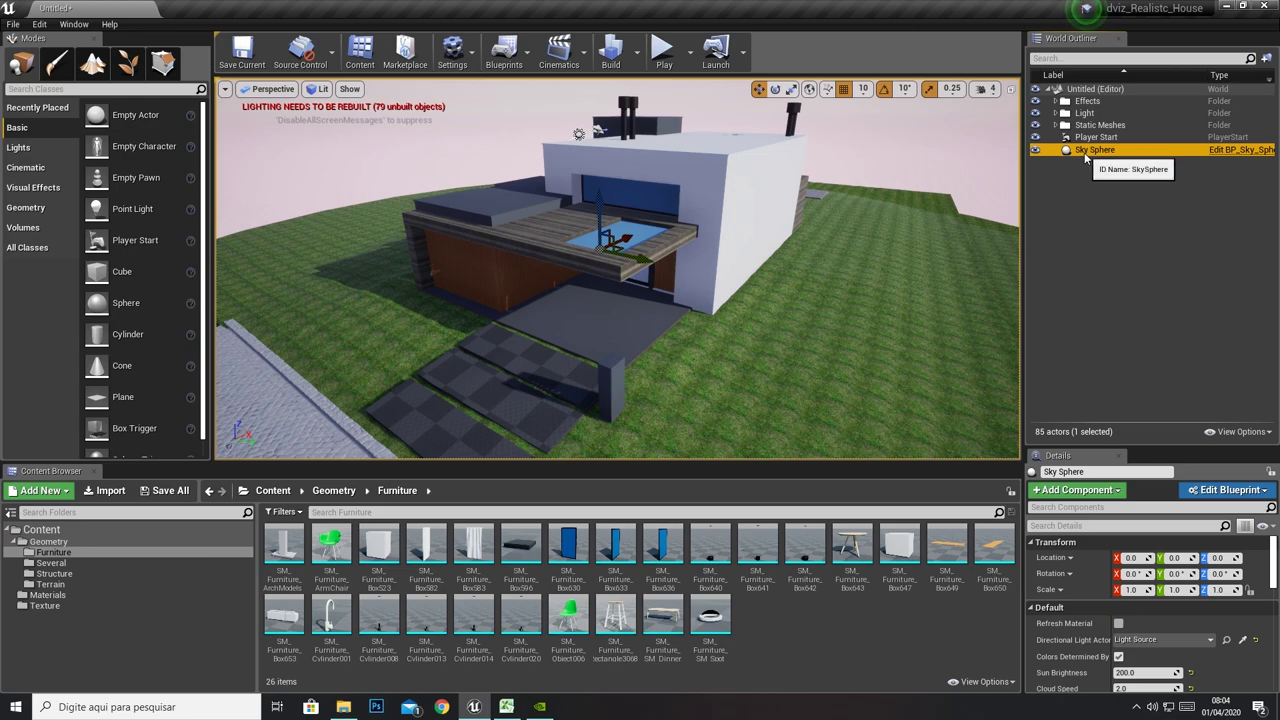
pyautogui.moveTo(1086, 157)
pyautogui.mouseDown()
pyautogui.moveTo(1078, 107)
pyautogui.moveTo(1080, 157)
pyautogui.mouseUp()
# Move Sky Sphere into the Effects folder, check its contents, and collapse the folder
pyautogui.rightClick(1080, 157)
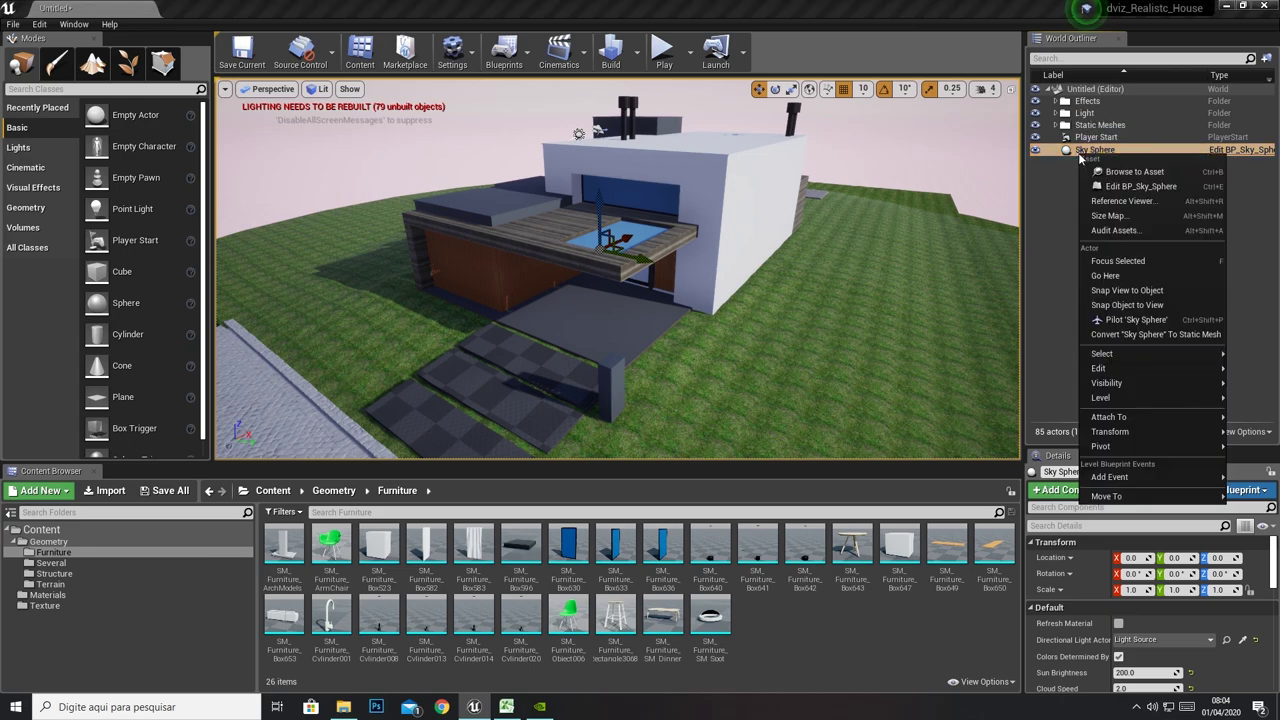
pyautogui.moveTo(1100, 496)
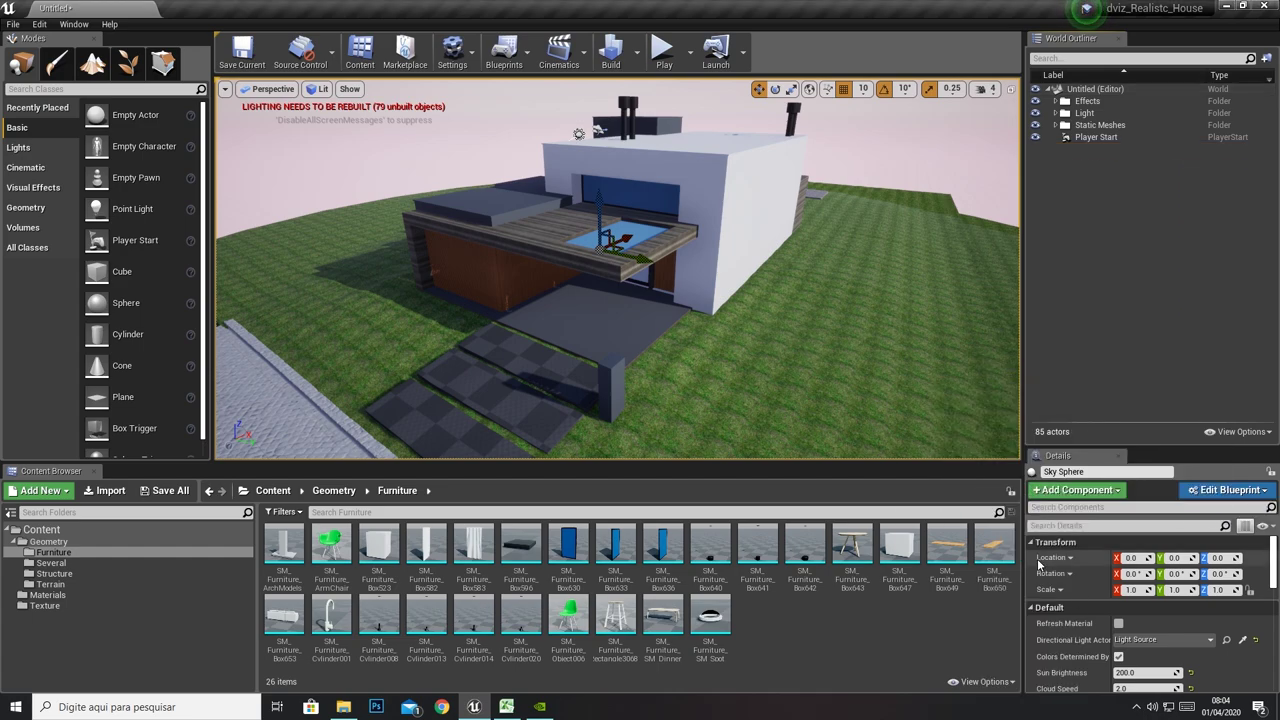
pyautogui.click(1034, 567)
pyautogui.click(1056, 101)
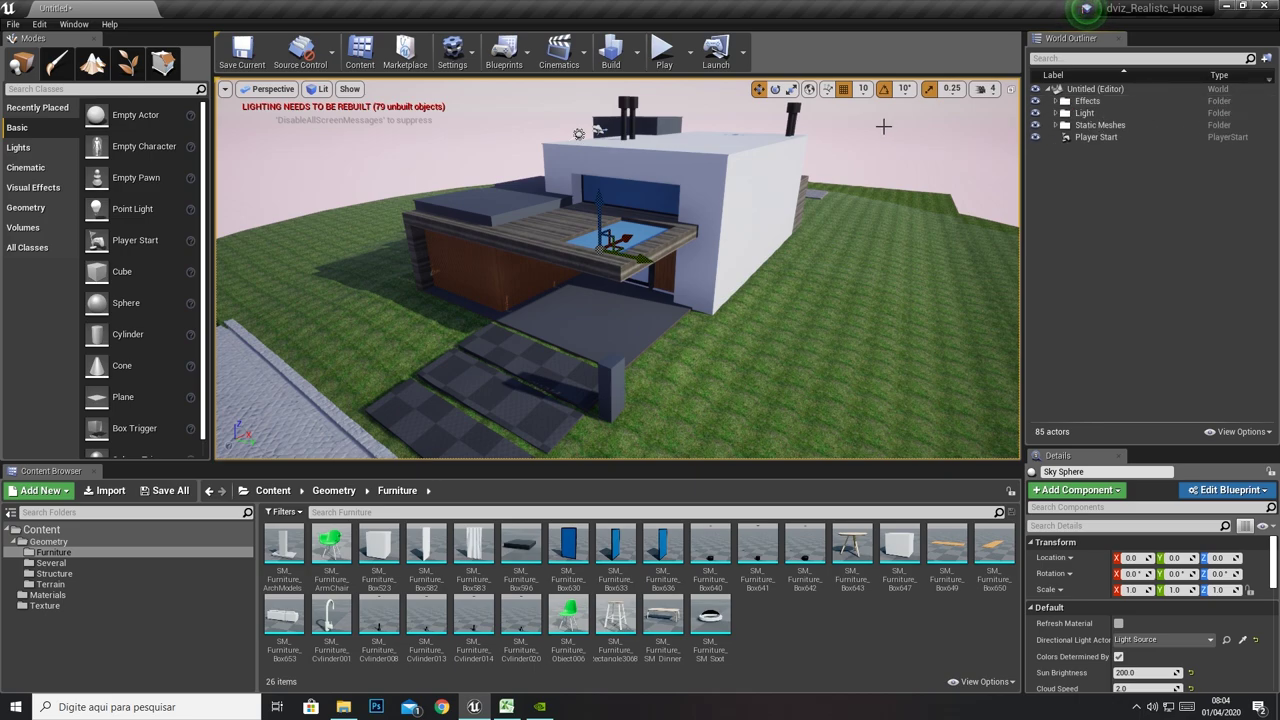
pyautogui.click(1102, 126)
pyautogui.click(1056, 101)
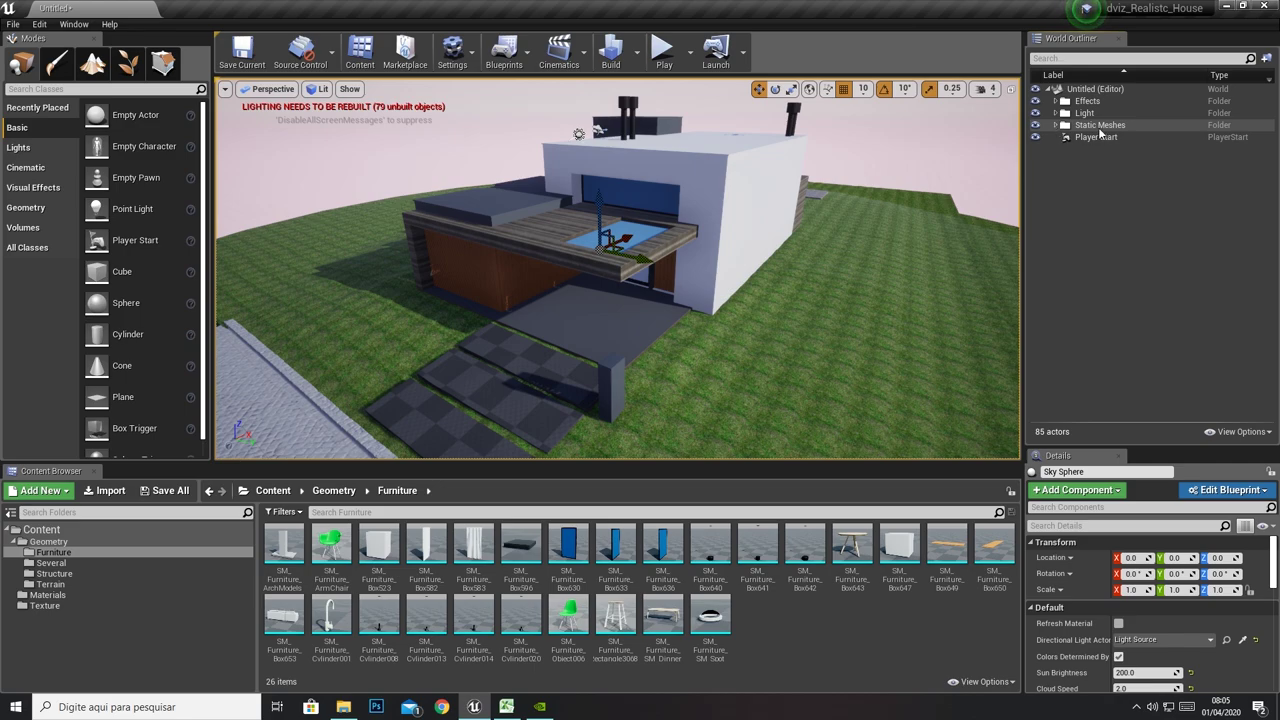
# Expand the Static Meshes folder to list its mesh actors
pyautogui.click(1099, 126)
pyautogui.click(1085, 113)
pyautogui.click(1078, 102)
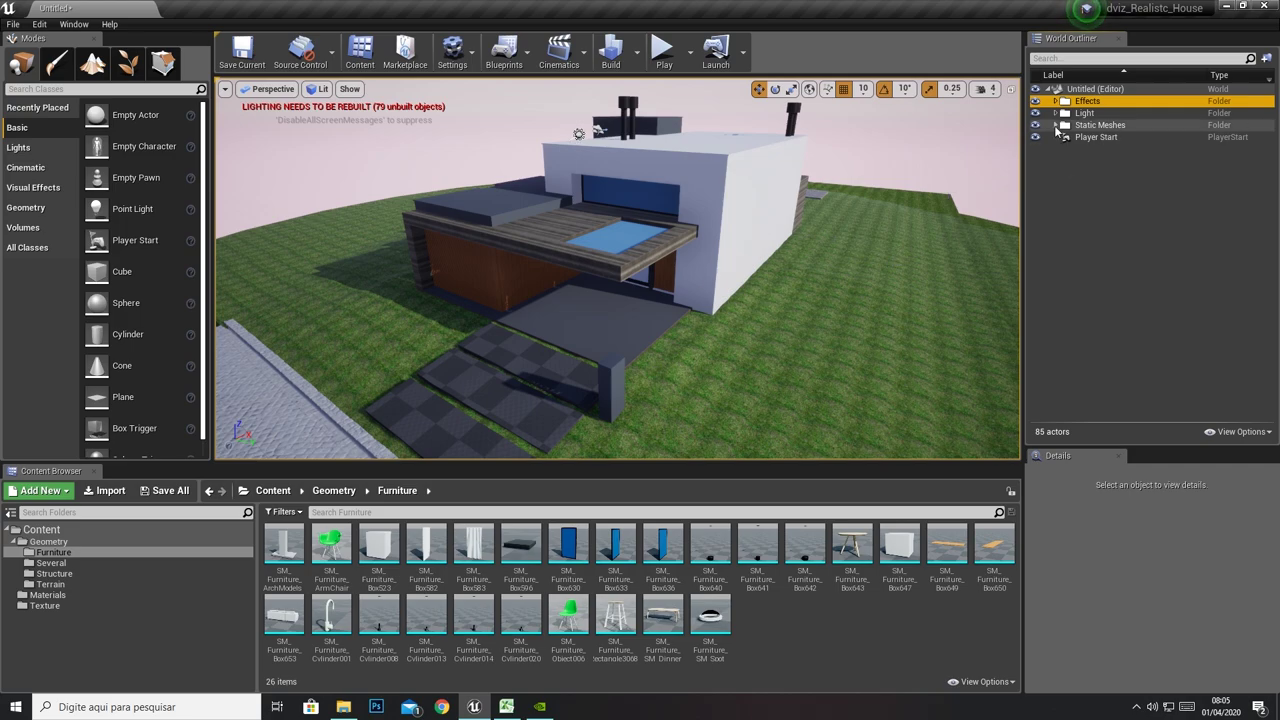
pyautogui.click(1056, 125)
pyautogui.click(1084, 127)
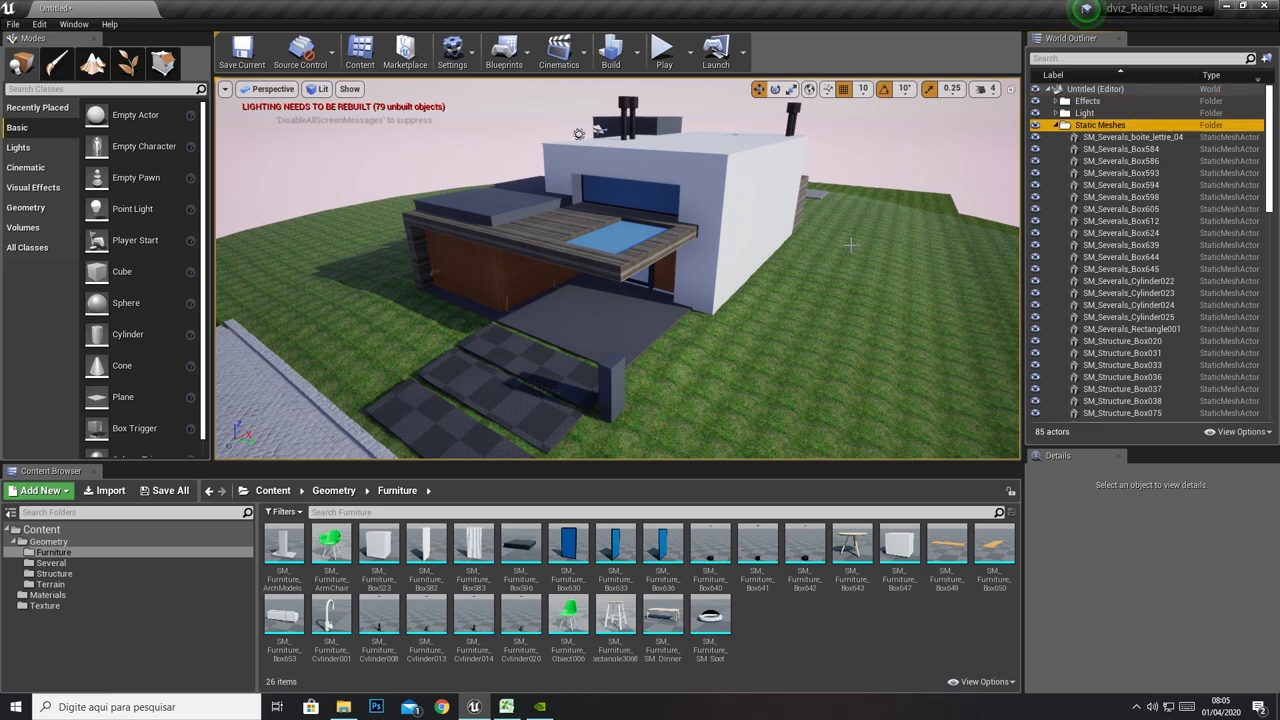
# Try placing a green chair, undo it, and move the view into the house
pyautogui.moveTo(568, 615); pyautogui.dragTo(610, 307)
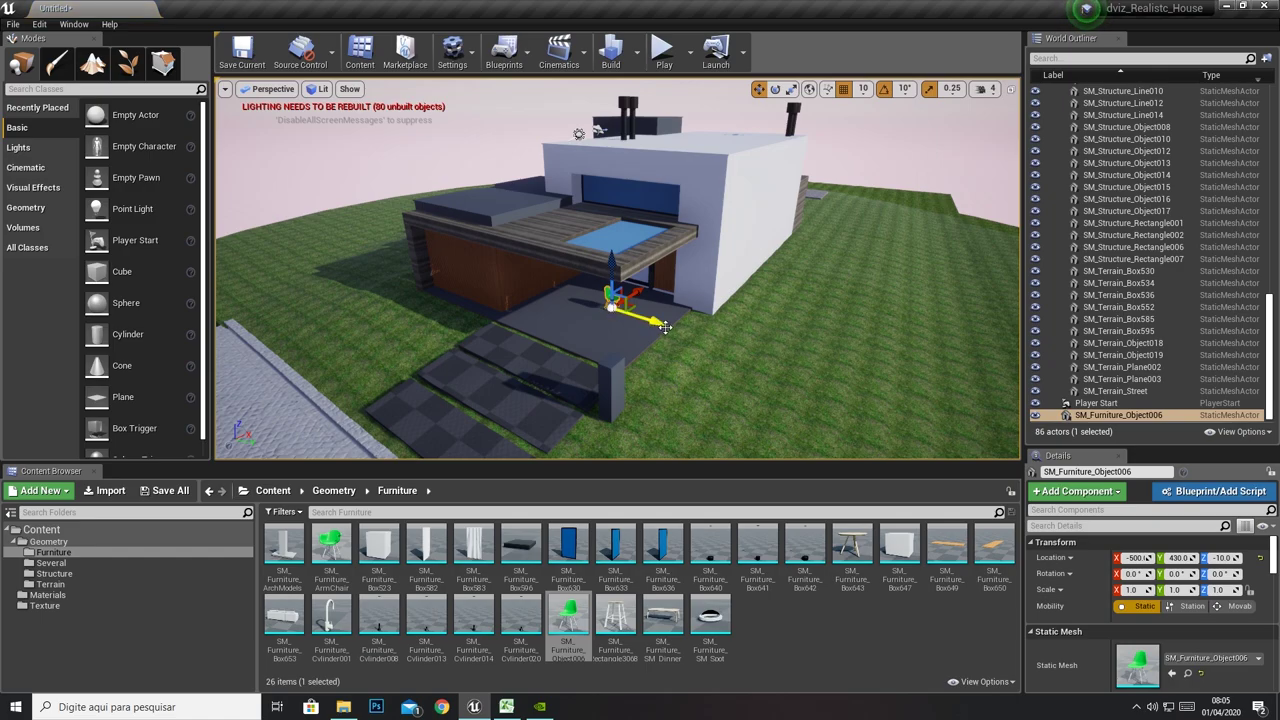
pyautogui.hotkey('ctrl', 'z')
pyautogui.moveTo(665, 327); pyautogui.dragTo(610, 290, button='right')
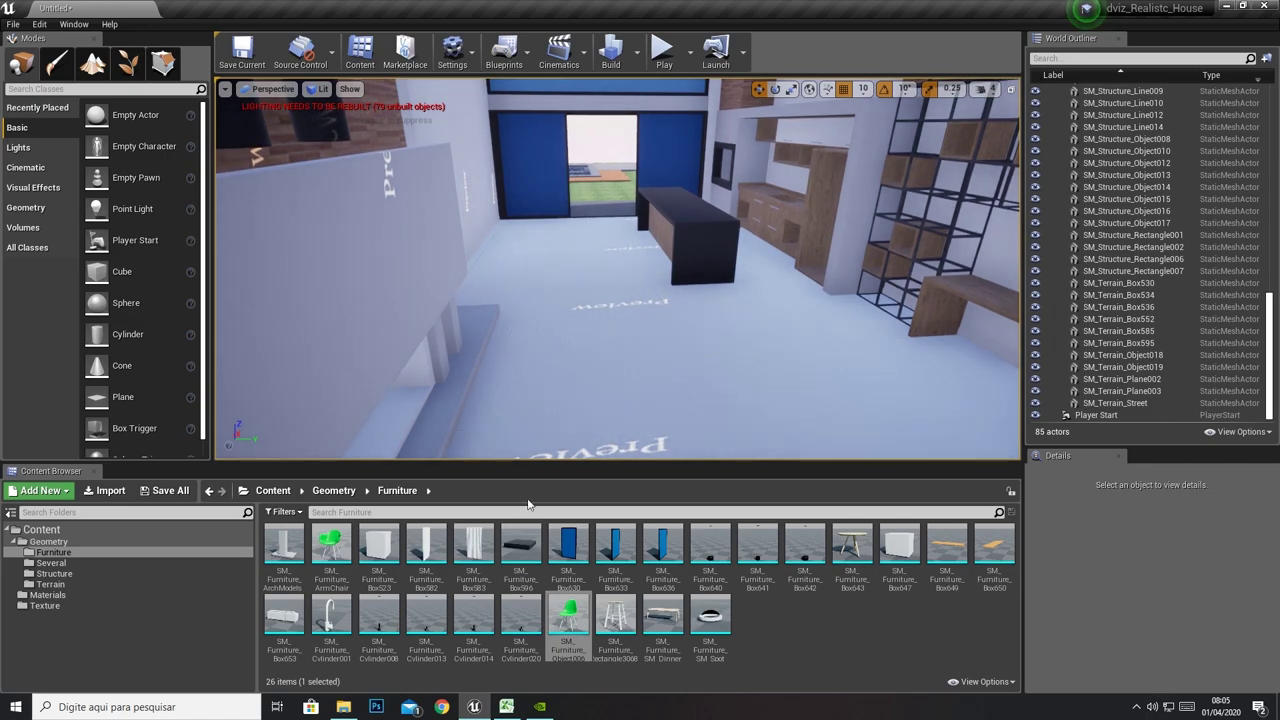
# Place the SM_Furniture_Box643 round table and move it to X 1100, Y 600
pyautogui.click(847, 532)
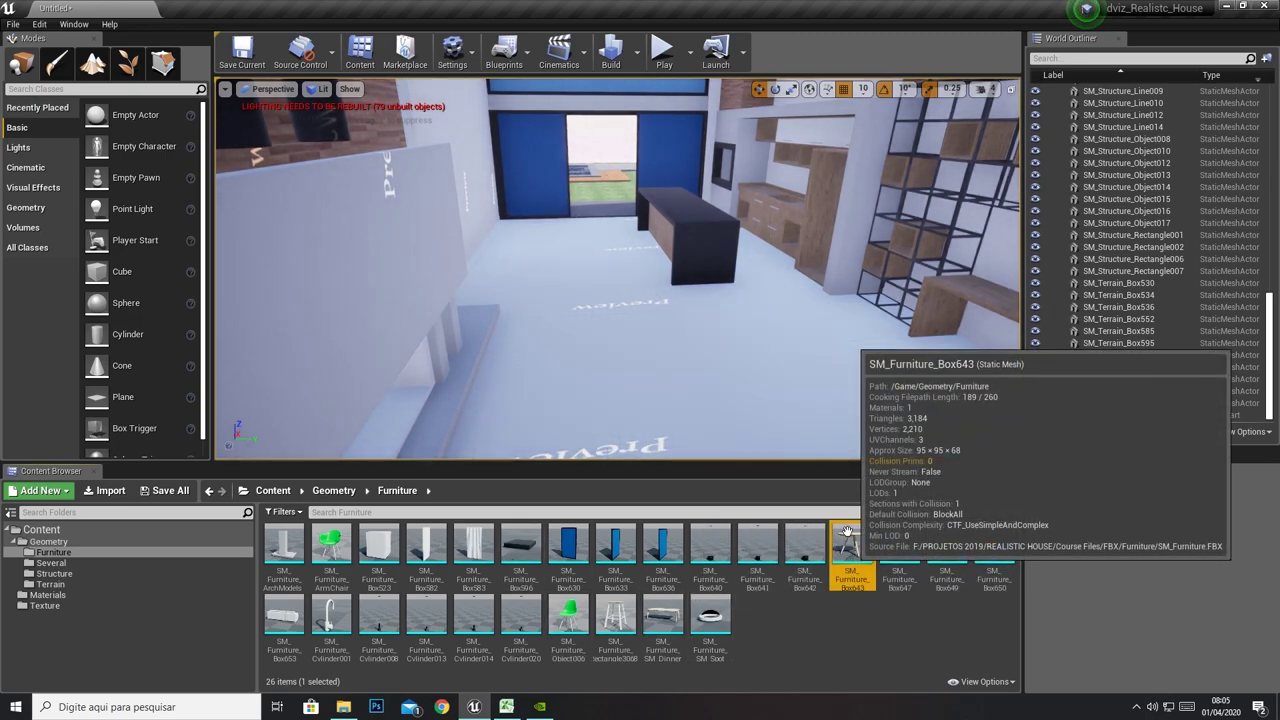
pyautogui.moveTo(847, 532); pyautogui.dragTo(617, 214)
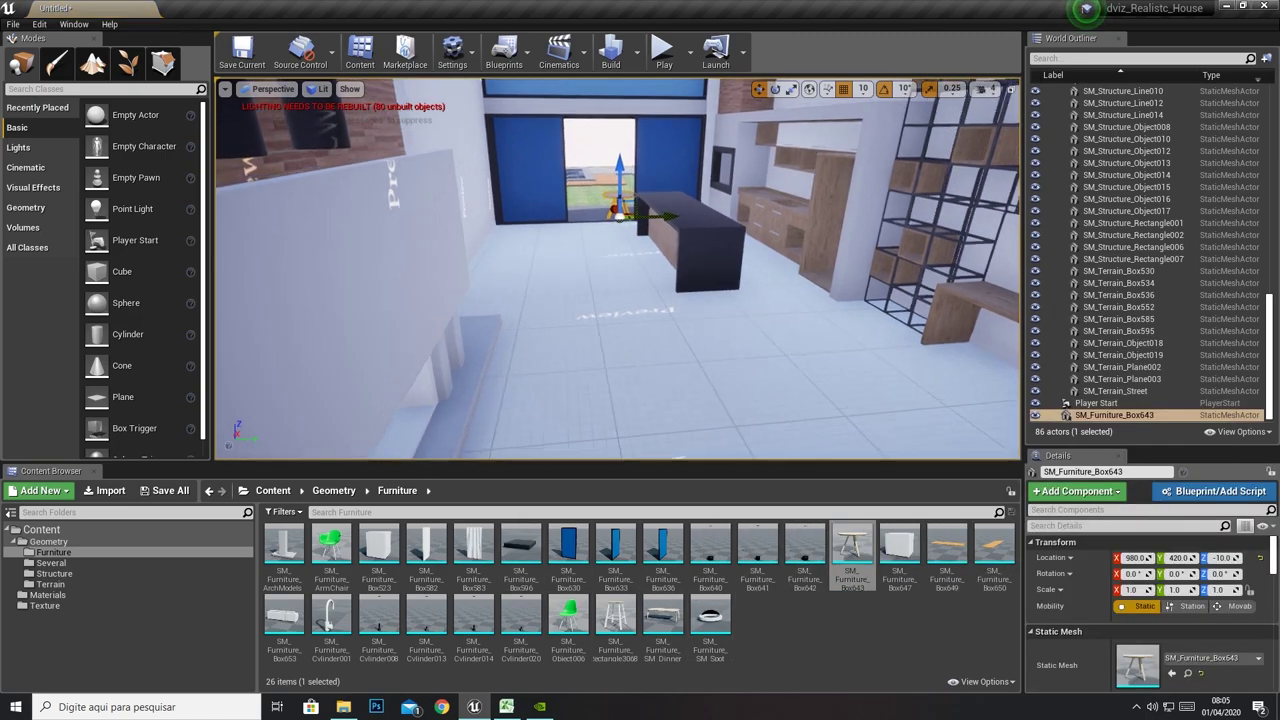
pyautogui.moveTo(617, 214); pyautogui.dragTo(748, 215, button='right')
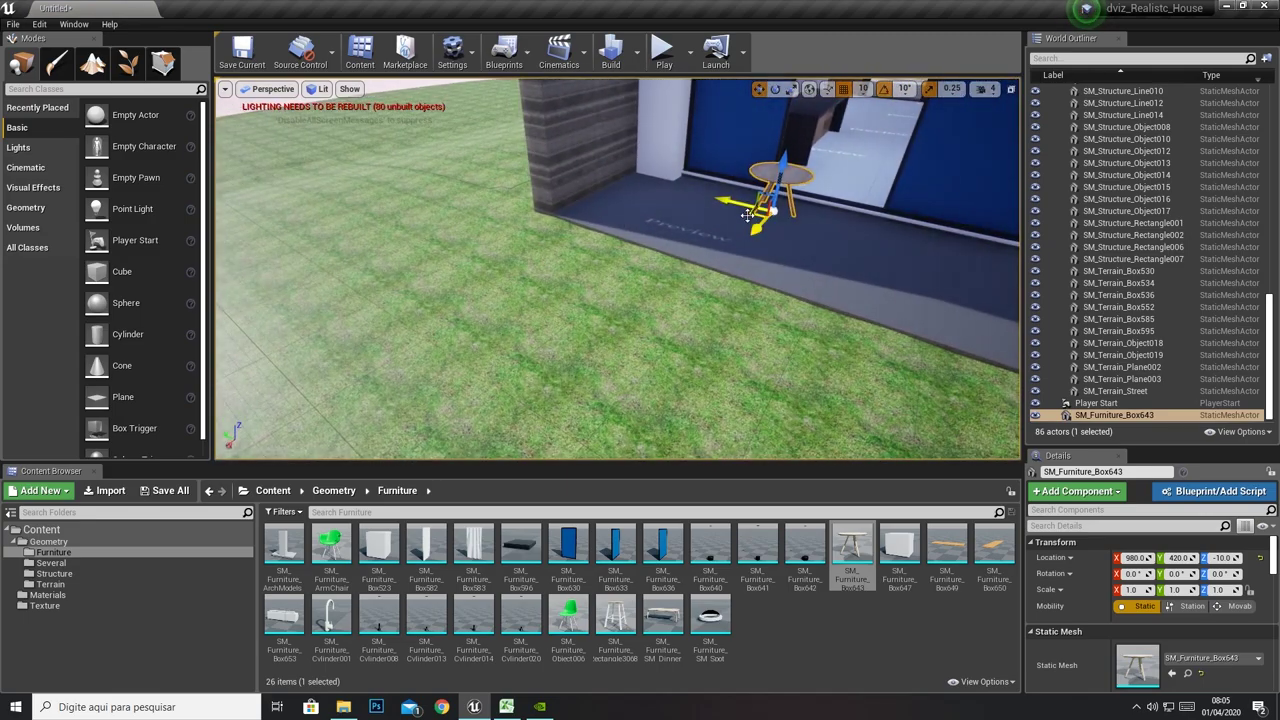
pyautogui.moveTo(748, 215); pyautogui.dragTo(622, 212)
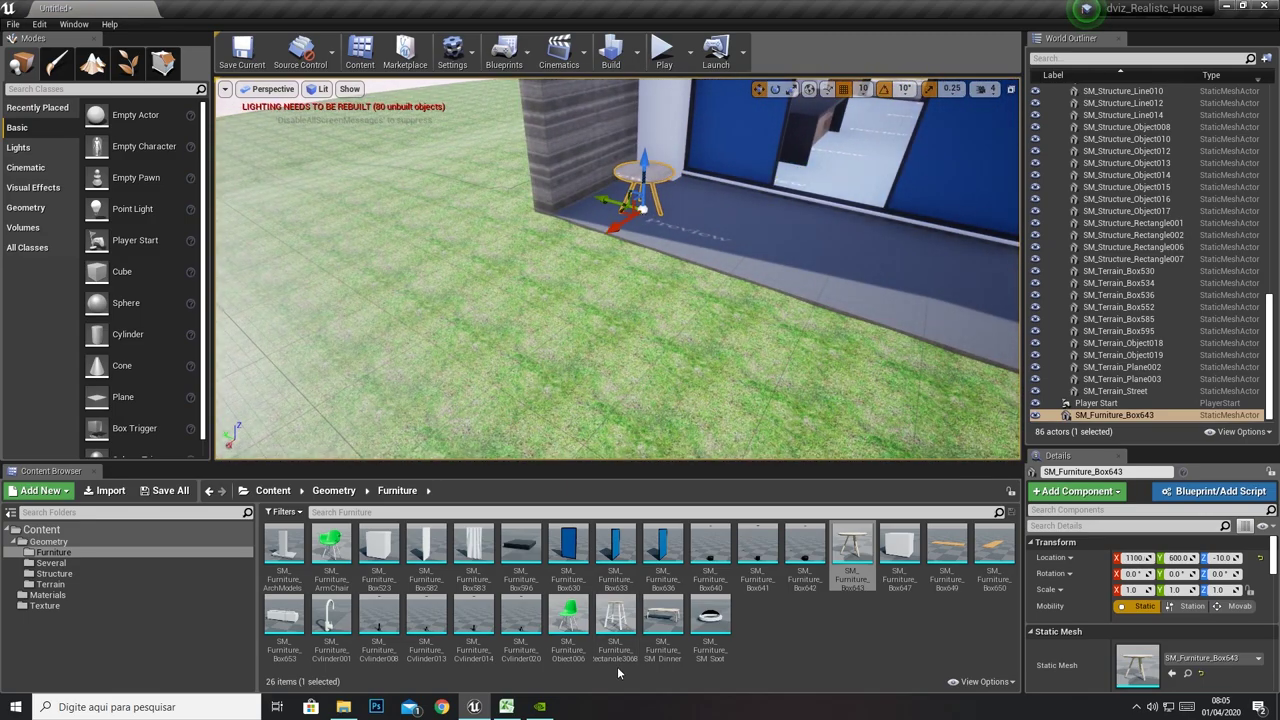
pyautogui.click(616, 630)
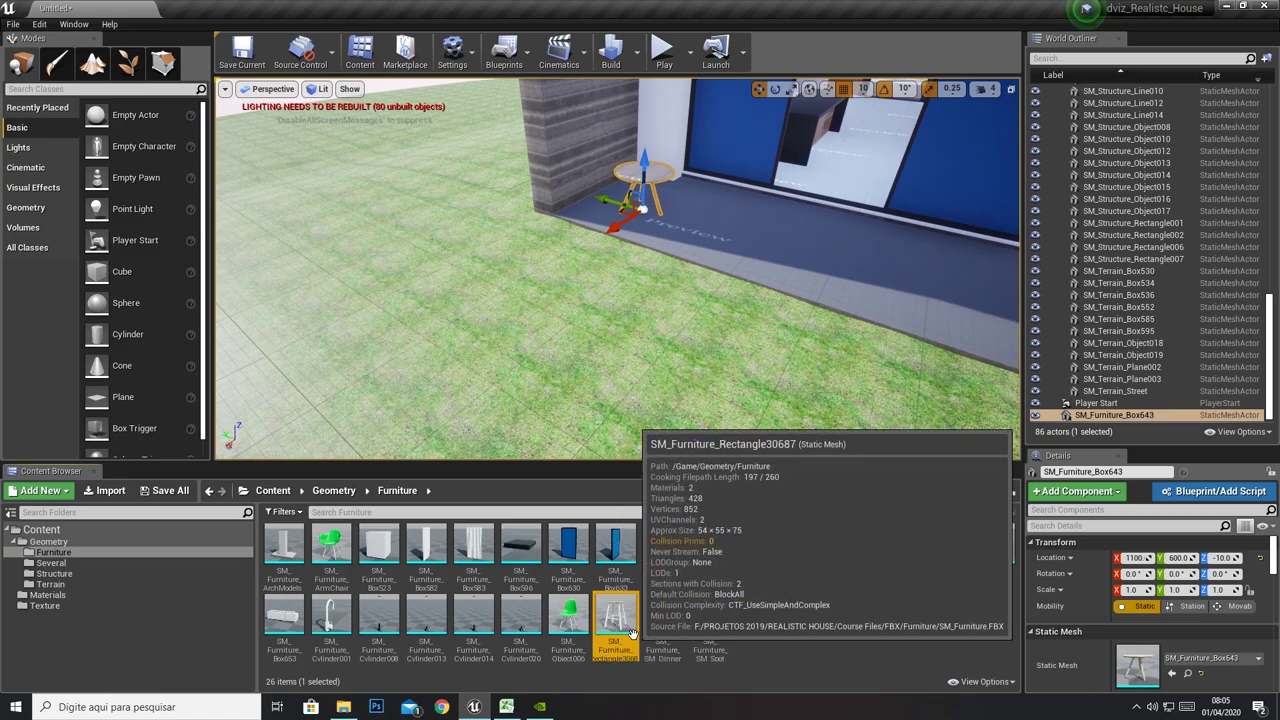
# Place a bar stool in front of the kitchen counter and nudge it along X
pyautogui.moveTo(607, 657); pyautogui.dragTo(830, 187)
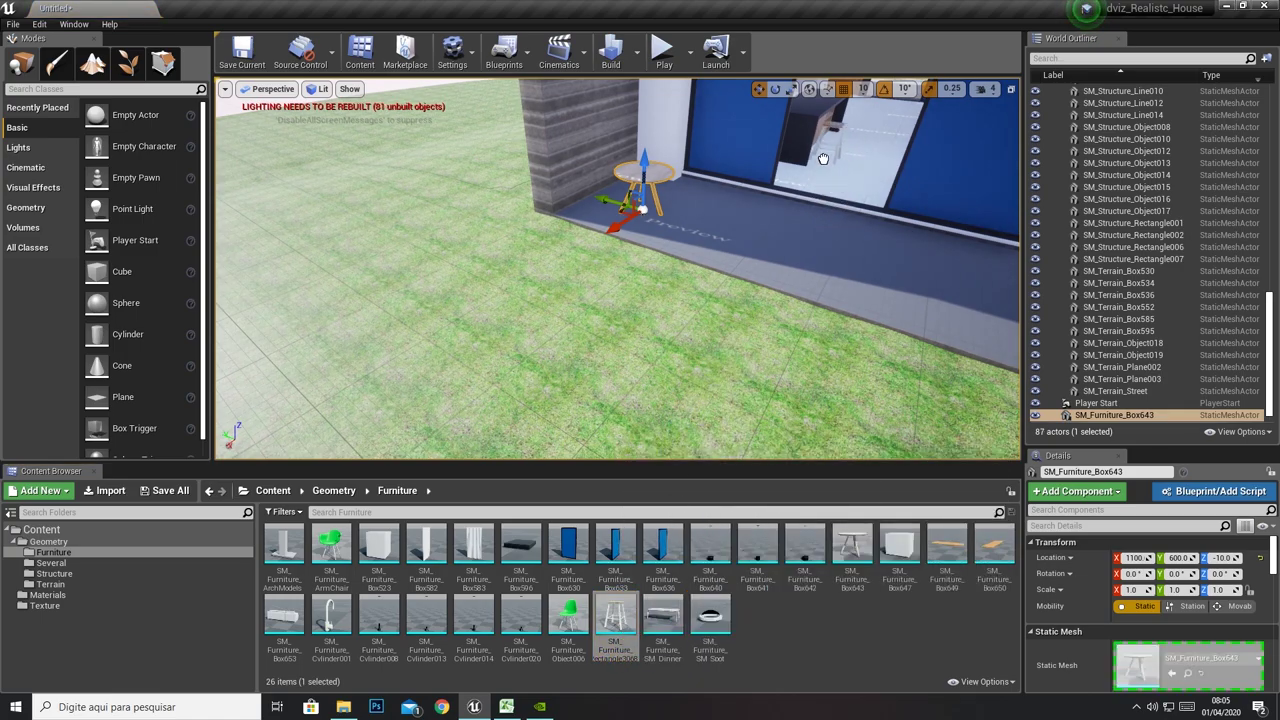
pyautogui.press('f')
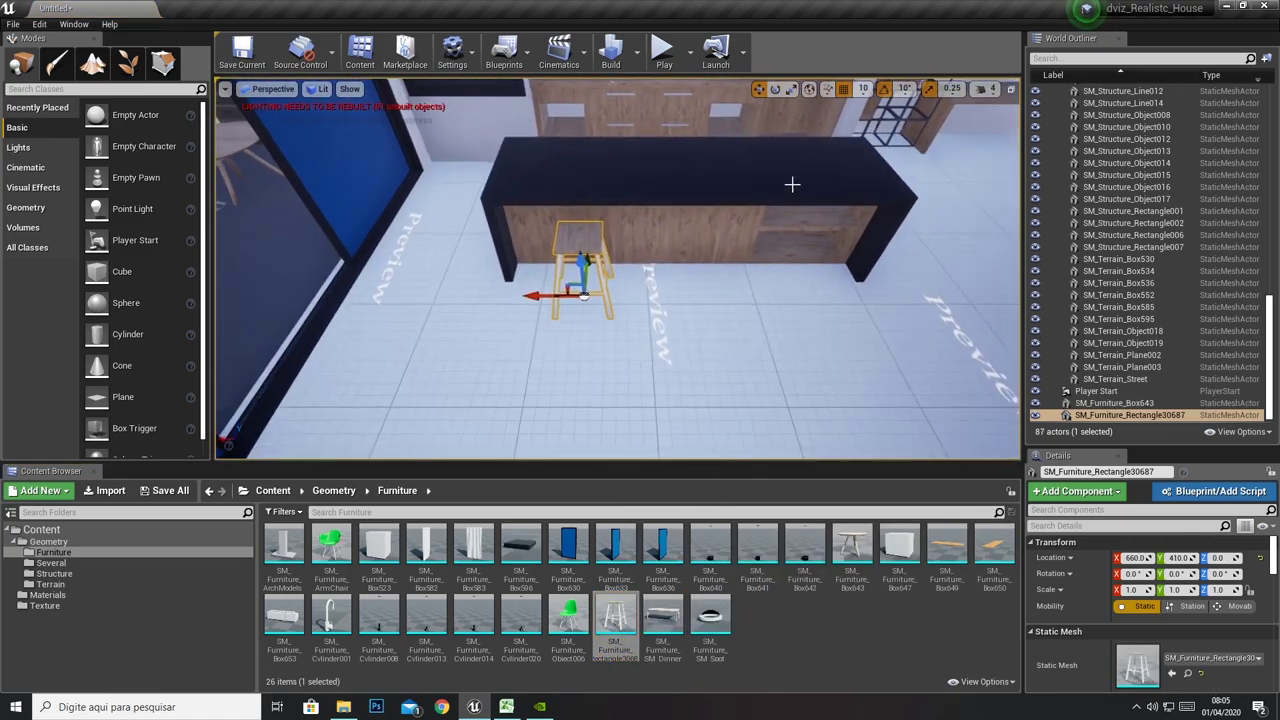
pyautogui.moveTo(552, 297); pyautogui.dragTo(527, 297)
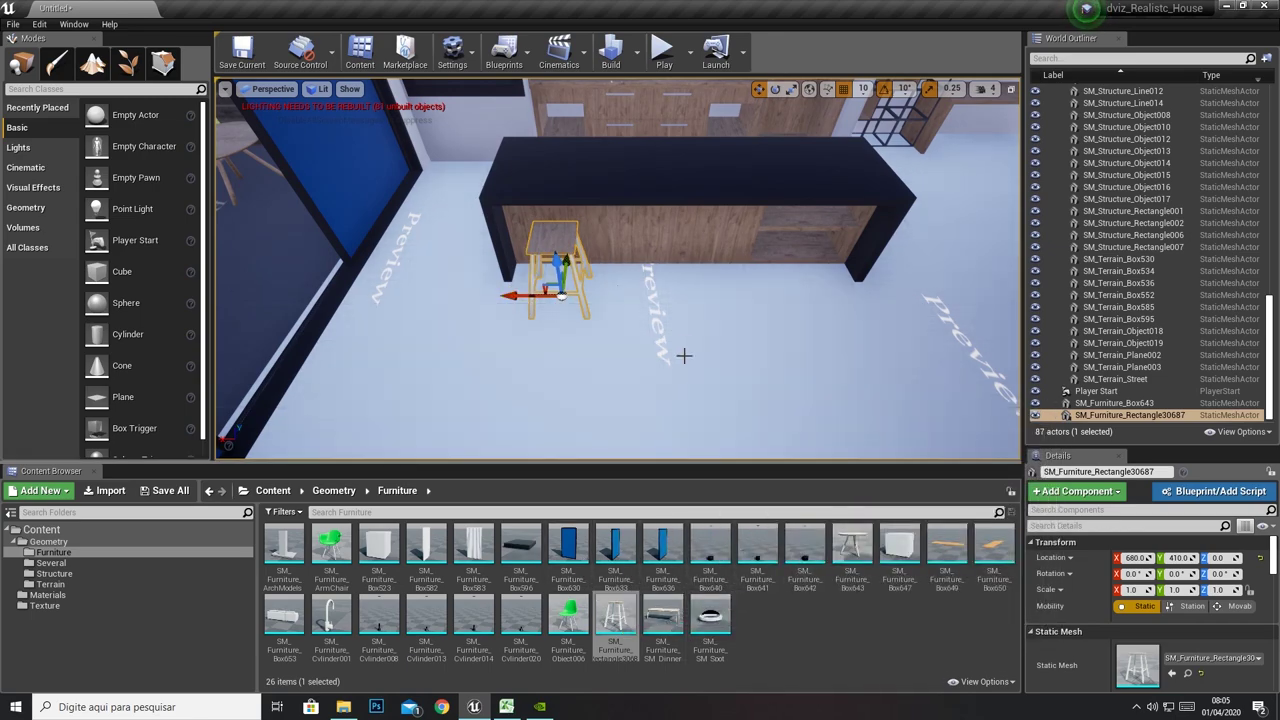
pyautogui.moveTo(686, 357); pyautogui.dragTo(760, 350, button='right')
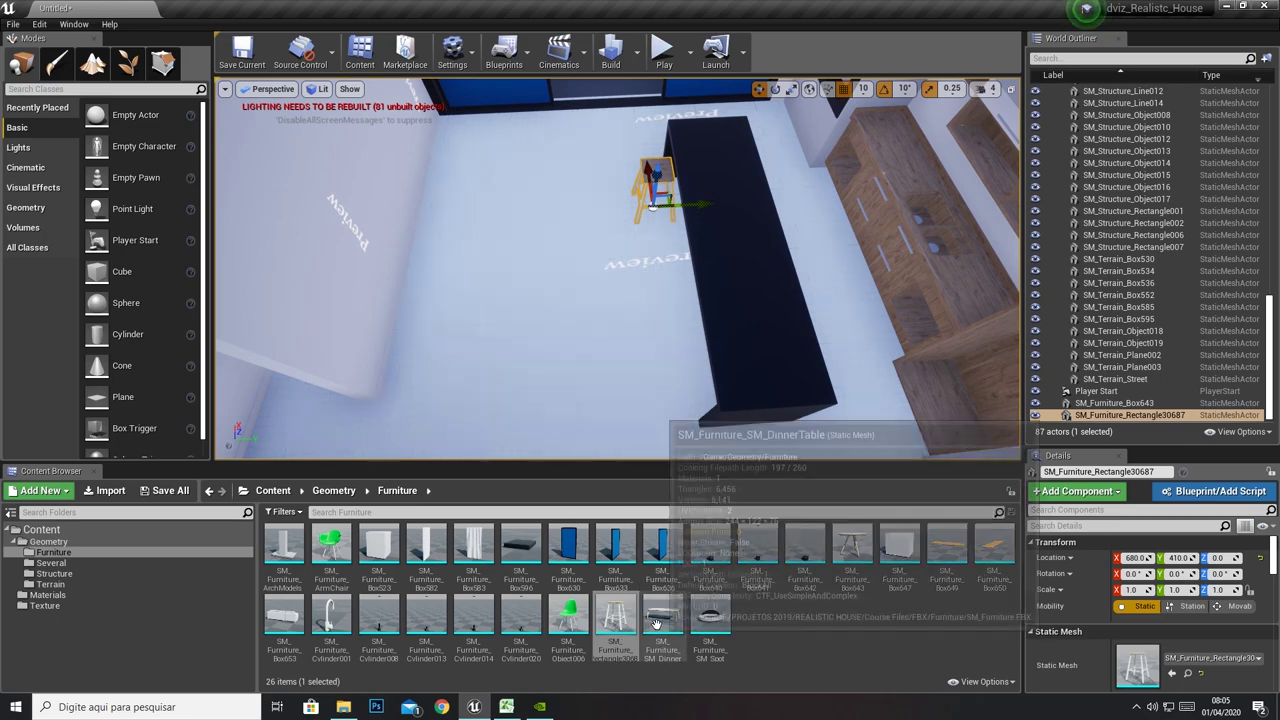
# Add a dinner table on the floor before the counter and reselect the stool
pyautogui.moveTo(662, 615)
pyautogui.mouseDown()
pyautogui.moveTo(491, 235)
pyautogui.moveTo(517, 238)
pyautogui.mouseUp()
pyautogui.moveTo(517, 238)
pyautogui.mouseDown(button='right')
pyautogui.moveTo(600, 260)
pyautogui.moveTo(540, 214)
pyautogui.mouseUp(button='right')
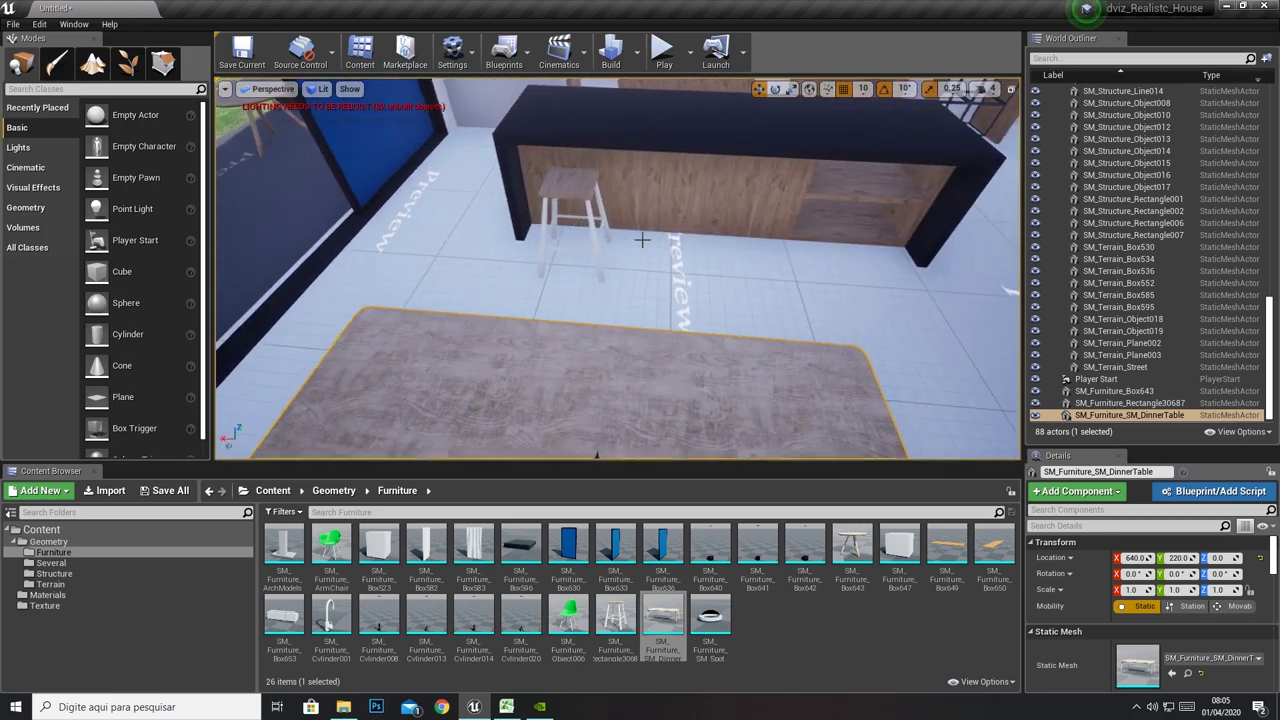
pyautogui.click(560, 215)
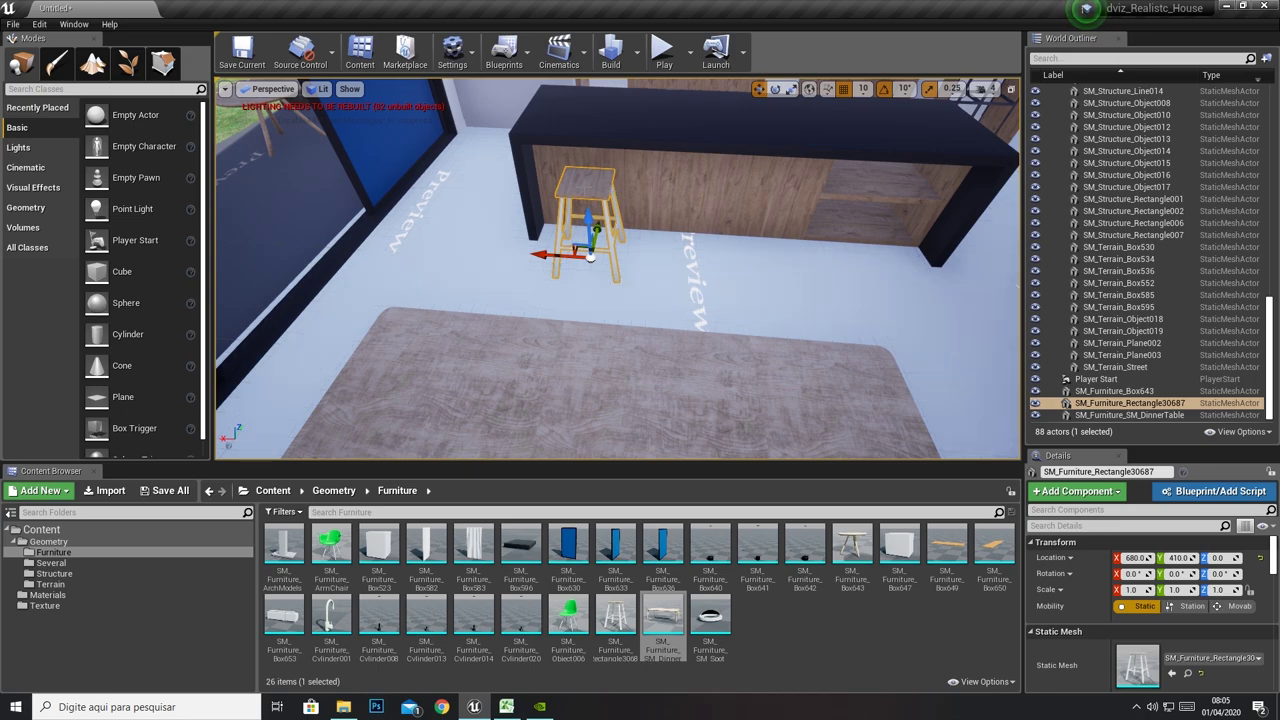
# Try duplicating the stool from its context menu, then delete the copy and reselect the original
pyautogui.rightClick(587, 192)
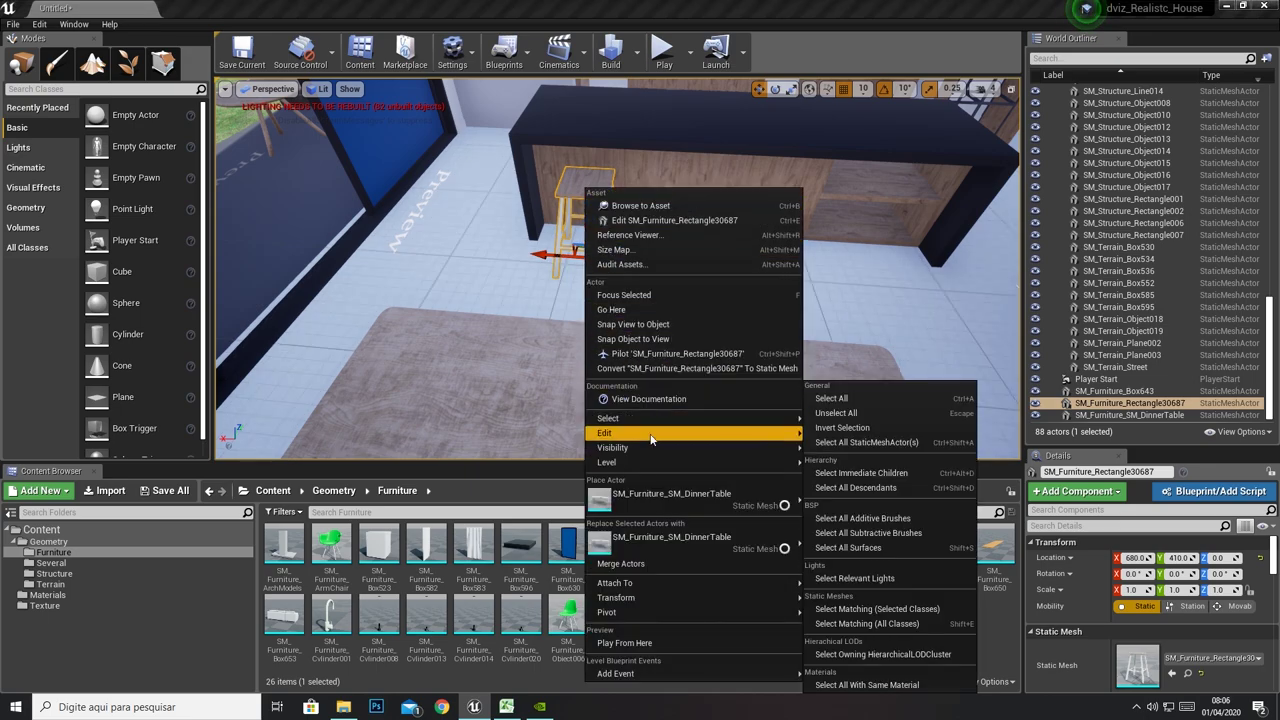
pyautogui.moveTo(650, 438)
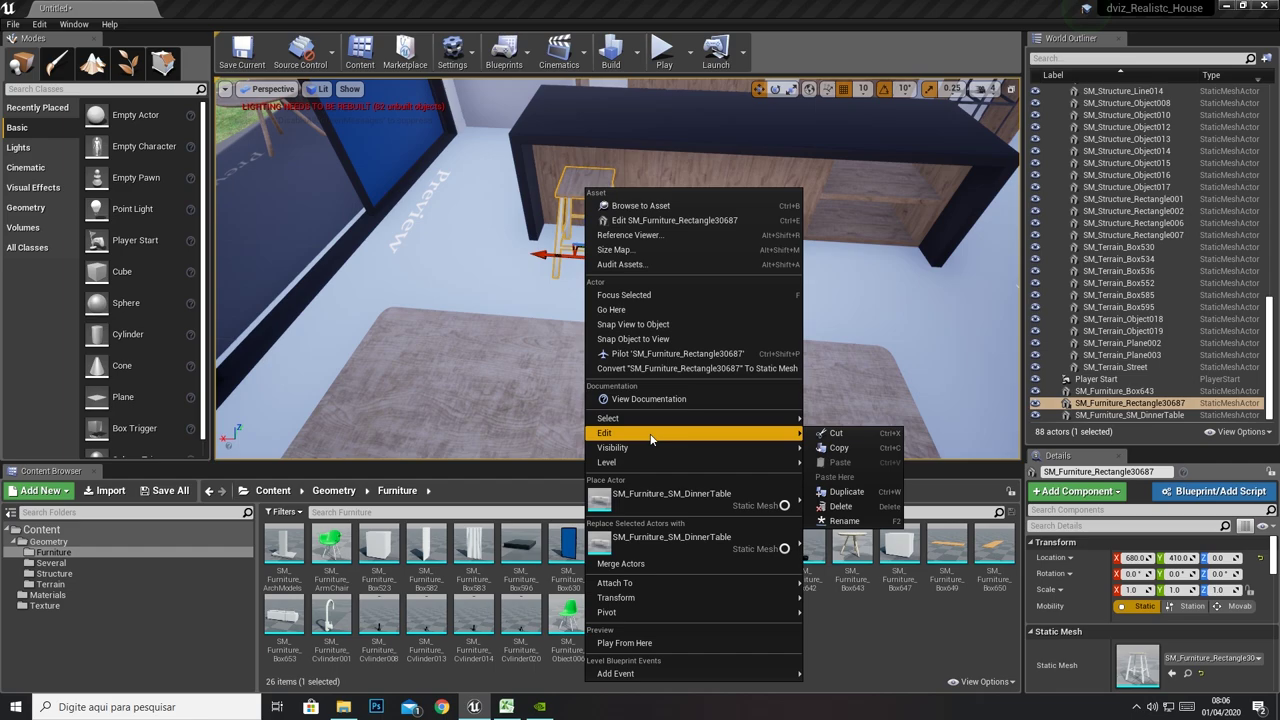
pyautogui.click(848, 492)
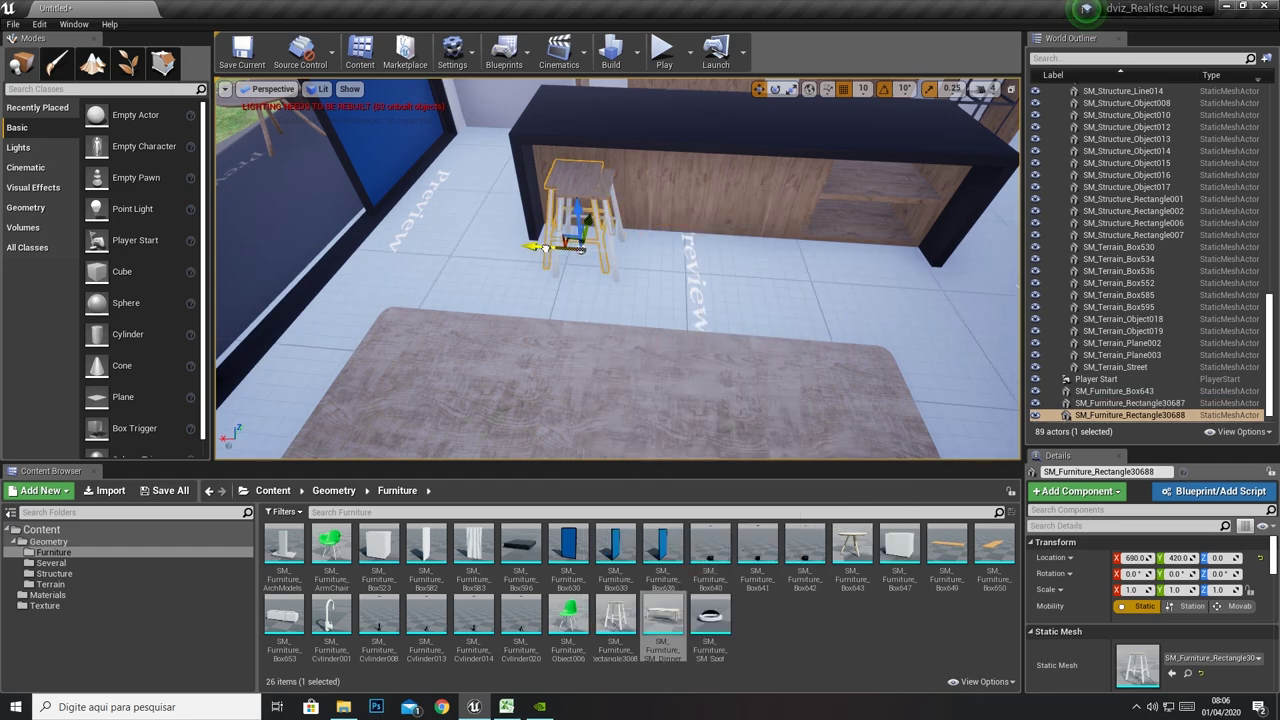
pyautogui.moveTo(541, 247); pyautogui.dragTo(660, 270)
pyautogui.press('Delete')
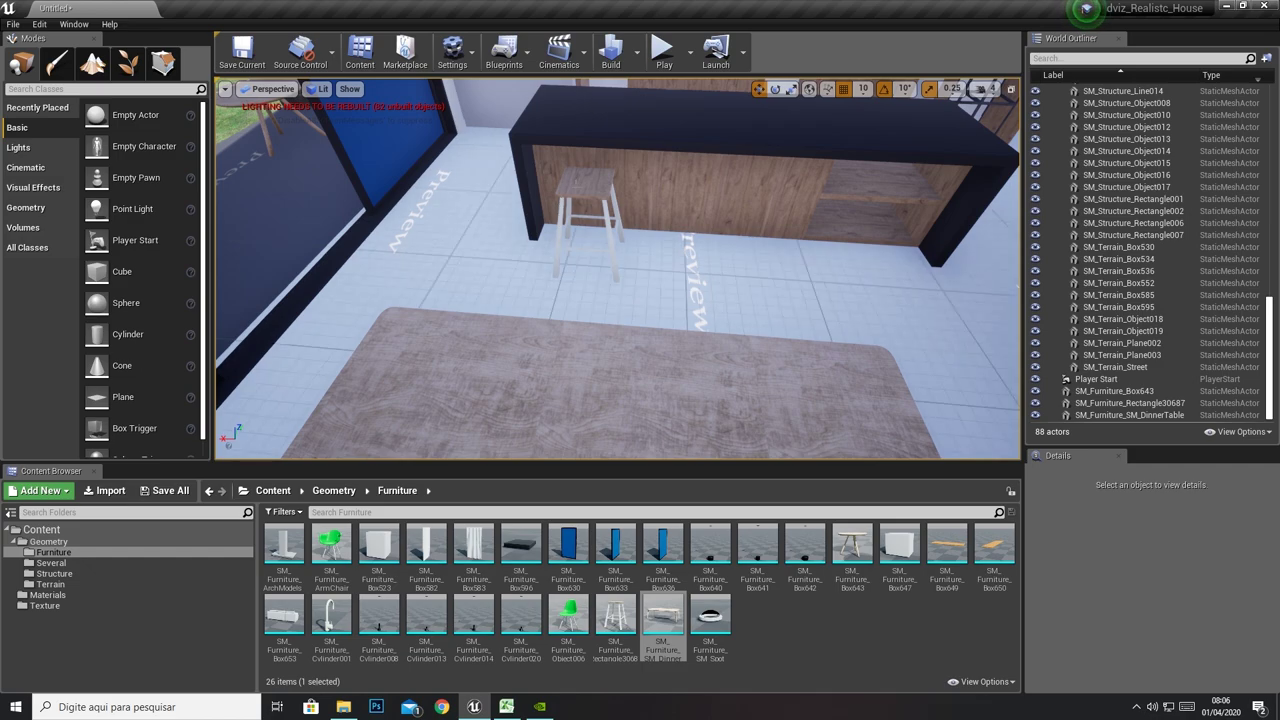
pyautogui.click(588, 235)
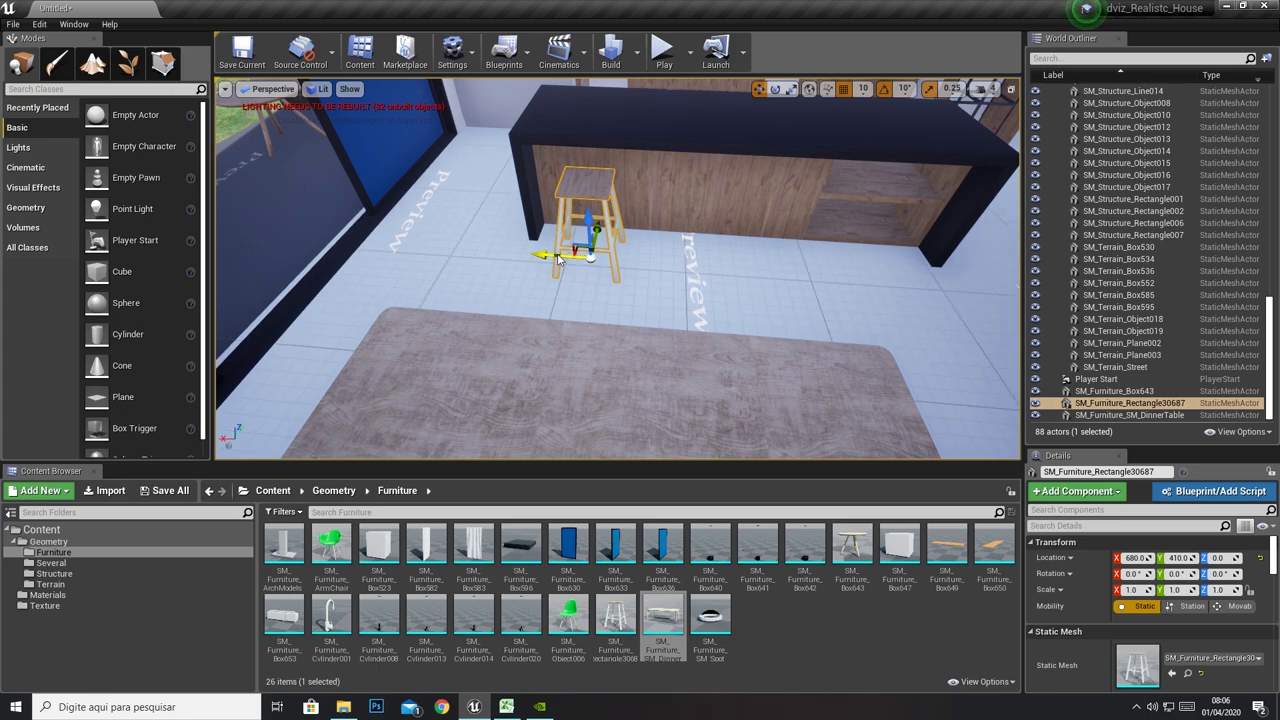
# Alt-drag copies of the stool along the counter and shift all four stools into place
pyautogui.keyDown('alt'); pyautogui.moveTo(558, 258); pyautogui.dragTo(600, 260); pyautogui.keyUp('alt')
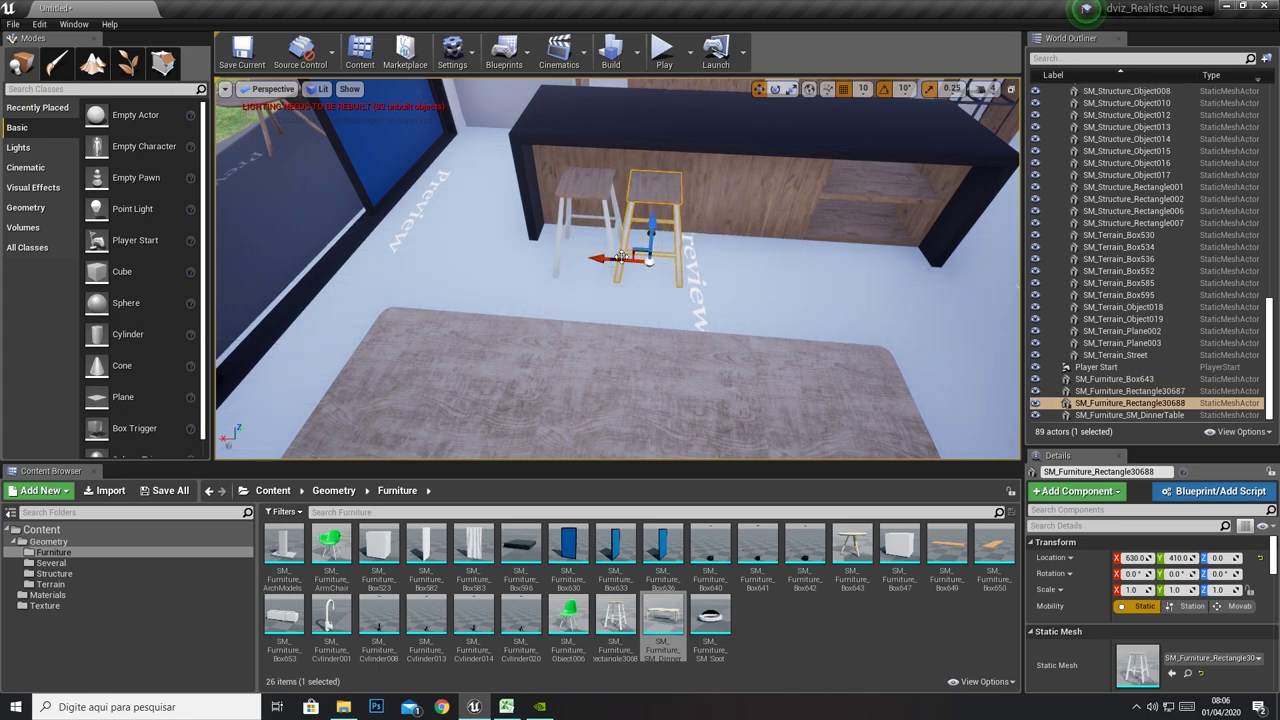
pyautogui.moveTo(620, 242)
pyautogui.keyDown('alt'); pyautogui.mouseDown()
pyautogui.moveTo(615, 258)
pyautogui.moveTo(746, 268)
pyautogui.mouseUp(); pyautogui.keyUp('alt')
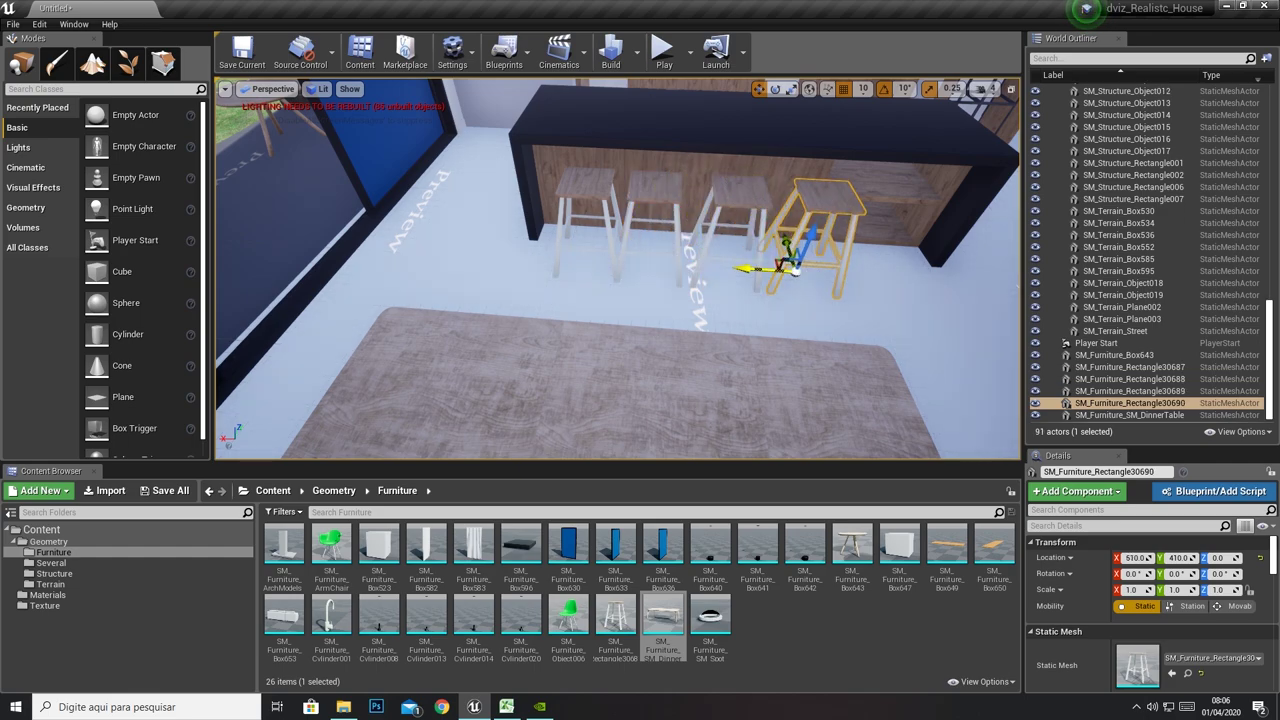
pyautogui.keyDown('ctrl'); pyautogui.click(724, 212); pyautogui.keyUp('ctrl')
pyautogui.keyDown('ctrl'); pyautogui.click(645, 235); pyautogui.keyUp('ctrl')
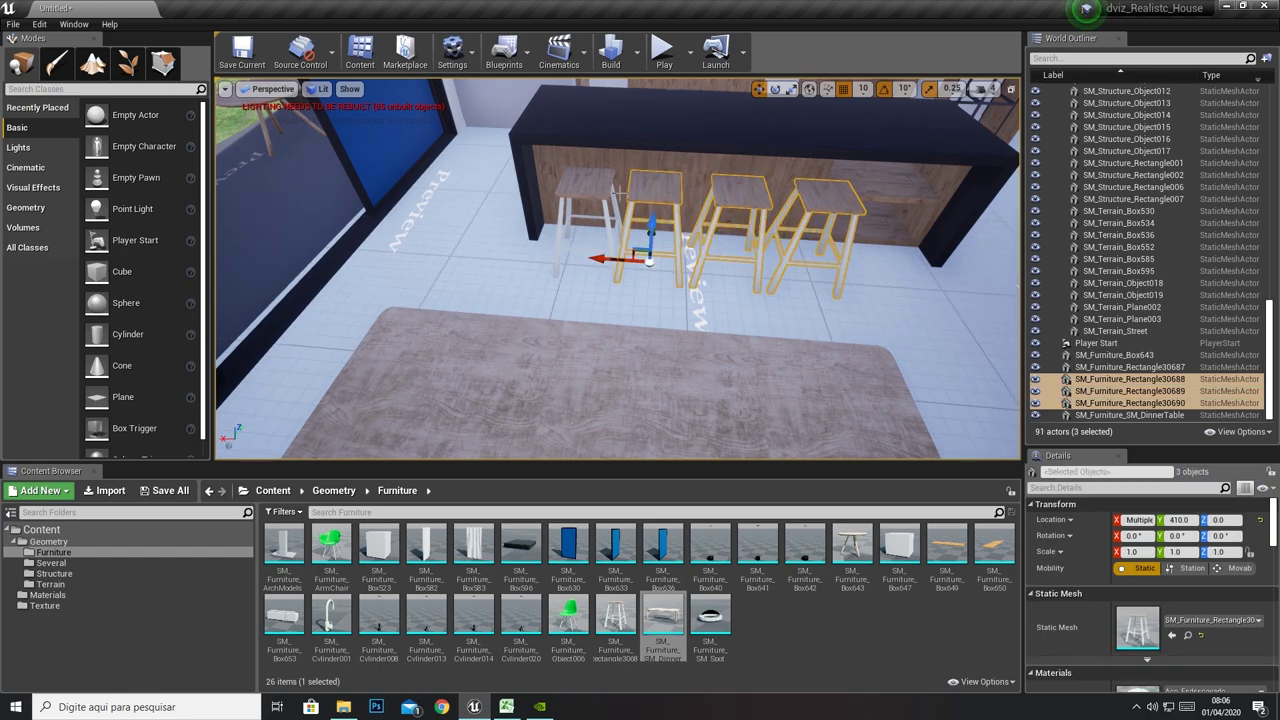
pyautogui.keyDown('ctrl'); pyautogui.click(600, 230); pyautogui.keyUp('ctrl')
pyautogui.moveTo(560, 258); pyautogui.dragTo(535, 257)
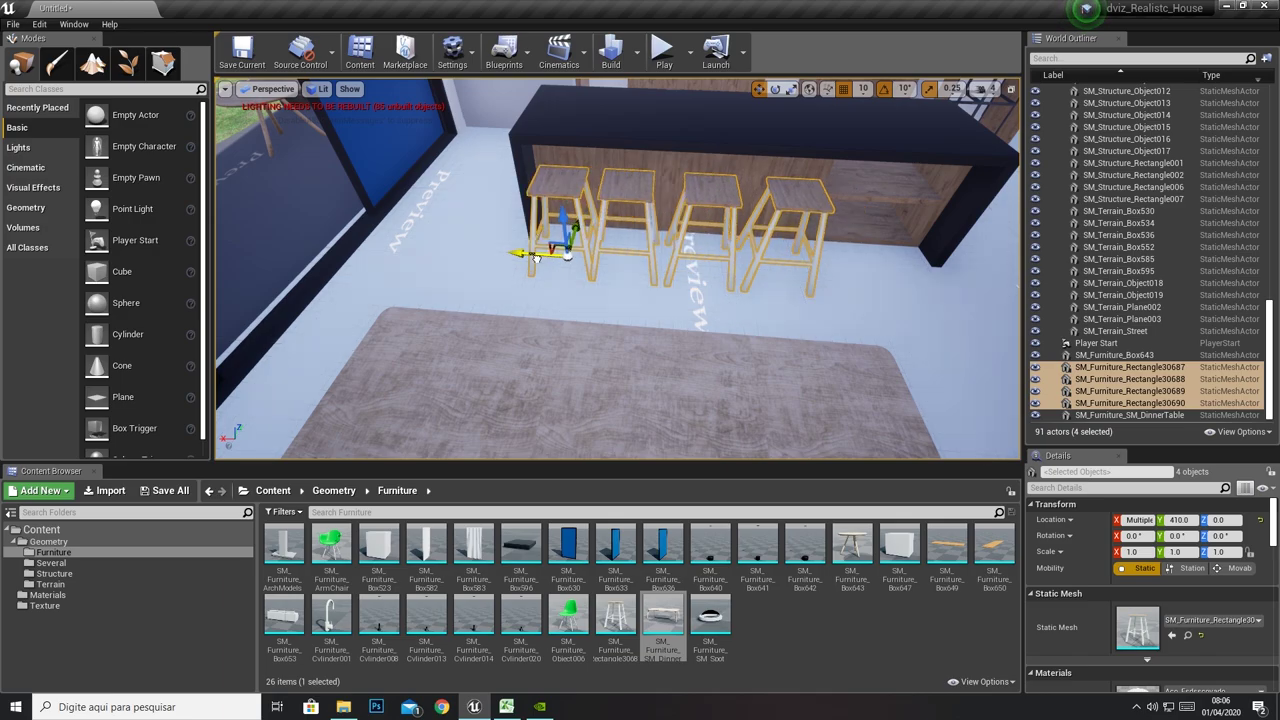
pyautogui.click(535, 257)
pyautogui.moveTo(535, 257); pyautogui.dragTo(600, 270, button='right')
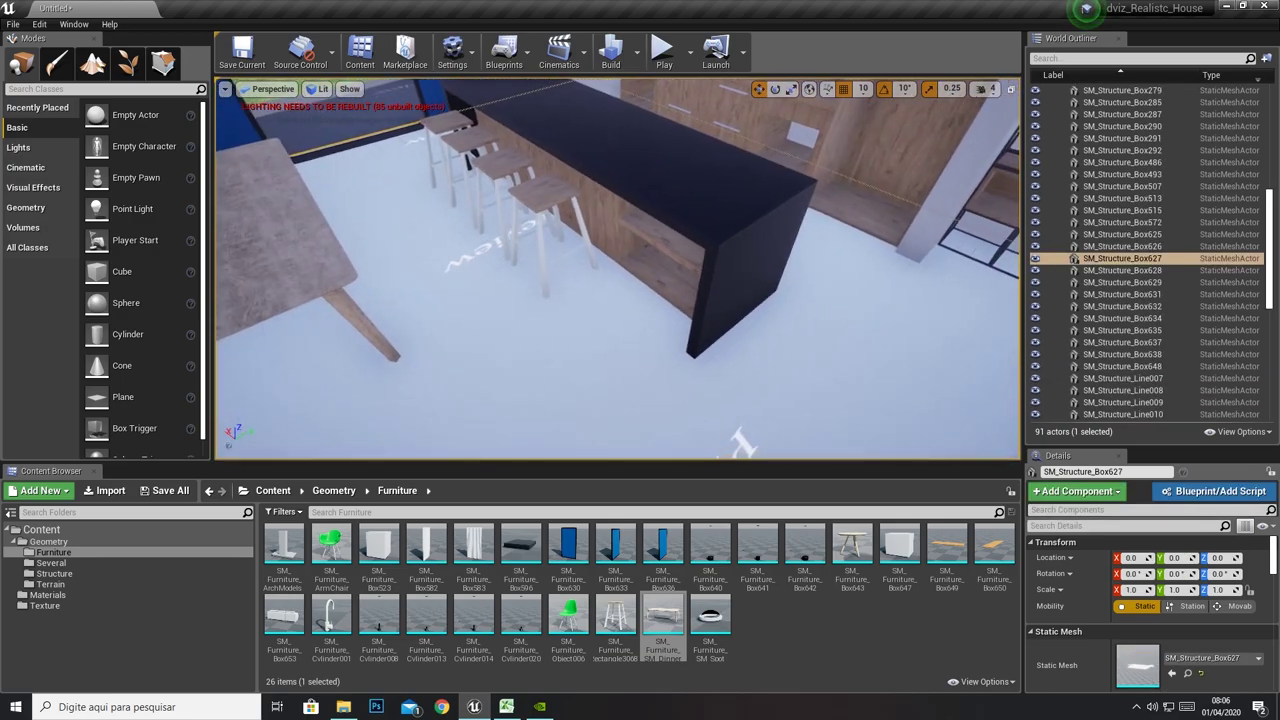
# Place a green chair beside the dining table and shift the three left-side chairs together
pyautogui.moveTo(723, 403); pyautogui.dragTo(723, 403, button='right')
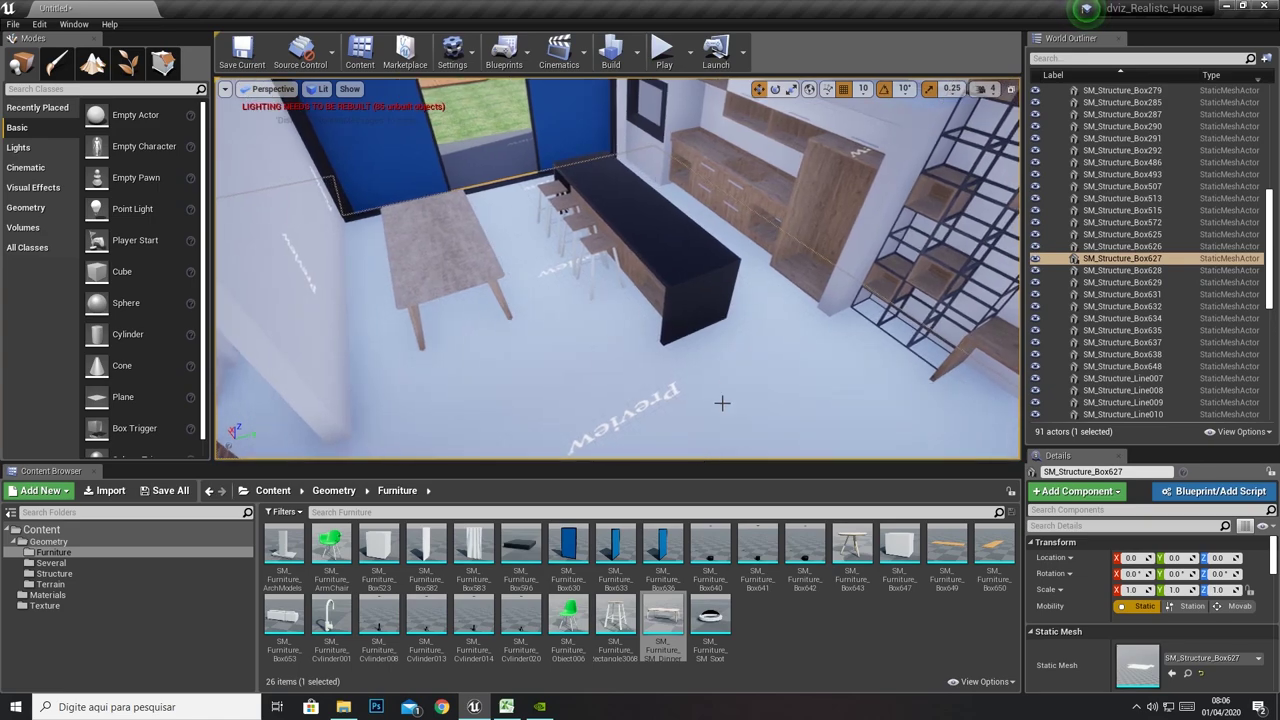
pyautogui.moveTo(568, 612); pyautogui.dragTo(386, 346)
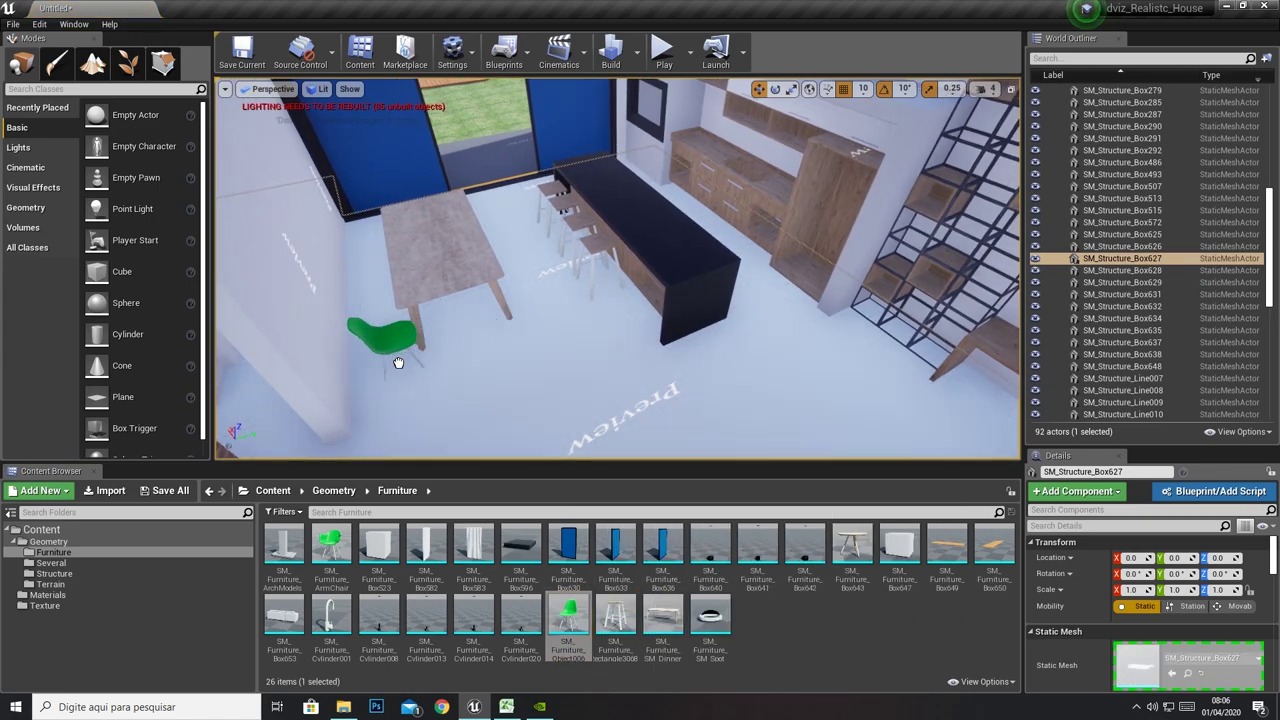
pyautogui.moveTo(386, 346); pyautogui.dragTo(420, 330, button='right')
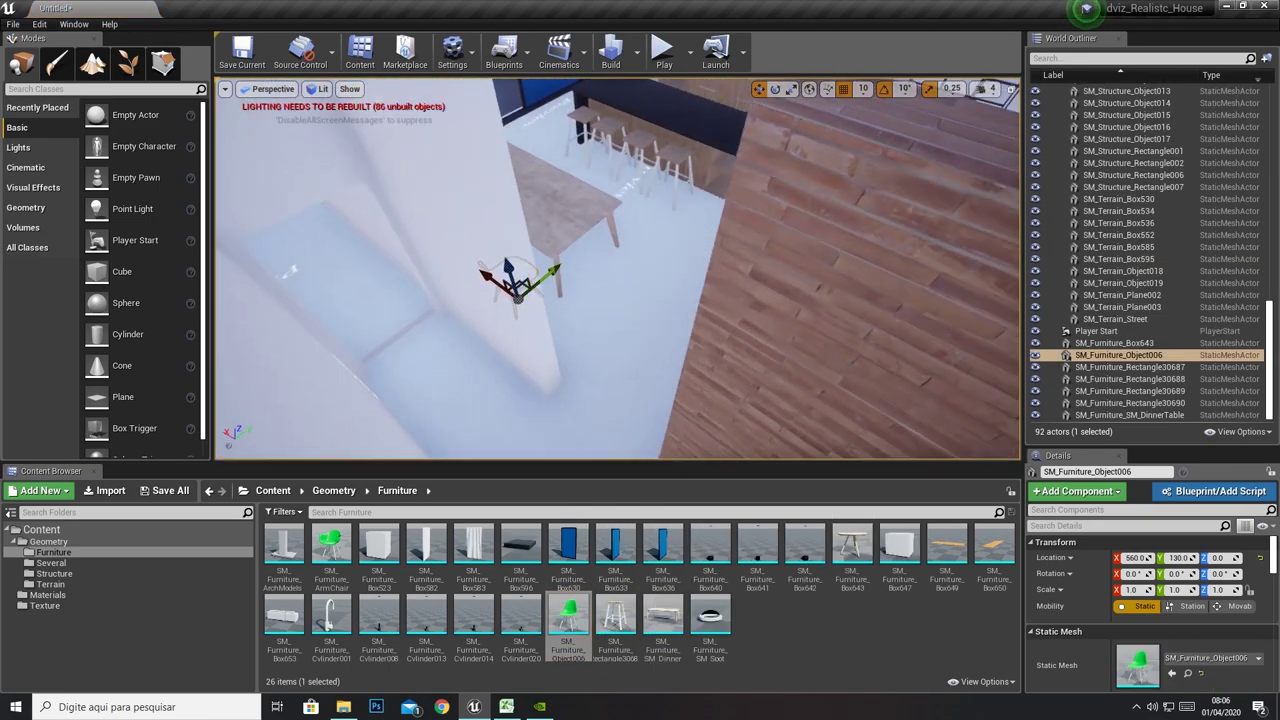
pyautogui.moveTo(475, 335)
pyautogui.keyDown('alt'); pyautogui.mouseDown()
pyautogui.moveTo(484, 277)
pyautogui.moveTo(466, 256)
pyautogui.mouseUp(); pyautogui.keyUp('alt')
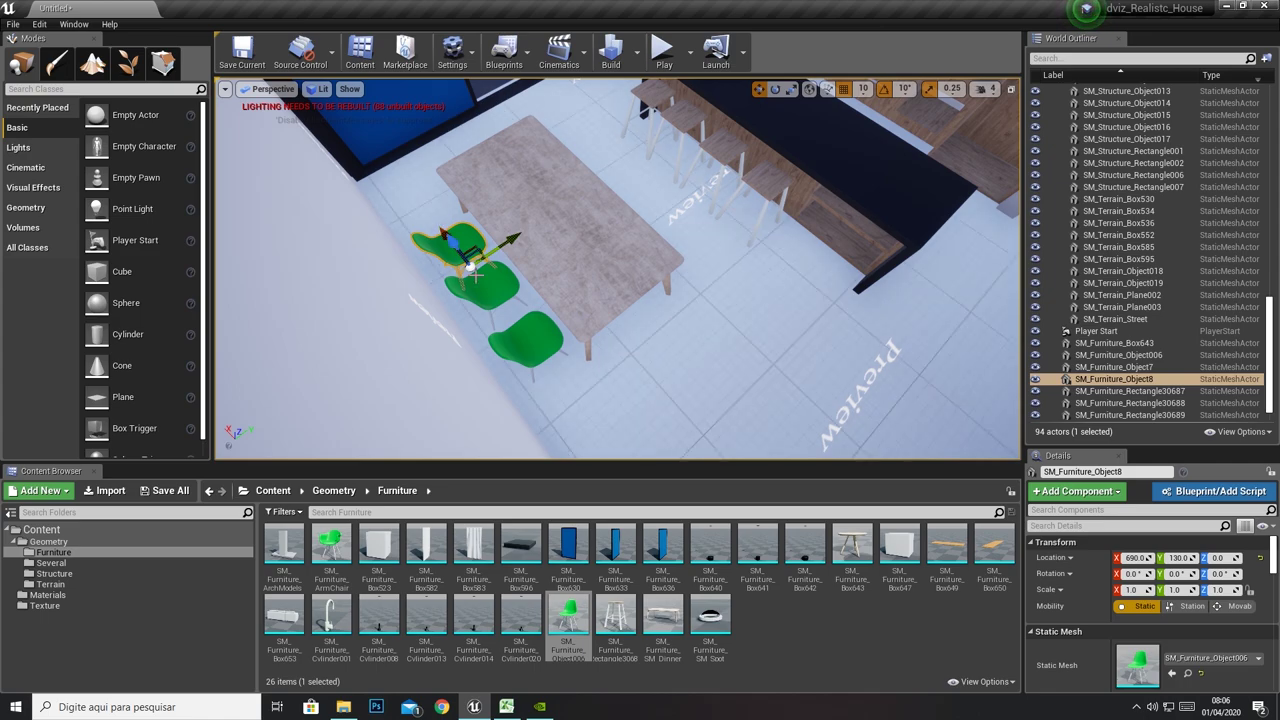
pyautogui.keyDown('ctrl'); pyautogui.click(476, 292); pyautogui.keyUp('ctrl')
pyautogui.keyDown('ctrl'); pyautogui.click(515, 322); pyautogui.keyUp('ctrl')
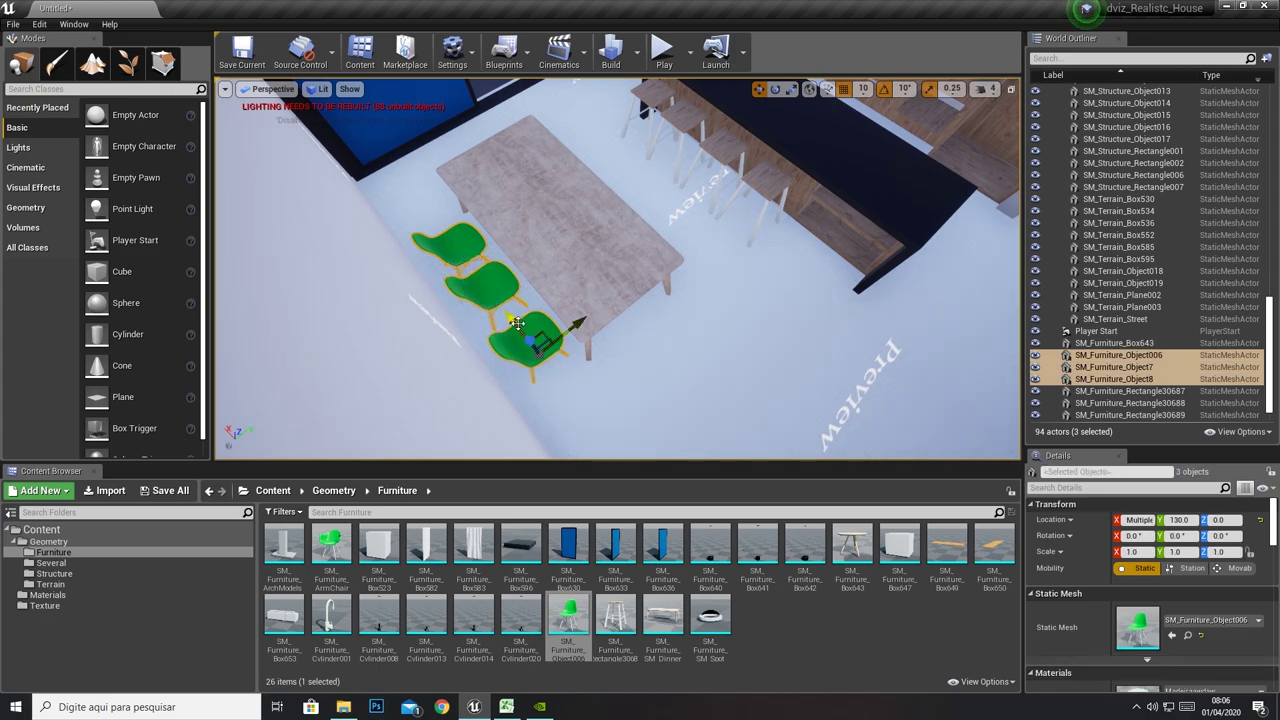
pyautogui.moveTo(515, 324); pyautogui.dragTo(505, 308)
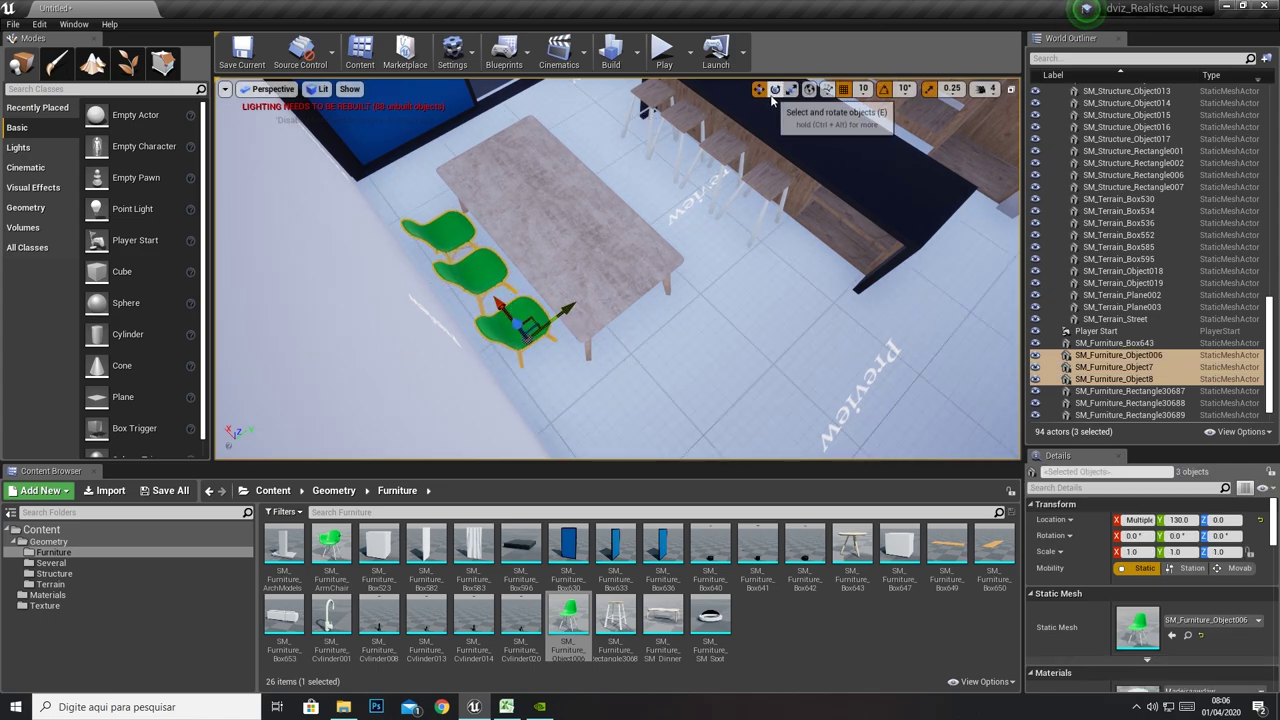
# Try duplicating the three chairs with a 70° rotation, undoing each attempt
pyautogui.press('e')
pyautogui.moveTo(500, 405)
pyautogui.keyDown('alt'); pyautogui.mouseDown()
pyautogui.moveTo(510, 197)
pyautogui.moveTo(506, 312)
pyautogui.mouseUp(); pyautogui.keyUp('alt')
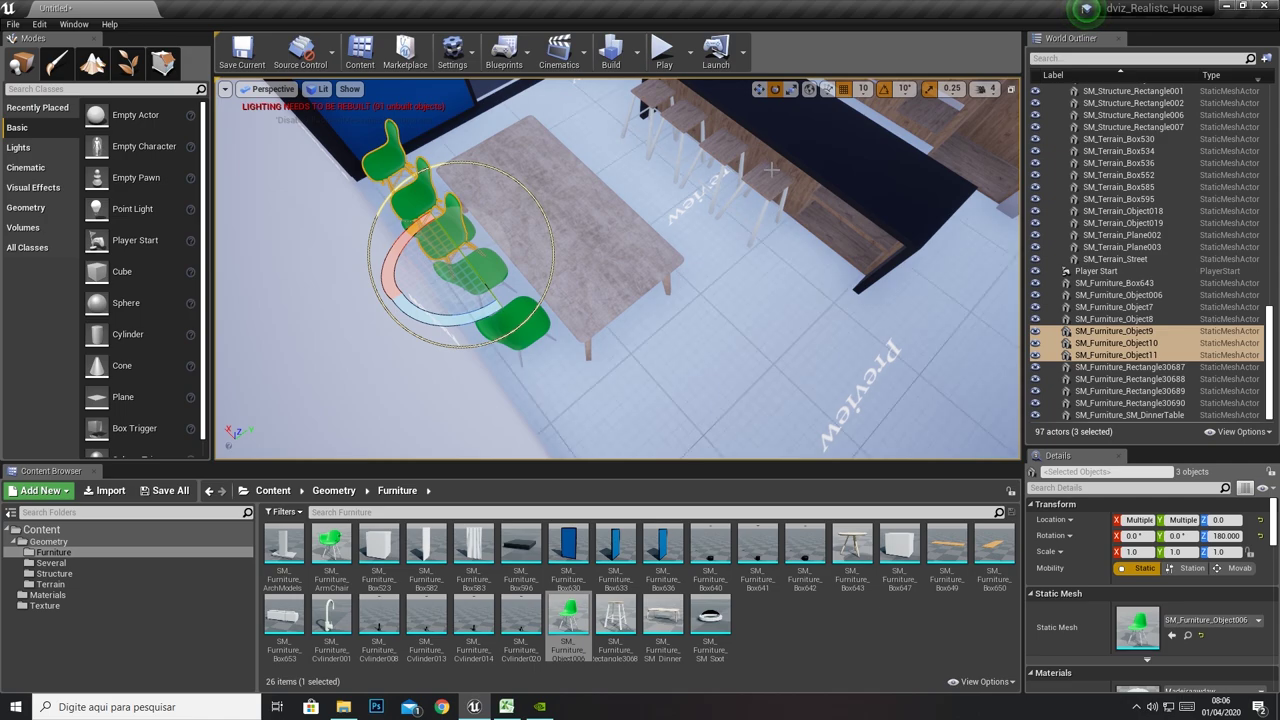
pyautogui.hotkey('ctrl', 'z')
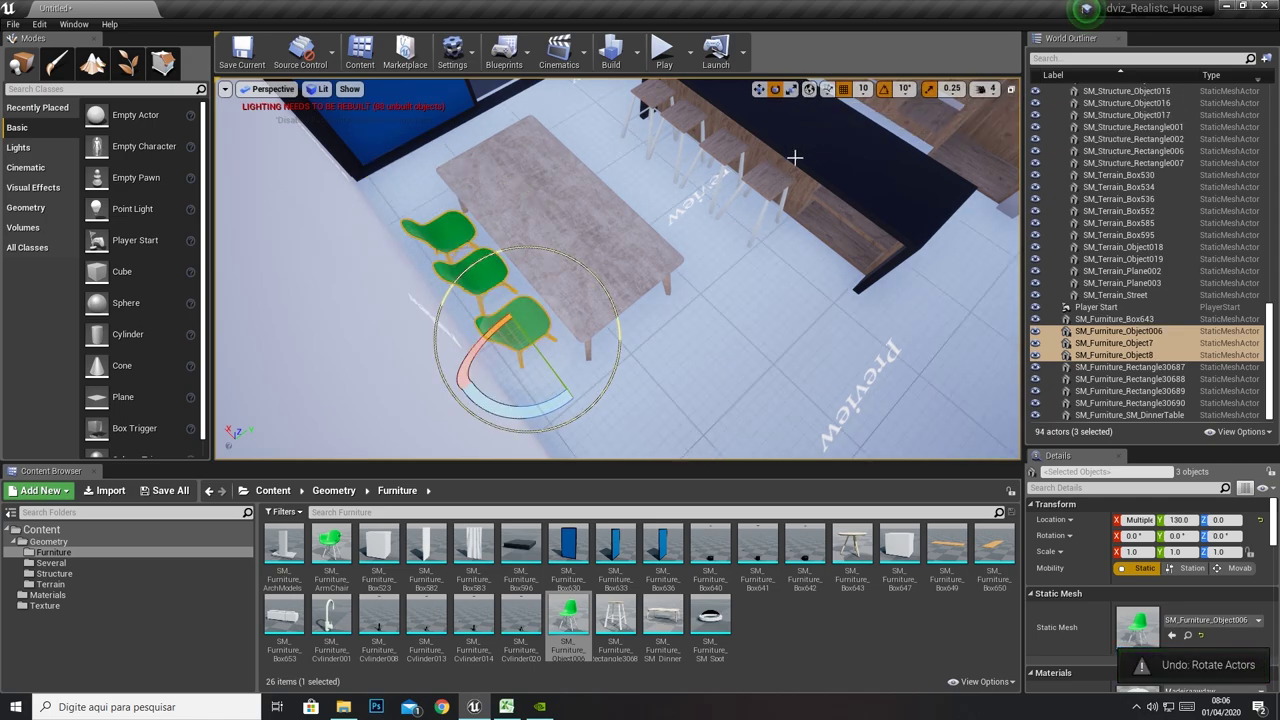
pyautogui.click(438, 228)
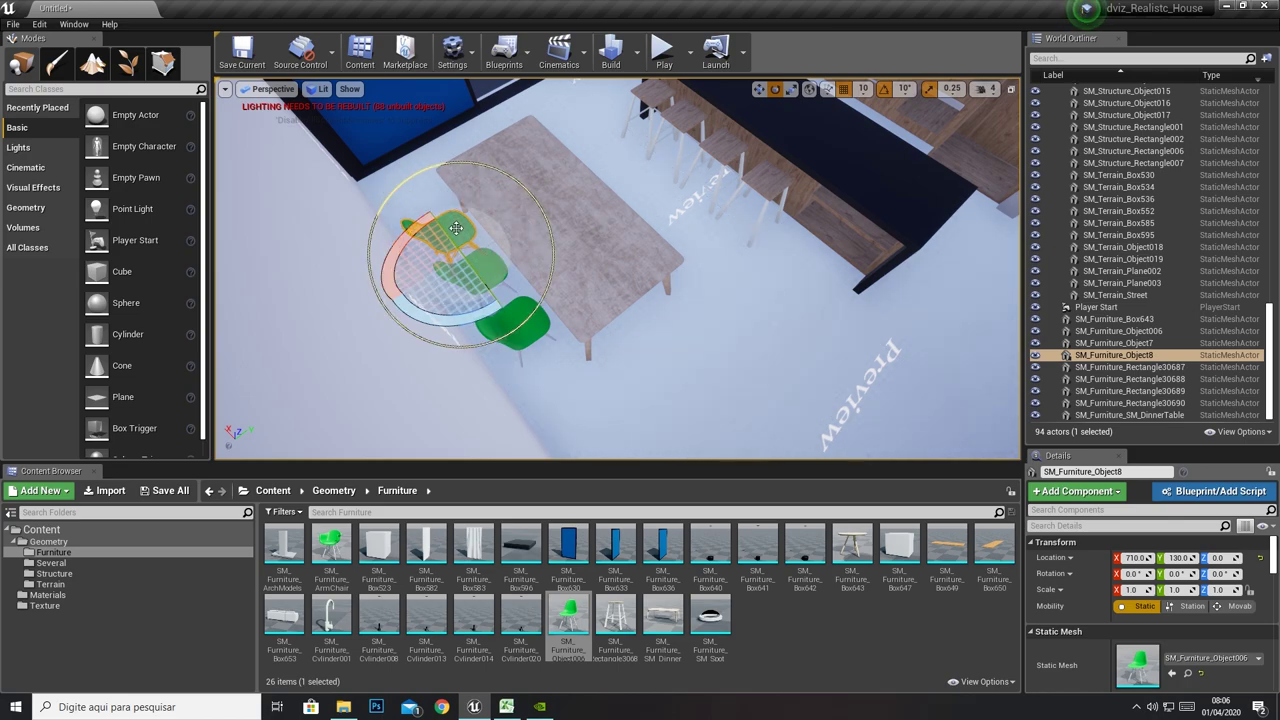
pyautogui.keyDown('ctrl'); pyautogui.click(472, 268); pyautogui.keyUp('ctrl')
pyautogui.keyDown('ctrl'); pyautogui.click(518, 322); pyautogui.keyUp('ctrl')
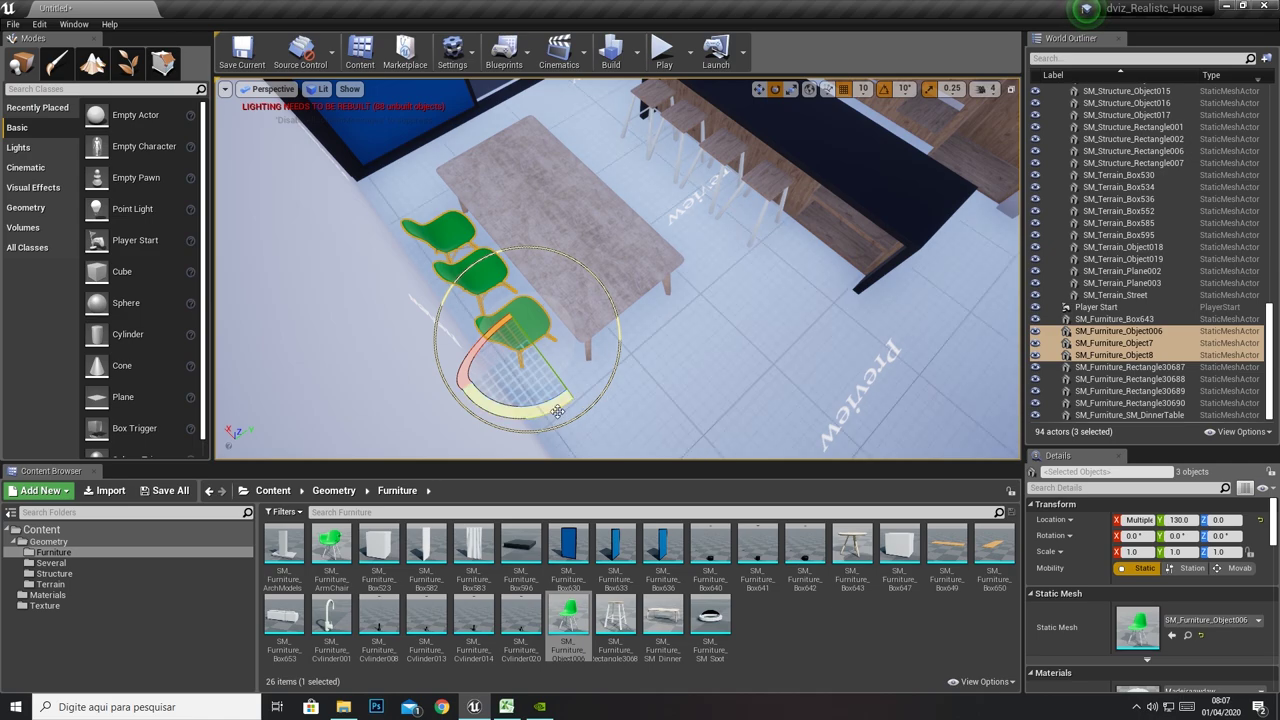
pyautogui.moveTo(608, 404)
pyautogui.keyDown('alt'); pyautogui.mouseDown()
pyautogui.moveTo(520, 200)
pyautogui.moveTo(557, 410)
pyautogui.mouseUp(); pyautogui.keyUp('alt')
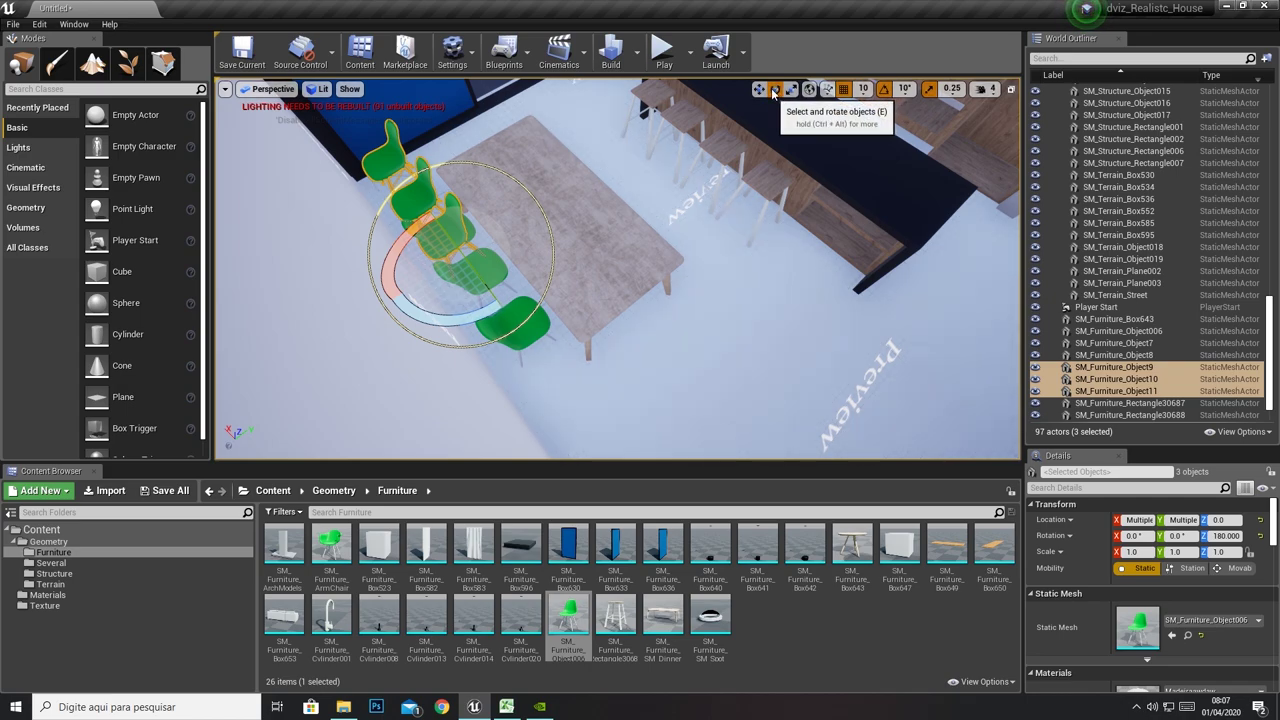
pyautogui.hotkey('ctrl', 'z')
# Try moving the chairs and copying them beside the bar, undoing both attempts
pyautogui.click(759, 90)
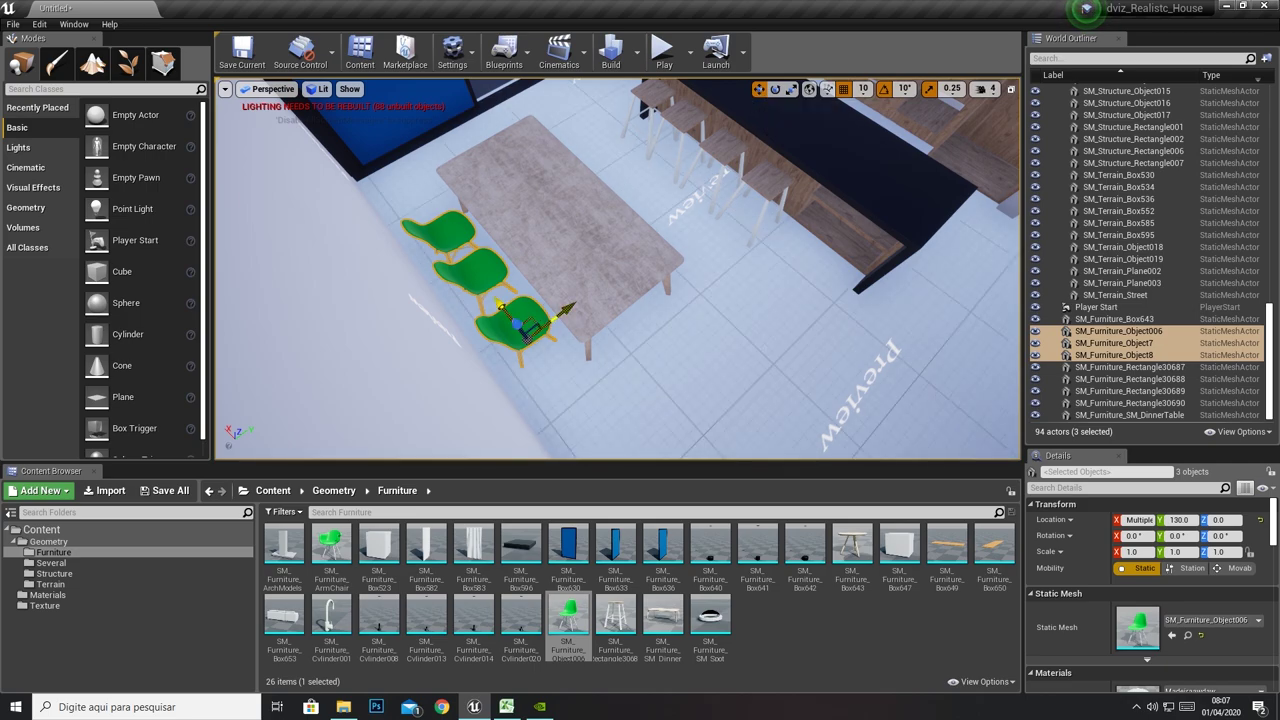
pyautogui.moveTo(527, 330); pyautogui.dragTo(512, 306)
pyautogui.hotkey('ctrl', 'z')
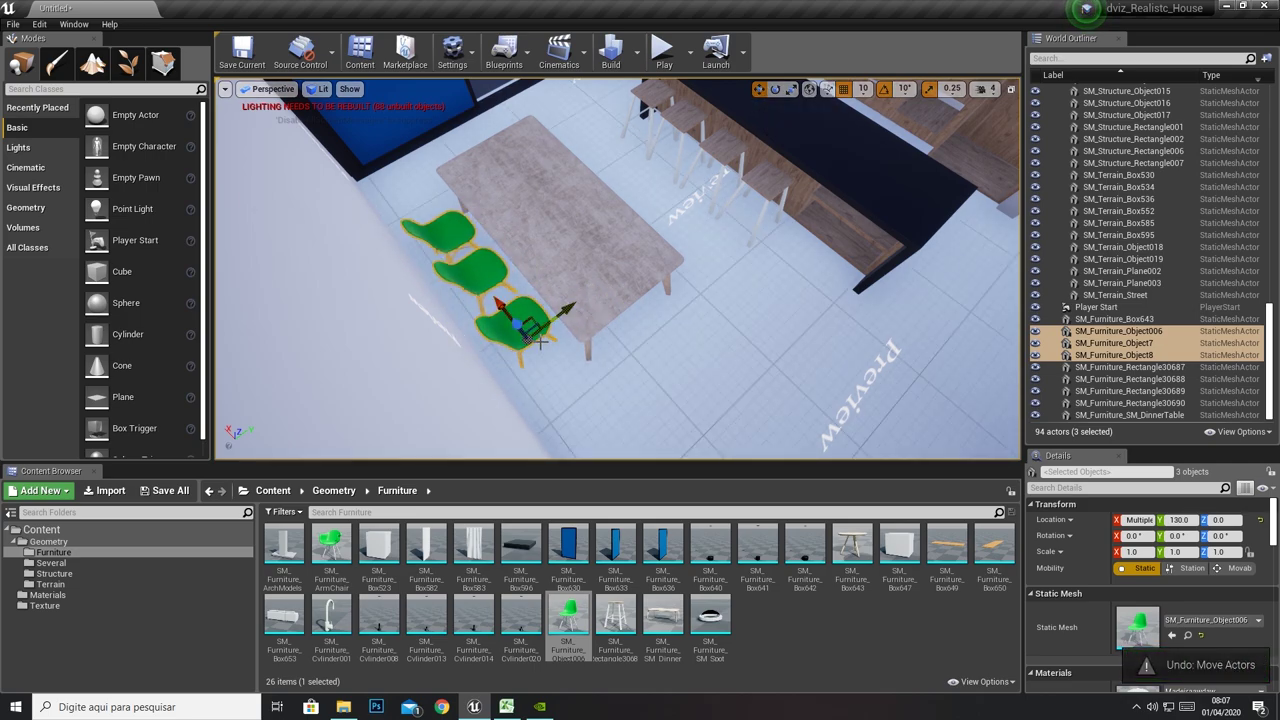
pyautogui.keyDown('alt'); pyautogui.moveTo(530, 332); pyautogui.dragTo(779, 297); pyautogui.keyUp('alt')
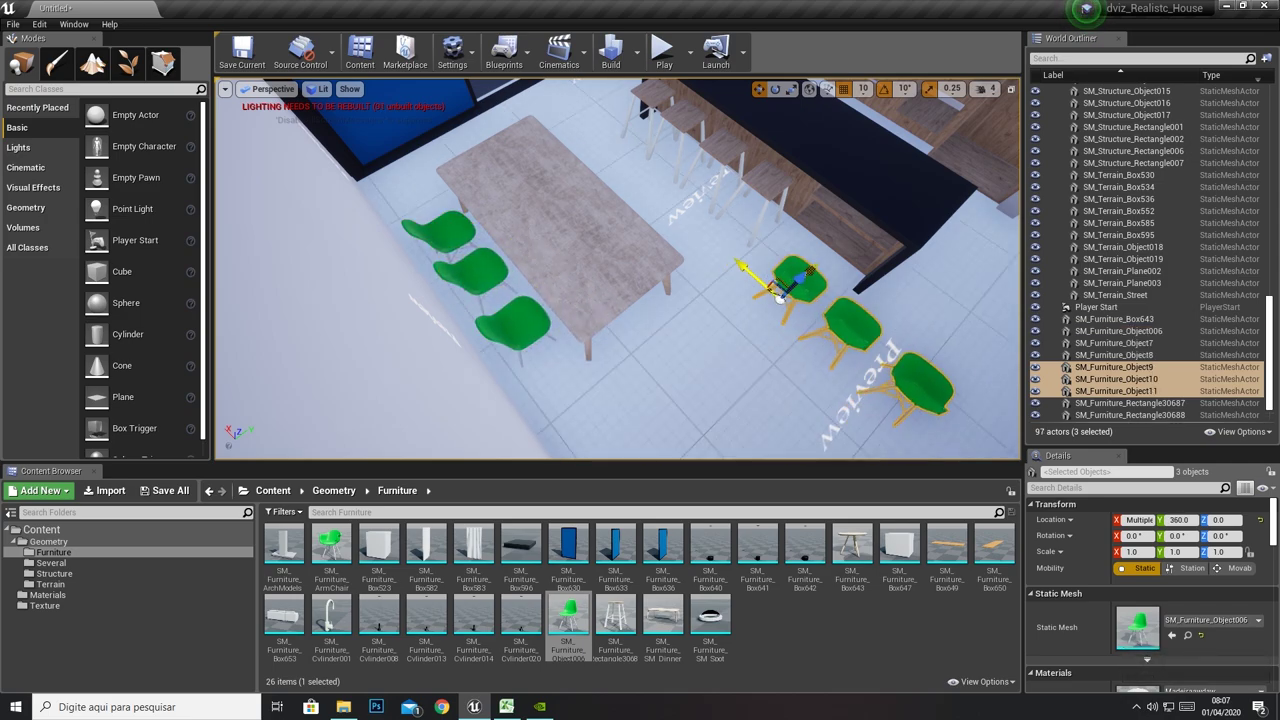
pyautogui.hotkey('ctrl', 'z')
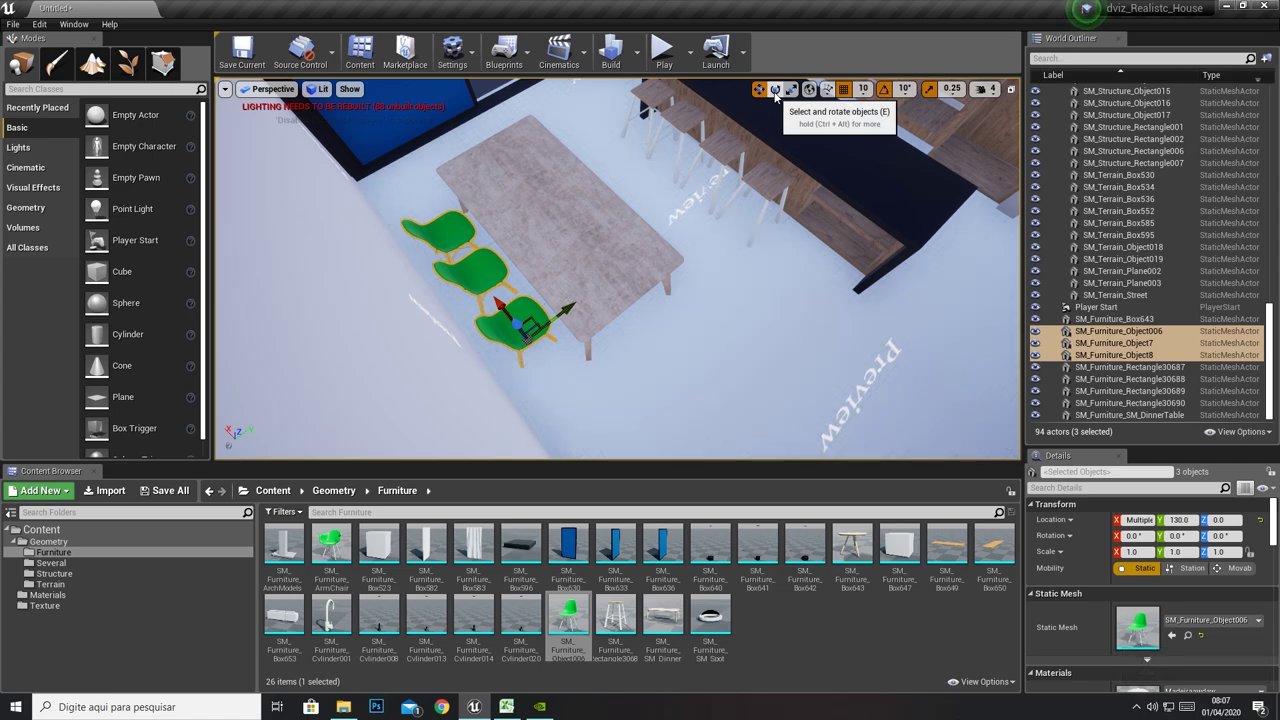
# Duplicate the three chairs turned around and move the copies to the table's right side
pyautogui.click(775, 92)
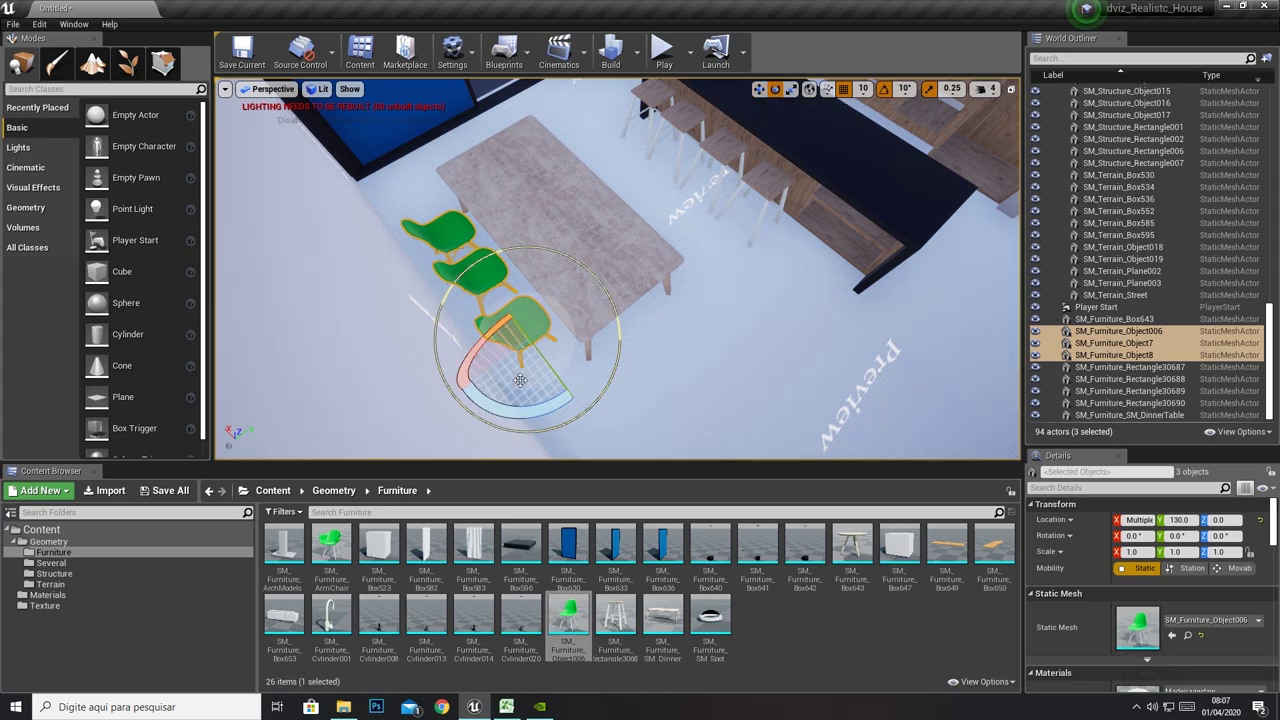
pyautogui.moveTo(551, 408)
pyautogui.keyDown('alt'); pyautogui.mouseDown()
pyautogui.moveTo(517, 303)
pyautogui.moveTo(581, 435)
pyautogui.mouseUp(); pyautogui.keyUp('alt')
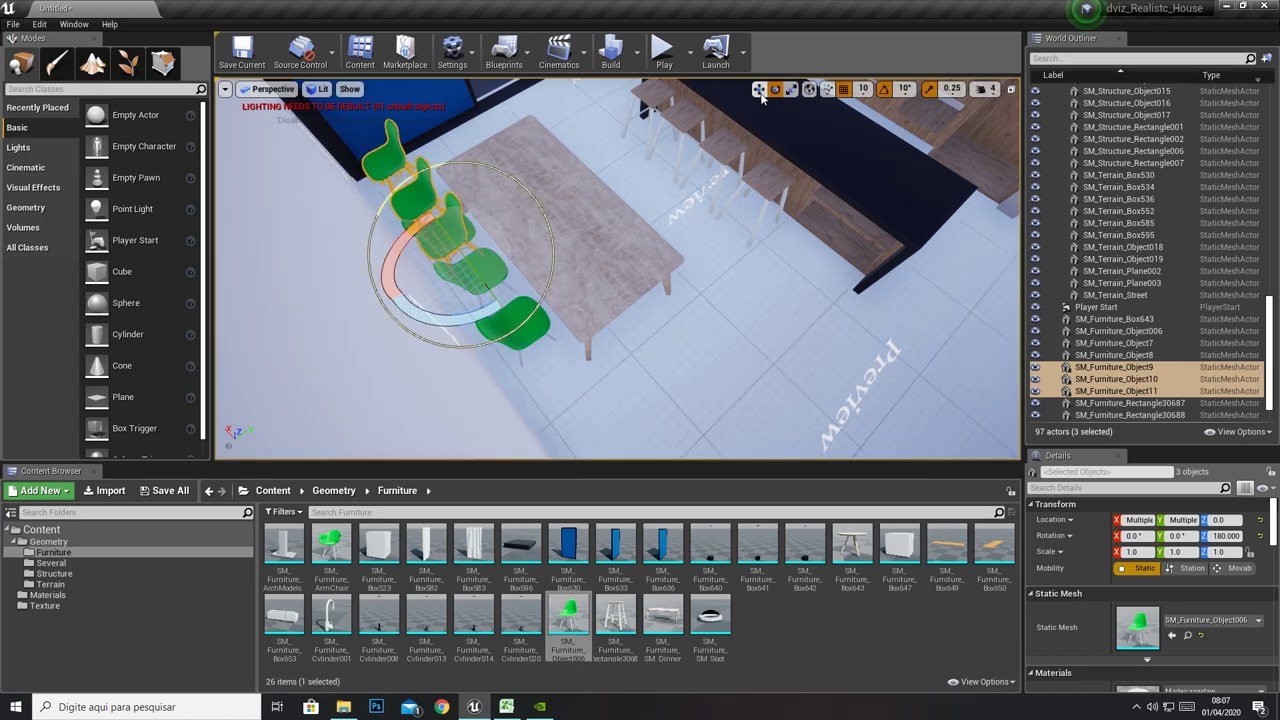
pyautogui.press('w')
pyautogui.moveTo(477, 233)
pyautogui.mouseDown()
pyautogui.moveTo(665, 215)
pyautogui.moveTo(649, 237)
pyautogui.mouseUp()
pyautogui.hotkey('ctrl', 'z')
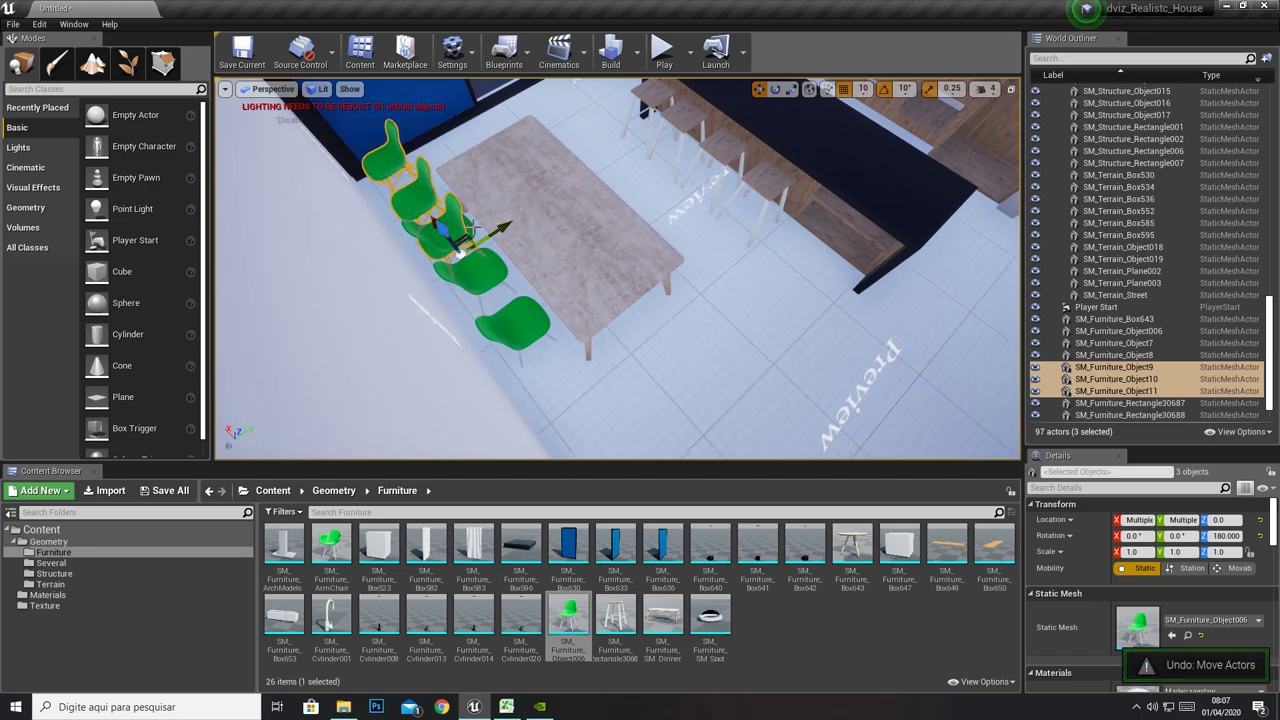
pyautogui.moveTo(466, 238); pyautogui.dragTo(655, 237)
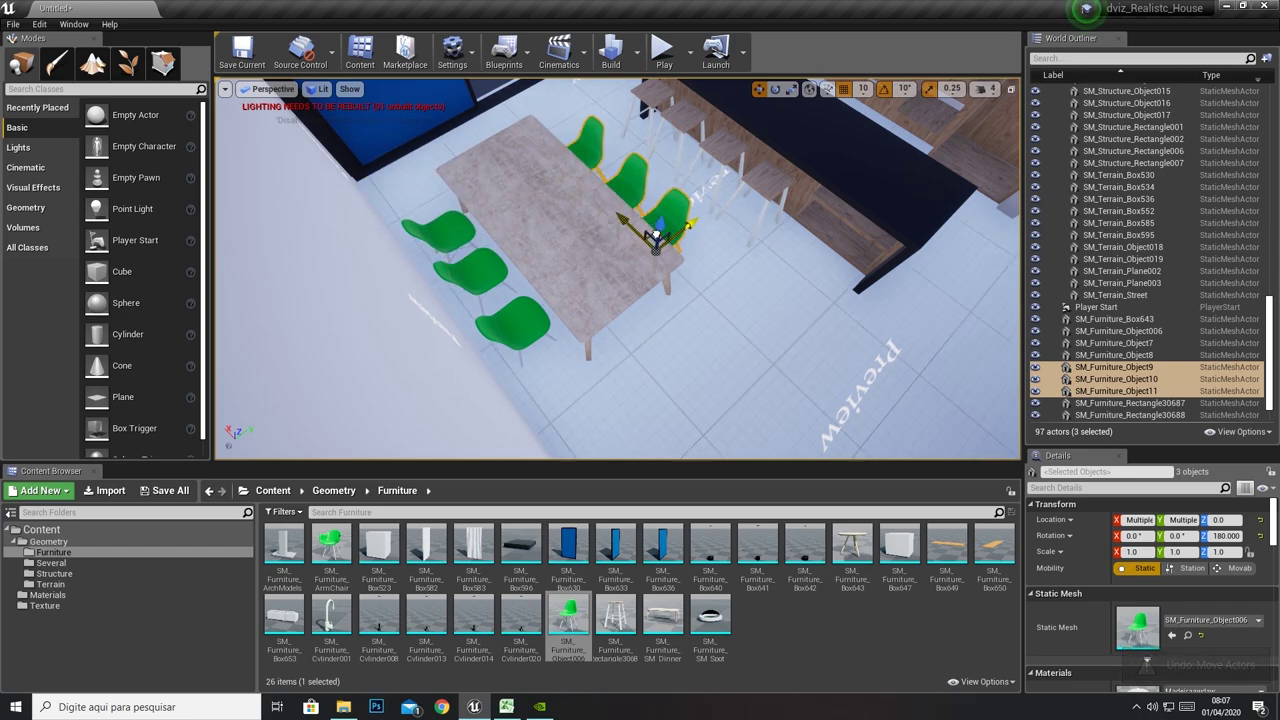
pyautogui.click(515, 318)
pyautogui.hotkey('ctrl', 'z')
# Move the left-side chairs closer to the table, shifting them along Y from 130 to 150
pyautogui.click(512, 316)
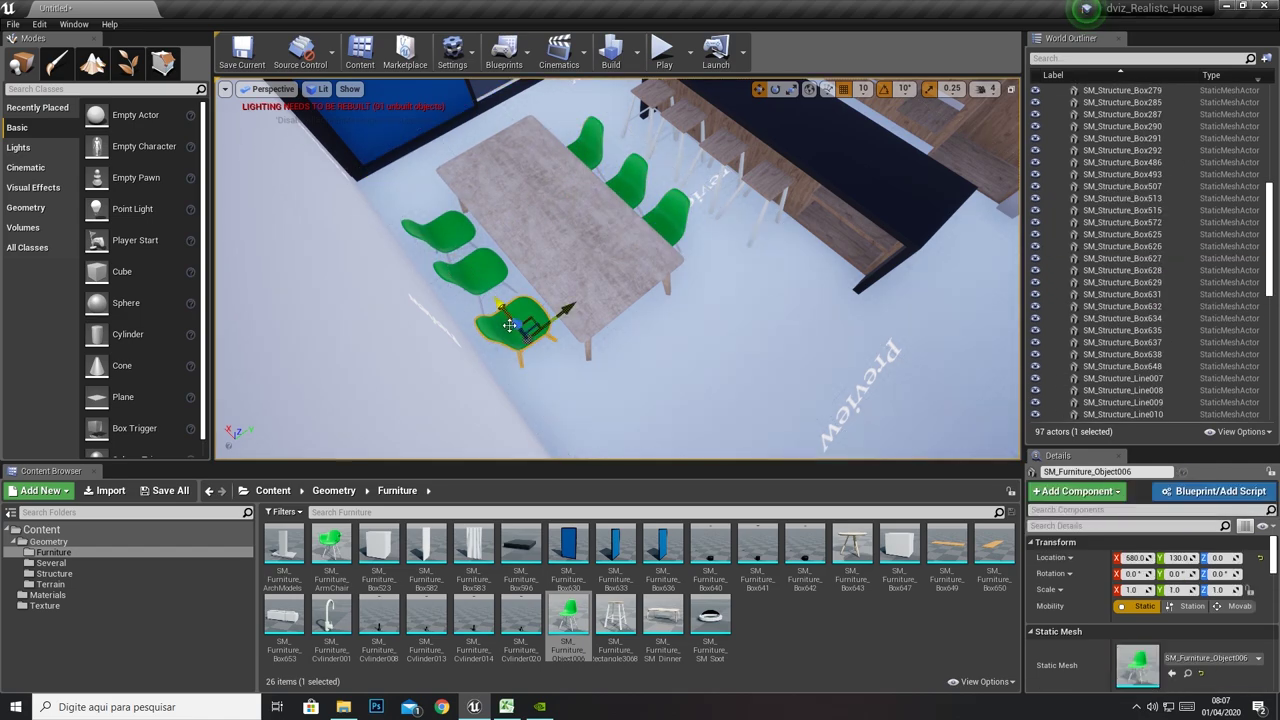
pyautogui.hotkey('ctrl', 'z')
pyautogui.moveTo(496, 236)
pyautogui.mouseDown()
pyautogui.moveTo(512, 236)
pyautogui.moveTo(494, 232)
pyautogui.mouseUp()
pyautogui.moveTo(494, 232)
pyautogui.mouseDown(button='right')
pyautogui.moveTo(430, 240)
pyautogui.moveTo(560, 220)
pyautogui.mouseUp(button='right')
pyautogui.click(560, 215)
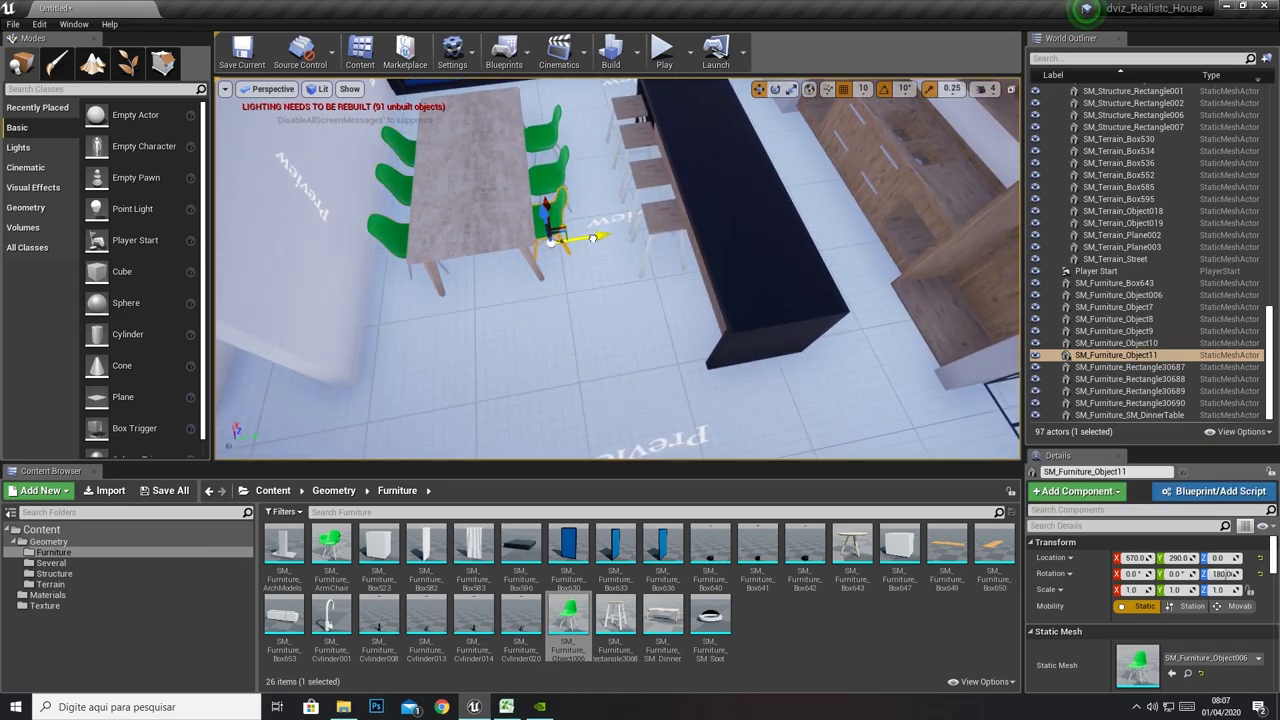
pyautogui.press('f')
pyautogui.moveTo(487, 199)
pyautogui.mouseDown()
pyautogui.moveTo(504, 230)
pyautogui.moveTo(515, 202)
pyautogui.moveTo(484, 210)
pyautogui.mouseUp()
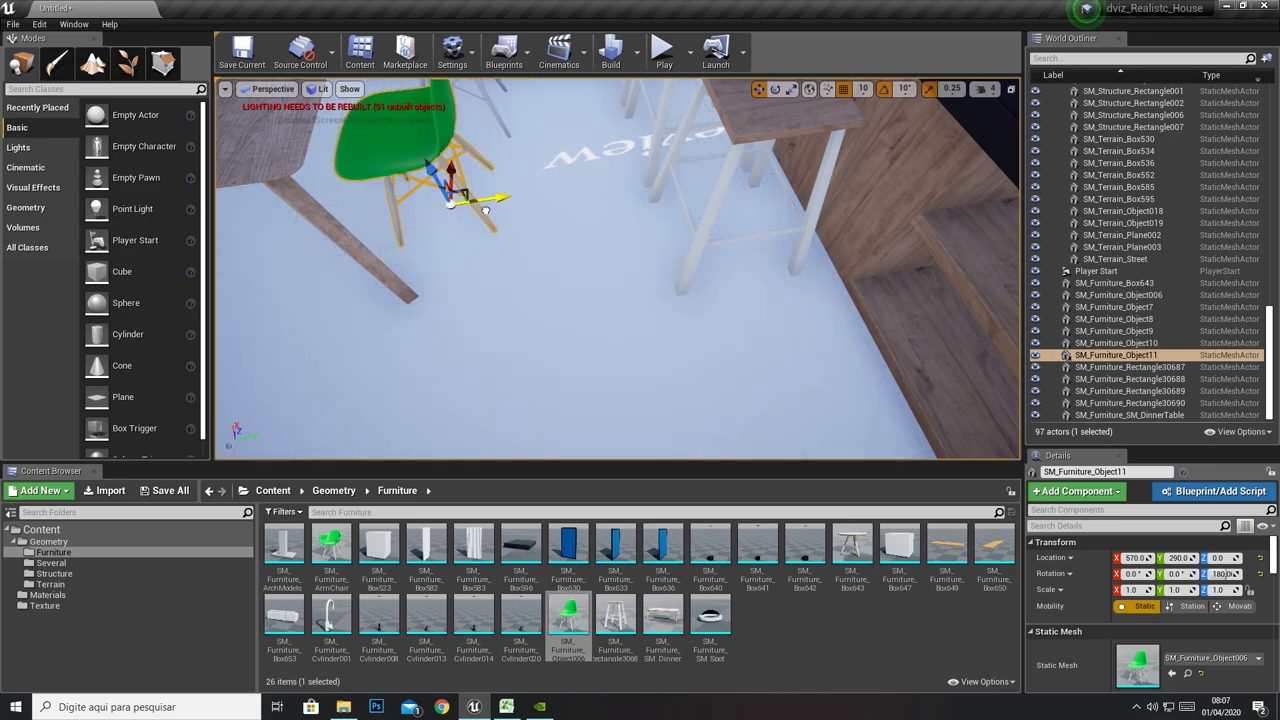
# Set position grid snapping to 1 unit, then test a chair move and undo it
pyautogui.click(863, 90)
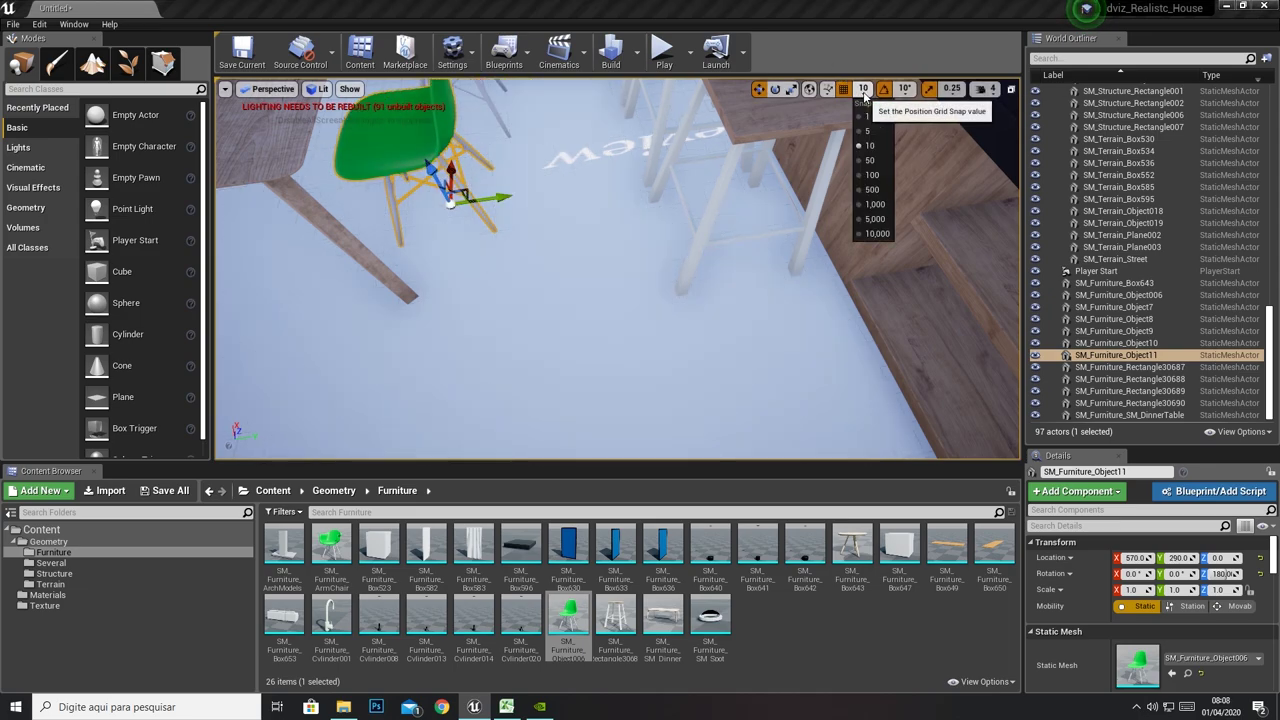
pyautogui.click(866, 116)
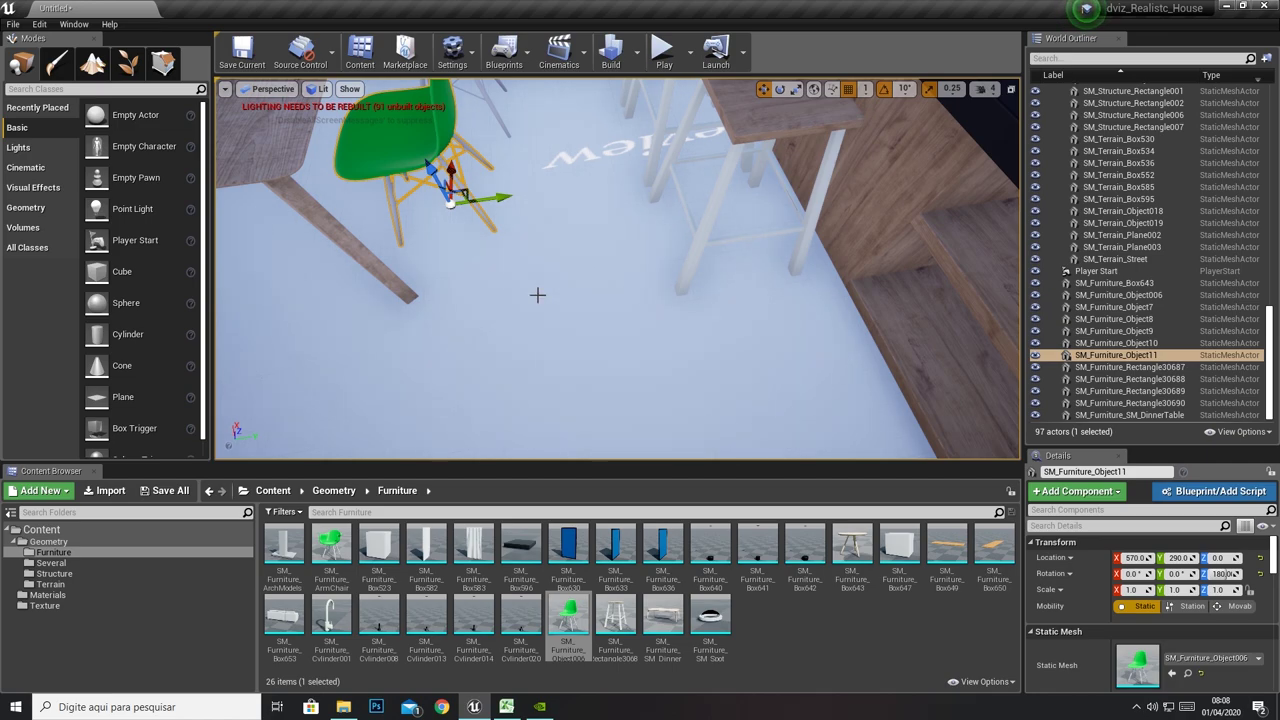
pyautogui.scroll(5, 434, 315)
pyautogui.scroll(-3, 453, 250)
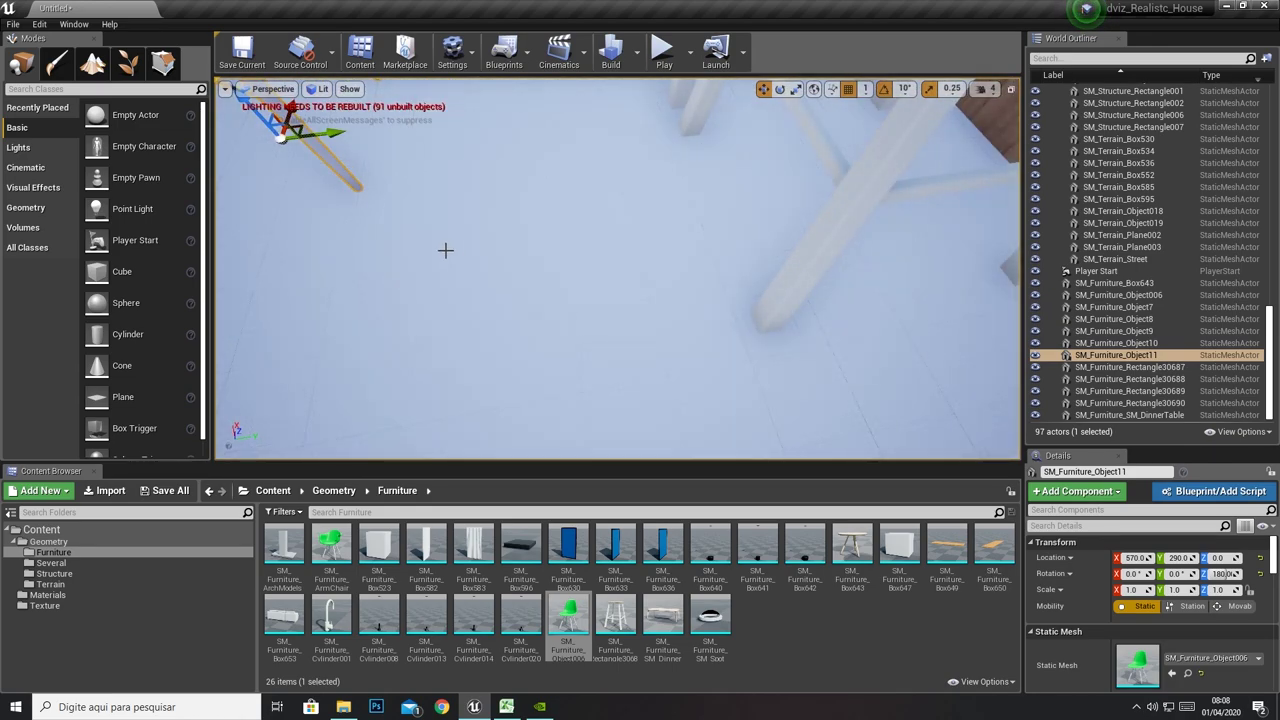
pyautogui.scroll(-2, 445, 250)
pyautogui.moveTo(487, 194); pyautogui.dragTo(480, 200)
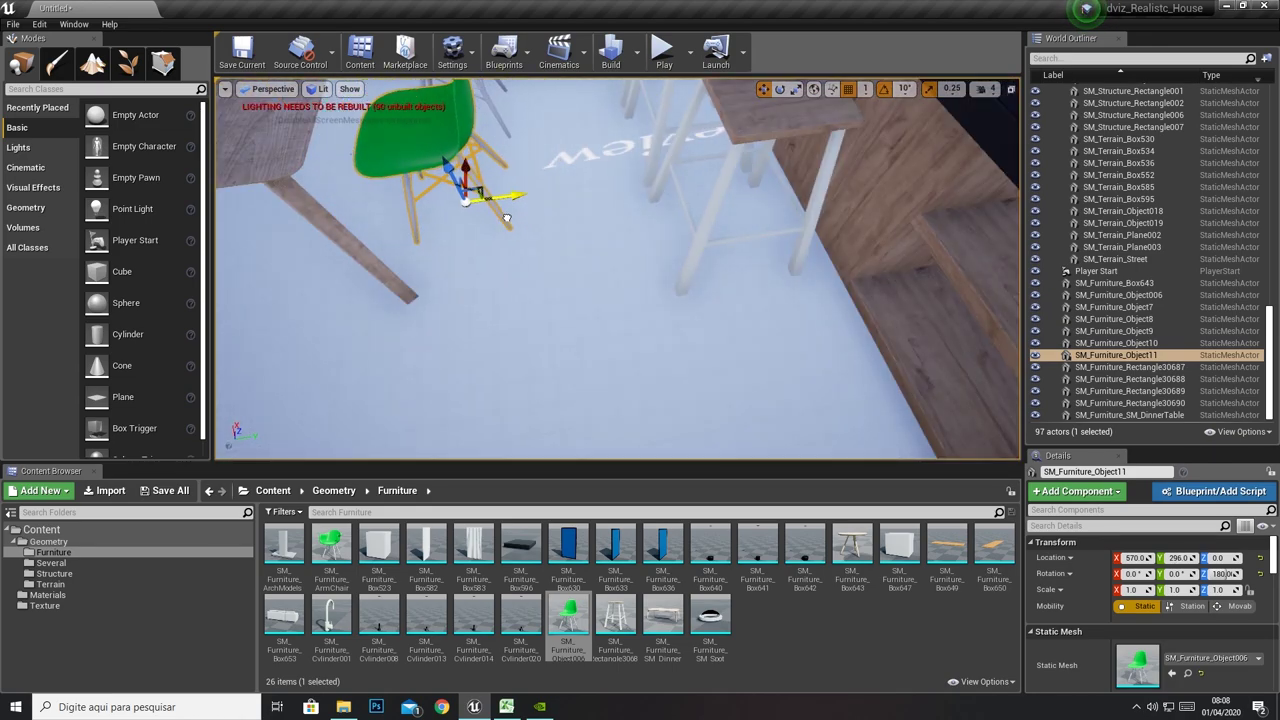
pyautogui.hotkey('ctrl', 'z')
pyautogui.scroll(-3, 471, 251)
pyautogui.scroll(2, 520, 205)
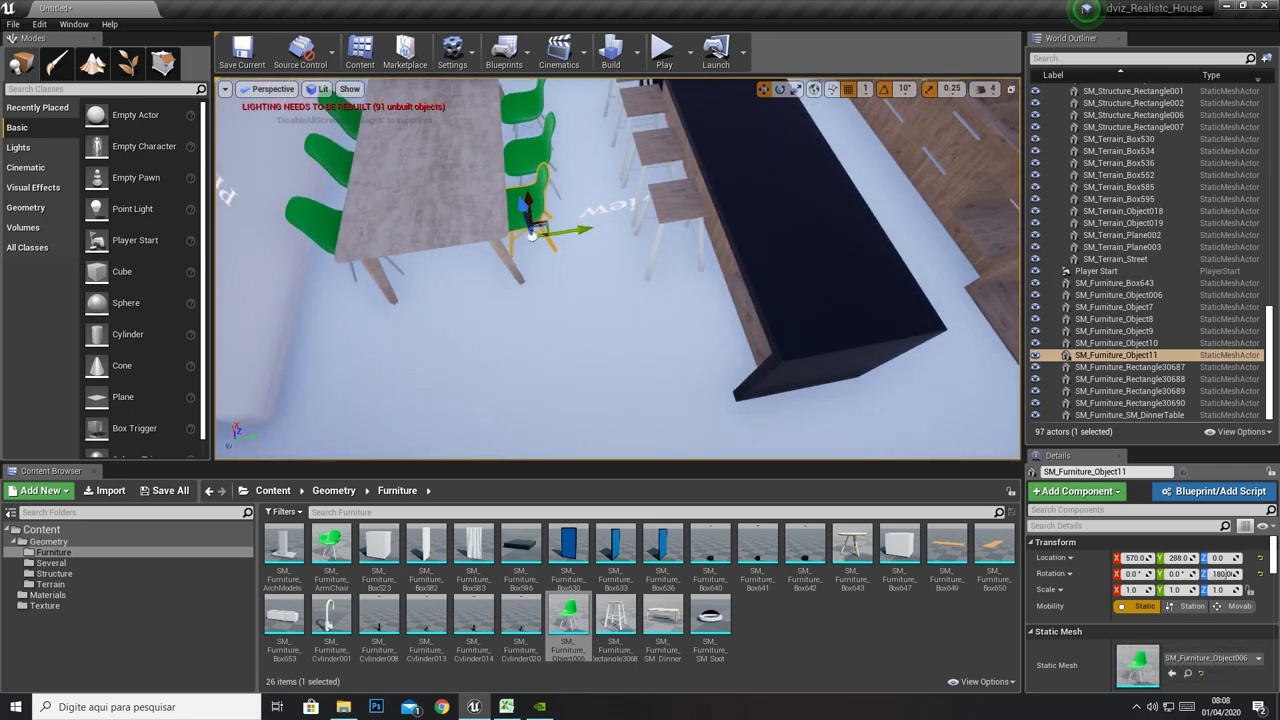
# Select the right-side and left-side chairs around the table in turn, ending on the left end chair
pyautogui.click(530, 148)
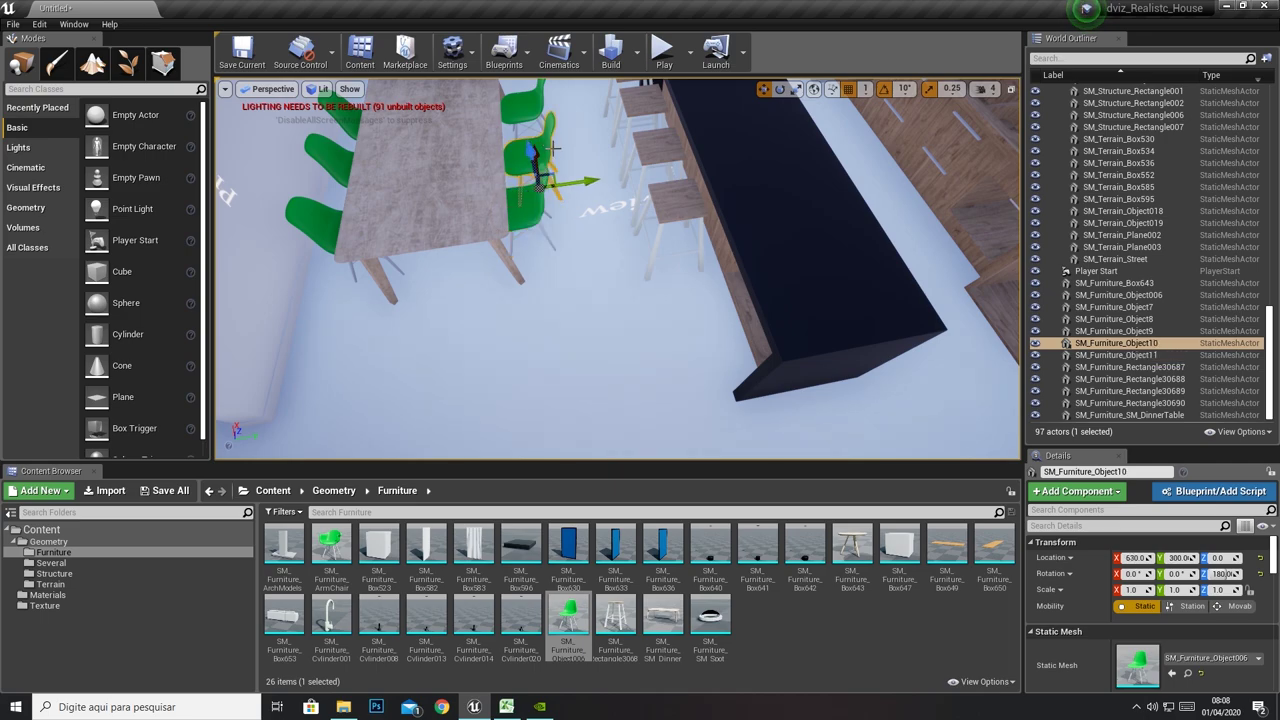
pyautogui.click(530, 115)
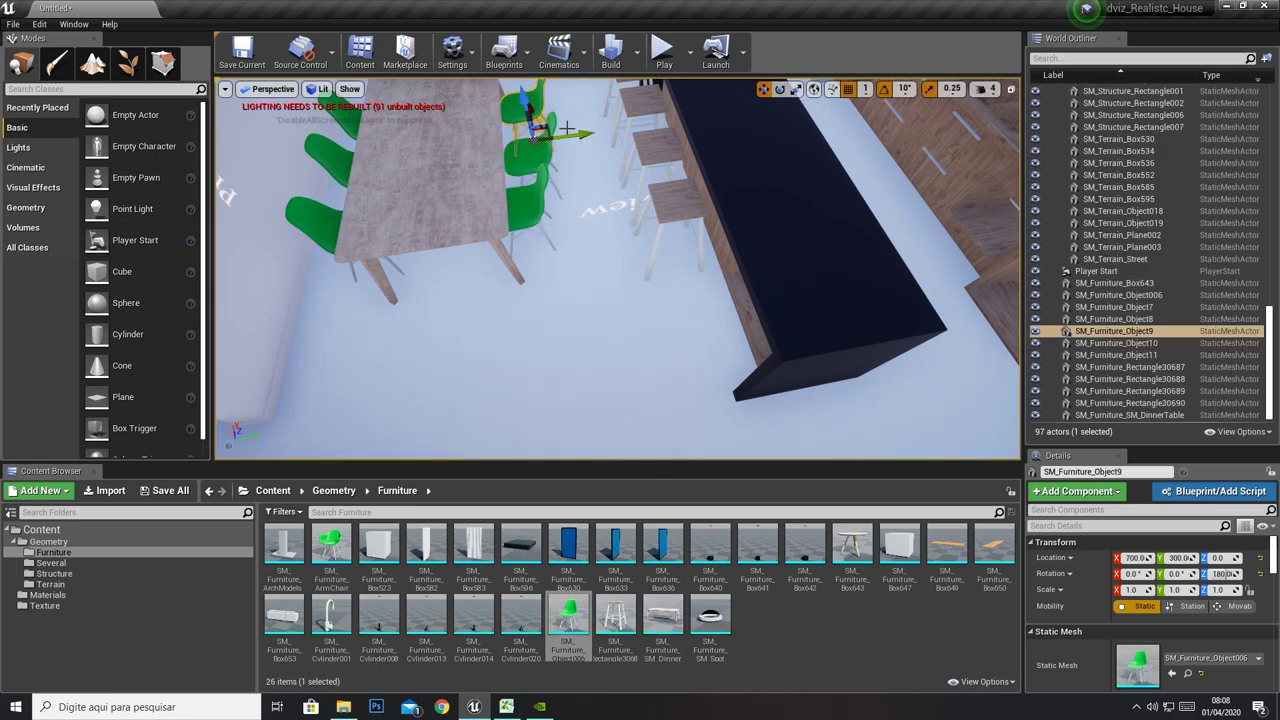
pyautogui.moveTo(545, 183); pyautogui.dragTo(537, 220, button='right')
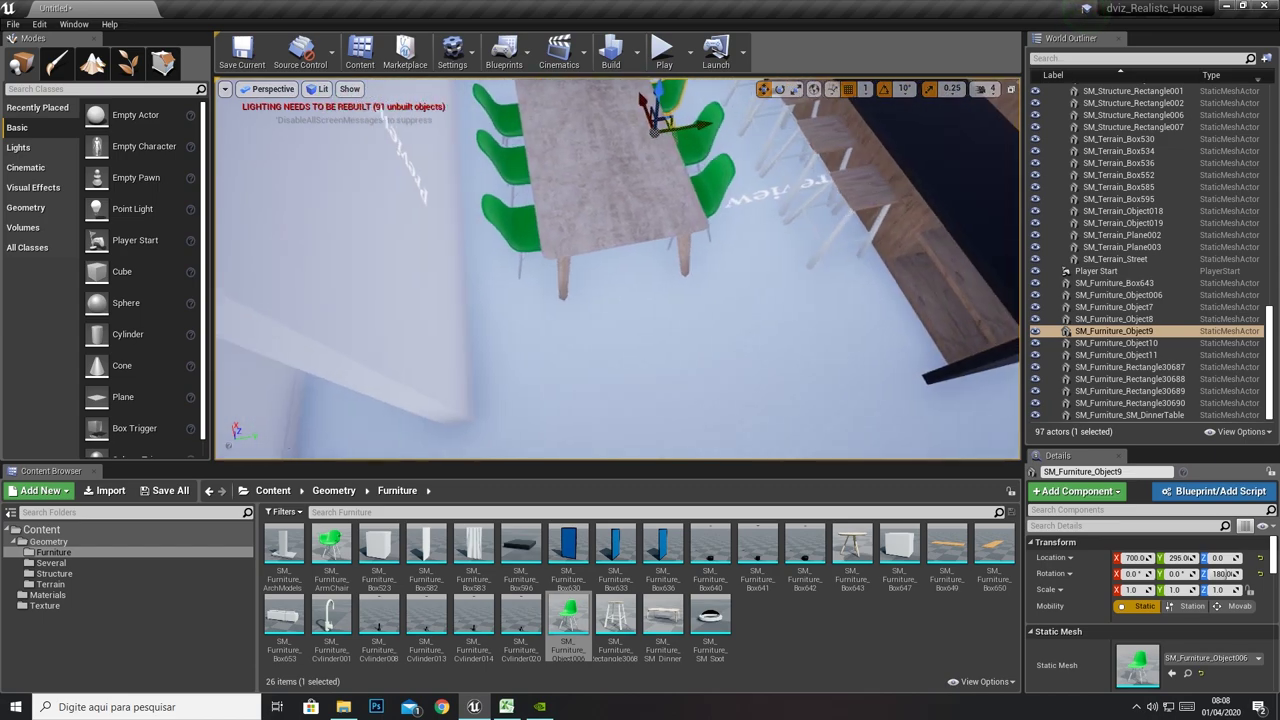
pyautogui.click(537, 220)
pyautogui.click(530, 151)
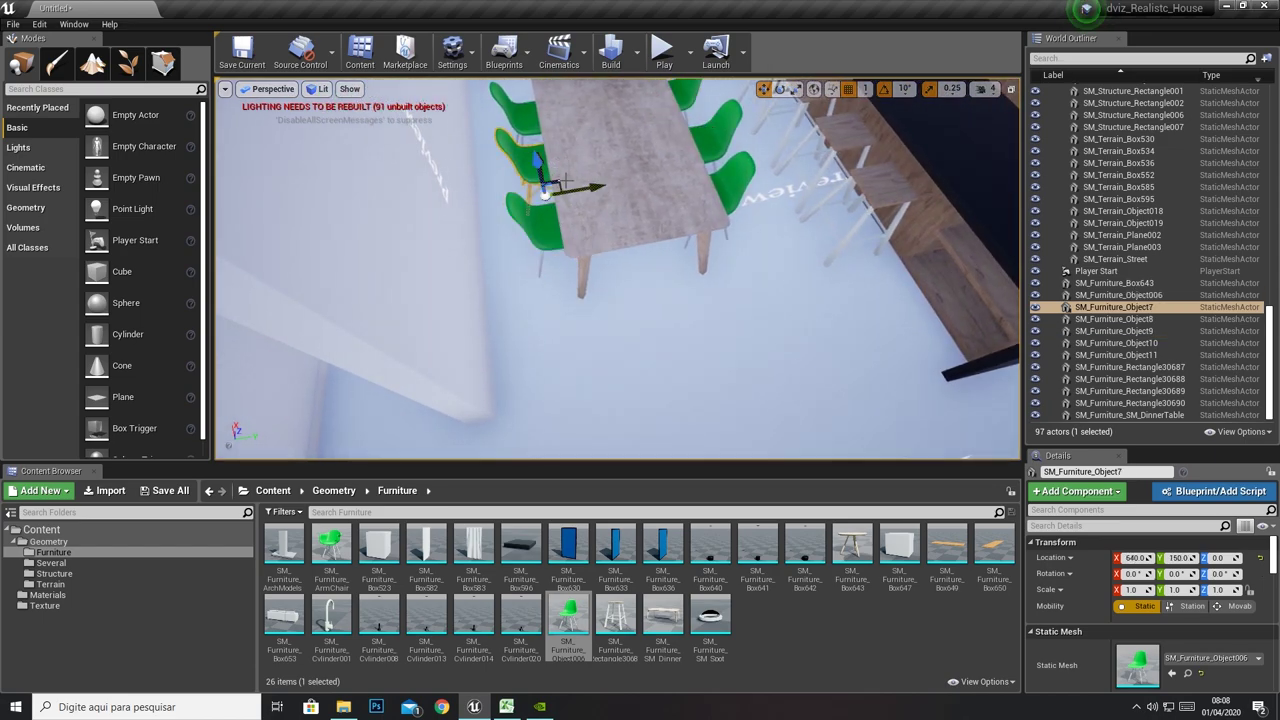
pyautogui.click(580, 191)
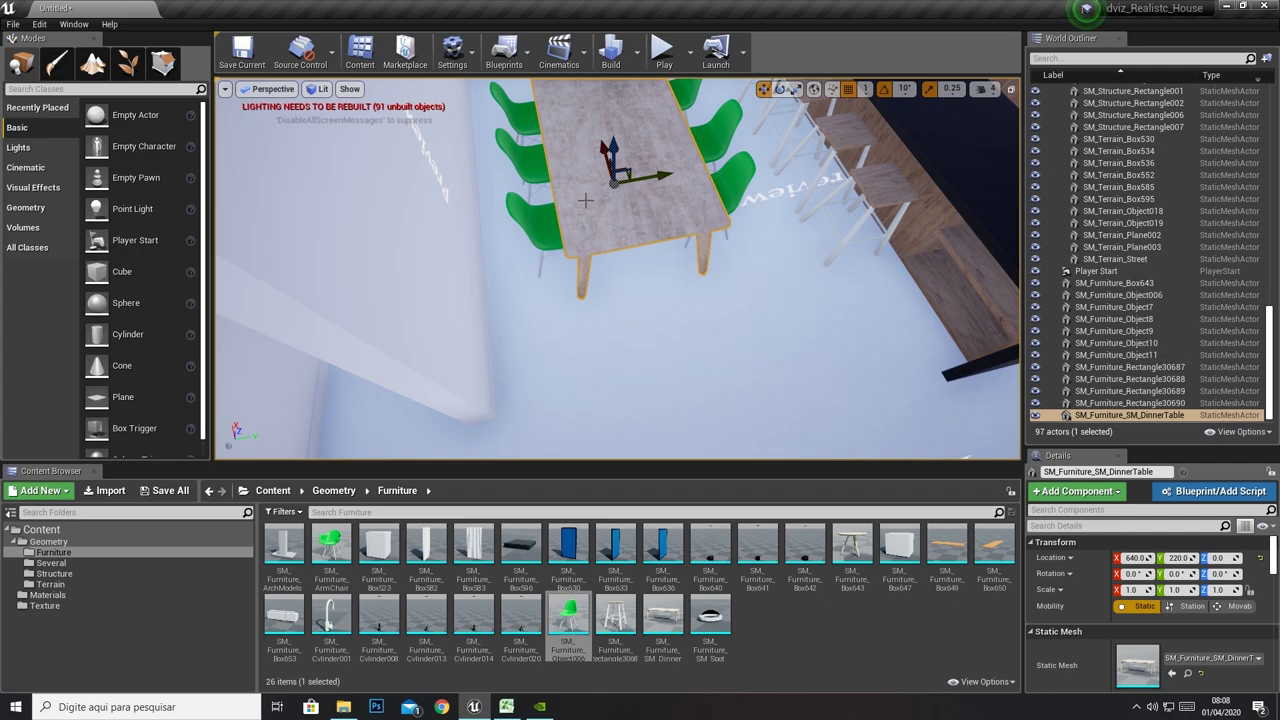
pyautogui.click(553, 160)
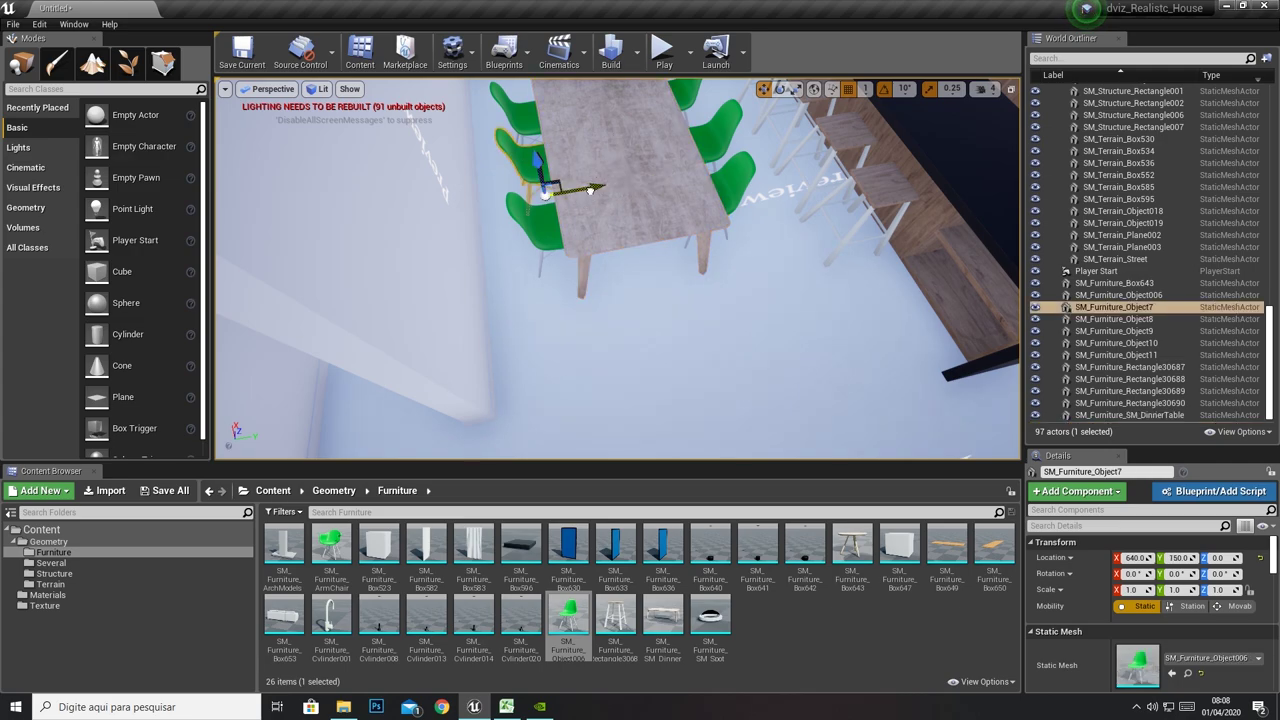
pyautogui.click(548, 150)
# Set rotation snapping to 2.812° and turn the first left-side chair to a slight angle
pyautogui.press('e')
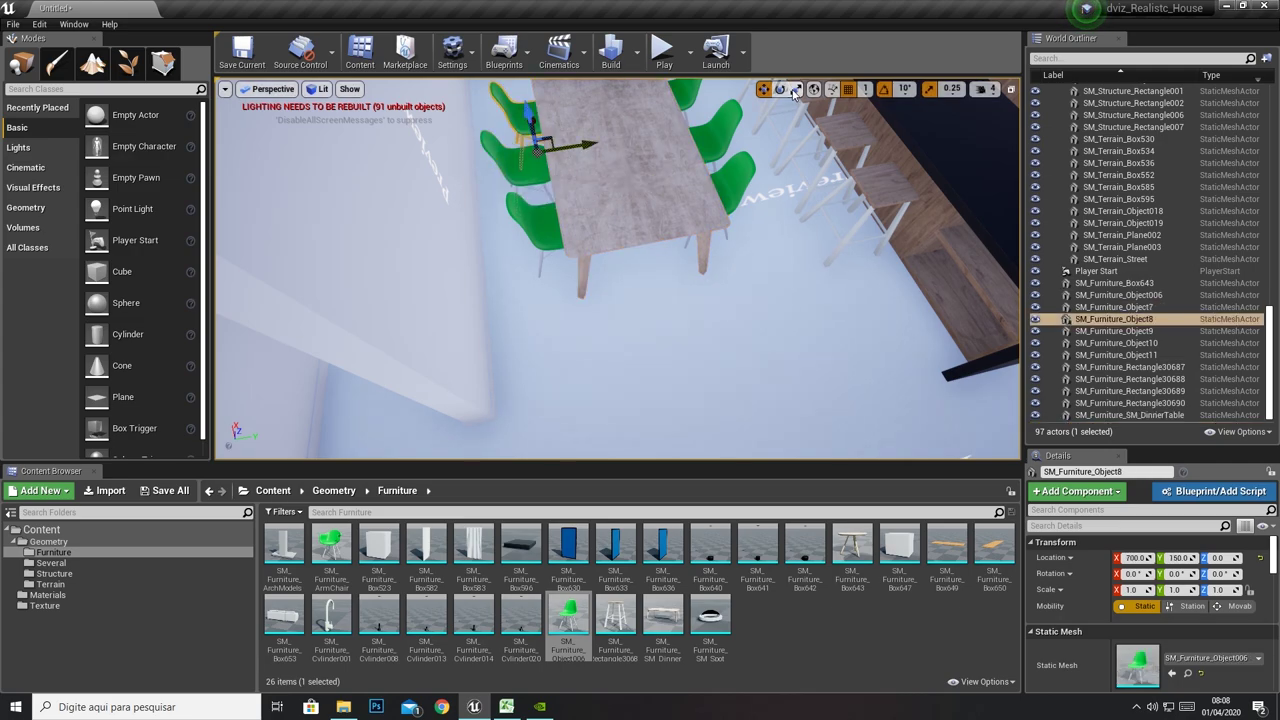
pyautogui.moveTo(600, 222); pyautogui.dragTo(563, 262)
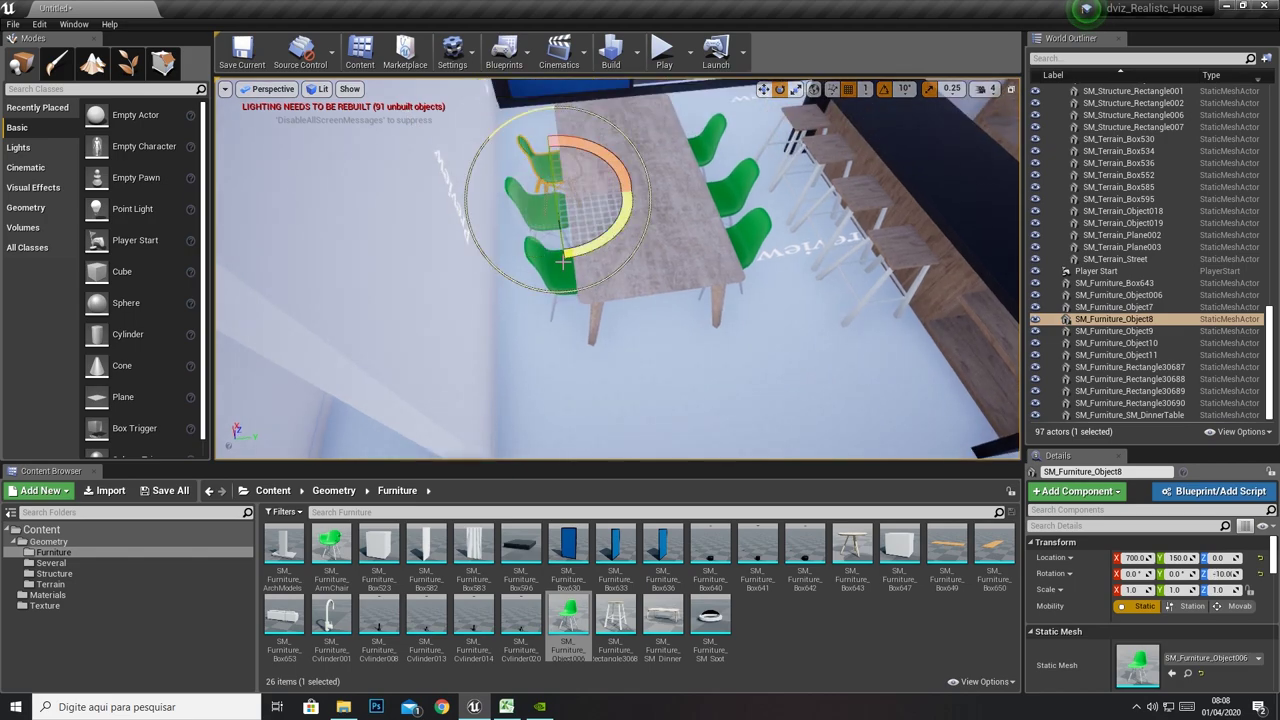
pyautogui.click(905, 90)
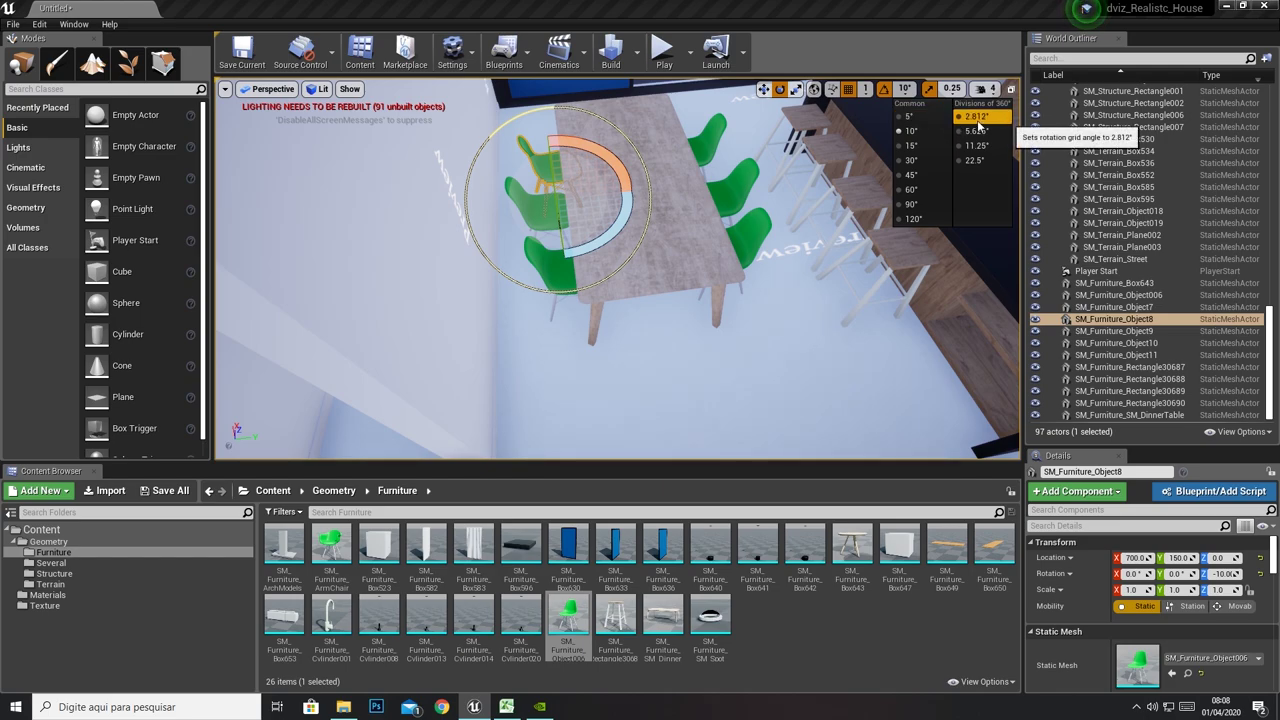
pyautogui.click(978, 118)
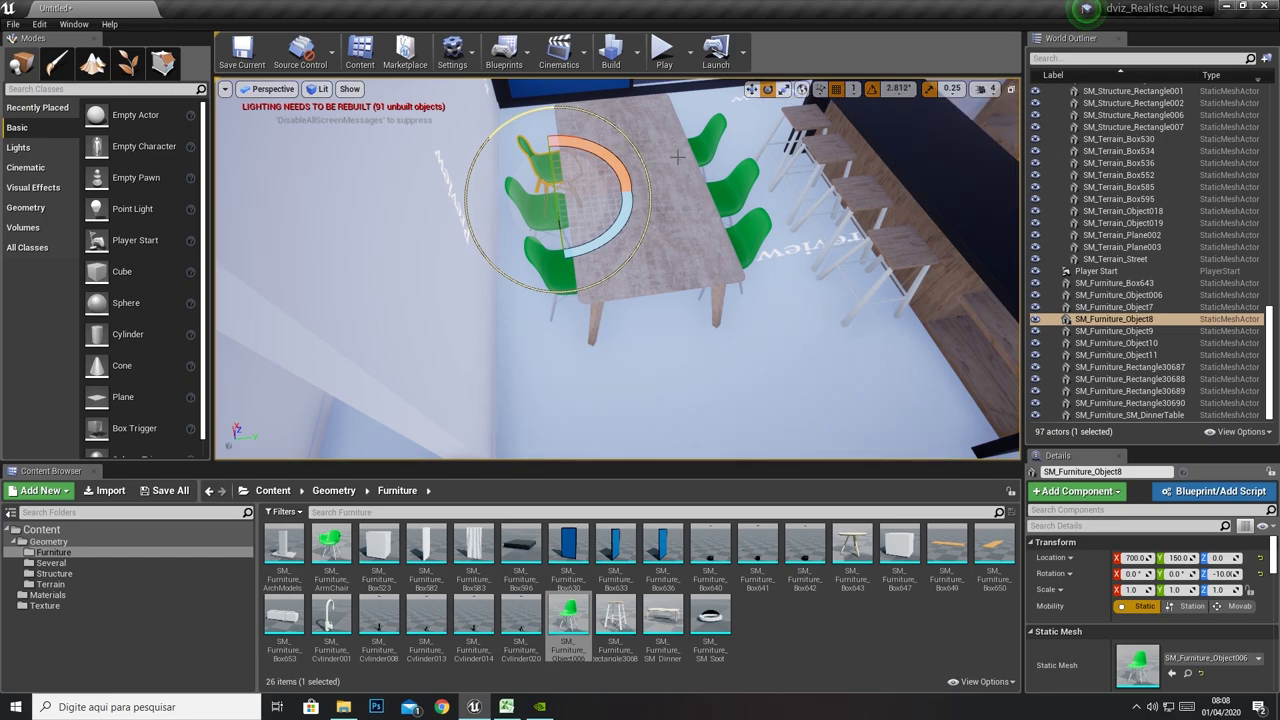
pyautogui.moveTo(595, 245); pyautogui.dragTo(557, 153)
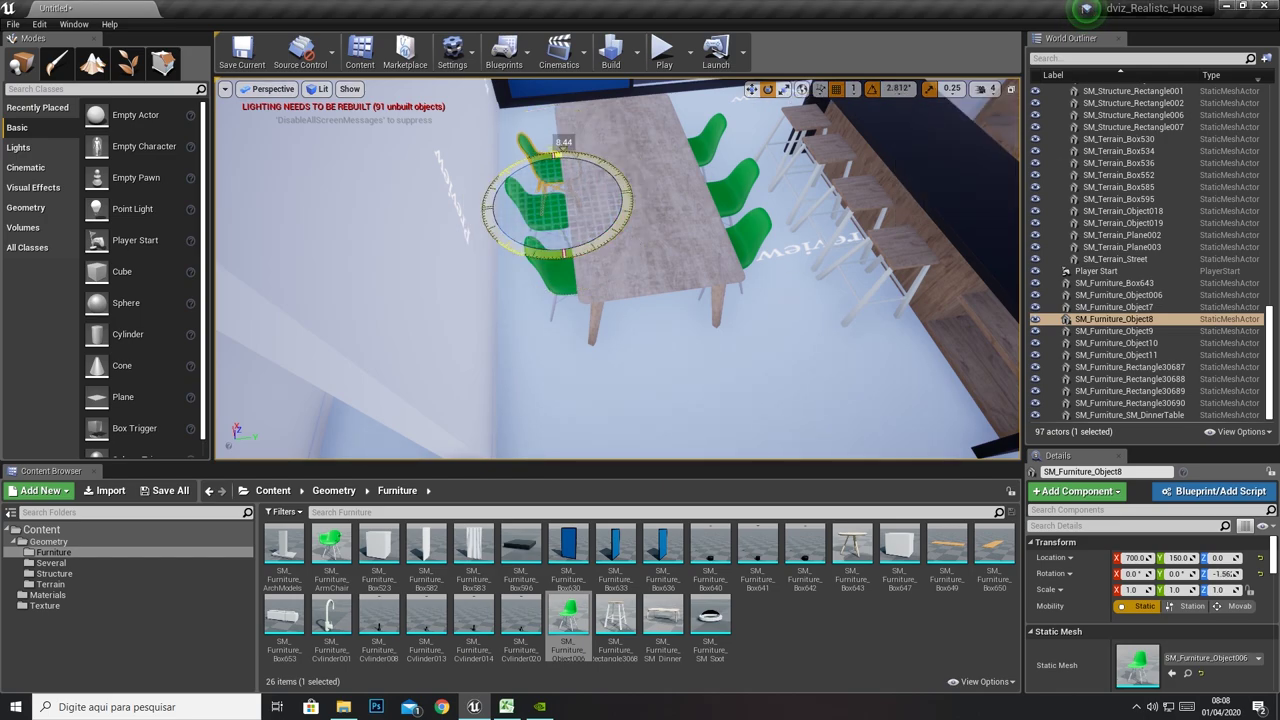
# Angle a second left-side chair slightly, then Alt-drag a copy of a chair
pyautogui.click(596, 290)
pyautogui.moveTo(623, 351); pyautogui.dragTo(605, 366)
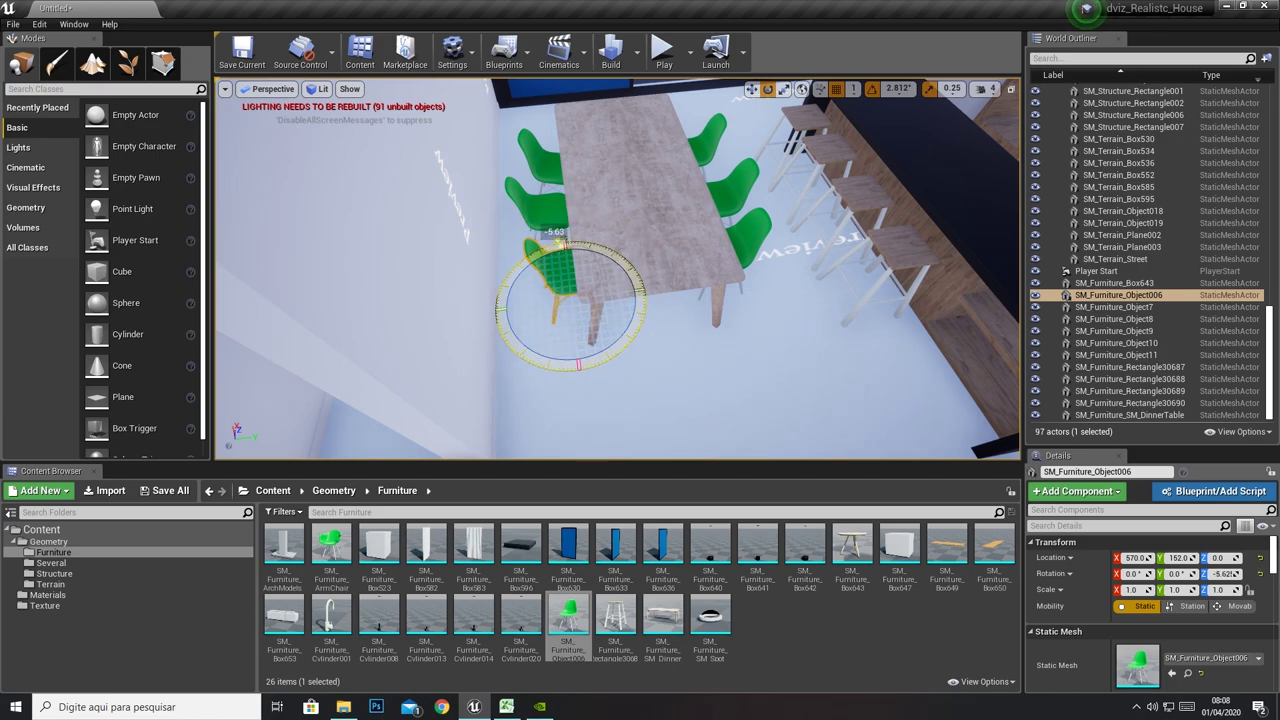
pyautogui.click(752, 90)
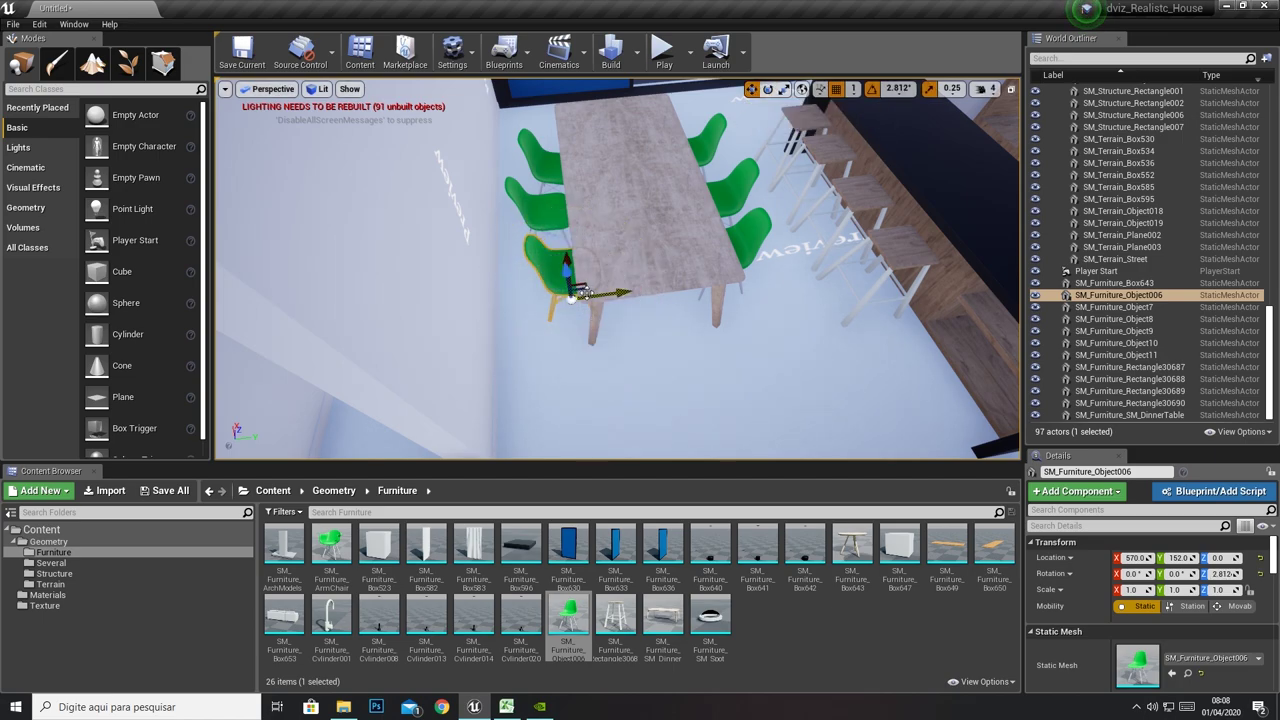
pyautogui.moveTo(585, 286)
pyautogui.keyDown('alt'); pyautogui.mouseDown()
pyautogui.moveTo(668, 338)
pyautogui.moveTo(557, 392)
pyautogui.moveTo(730, 410)
pyautogui.moveTo(662, 408)
pyautogui.mouseUp(); pyautogui.keyUp('alt')
# Position the chair copies at the far and near ends of the dining table, facing it
pyautogui.click(768, 90)
pyautogui.click(752, 90)
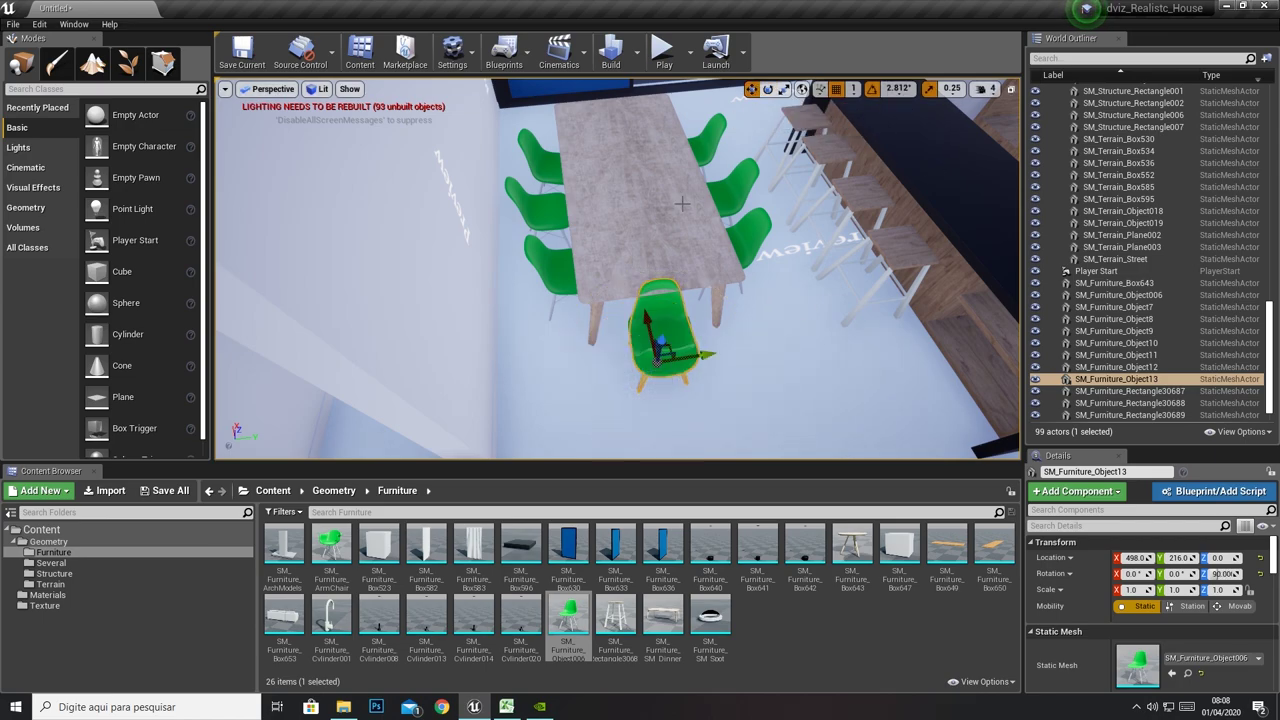
pyautogui.moveTo(667, 347); pyautogui.dragTo(597, 150)
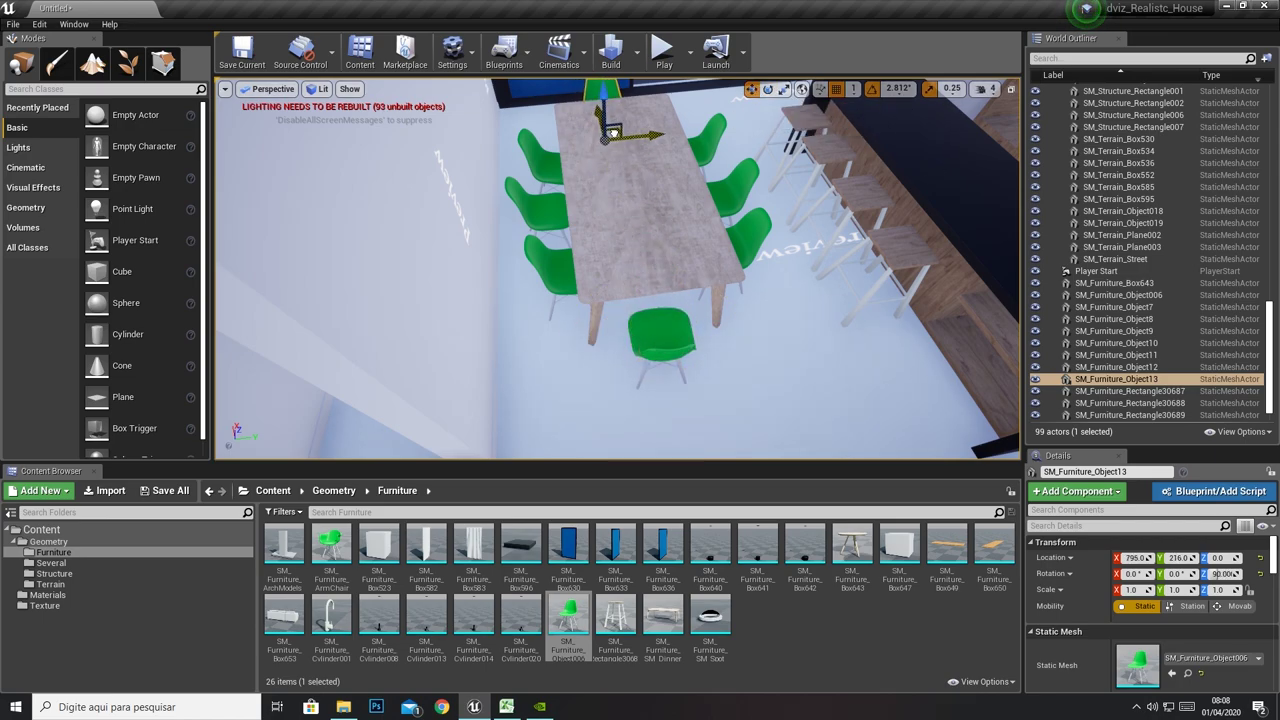
pyautogui.click(673, 363)
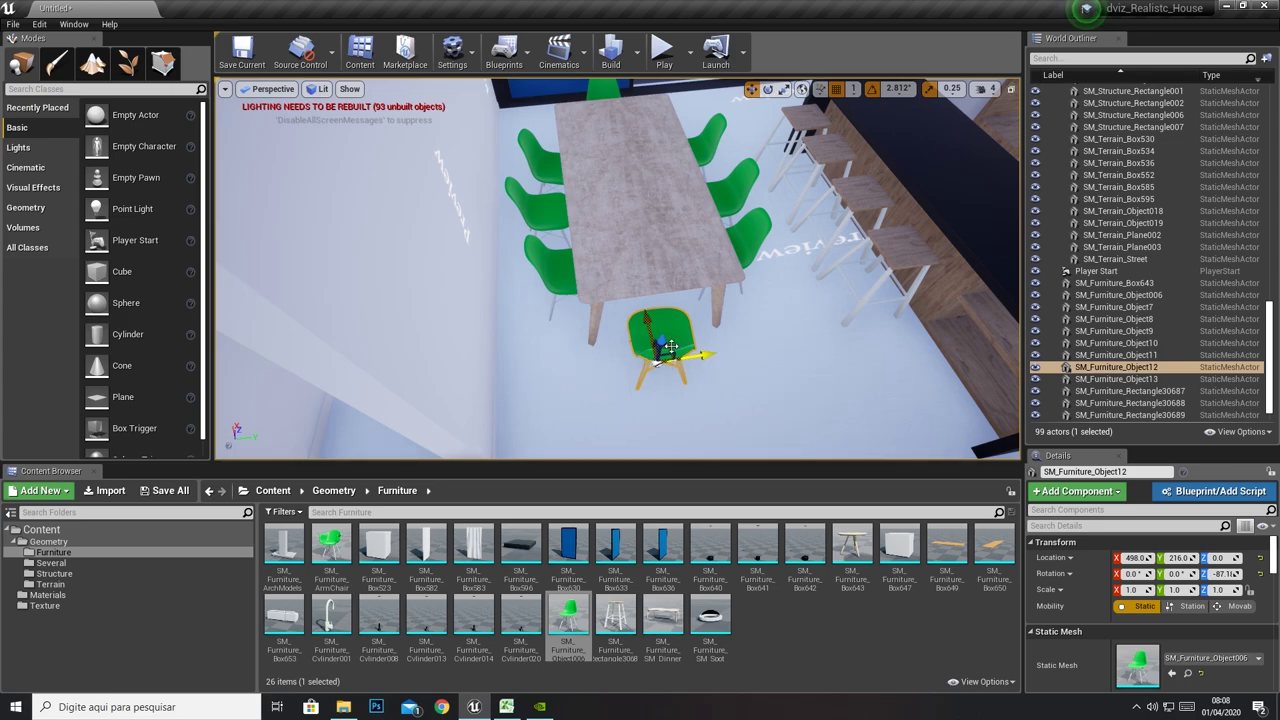
pyautogui.moveTo(672, 347)
pyautogui.mouseDown()
pyautogui.moveTo(666, 334)
pyautogui.moveTo(481, 366)
pyautogui.moveTo(553, 232)
pyautogui.mouseUp()
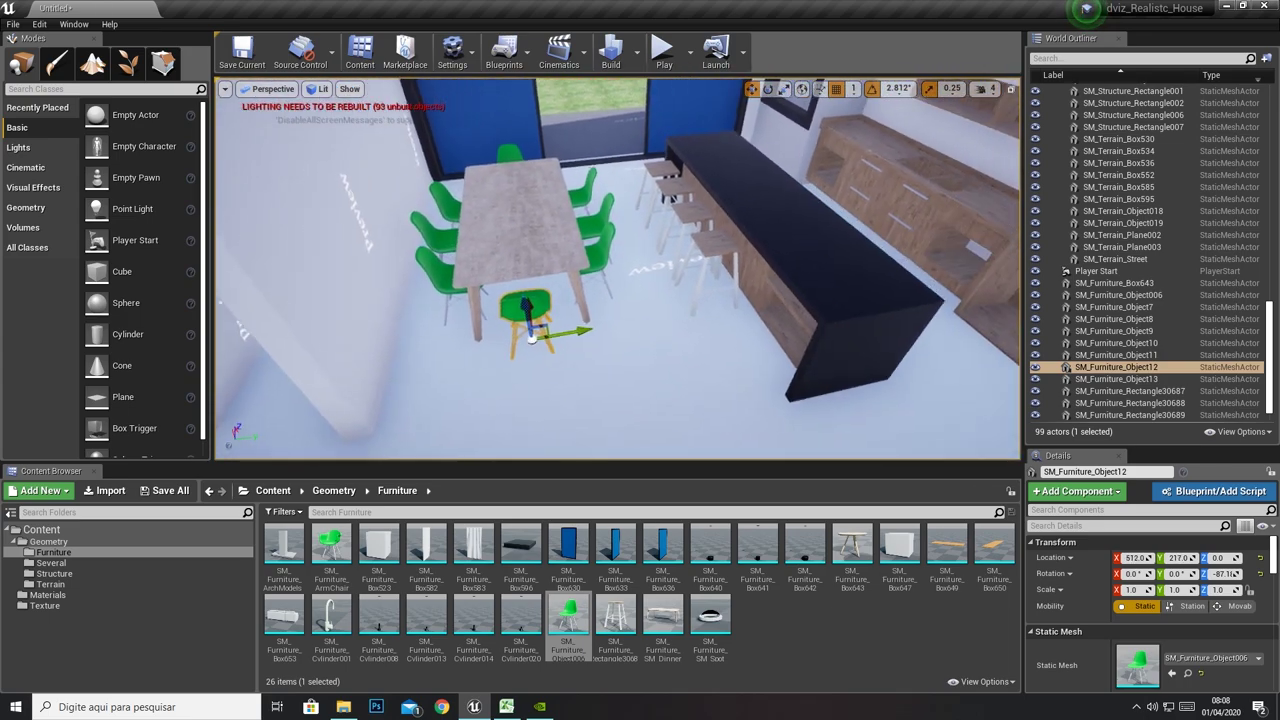
# Select the table with all eight chairs, shift the set slightly left, then deselect
pyautogui.click(496, 266)
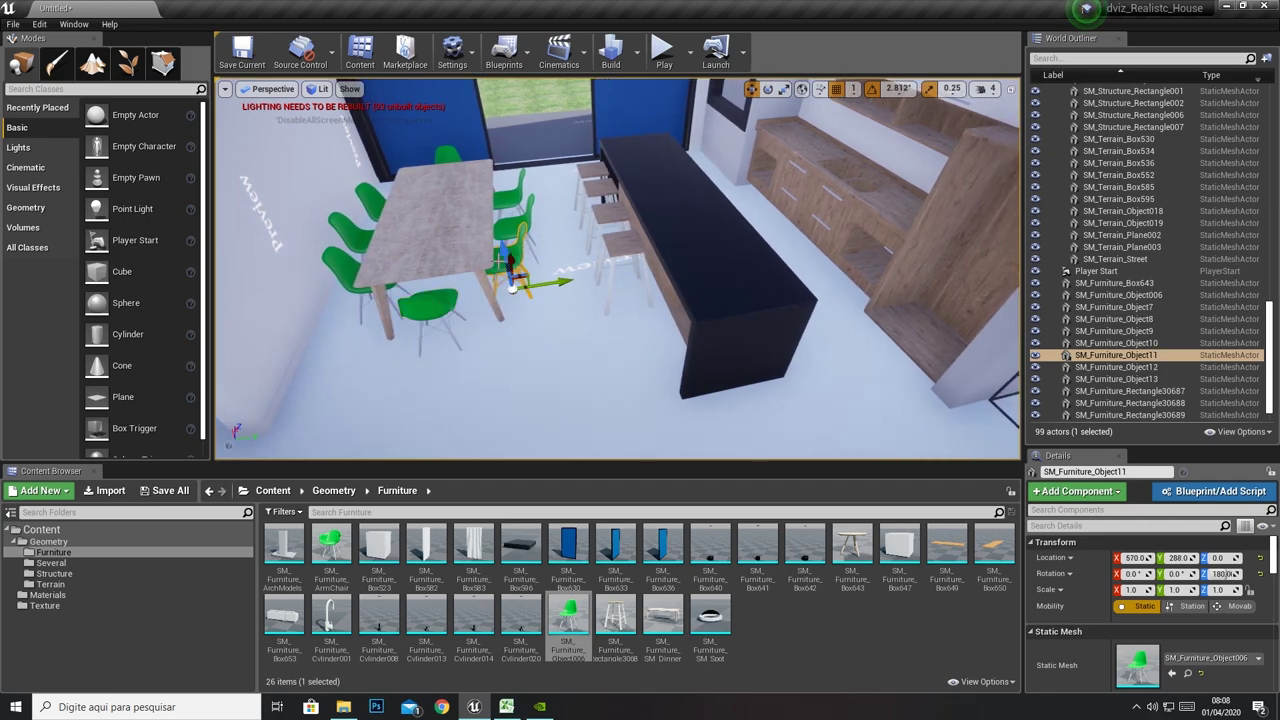
pyautogui.keyDown('ctrl'); pyautogui.click(504, 226); pyautogui.keyUp('ctrl')
pyautogui.keyDown('ctrl'); pyautogui.click(498, 192); pyautogui.keyUp('ctrl')
pyautogui.keyDown('ctrl'); pyautogui.click(441, 156); pyautogui.keyUp('ctrl')
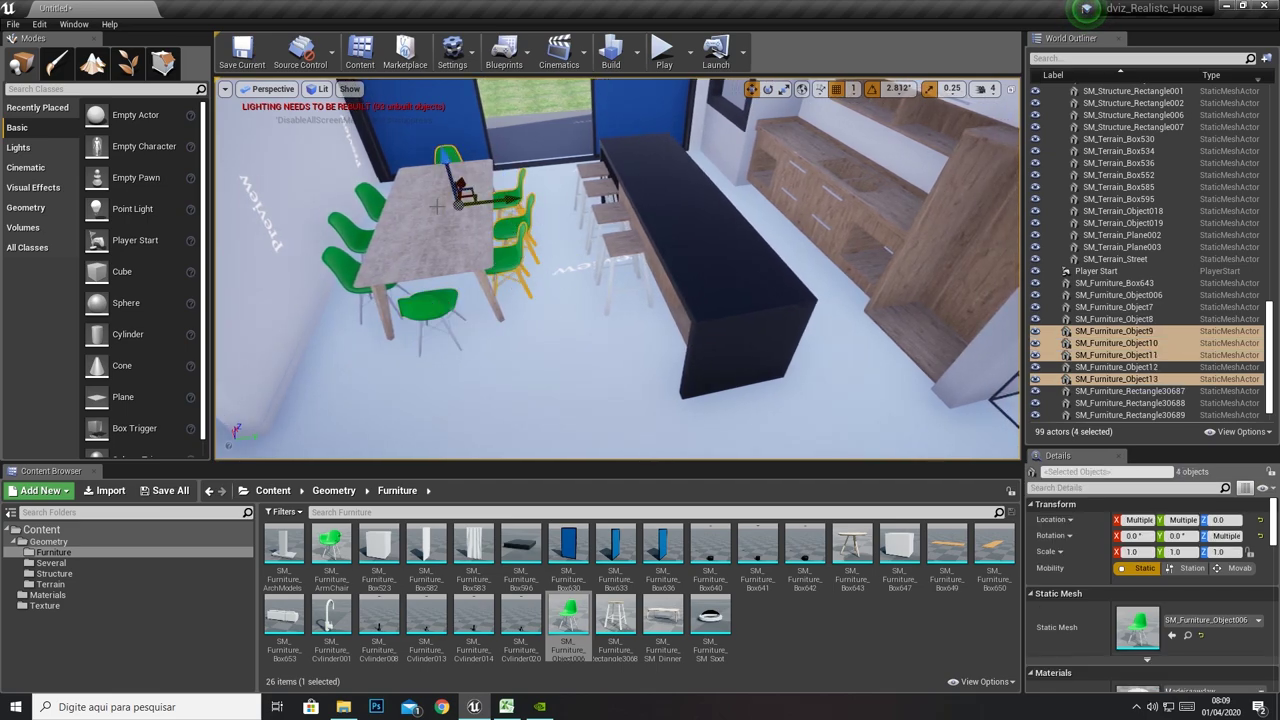
pyautogui.keyDown('ctrl'); pyautogui.click(409, 258); pyautogui.keyUp('ctrl')
pyautogui.keyDown('ctrl'); pyautogui.click(420, 312); pyautogui.keyUp('ctrl')
pyautogui.keyDown('ctrl'); pyautogui.click(334, 264); pyautogui.keyUp('ctrl')
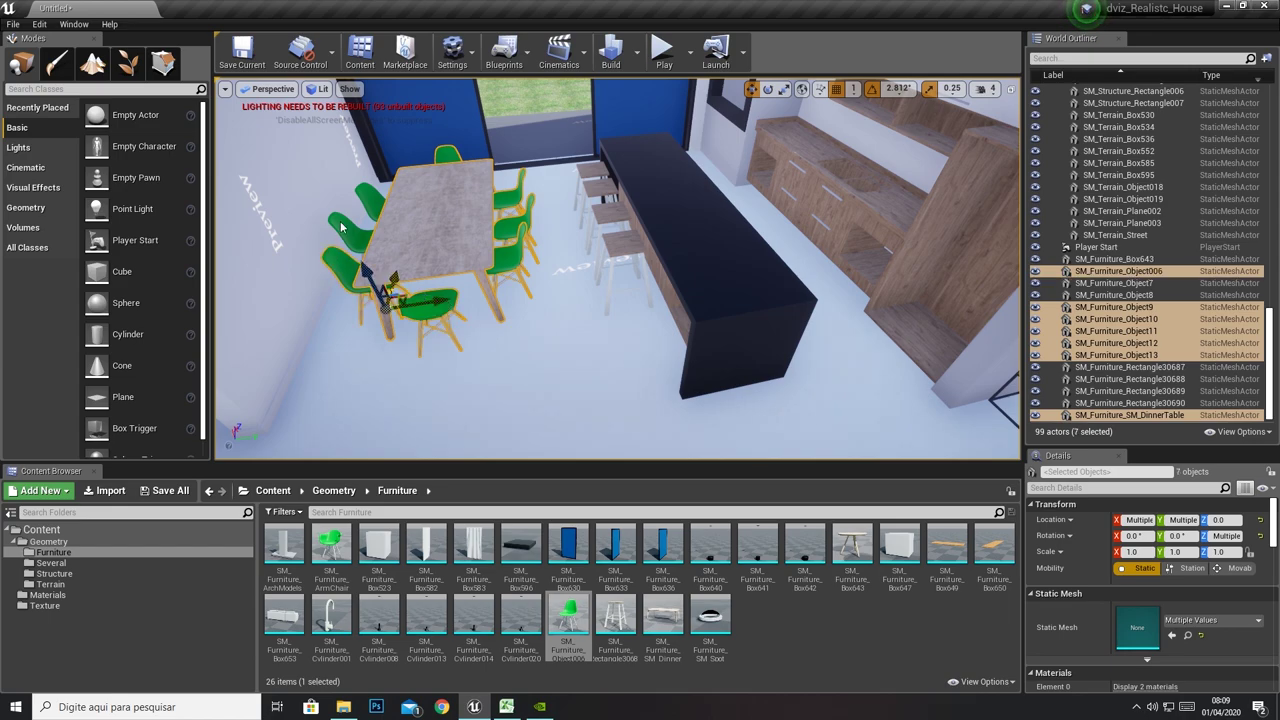
pyautogui.keyDown('ctrl'); pyautogui.click(338, 229); pyautogui.keyUp('ctrl')
pyautogui.keyDown('ctrl'); pyautogui.click(364, 203); pyautogui.keyUp('ctrl')
pyautogui.moveTo(428, 236); pyautogui.dragTo(418, 236)
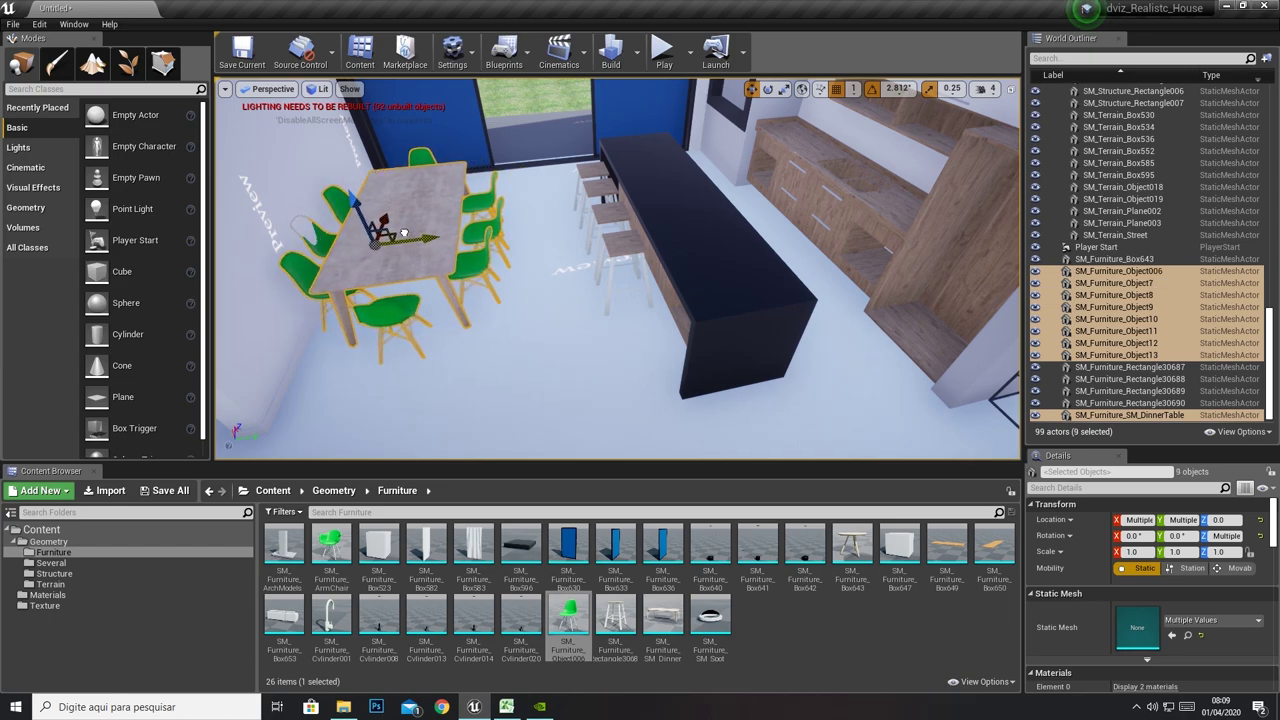
pyautogui.click(528, 103)
pyautogui.moveTo(557, 277)
pyautogui.mouseDown()
pyautogui.moveTo(550, 370)
pyautogui.moveTo(560, 310)
pyautogui.moveTo(540, 300)
pyautogui.mouseUp()
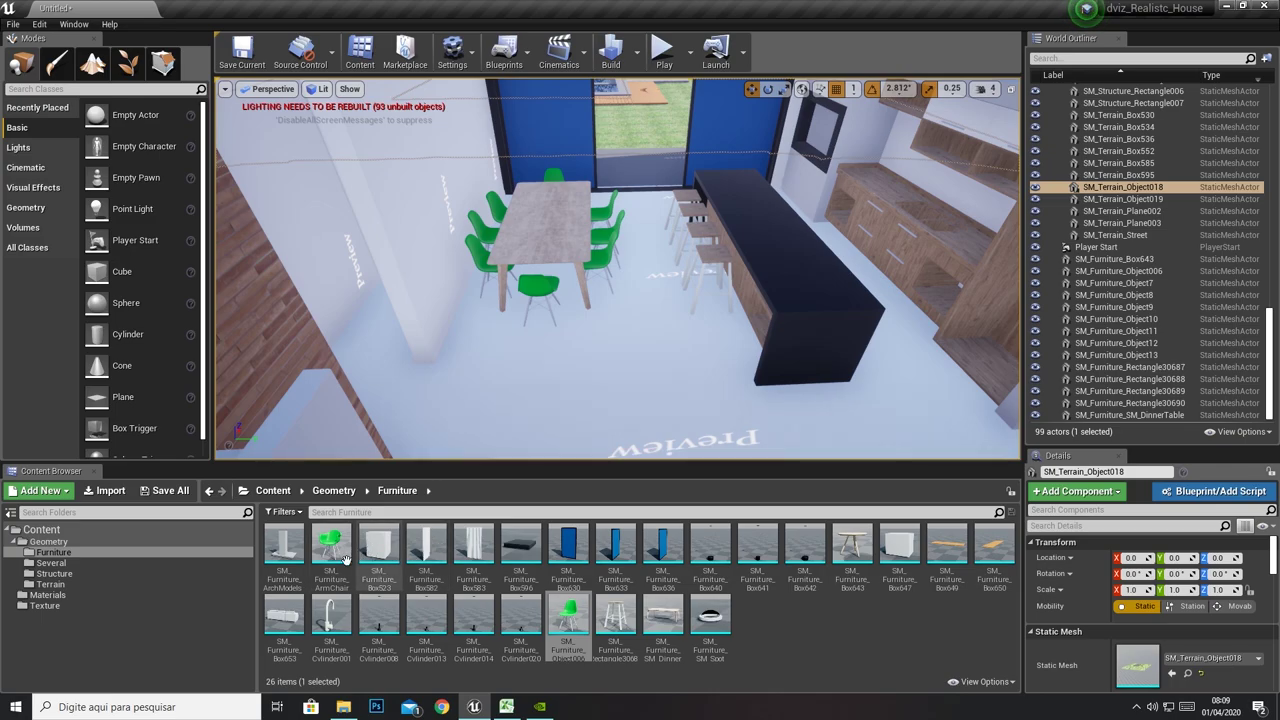
# Place two SM_Furniture_ArmChair armchairs side by side under the wooden desk
pyautogui.moveTo(340, 555); pyautogui.dragTo(605, 423)
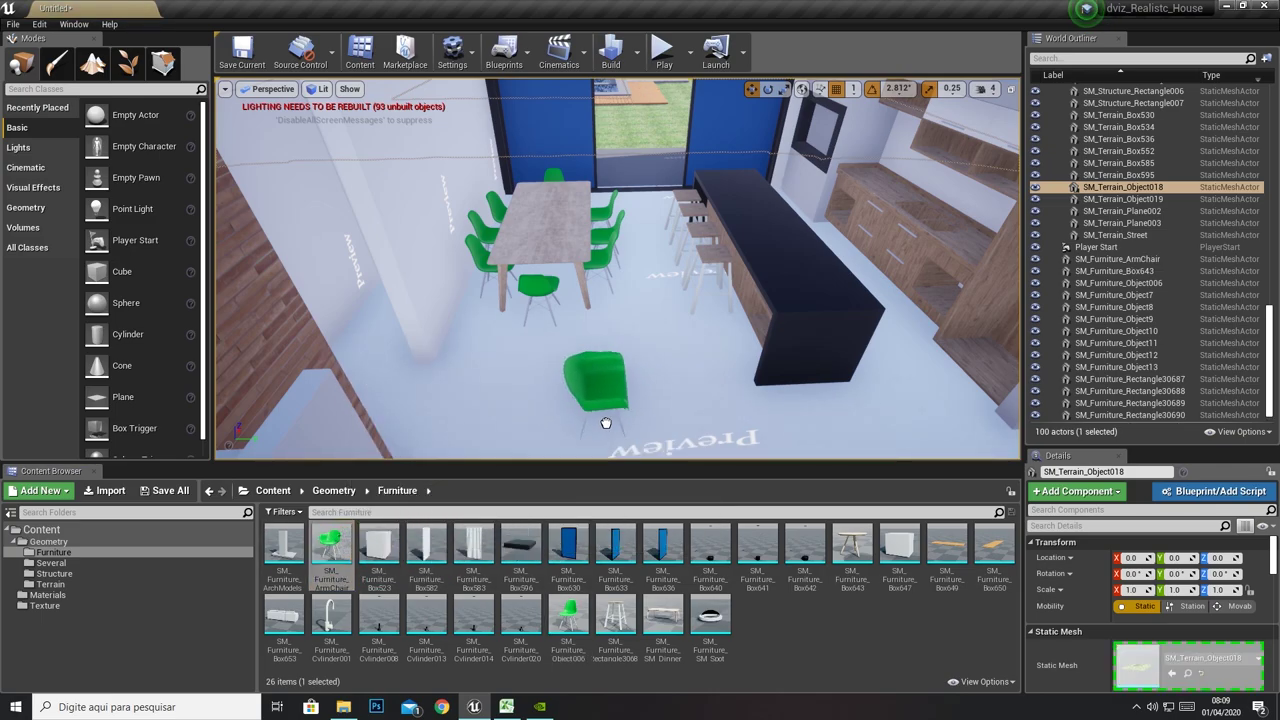
pyautogui.moveTo(605, 423); pyautogui.dragTo(650, 345, button='right')
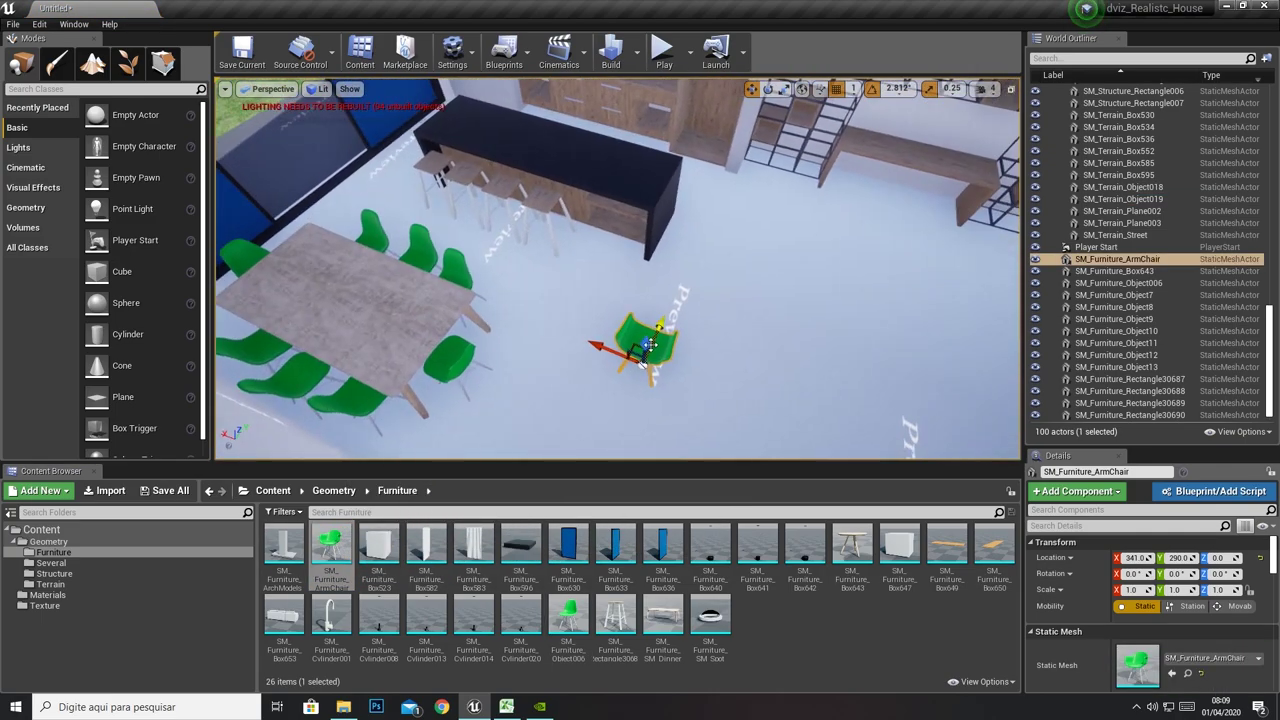
pyautogui.moveTo(638, 350); pyautogui.dragTo(862, 215)
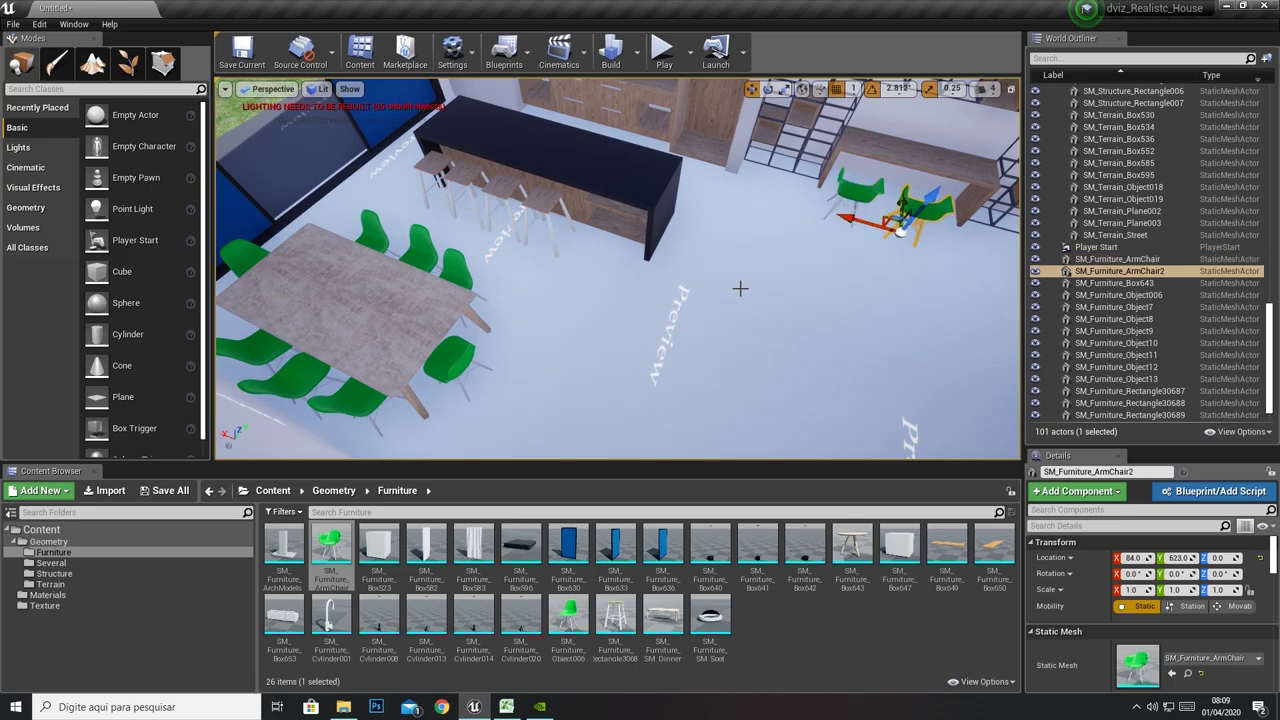
pyautogui.moveTo(740, 288); pyautogui.dragTo(740, 288, button='right')
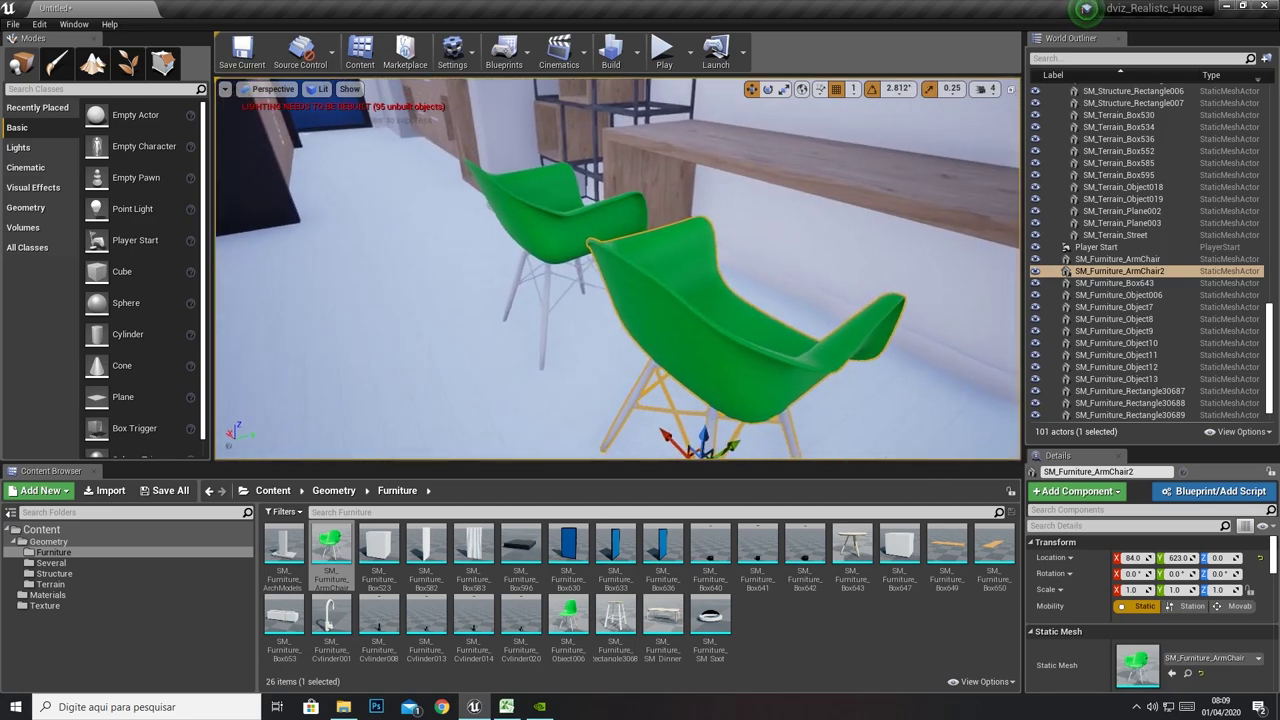
pyautogui.keyDown('ctrl'); pyautogui.click(620, 270); pyautogui.keyUp('ctrl')
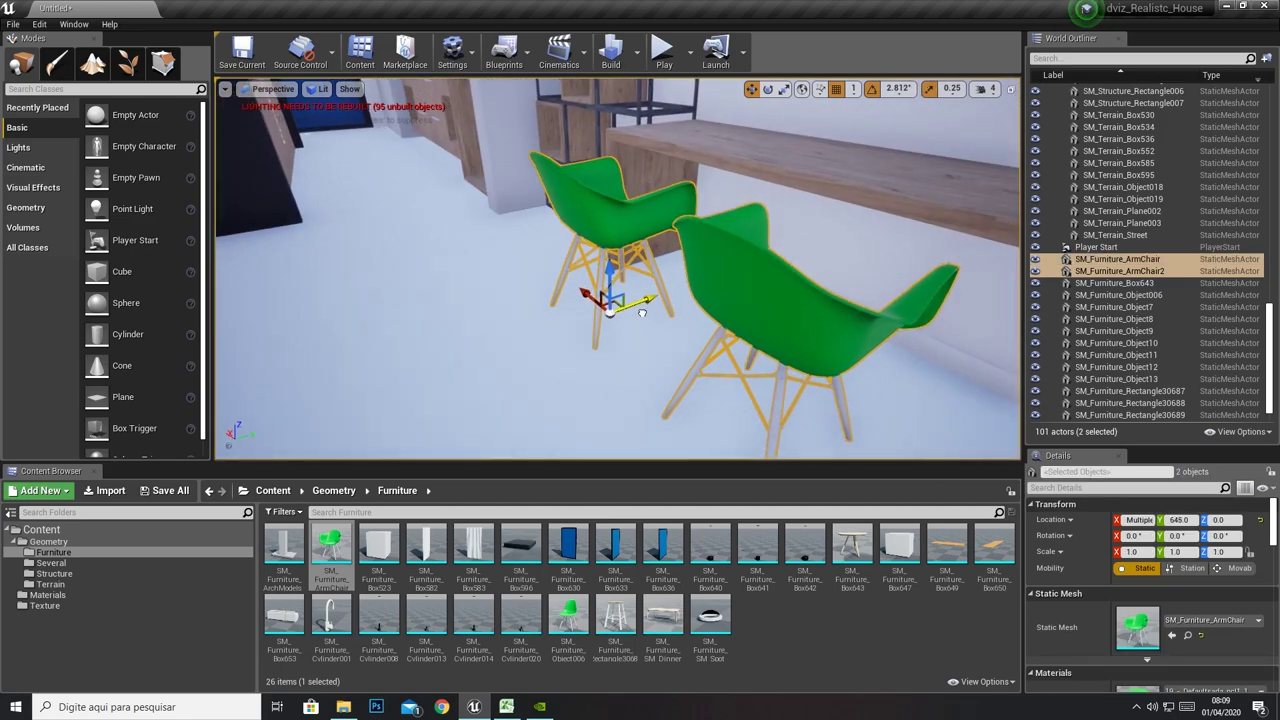
pyautogui.moveTo(597, 312); pyautogui.dragTo(643, 313)
pyautogui.moveTo(643, 313)
pyautogui.mouseDown(button='right')
pyautogui.moveTo(640, 370)
pyautogui.moveTo(565, 374)
pyautogui.mouseUp(button='right')
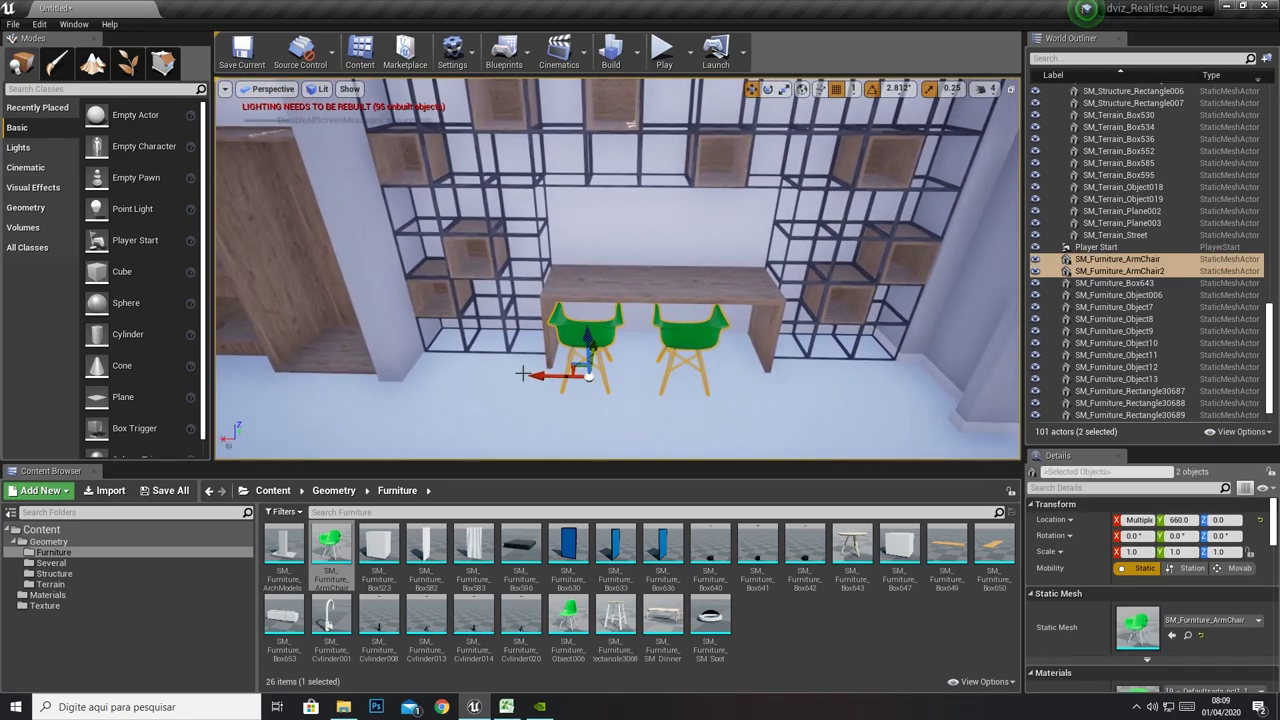
pyautogui.click(694, 284)
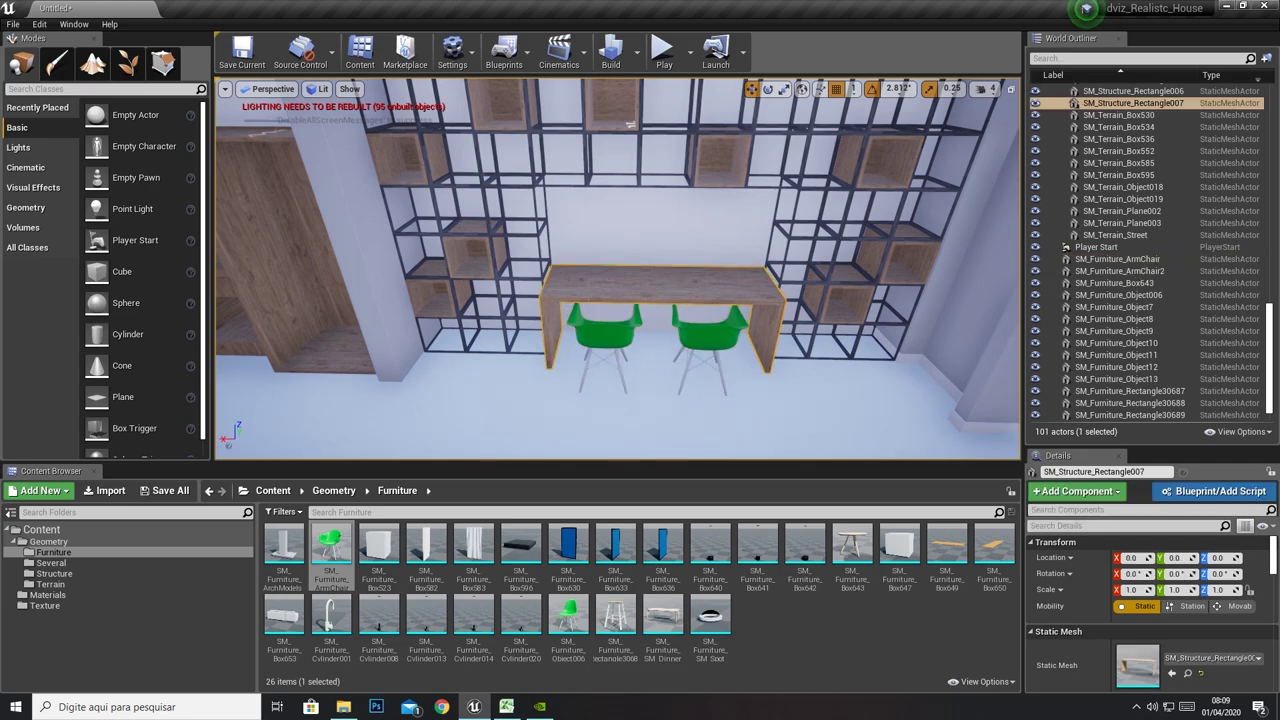
pyautogui.moveTo(630, 124); pyautogui.dragTo(586, 276, button='right')
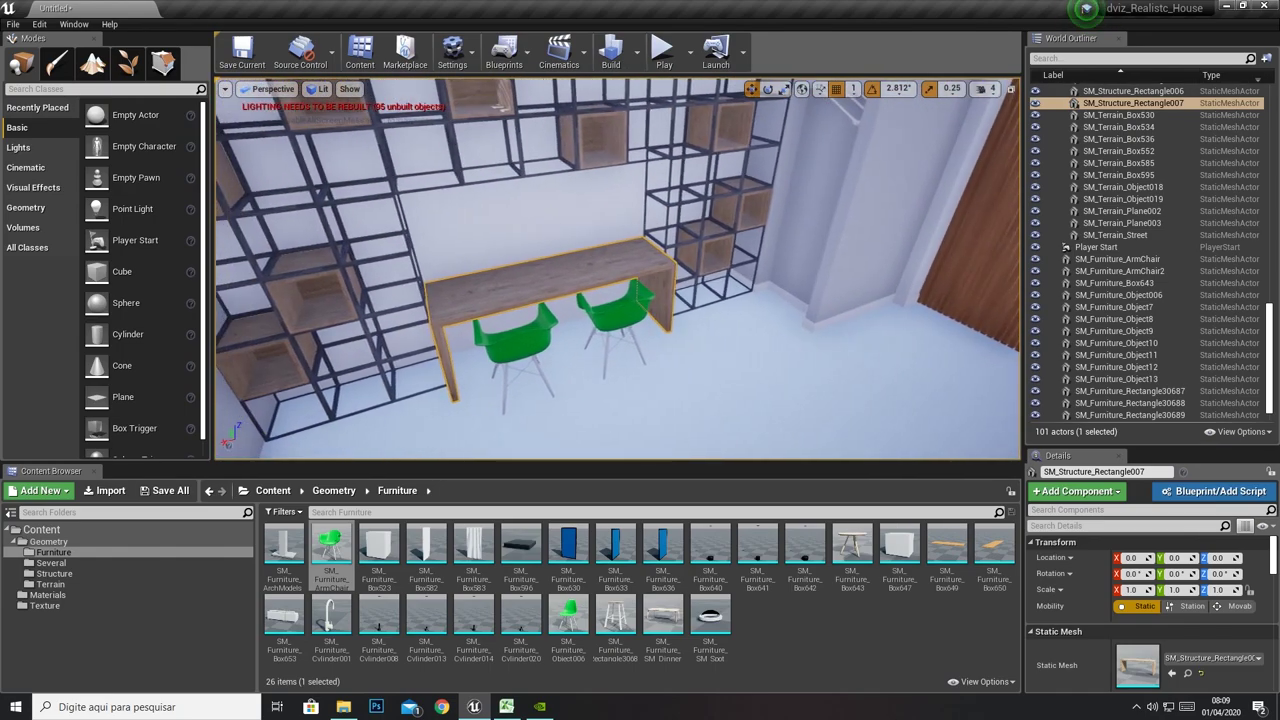
# Set the desk's pivot offset onto the desk and lower it to Z -4.0
pyautogui.press('f')
pyautogui.rightClick(531, 273)
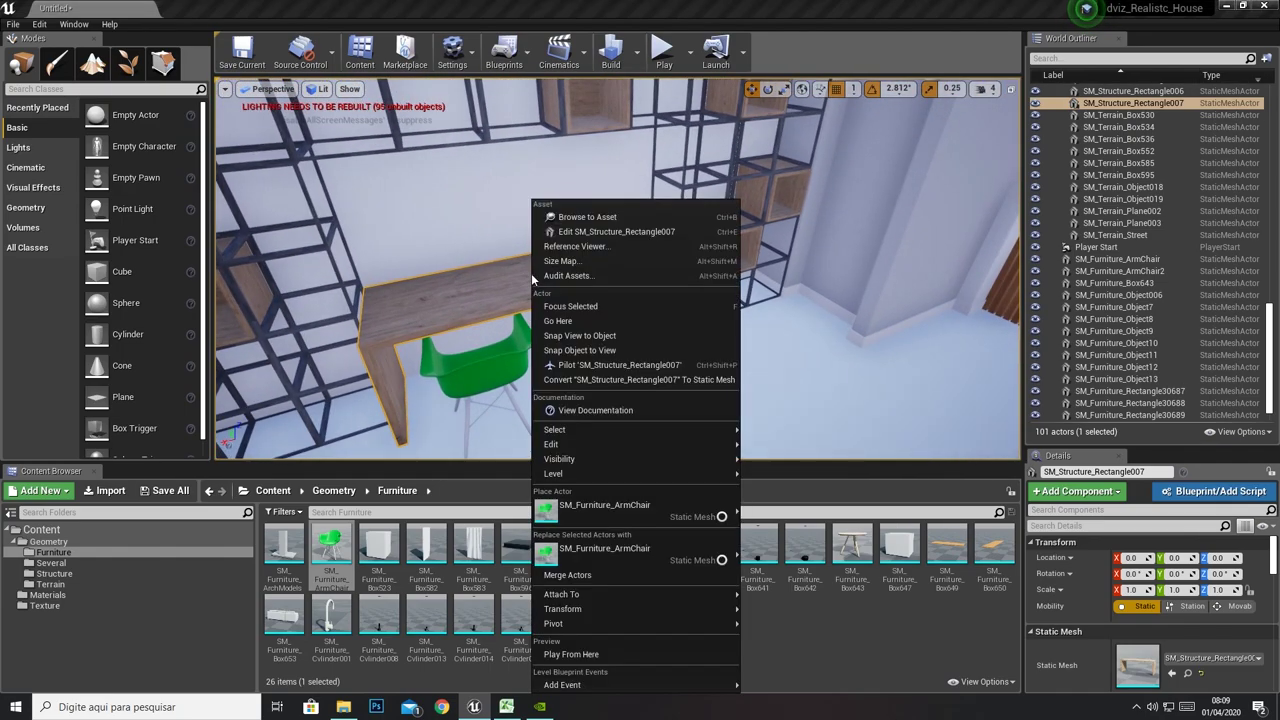
pyautogui.moveTo(571, 625)
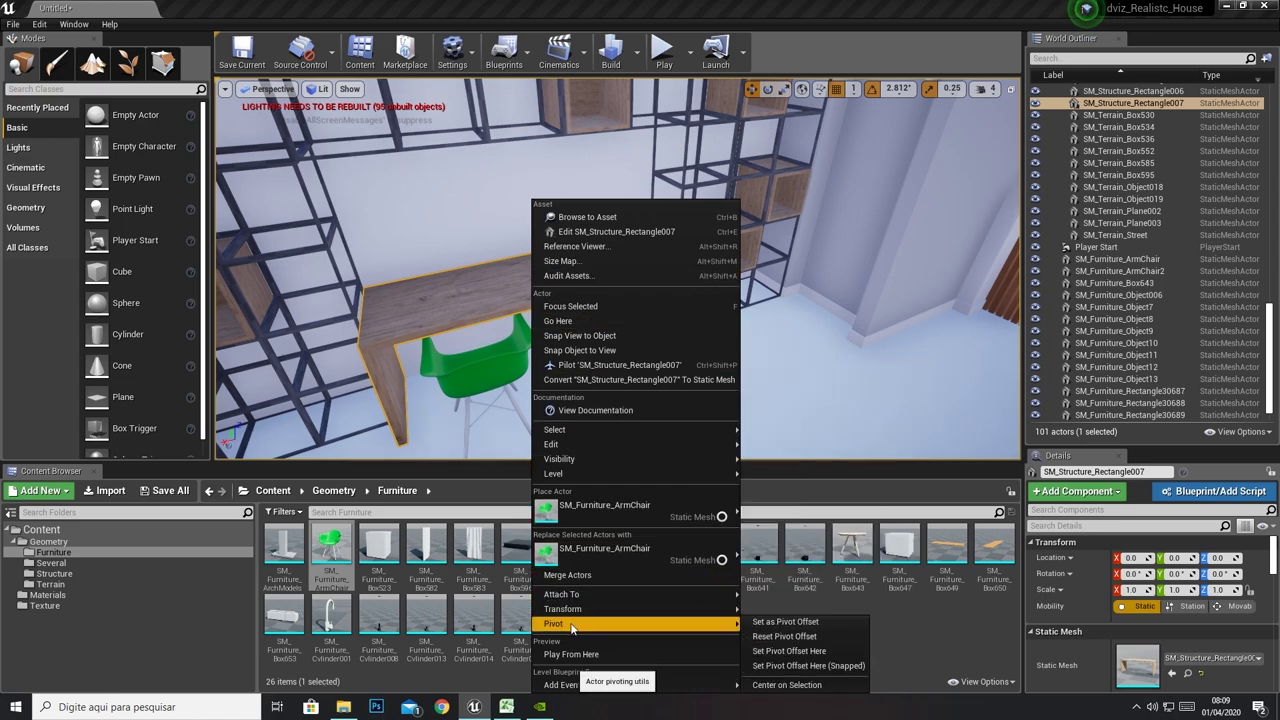
pyautogui.click(790, 653)
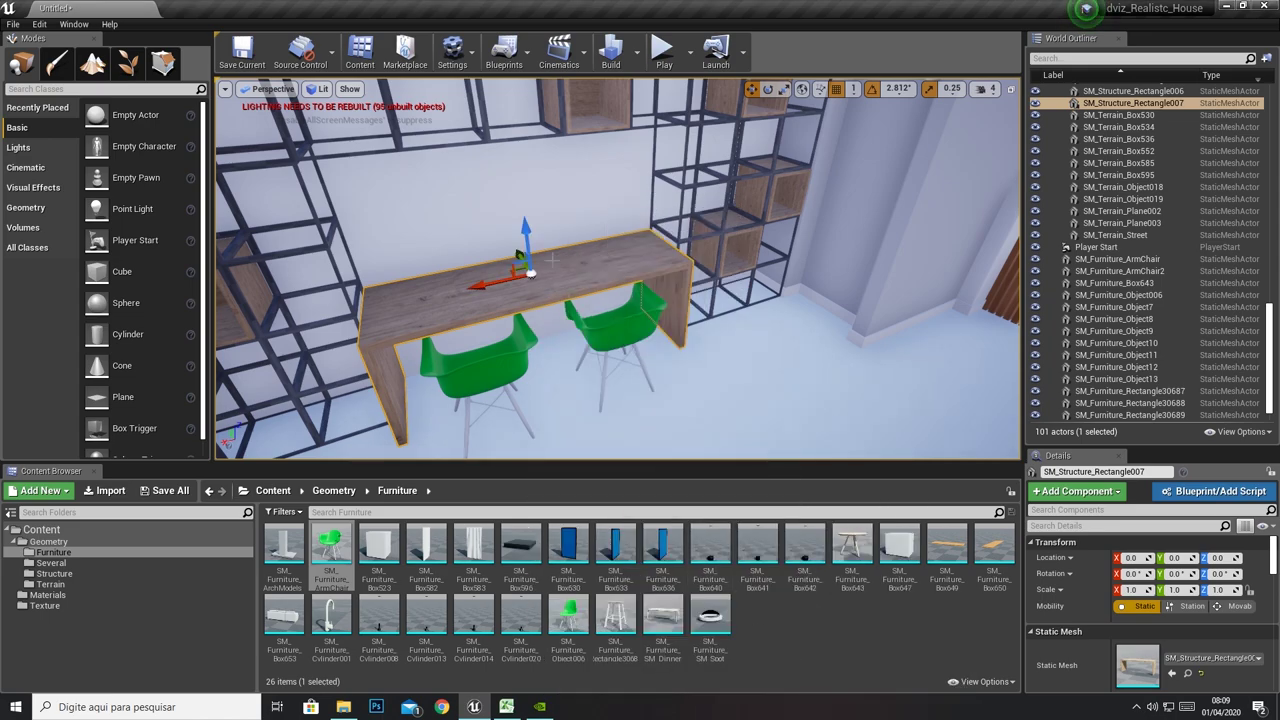
pyautogui.moveTo(528, 234); pyautogui.dragTo(535, 238)
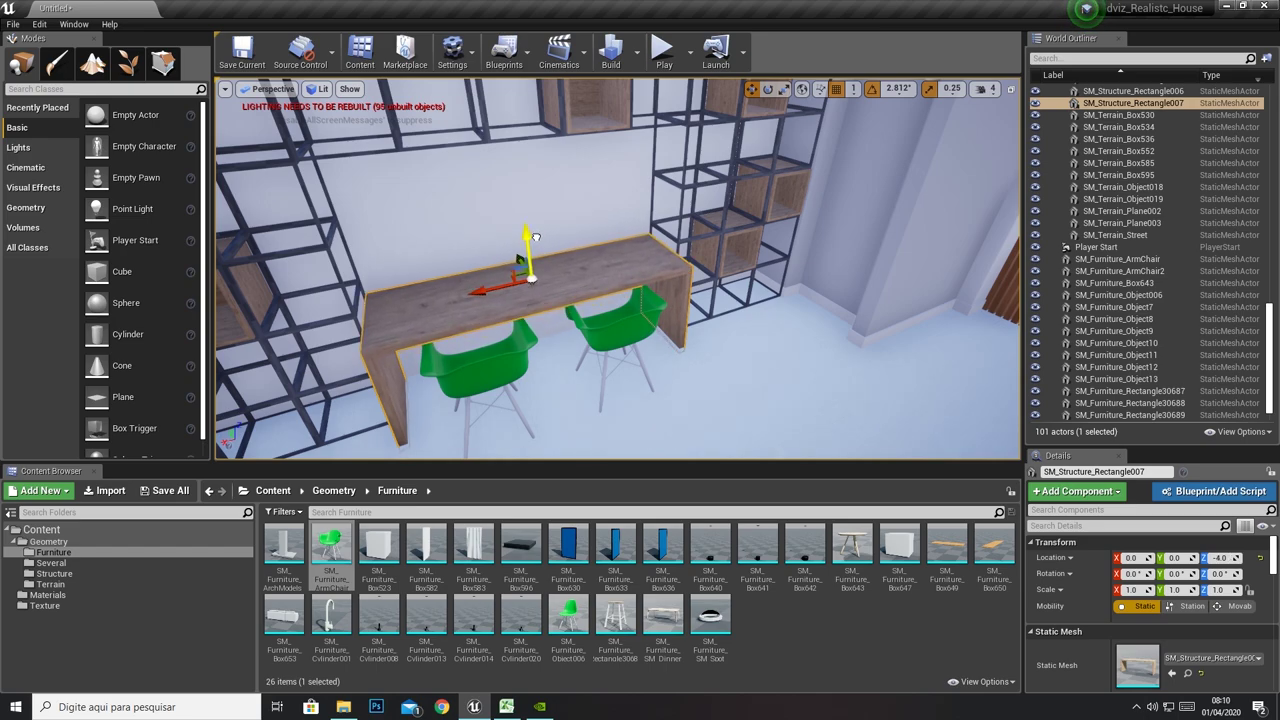
pyautogui.moveTo(535, 236); pyautogui.dragTo(535, 236, button='right')
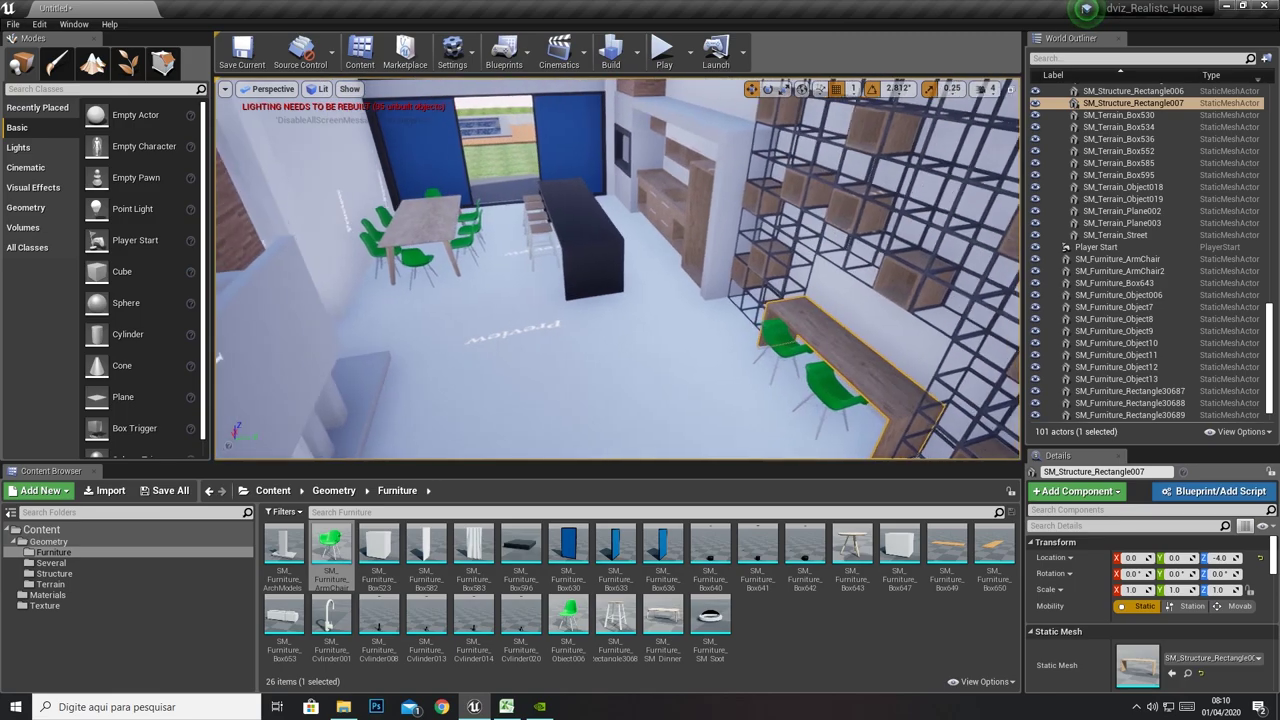
# Add the Cylinder001 faucet and position it over the kitchen sink
pyautogui.moveTo(330, 620); pyautogui.dragTo(699, 176)
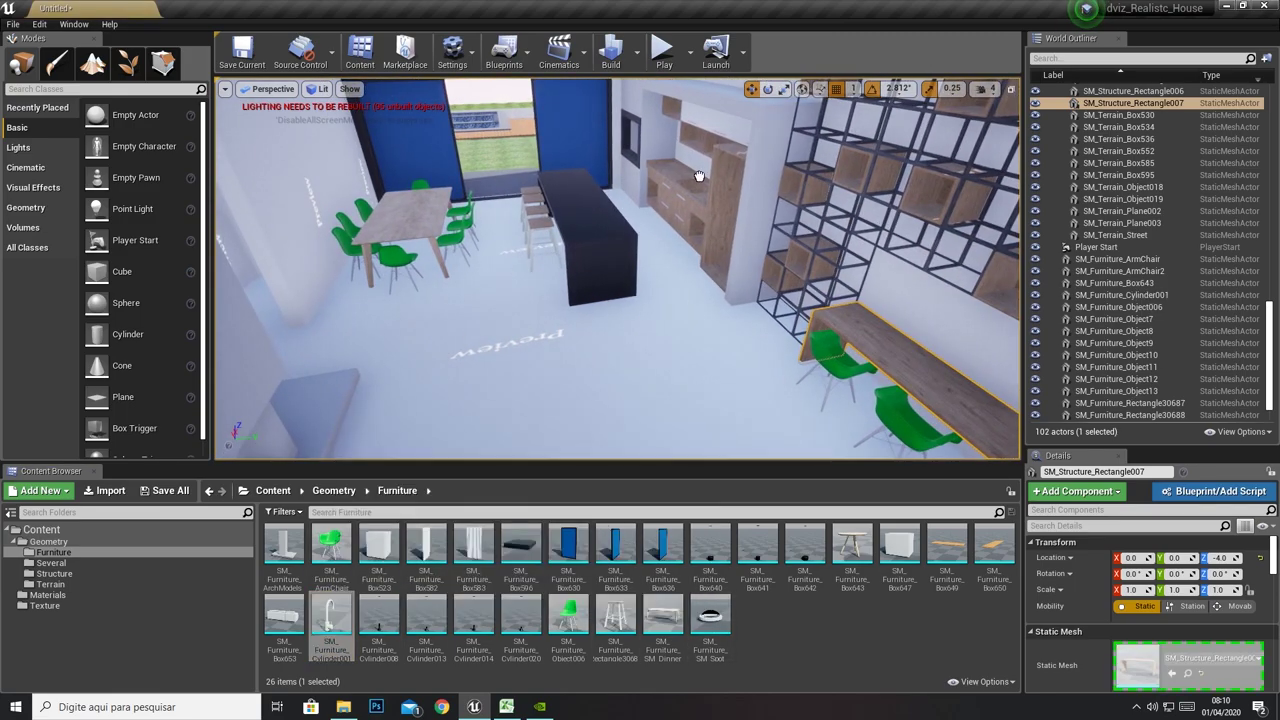
pyautogui.press('f')
pyautogui.moveTo(703, 185); pyautogui.dragTo(703, 185, button='right')
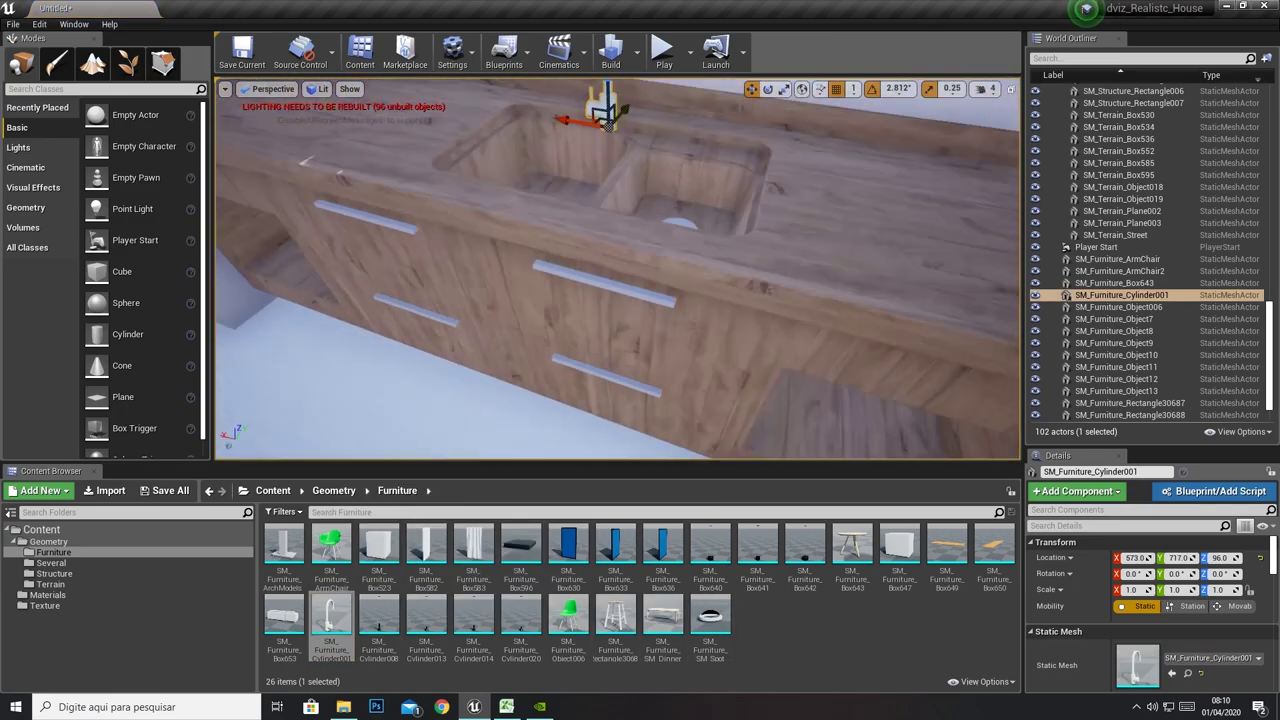
pyautogui.moveTo(692, 242); pyautogui.dragTo(692, 242, button='right')
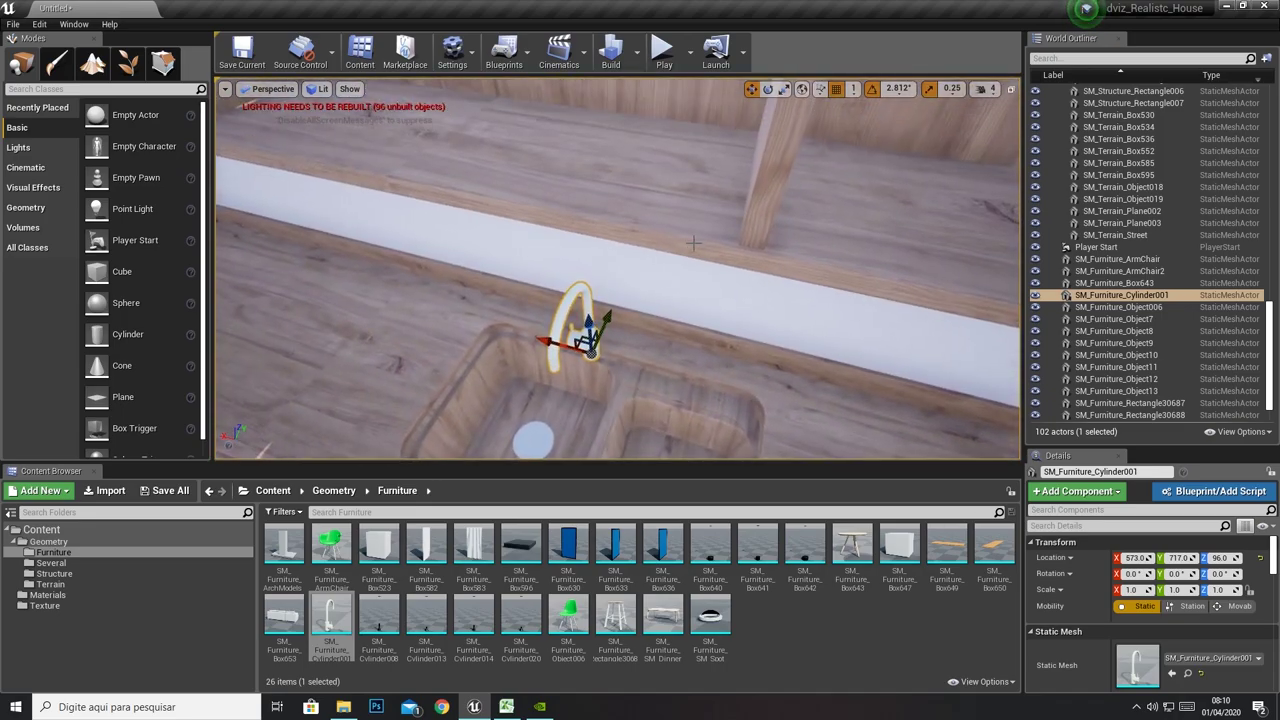
pyautogui.moveTo(590, 333); pyautogui.dragTo(625, 362)
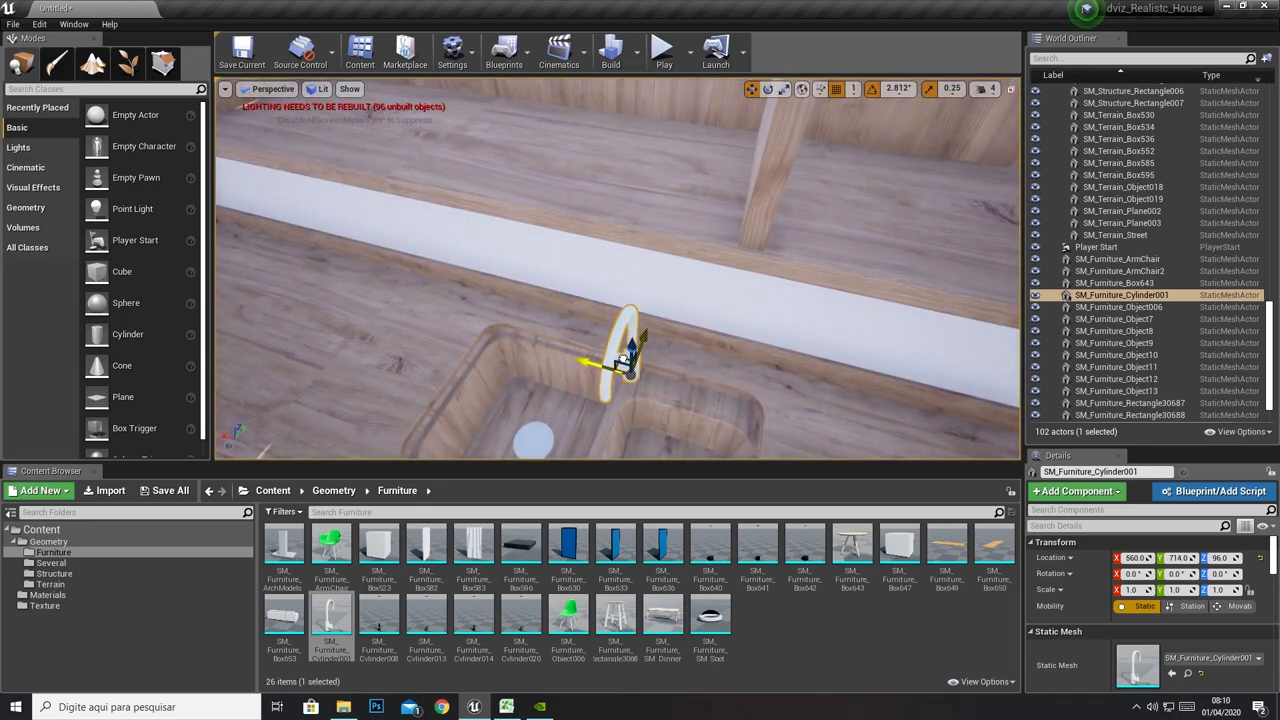
pyautogui.moveTo(625, 362); pyautogui.dragTo(654, 363, button='right')
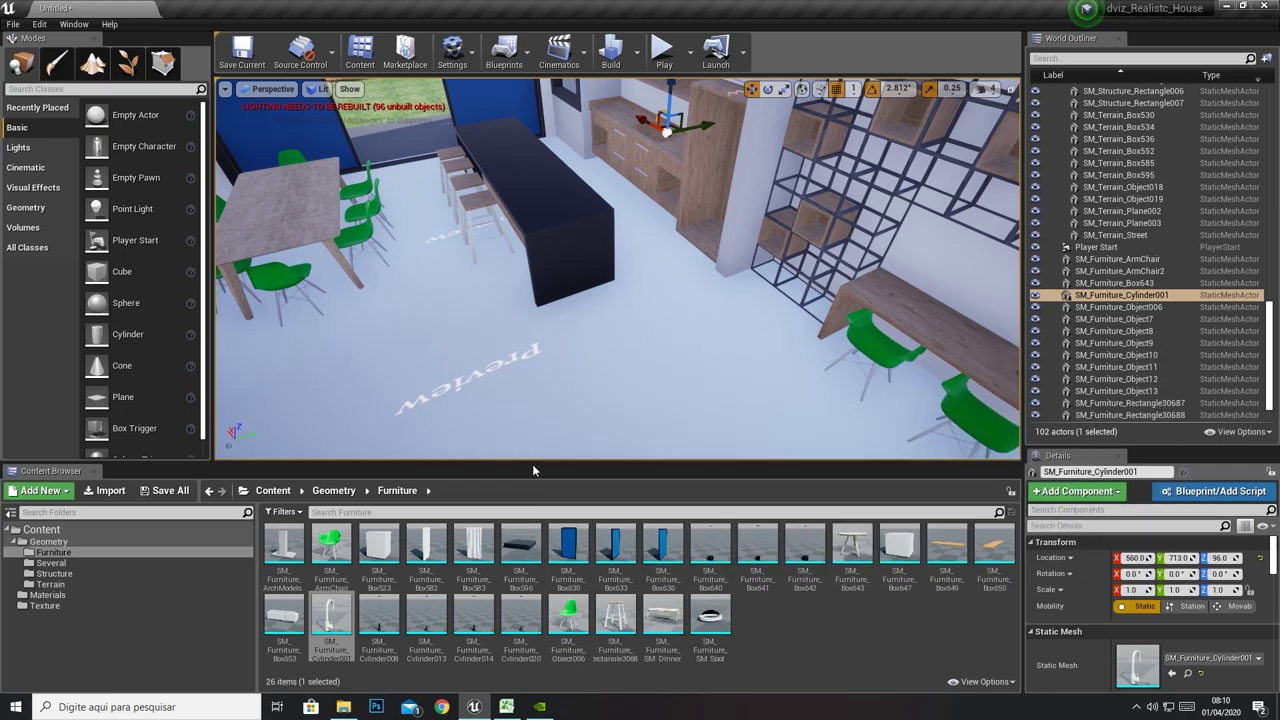
pyautogui.moveTo(532, 455)
pyautogui.mouseDown(button='right')
pyautogui.moveTo(600, 380)
pyautogui.moveTo(480, 403)
pyautogui.mouseUp(button='right')
# Place the white L-shaped sofa SM_Furniture_Box653 in the living area at 18.0, 417.0
pyautogui.moveTo(284, 620); pyautogui.dragTo(587, 331)
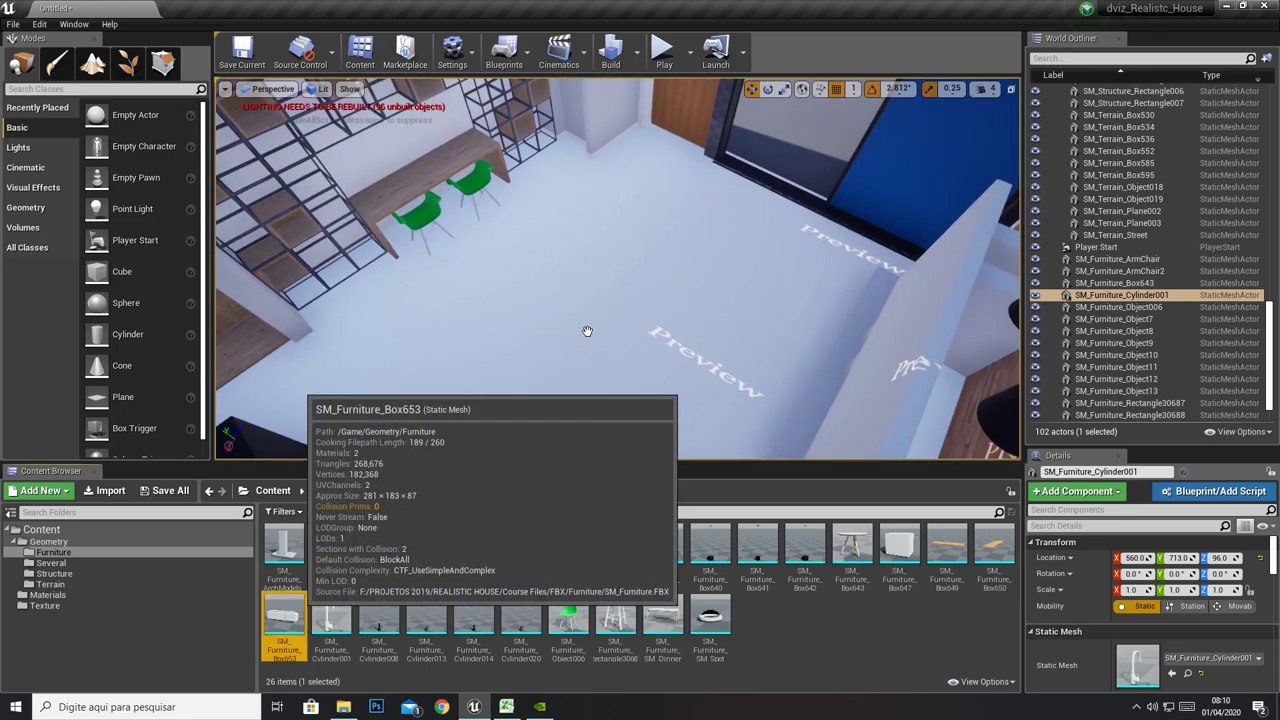
pyautogui.moveTo(639, 297); pyautogui.dragTo(686, 280)
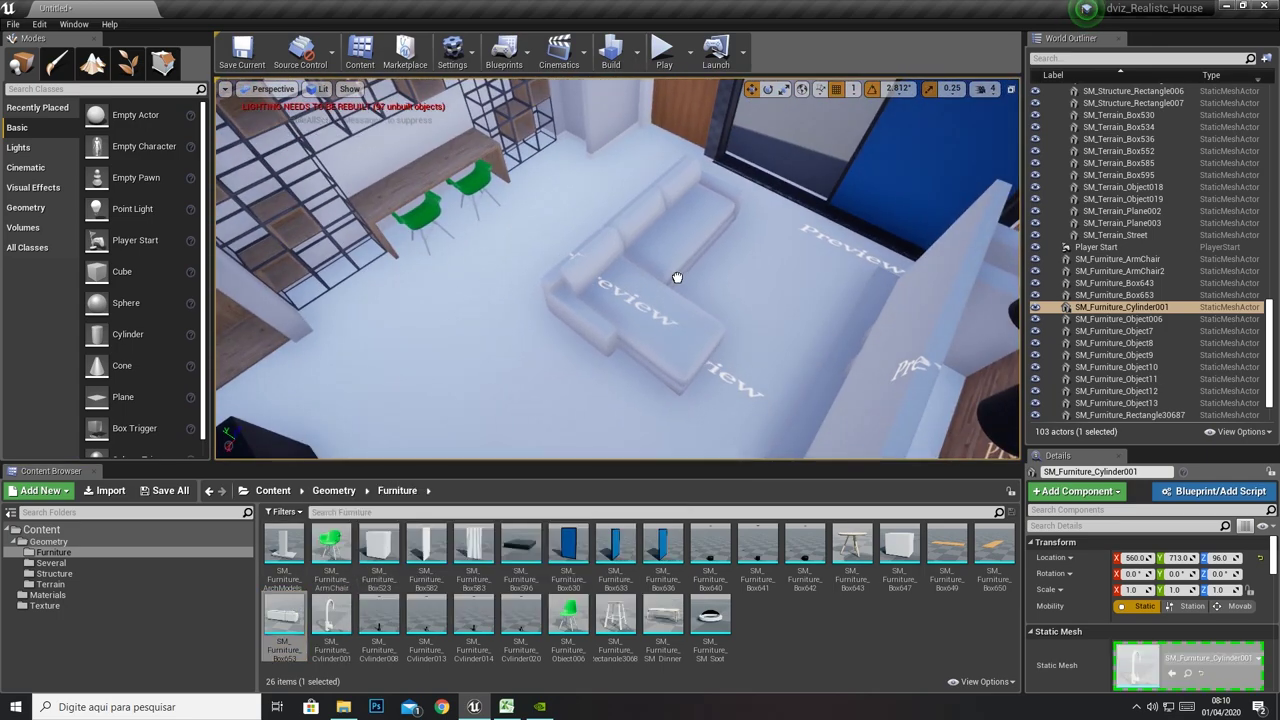
pyautogui.press('f')
pyautogui.moveTo(686, 280)
pyautogui.keyDown('alt'); pyautogui.mouseDown()
pyautogui.moveTo(686, 330)
pyautogui.moveTo(686, 250)
pyautogui.mouseUp(); pyautogui.keyUp('alt')
pyautogui.moveTo(600, 285)
pyautogui.mouseDown()
pyautogui.moveTo(678, 272)
pyautogui.moveTo(632, 450)
pyautogui.moveTo(420, 450)
pyautogui.mouseUp()
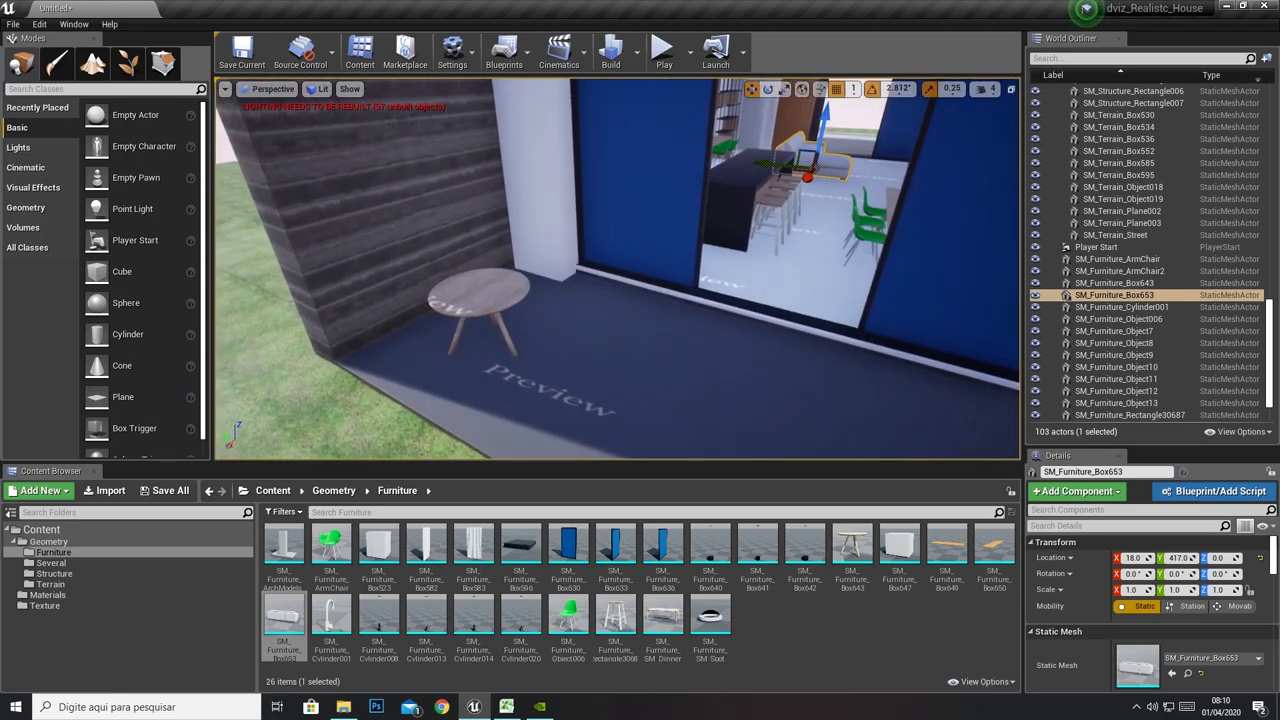
# Copy a green chair over to the round patio table and nudge the table slightly
pyautogui.click(868, 237)
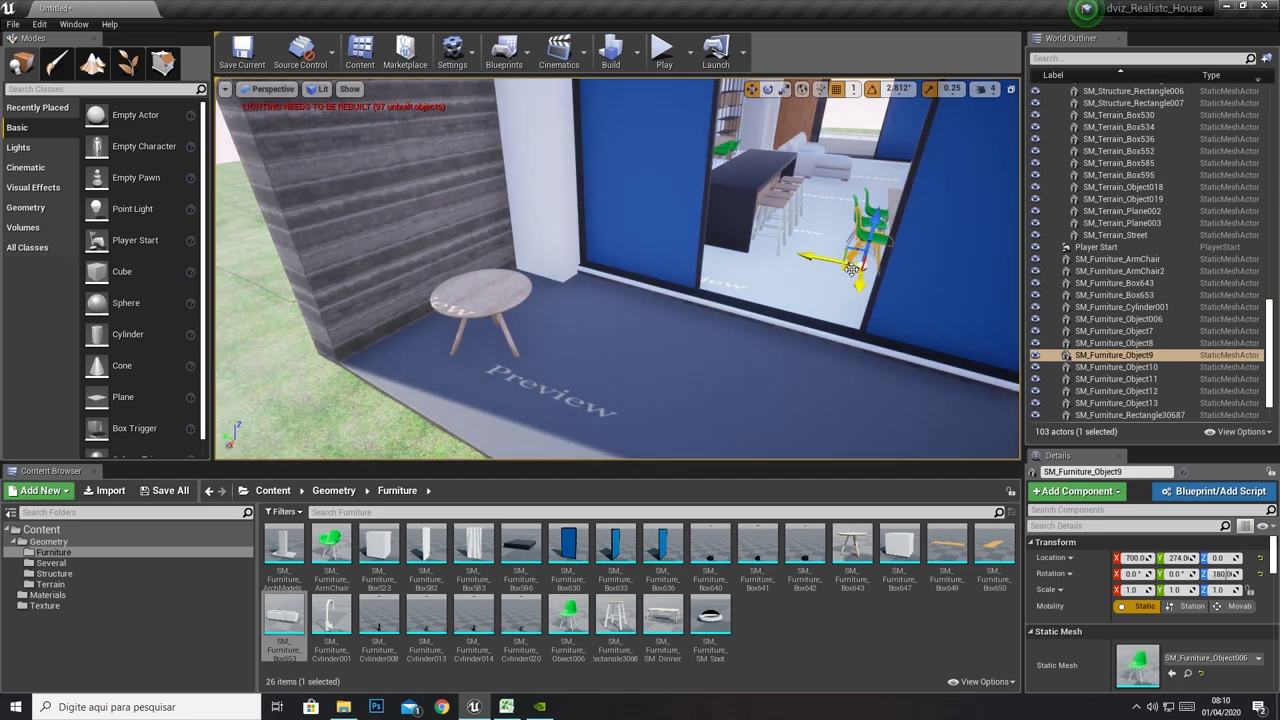
pyautogui.keyDown('alt'); pyautogui.moveTo(850, 268); pyautogui.dragTo(770, 262); pyautogui.keyUp('alt')
pyautogui.moveTo(493, 409); pyautogui.dragTo(366, 395)
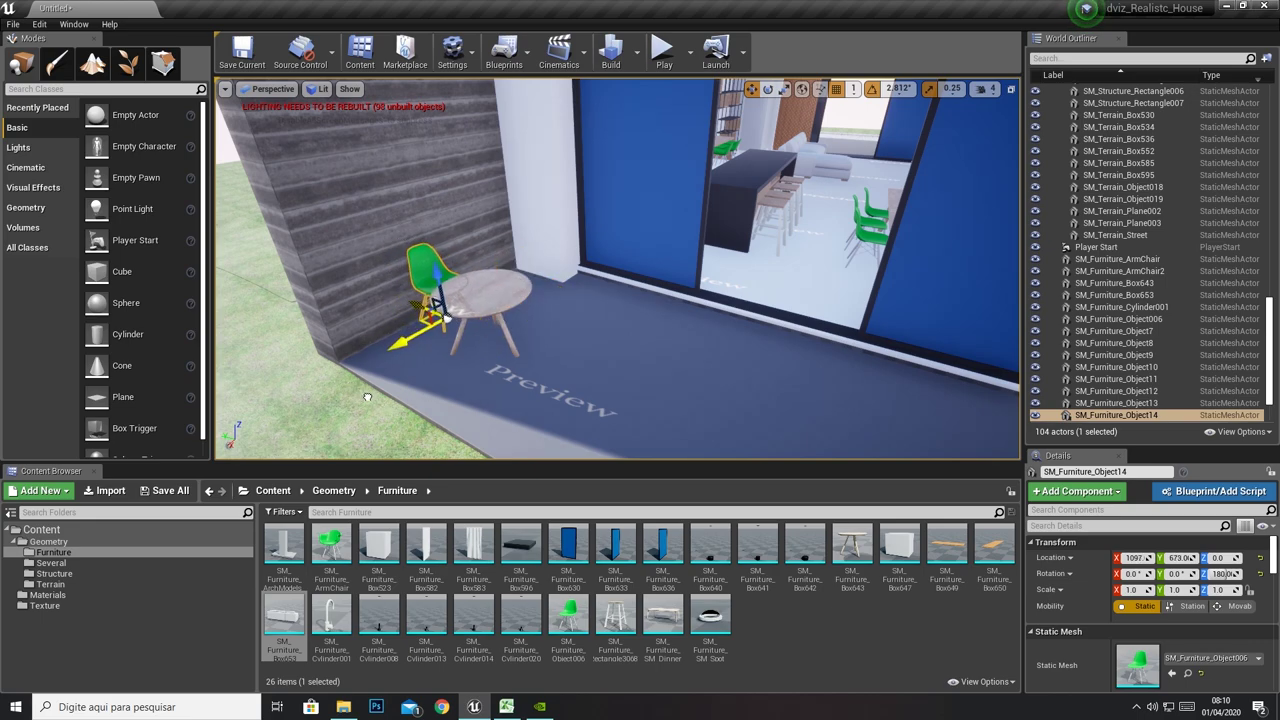
pyautogui.click(485, 312)
pyautogui.moveTo(455, 330); pyautogui.dragTo(463, 334)
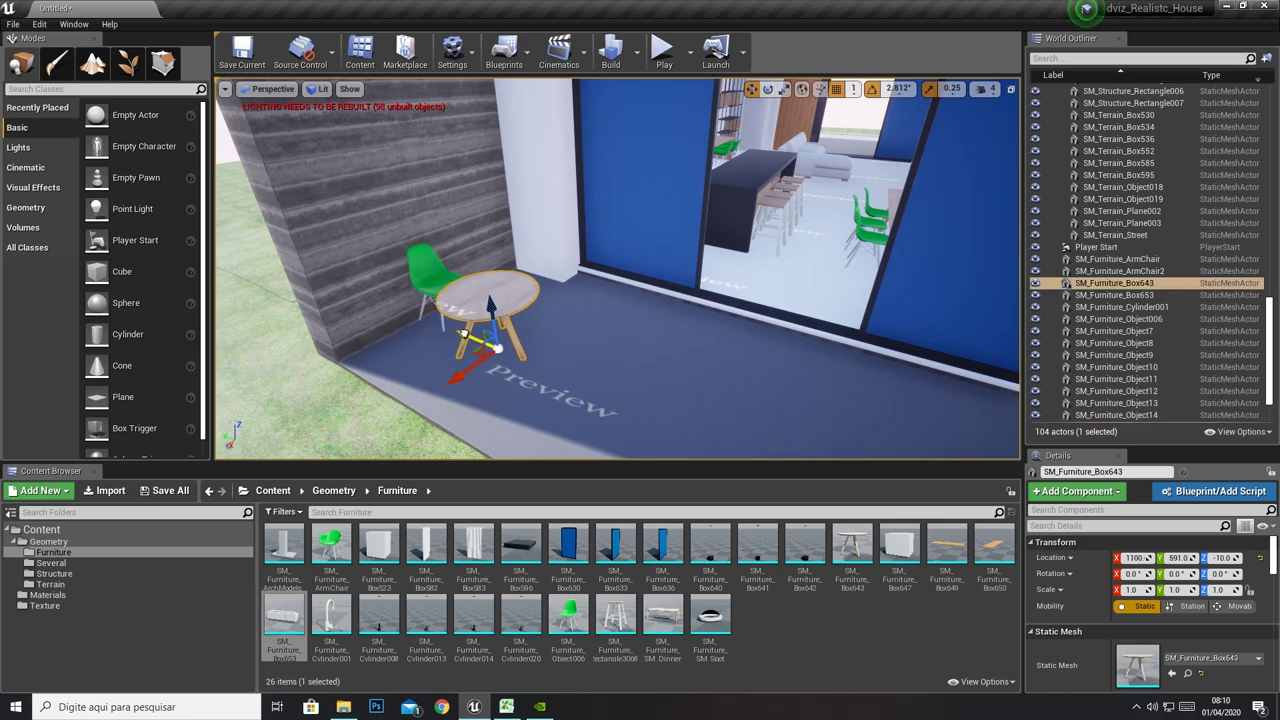
pyautogui.press('f')
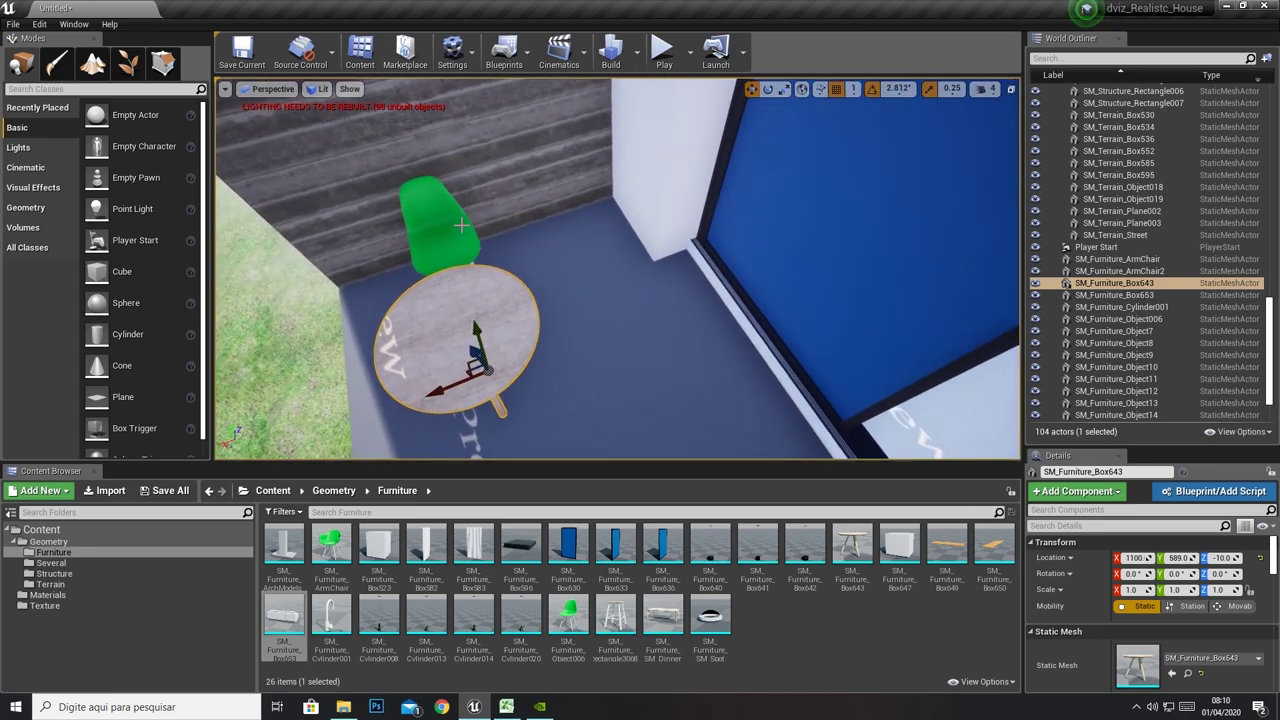
# Nudge the green chair closer to the table and switch to the four-view layout
pyautogui.click(455, 250)
pyautogui.moveTo(441, 263); pyautogui.dragTo(432, 276)
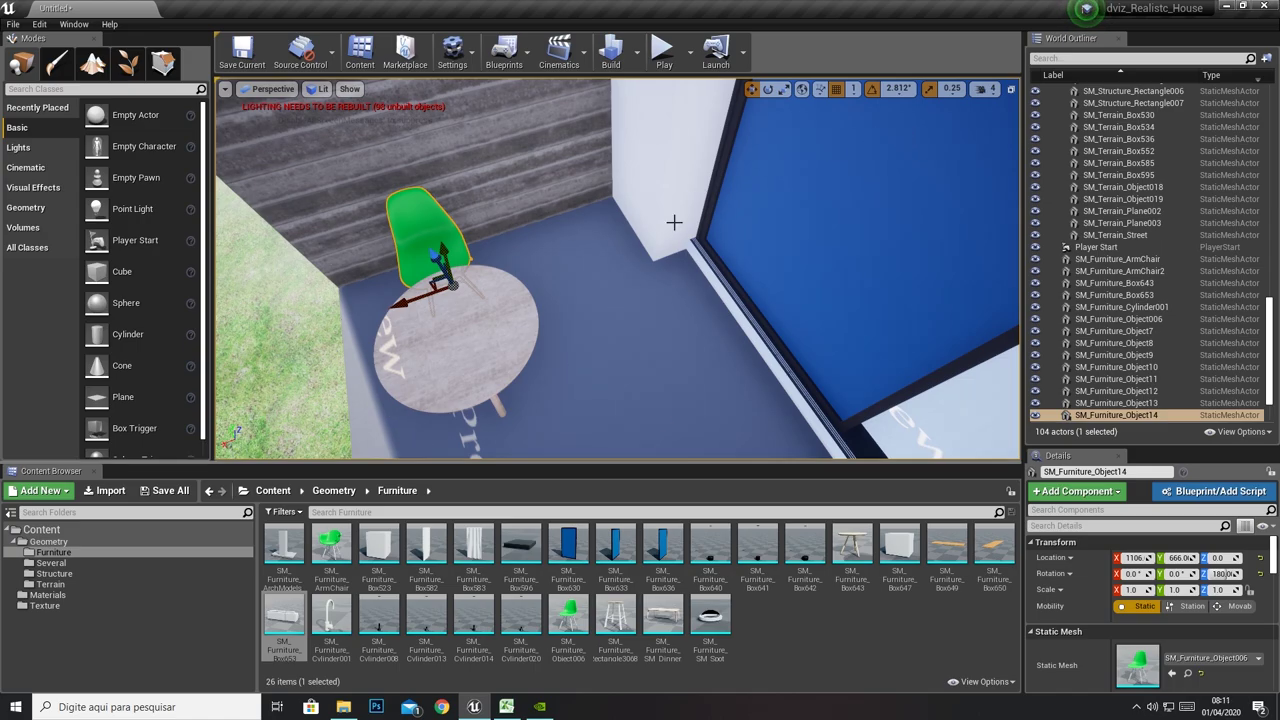
pyautogui.moveTo(420, 305); pyautogui.dragTo(530, 296, button='right')
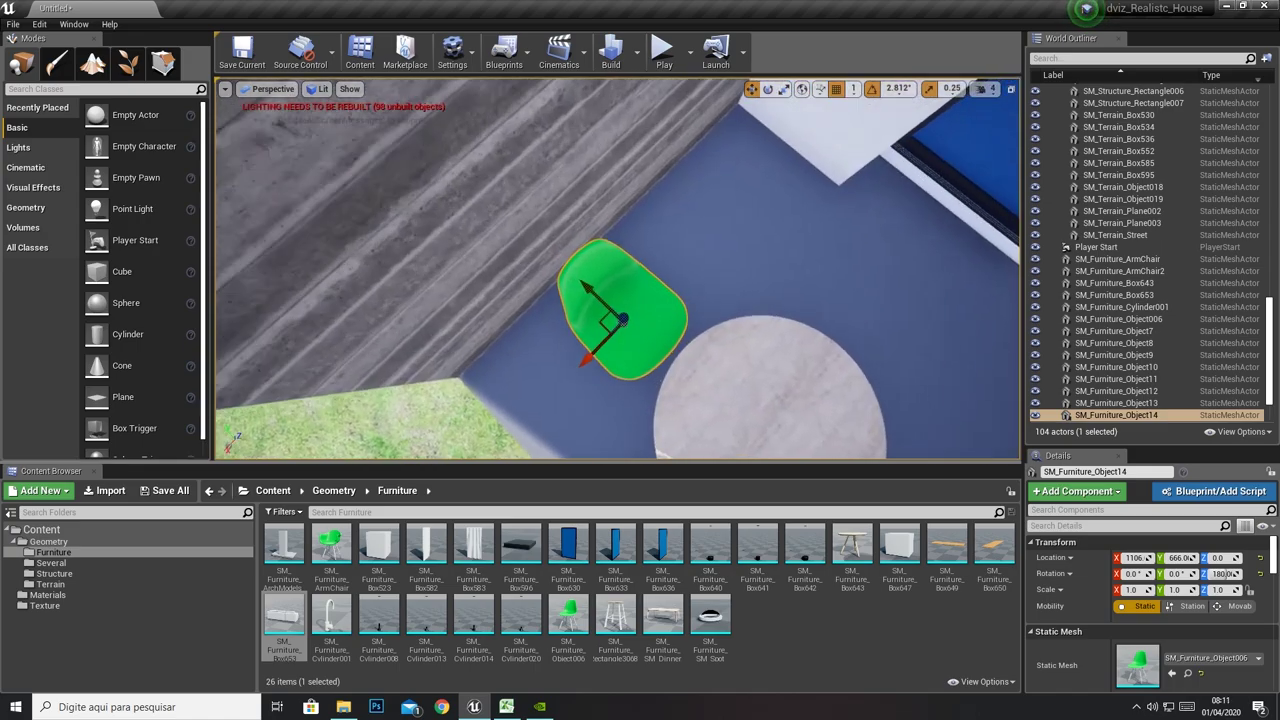
pyautogui.moveTo(530, 296); pyautogui.dragTo(560, 305)
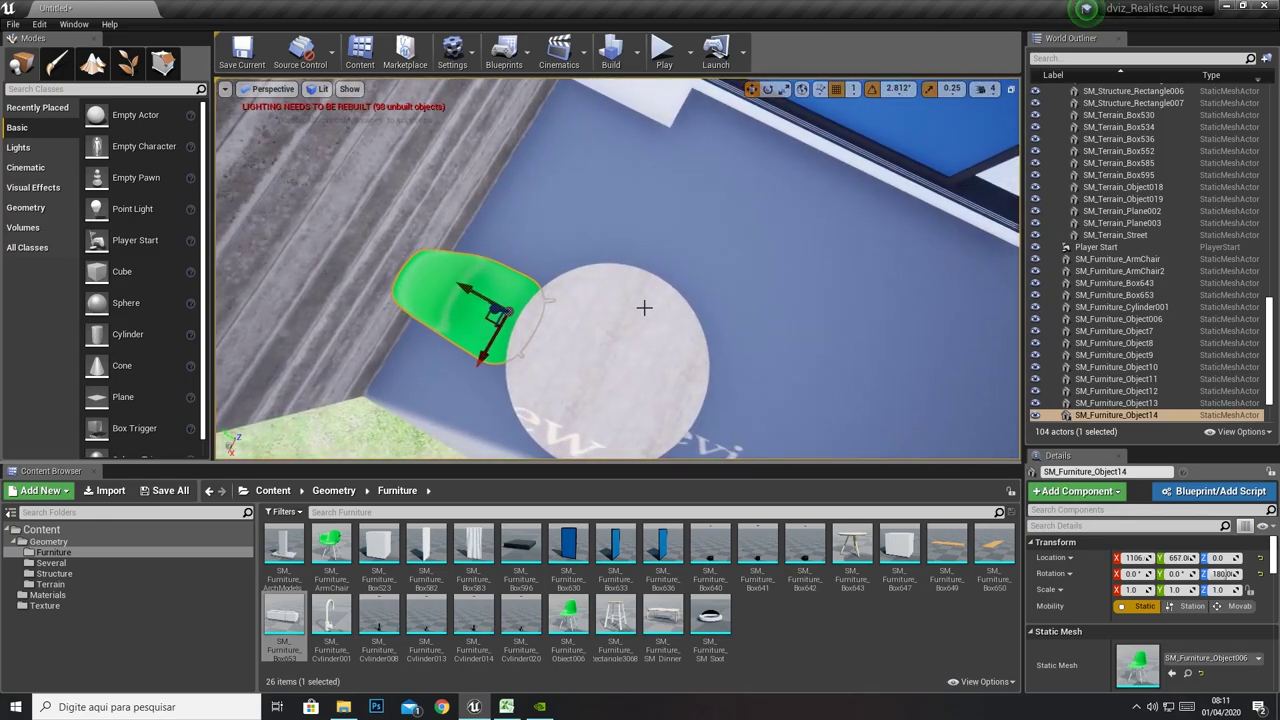
pyautogui.moveTo(485, 317); pyautogui.dragTo(484, 311)
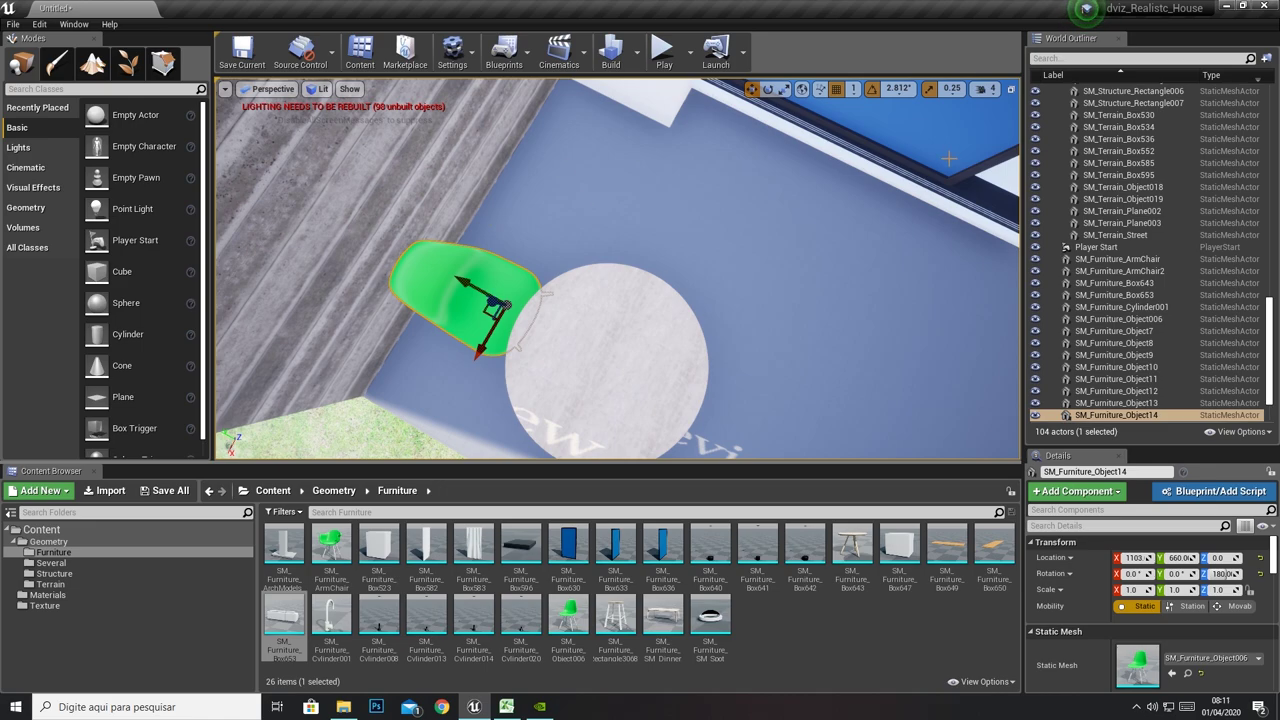
pyautogui.click(1010, 89)
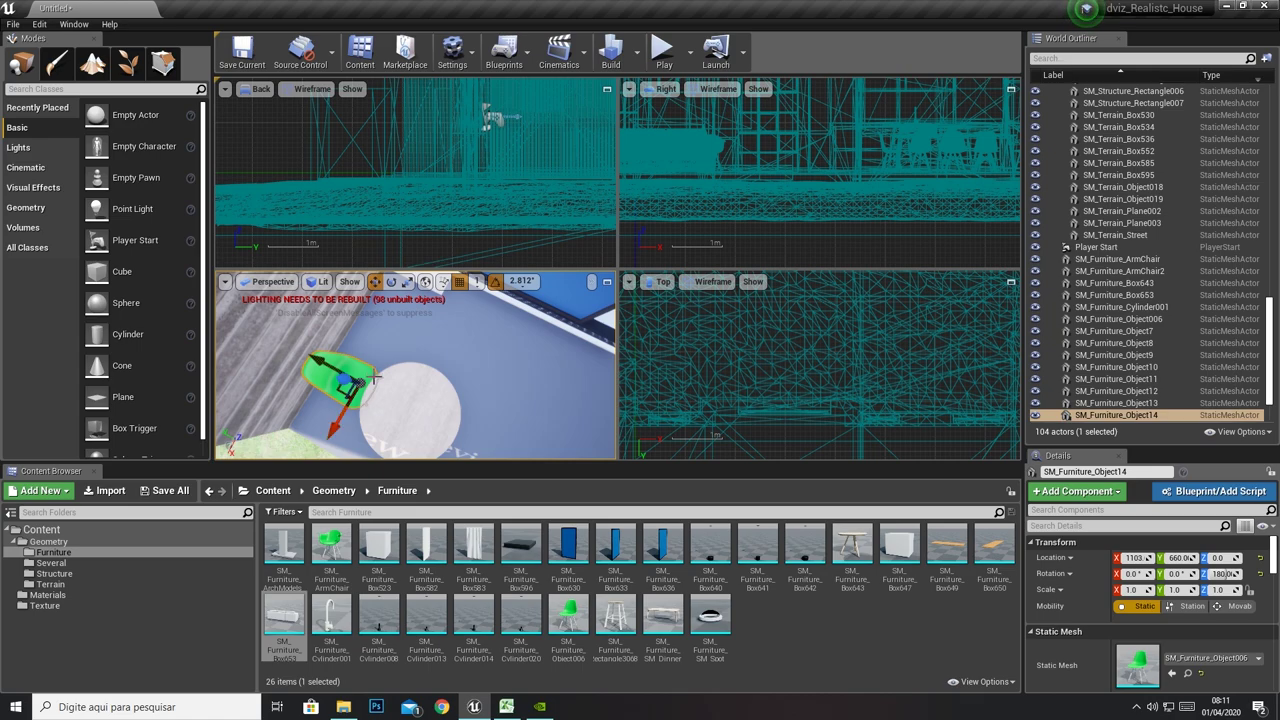
# Maximize the Top view and frame the dining area around the round table
pyautogui.click(1011, 284)
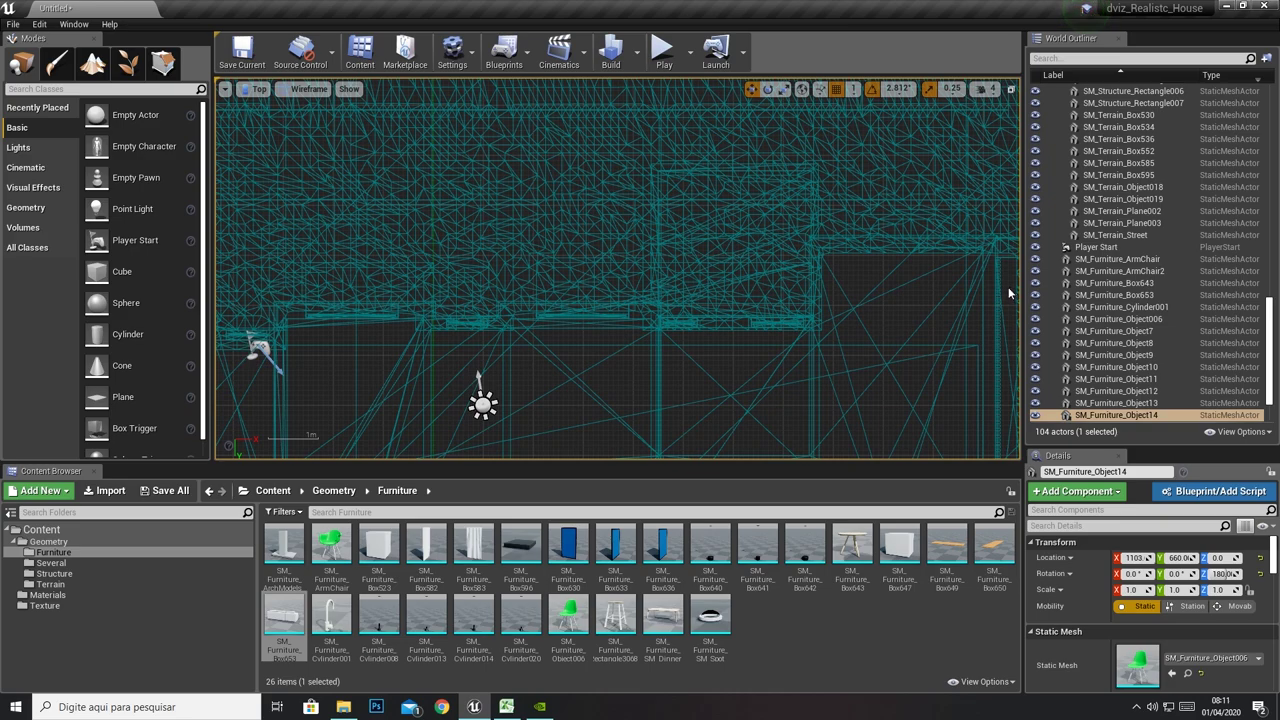
pyautogui.press('f')
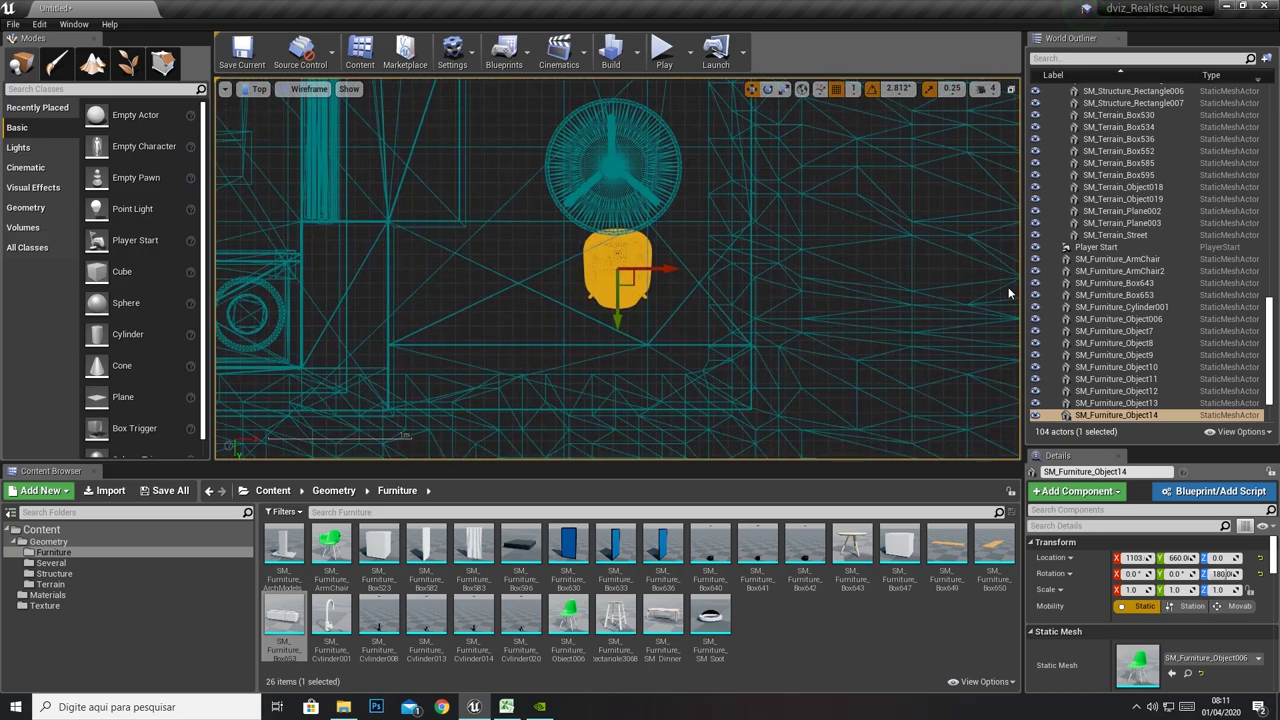
pyautogui.scroll(-2, 1008, 287)
pyautogui.scroll(-4, 497, 249)
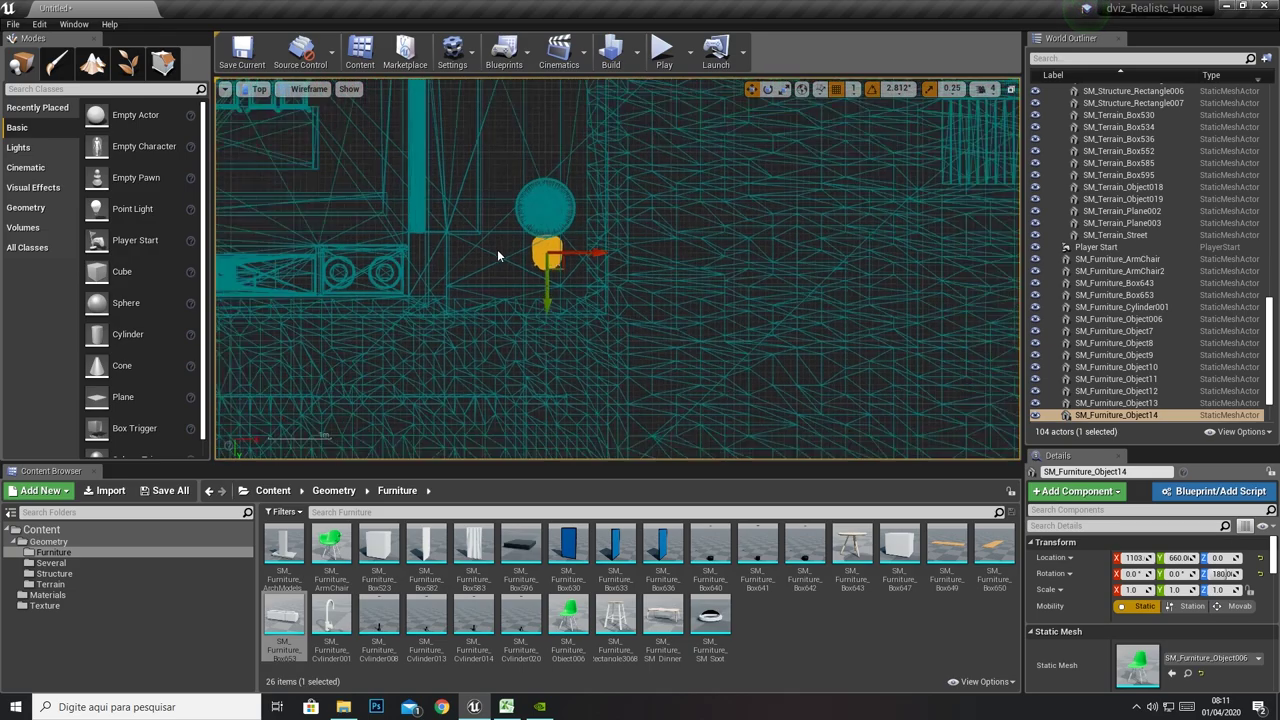
pyautogui.click(389, 276)
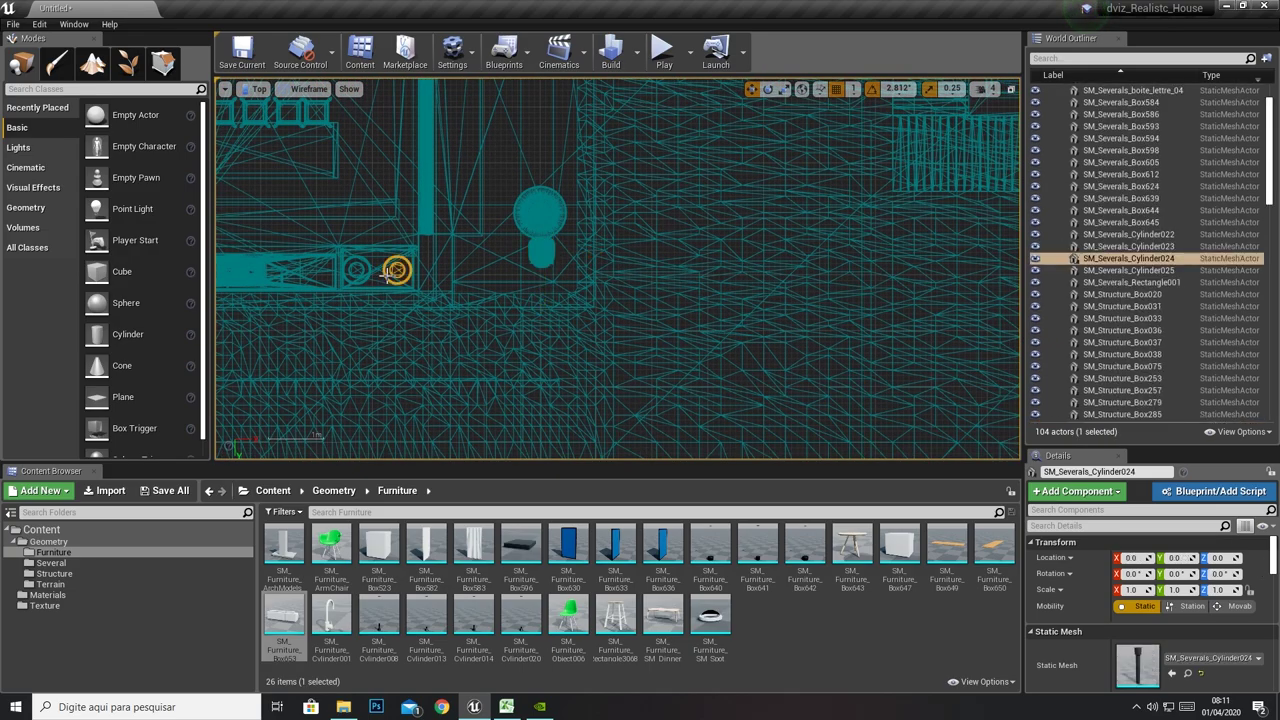
pyautogui.moveTo(387, 276); pyautogui.dragTo(608, 274, button='right')
pyautogui.click(519, 103)
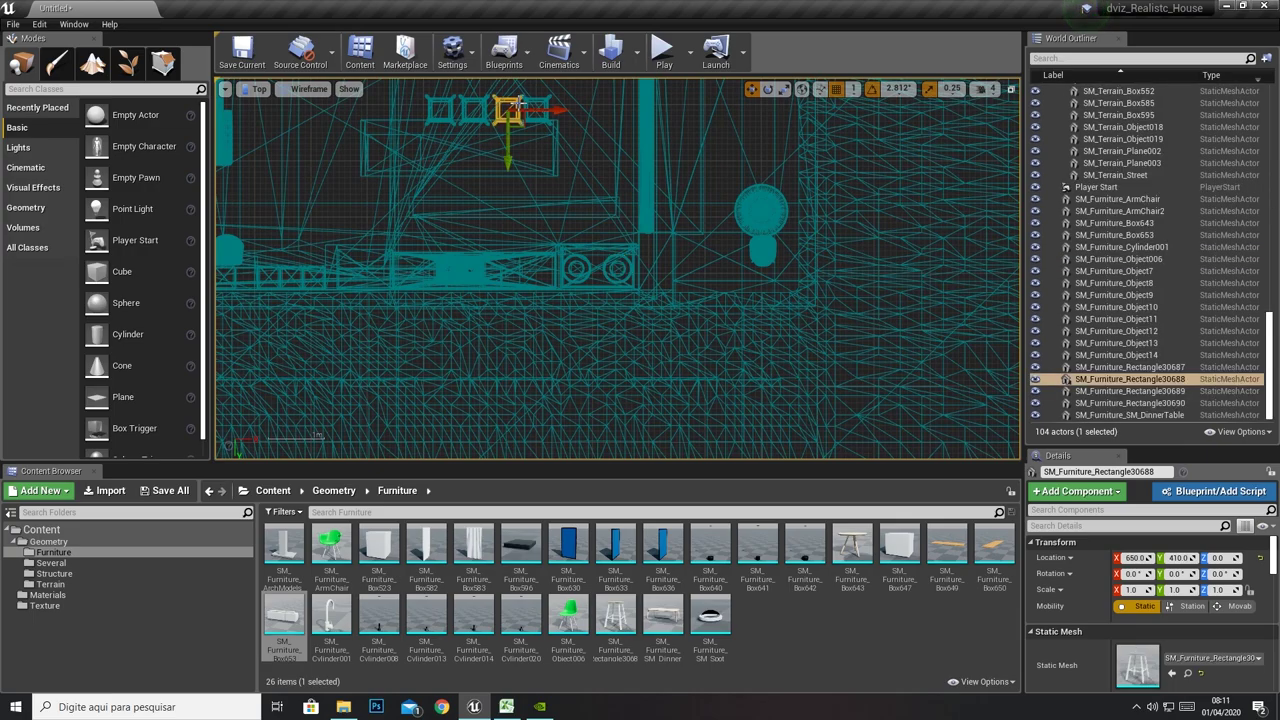
pyautogui.press('f')
pyautogui.click(575, 104)
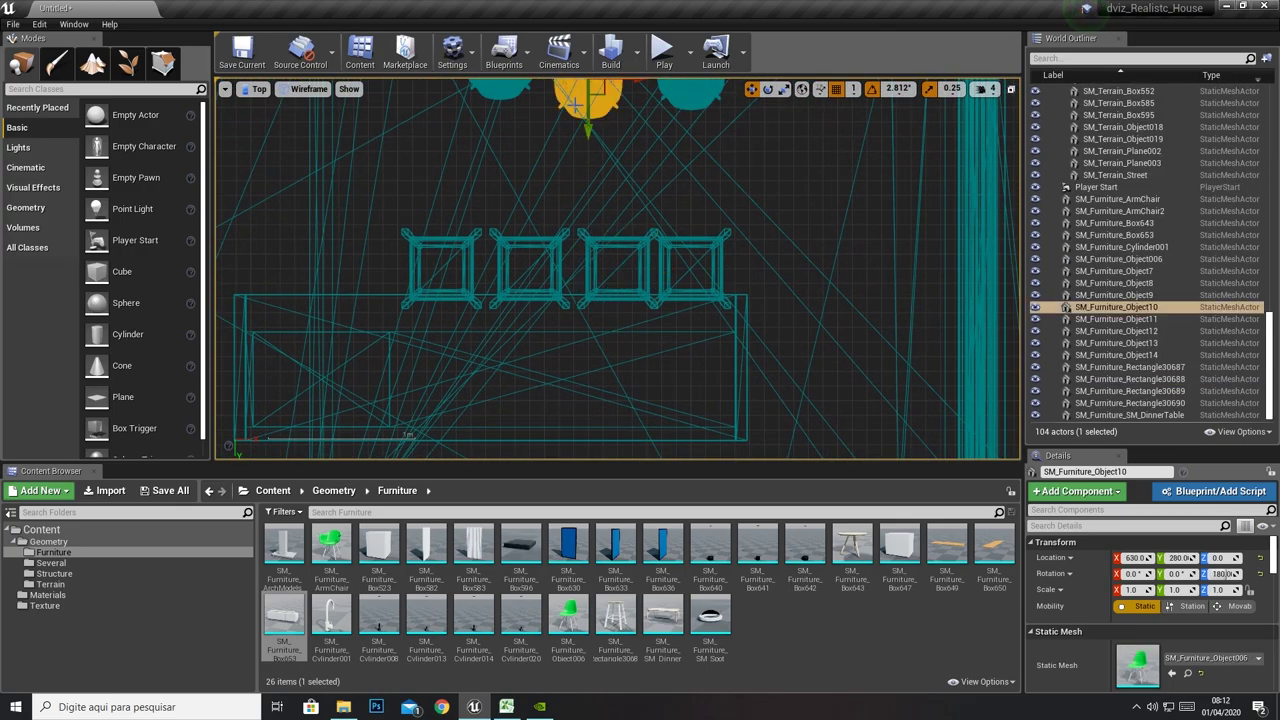
pyautogui.press('f')
pyautogui.scroll(-2, 566, 140)
pyautogui.scroll(-1, 564, 150)
pyautogui.scroll(-1, 578, 176)
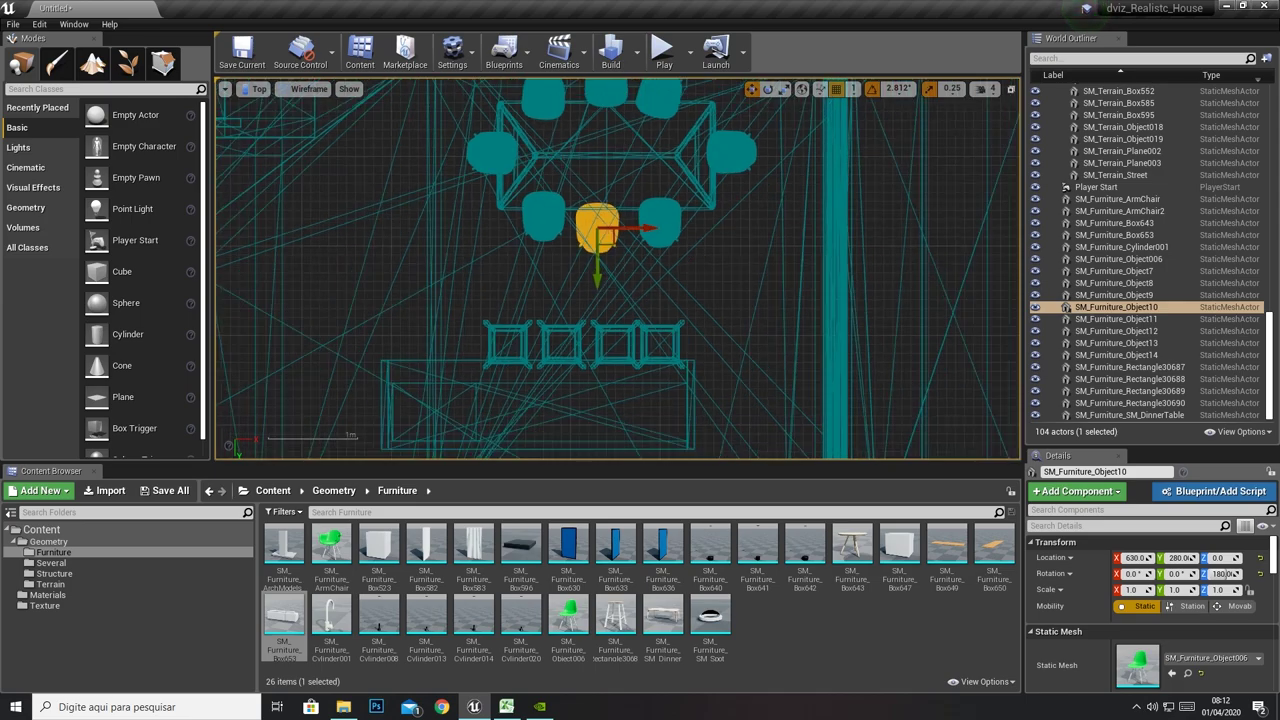
pyautogui.moveTo(580, 178); pyautogui.dragTo(401, 108, button='right')
# Duplicate the chair rotated 180° and place the copy on the table's opposite side
pyautogui.click(655, 423)
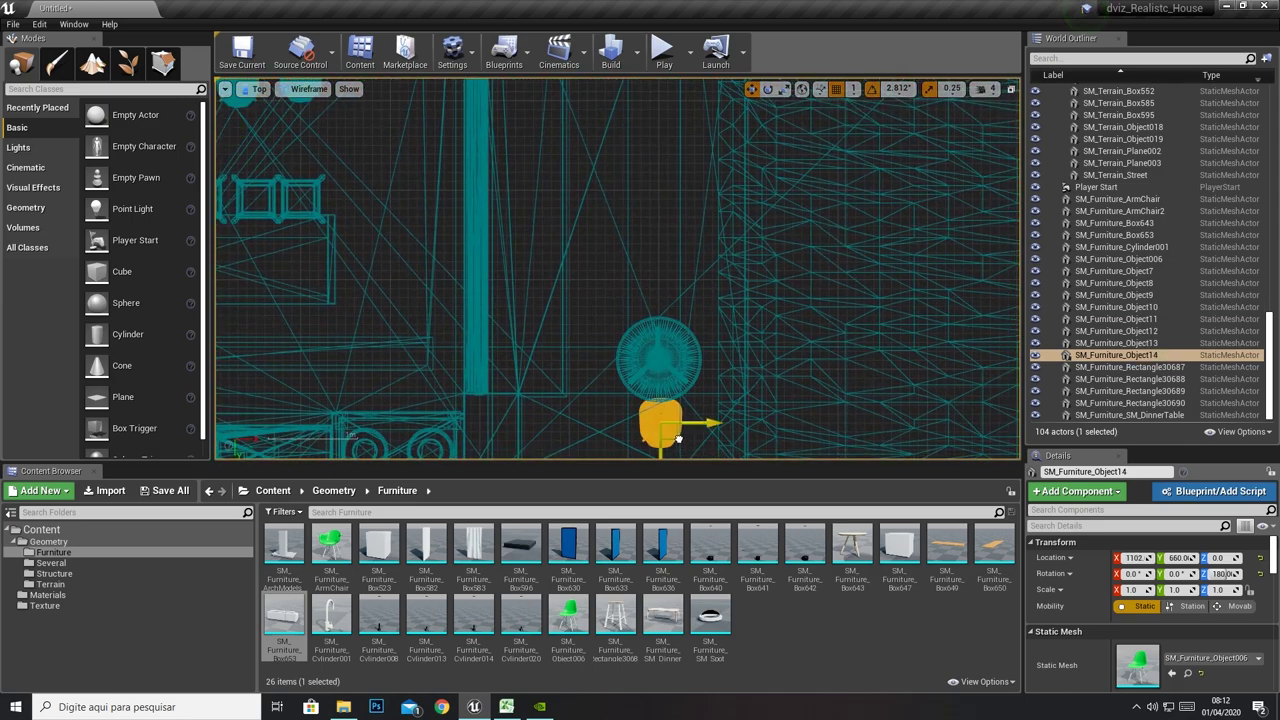
pyautogui.click(766, 90)
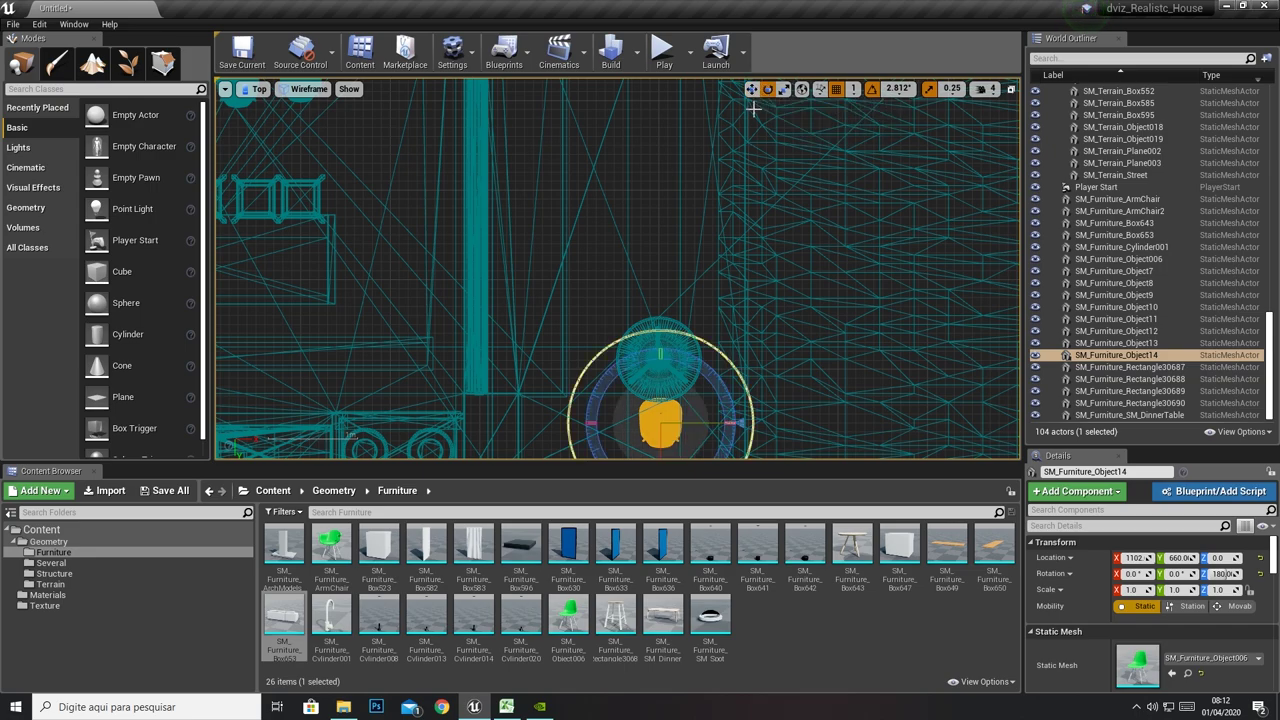
pyautogui.keyDown('alt'); pyautogui.moveTo(691, 372); pyautogui.dragTo(580, 430); pyautogui.keyUp('alt')
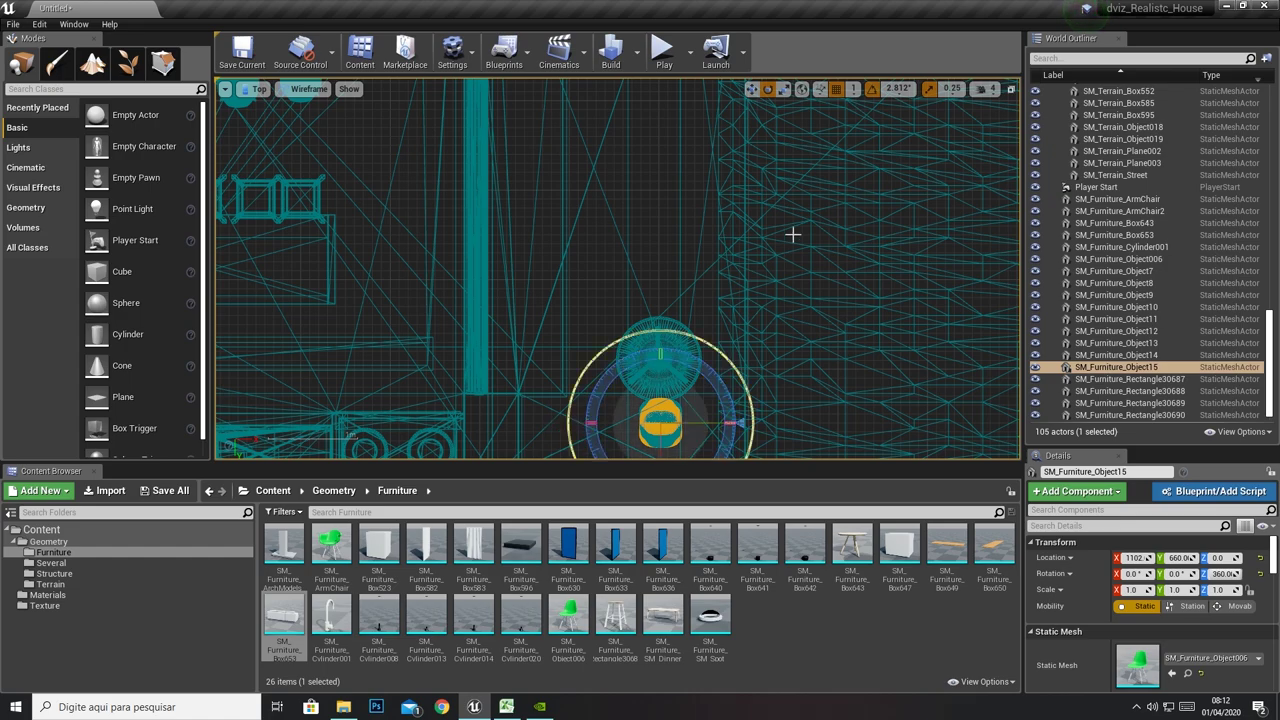
pyautogui.click(753, 89)
pyautogui.moveTo(659, 451); pyautogui.dragTo(672, 334)
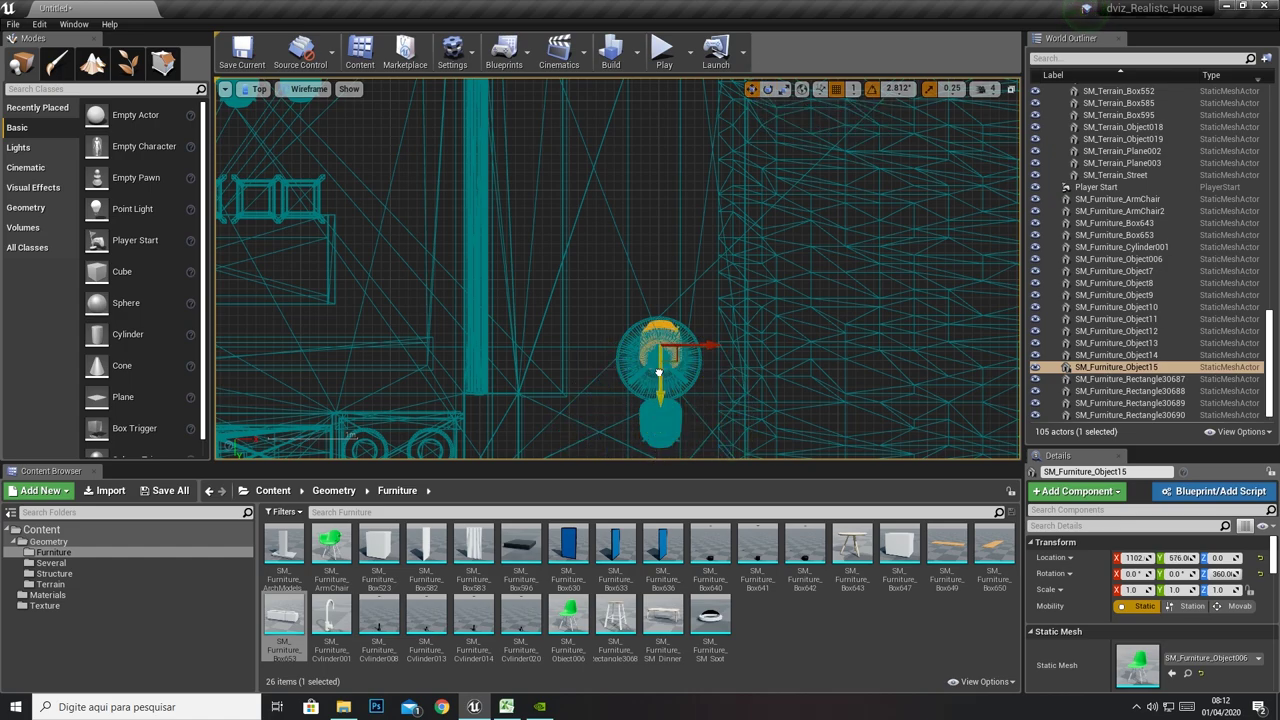
pyautogui.click(660, 443)
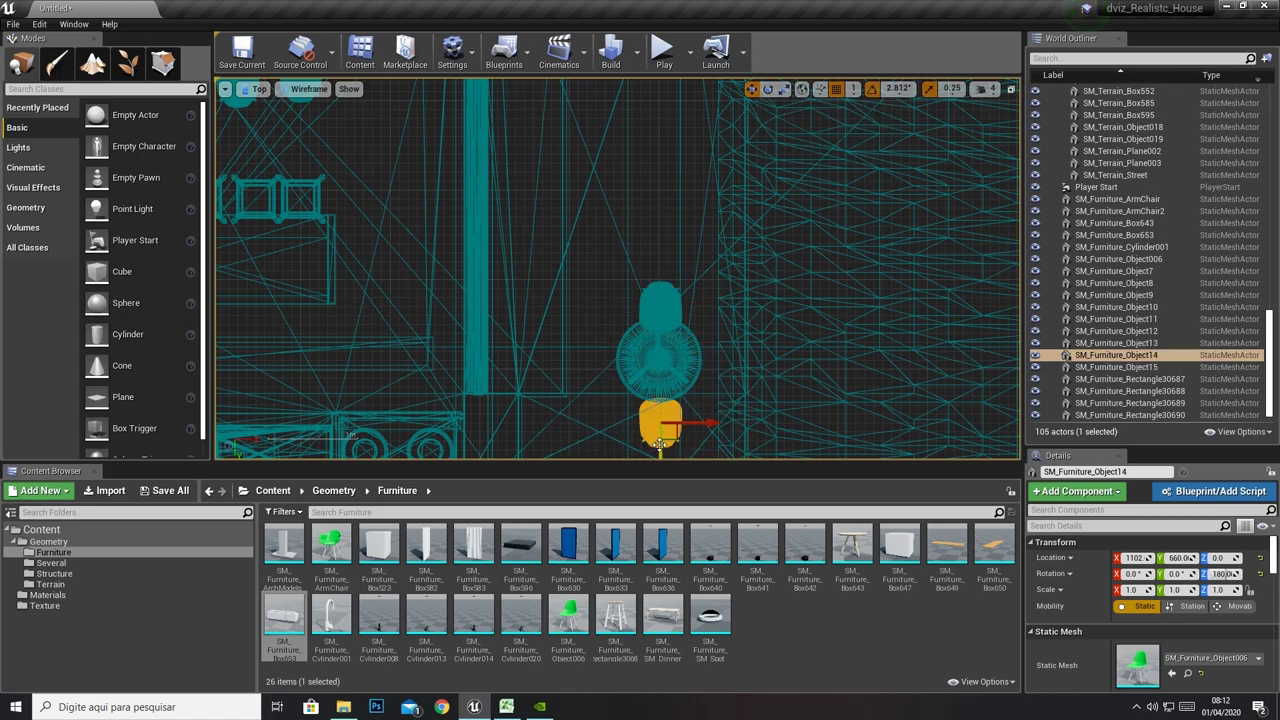
pyautogui.moveTo(659, 453); pyautogui.dragTo(661, 445)
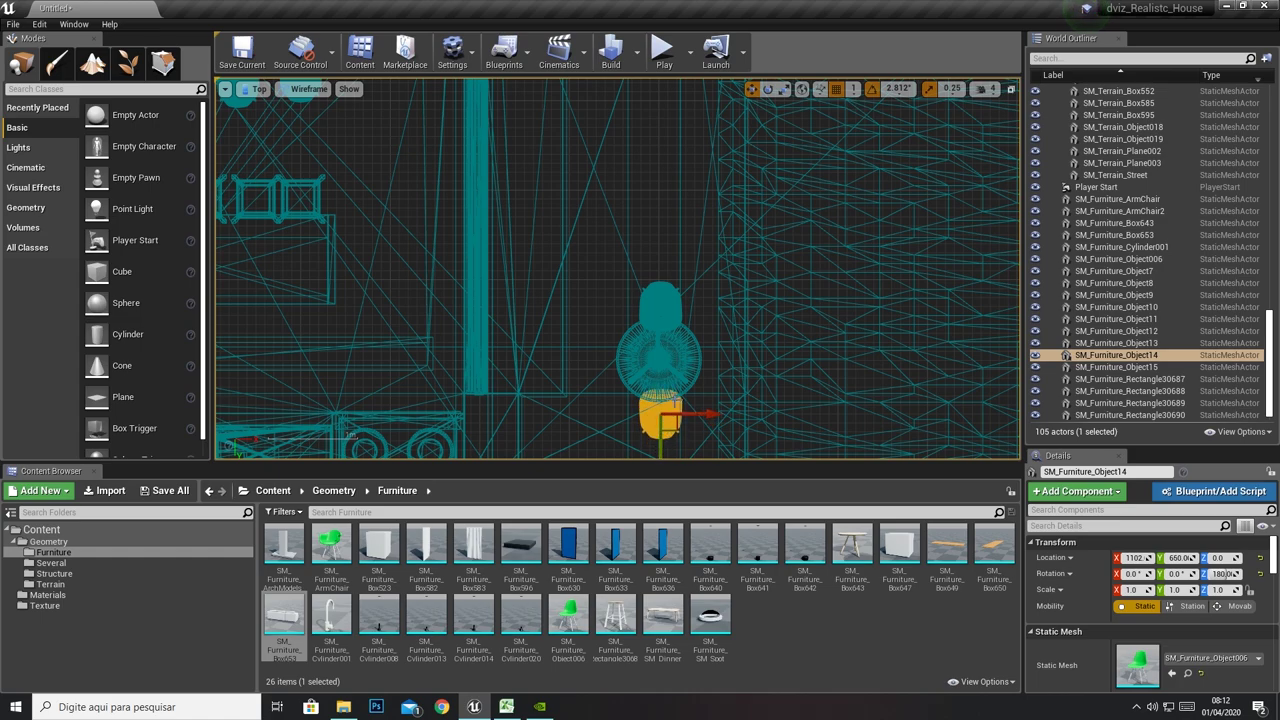
# Duplicate both chairs rotated 90° and place them left and right of the table
pyautogui.keyDown('ctrl'); pyautogui.click(667, 294); pyautogui.keyUp('ctrl')
pyautogui.press('e')
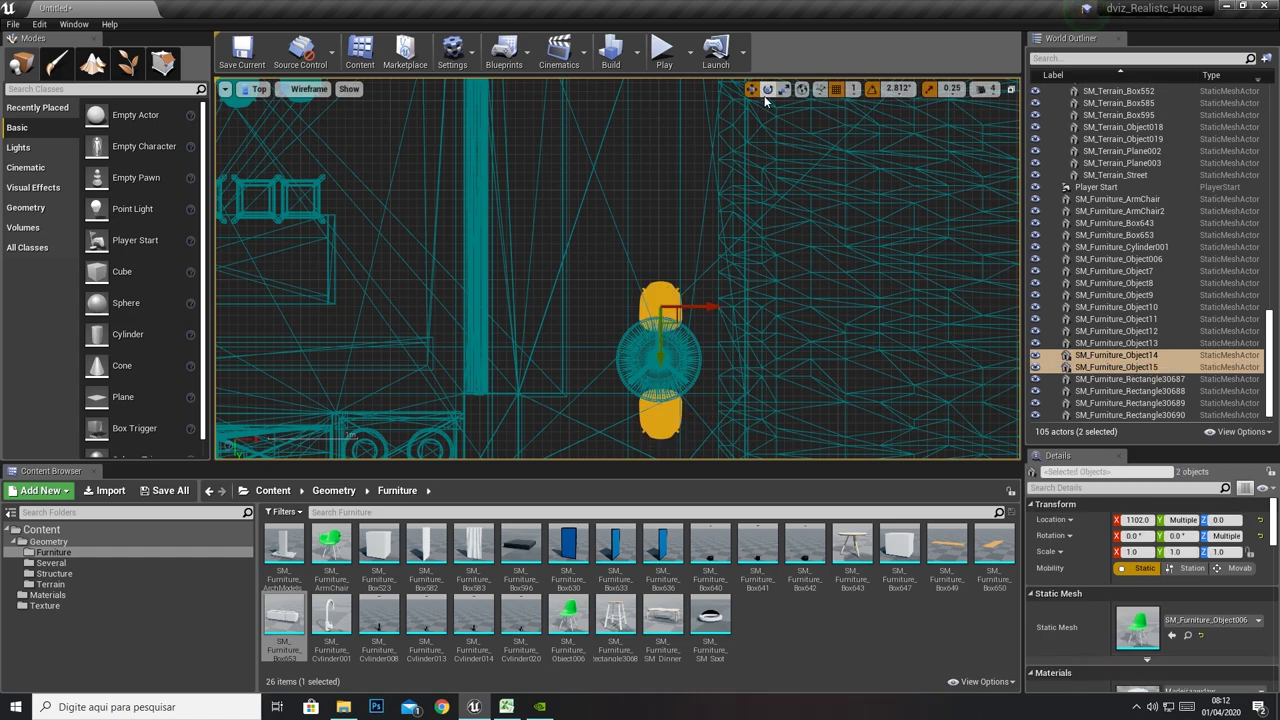
pyautogui.keyDown('alt'); pyautogui.moveTo(716, 250); pyautogui.dragTo(716, 360); pyautogui.keyUp('alt')
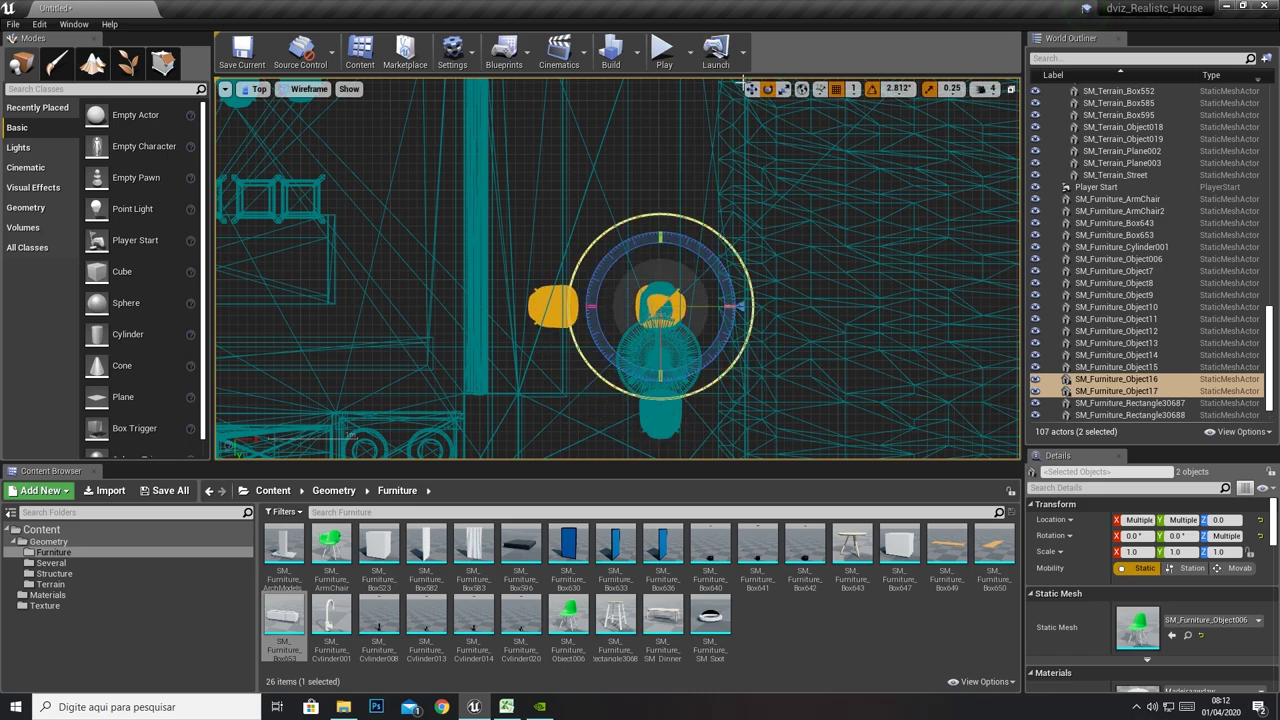
pyautogui.press('w')
pyautogui.moveTo(676, 316); pyautogui.dragTo(726, 373)
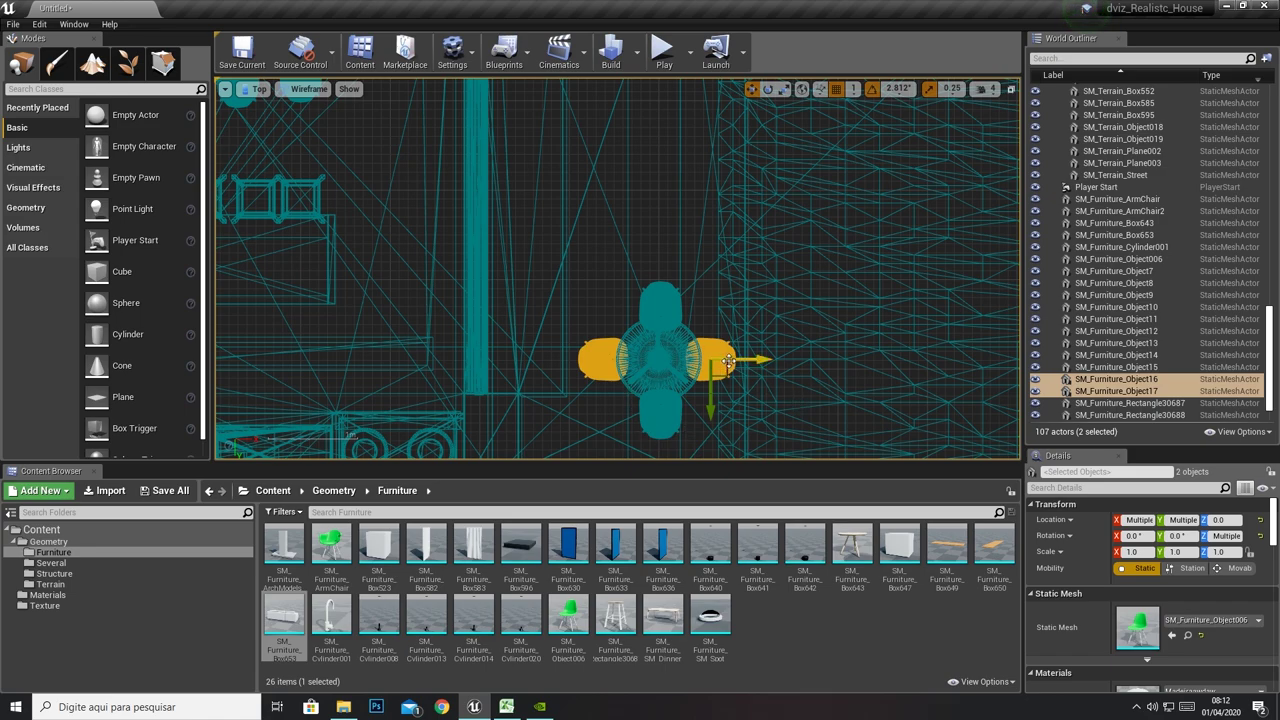
# Lower all four chairs around the round table to Z -13
pyautogui.click(1012, 91)
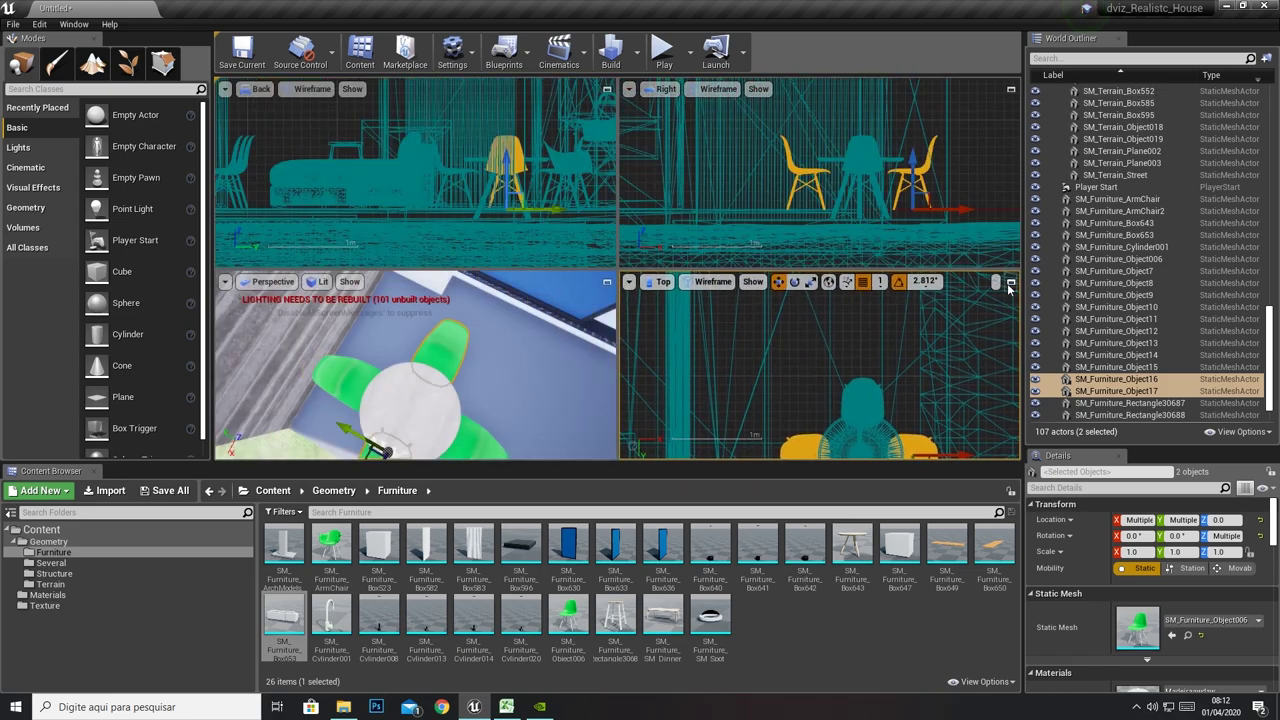
pyautogui.click(1009, 282)
pyautogui.click(1012, 91)
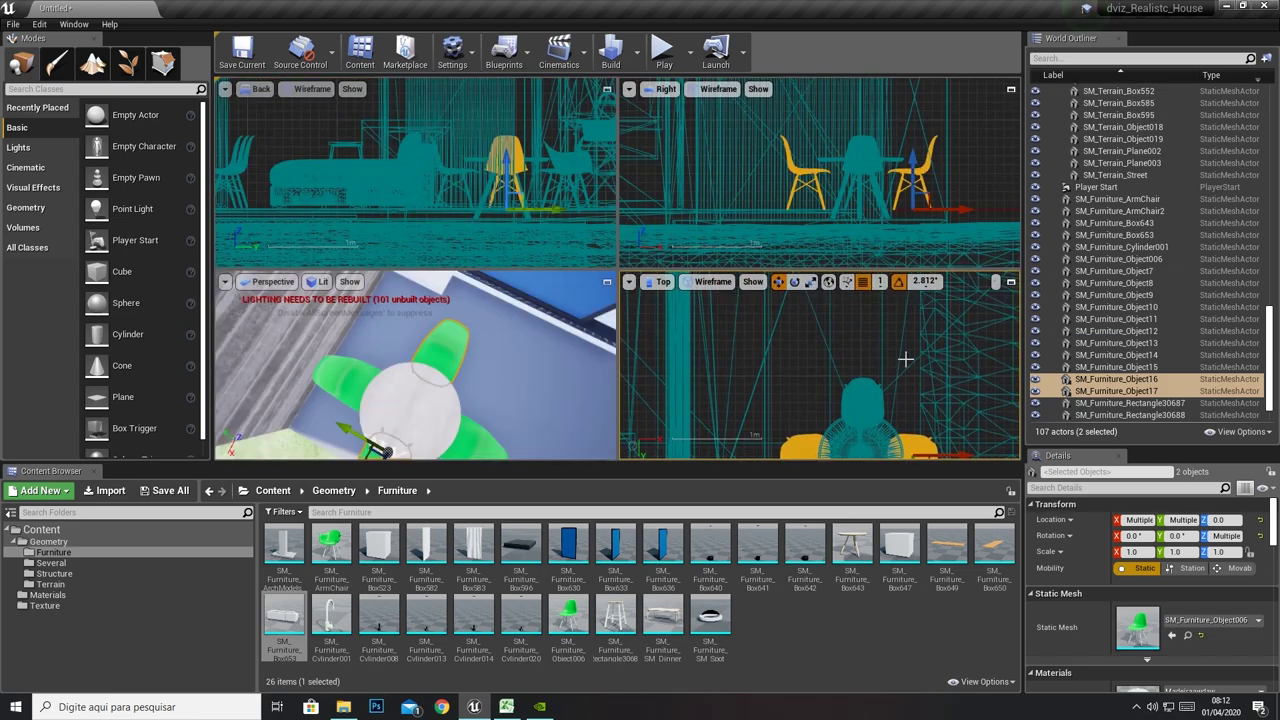
pyautogui.scroll(3, 896, 213)
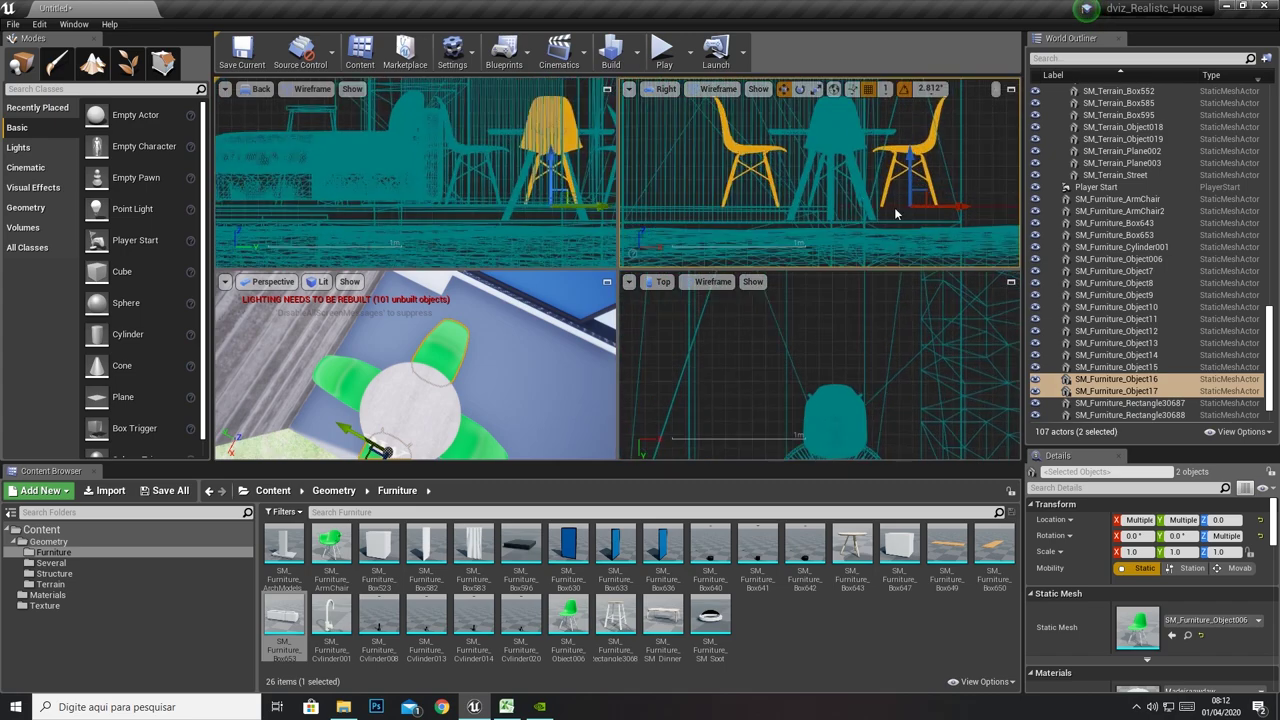
pyautogui.click(908, 148)
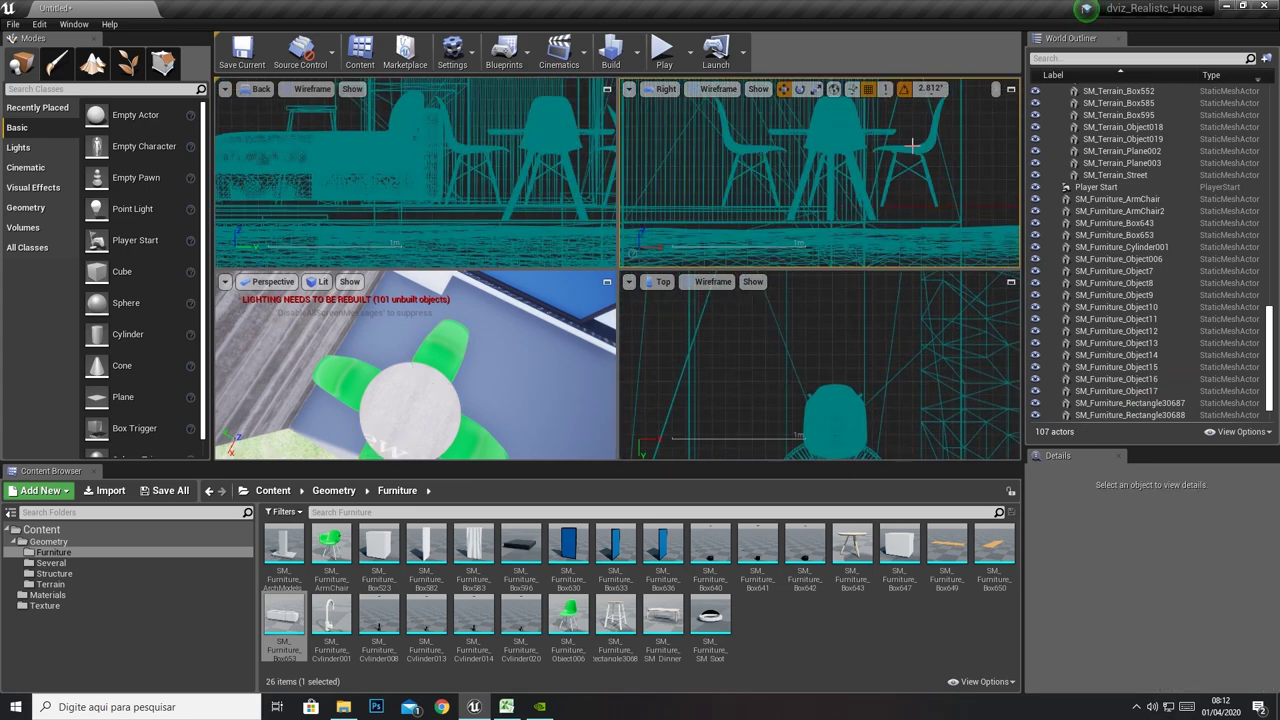
pyautogui.keyDown('ctrl'); pyautogui.click(751, 148); pyautogui.keyUp('ctrl')
pyautogui.keyDown('ctrl'); pyautogui.click(830, 130); pyautogui.keyUp('ctrl')
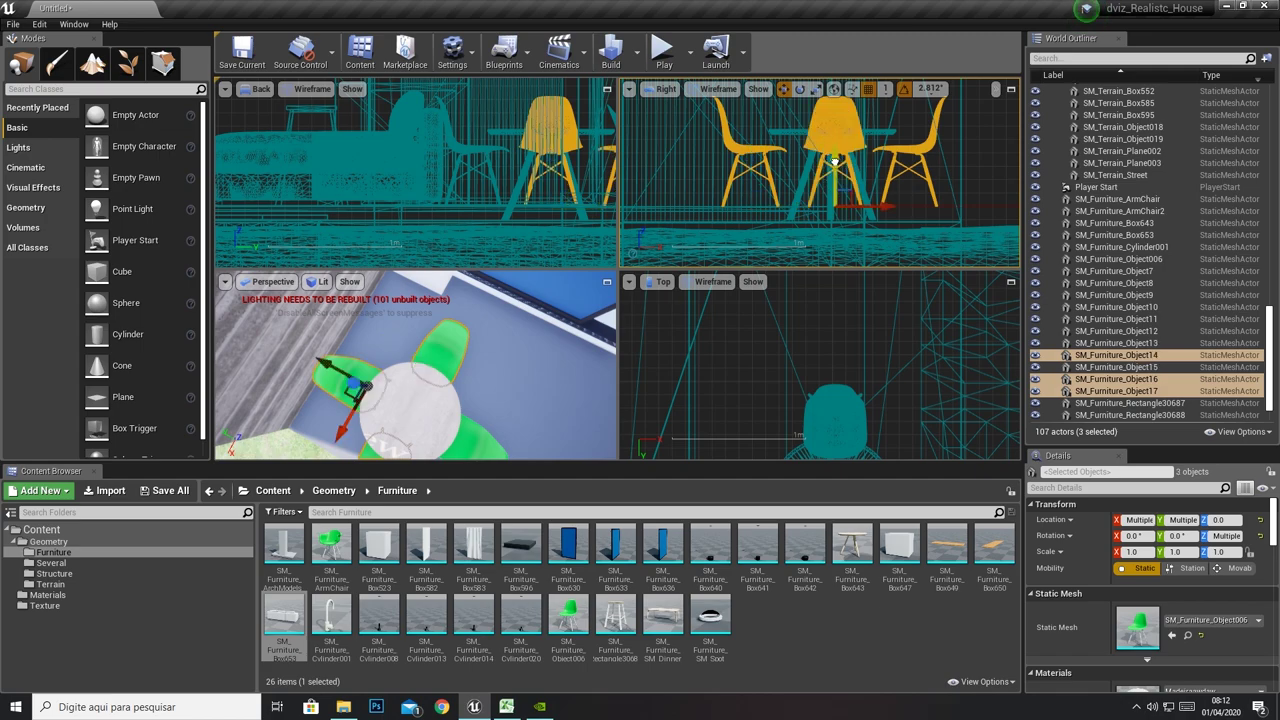
pyautogui.moveTo(834, 160); pyautogui.dragTo(844, 112)
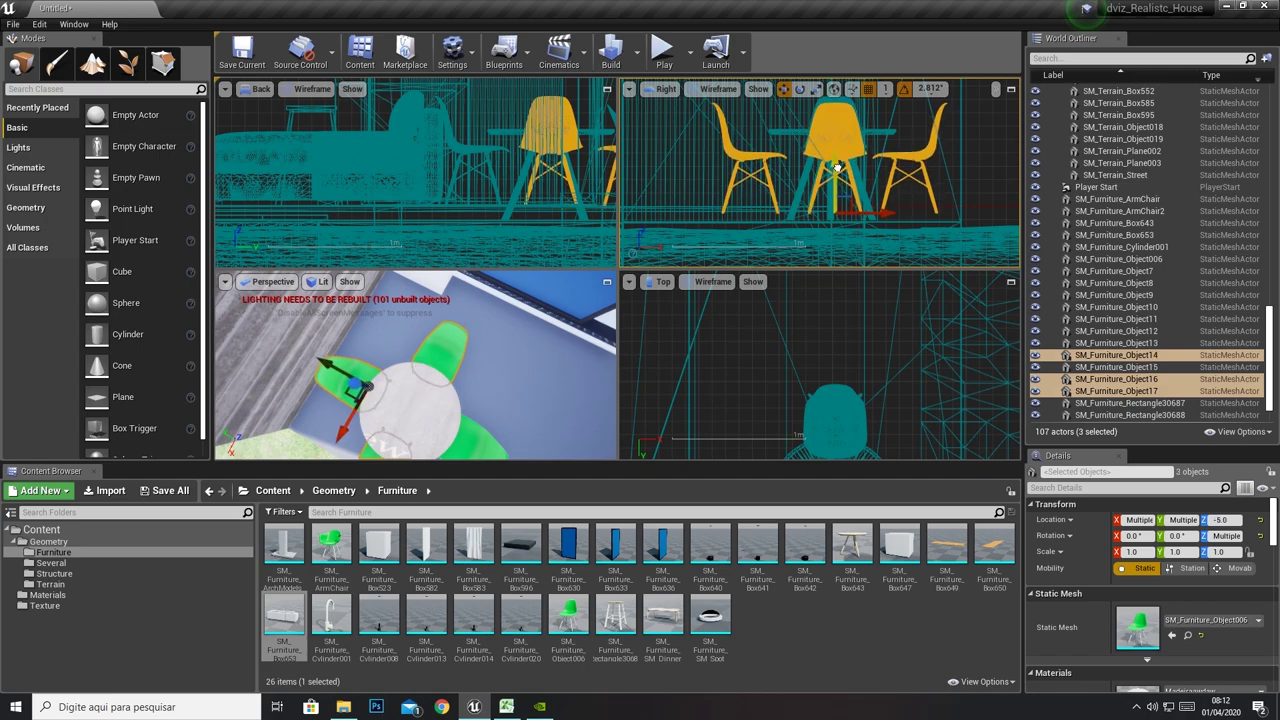
pyautogui.click(844, 115)
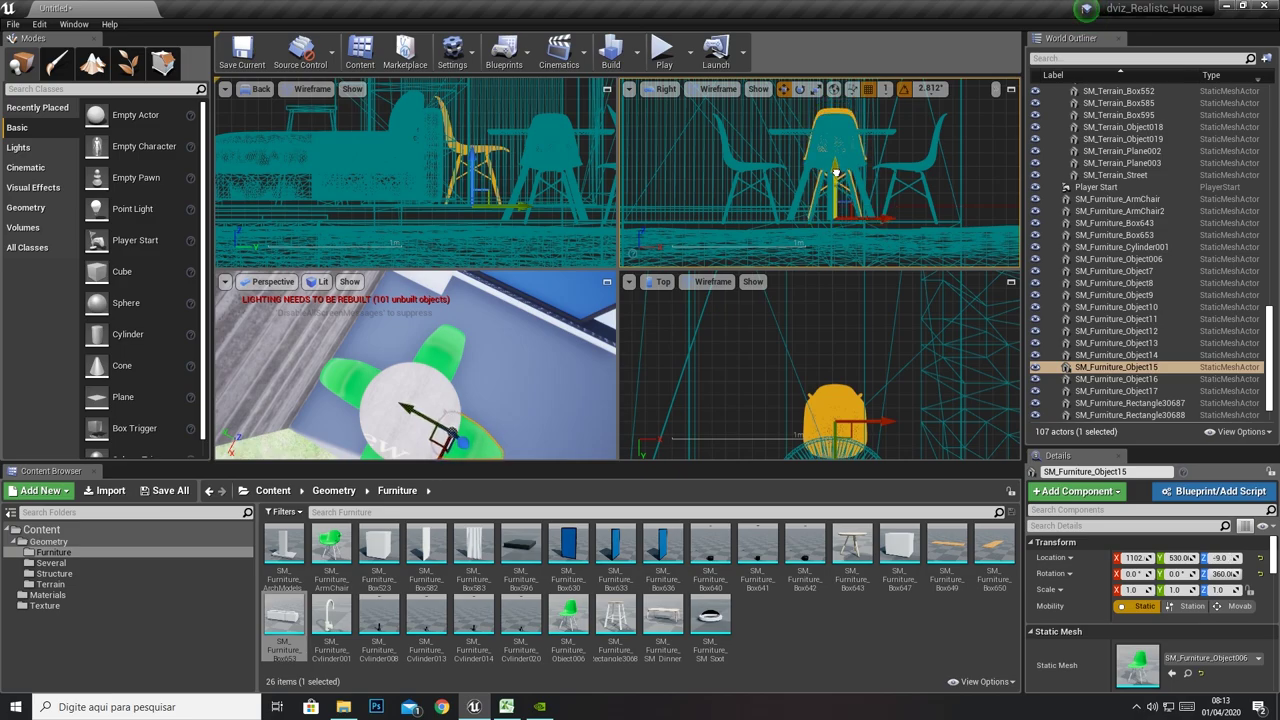
pyautogui.moveTo(834, 160); pyautogui.dragTo(835, 176)
# Maximize the perspective view and fly the camera around the chairs toward the kitchen counter
pyautogui.click(607, 283)
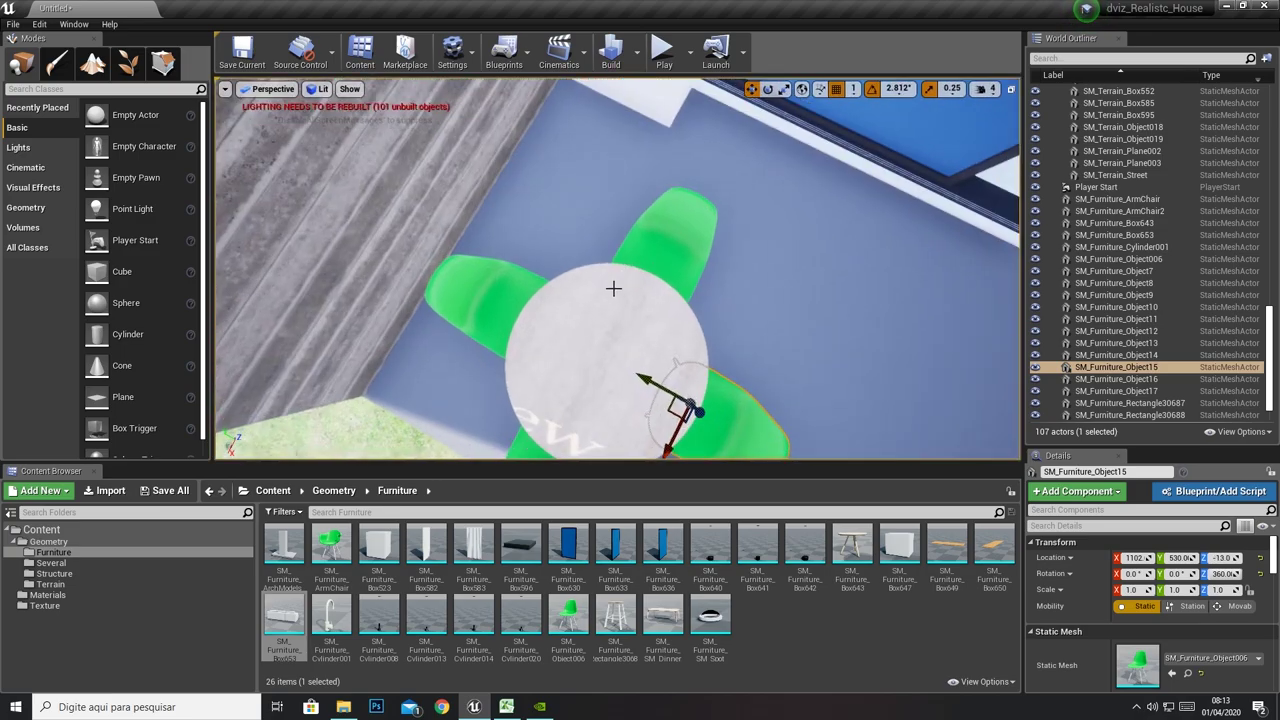
pyautogui.moveTo(716, 265); pyautogui.dragTo(716, 265, button='right')
pyautogui.click(987, 89)
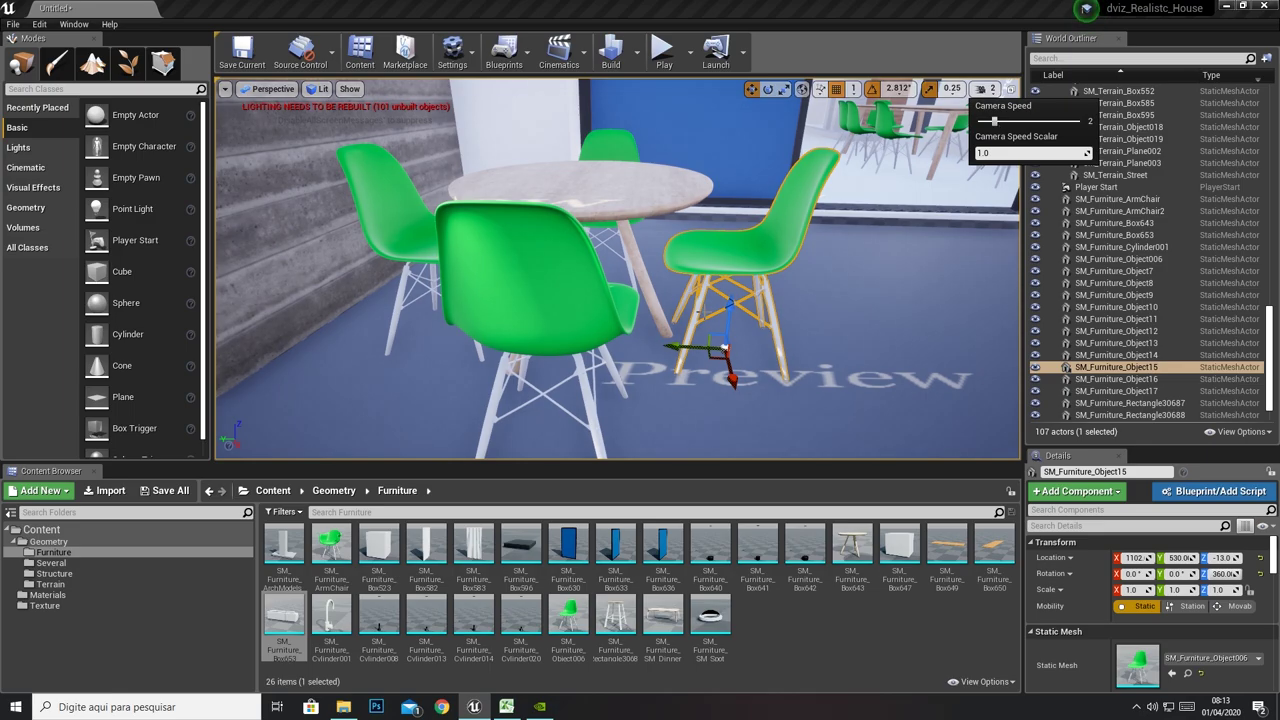
pyautogui.moveTo(716, 265); pyautogui.dragTo(716, 265, button='right')
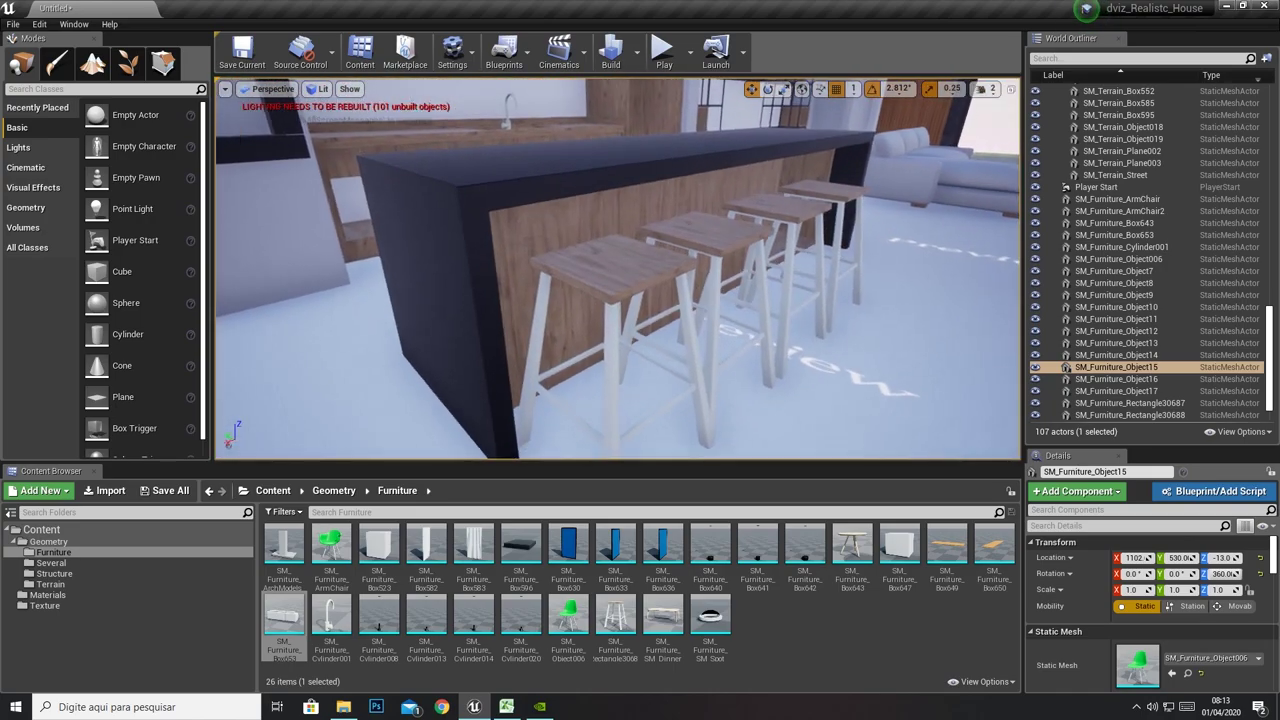
pyautogui.moveTo(681, 329); pyautogui.dragTo(681, 329, button='right')
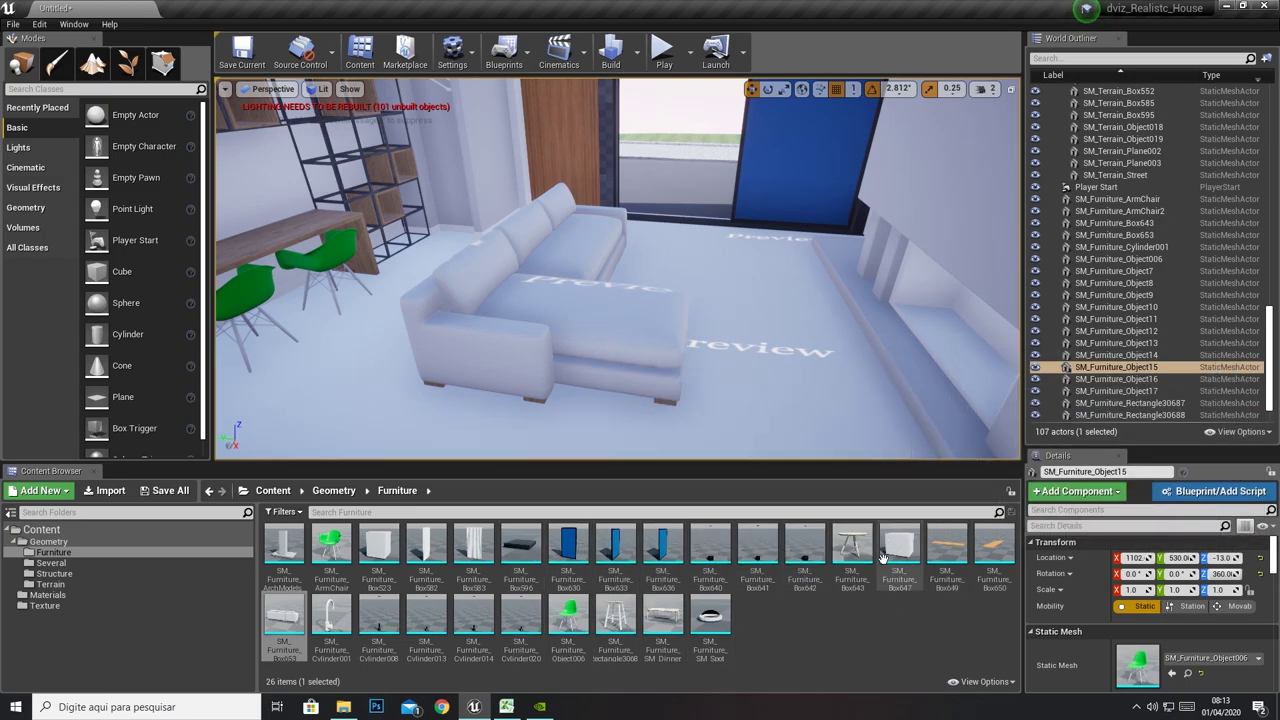
# Place the SM_Furniture_Box640 pendant lamp into the level near the dining area
pyautogui.click(710, 555)
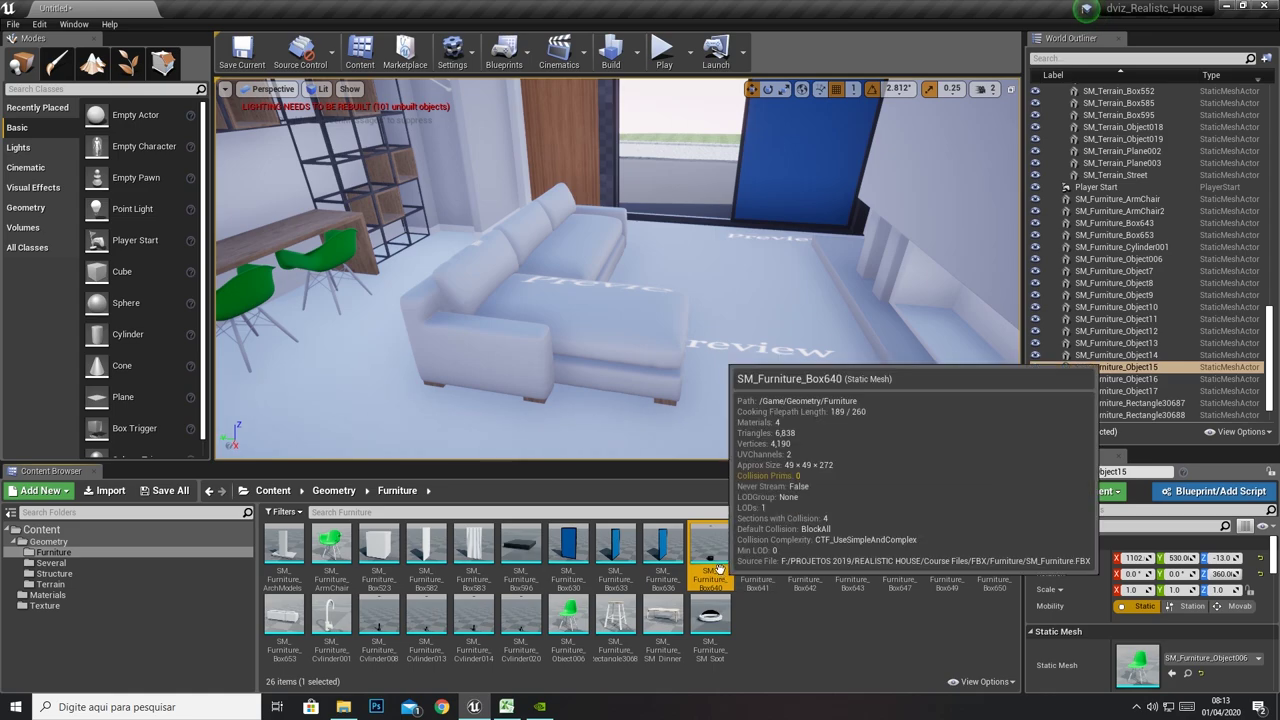
pyautogui.moveTo(717, 401); pyautogui.dragTo(711, 340)
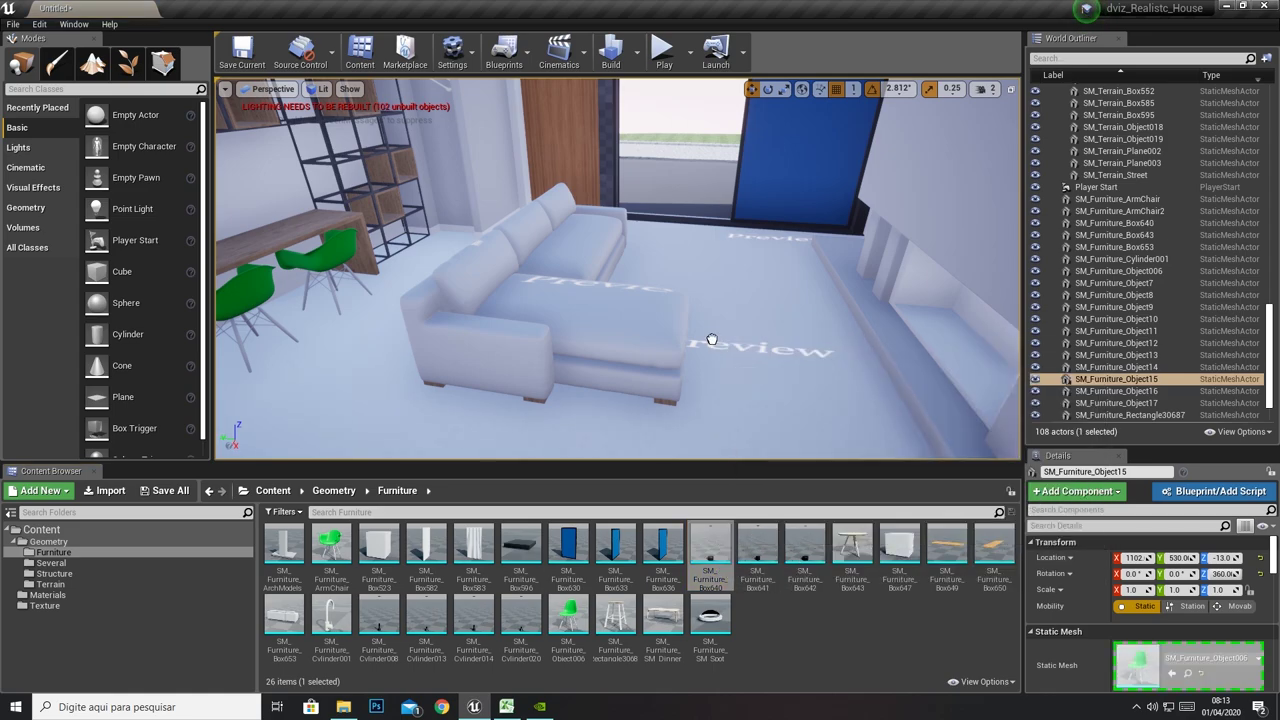
pyautogui.moveTo(605, 415); pyautogui.dragTo(604, 410)
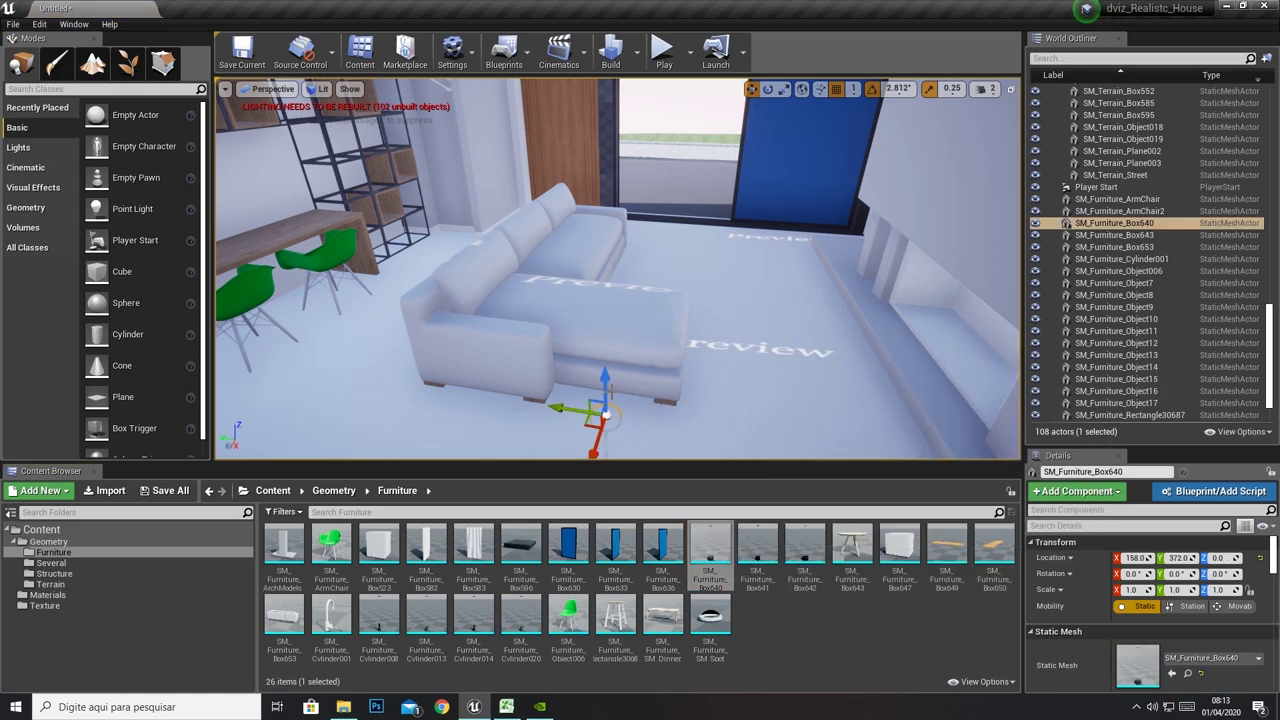
pyautogui.moveTo(604, 410)
pyautogui.mouseDown(button='right')
pyautogui.moveTo(667, 420)
pyautogui.moveTo(718, 107)
pyautogui.mouseUp(button='right')
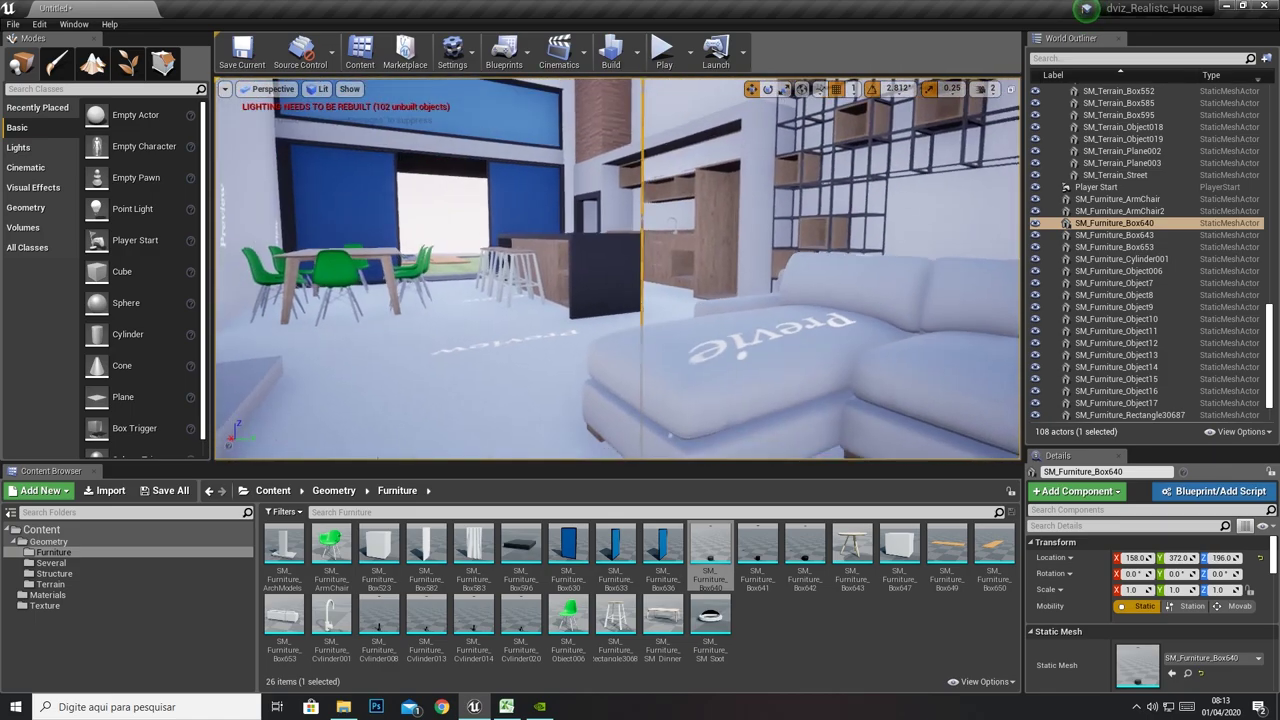
# Raise the pendant lamp along Z until it meets the ceiling at Z 484.0
pyautogui.moveTo(712, 150); pyautogui.dragTo(712, 95)
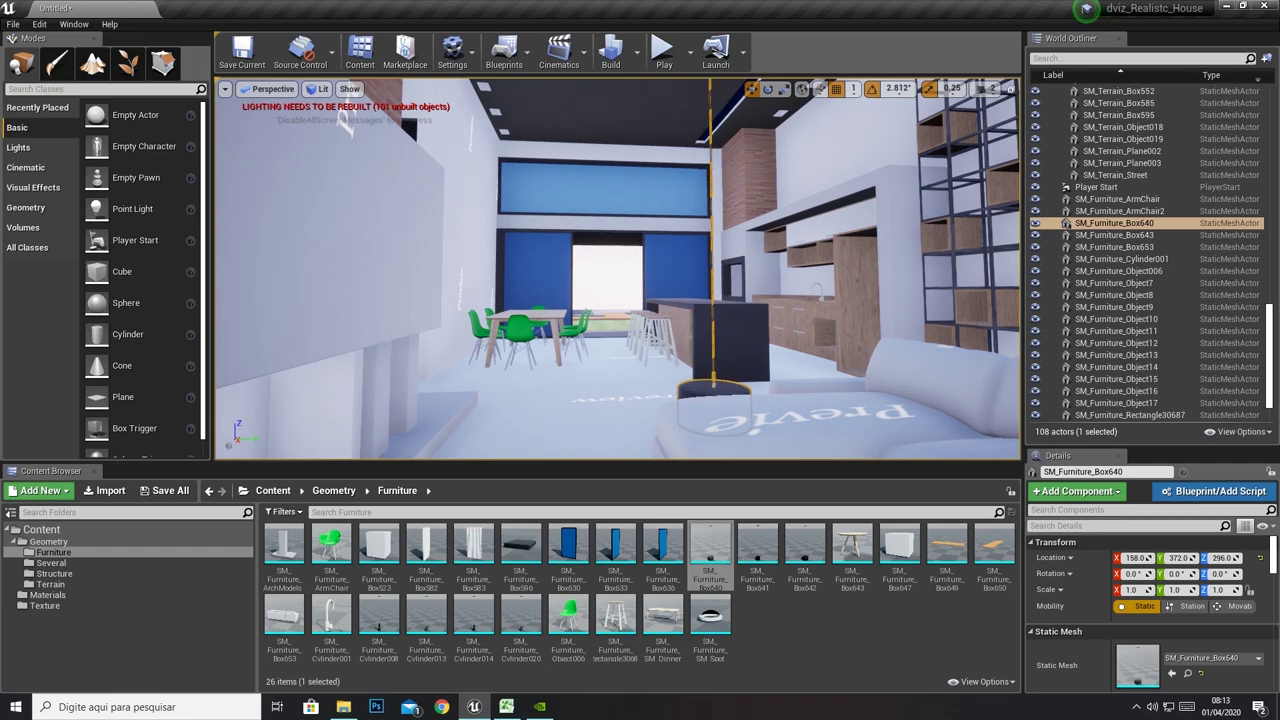
pyautogui.moveTo(712, 95); pyautogui.dragTo(642, 152, button='right')
pyautogui.moveTo(642, 152); pyautogui.dragTo(642, 95)
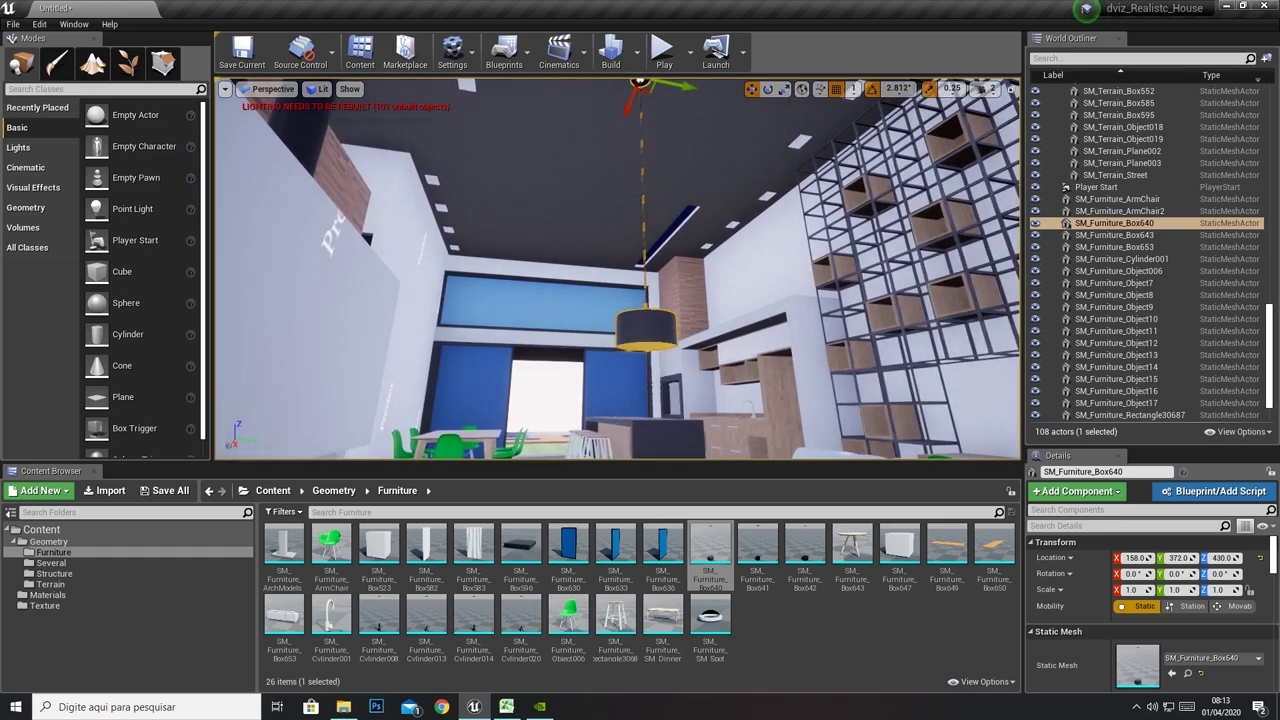
pyautogui.moveTo(642, 95)
pyautogui.mouseDown(button='right')
pyautogui.moveTo(632, 166)
pyautogui.moveTo(651, 163)
pyautogui.mouseUp(button='right')
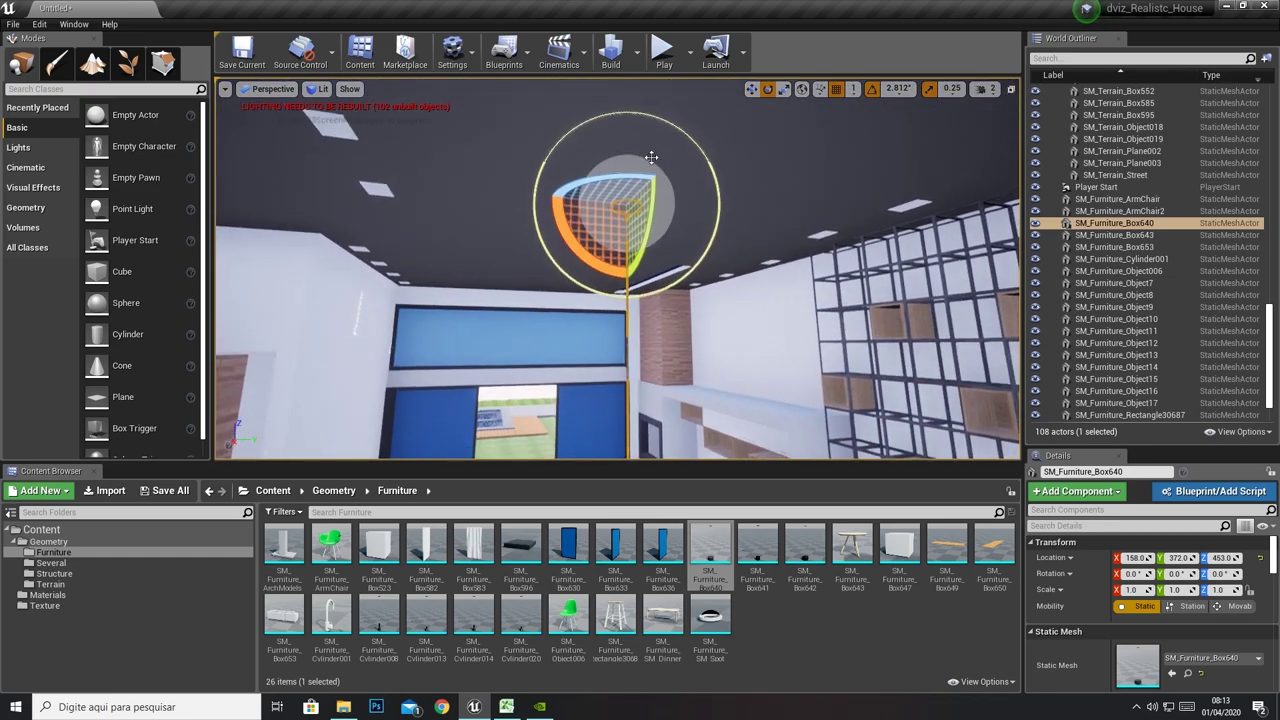
pyautogui.press('w')
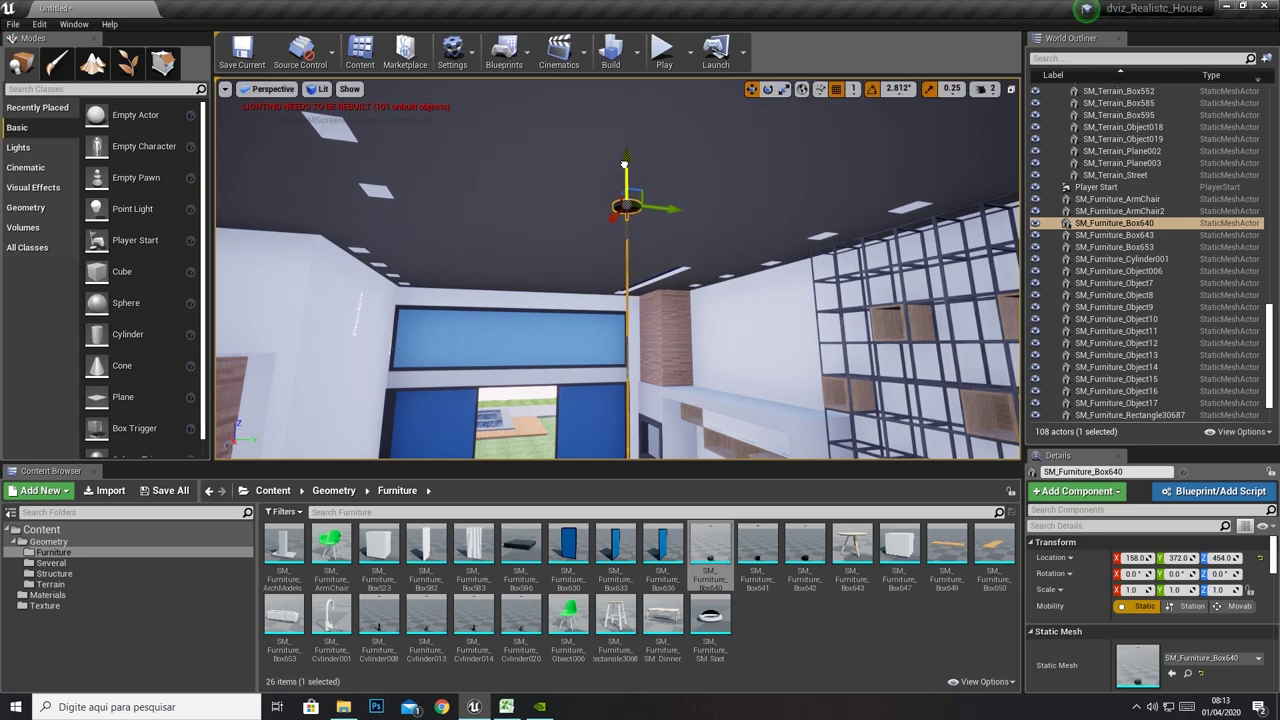
pyautogui.moveTo(624, 171); pyautogui.dragTo(623, 116)
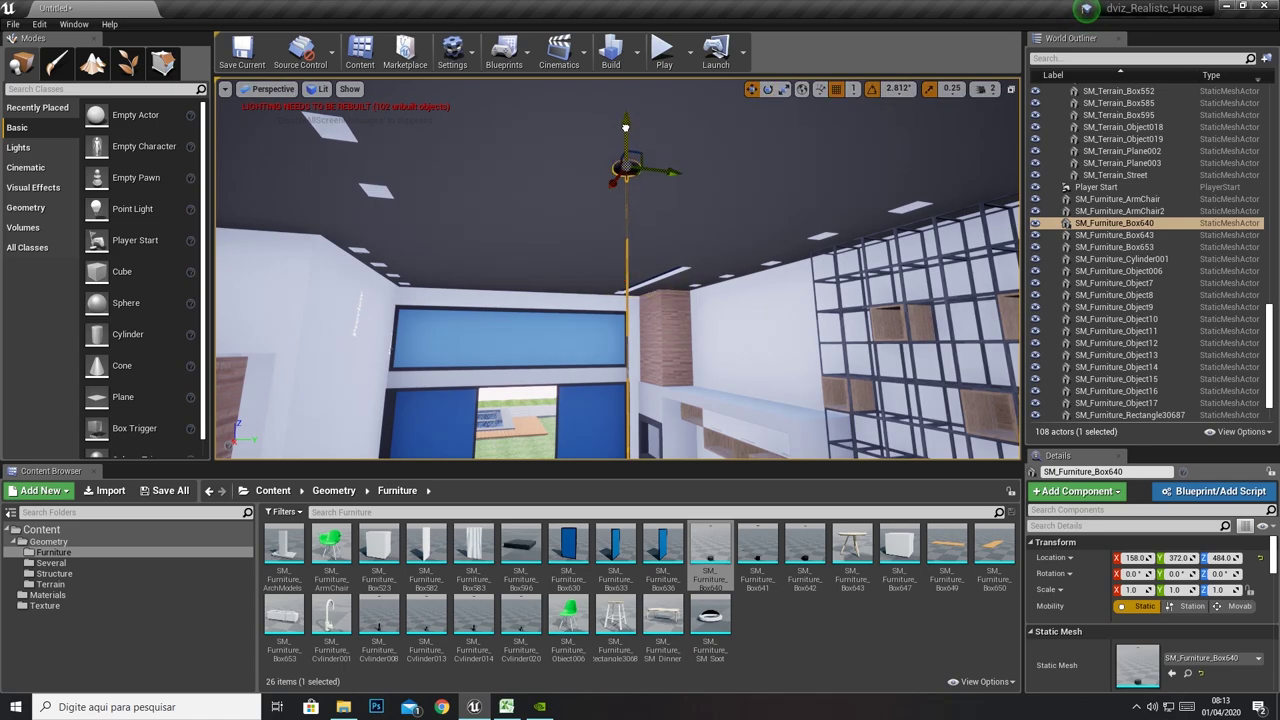
pyautogui.moveTo(625, 127); pyautogui.dragTo(625, 260, button='right')
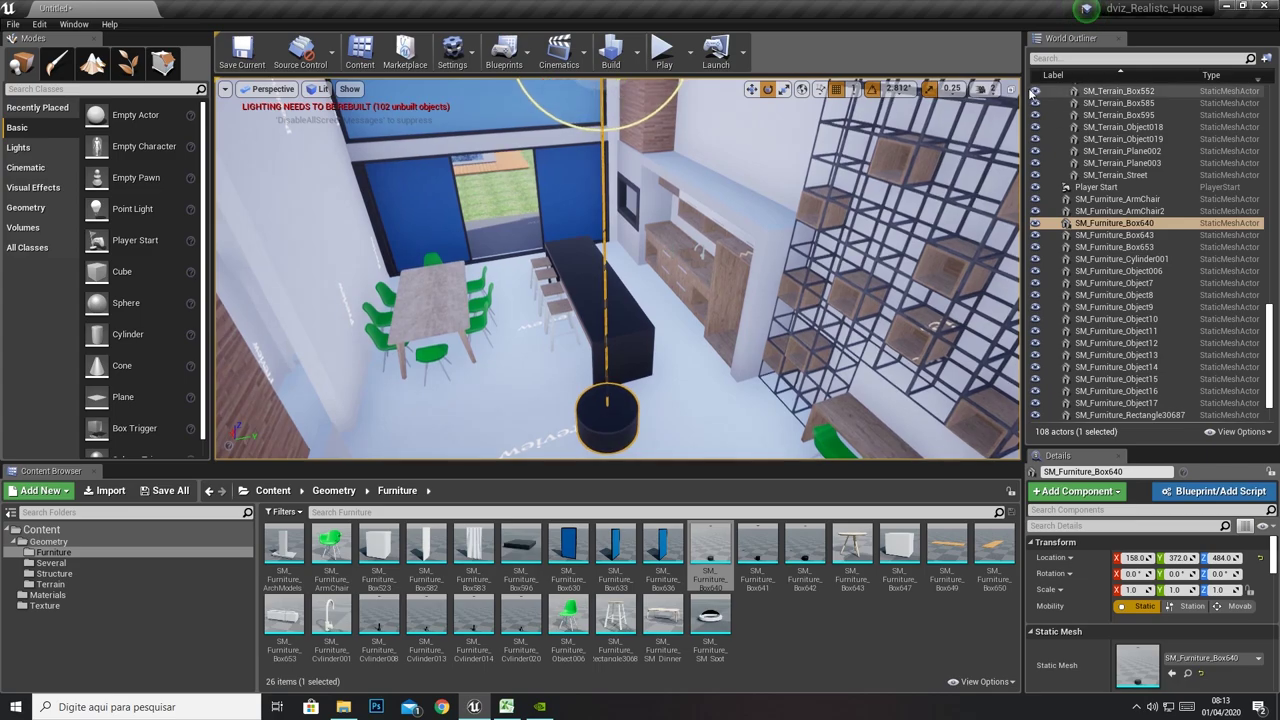
pyautogui.click(1010, 89)
# In the maximized Top wireframe view, move the pendant lamp over the dining table
pyautogui.click(1008, 278)
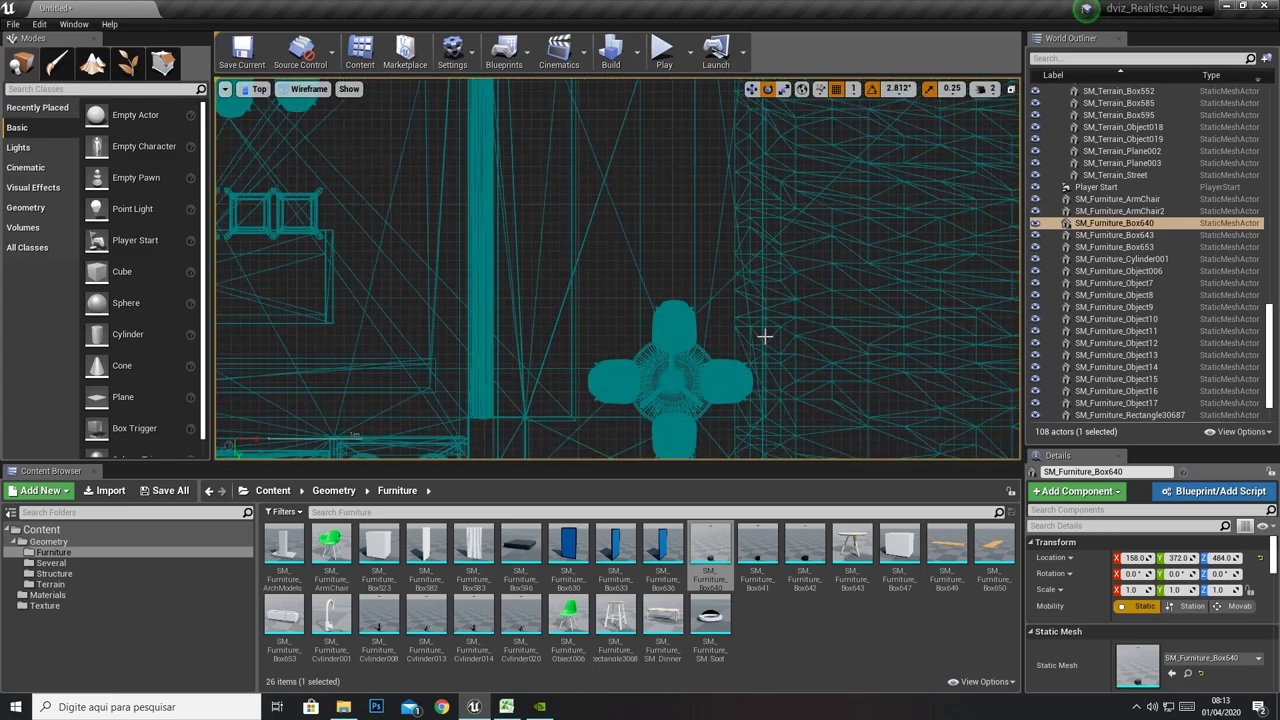
pyautogui.scroll(-4, 764, 337)
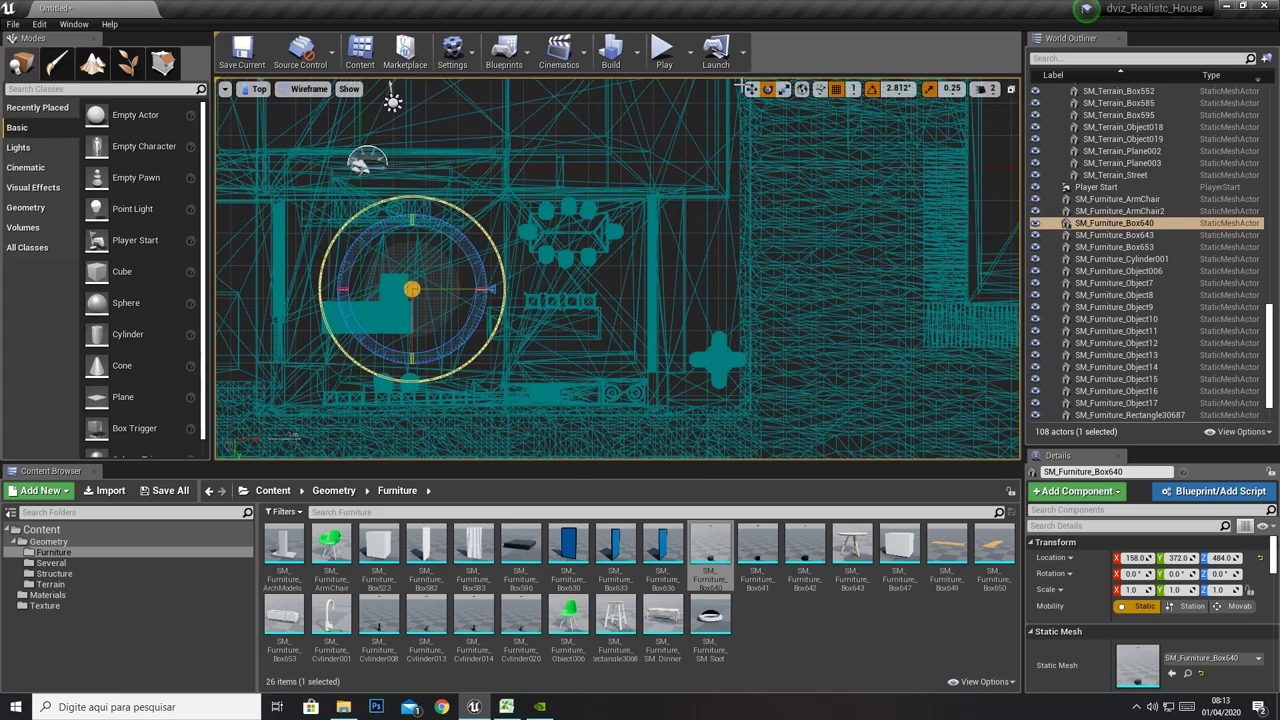
pyautogui.click(750, 89)
pyautogui.moveTo(422, 304); pyautogui.dragTo(565, 247)
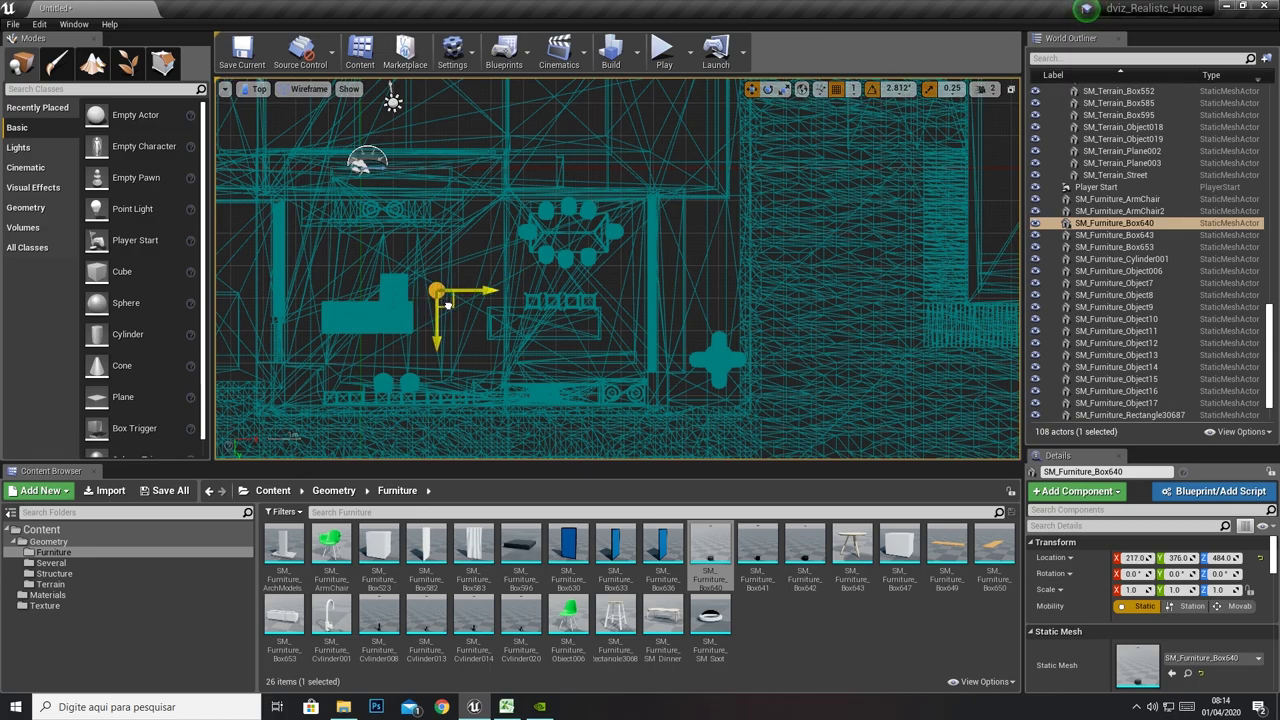
pyautogui.scroll(3, 567, 241)
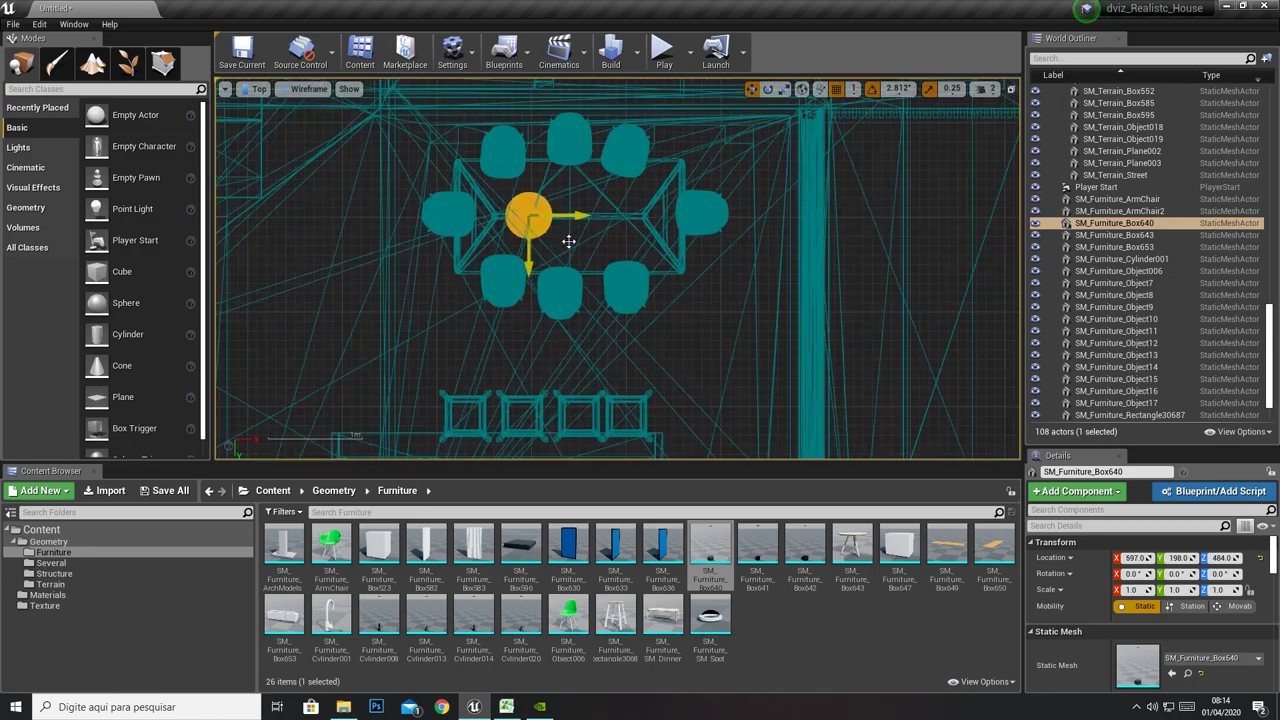
pyautogui.scroll(2, 565, 244)
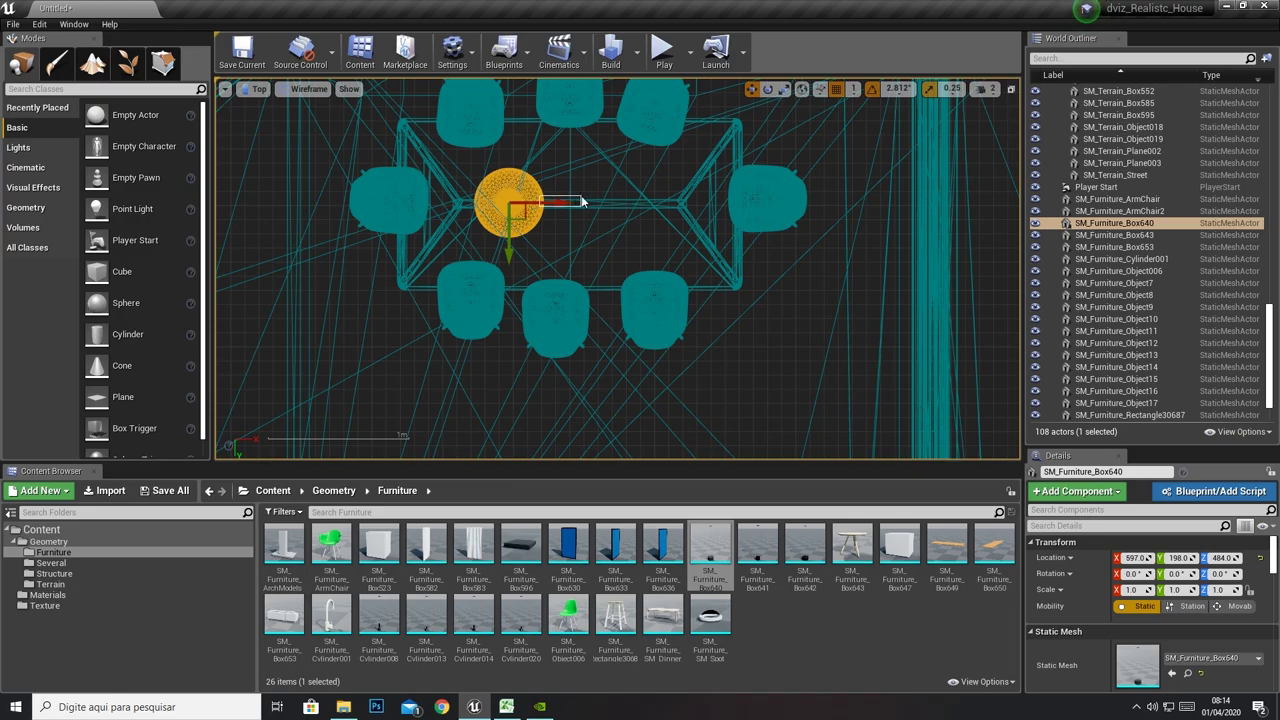
pyautogui.hotkey('ctrl', 'z')
pyautogui.scroll(-3, 539, 333)
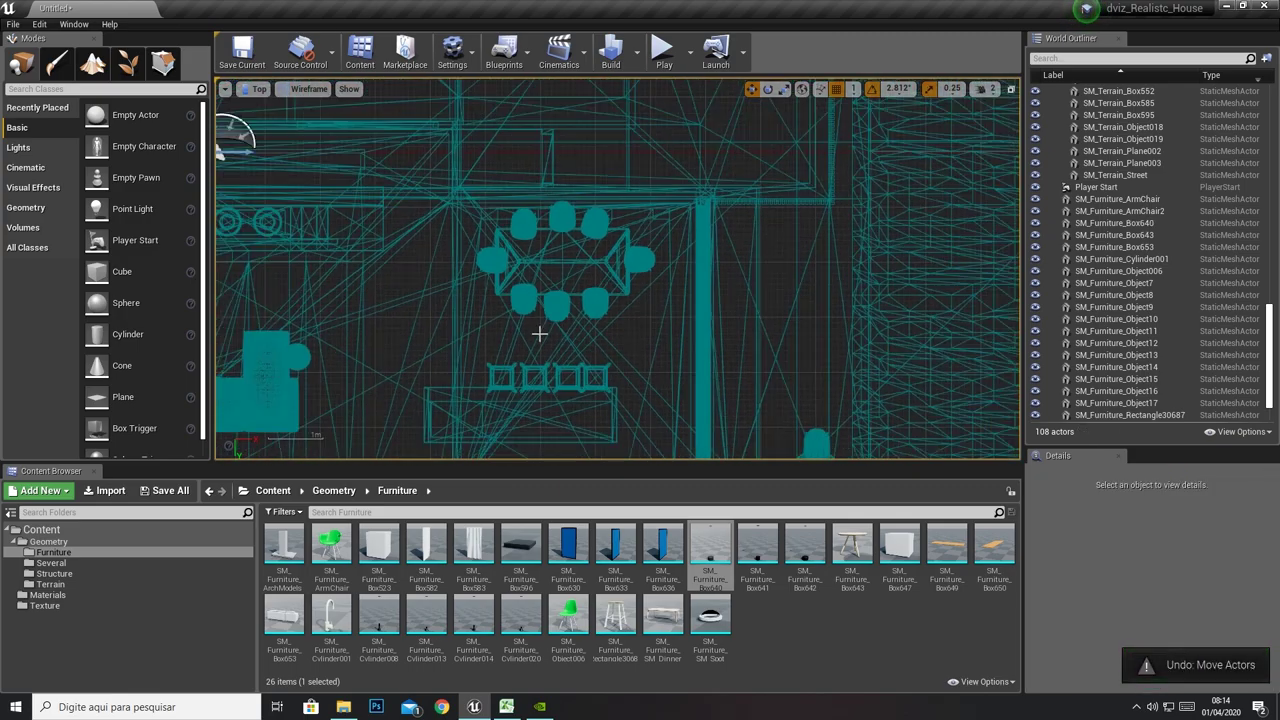
pyautogui.scroll(-3, 480, 365)
pyautogui.scroll(1, 423, 380)
pyautogui.click(388, 350)
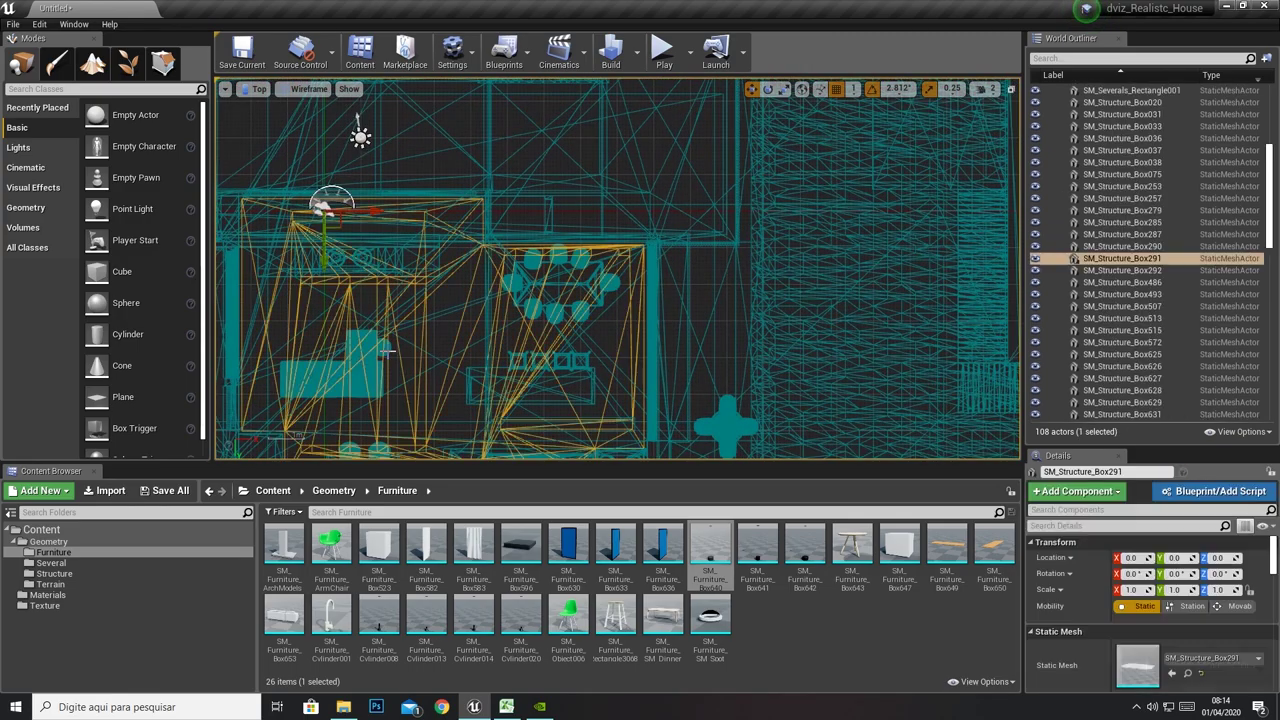
pyautogui.click(388, 350)
pyautogui.moveTo(395, 364); pyautogui.dragTo(548, 302)
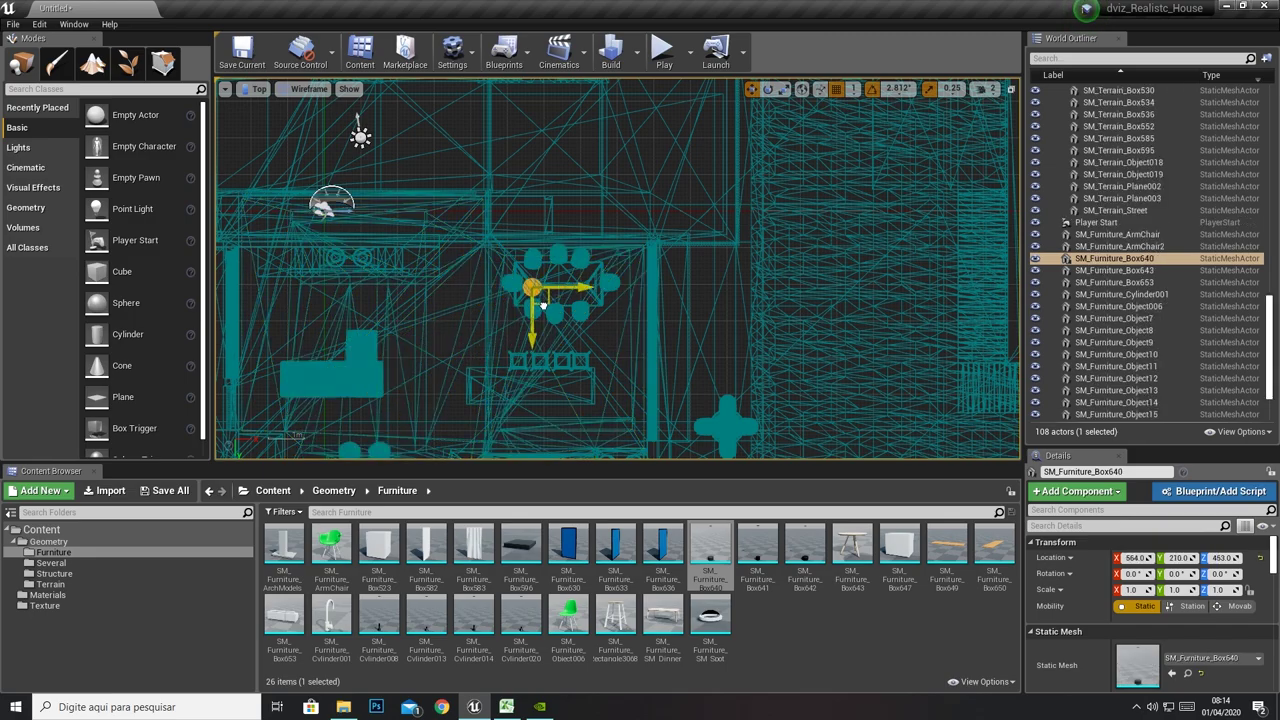
pyautogui.scroll(4, 551, 296)
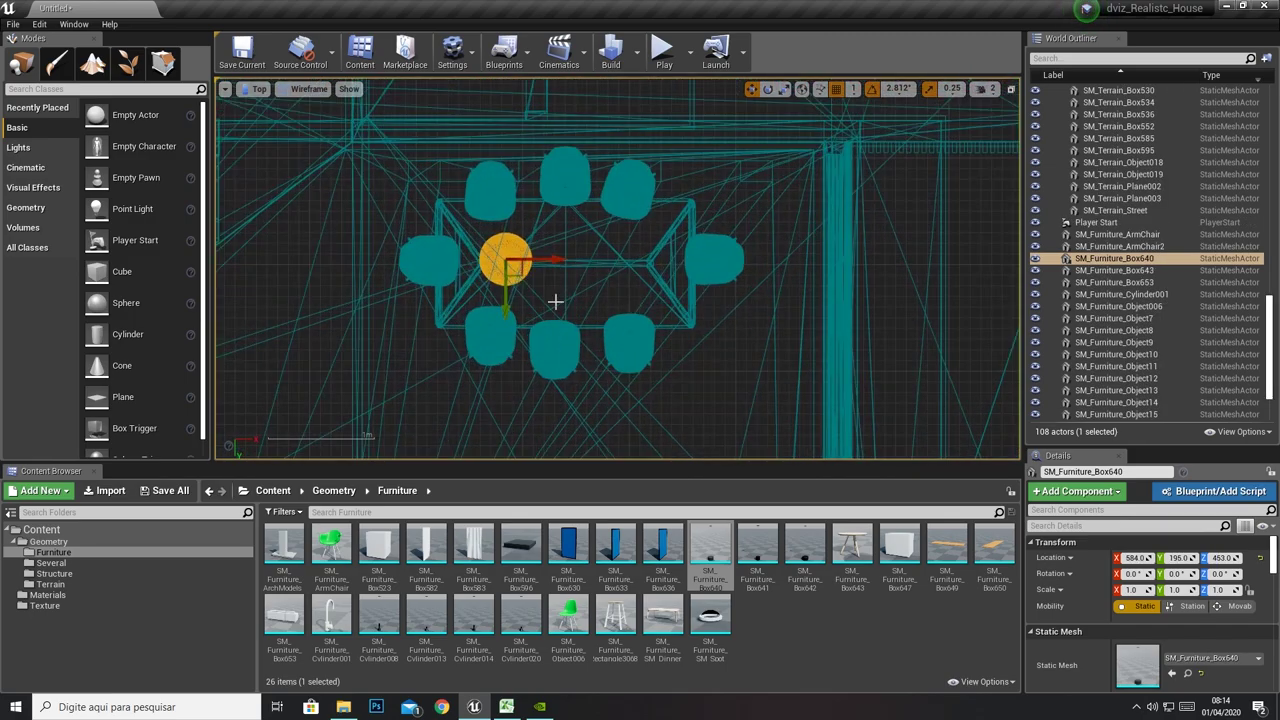
# Duplicate the lamp as SM_Furniture_Box641 and space the pair evenly above the table
pyautogui.moveTo(538, 262)
pyautogui.keyDown('alt'); pyautogui.mouseDown()
pyautogui.moveTo(573, 263)
pyautogui.moveTo(586, 283)
pyautogui.moveTo(639, 270)
pyautogui.mouseUp(); pyautogui.keyUp('alt')
pyautogui.hotkey('ctrl', 'z')
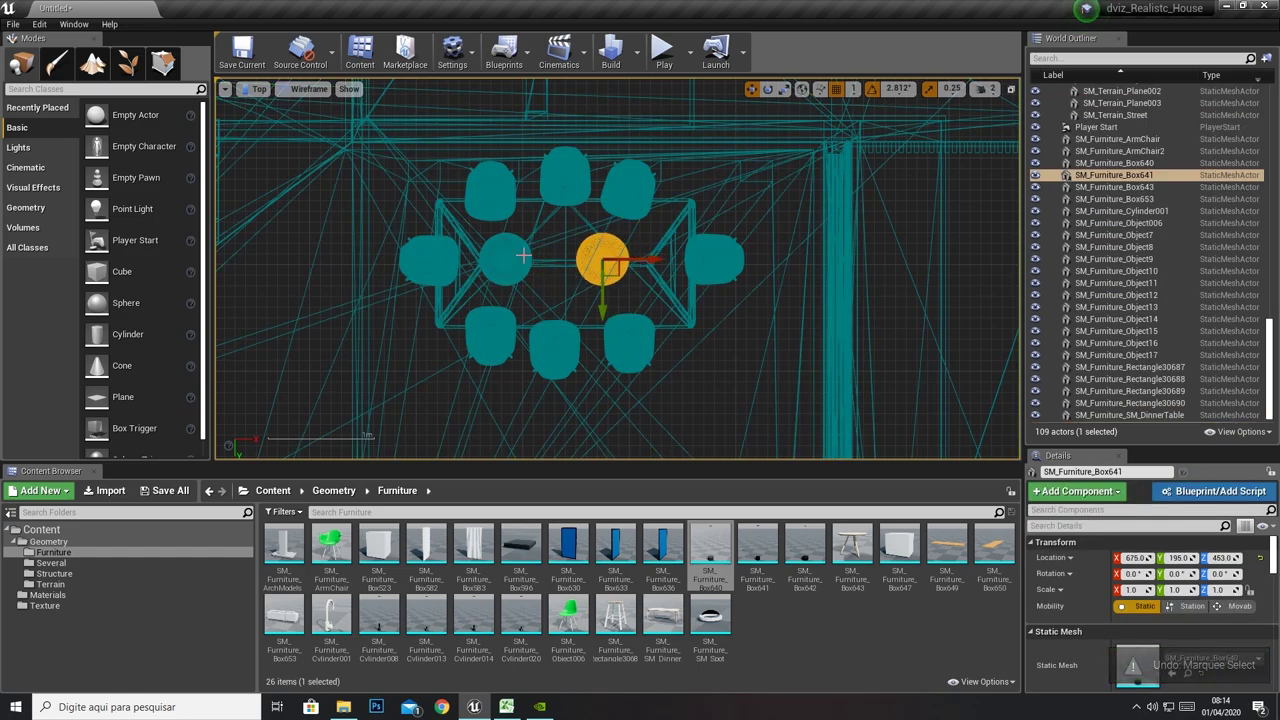
pyautogui.click(505, 262)
pyautogui.moveTo(563, 260); pyautogui.dragTo(595, 259)
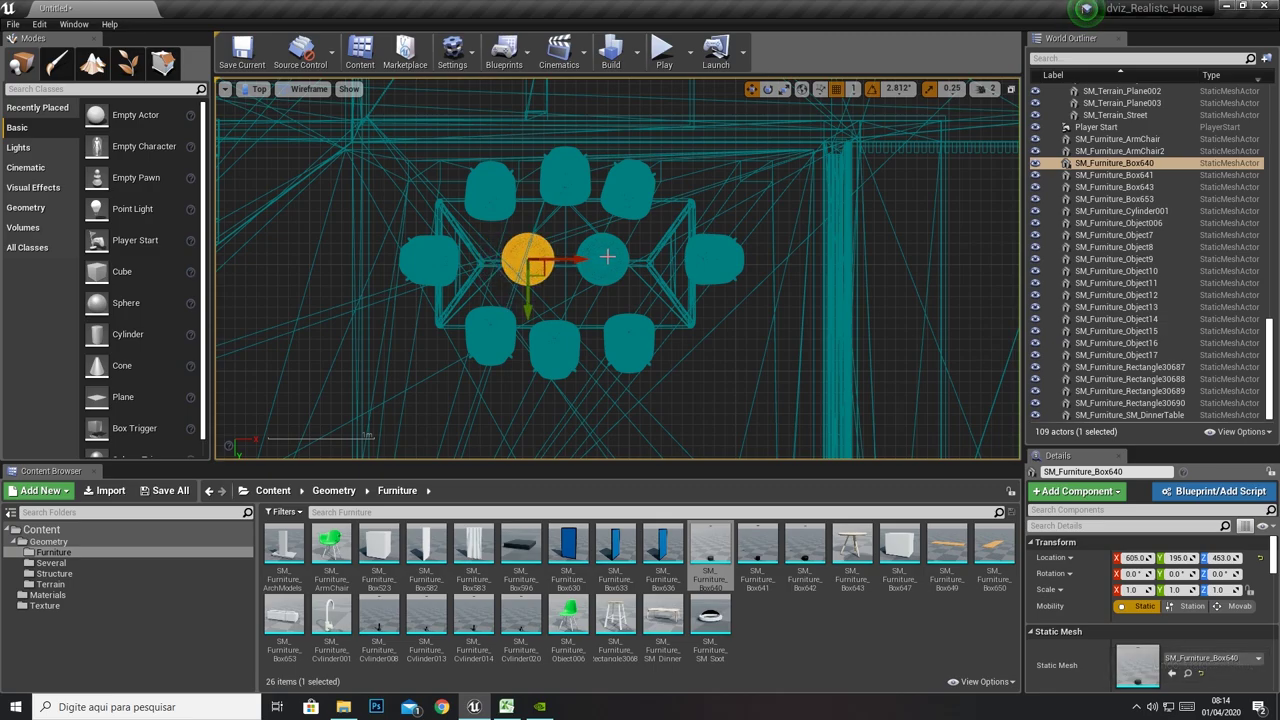
pyautogui.click(607, 257)
pyautogui.click(527, 260)
pyautogui.keyDown('ctrl'); pyautogui.click(607, 257); pyautogui.keyUp('ctrl')
# Maximize the Perspective view and fly from the kitchen through the house out to its exterior
pyautogui.click(1010, 89)
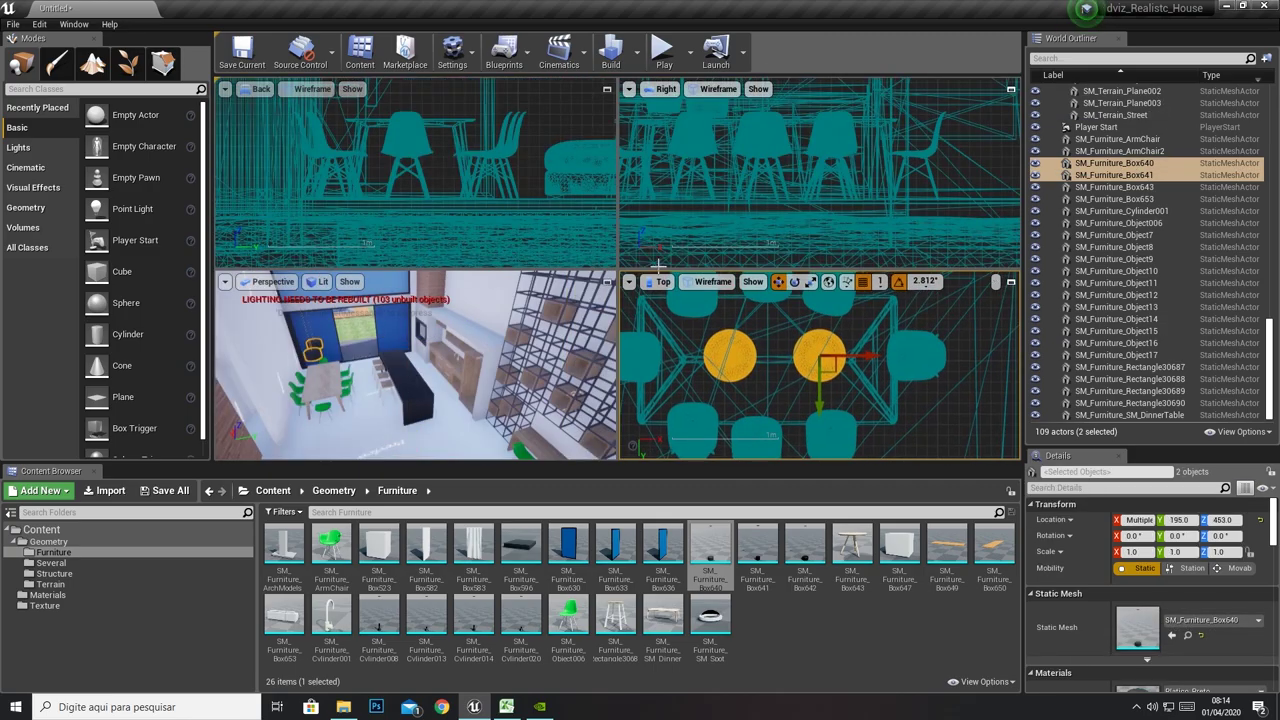
pyautogui.click(606, 281)
pyautogui.moveTo(606, 300); pyautogui.dragTo(606, 250, button='right')
pyautogui.moveTo(617, 268)
pyautogui.mouseDown(button='right')
pyautogui.moveTo(680, 268)
pyautogui.moveTo(660, 268)
pyautogui.mouseUp(button='right')
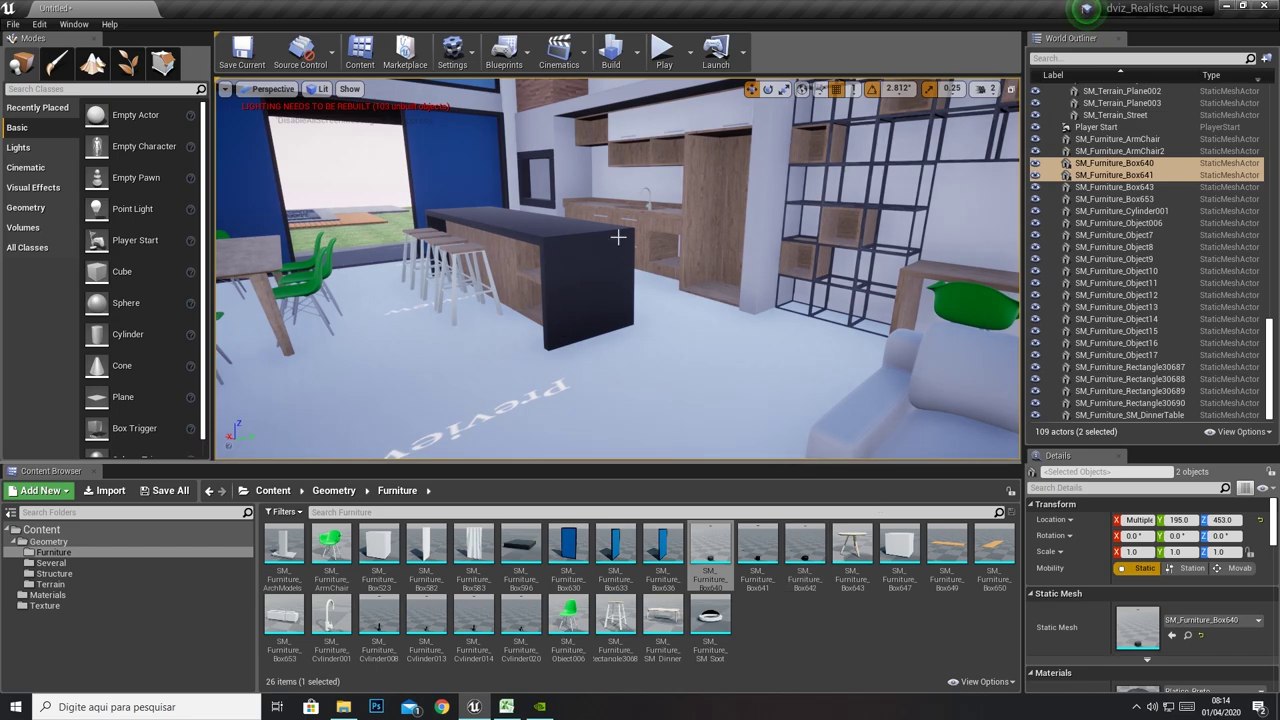
pyautogui.moveTo(710, 305); pyautogui.dragTo(680, 300, button='right')
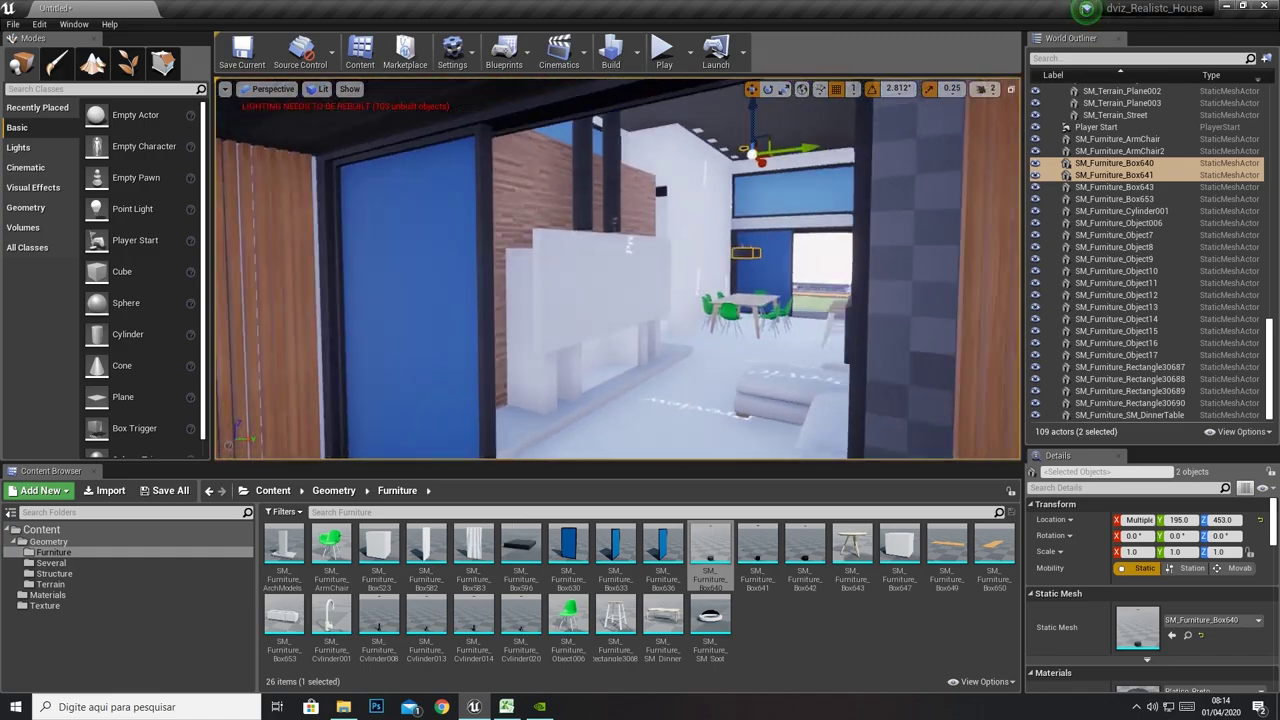
pyautogui.moveTo(680, 300); pyautogui.dragTo(727, 303, button='right')
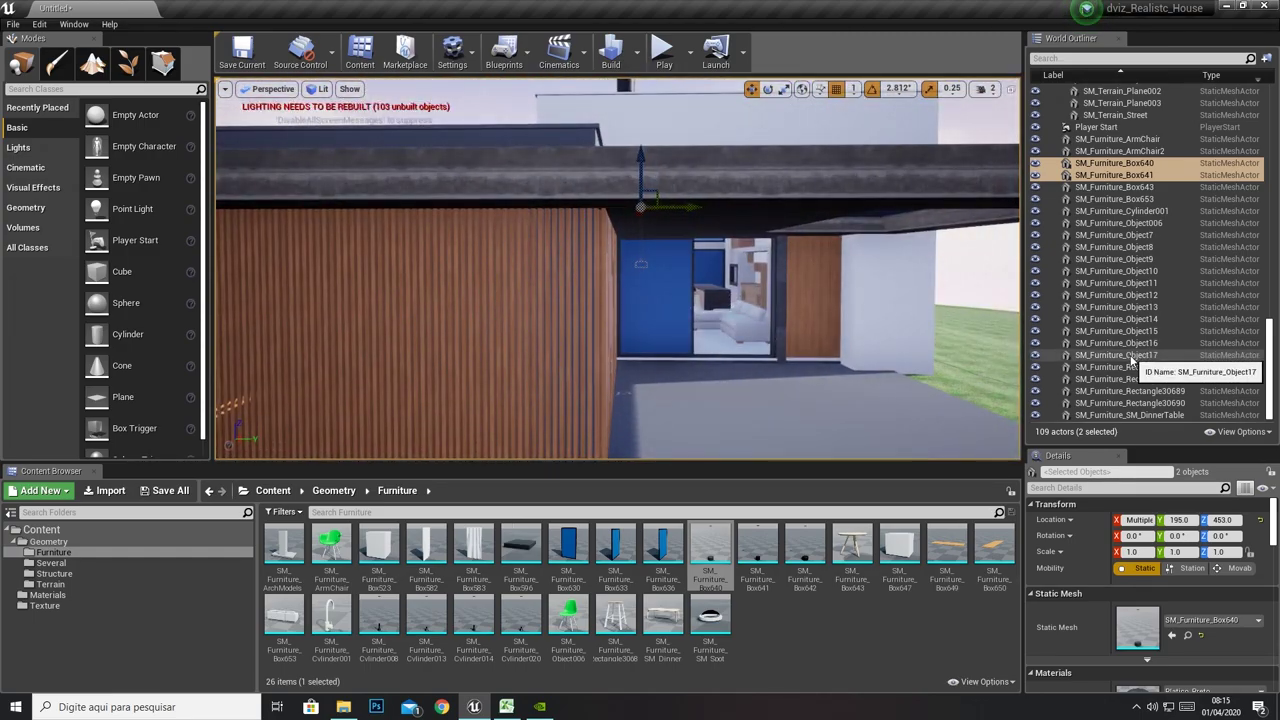